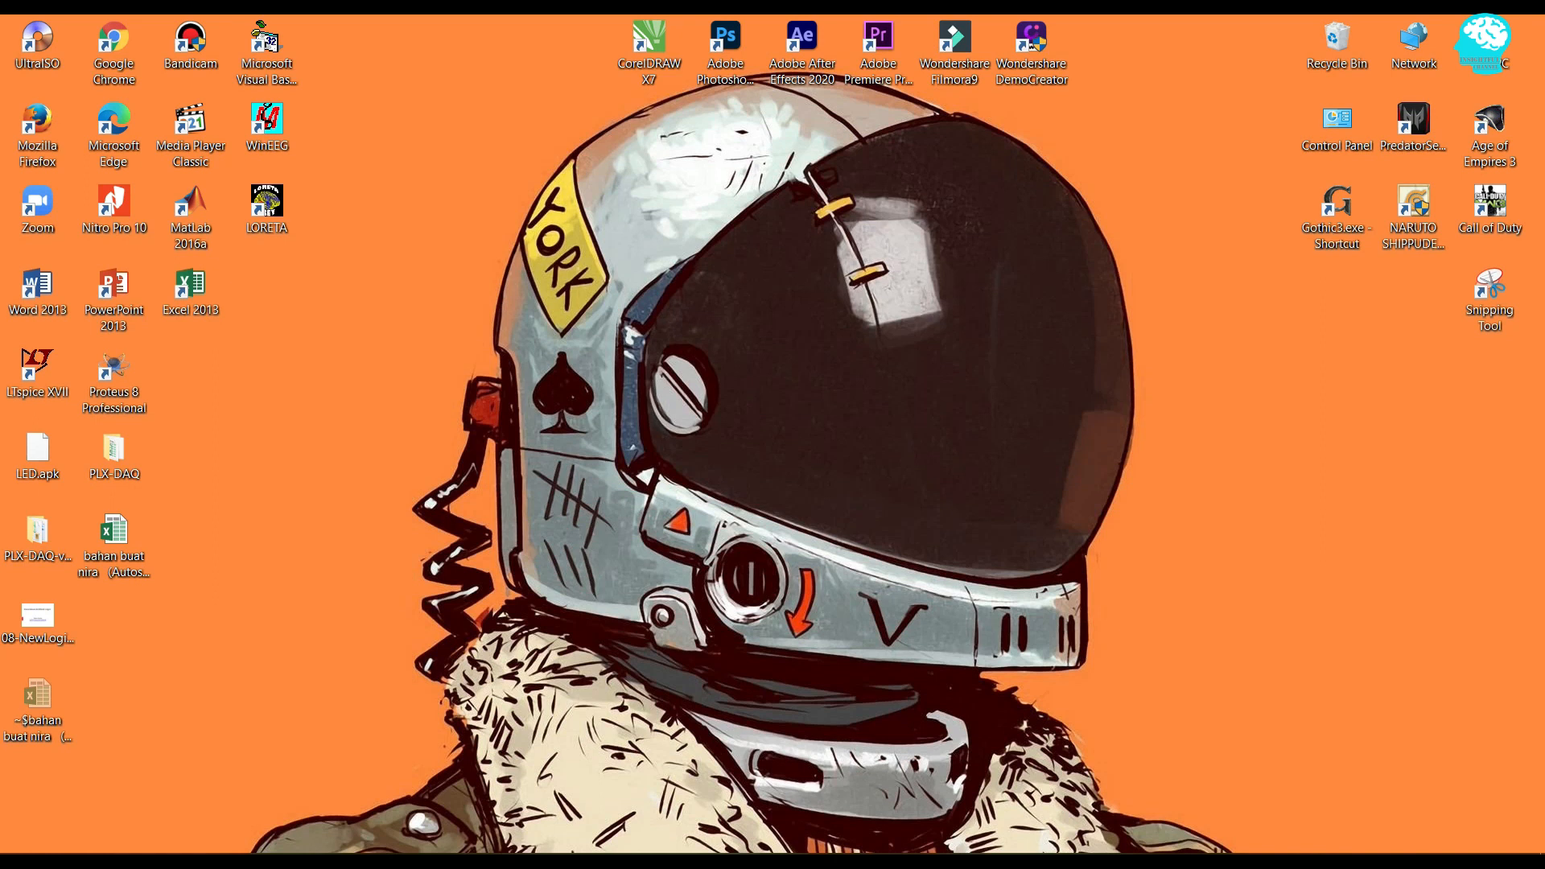
- Open the workbook bahan buat nira (Autosaved).xlsx, keeping the session already open, and widen the NAMA column
{"action": "left_click", "coordinate": [114, 547]}
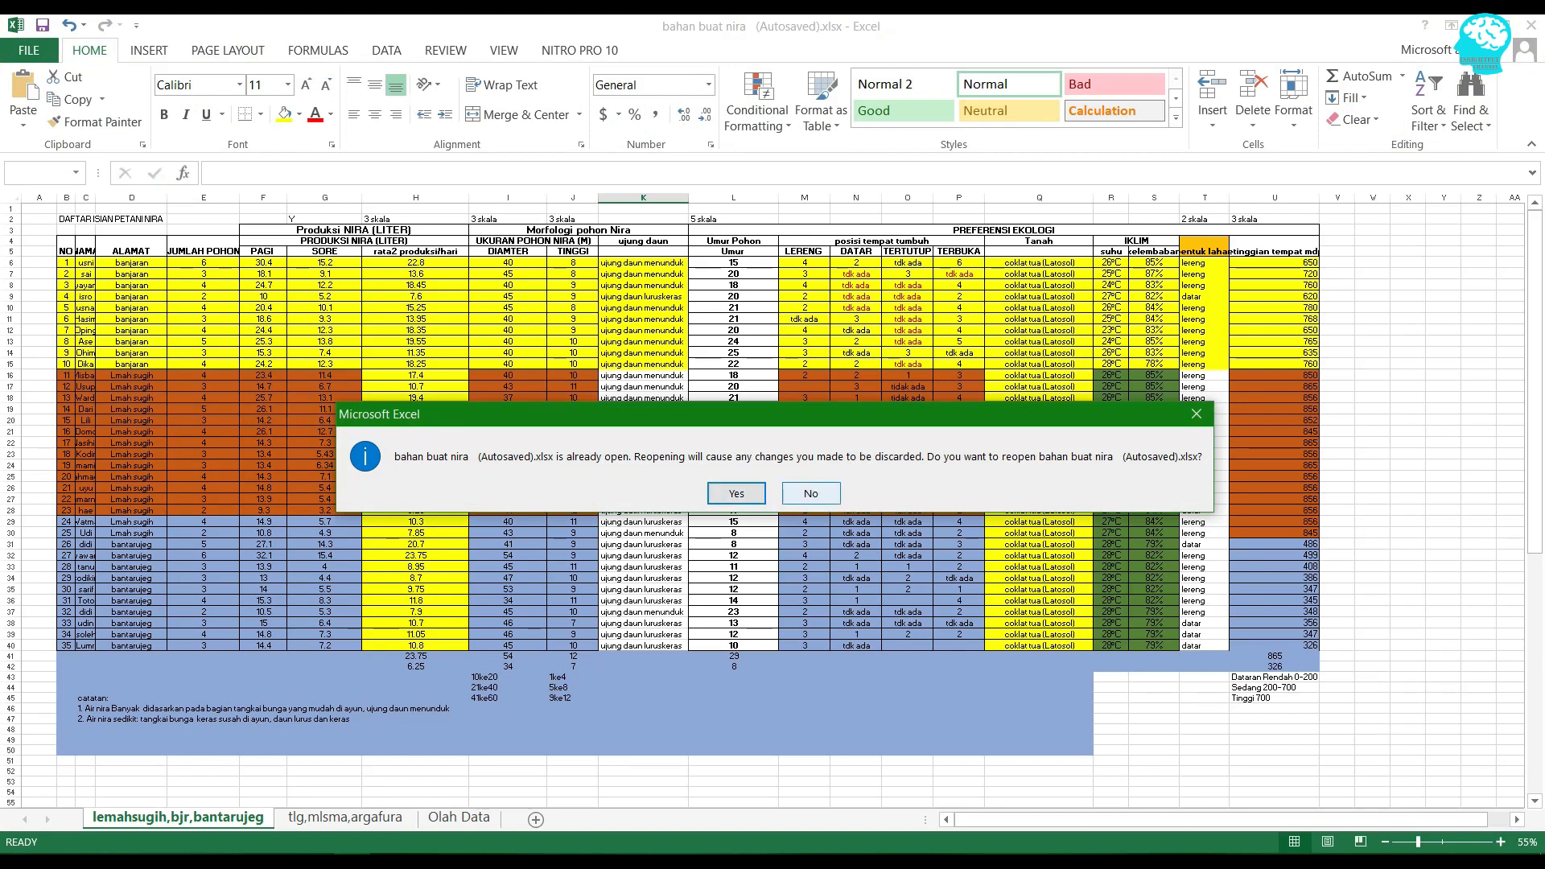
{"action": "left_click", "coordinate": [810, 493]}
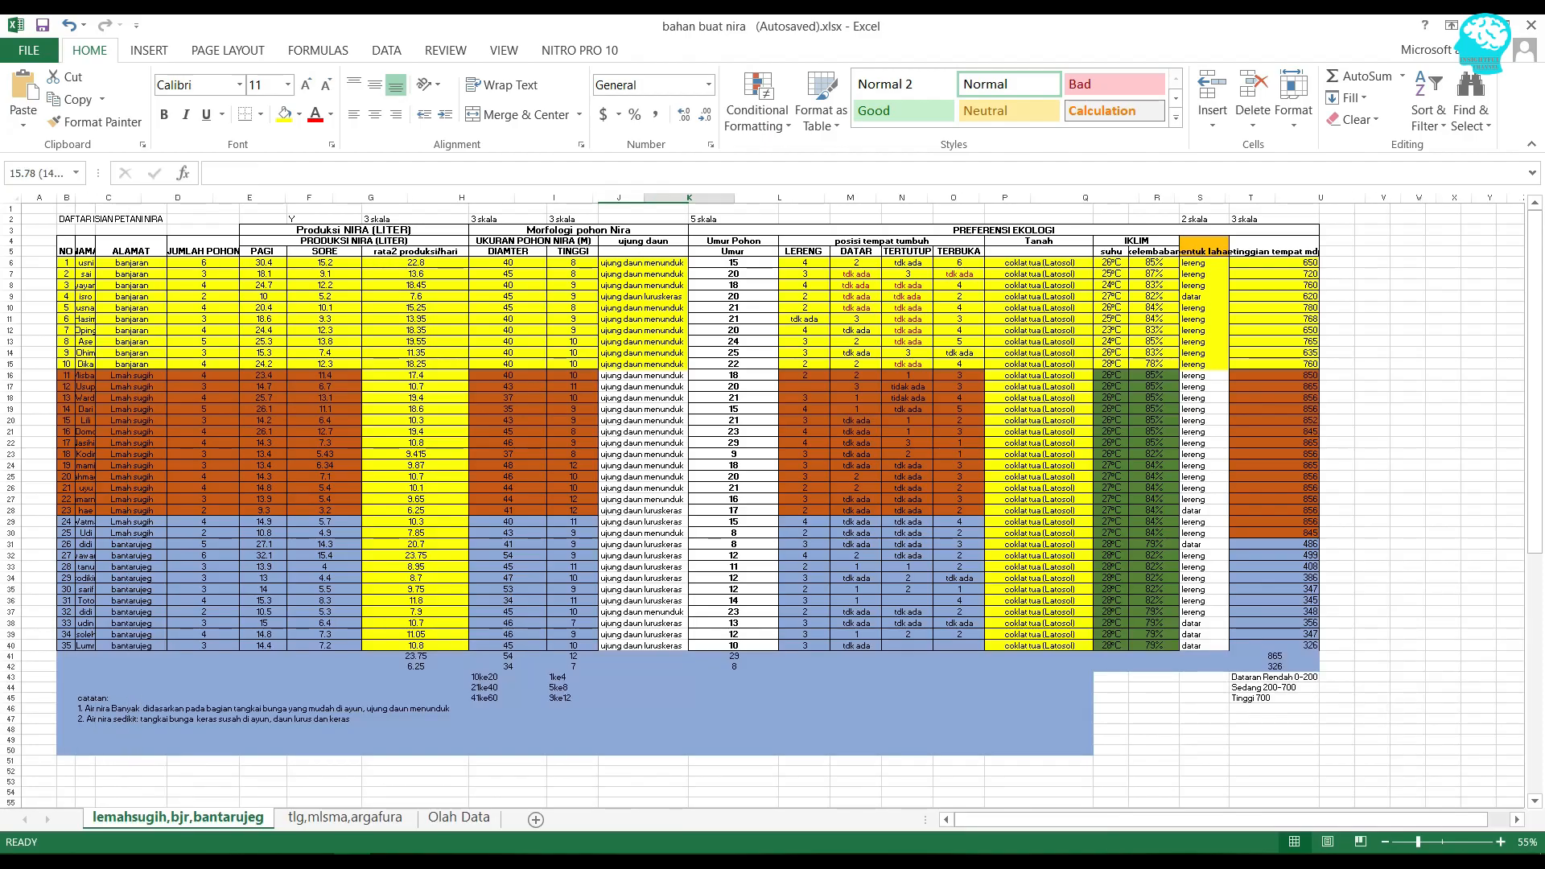
{"action": "left_click", "coordinate": [109, 246]}
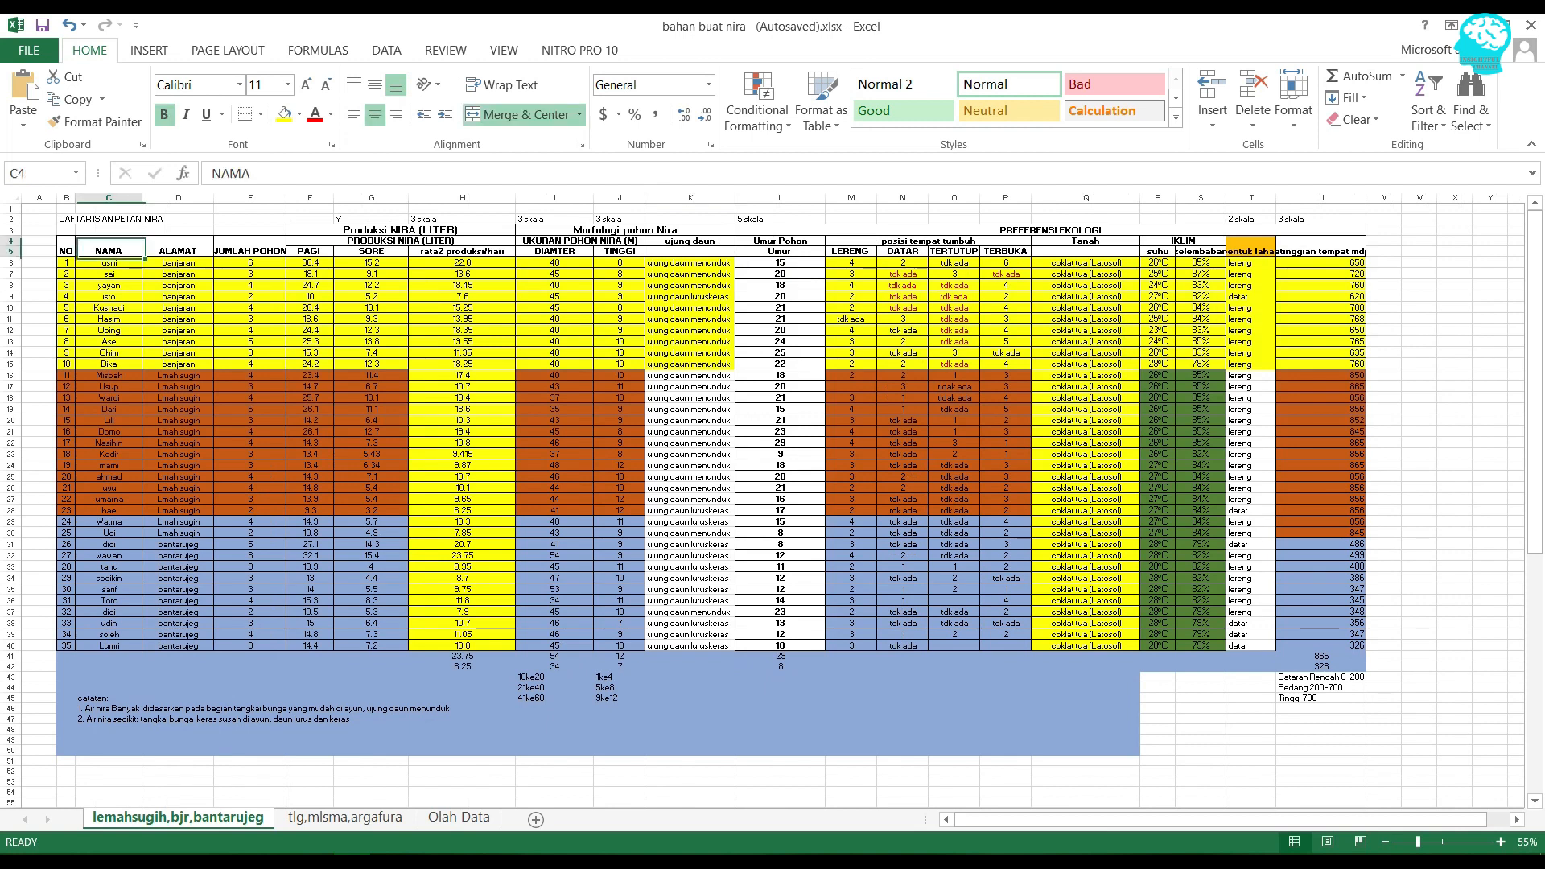
- Examine the ALAMAT, JUMLAH POHON, Produksi NIRA, Morfologi pohon Nira and PREFERENSI EKOLOGI headings and the rata2 produksi/hari column
{"action": "left_click", "coordinate": [178, 246]}
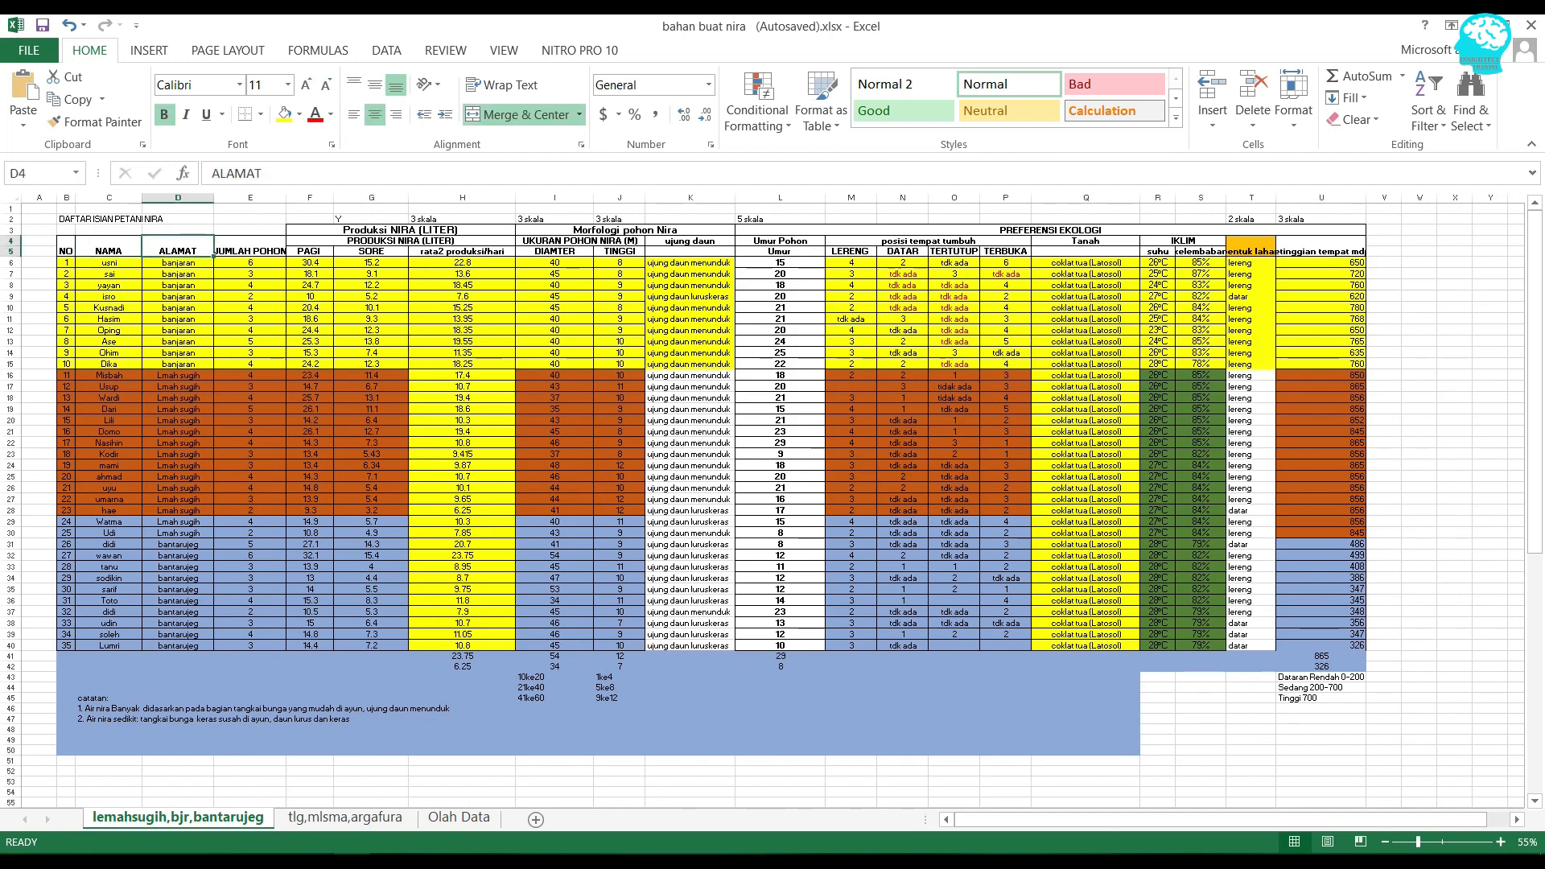
{"action": "left_click", "coordinate": [249, 247]}
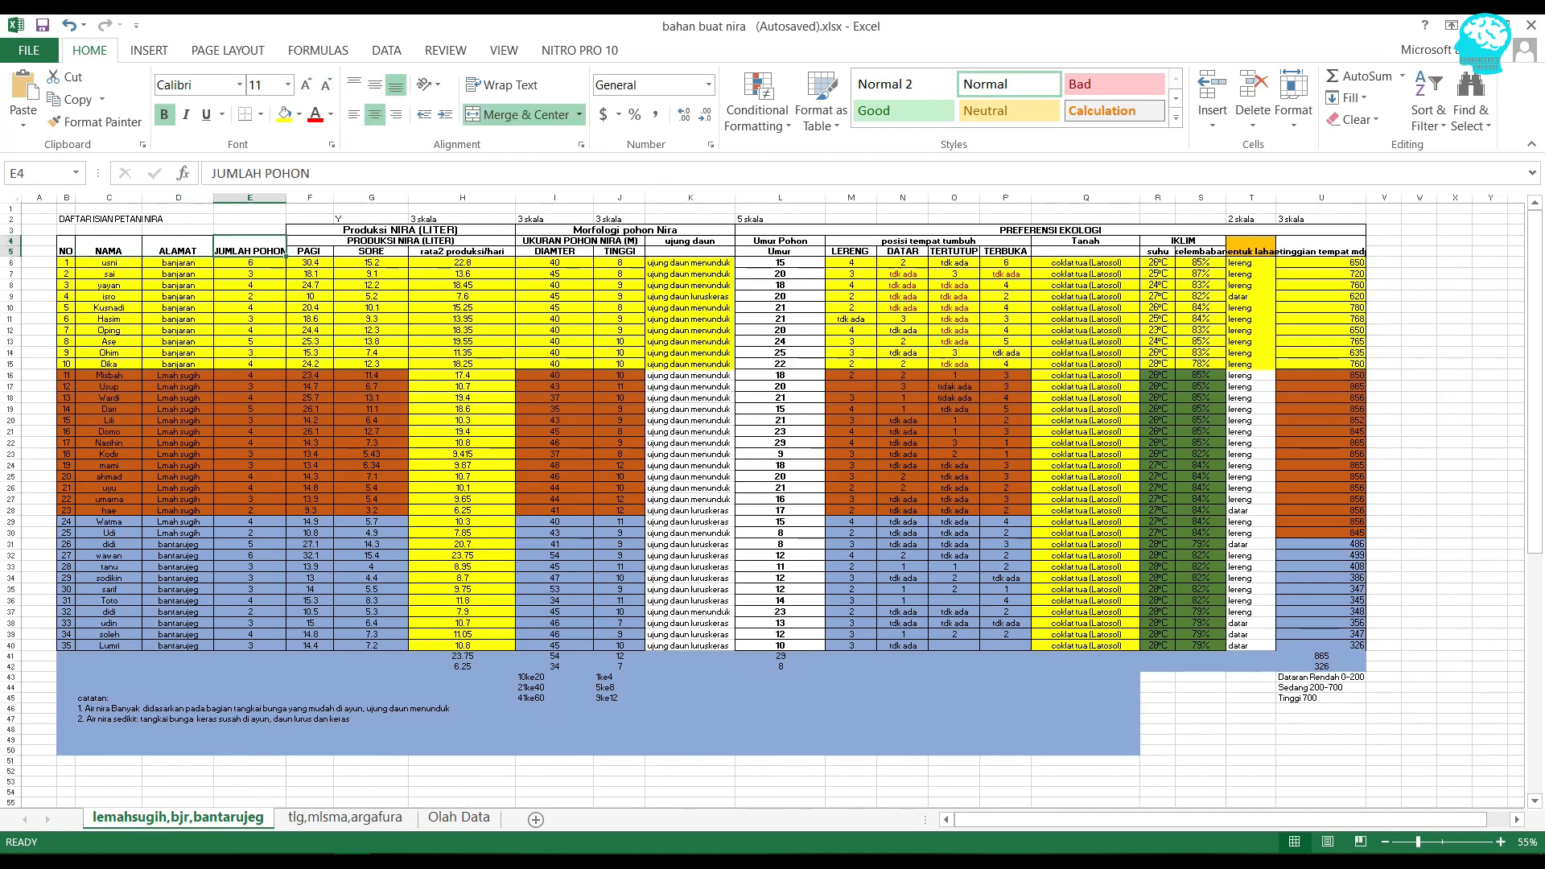
{"action": "left_click", "coordinate": [400, 230]}
{"action": "left_click", "coordinate": [625, 230]}
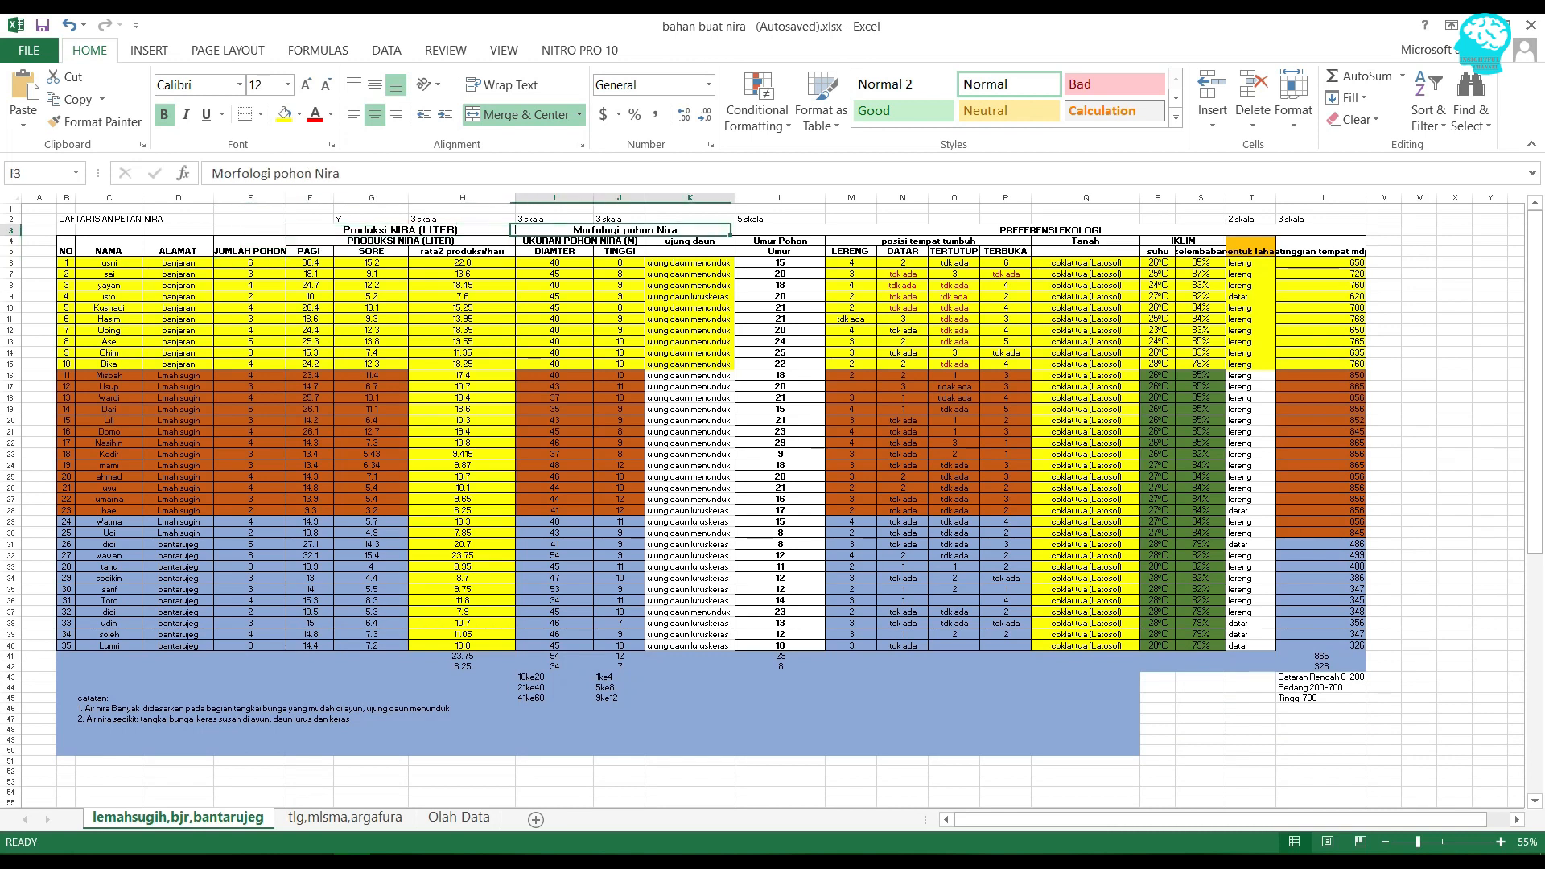
{"action": "left_click", "coordinate": [1050, 230]}
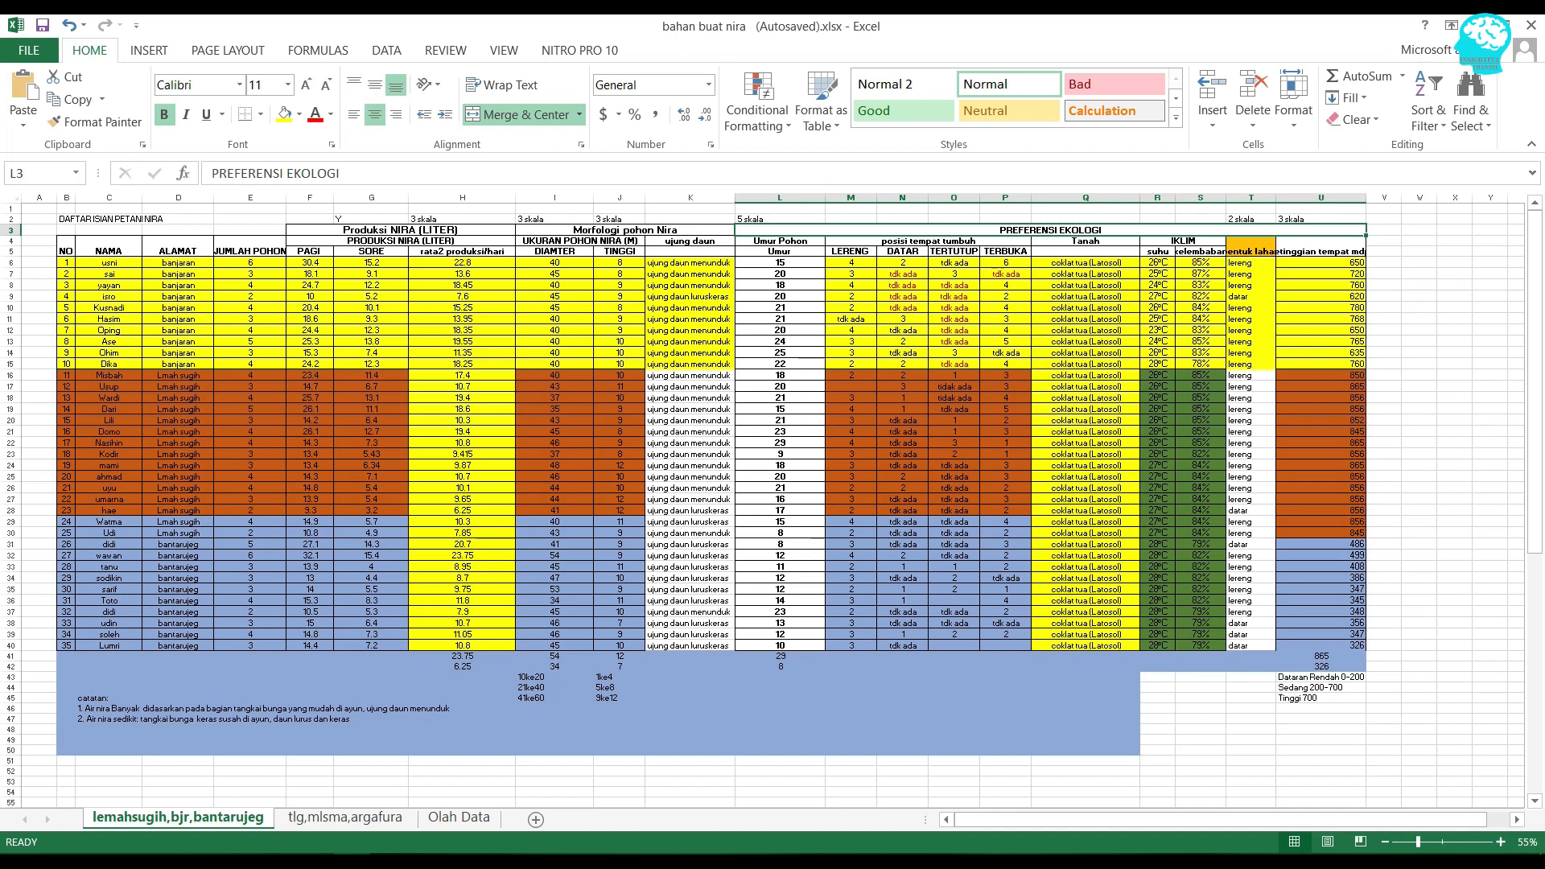
{"action": "left_click", "coordinate": [371, 273]}
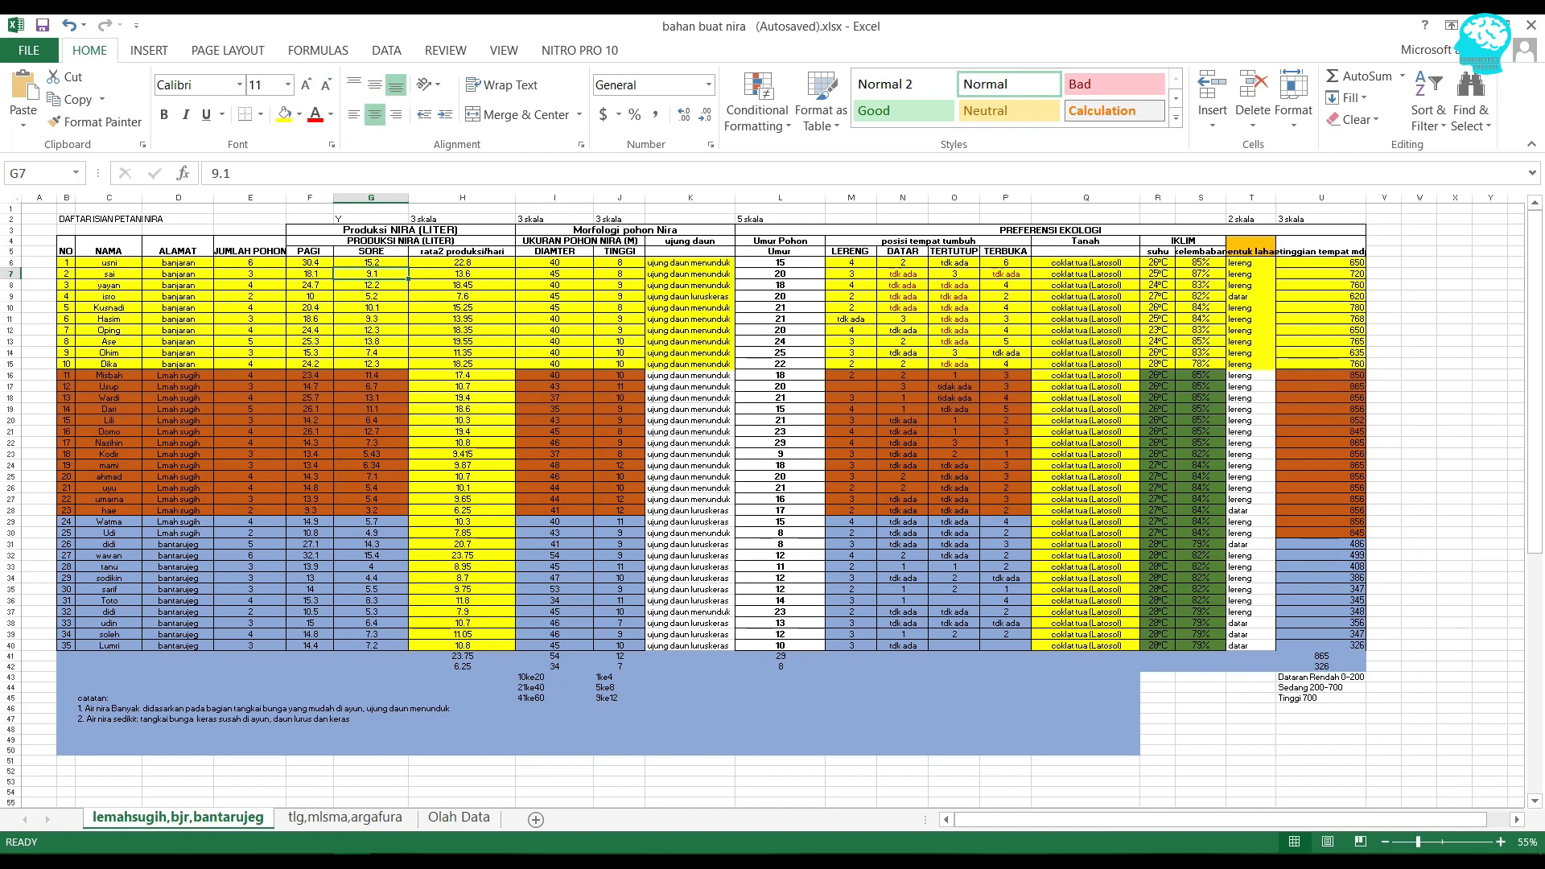
{"action": "left_click_drag", "start_coordinate": [462, 251], "coordinate": [462, 645]}
{"action": "left_click", "coordinate": [462, 375]}
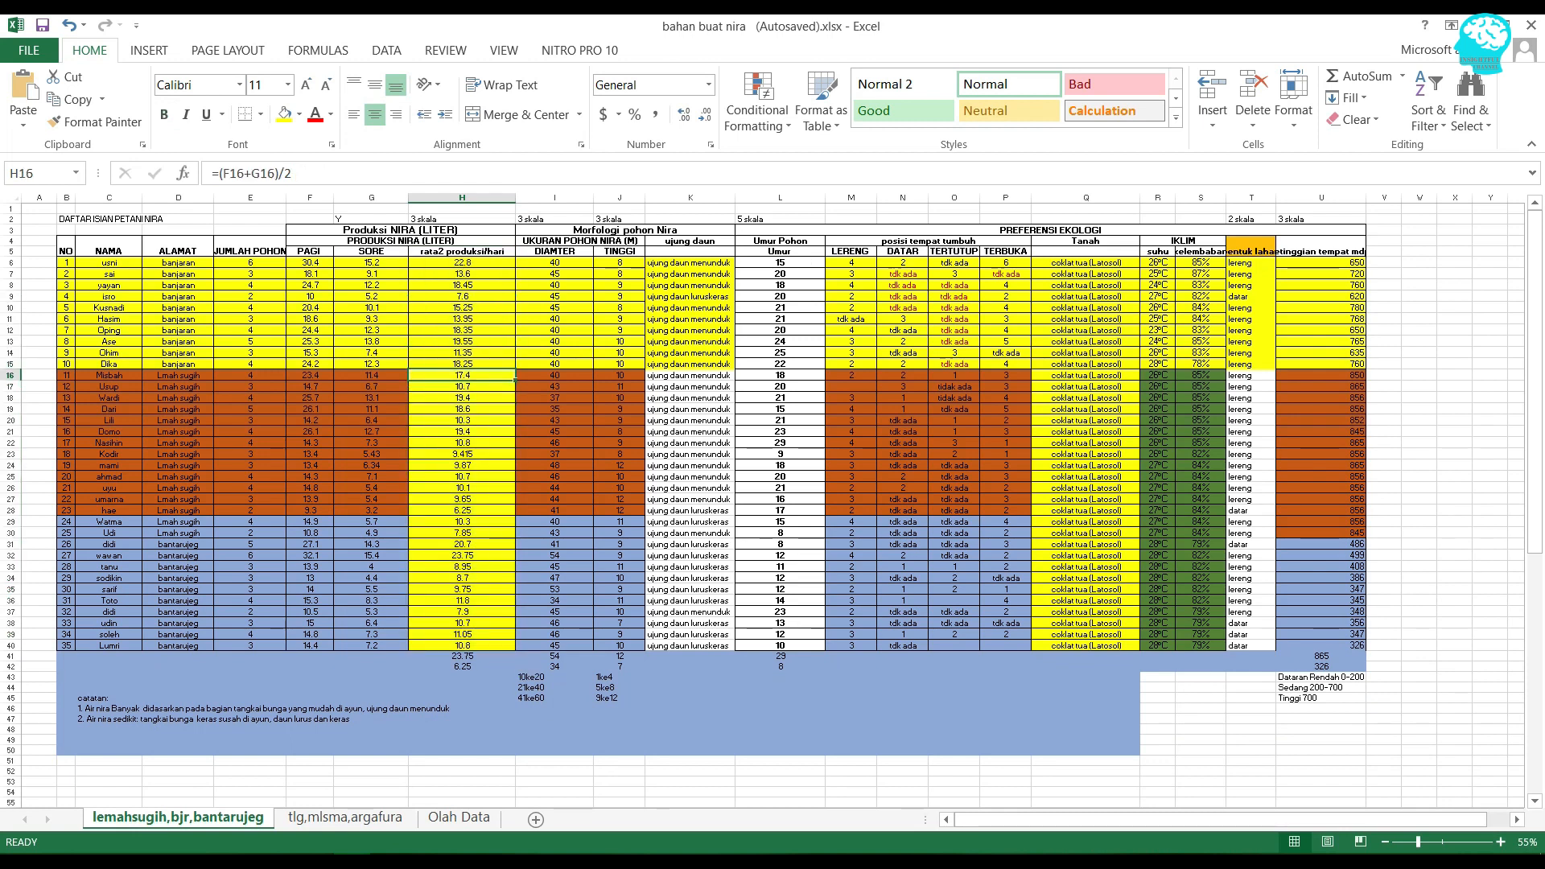
- Examine the DIAMTER, TINGGI, Umur Pohon and bentuk lahan columns of the farmer data table
{"action": "left_click", "coordinate": [625, 230]}
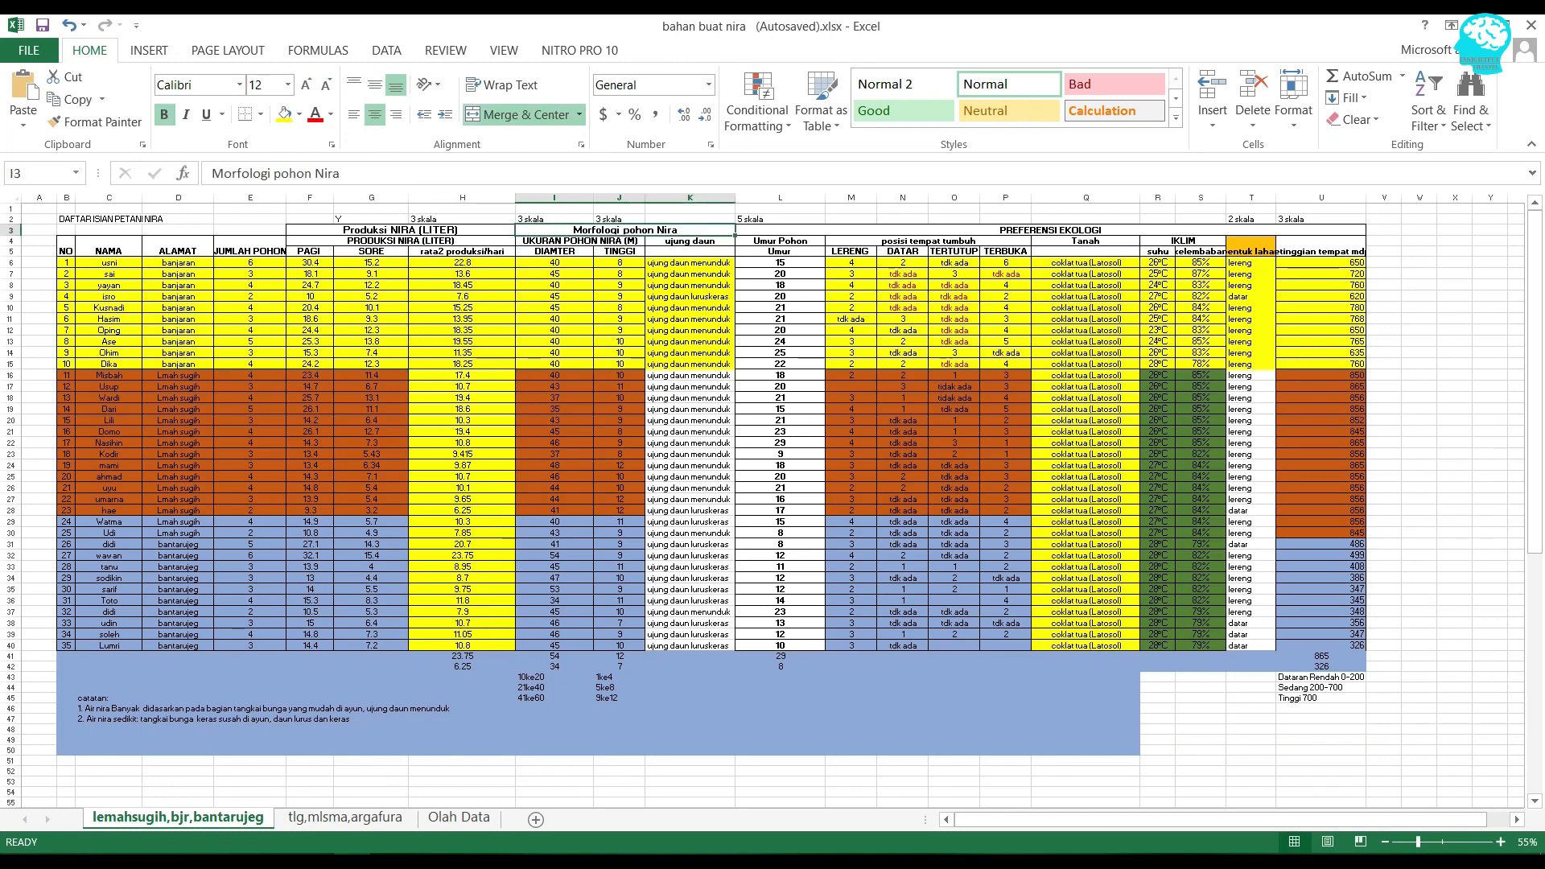
{"action": "left_click_drag", "start_coordinate": [555, 251], "coordinate": [555, 454]}
{"action": "left_click_drag", "start_coordinate": [620, 251], "coordinate": [619, 433]}
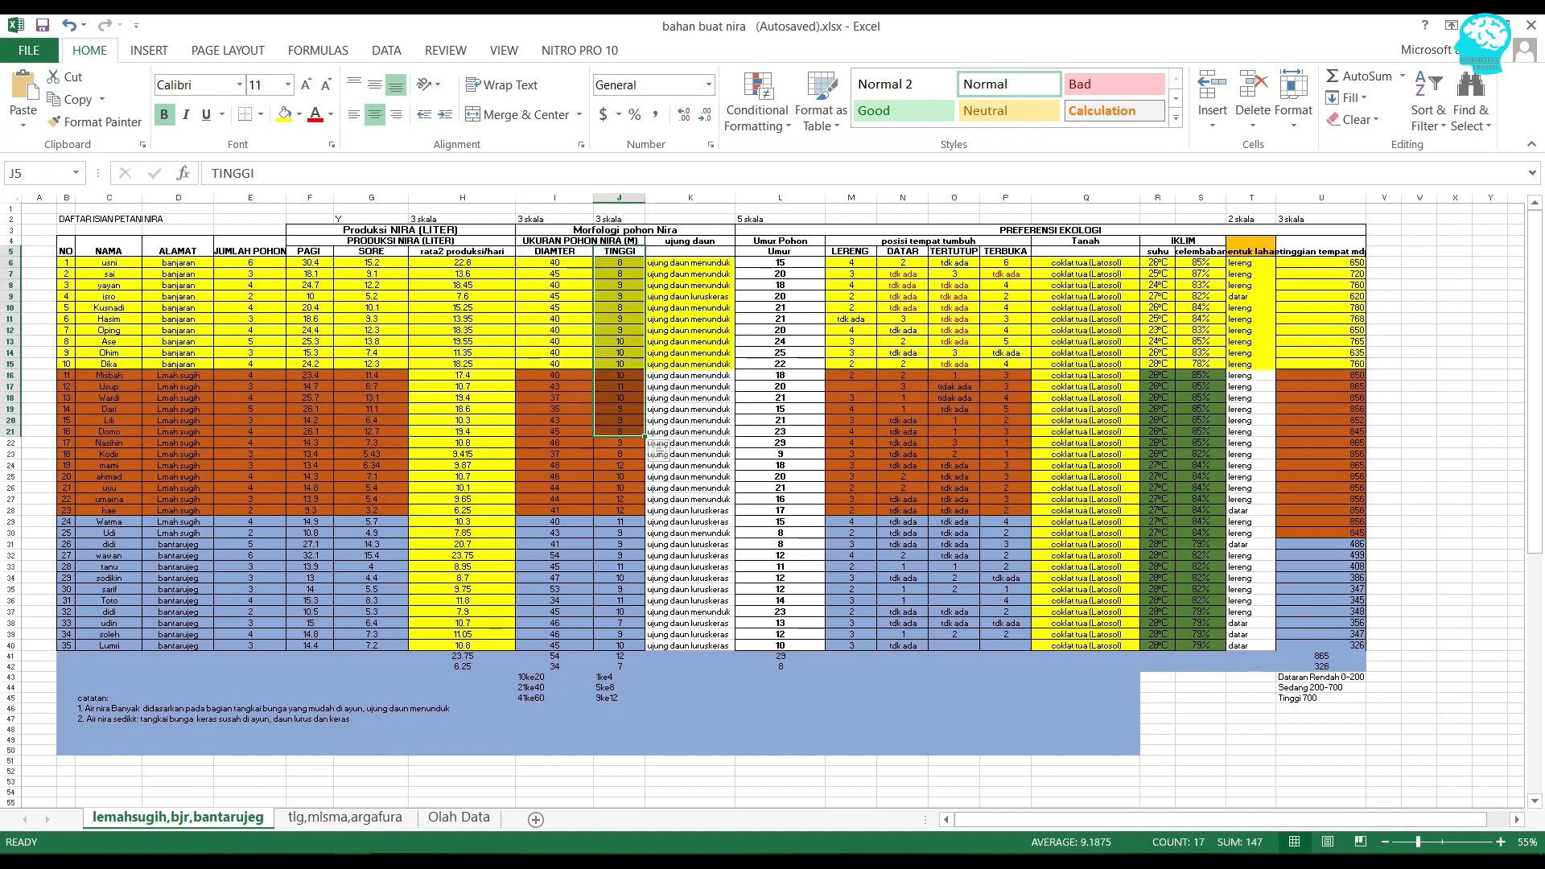
{"action": "left_click_drag", "start_coordinate": [779, 240], "coordinate": [779, 420]}
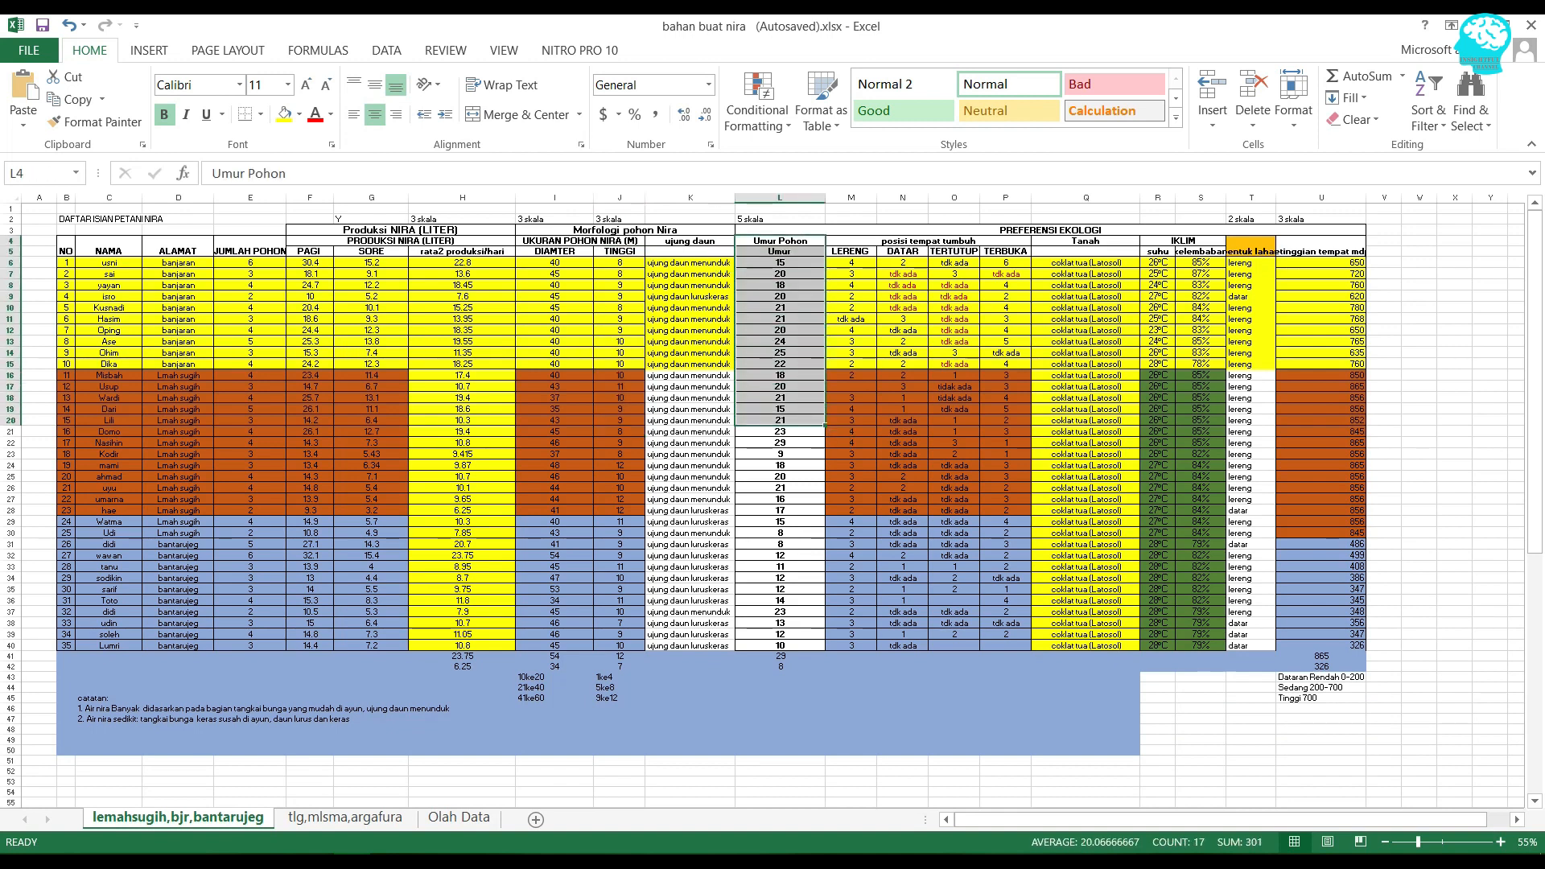
{"action": "left_click_drag", "start_coordinate": [1251, 241], "coordinate": [1251, 431]}
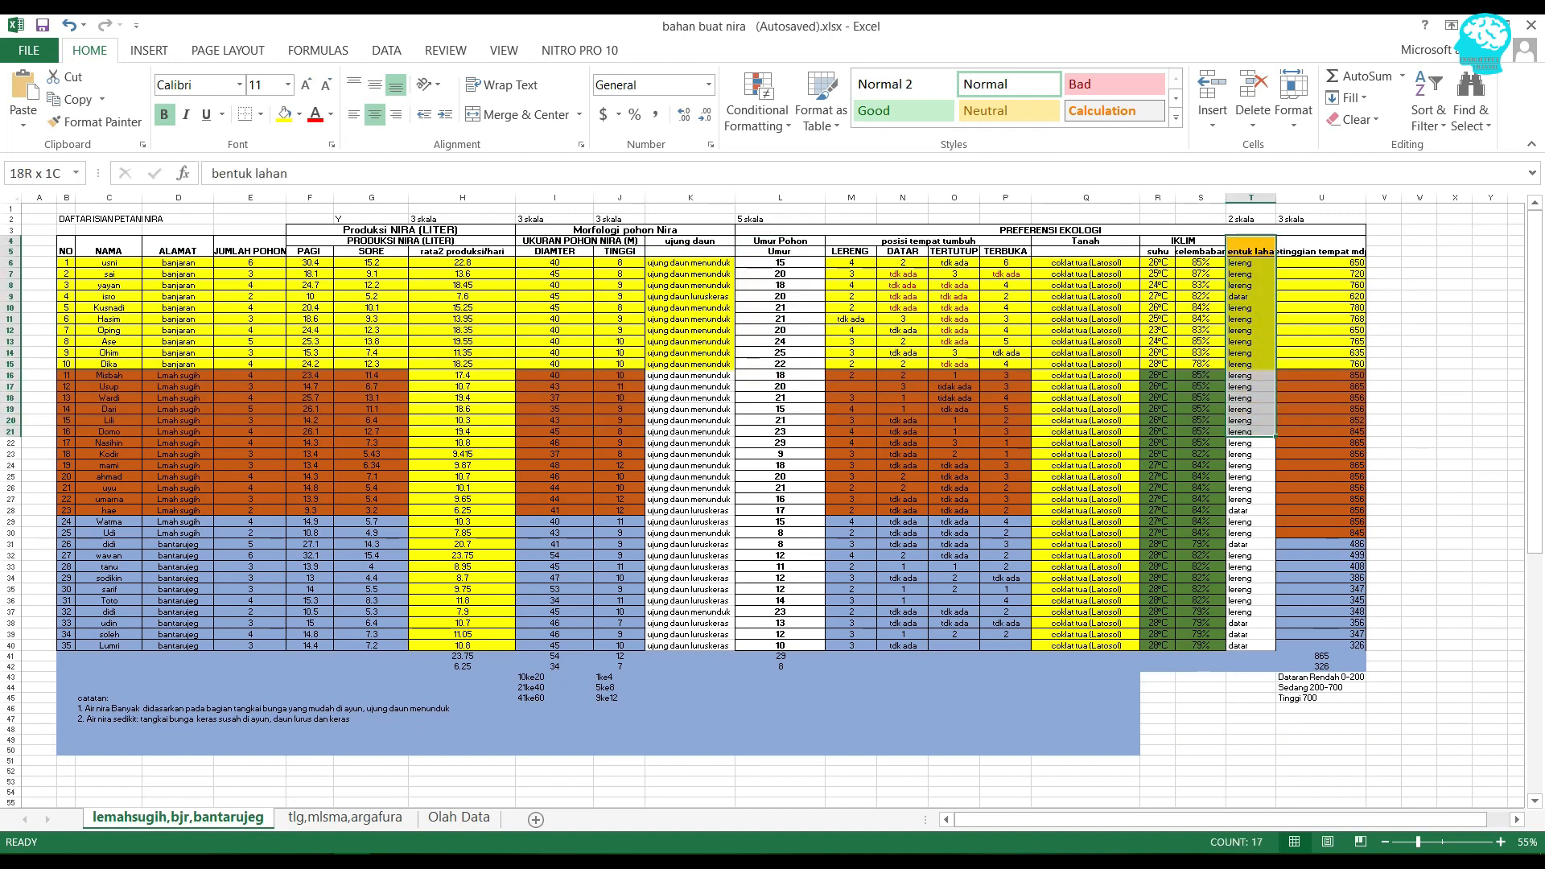
{"action": "left_click", "coordinate": [1251, 342]}
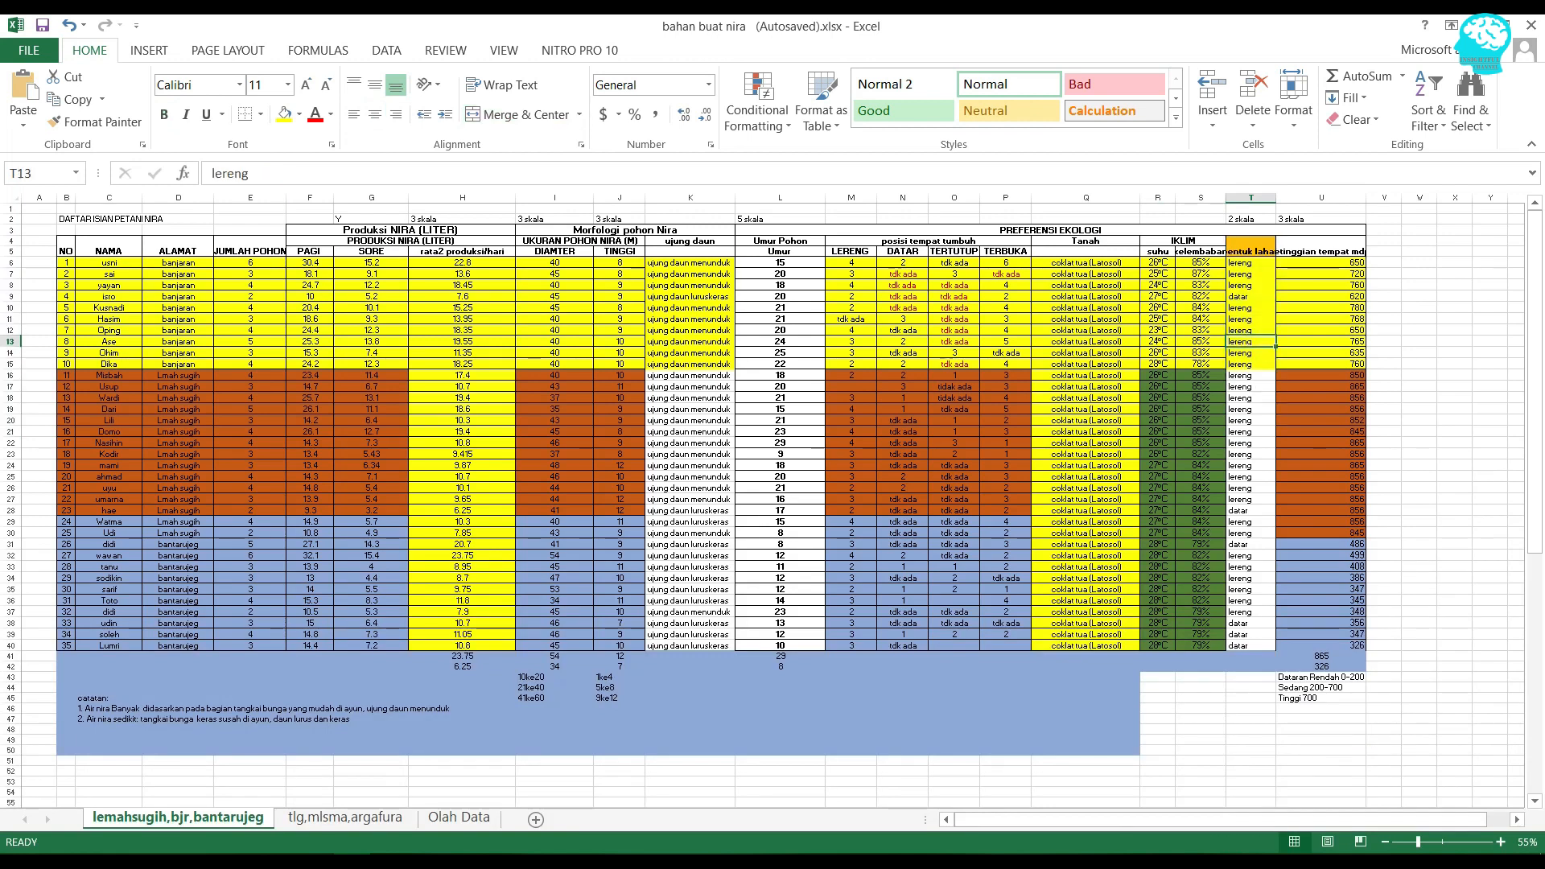
- Widen column U so the heading ketinggian tempat mdpl fits completely
{"action": "left_click", "coordinate": [1321, 246]}
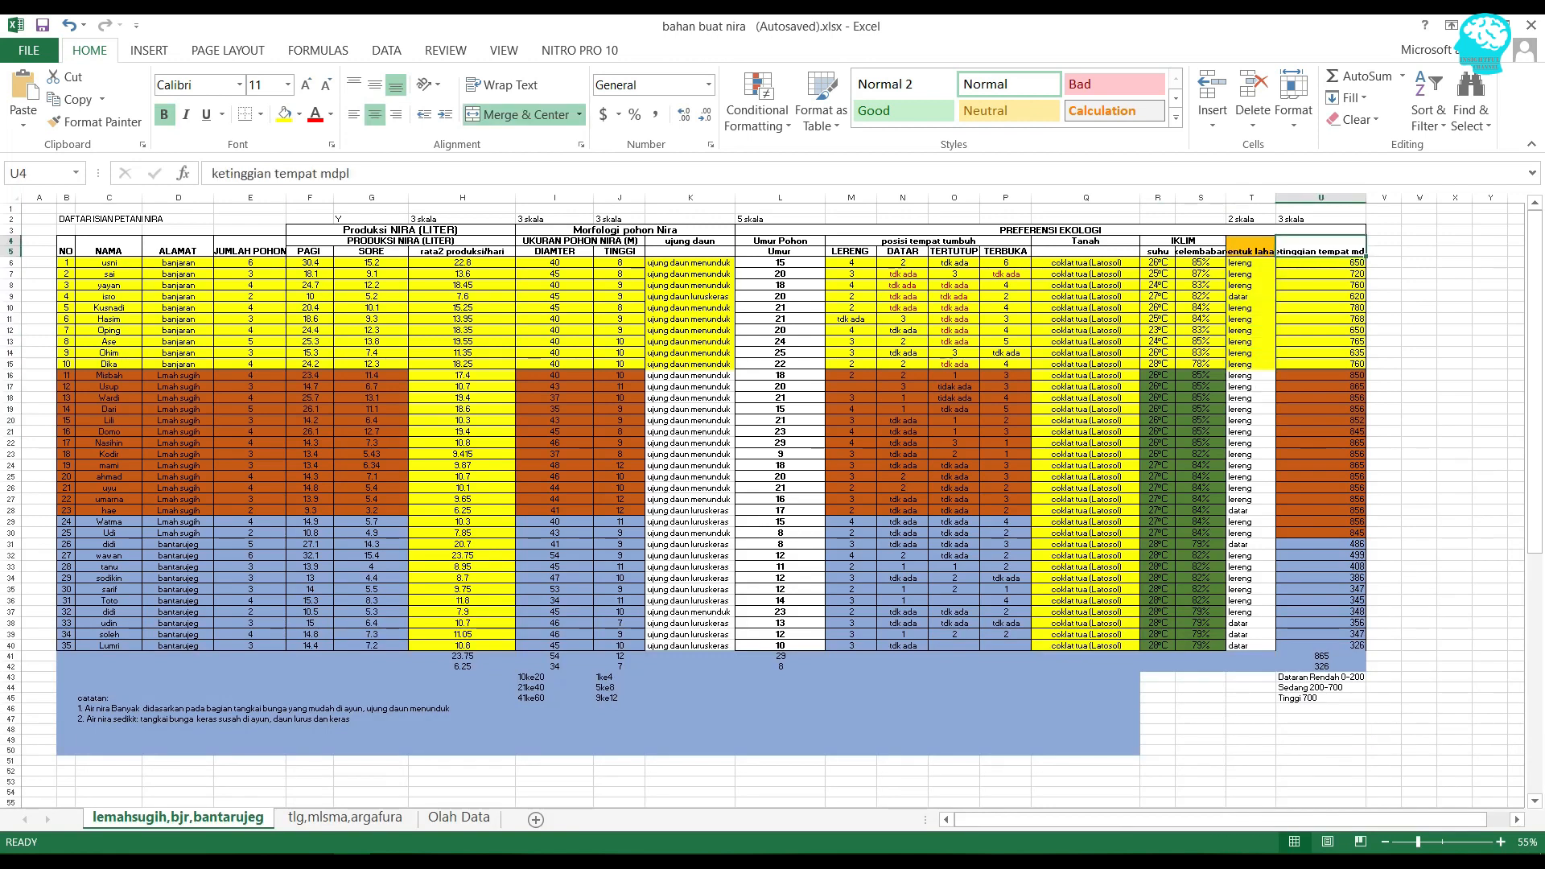
{"action": "left_click_drag", "start_coordinate": [1366, 198], "coordinate": [1398, 198]}
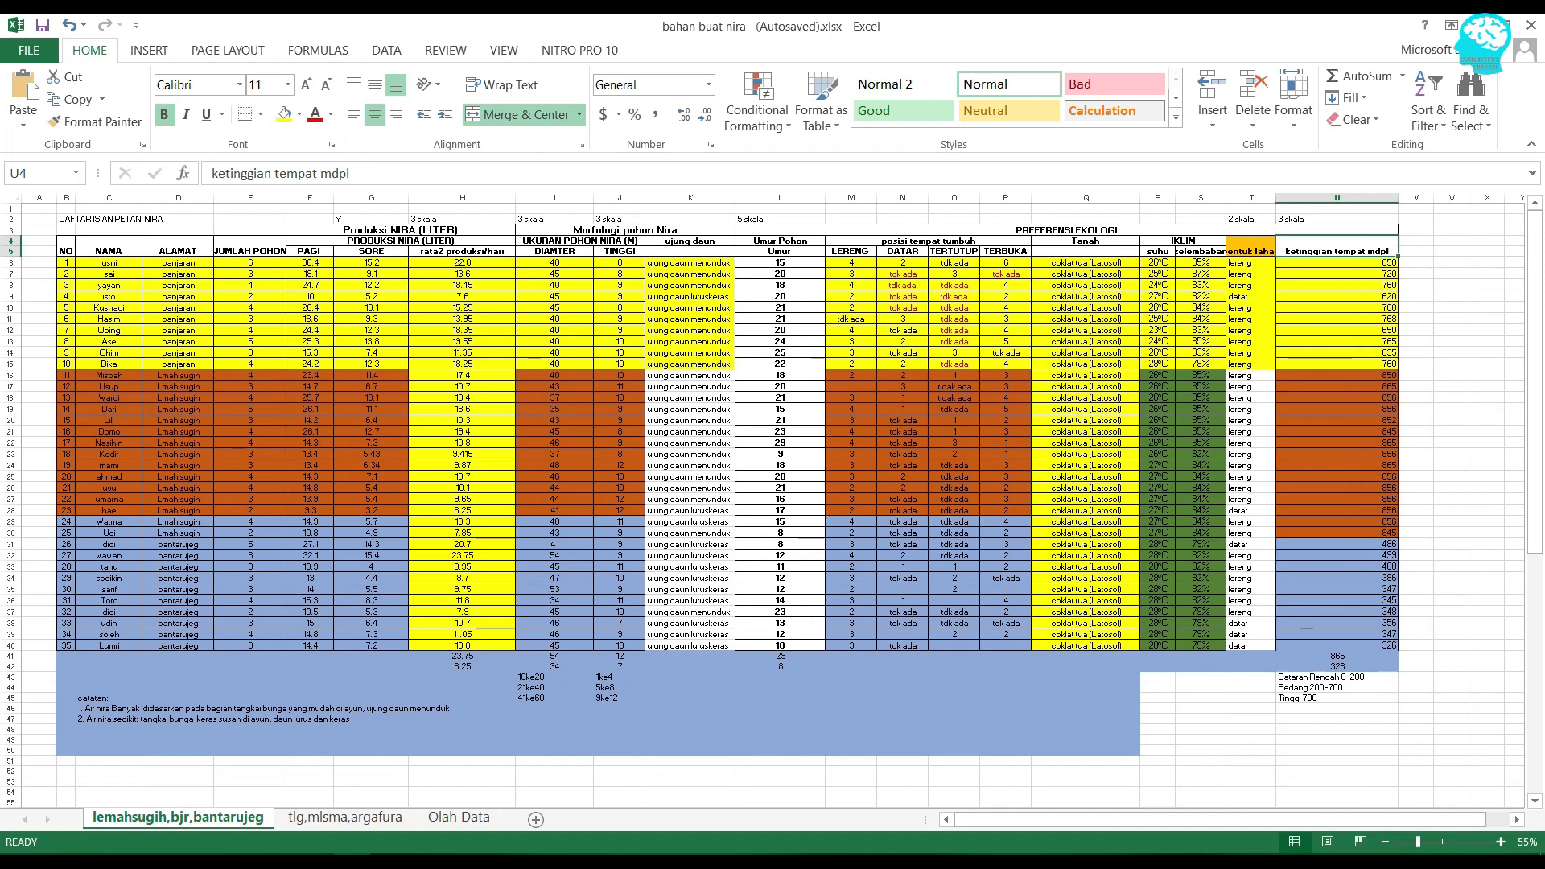
{"action": "left_click", "coordinate": [1337, 296]}
{"action": "left_click", "coordinate": [1337, 247]}
- Review rata2 produksi/hari in H6:H40 alongside the diameter, height, tree age, land form and elevation columns
{"action": "left_click_drag", "start_coordinate": [462, 251], "coordinate": [462, 645]}
{"action": "left_click", "coordinate": [462, 645]}
{"action": "left_click_drag", "start_coordinate": [462, 262], "coordinate": [462, 645]}
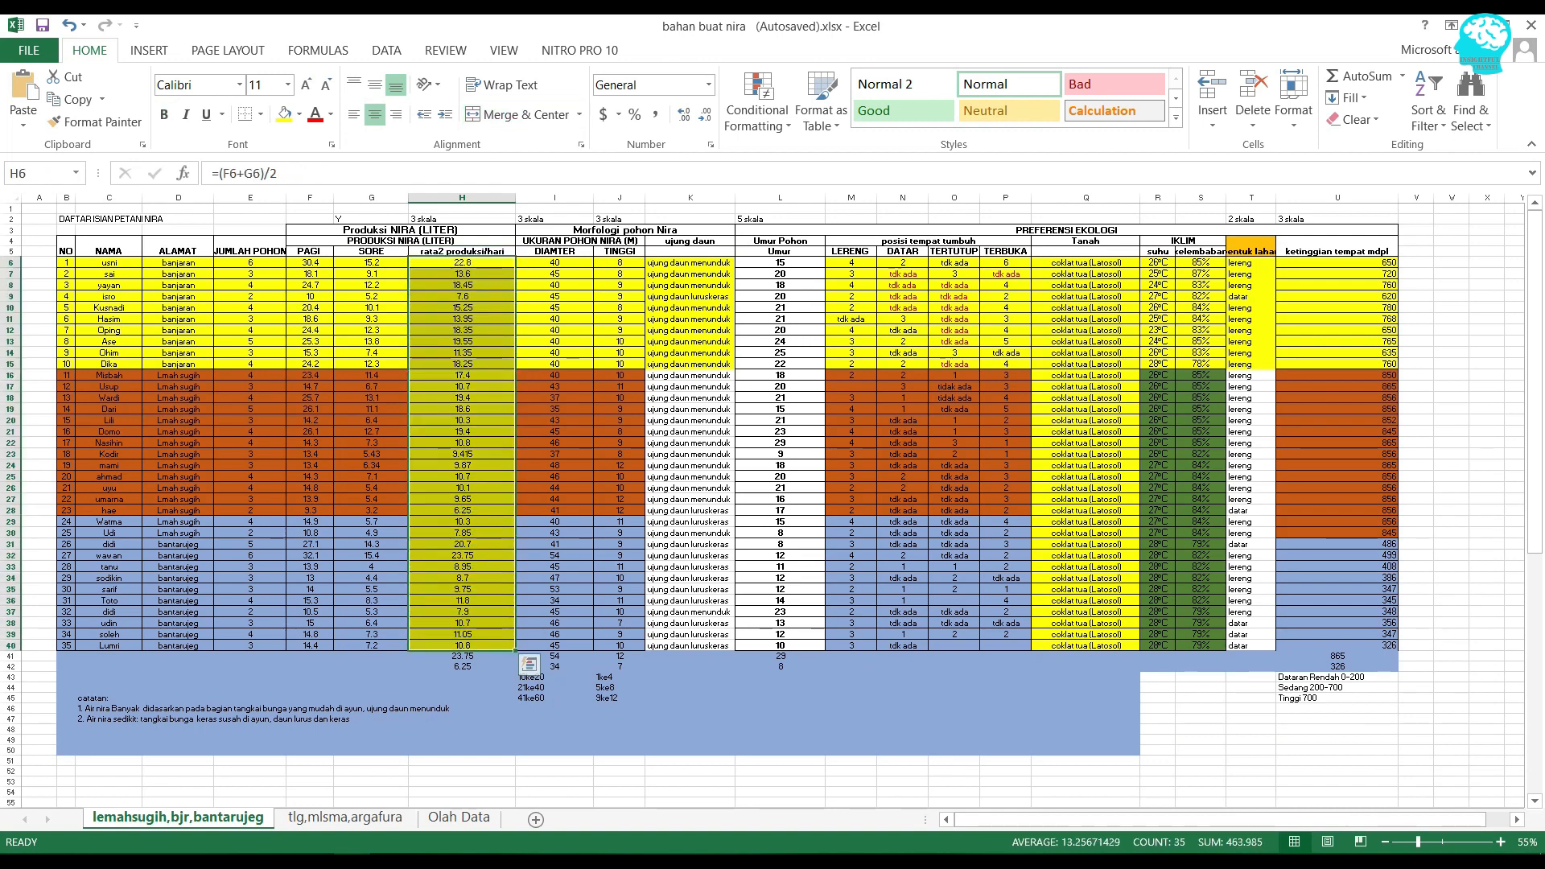
{"action": "left_click", "coordinate": [462, 210]}
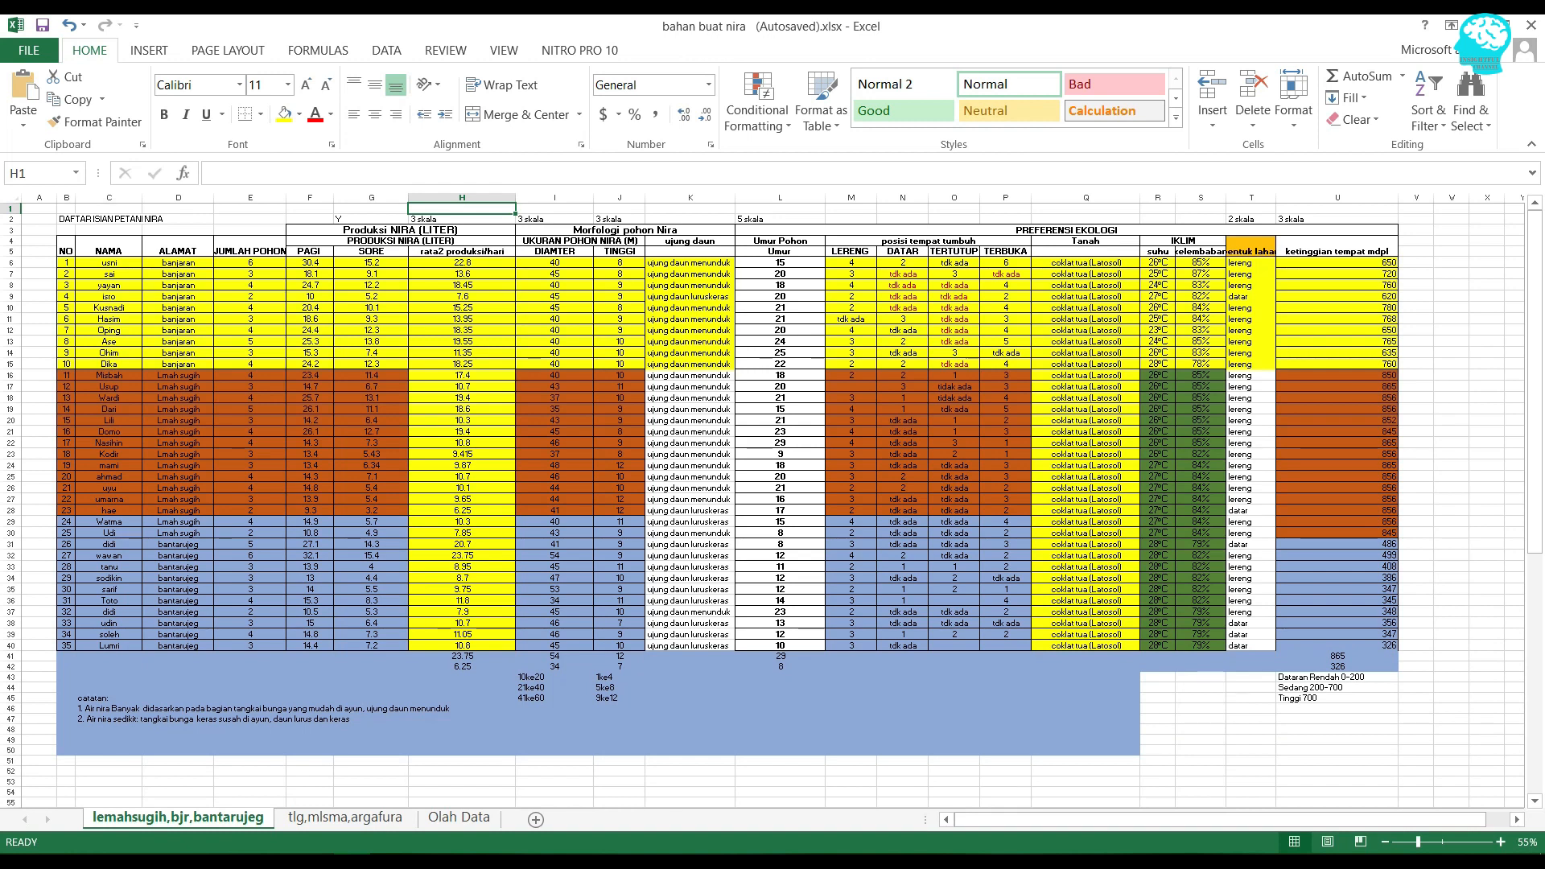
{"action": "left_click_drag", "start_coordinate": [555, 251], "coordinate": [595, 503]}
{"action": "left_click_drag", "start_coordinate": [620, 251], "coordinate": [621, 433]}
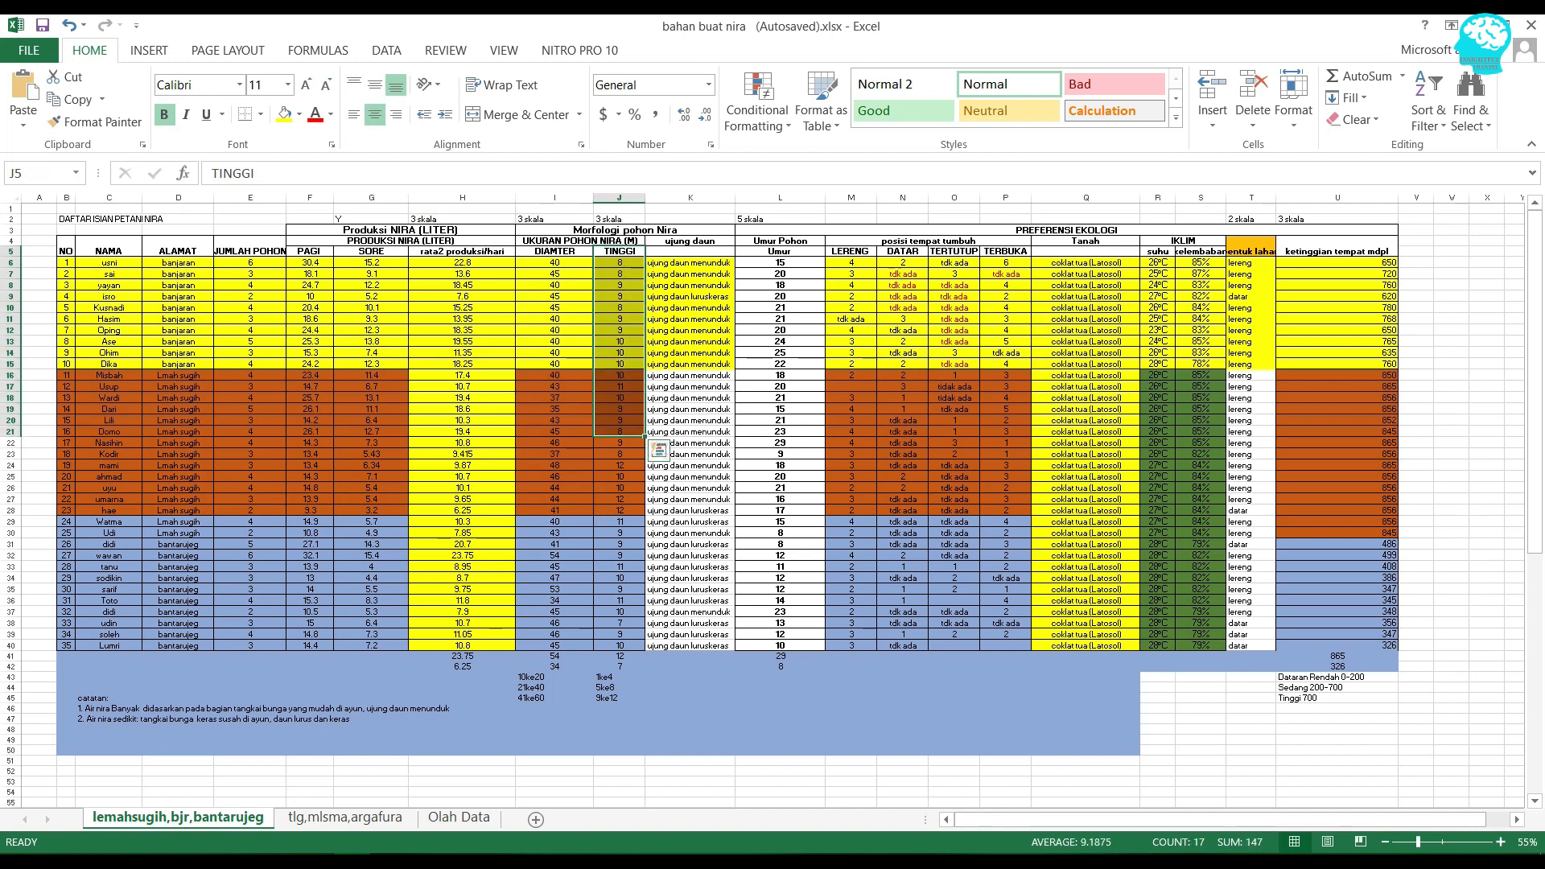
{"action": "left_click_drag", "start_coordinate": [779, 240], "coordinate": [785, 444]}
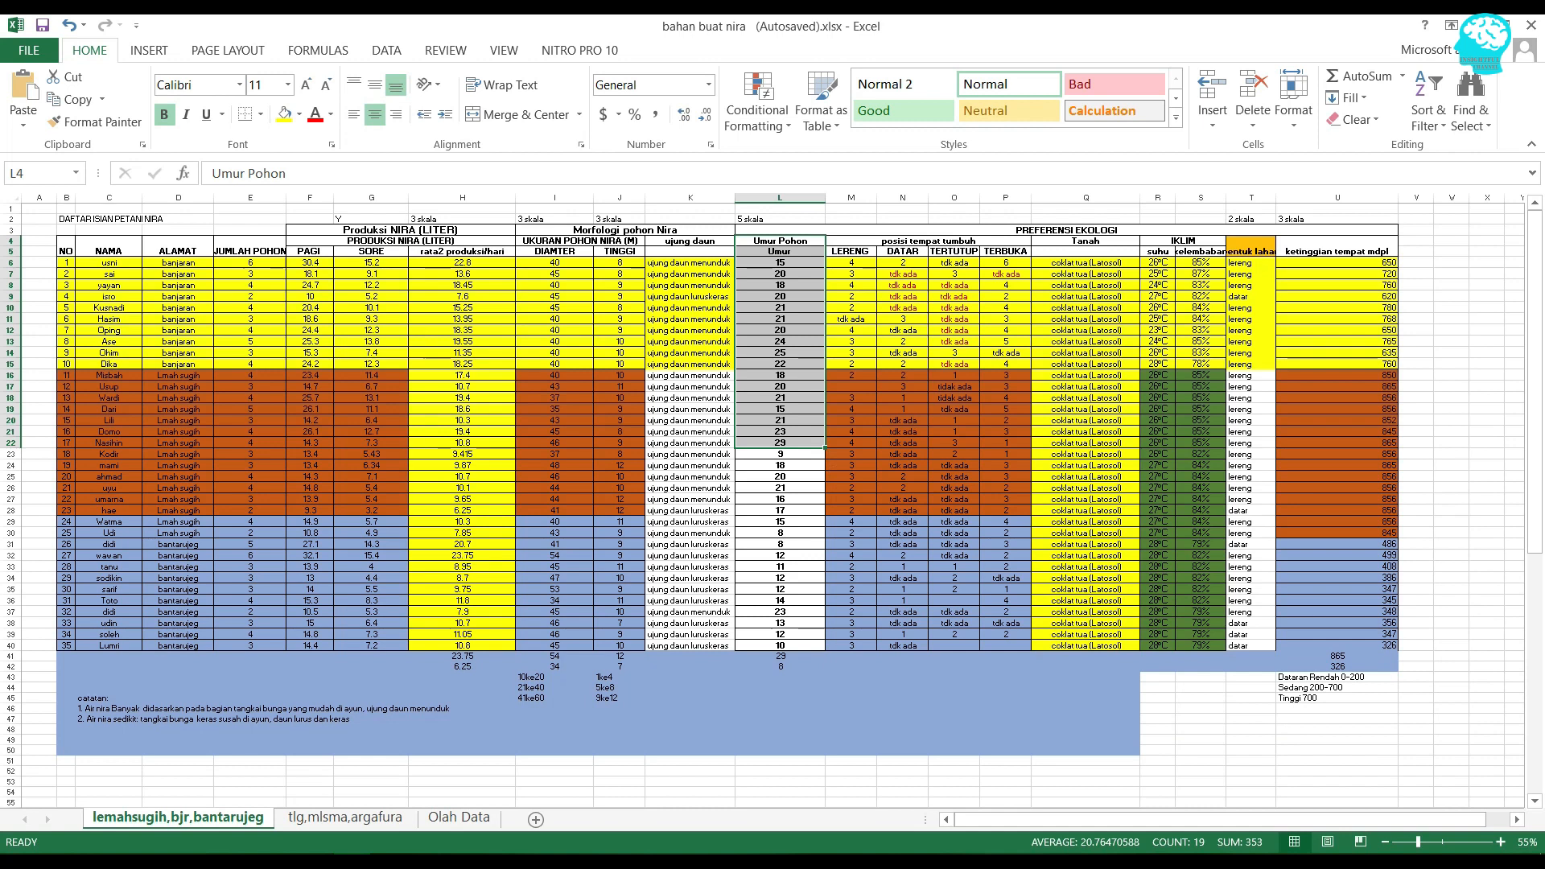
{"action": "left_click_drag", "start_coordinate": [1252, 240], "coordinate": [1251, 465]}
{"action": "left_click_drag", "start_coordinate": [1337, 246], "coordinate": [1336, 465]}
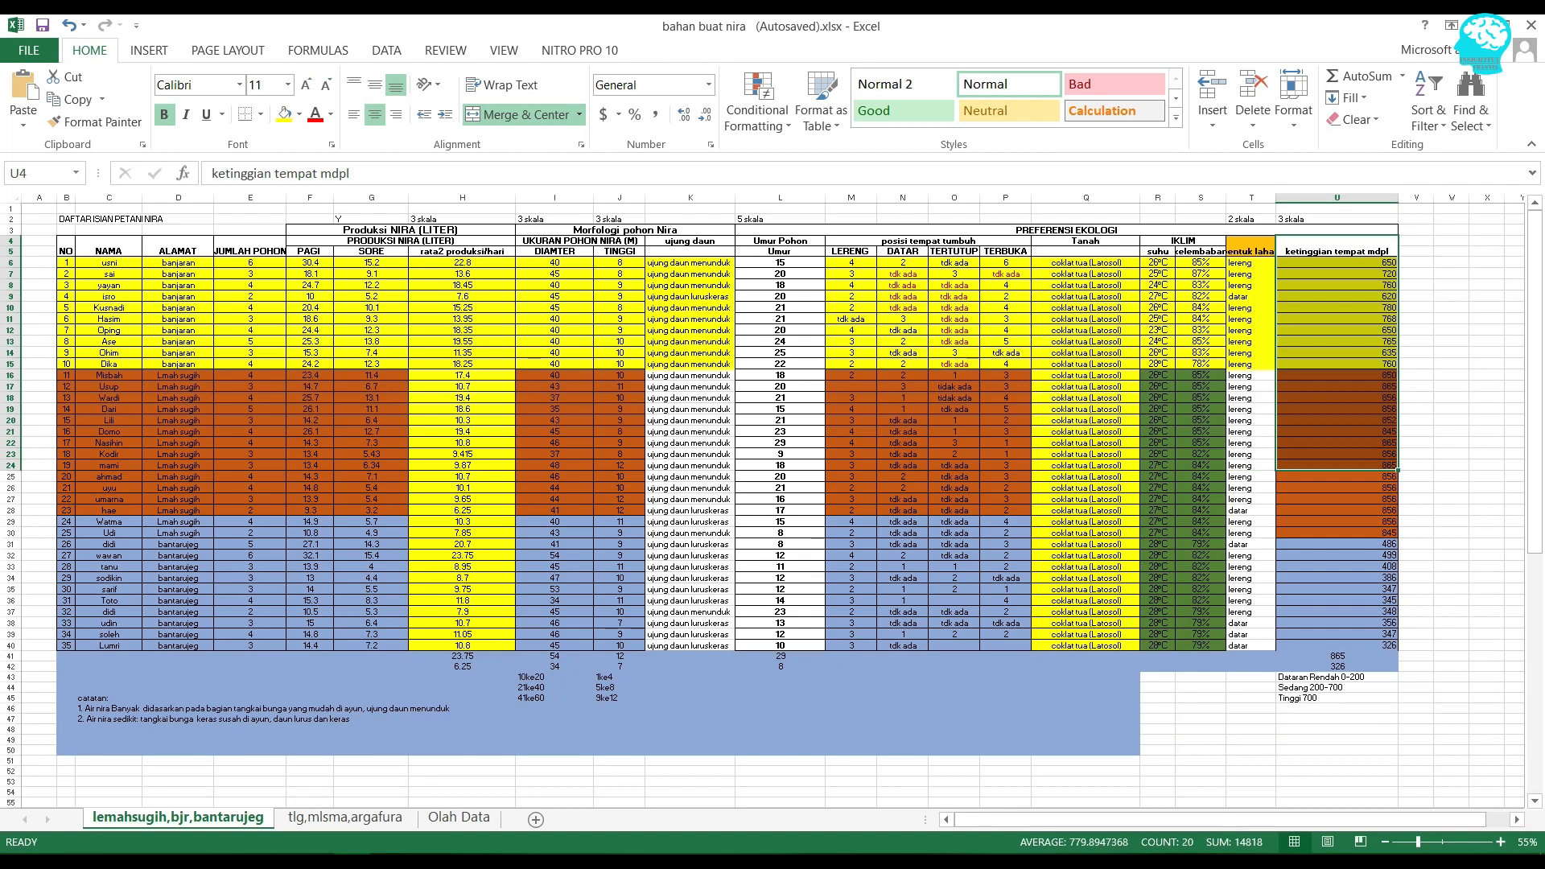
{"action": "left_click_drag", "start_coordinate": [462, 251], "coordinate": [462, 443]}
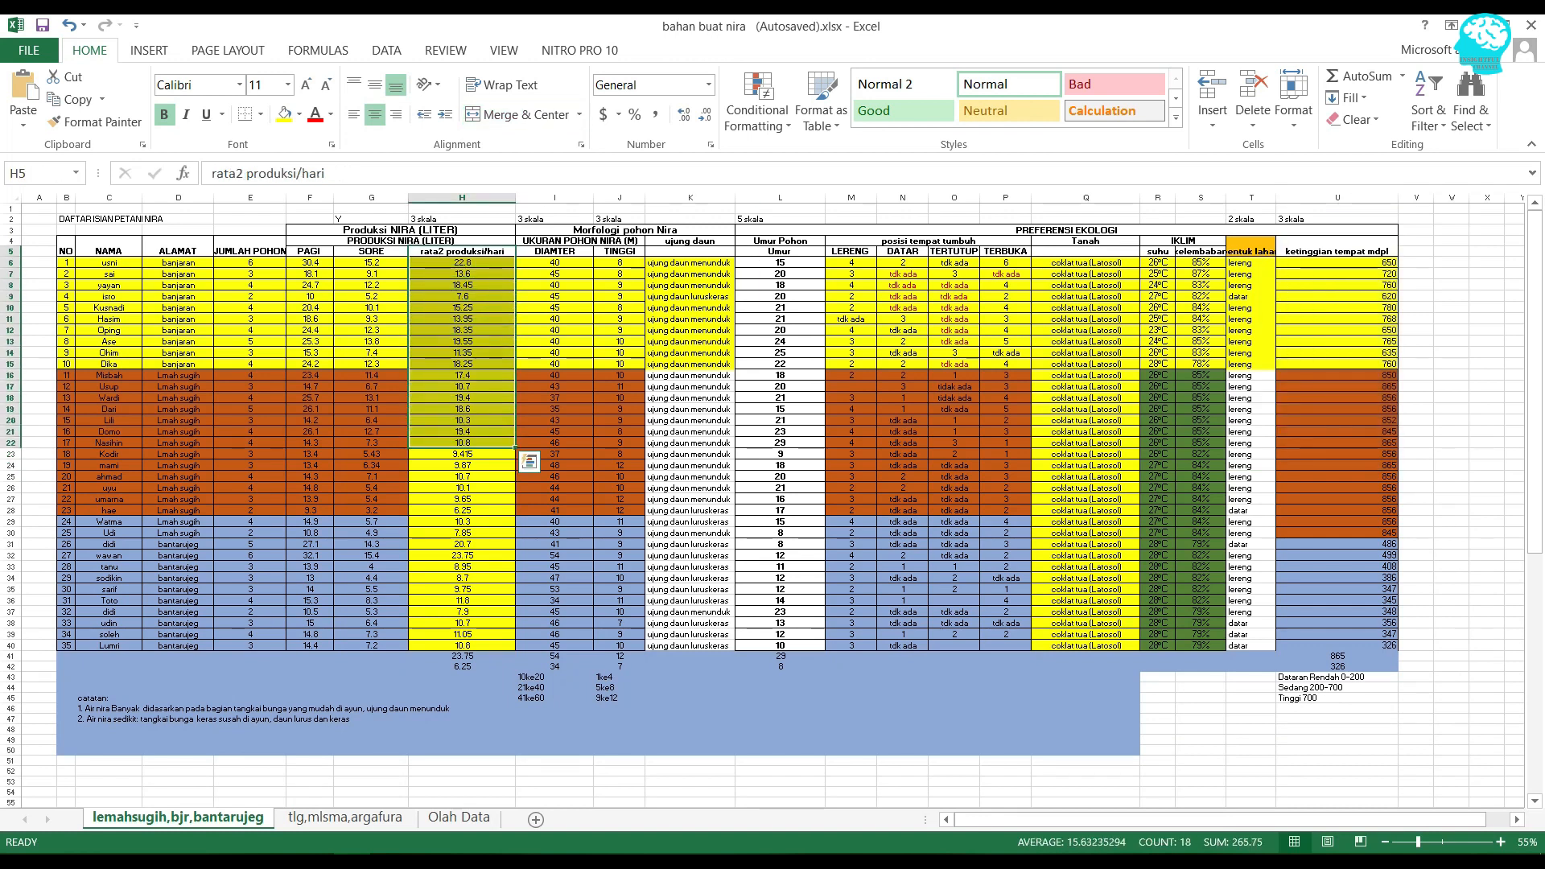
{"action": "left_click", "coordinate": [462, 375]}
- Examine the condensed table starting at row 59, below the main farmer data, at 70% zoom
{"action": "scroll", "coordinate": [462, 375], "scroll_direction": "down", "scroll_amount": 2}
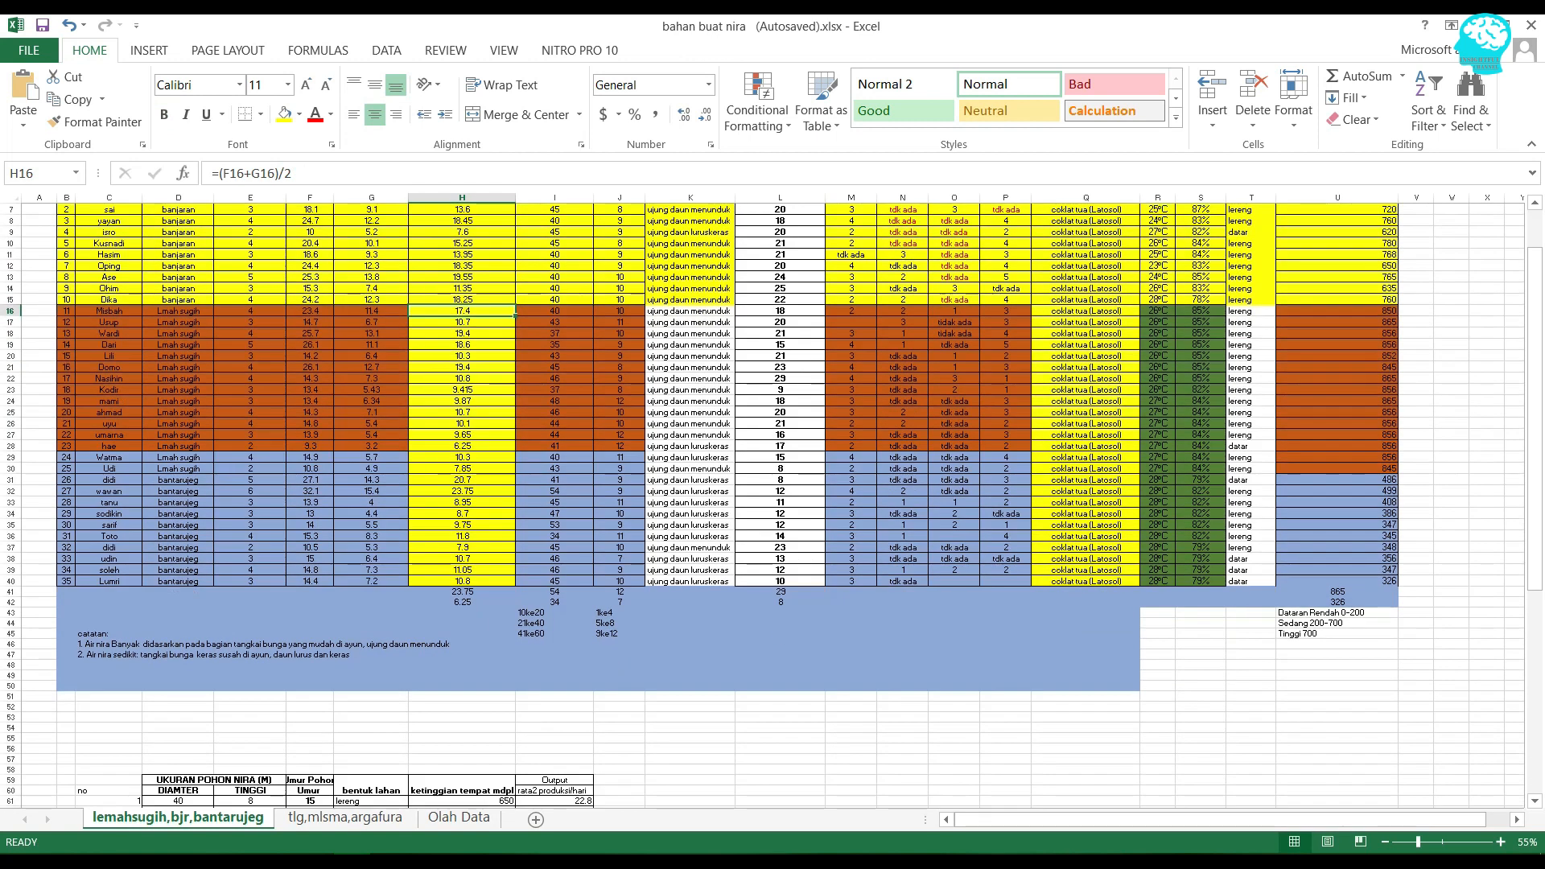
{"action": "scroll", "coordinate": [773, 506], "scroll_direction": "down", "scroll_amount": 11}
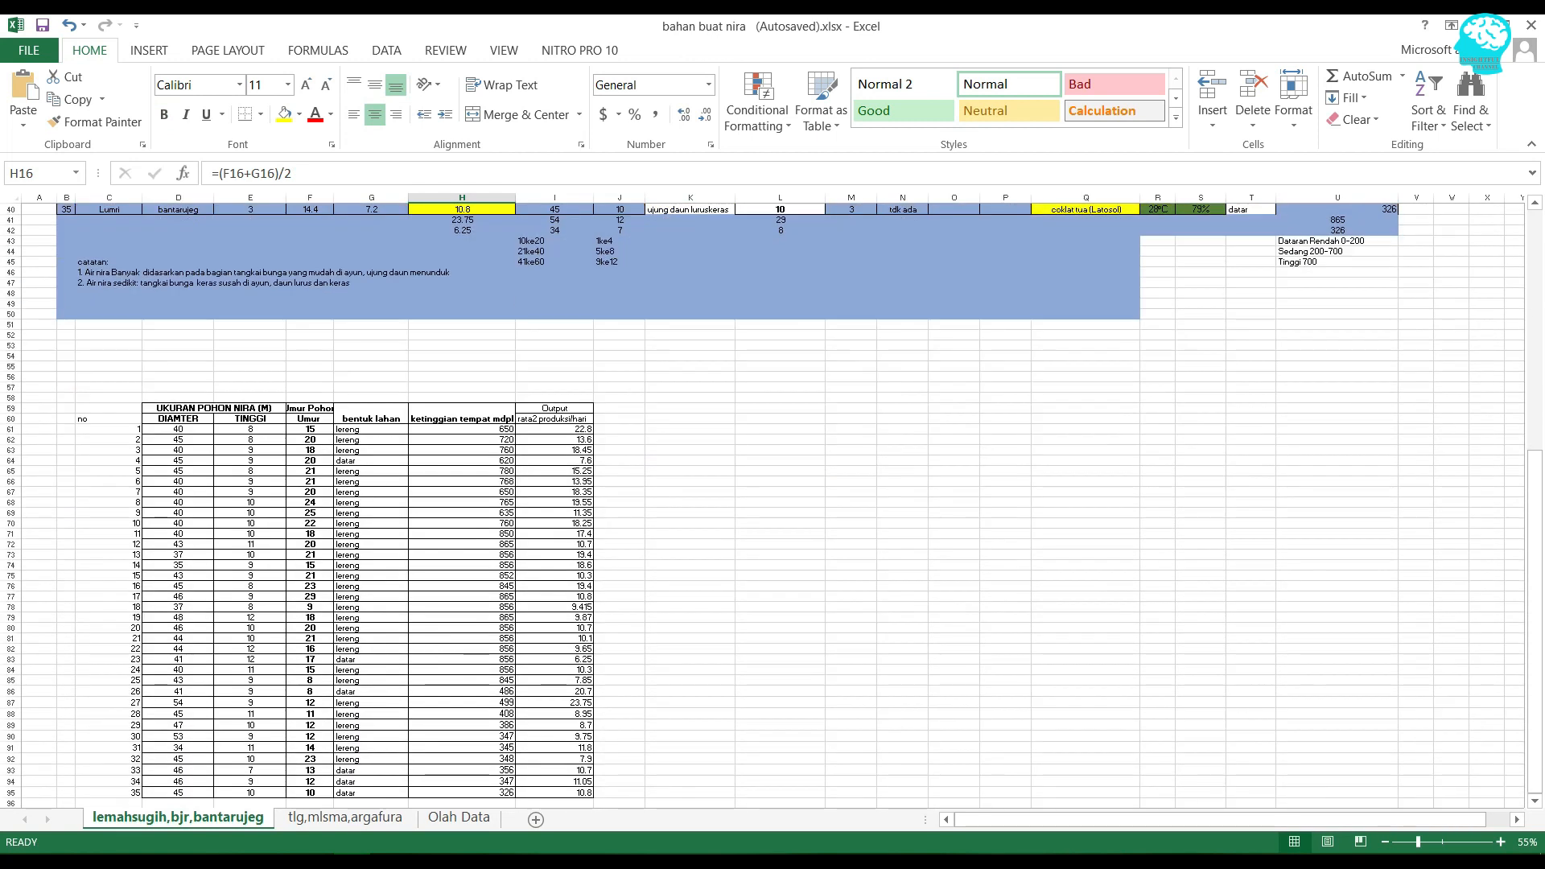
{"action": "scroll", "coordinate": [773, 505], "scroll_direction": "down", "scroll_amount": 2}
{"action": "left_click_drag", "start_coordinate": [142, 197], "coordinate": [96, 197]}
{"action": "scroll", "coordinate": [773, 505], "scroll_direction": "down", "scroll_amount": 2}
{"action": "scroll", "coordinate": [773, 506], "scroll_direction": "up", "scroll_amount": 1}
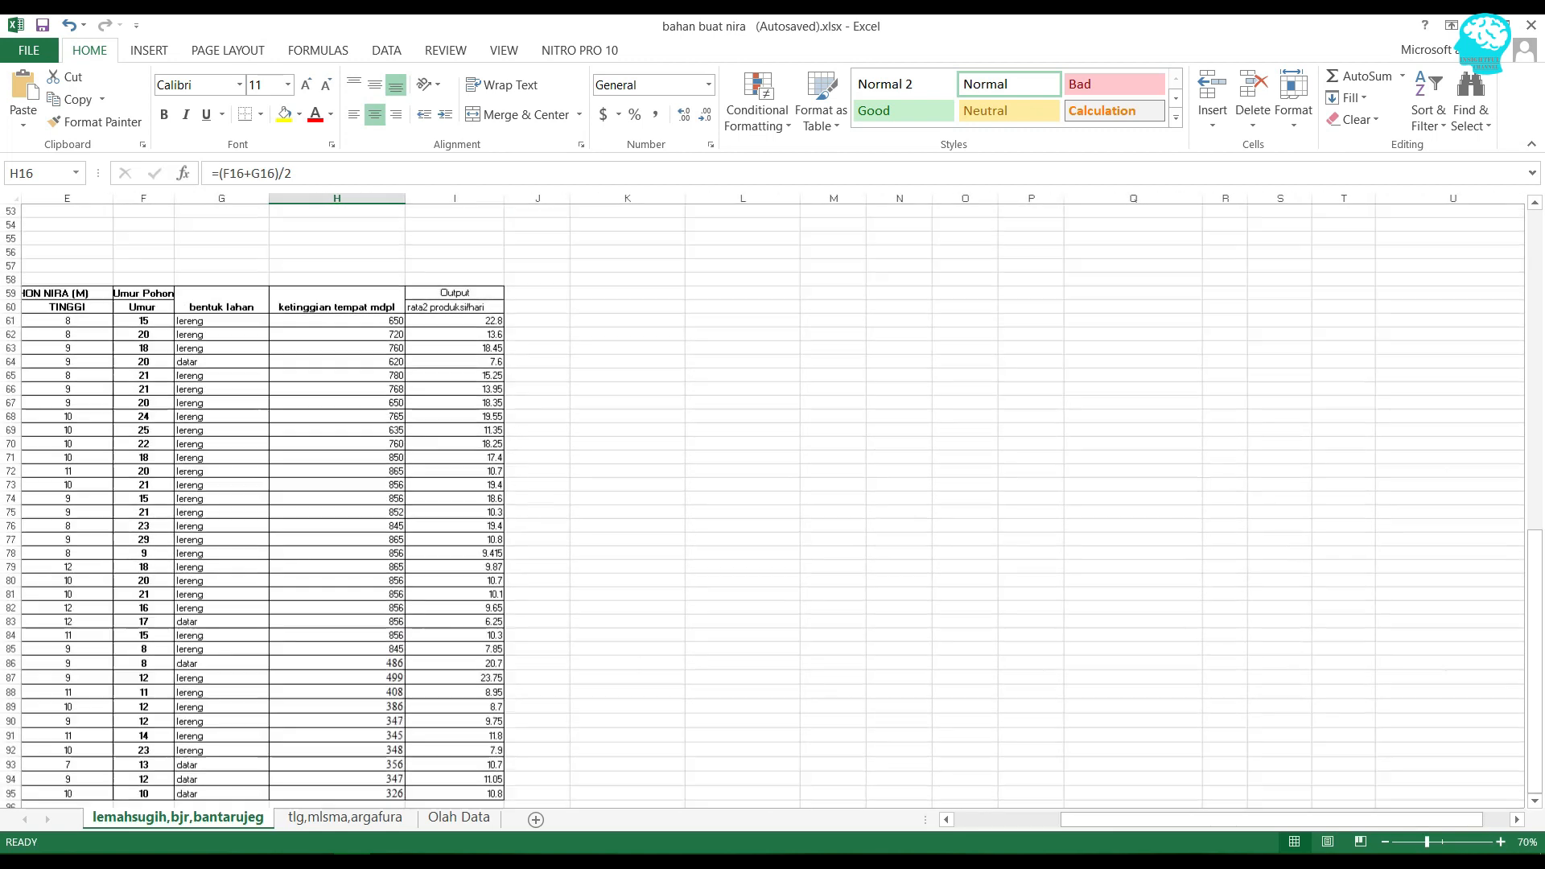
{"action": "left_click_drag", "start_coordinate": [1121, 820], "coordinate": [1015, 819]}
{"action": "scroll", "coordinate": [773, 505], "scroll_direction": "down", "scroll_amount": 2}
{"action": "scroll", "coordinate": [773, 506], "scroll_direction": "up", "scroll_amount": 1}
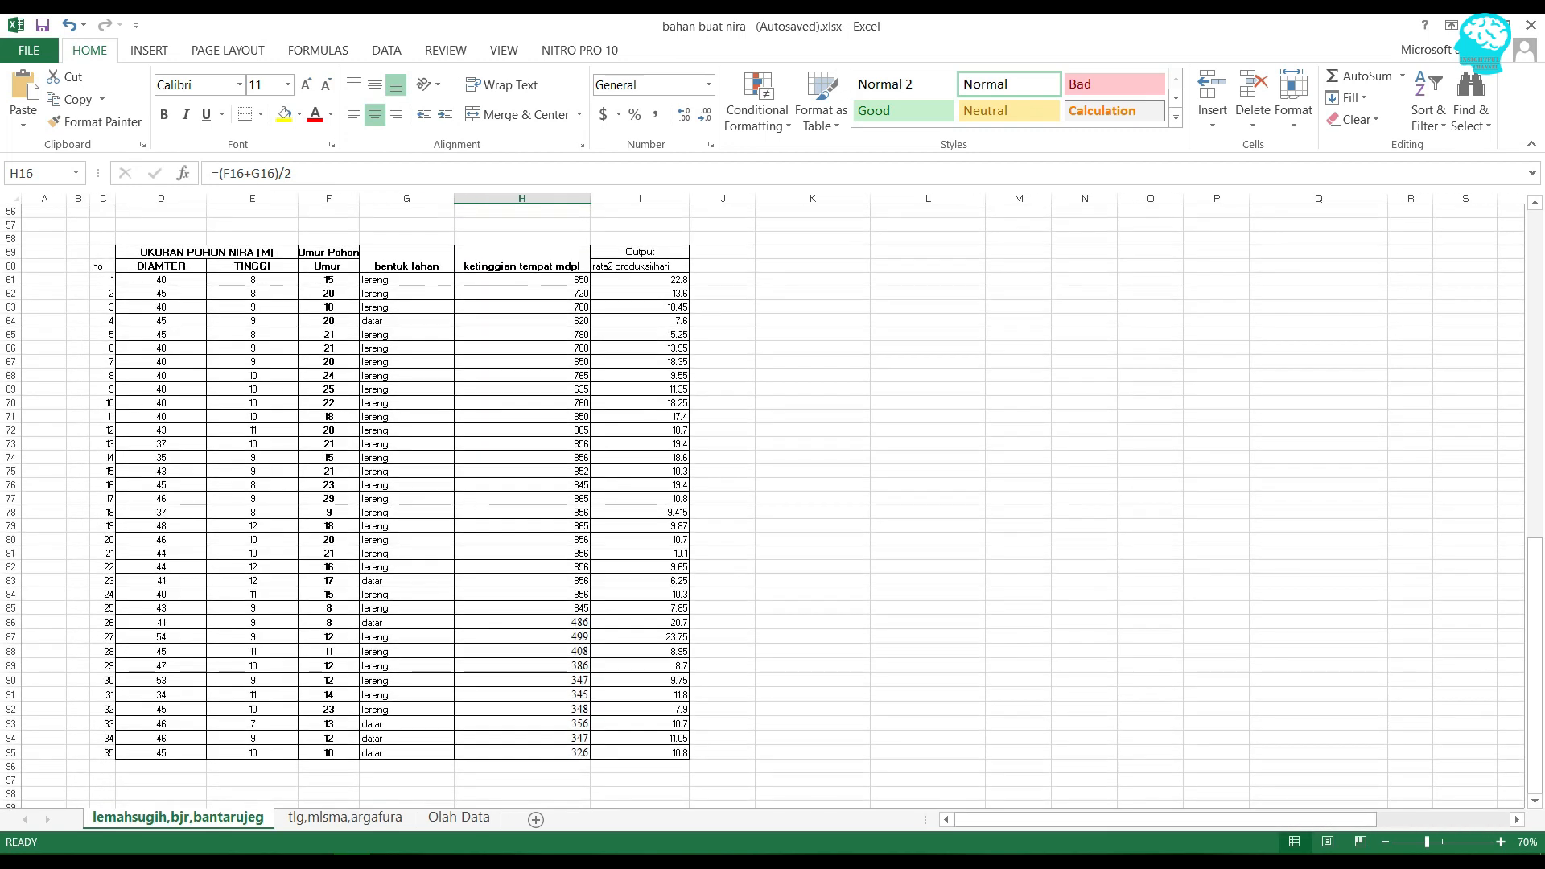
- Examine the DIAMTER, TINGGI and Umur columns of the condensed table without replacing any cell data
{"action": "left_click", "coordinate": [161, 267]}
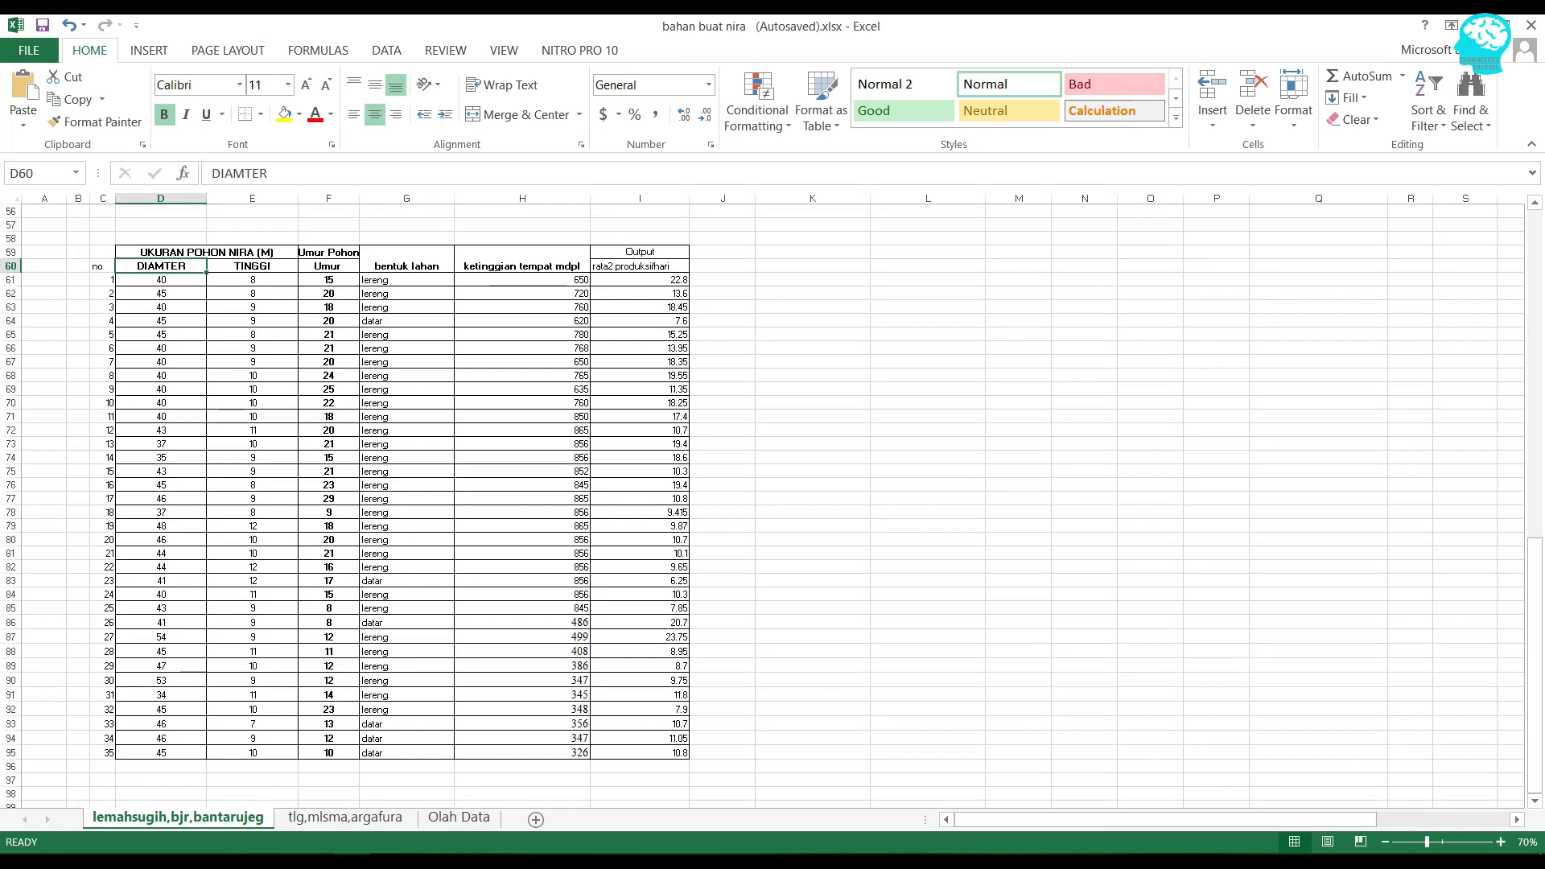
{"action": "left_click", "coordinate": [252, 266]}
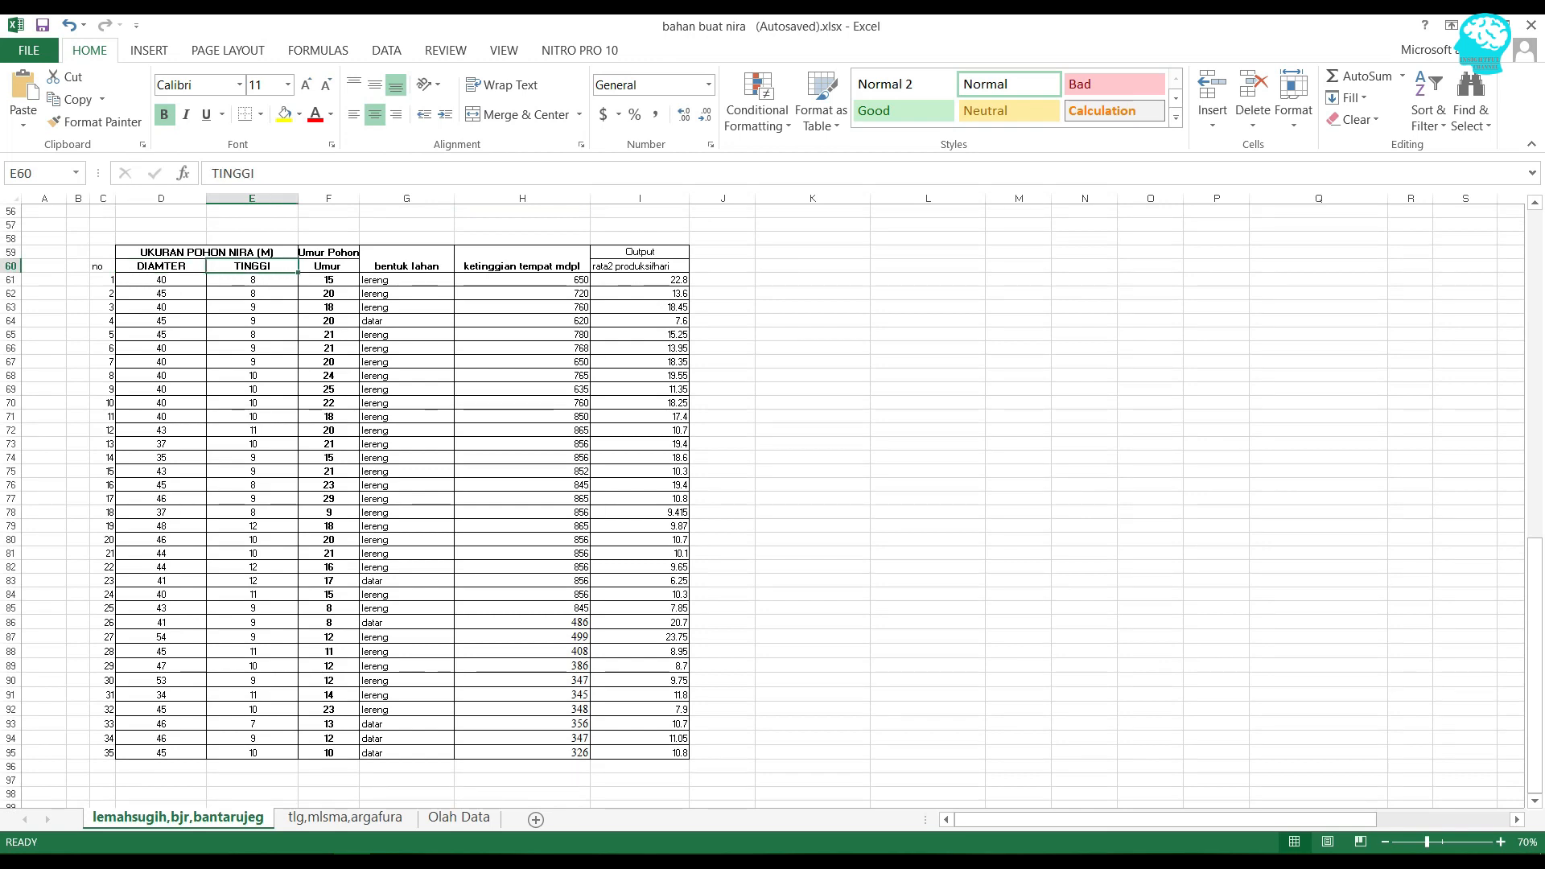
{"action": "left_click", "coordinate": [328, 281]}
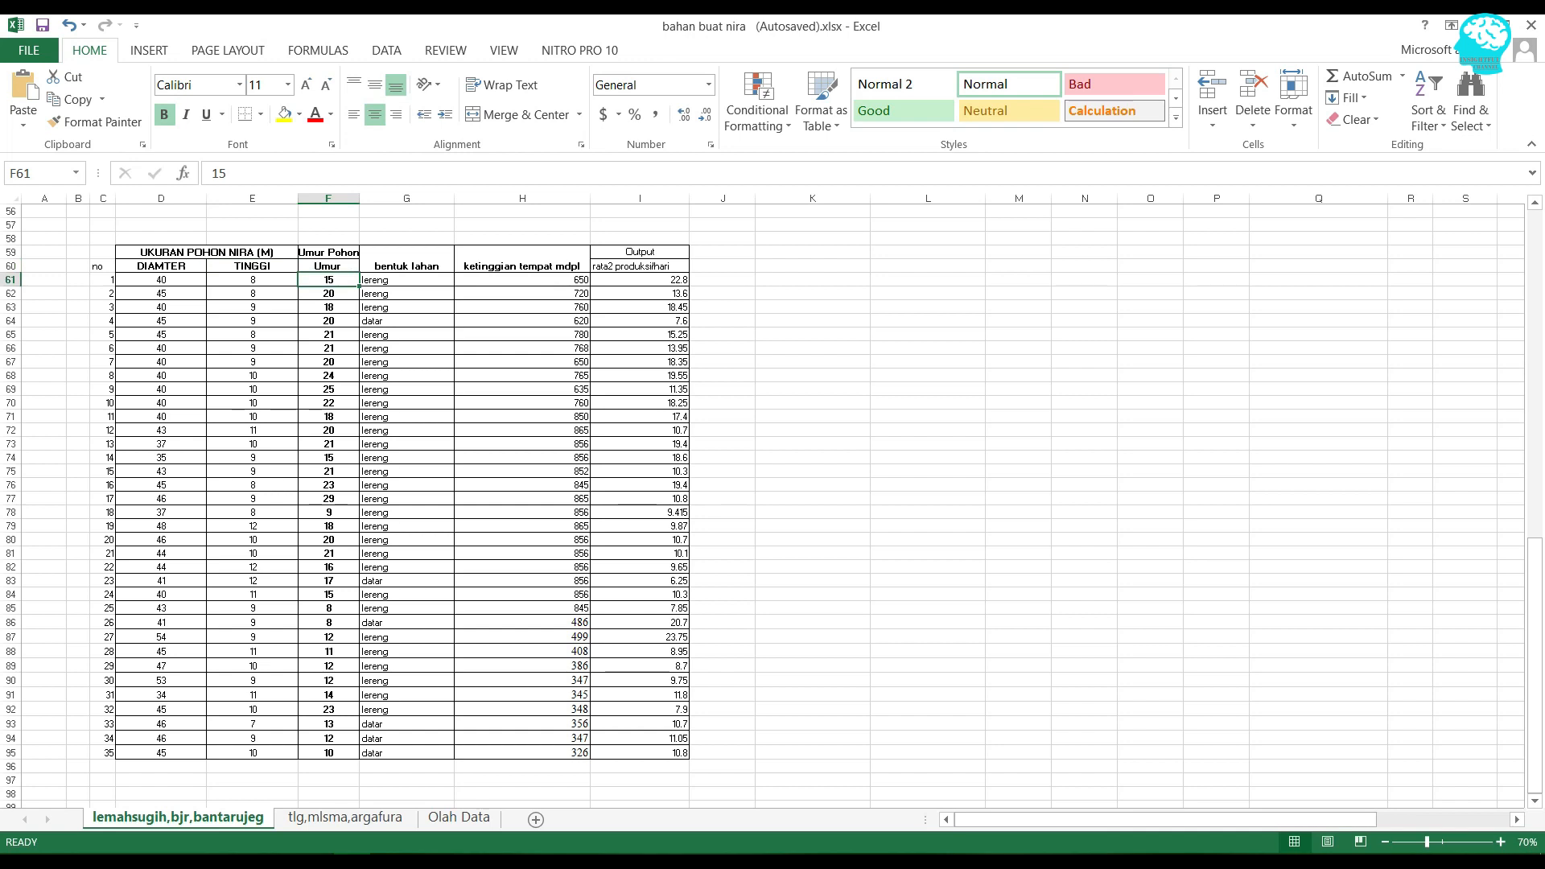
{"action": "left_click", "coordinate": [161, 266]}
{"action": "left_click_drag", "start_coordinate": [161, 280], "coordinate": [161, 513]}
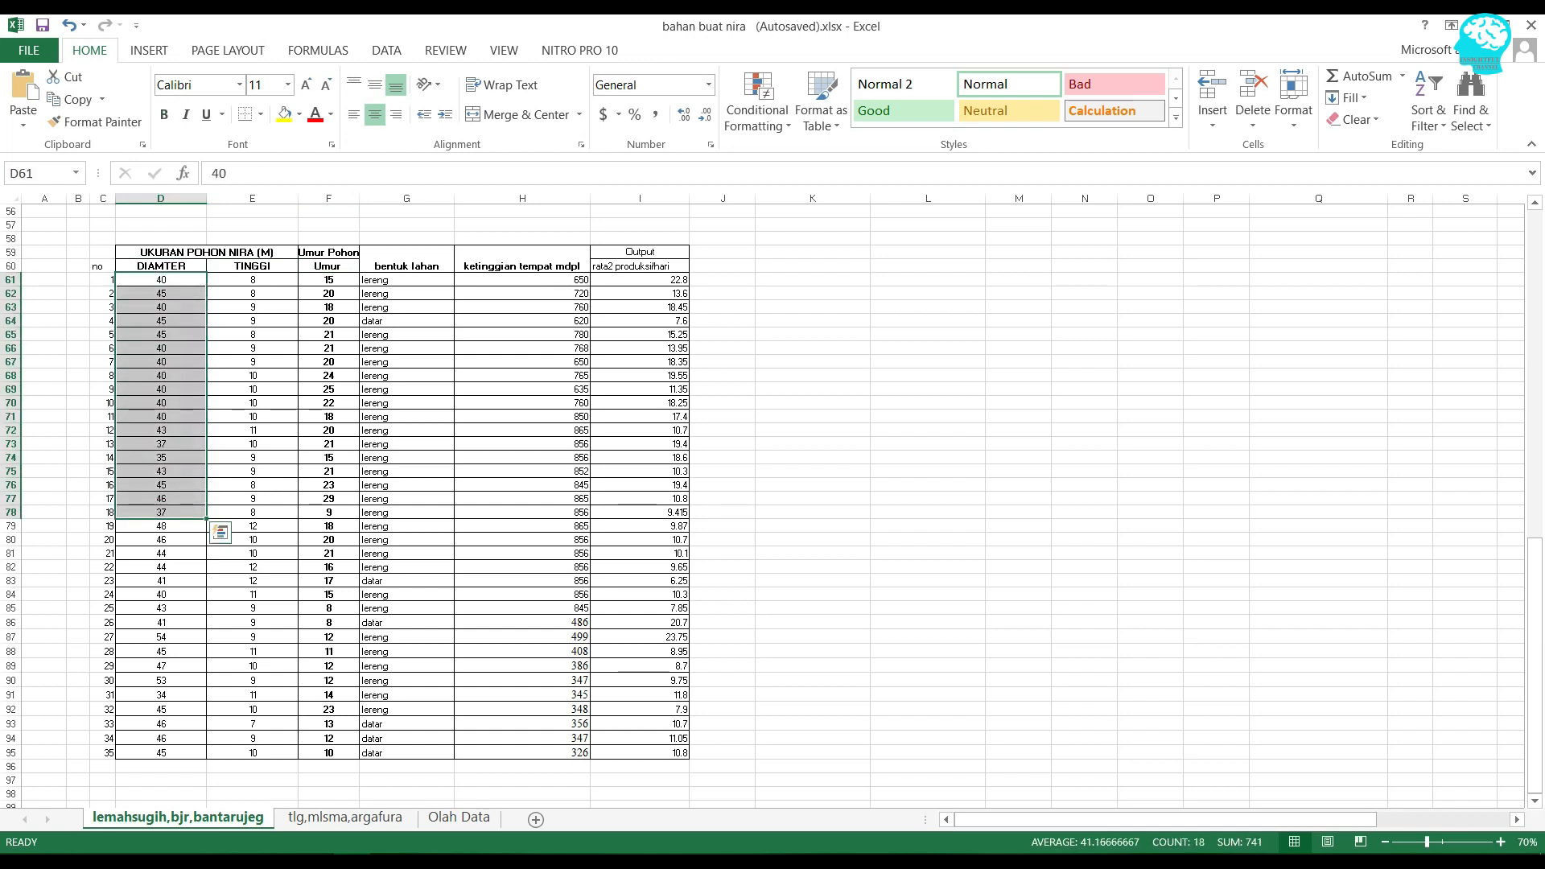
{"action": "left_click", "coordinate": [242, 294]}
{"action": "left_click_drag", "start_coordinate": [241, 300], "coordinate": [242, 336]}
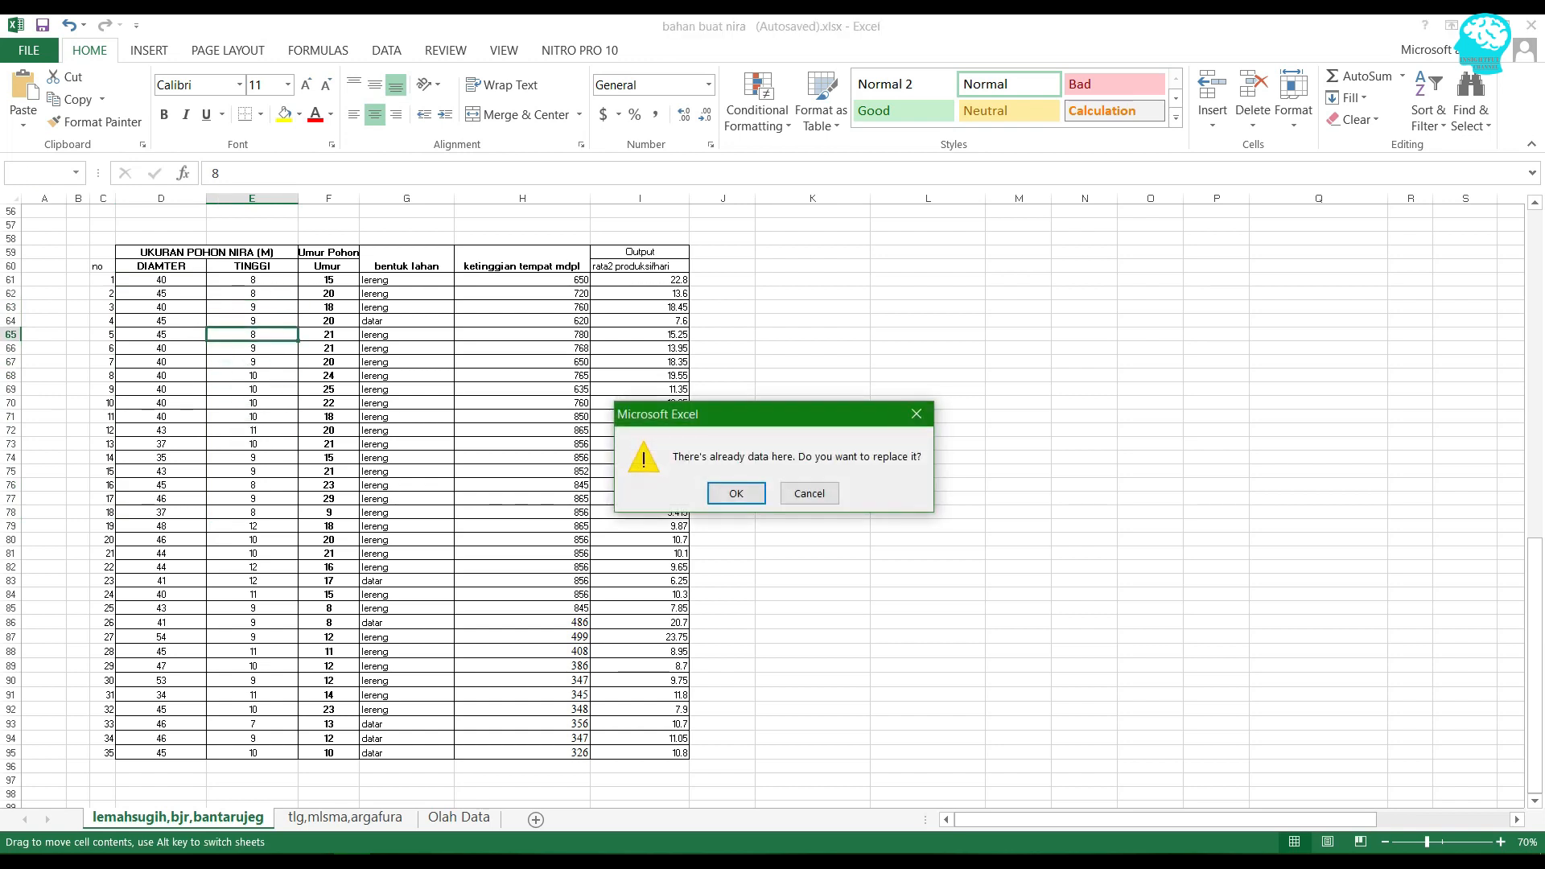
{"action": "left_click", "coordinate": [918, 414]}
- Examine the bentuk lahan and ketinggian tempat mdpl columns of the condensed table
{"action": "left_click", "coordinate": [406, 261]}
{"action": "left_click_drag", "start_coordinate": [407, 262], "coordinate": [407, 417]}
{"action": "left_click", "coordinate": [406, 307]}
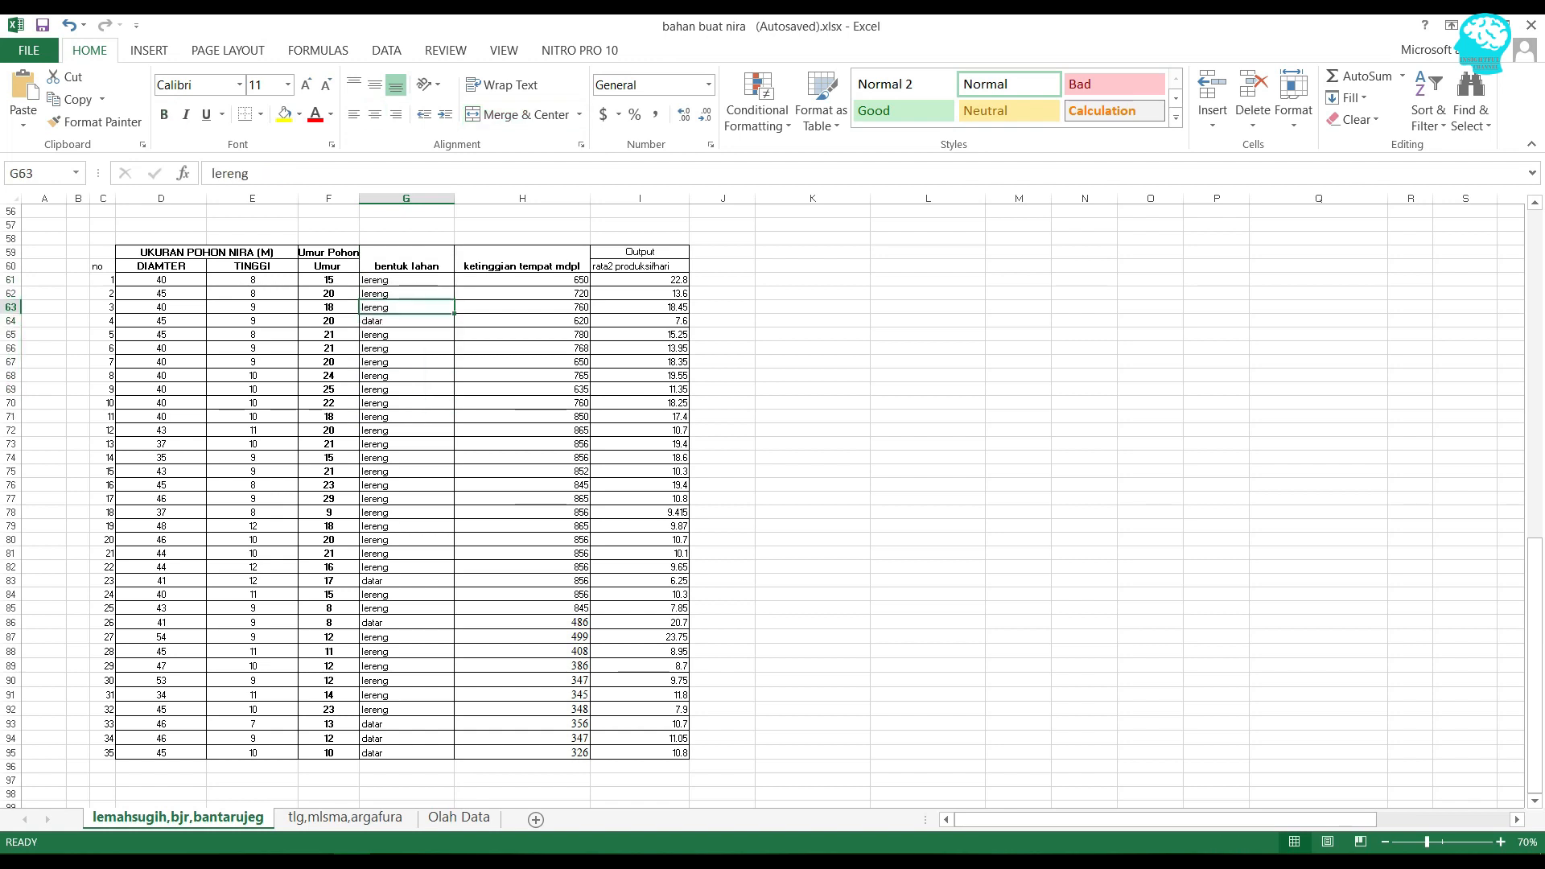
{"action": "left_click", "coordinate": [522, 262]}
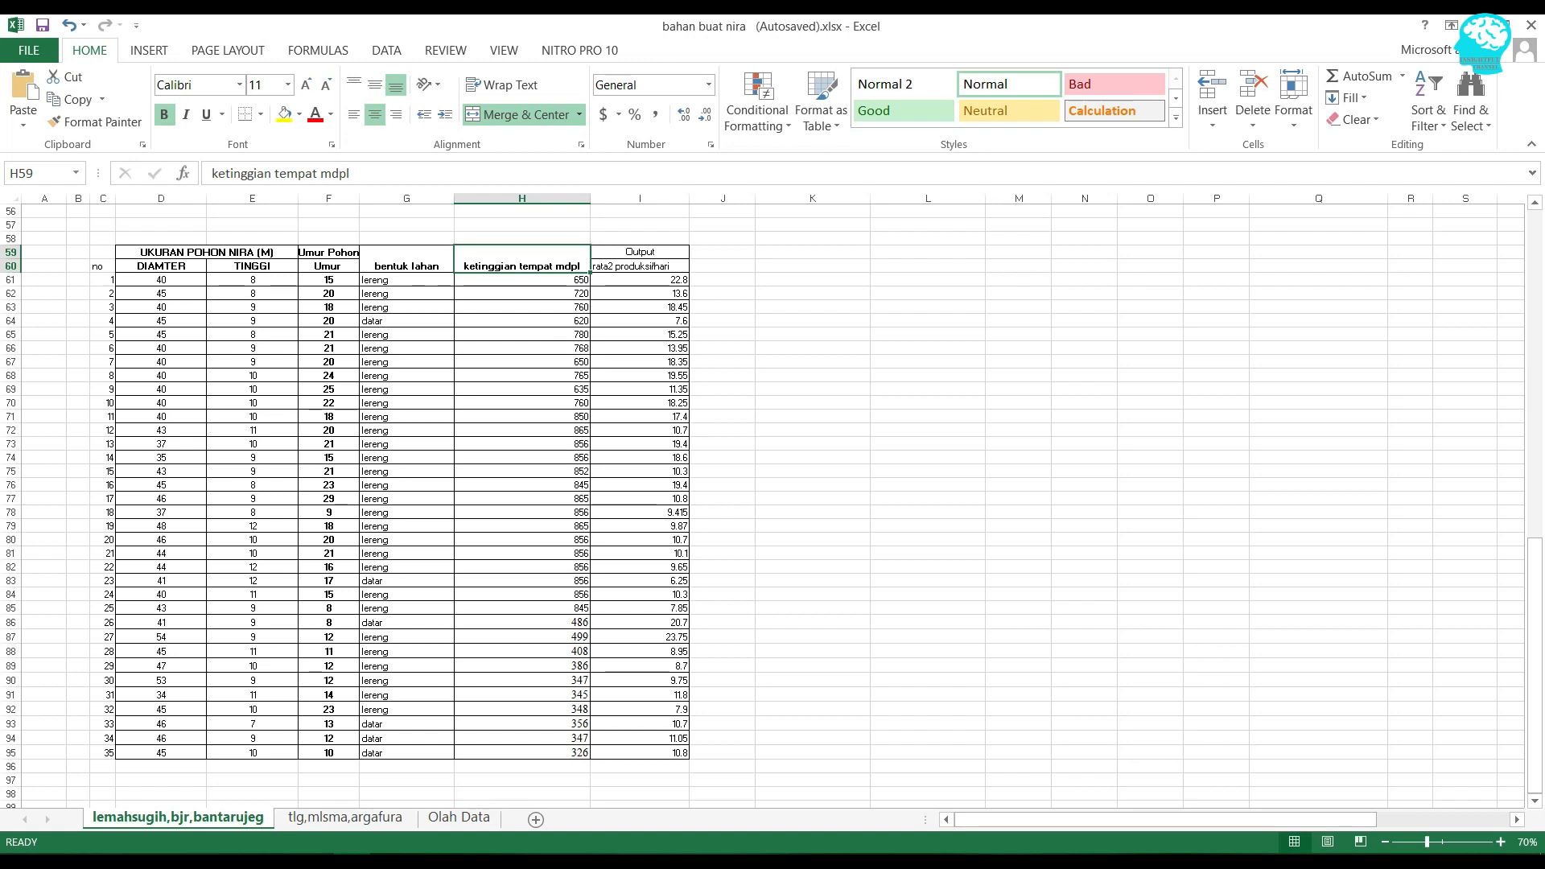
{"action": "left_click", "coordinate": [522, 321]}
{"action": "left_click_drag", "start_coordinate": [521, 281], "coordinate": [522, 527]}
- Review the Output column rata2 produksi/hari of the condensed table and select I59:I95
{"action": "left_click", "coordinate": [640, 335]}
{"action": "left_click_drag", "start_coordinate": [640, 267], "coordinate": [639, 444]}
{"action": "left_click", "coordinate": [812, 389]}
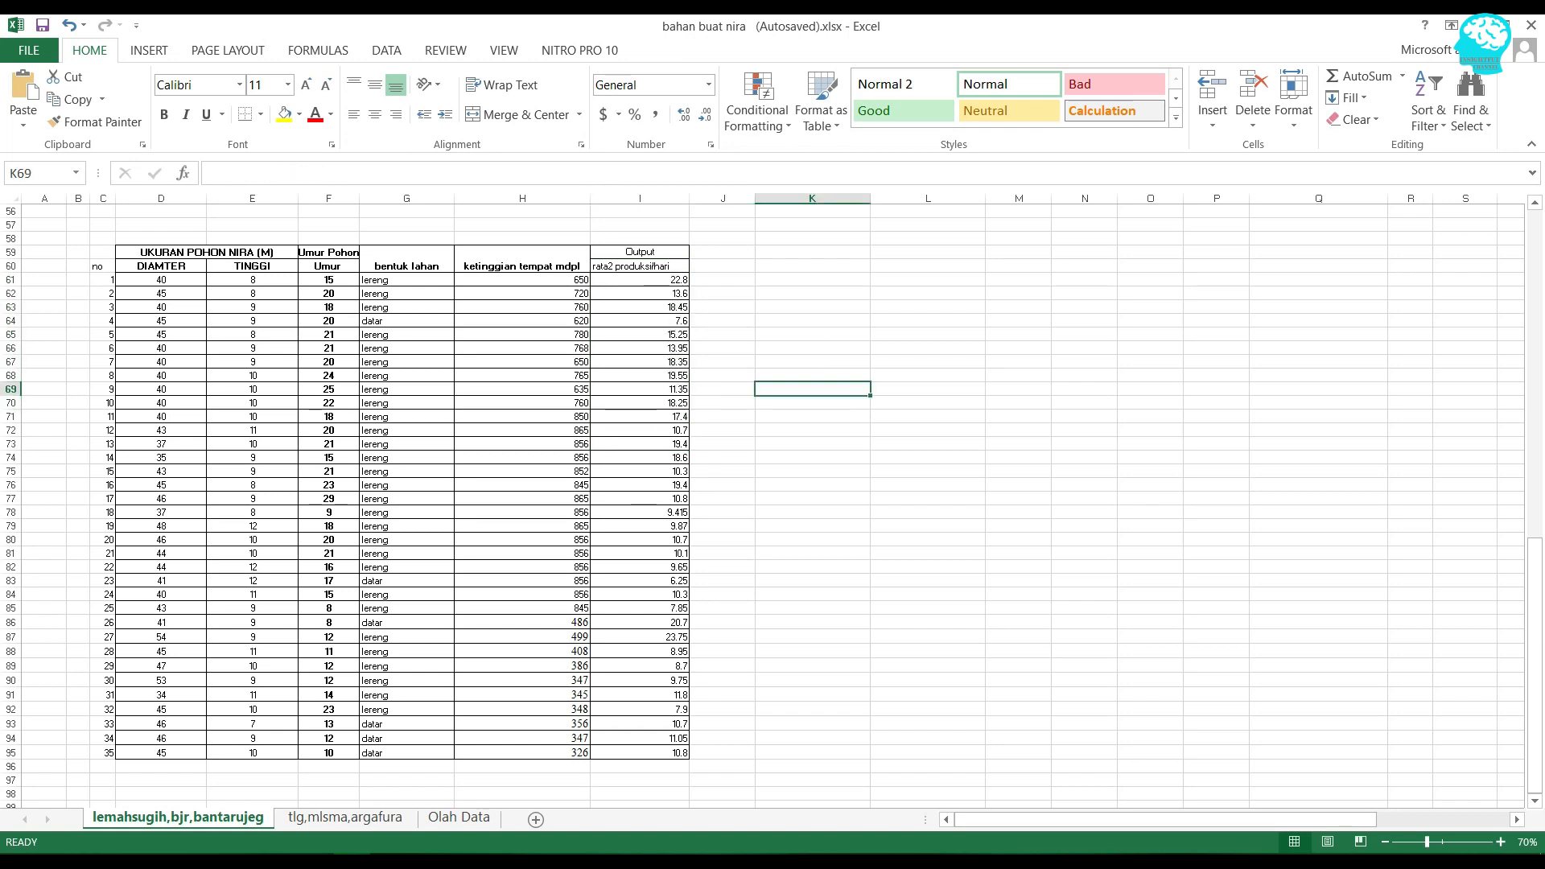
{"action": "scroll", "coordinate": [812, 389], "scroll_direction": "down", "scroll_amount": 2}
{"action": "scroll", "coordinate": [812, 389], "scroll_direction": "up", "scroll_amount": 2}
{"action": "left_click_drag", "start_coordinate": [640, 252], "coordinate": [640, 753]}
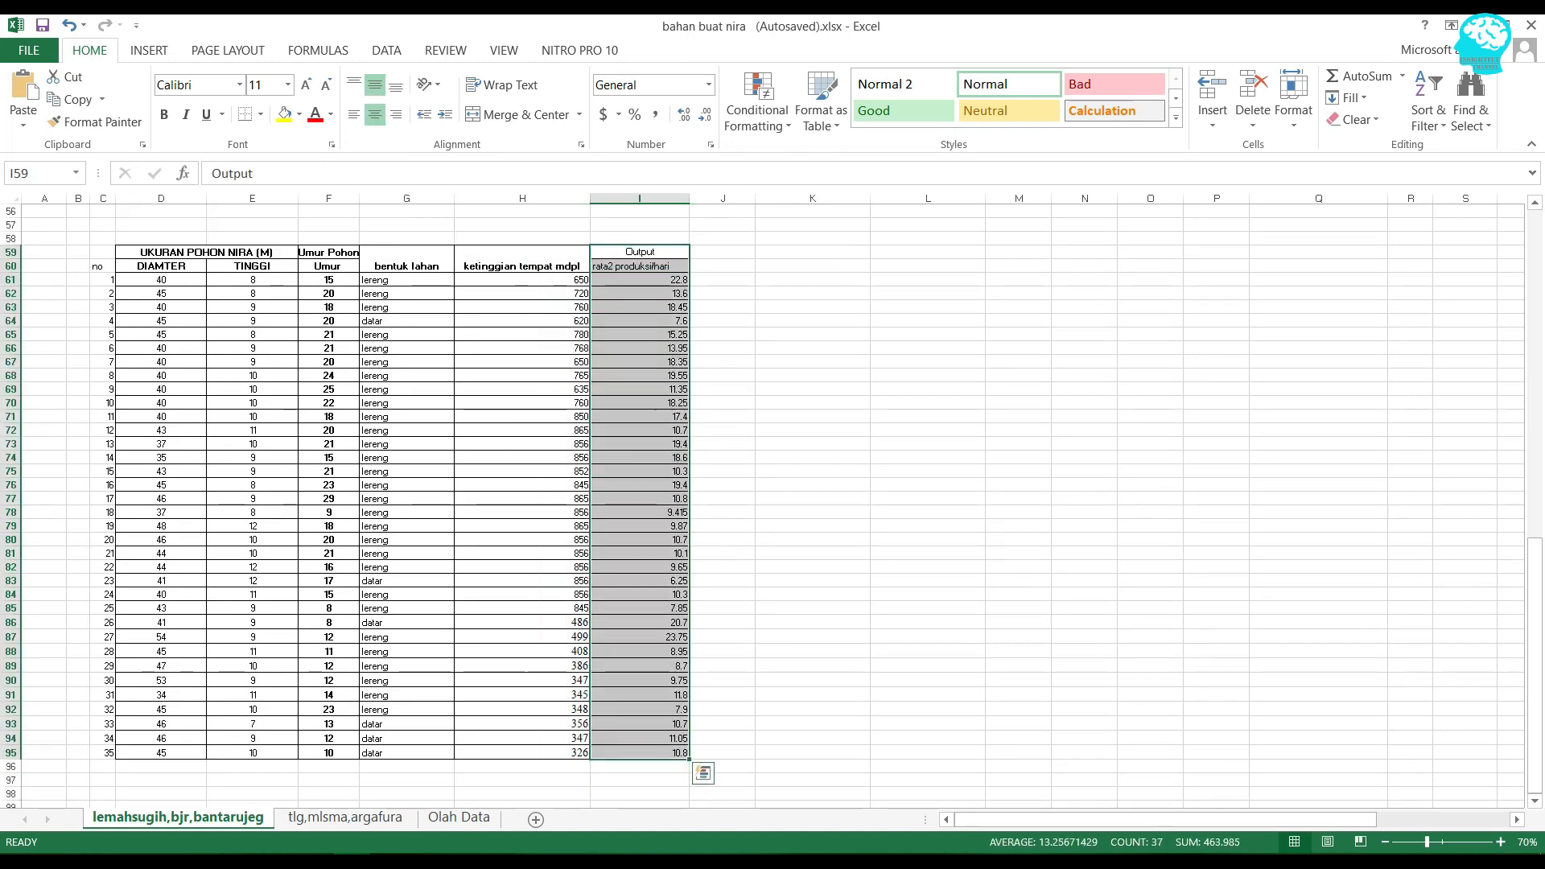
- Examine the numbered data rows of the condensed table, from the DIAMTER column across to the output column
{"action": "left_click", "coordinate": [812, 512]}
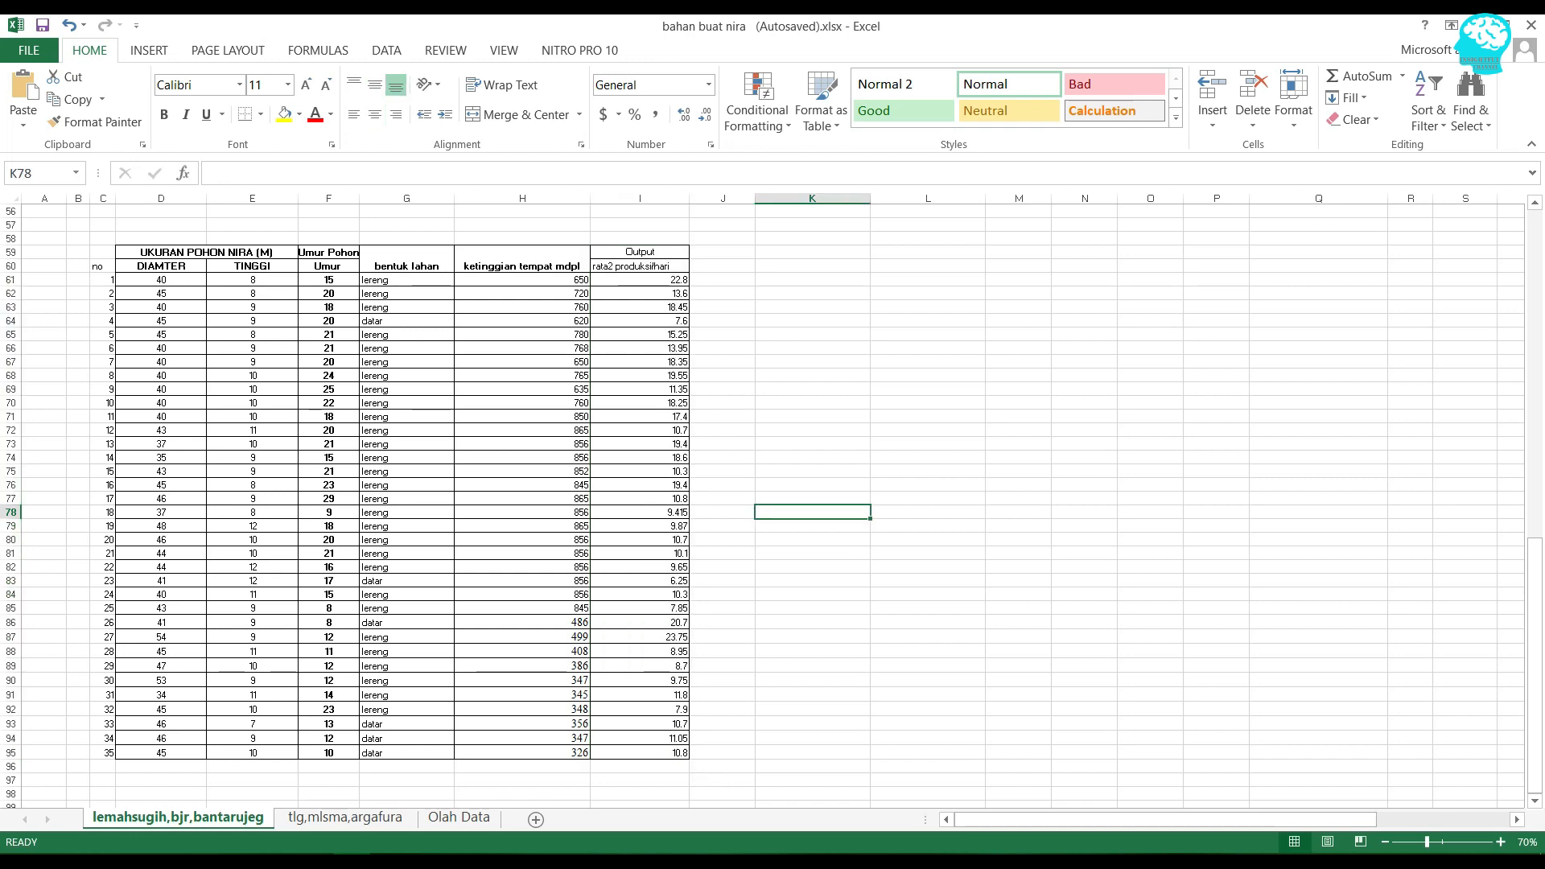
{"action": "left_click", "coordinate": [102, 267]}
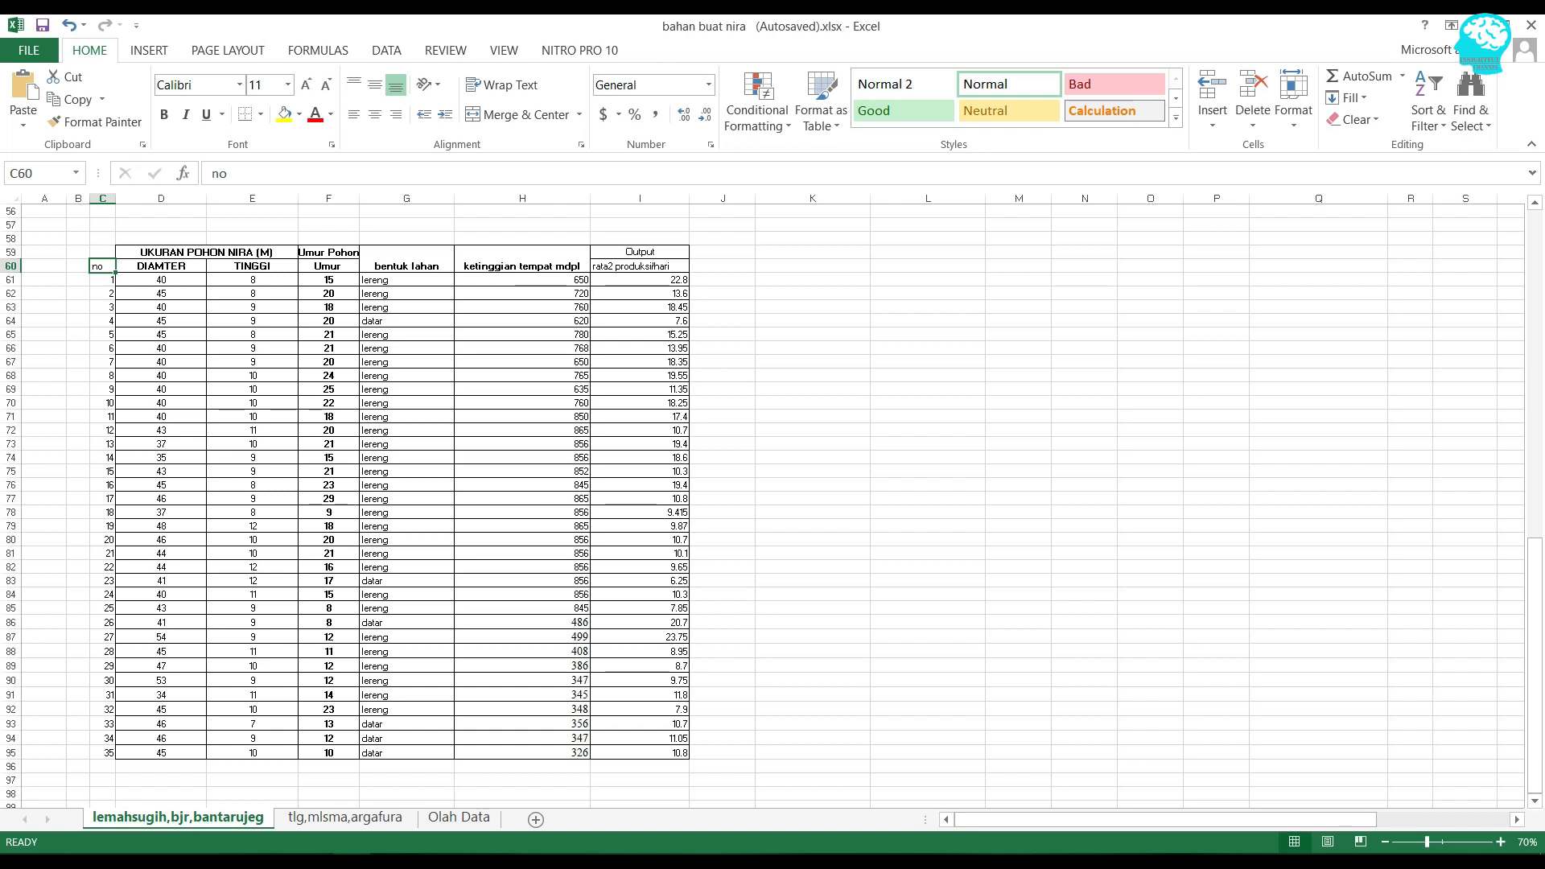
{"action": "left_click", "coordinate": [161, 225]}
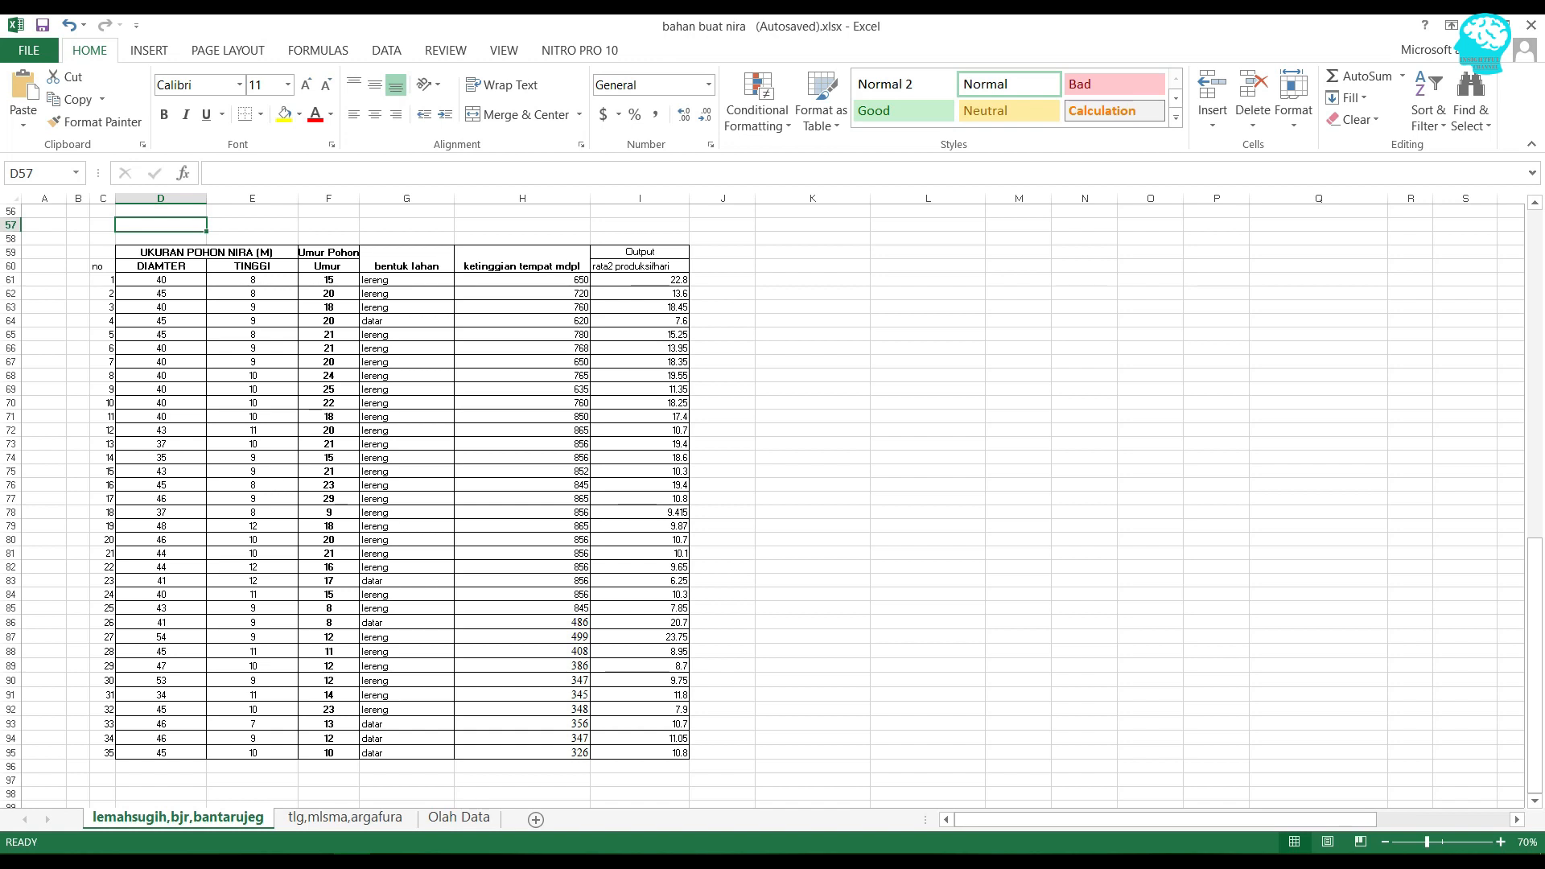
{"action": "left_click_drag", "start_coordinate": [161, 280], "coordinate": [161, 321]}
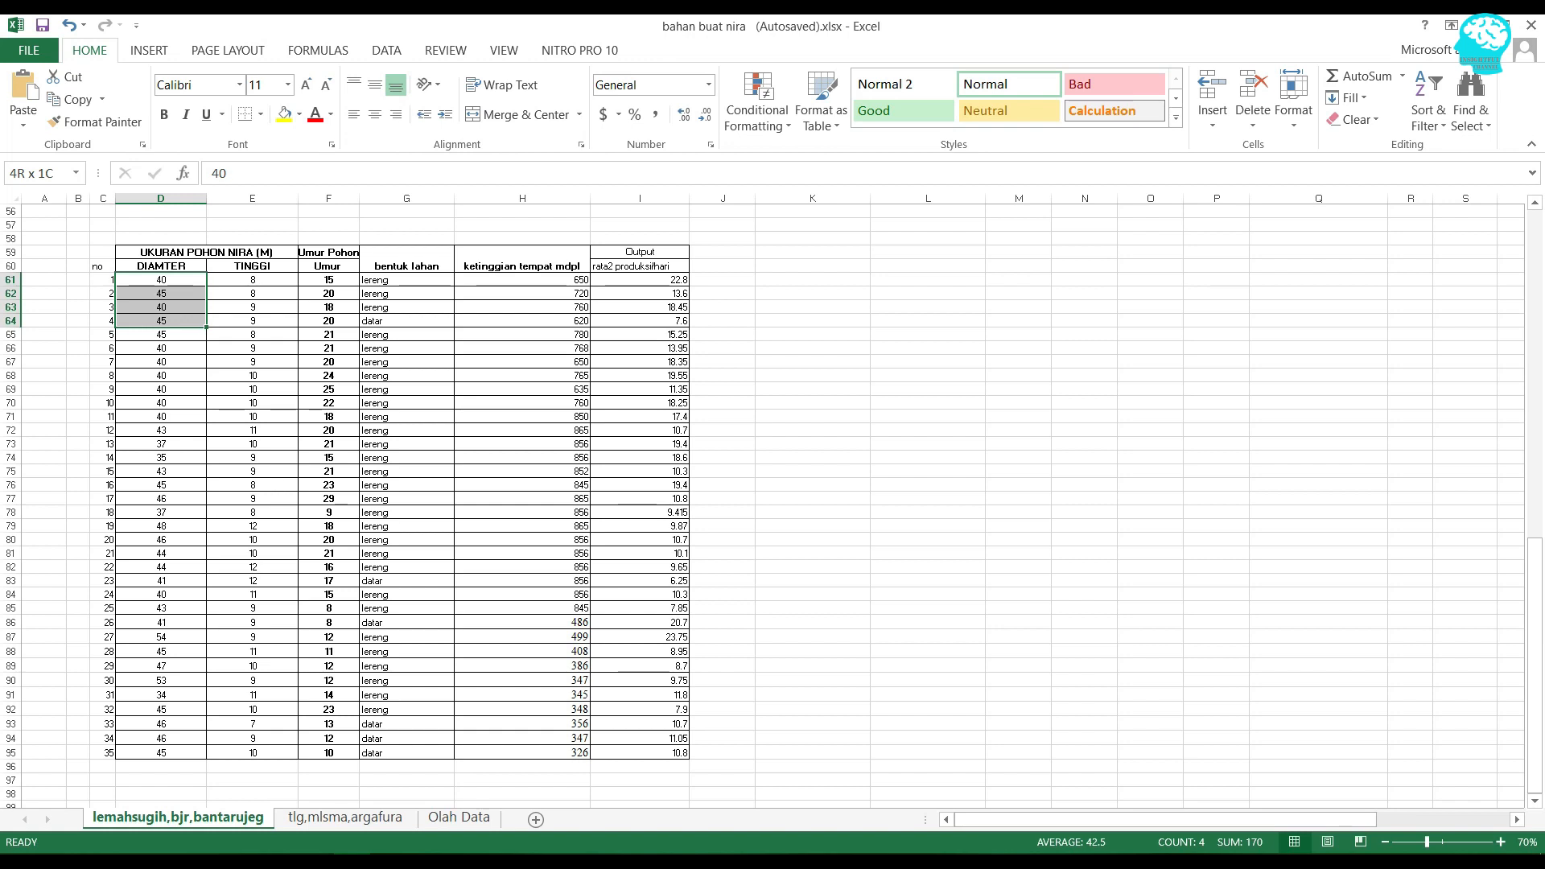
{"action": "left_click_drag", "start_coordinate": [161, 320], "coordinate": [640, 361]}
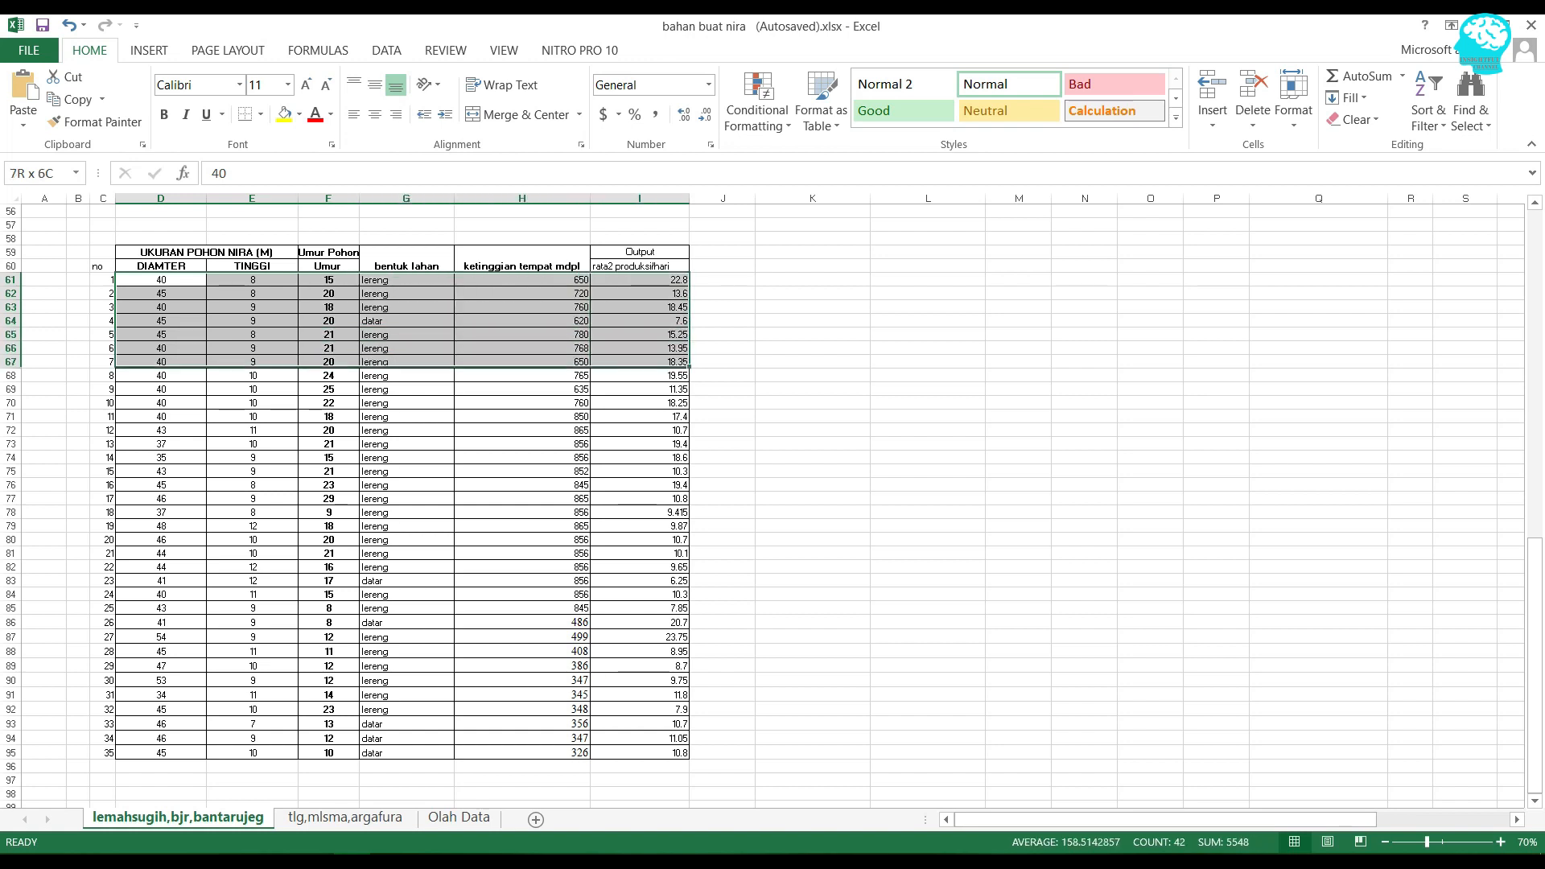
{"action": "left_click", "coordinate": [406, 334]}
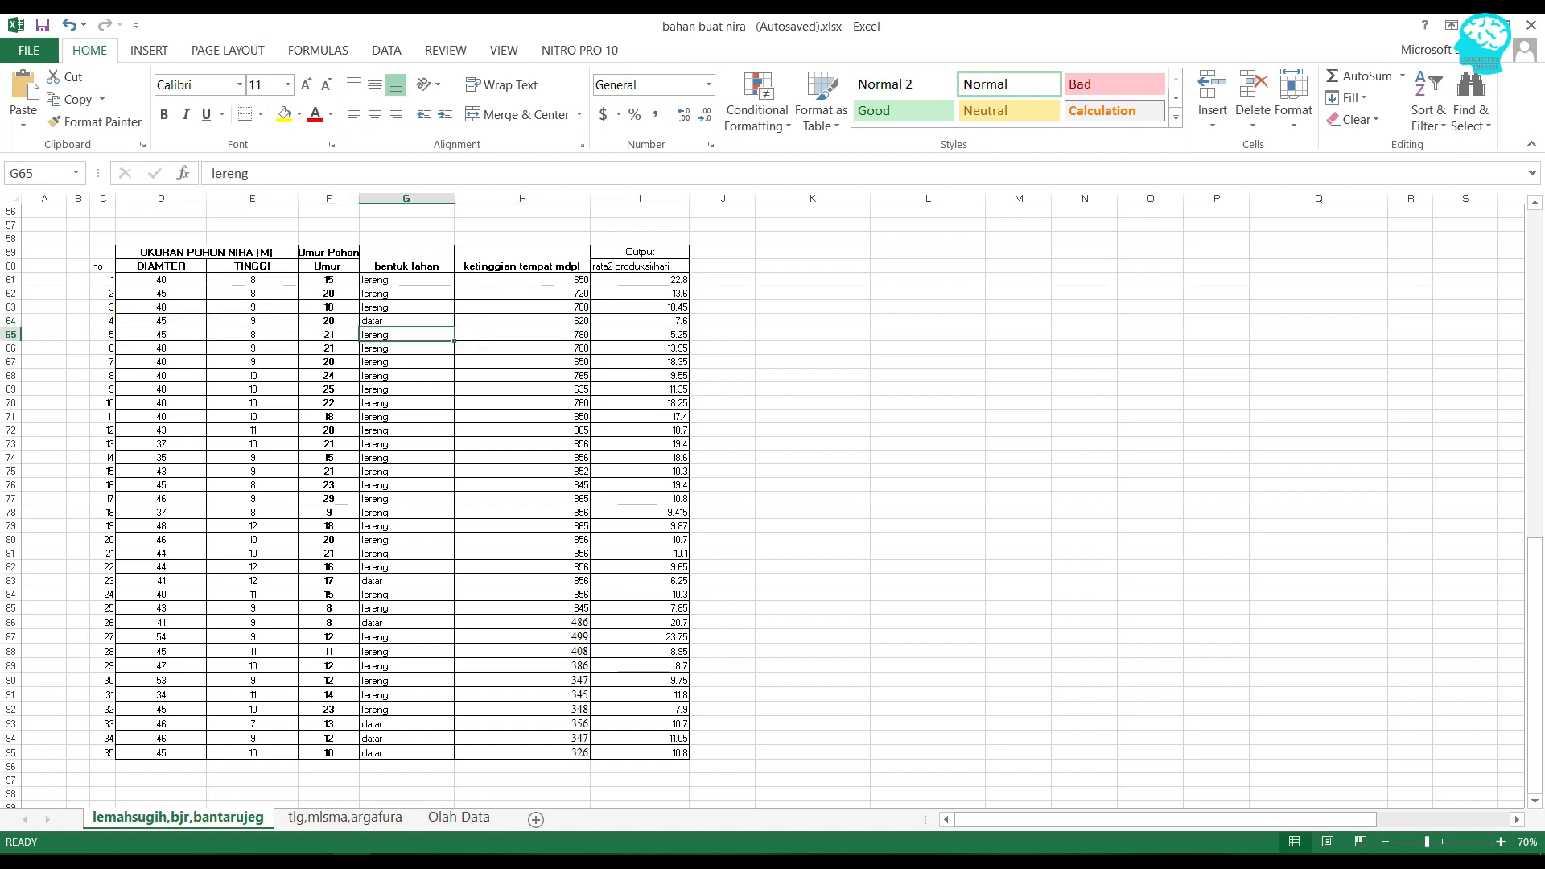
{"action": "left_click", "coordinate": [252, 226]}
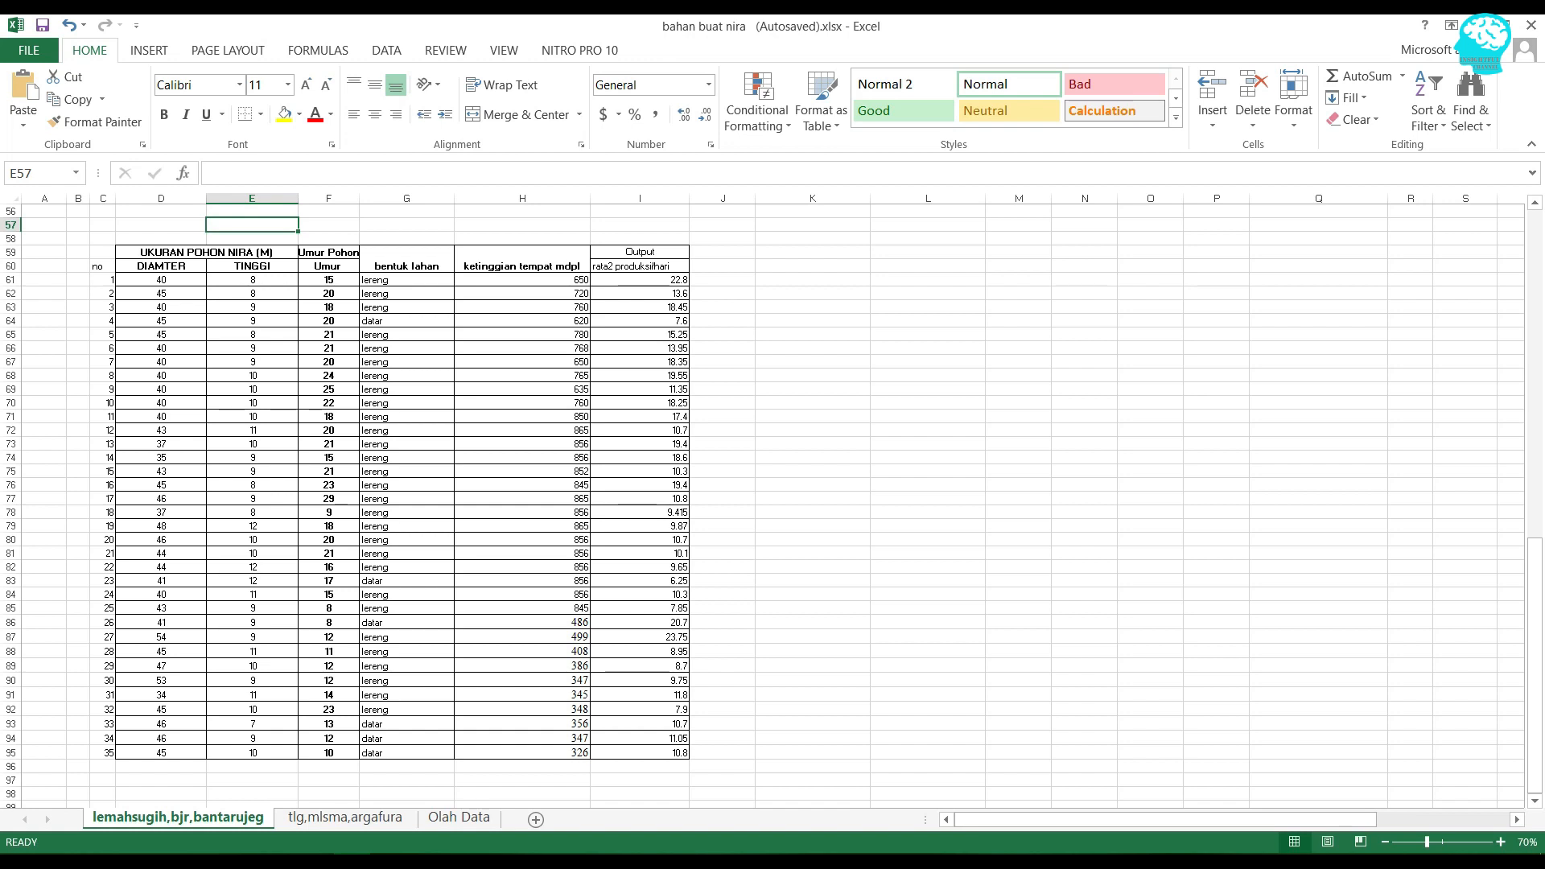
{"action": "left_click_drag", "start_coordinate": [103, 280], "coordinate": [162, 280]}
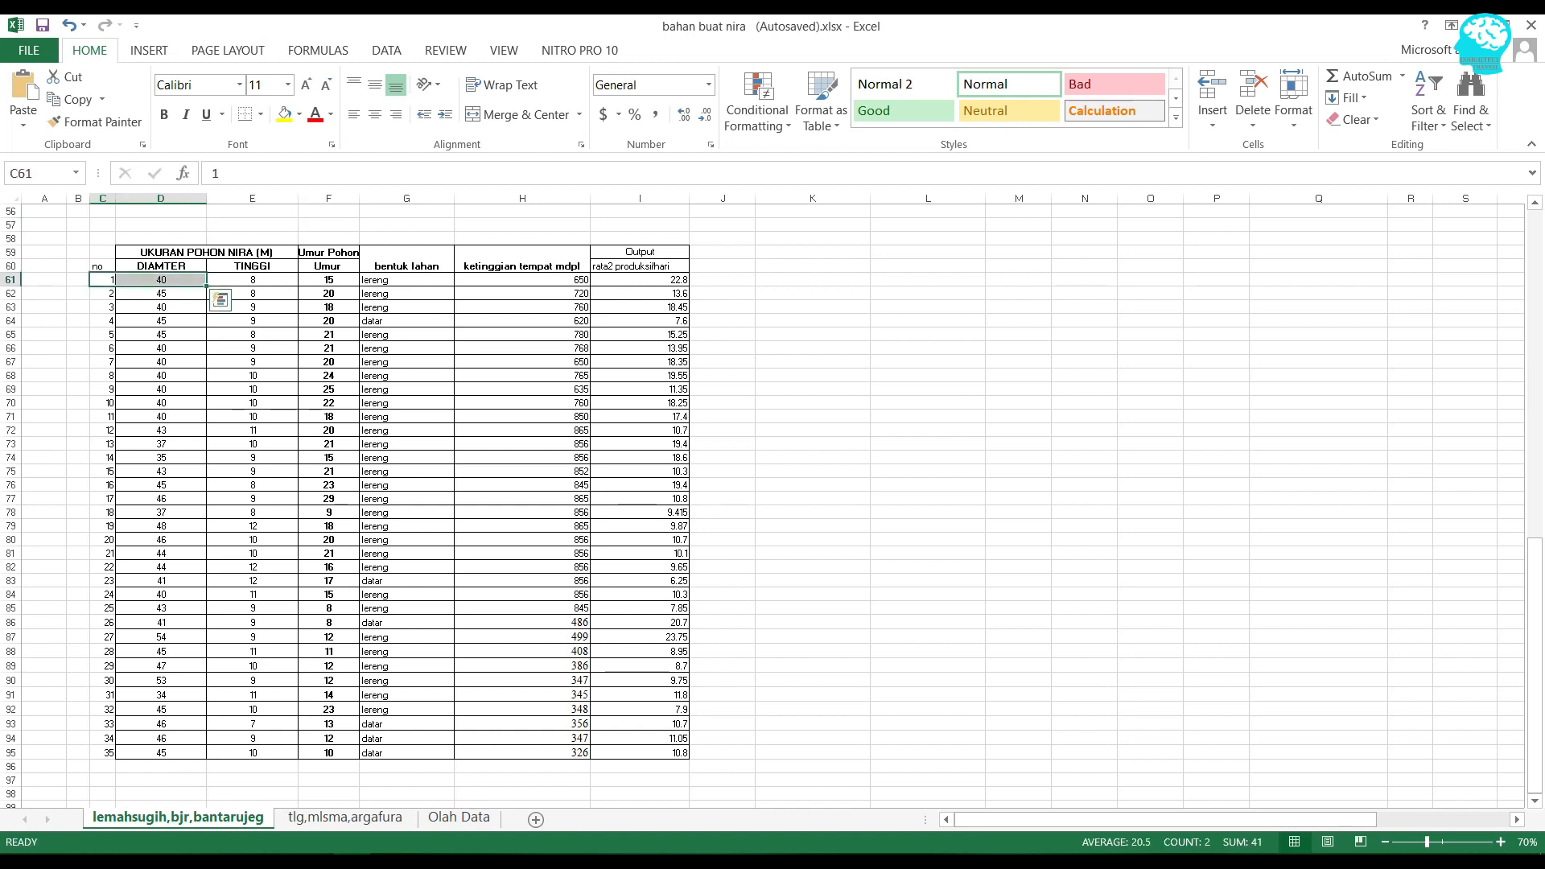
{"action": "left_click", "coordinate": [329, 349]}
- Set the font color of data rows 1 to 10 (D61:I70) in the condensed table to red
{"action": "left_click", "coordinate": [161, 280]}
{"action": "left_click_drag", "start_coordinate": [161, 280], "coordinate": [640, 403]}
{"action": "left_click", "coordinate": [330, 114]}
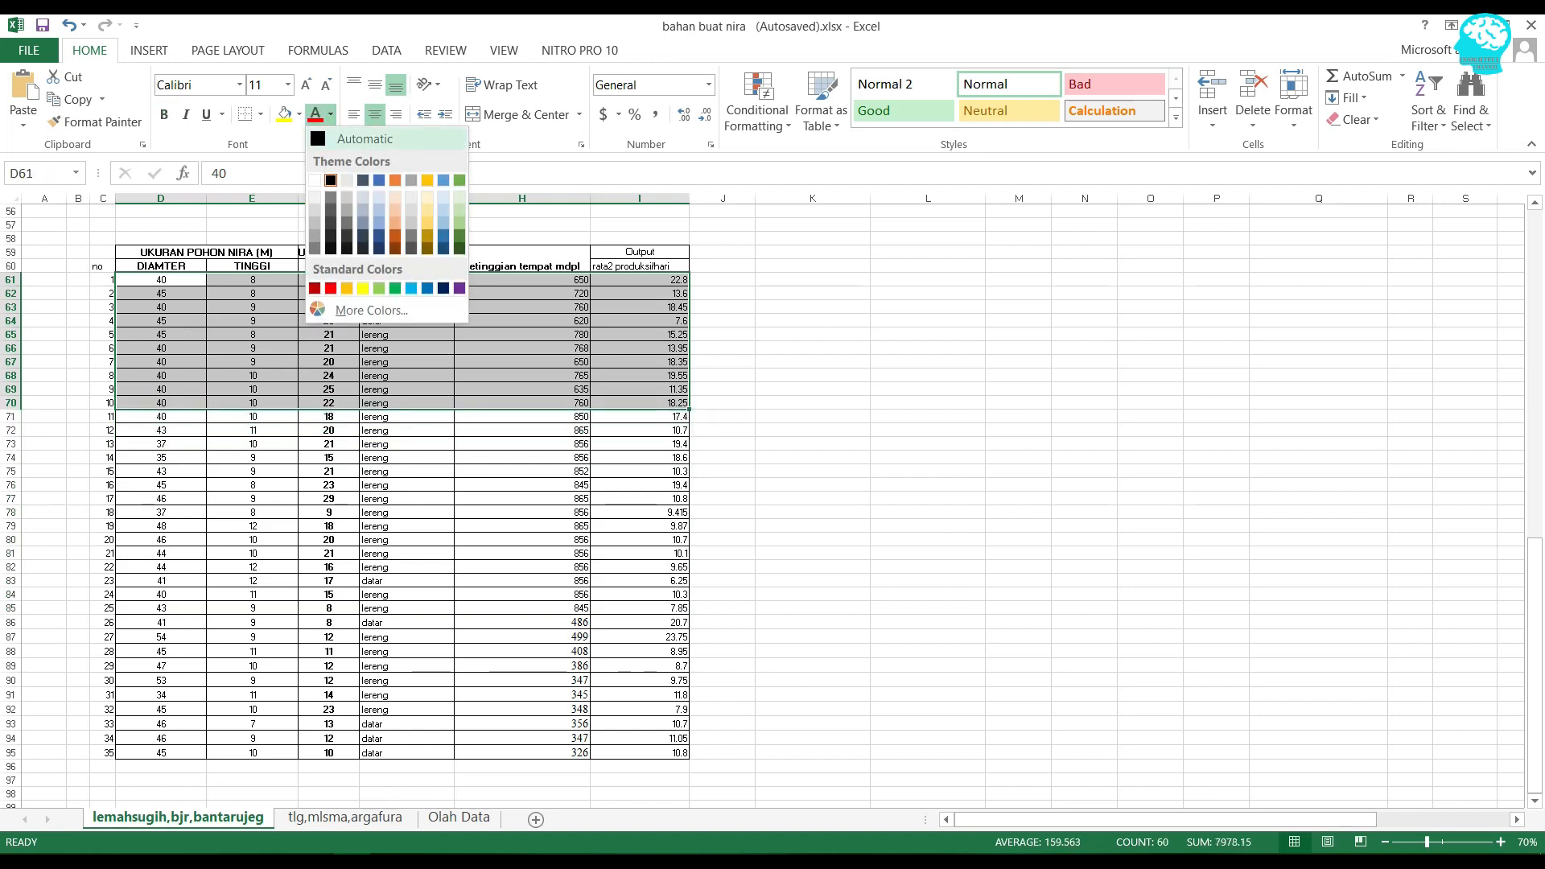
{"action": "left_click", "coordinate": [331, 288]}
{"action": "left_click", "coordinate": [161, 526]}
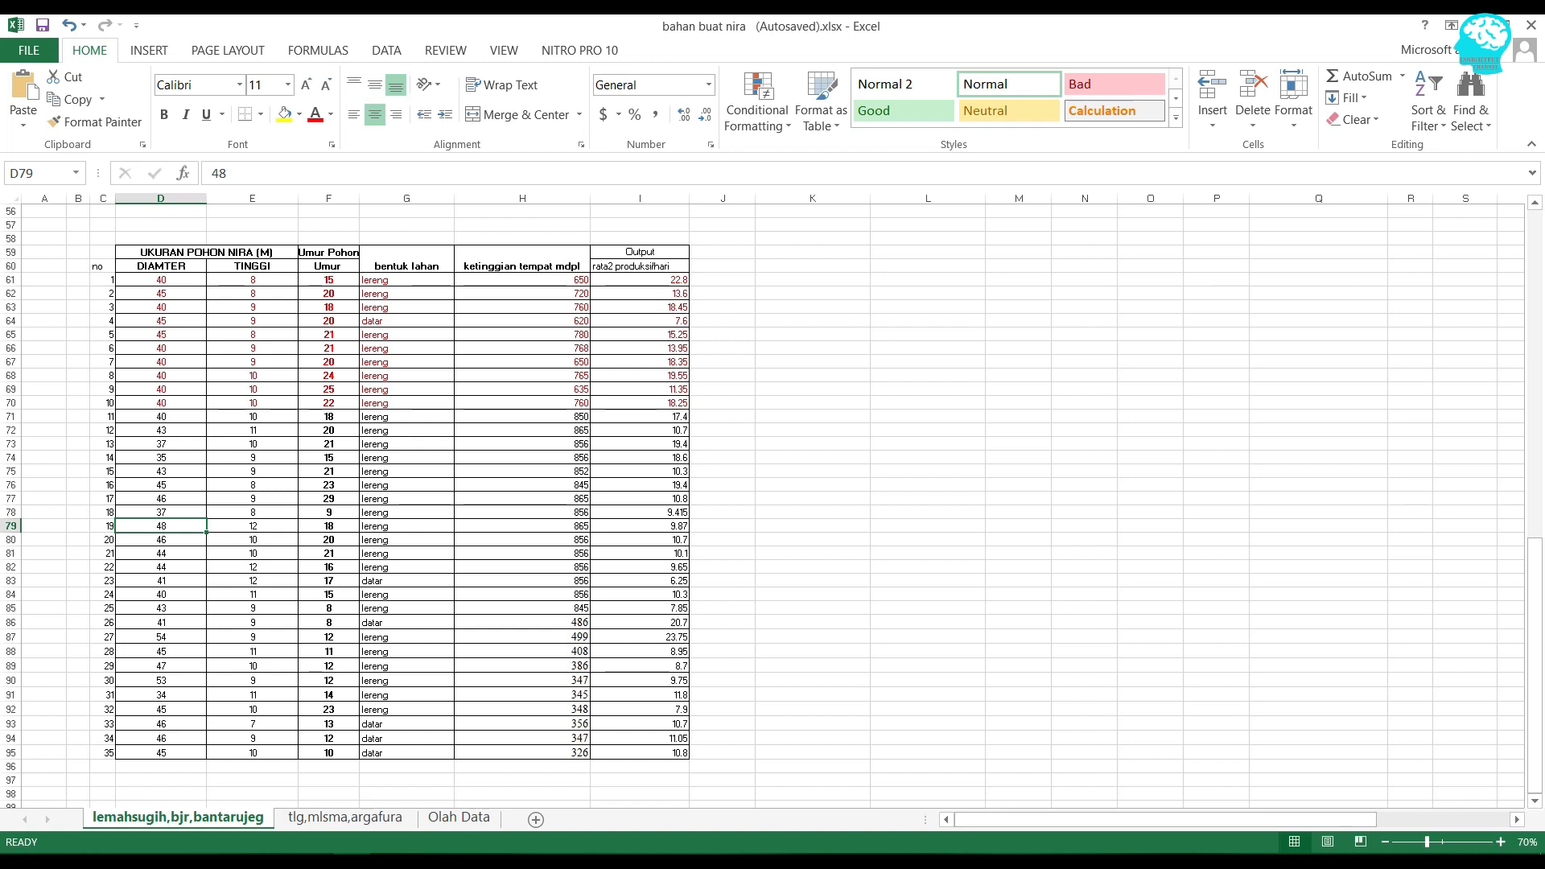
- Apply the same red font color to data rows 15 to 25 (D75:I85) and 31 to 35 (D91:I95)
{"action": "left_click_drag", "start_coordinate": [161, 471], "coordinate": [639, 607]}
{"action": "left_click", "coordinate": [315, 114]}
{"action": "left_click", "coordinate": [161, 622]}
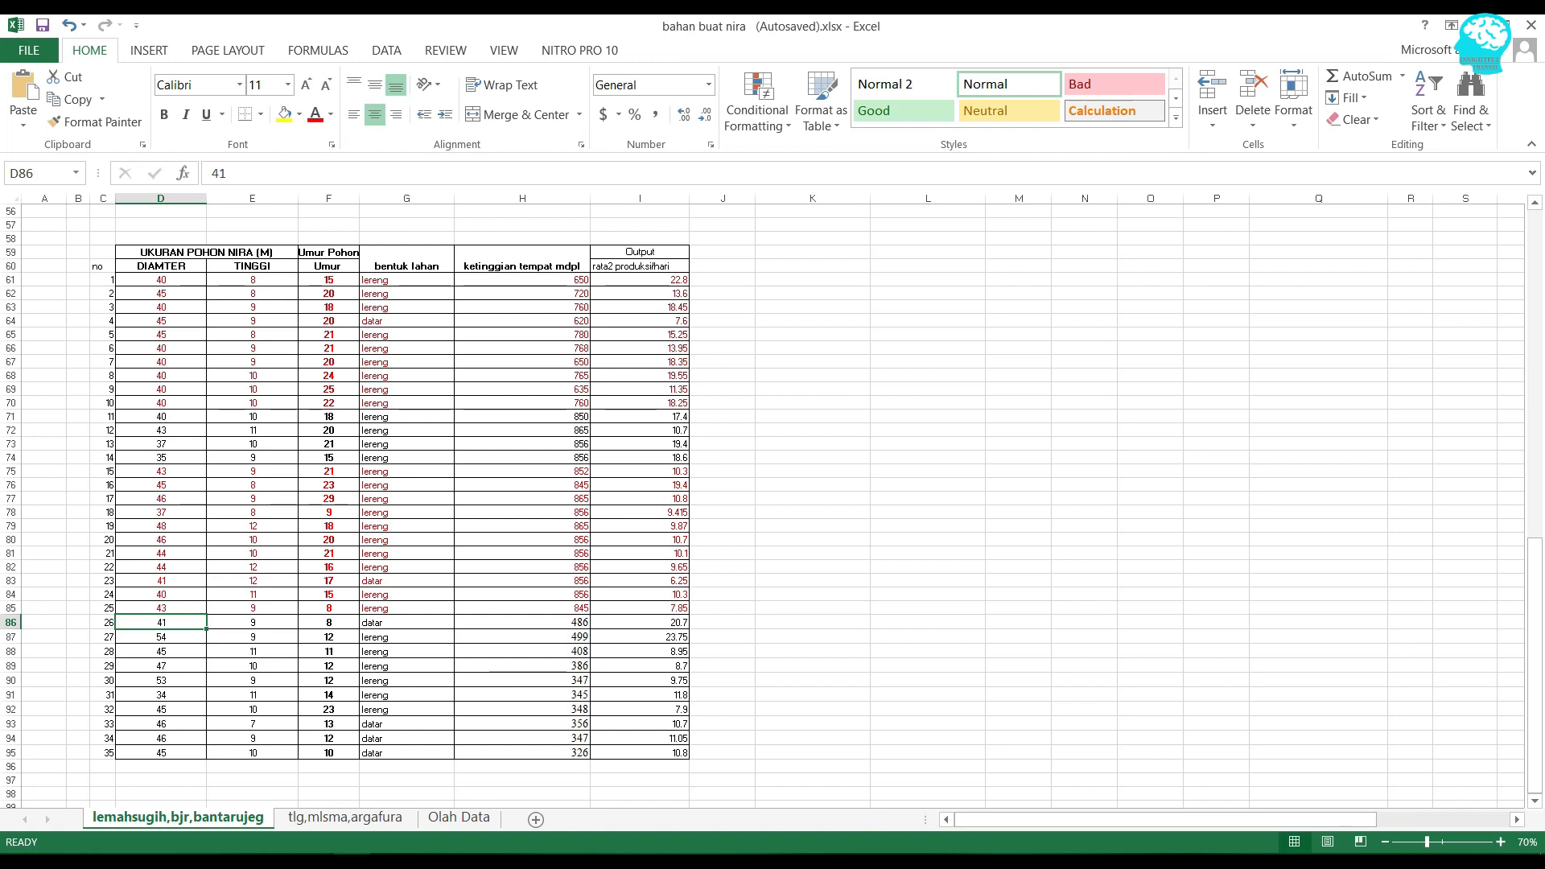
{"action": "left_click_drag", "start_coordinate": [161, 681], "coordinate": [640, 752]}
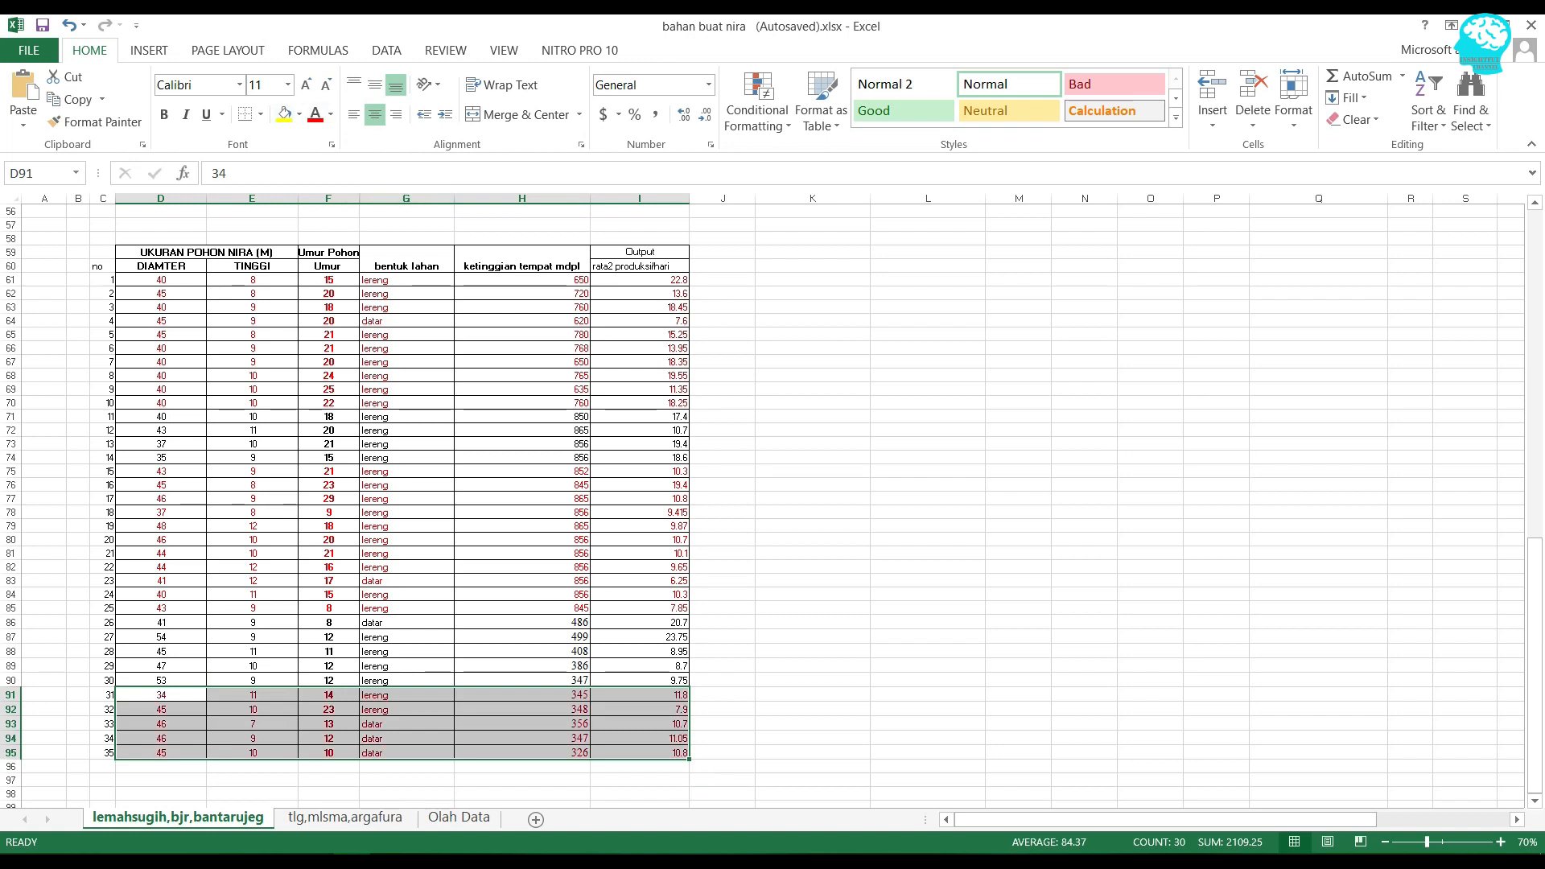
{"action": "left_click", "coordinate": [927, 417]}
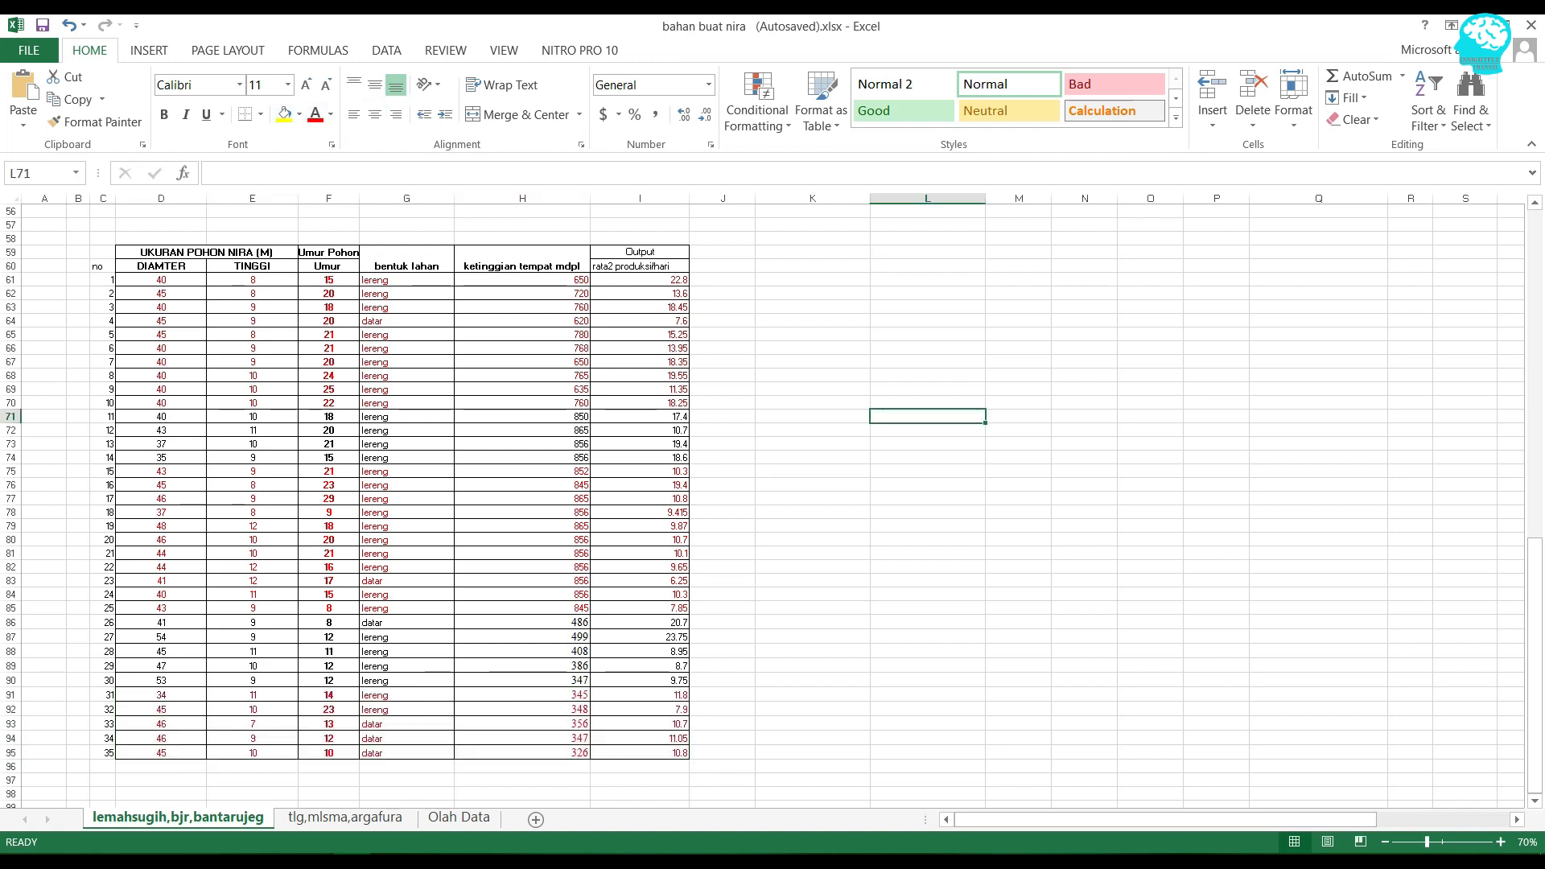
{"action": "left_click", "coordinate": [328, 403]}
{"action": "left_click", "coordinate": [722, 362]}
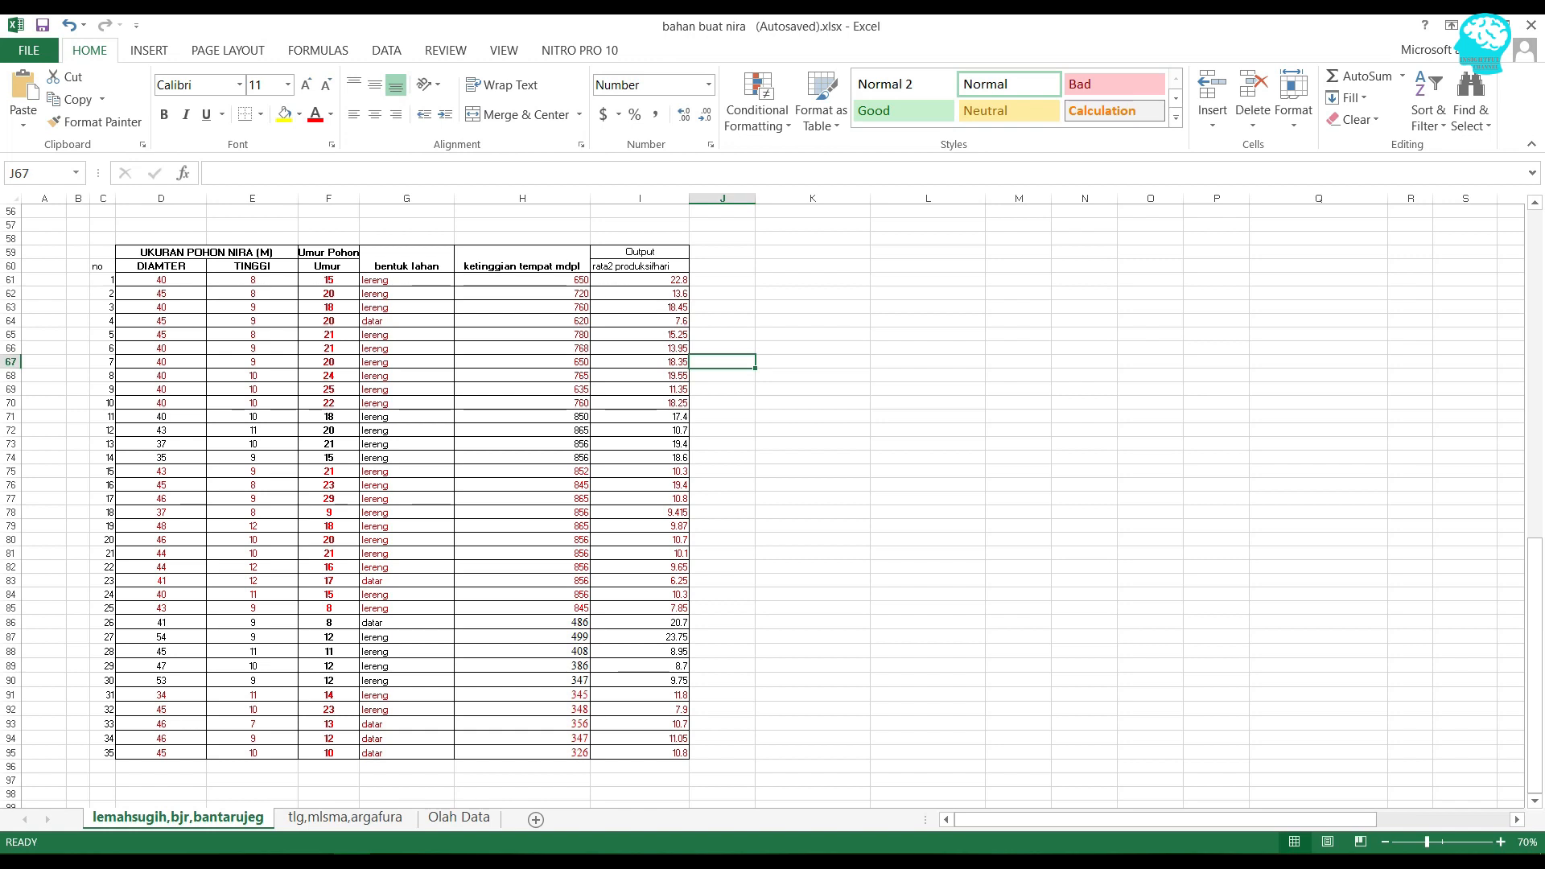
{"action": "left_click", "coordinate": [45, 766]}
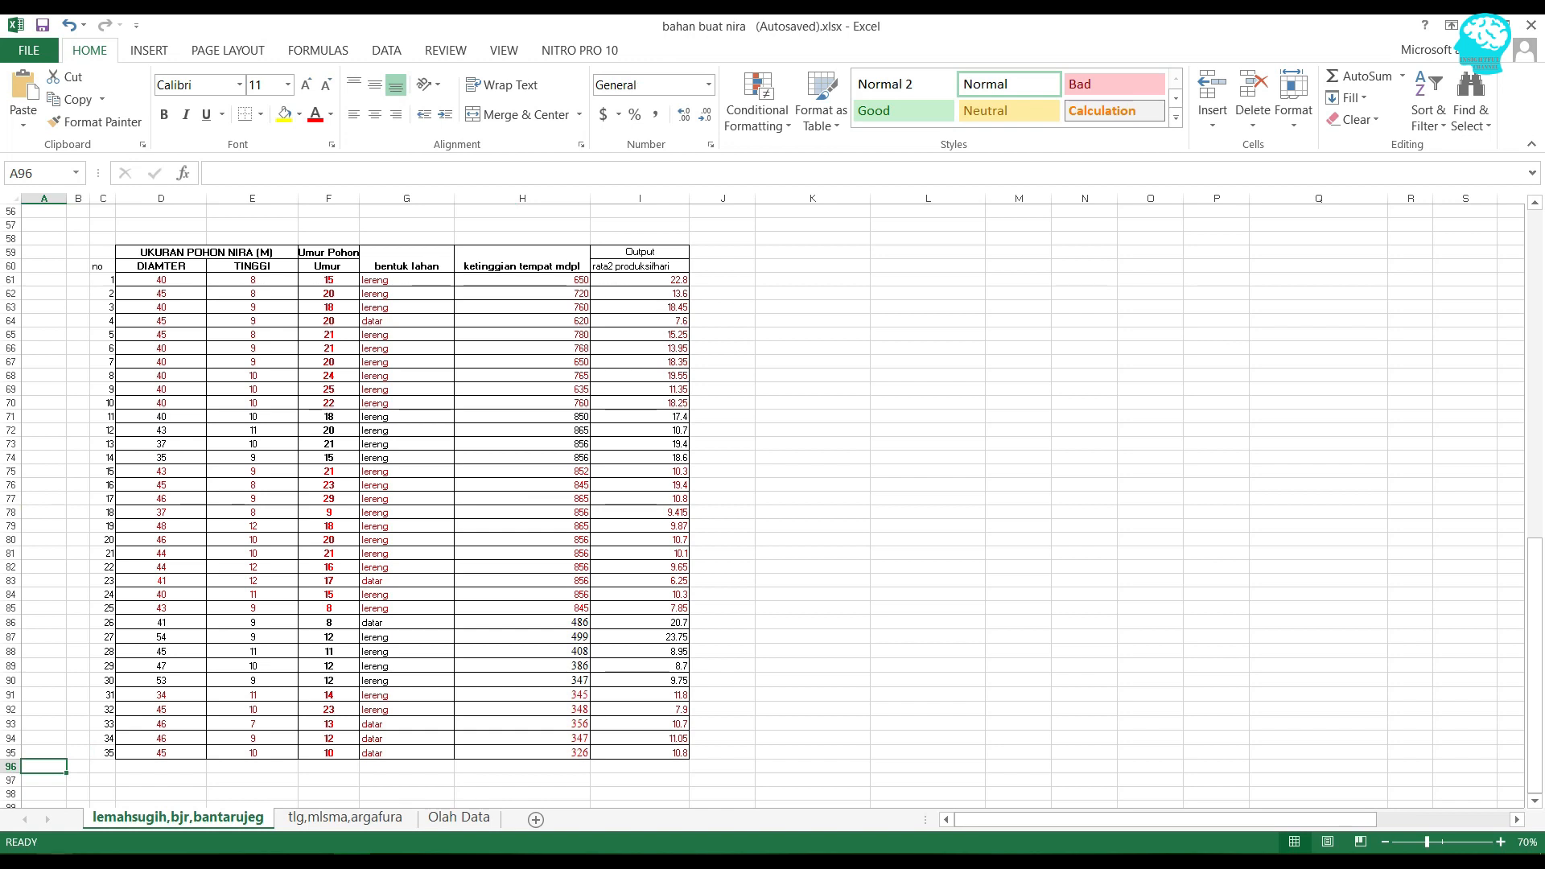
- Open Notepad with an empty document and place its window beside the condensed table
{"action": "key", "text": "super"}
{"action": "type", "text": "note"}
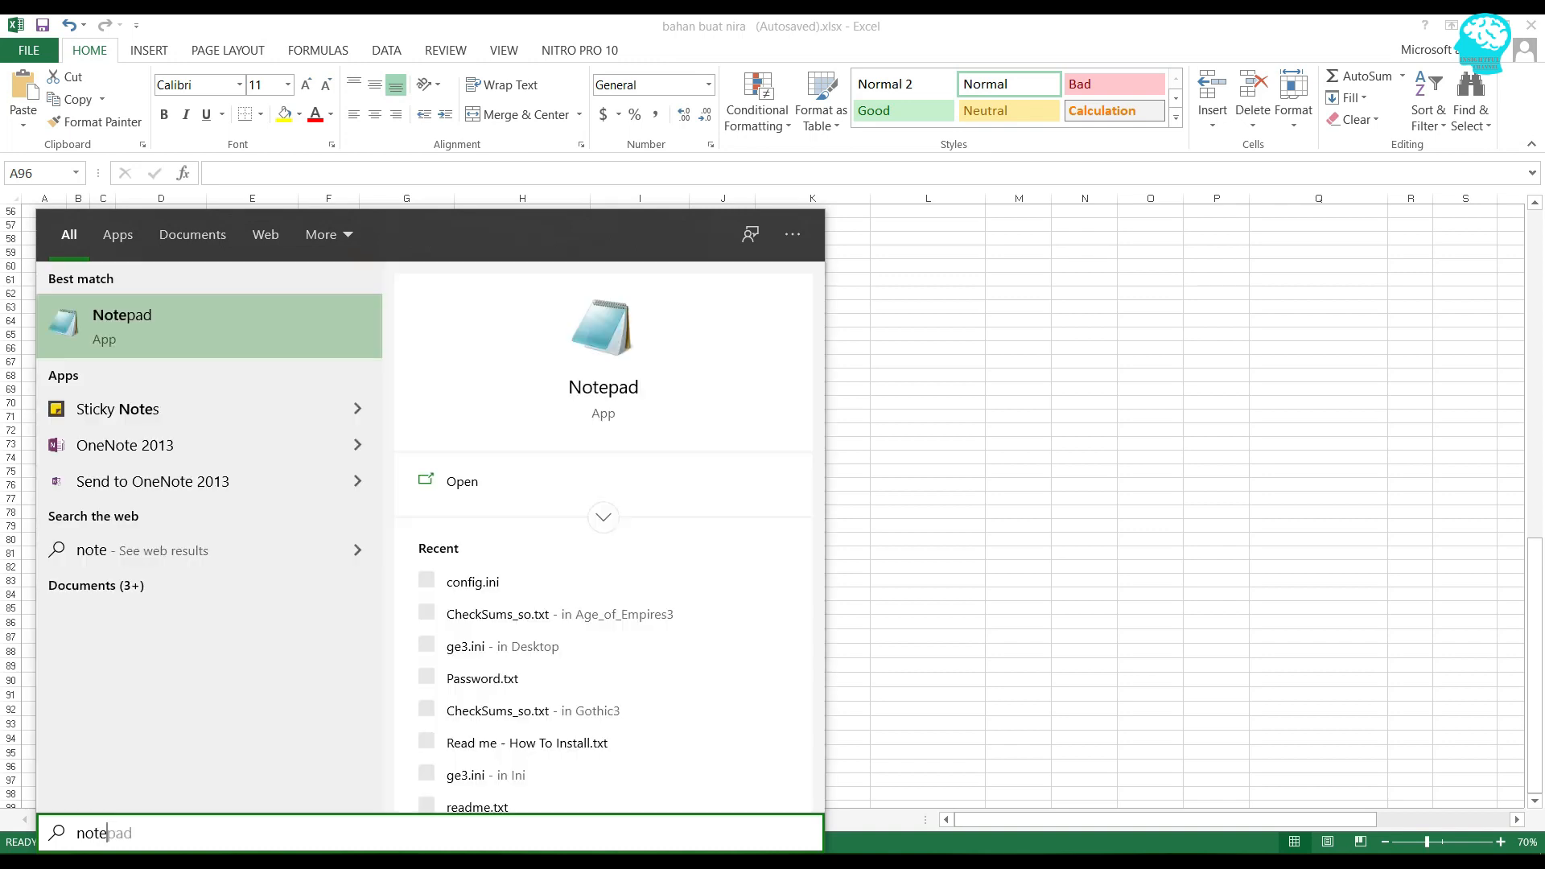
{"action": "type", "text": "p"}
{"action": "key", "text": "Return"}
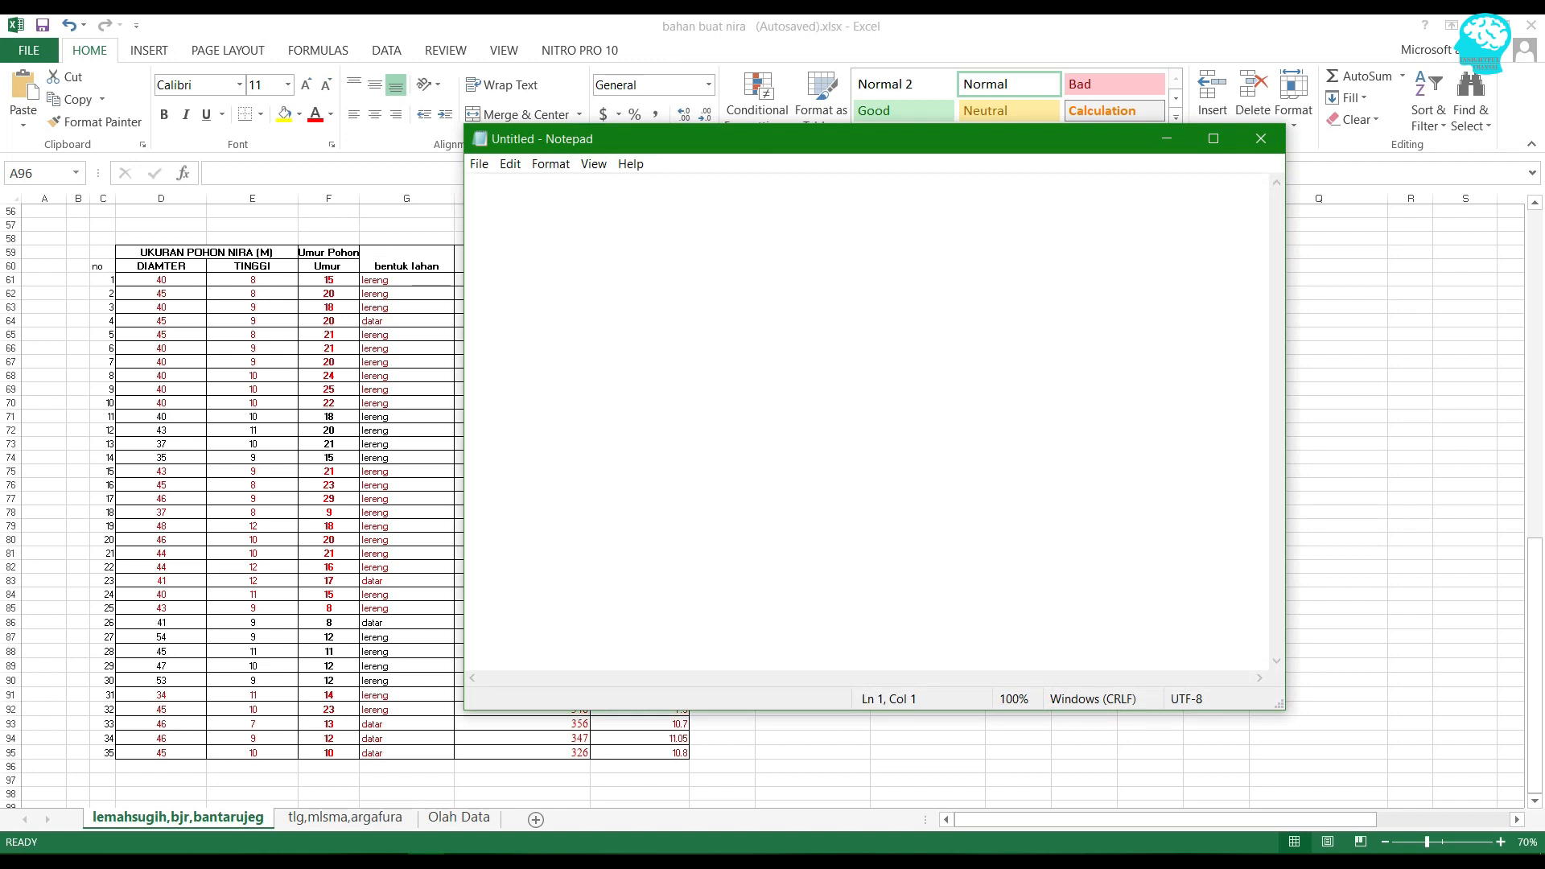
{"action": "left_click_drag", "start_coordinate": [969, 142], "coordinate": [1203, 142]}
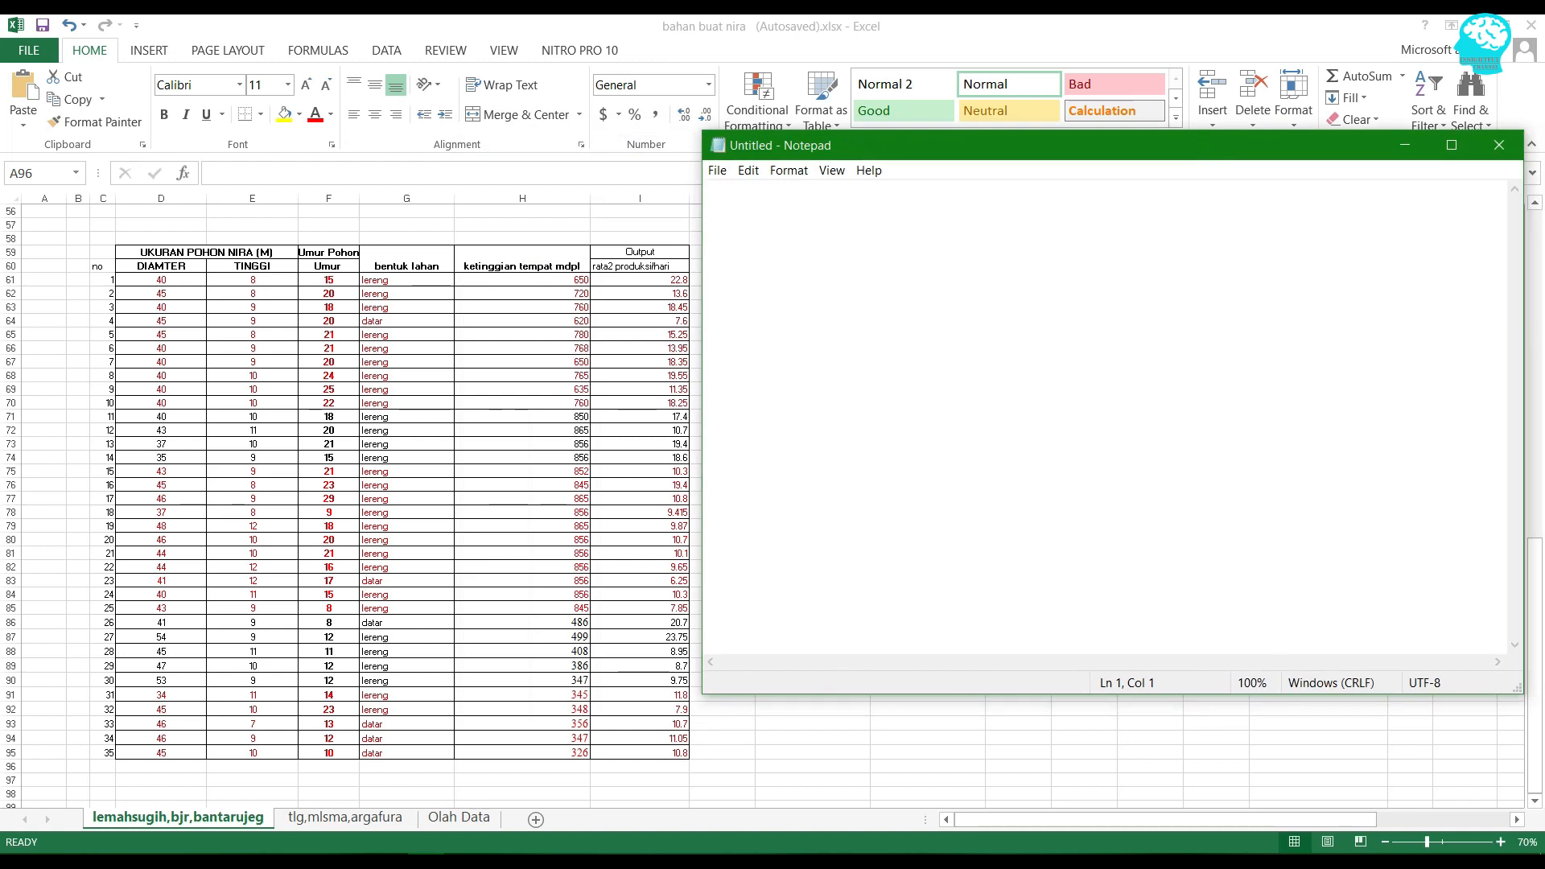
- Copy D61:I70 from the Excel table and paste it into the empty Notepad document
{"action": "key", "text": "alt+Tab"}
{"action": "left_click_drag", "start_coordinate": [161, 279], "coordinate": [640, 403]}
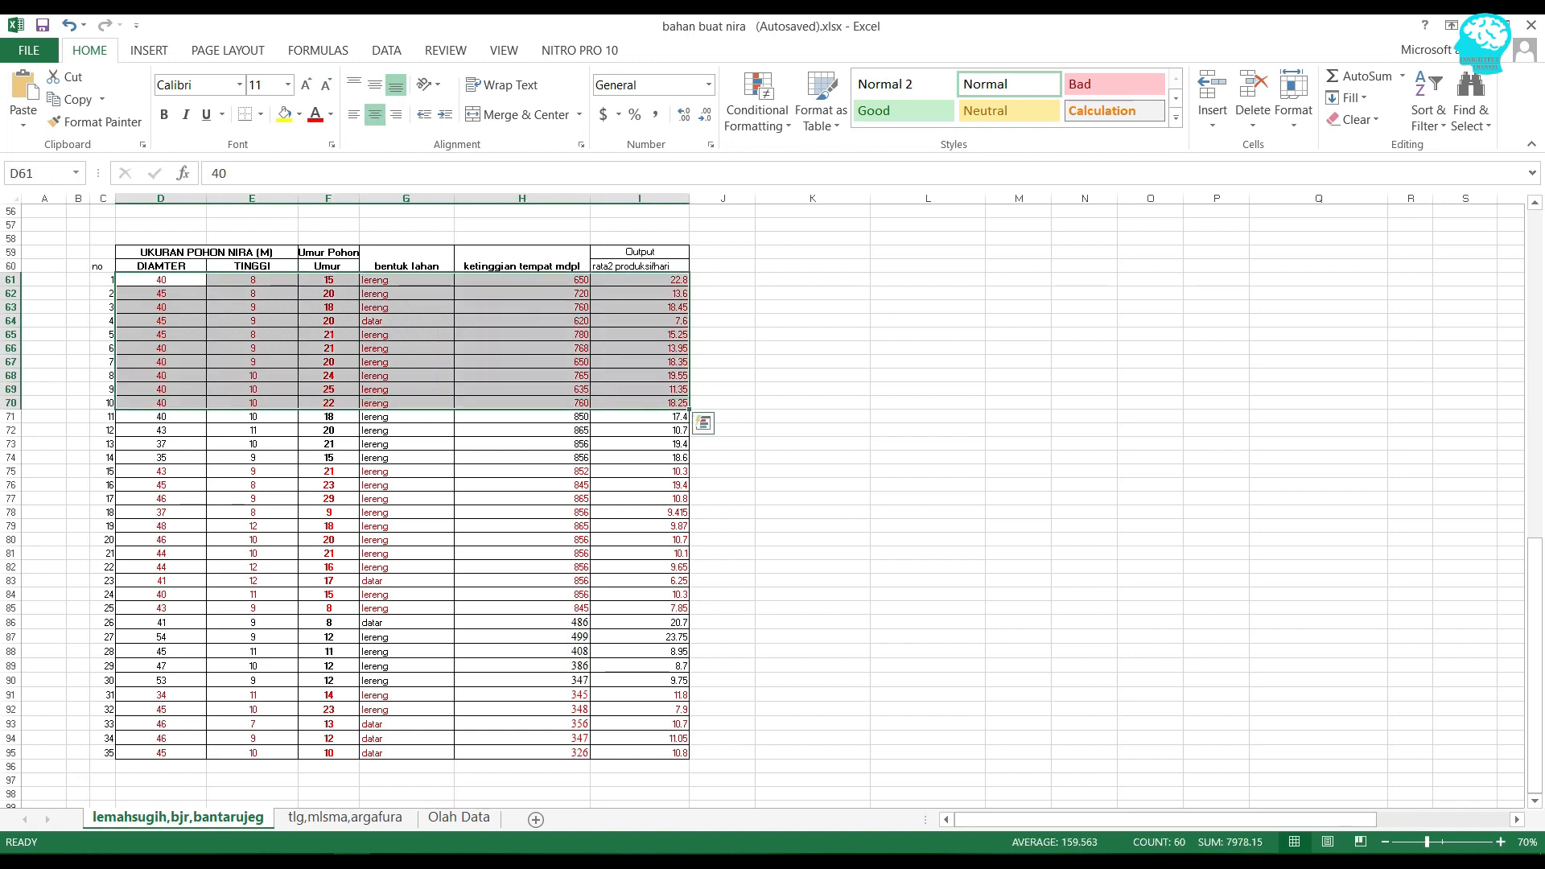
{"action": "key", "text": "ctrl+c"}
{"action": "key", "text": "alt+Tab"}
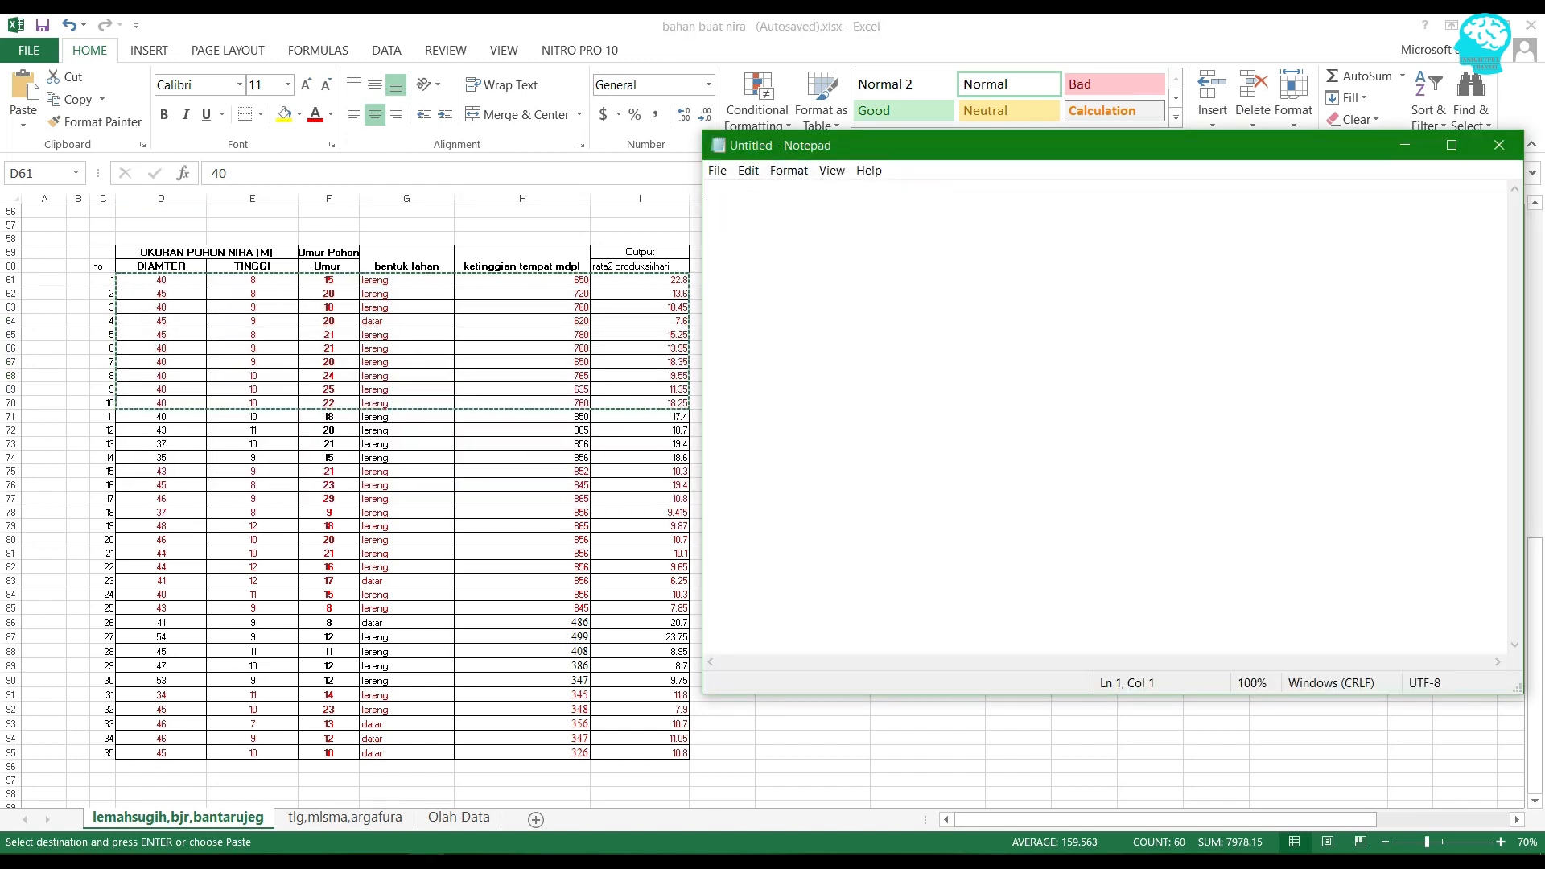
{"action": "key", "text": "ctrl+v"}
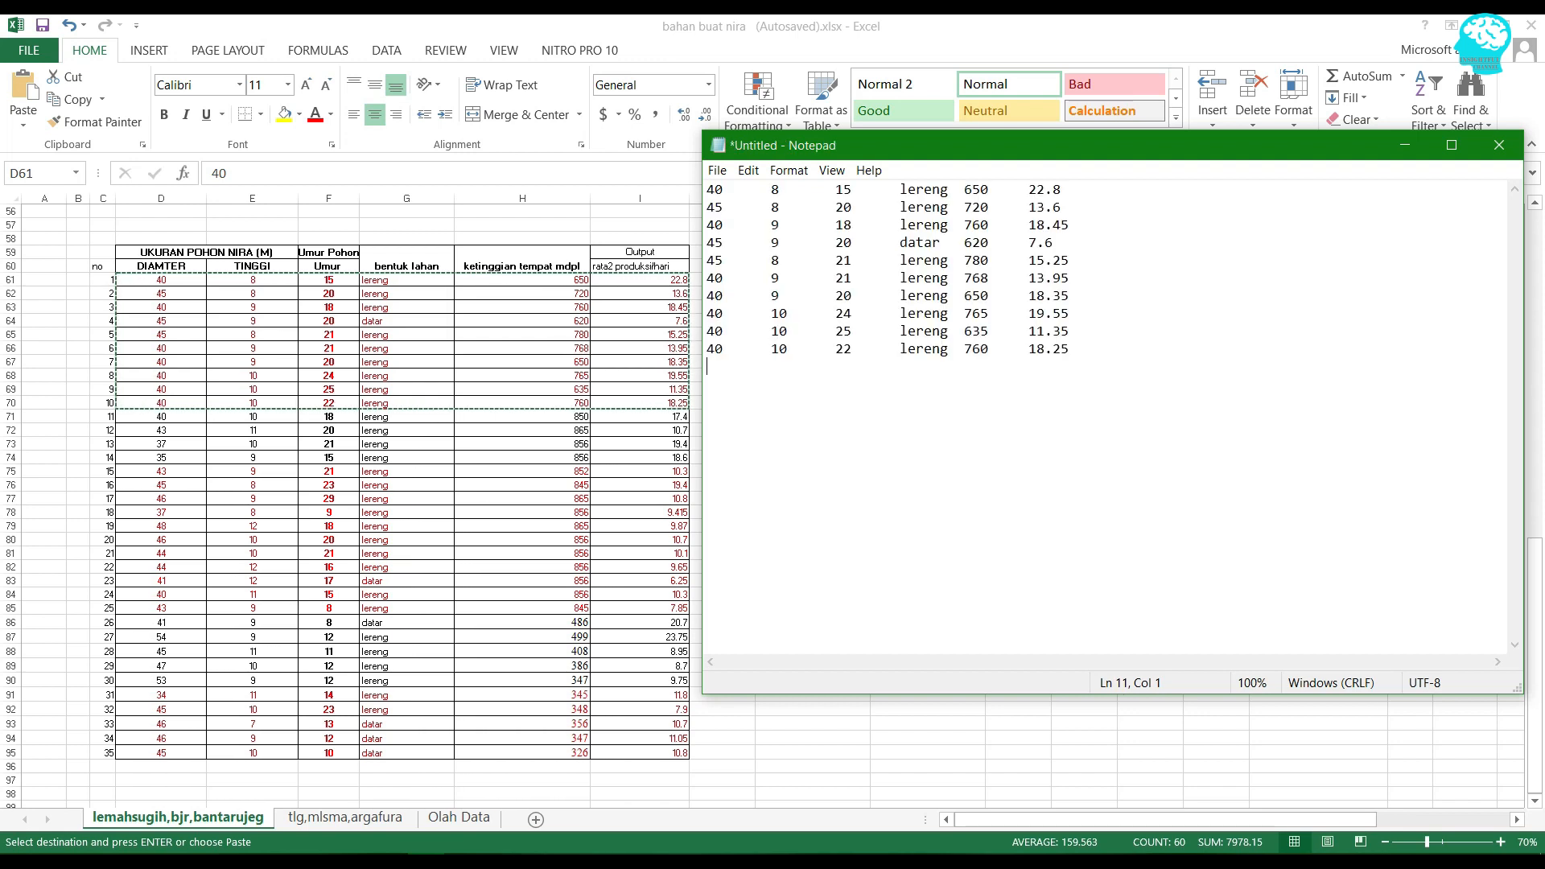
- Examine the lereng and datar text values in the pasted Notepad data, and return to the Excel table with Notepad minimized
{"action": "mouse_move", "coordinate": [900, 190]}
{"action": "left_mouse_down"}
{"action": "mouse_move", "coordinate": [932, 207]}
{"action": "mouse_move", "coordinate": [948, 314]}
{"action": "mouse_move", "coordinate": [906, 275]}
{"action": "mouse_move", "coordinate": [902, 190]}
{"action": "left_mouse_up"}
{"action": "left_click", "coordinate": [940, 349]}
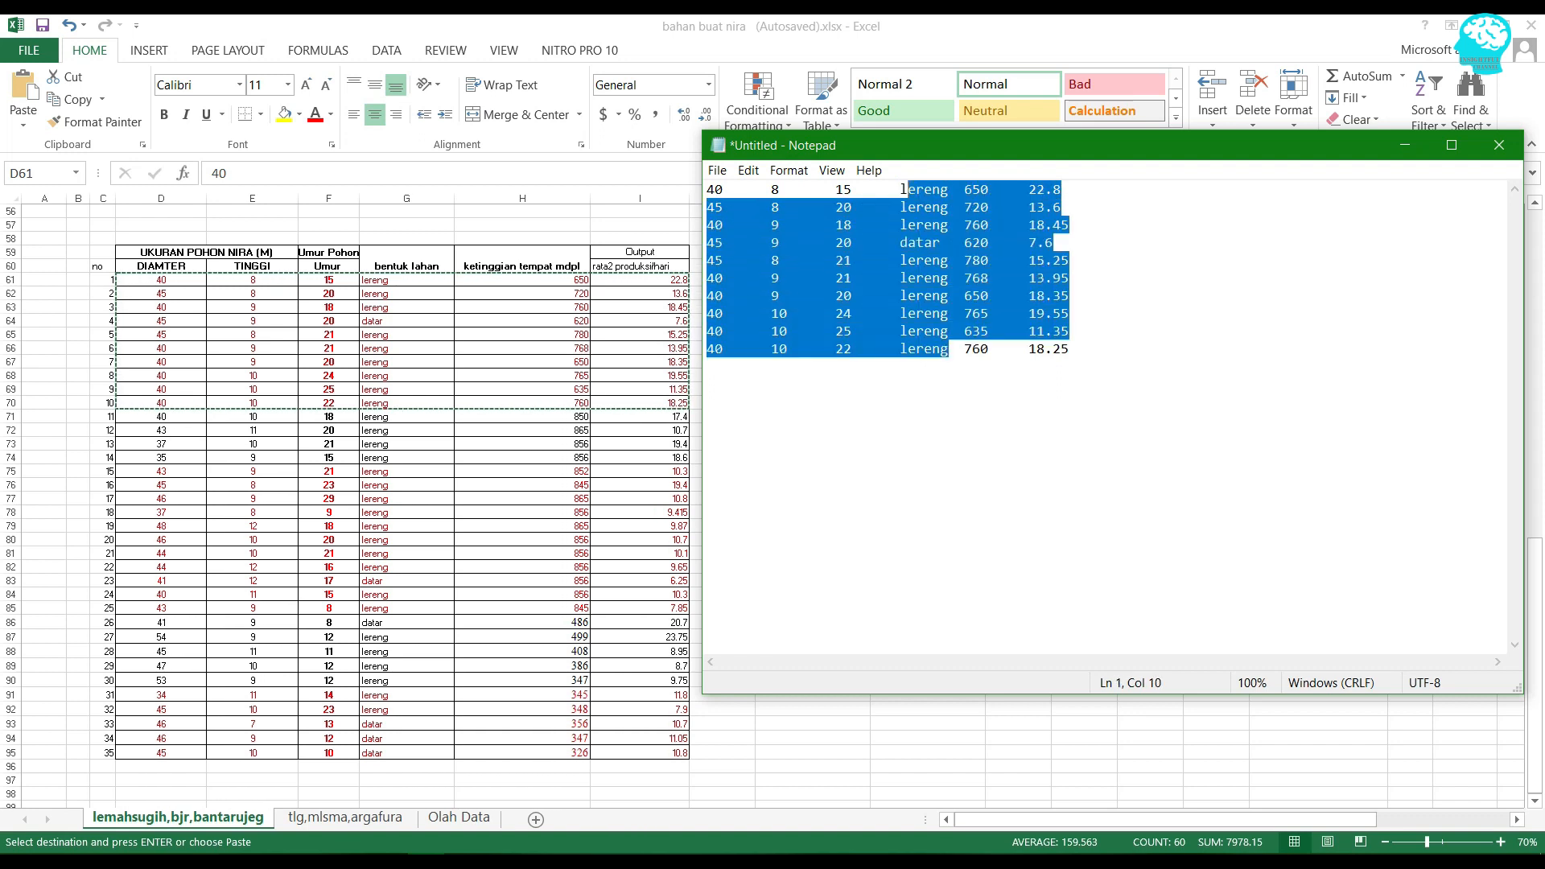
{"action": "left_click", "coordinate": [900, 190]}
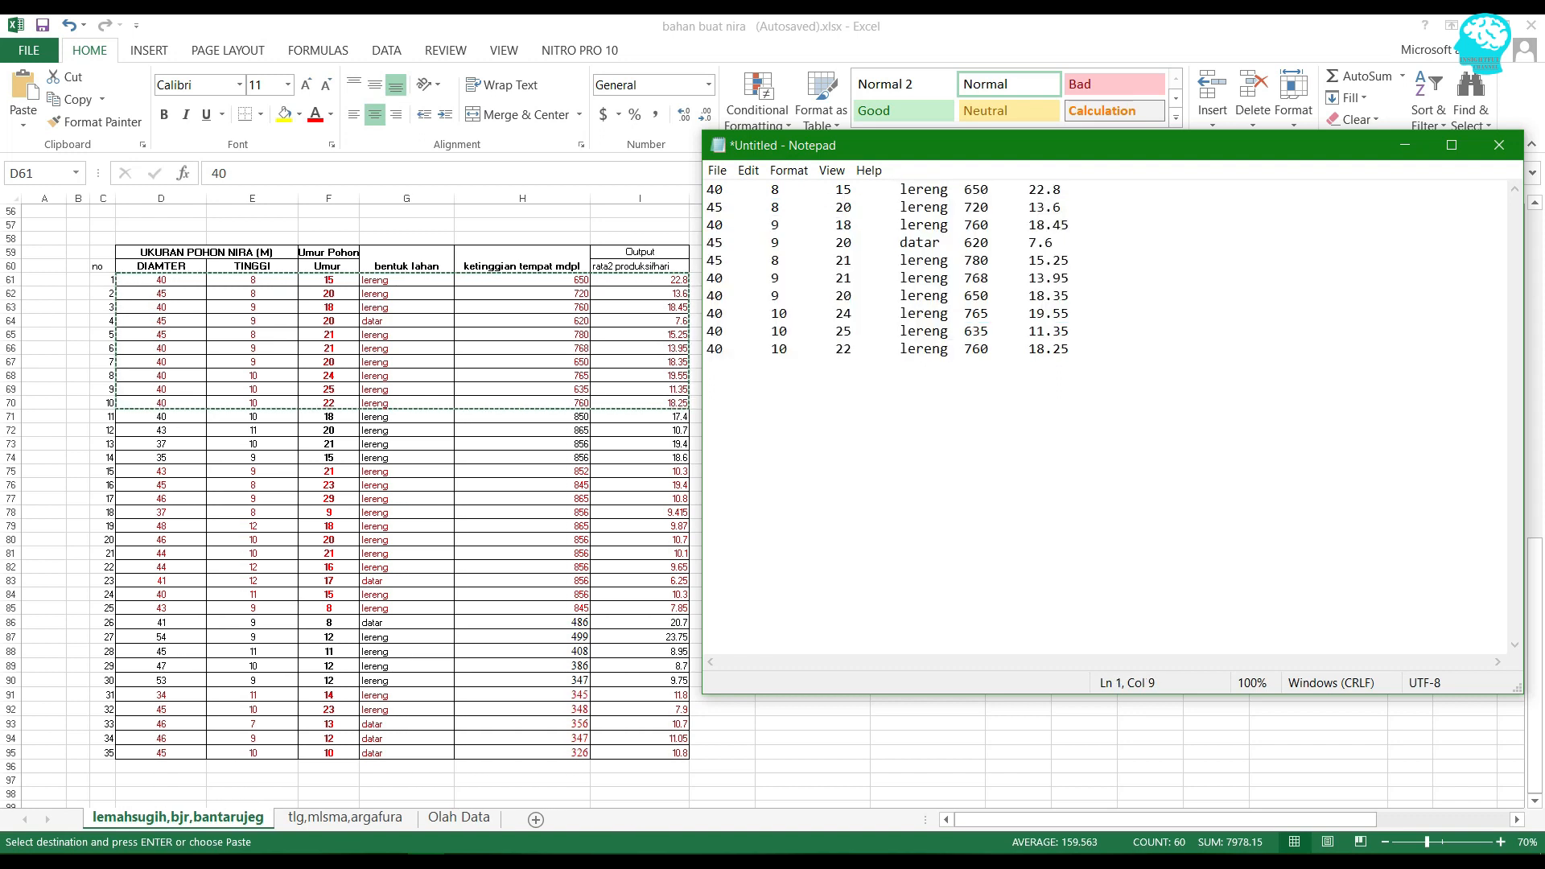
{"action": "left_click", "coordinate": [1405, 145]}
{"action": "left_click", "coordinate": [592, 334]}
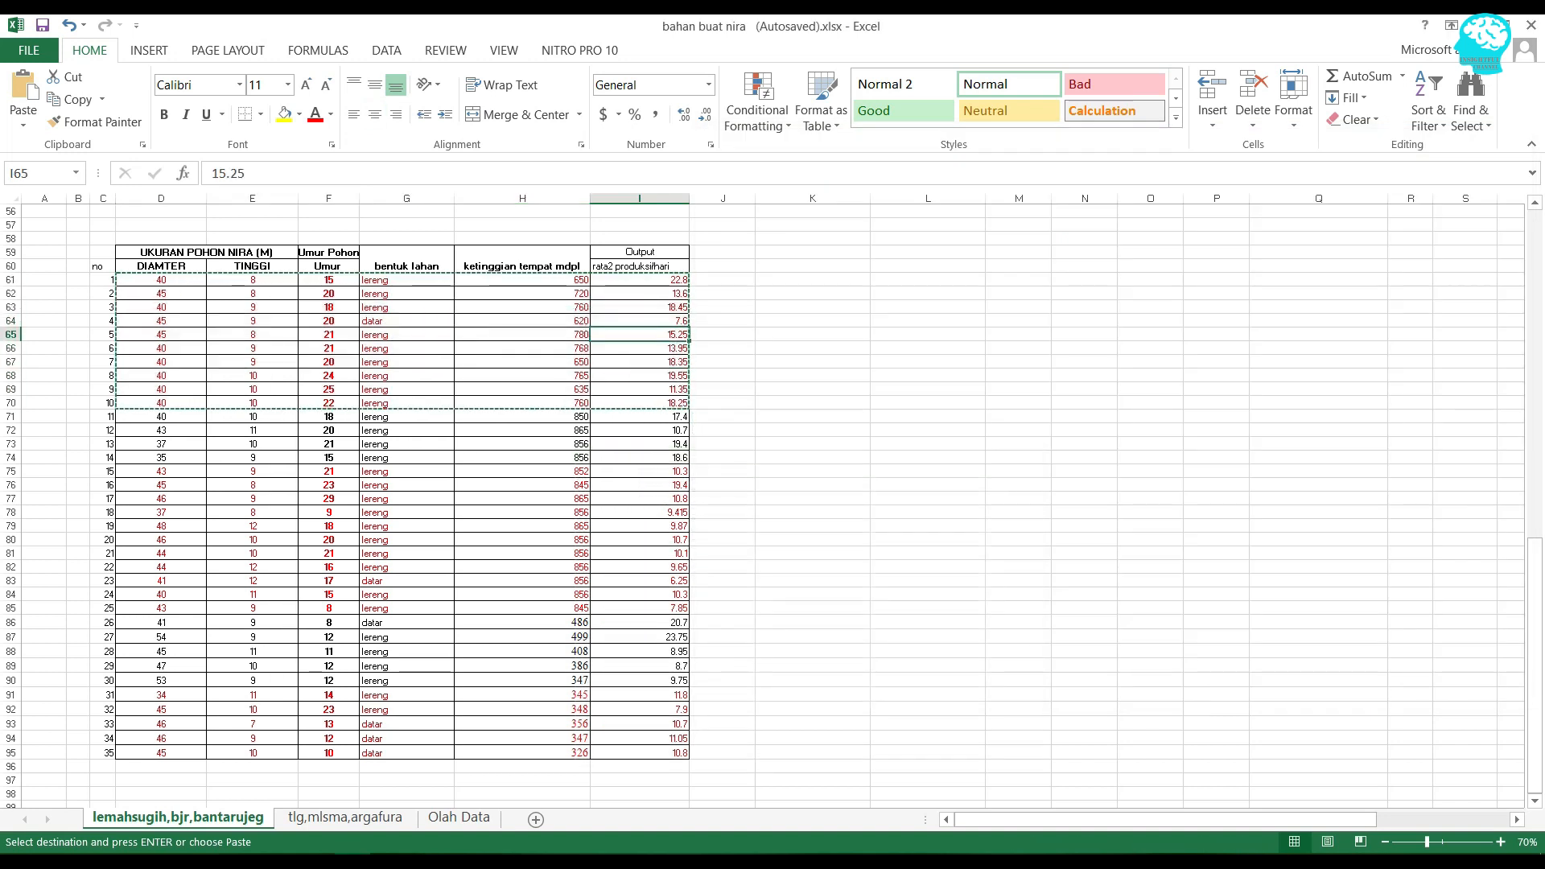
- Examine the bentuk lahan column of the condensed table from its first data rows down to row 95
{"action": "left_click", "coordinate": [406, 294]}
{"action": "scroll", "coordinate": [402, 483], "scroll_direction": "down", "scroll_amount": 2}
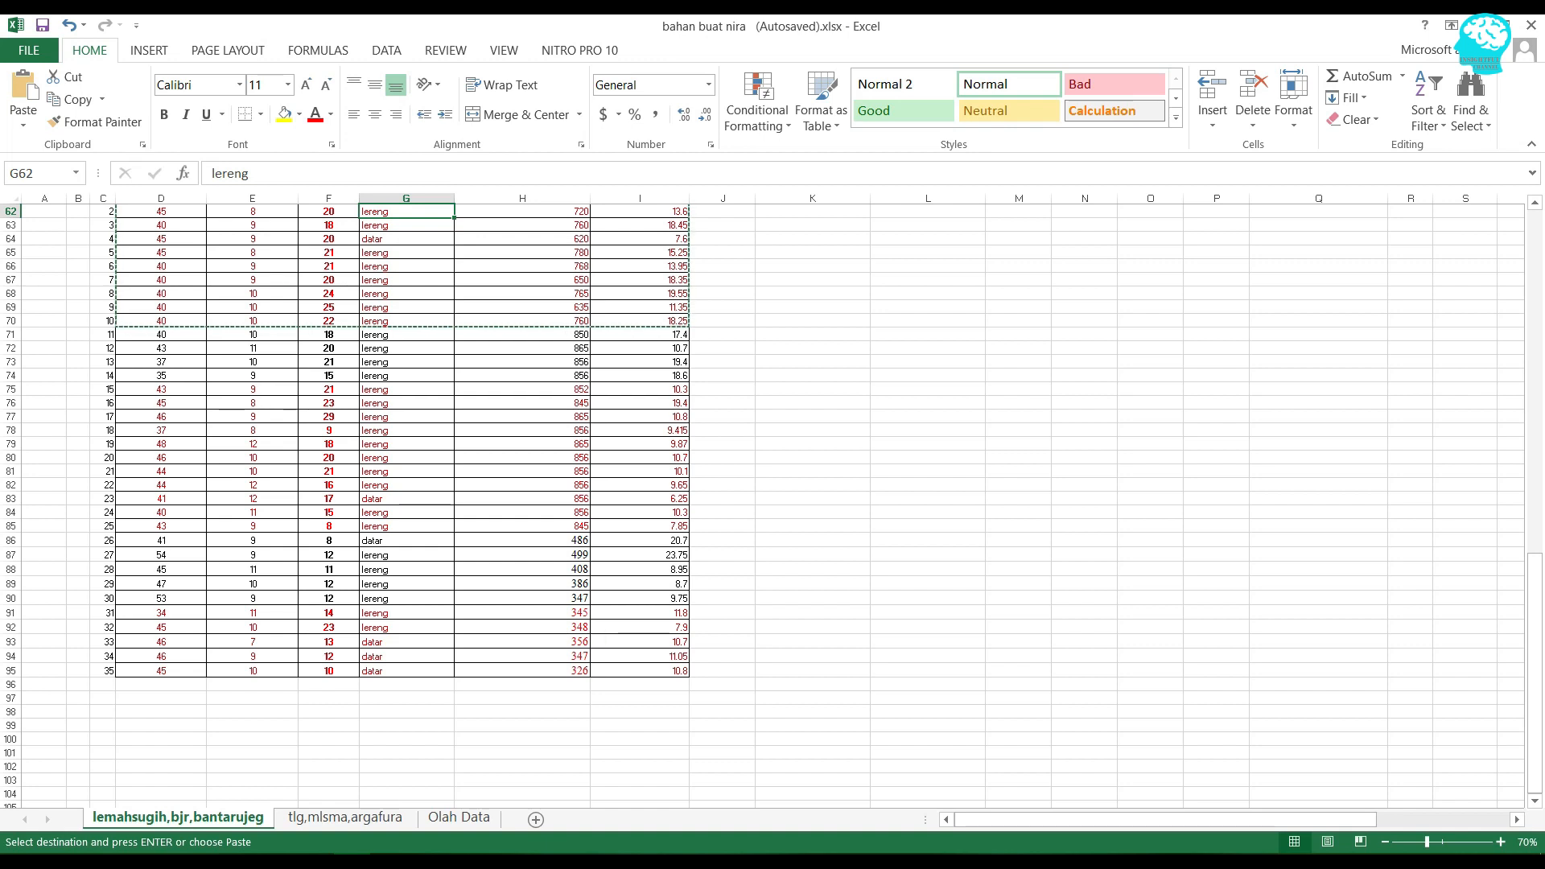
{"action": "scroll", "coordinate": [406, 588], "scroll_direction": "down", "scroll_amount": 3}
{"action": "left_click", "coordinate": [407, 588]}
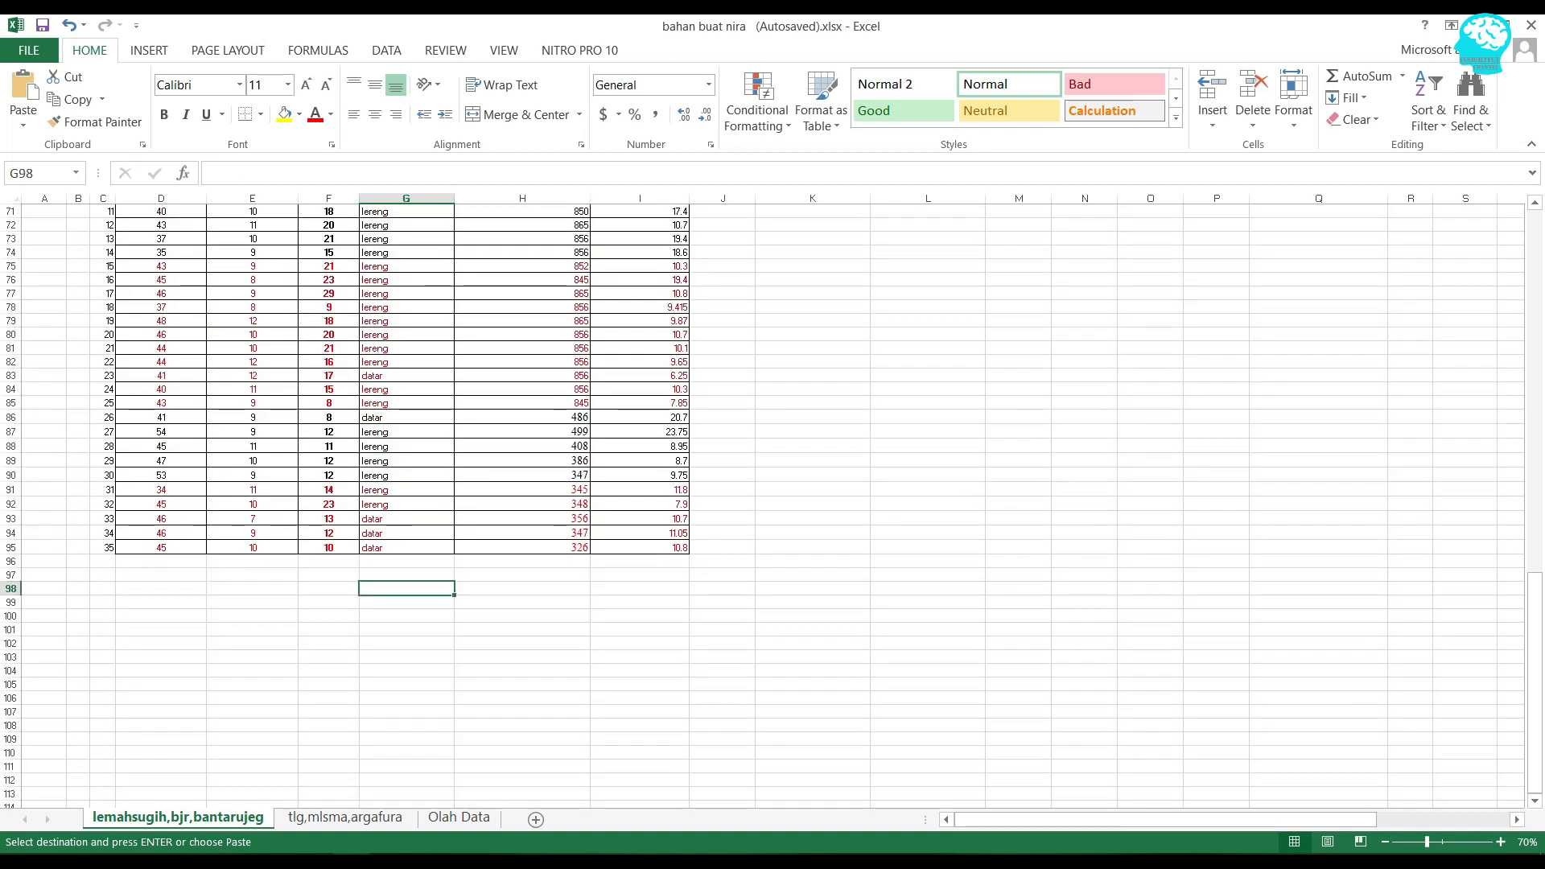
{"action": "scroll", "coordinate": [406, 588], "scroll_direction": "up", "scroll_amount": 1}
{"action": "left_click", "coordinate": [407, 588]}
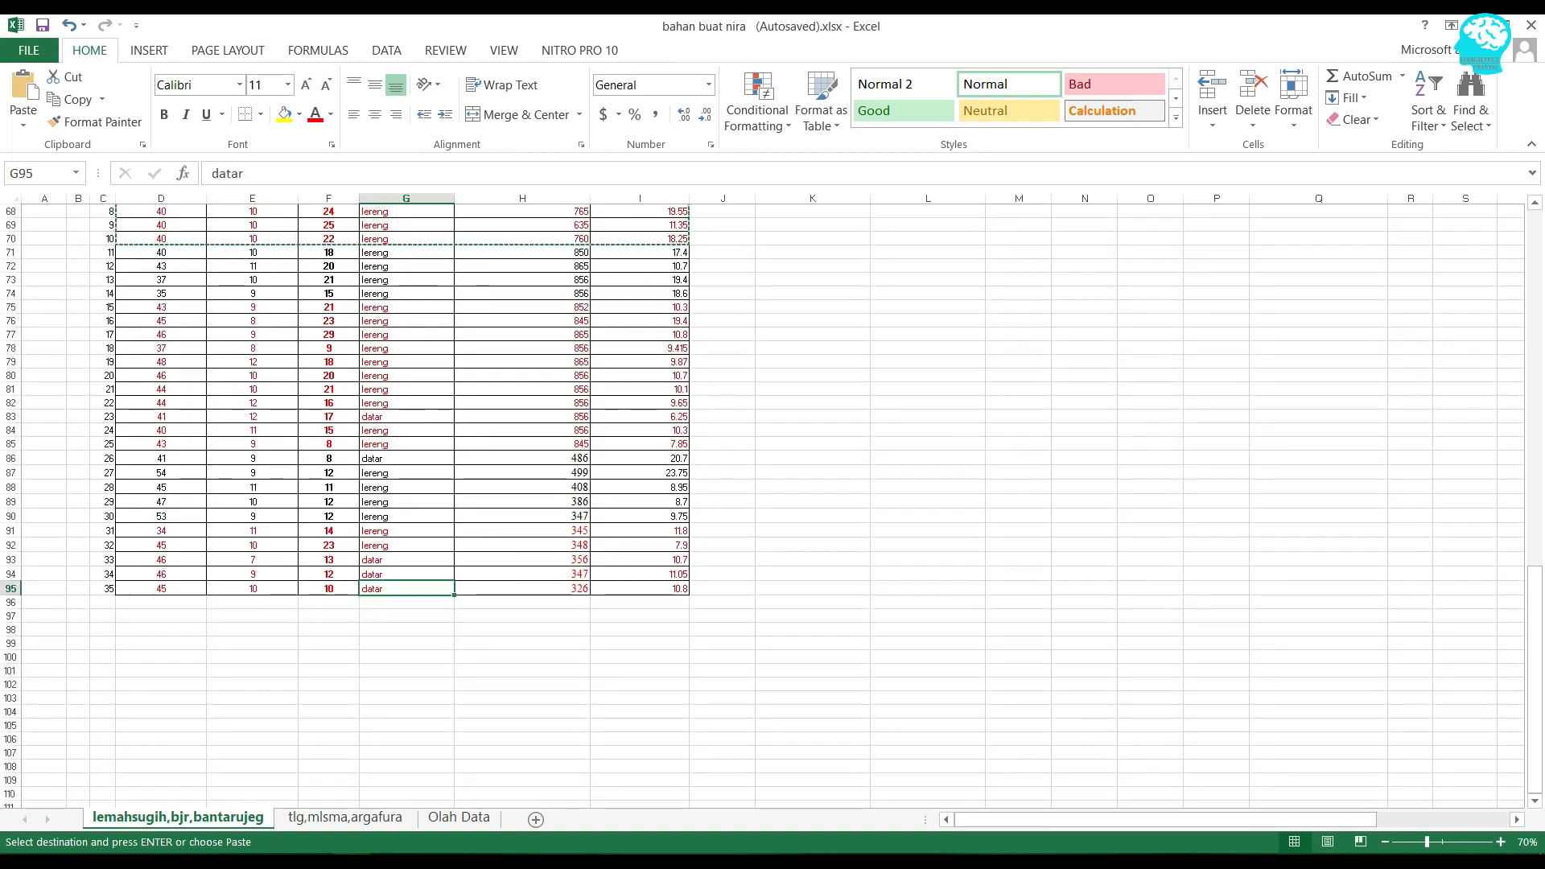
{"action": "scroll", "coordinate": [407, 588], "scroll_direction": "up", "scroll_amount": 4}
{"action": "scroll", "coordinate": [407, 348], "scroll_direction": "up", "scroll_amount": 1}
{"action": "left_click", "coordinate": [407, 349]}
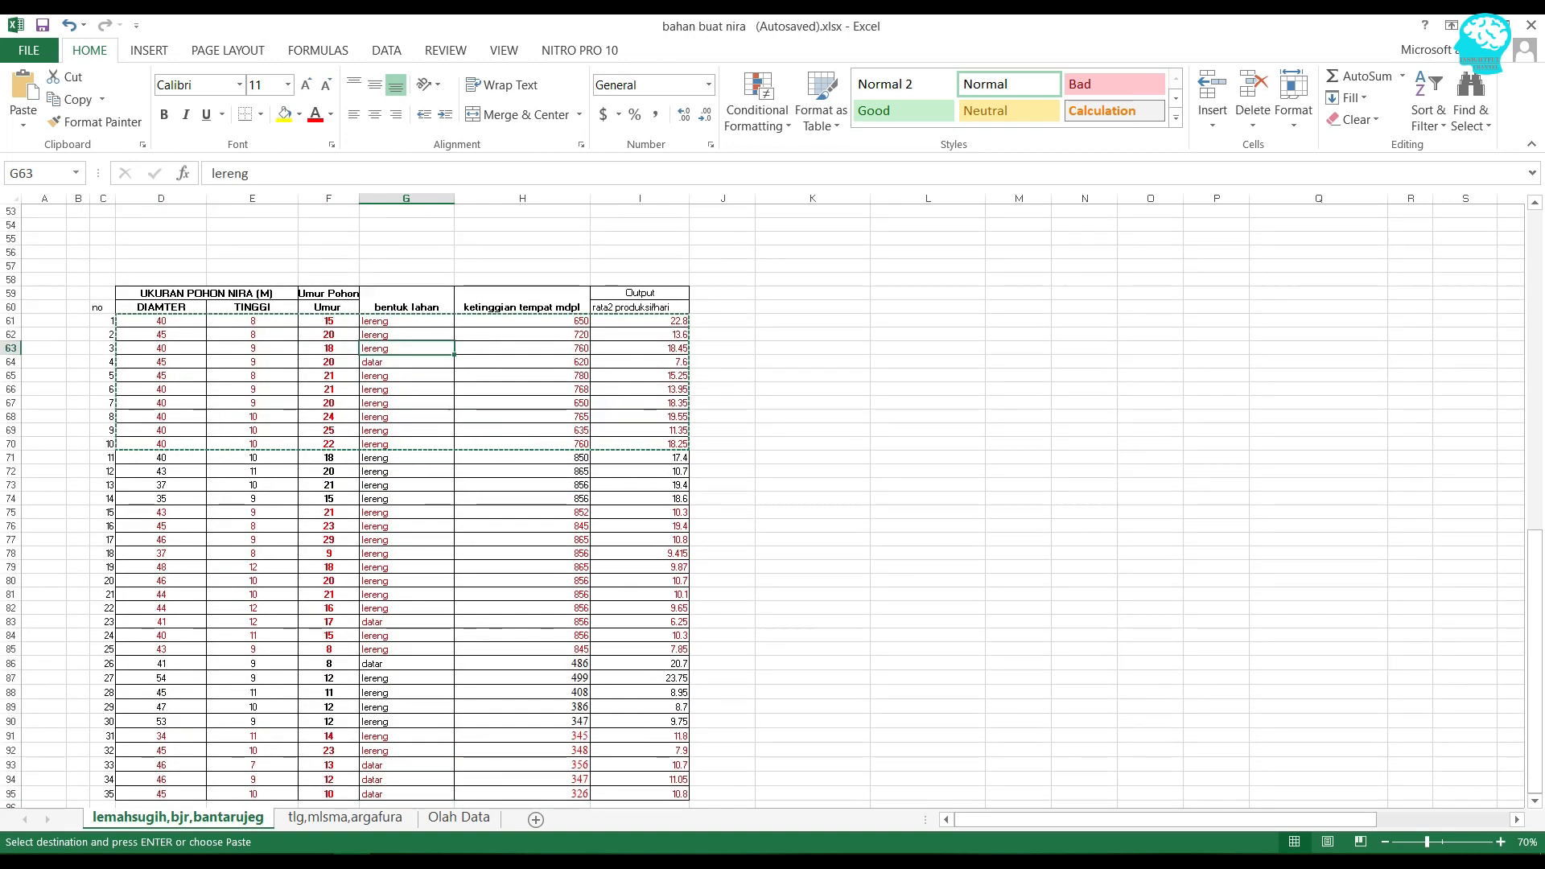
{"action": "left_click", "coordinate": [406, 266]}
- Replace every "lereng" with 2 in the bentuk lahan column, limited to cells G61:G95
{"action": "left_click", "coordinate": [406, 321]}
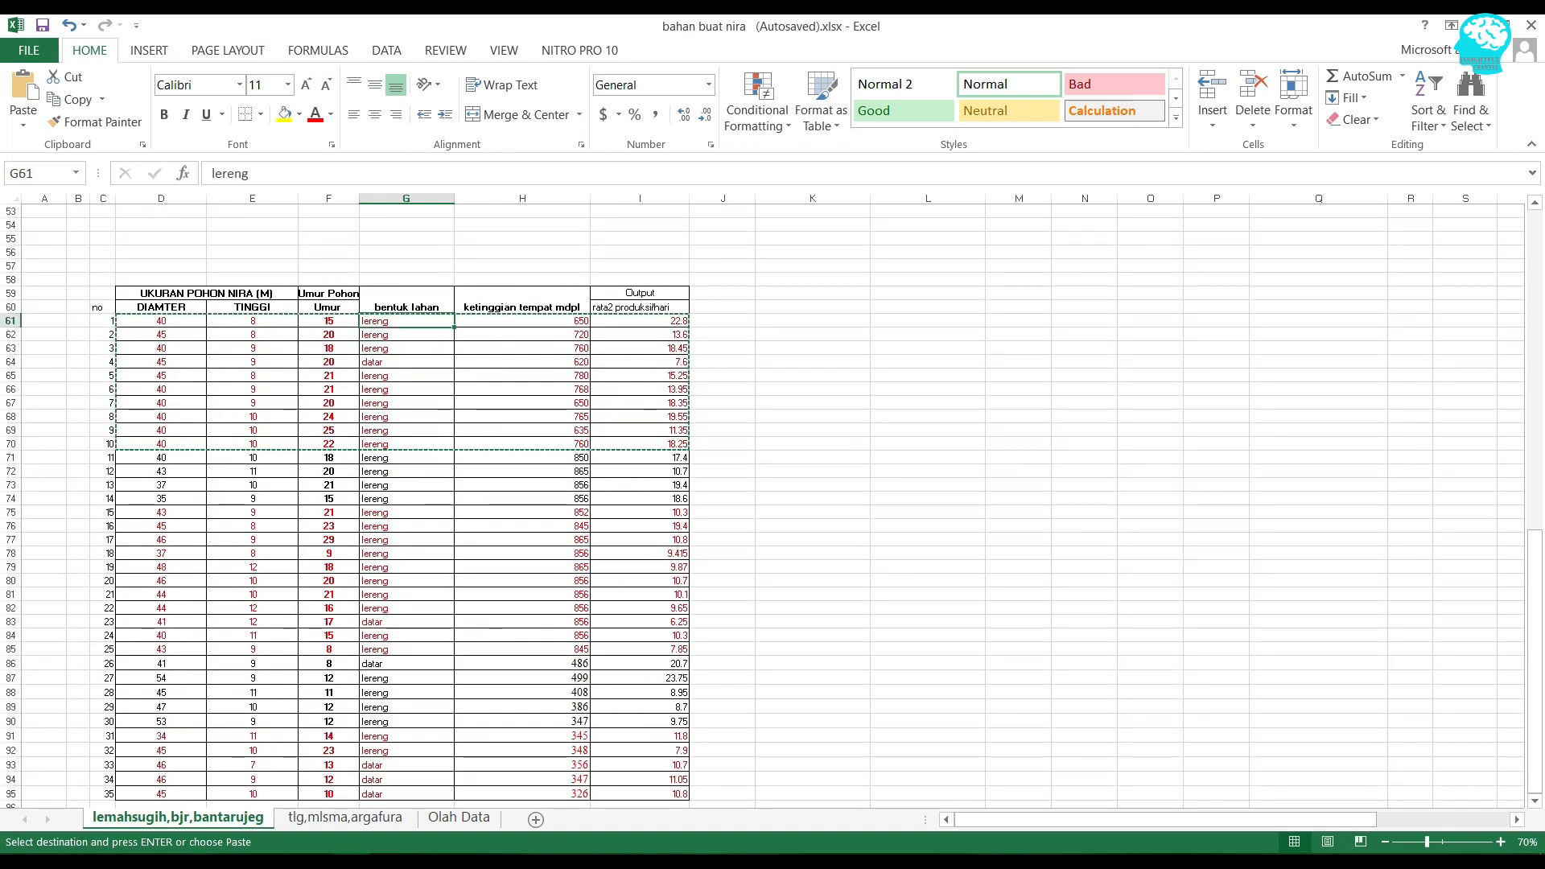
{"action": "scroll", "coordinate": [407, 322], "scroll_direction": "down", "scroll_amount": 3}
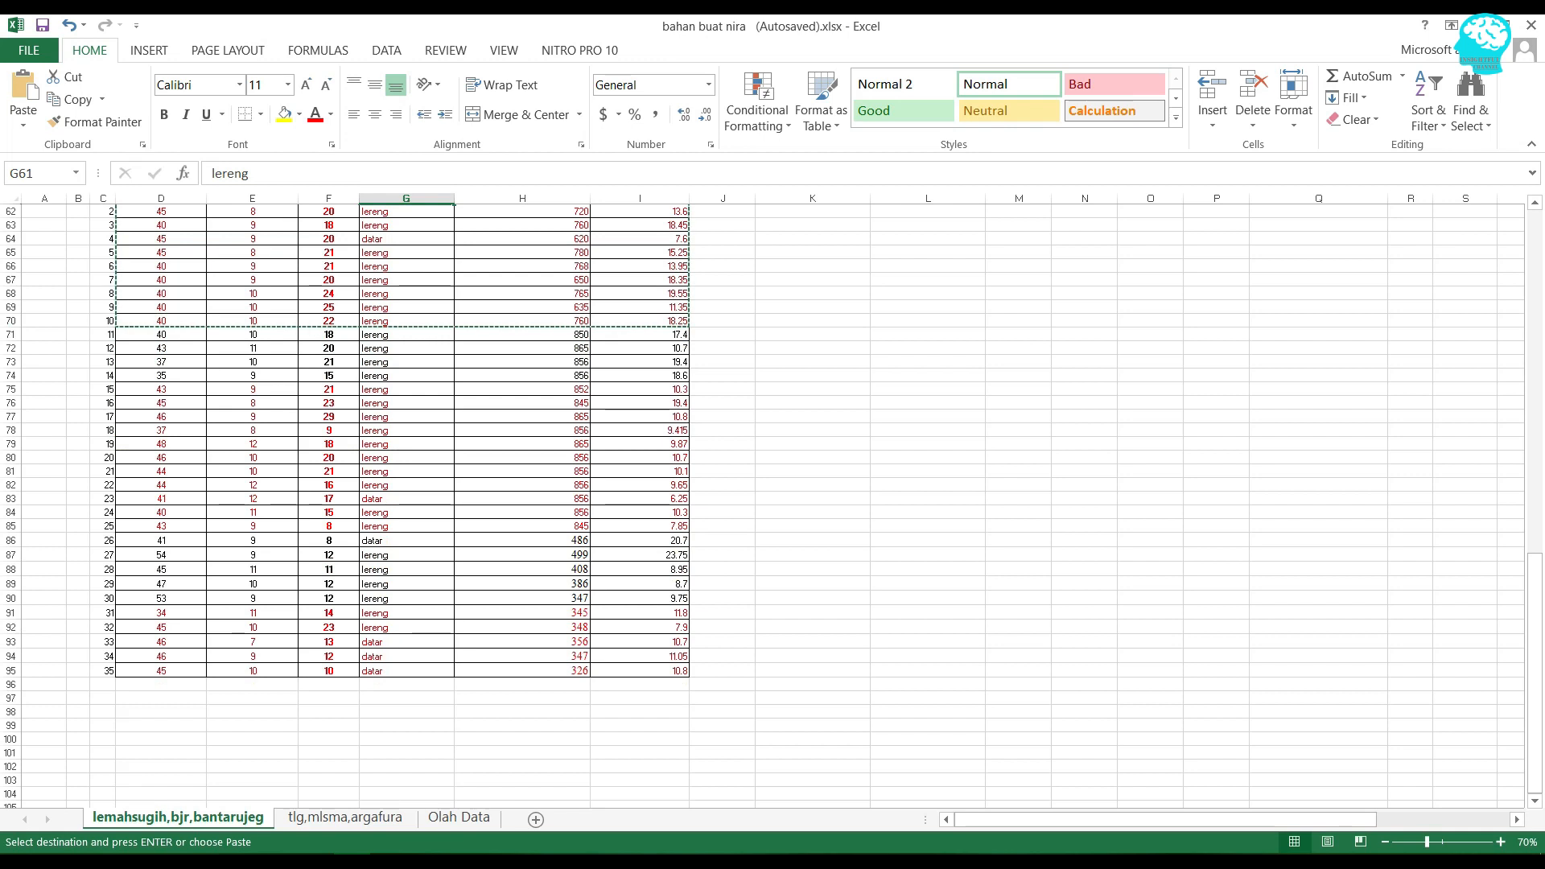
{"action": "left_click", "coordinate": [407, 671], "text": "shift"}
{"action": "scroll", "coordinate": [762, 506], "scroll_direction": "up", "scroll_amount": 3}
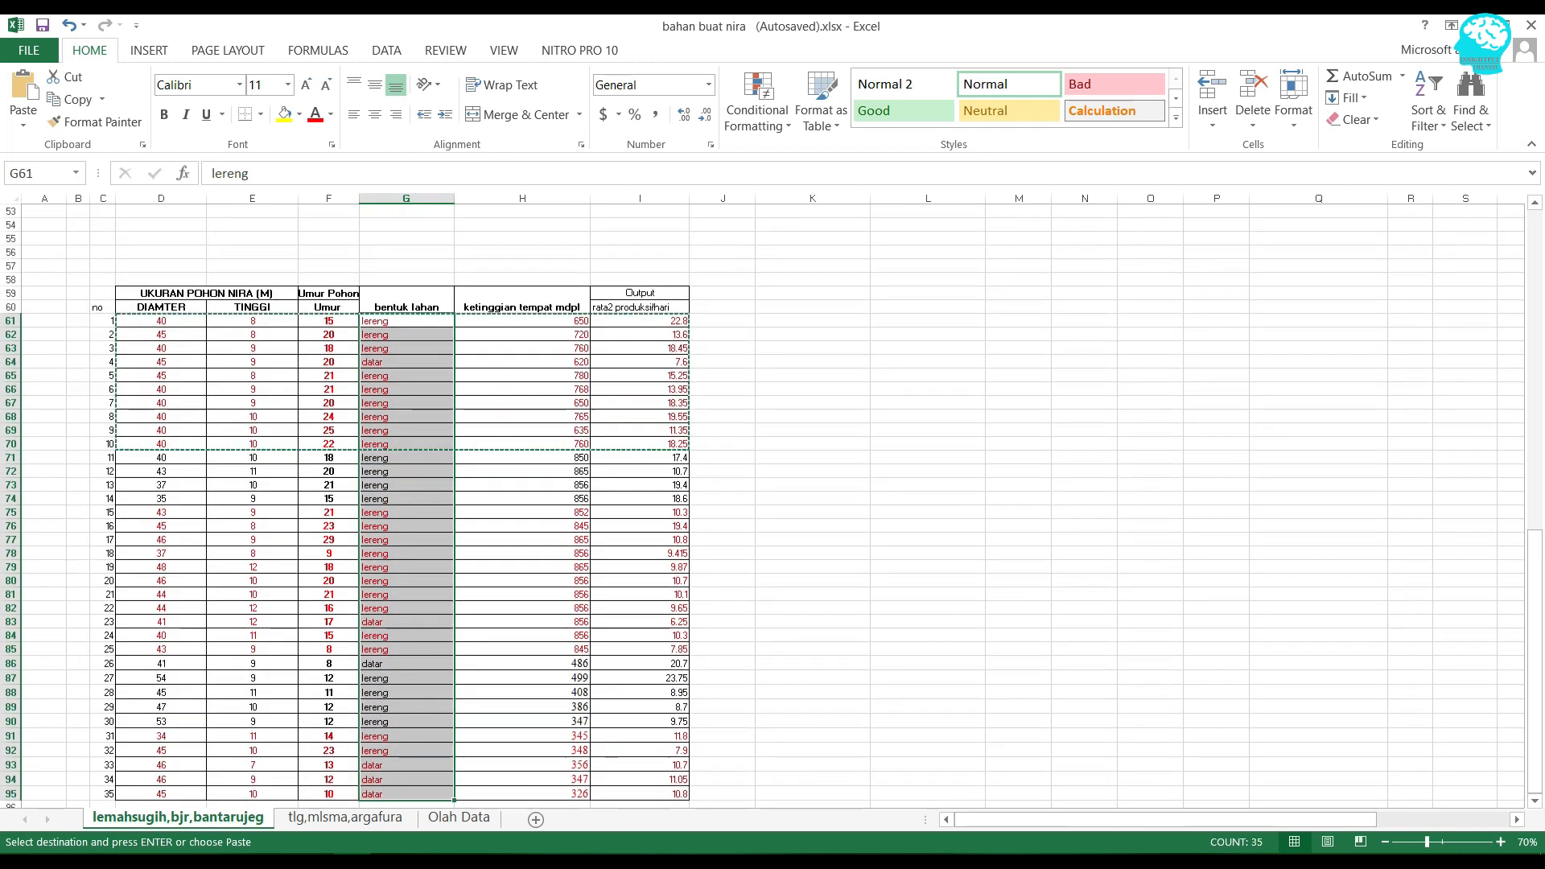
{"action": "key", "text": "ctrl+h"}
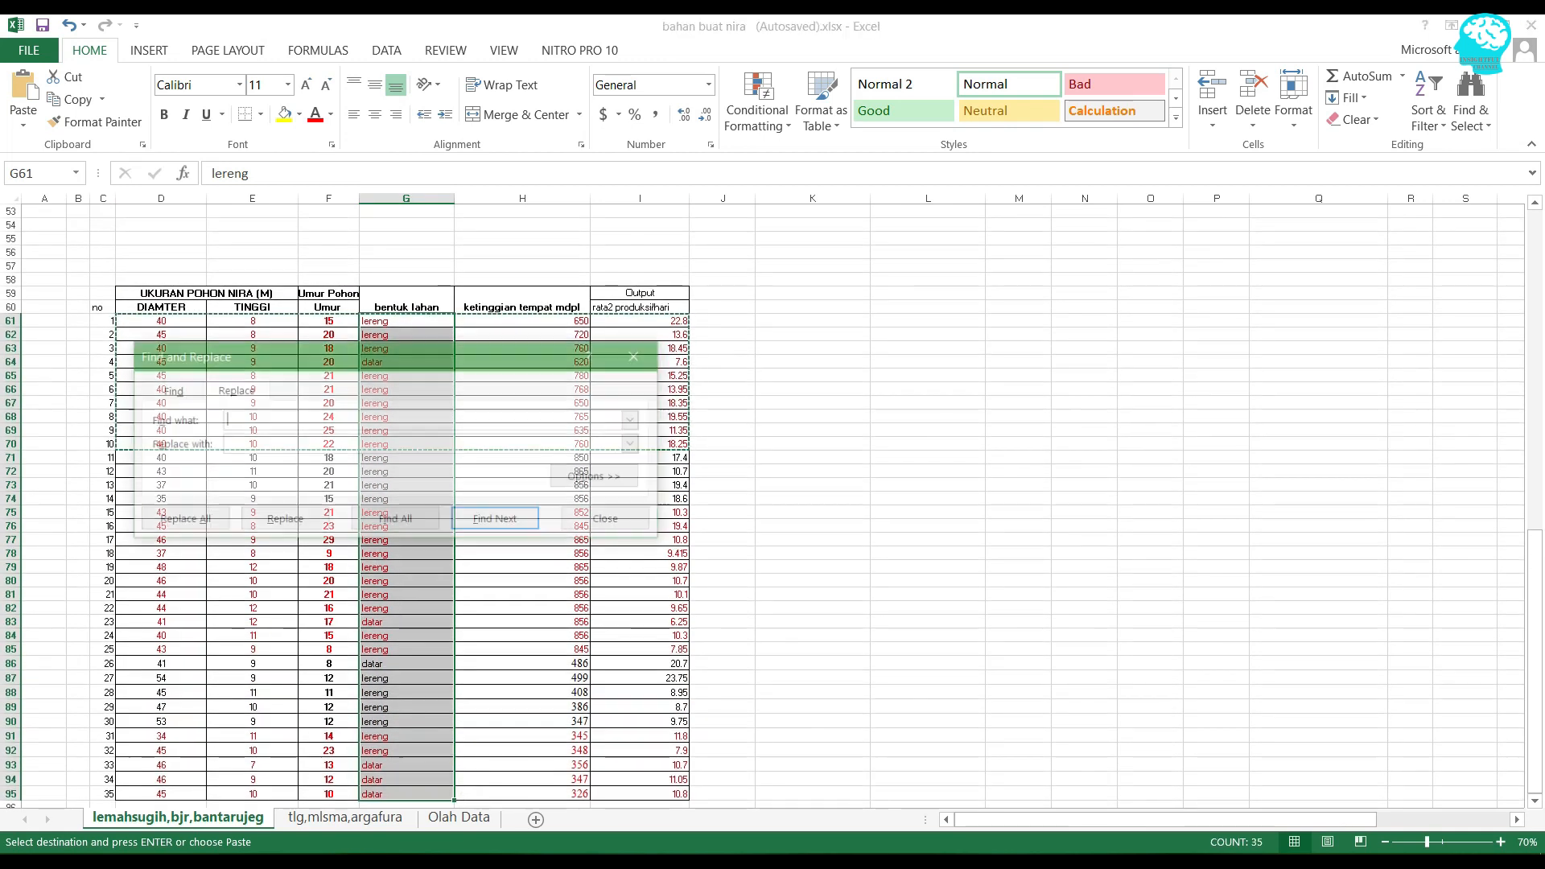
{"action": "left_click_drag", "start_coordinate": [407, 355], "coordinate": [878, 357]}
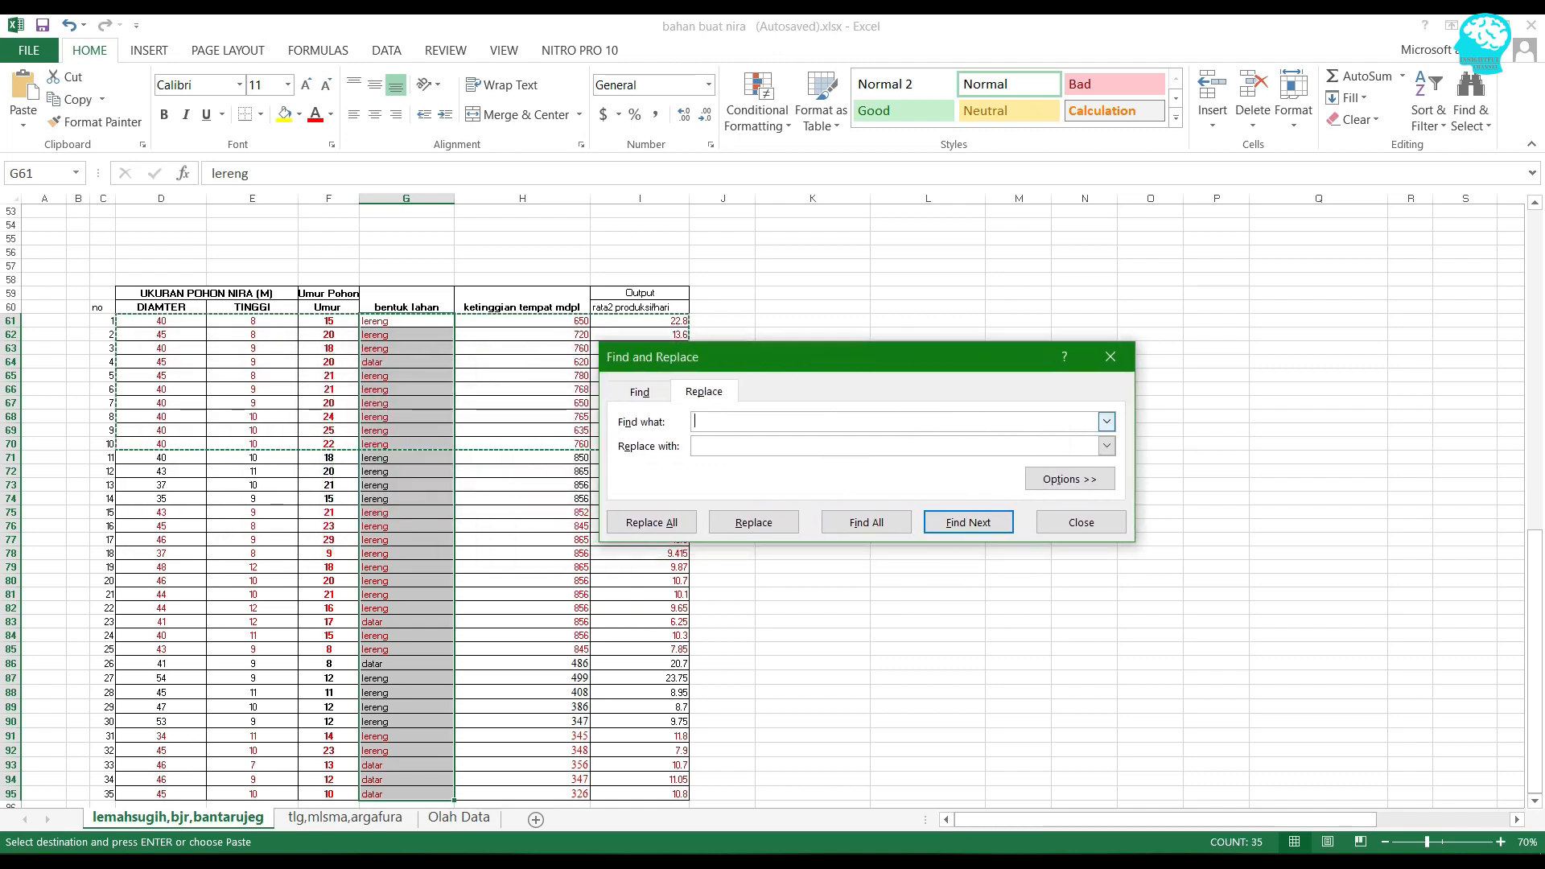
{"action": "type", "text": "lere"}
{"action": "type", "text": "2"}
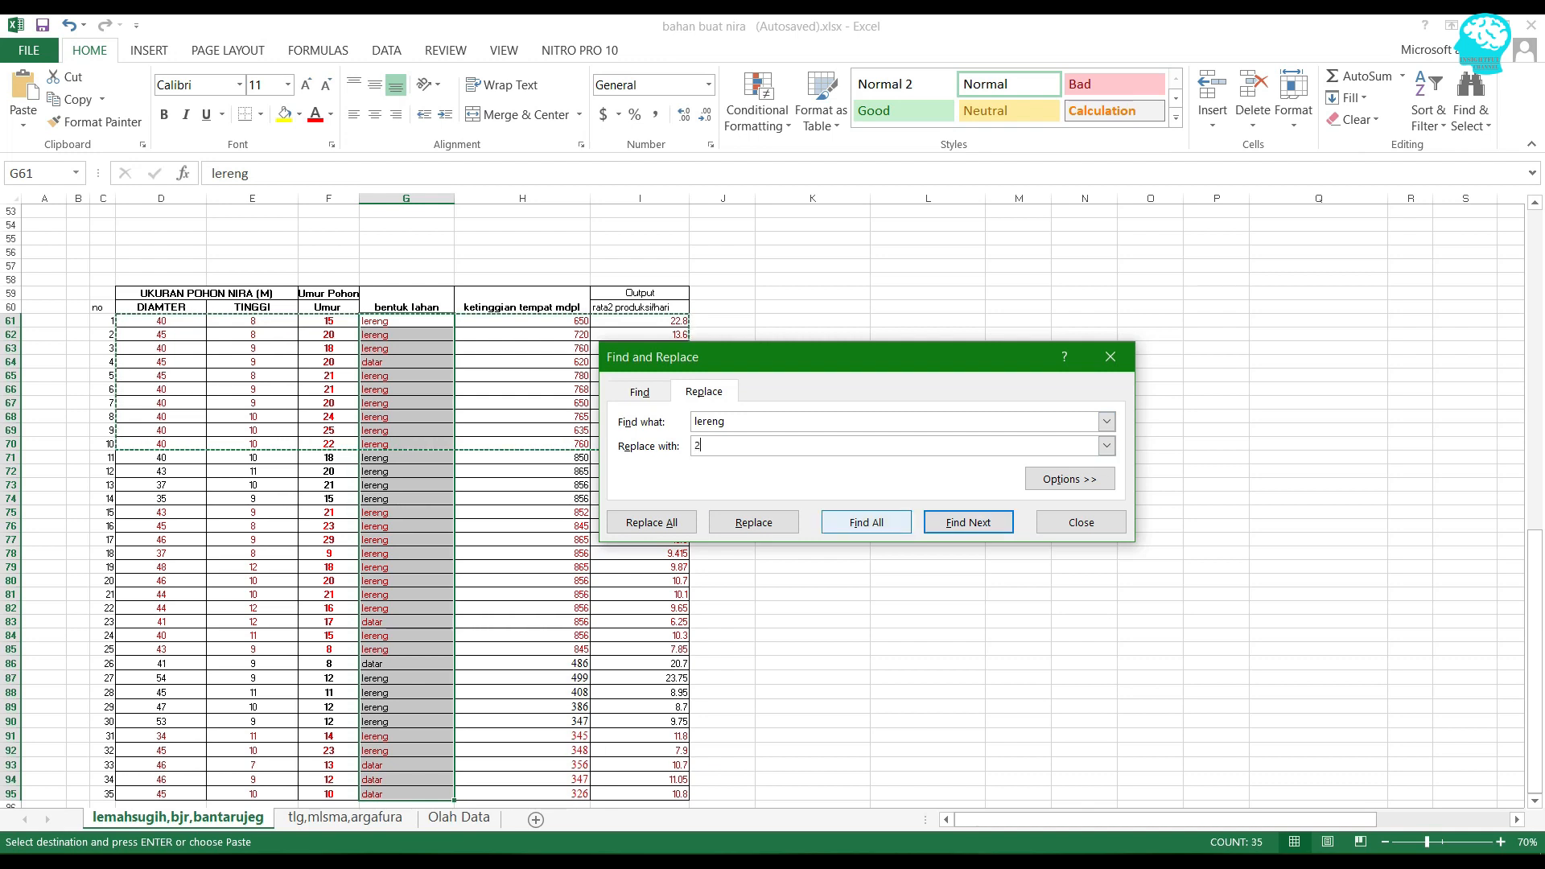
{"action": "left_click", "coordinate": [651, 522]}
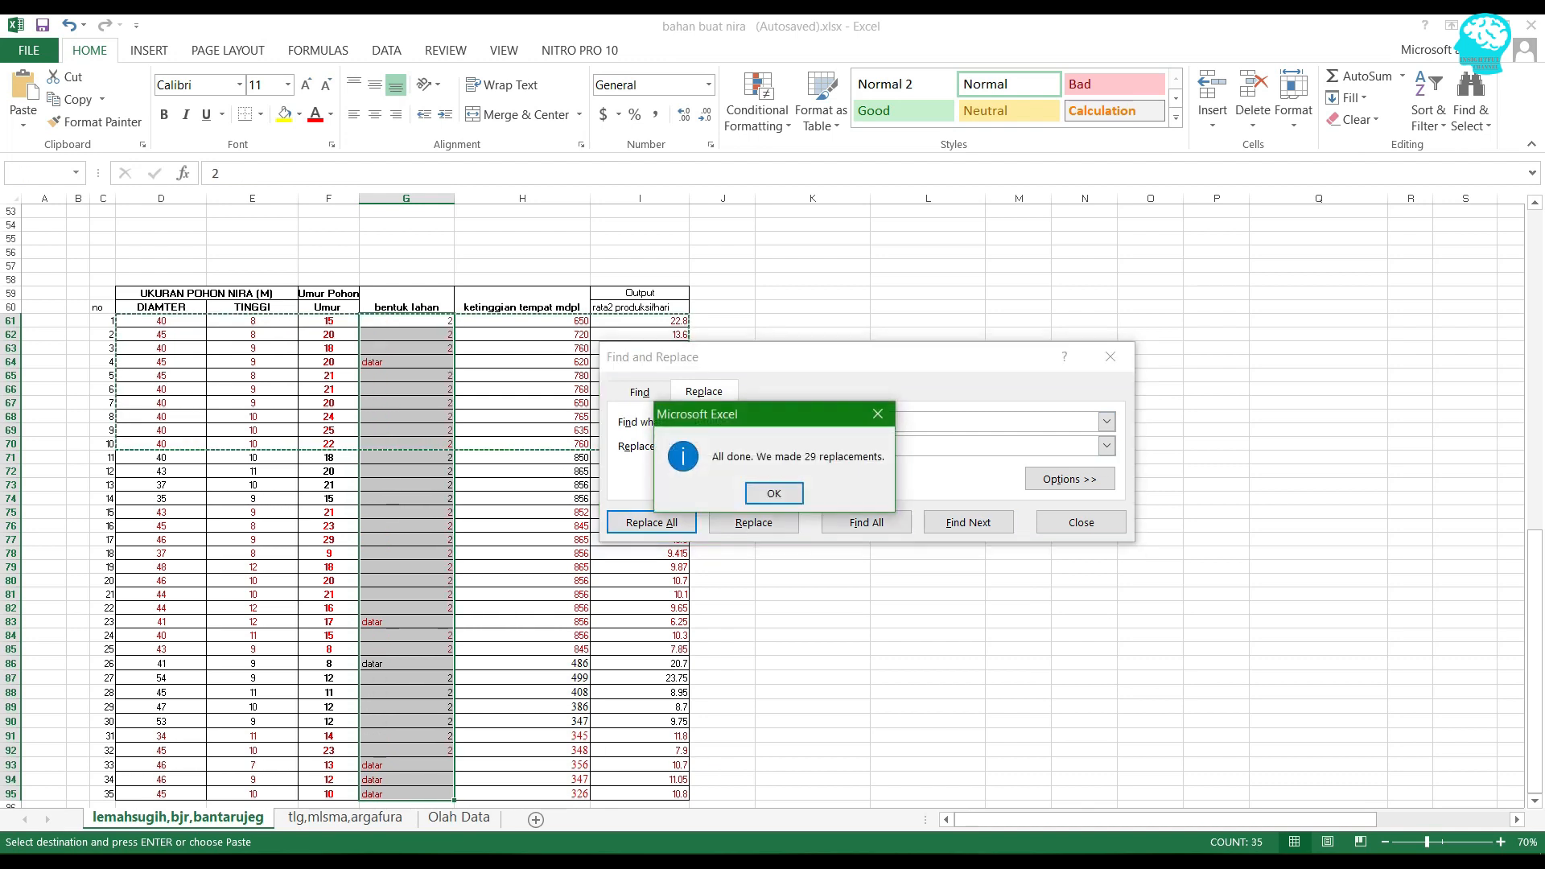
- Replace every "datar" with 1 in the bentuk lahan cells G61:G95, and close the Find and Replace dialog
{"action": "key", "text": "Return"}
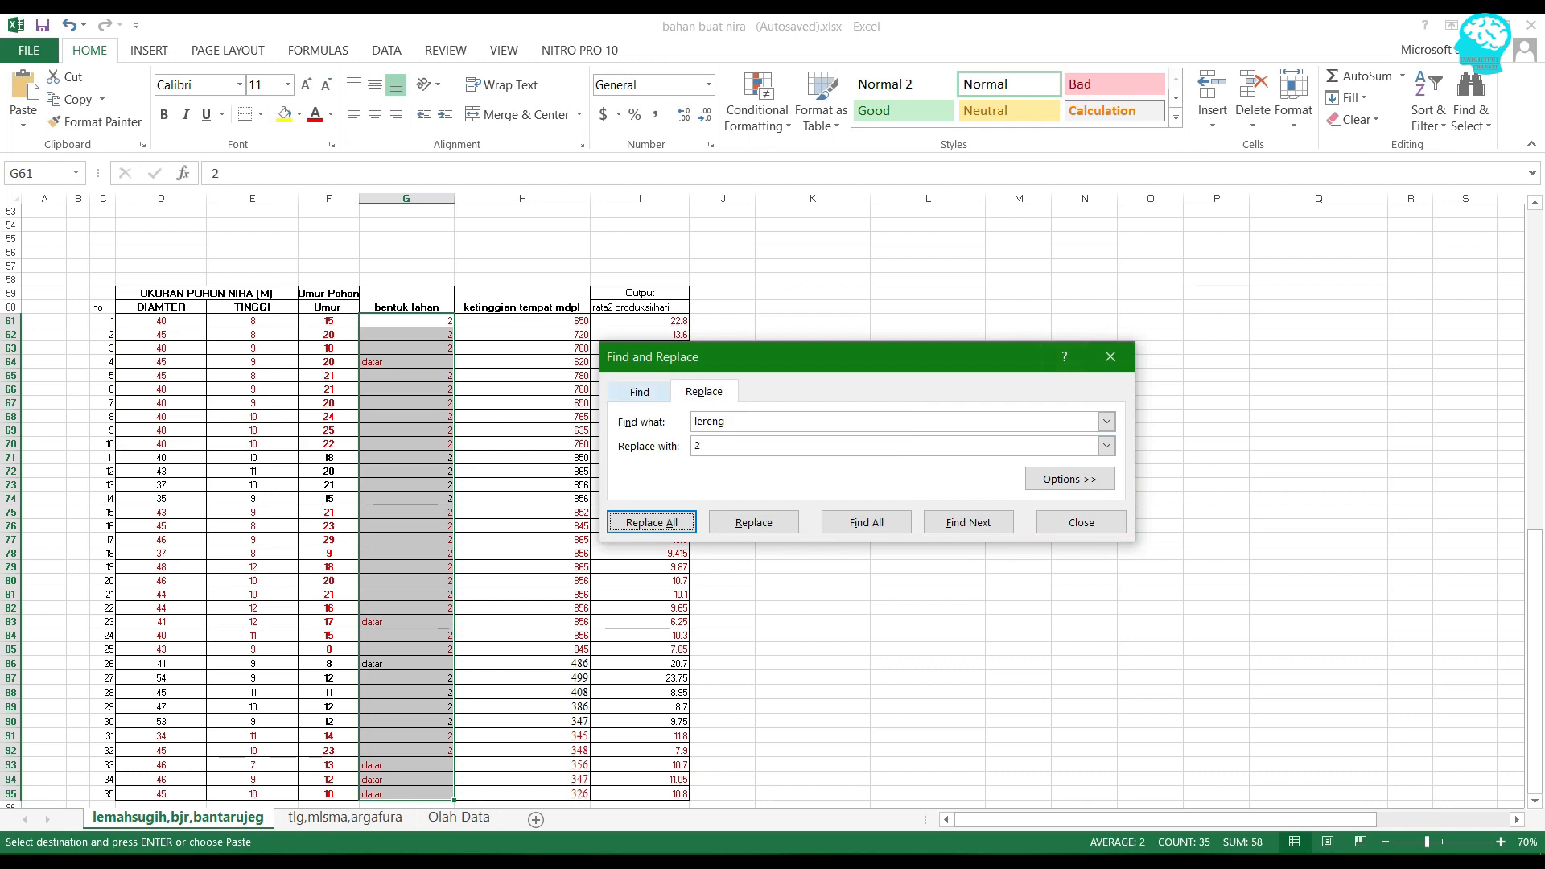
{"action": "key", "text": "alt+n"}
{"action": "type", "text": "datar"}
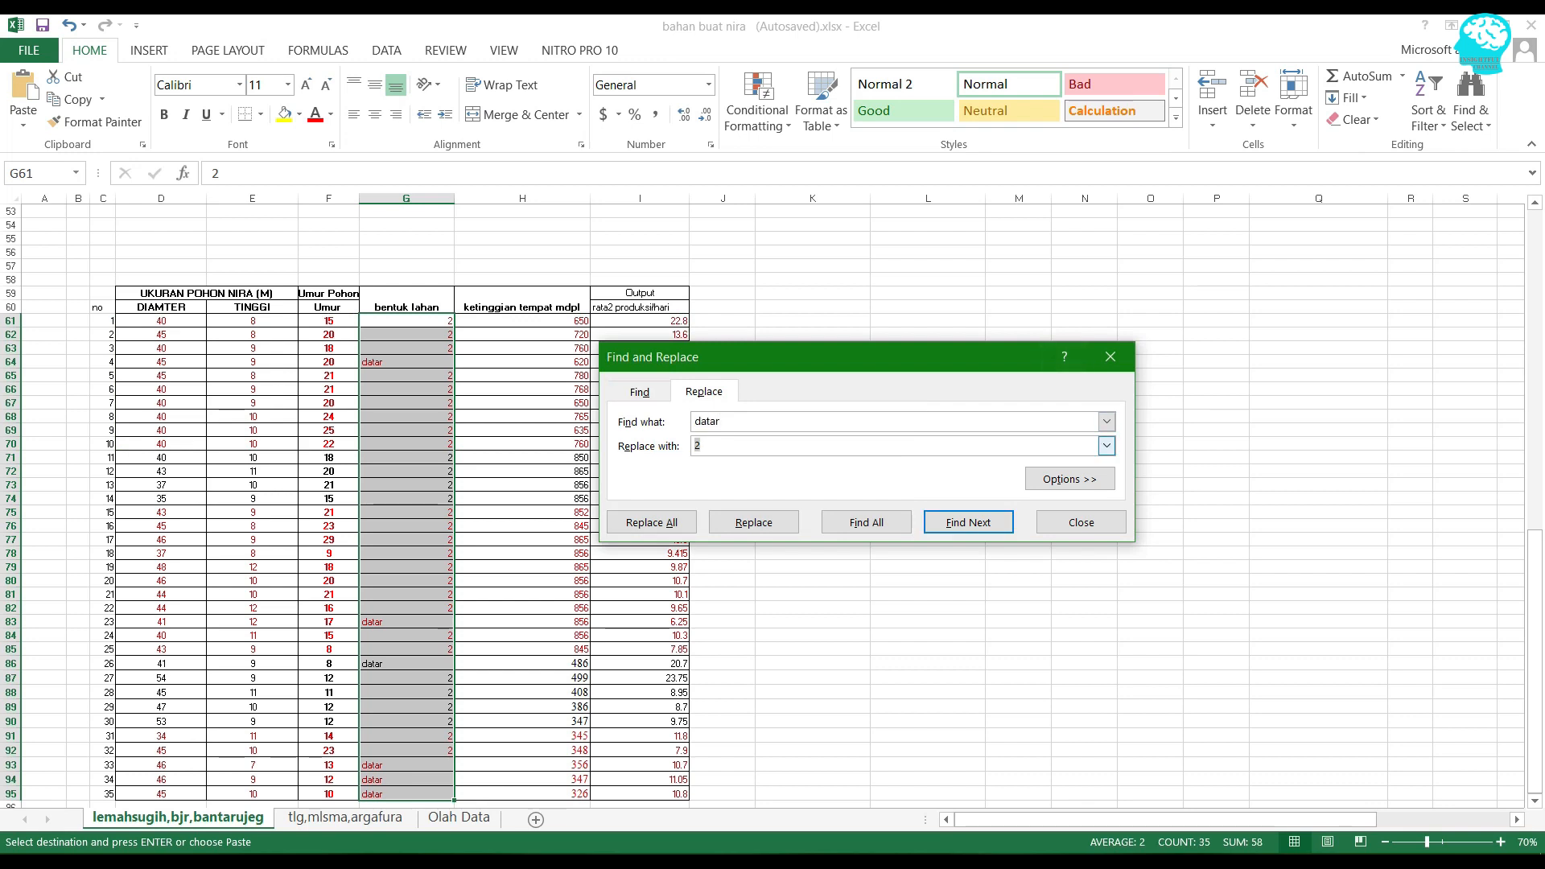
{"action": "type", "text": "1"}
{"action": "left_click", "coordinate": [651, 523]}
{"action": "key", "text": "Return"}
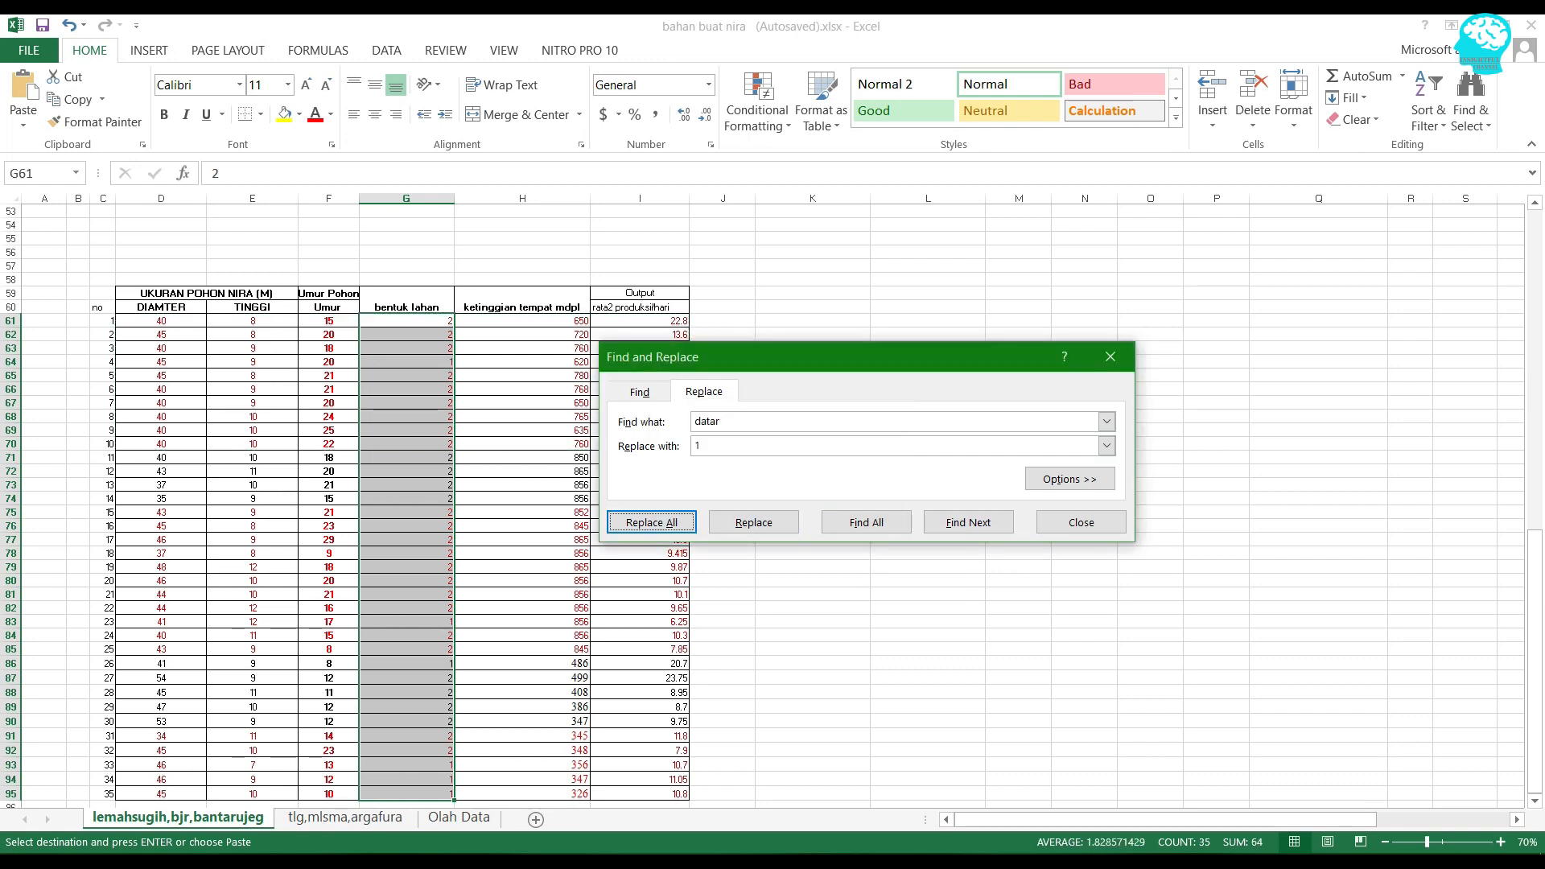
{"action": "left_click", "coordinate": [1111, 356]}
{"action": "left_click", "coordinate": [813, 430]}
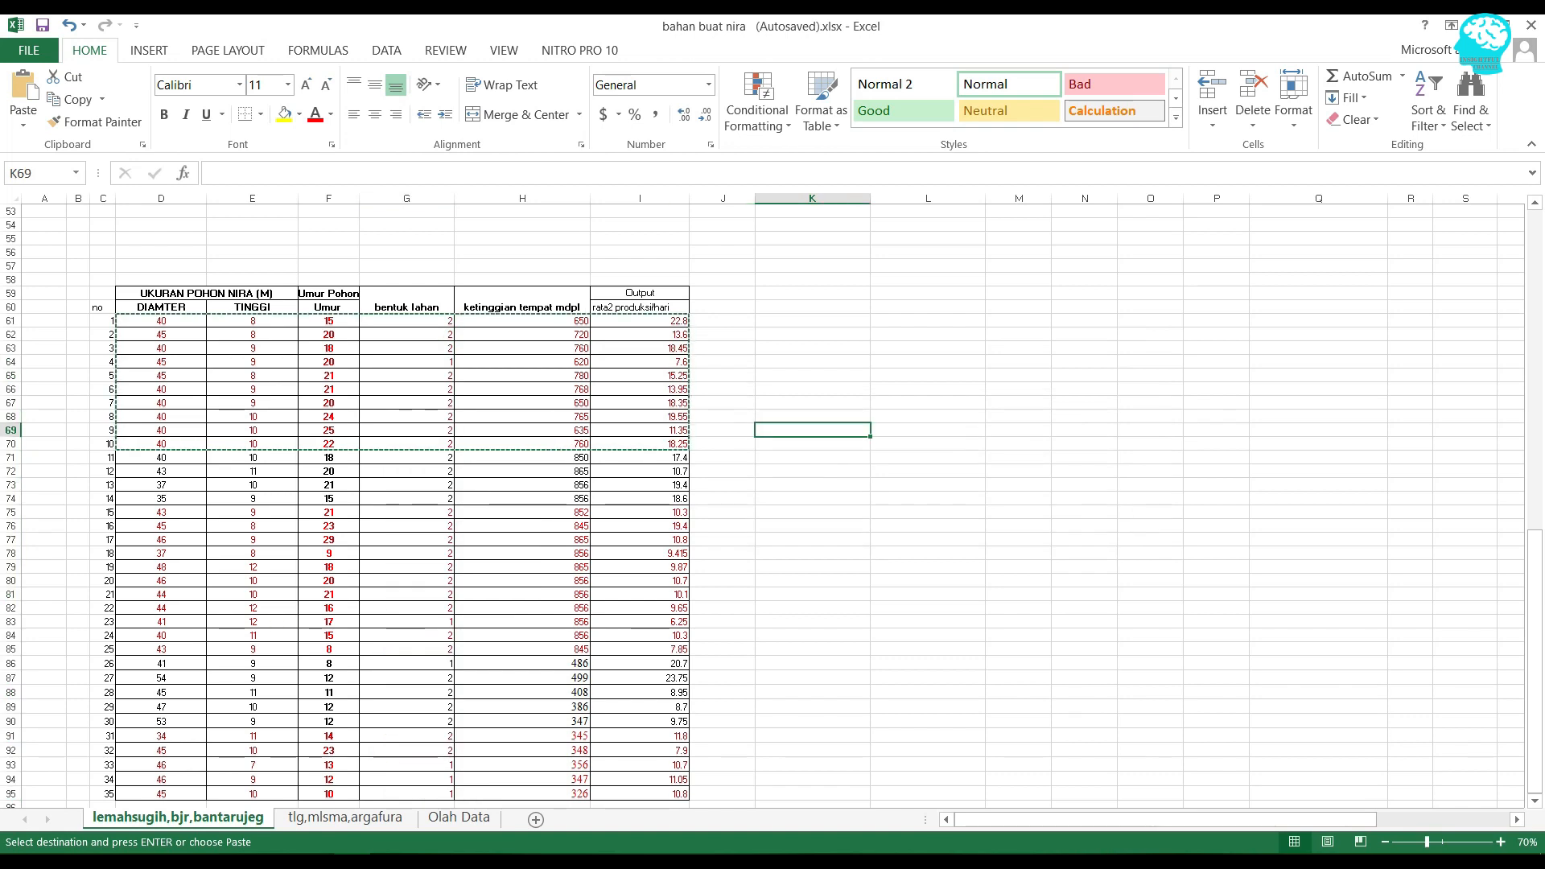
- Copy the recoded range D61:I70 and paste it over the existing text in the Notepad document
{"action": "scroll", "coordinate": [812, 430], "scroll_direction": "down", "scroll_amount": 2}
{"action": "left_click", "coordinate": [640, 430]}
{"action": "scroll", "coordinate": [640, 430], "scroll_direction": "up", "scroll_amount": 1}
{"action": "left_click", "coordinate": [161, 307]}
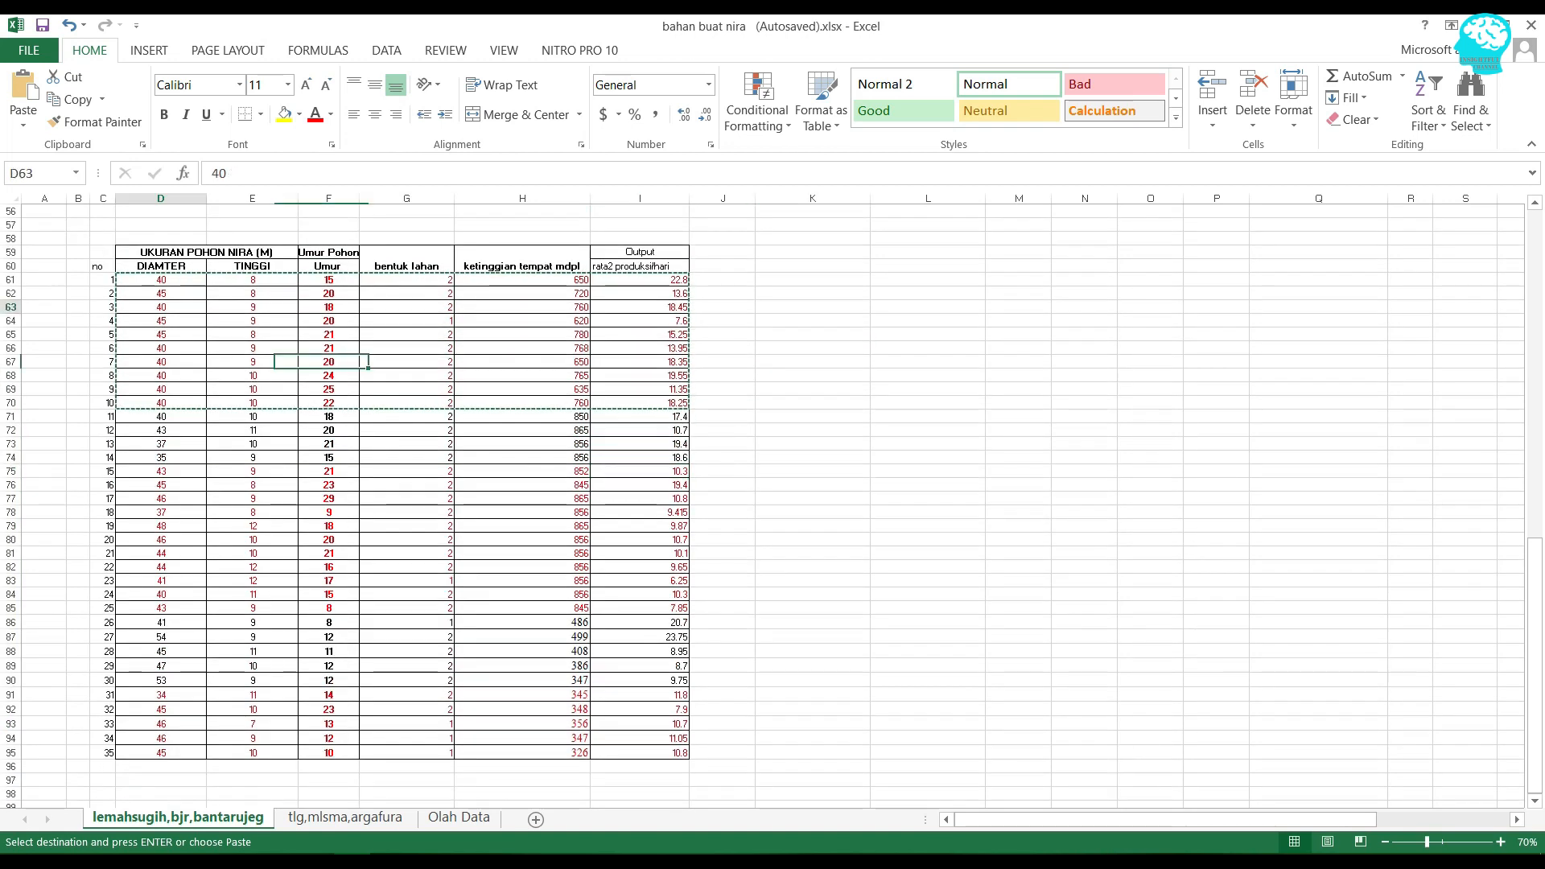
{"action": "left_click_drag", "start_coordinate": [161, 280], "coordinate": [640, 403]}
{"action": "key", "text": "ctrl+c"}
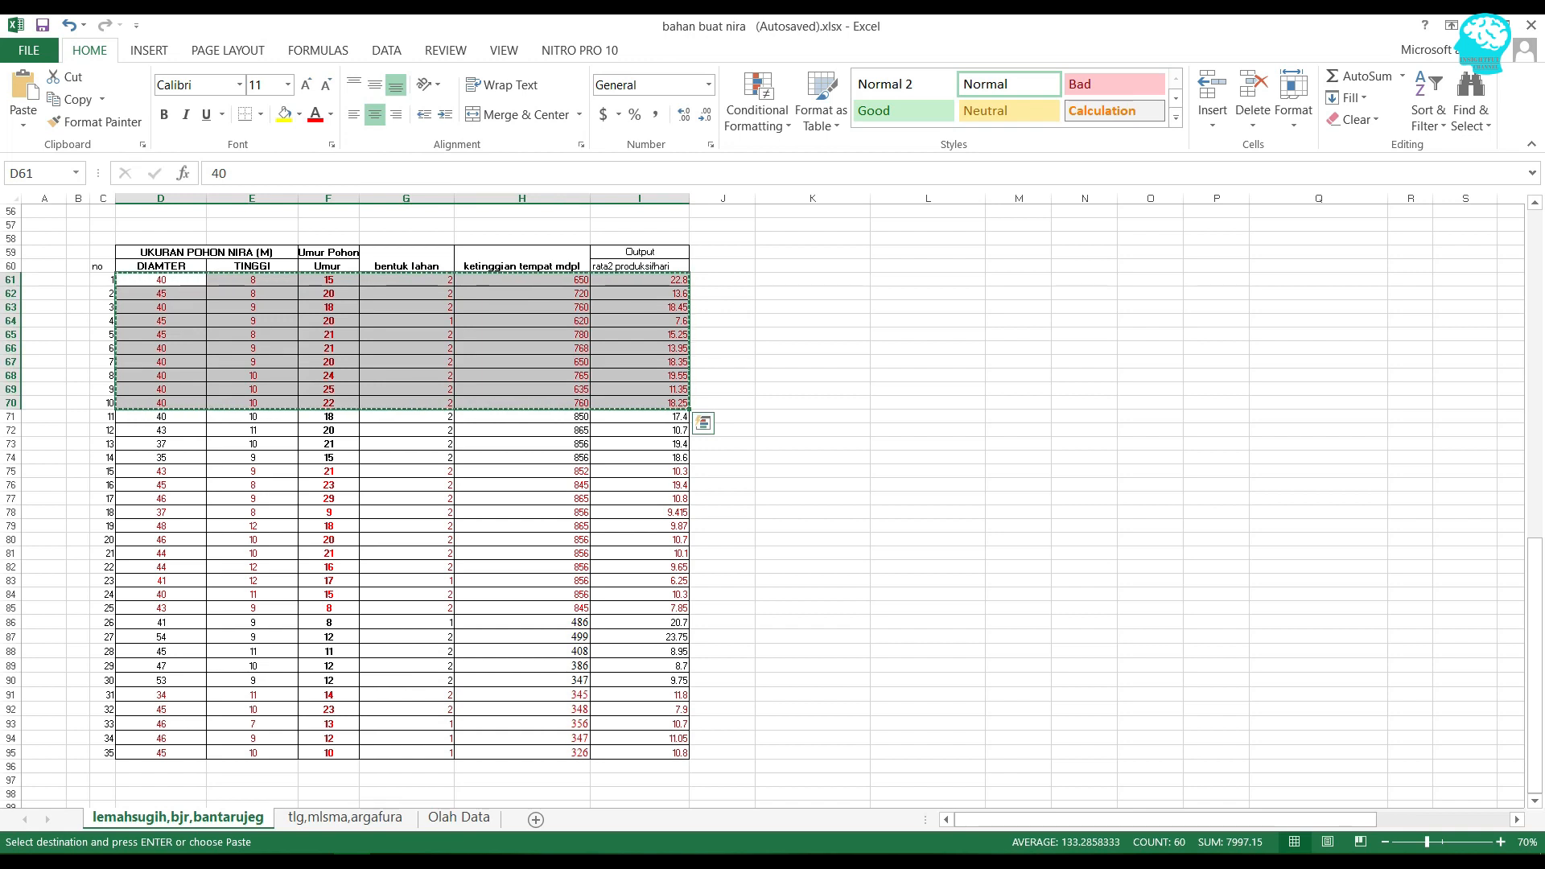
{"action": "key", "text": "alt+Tab"}
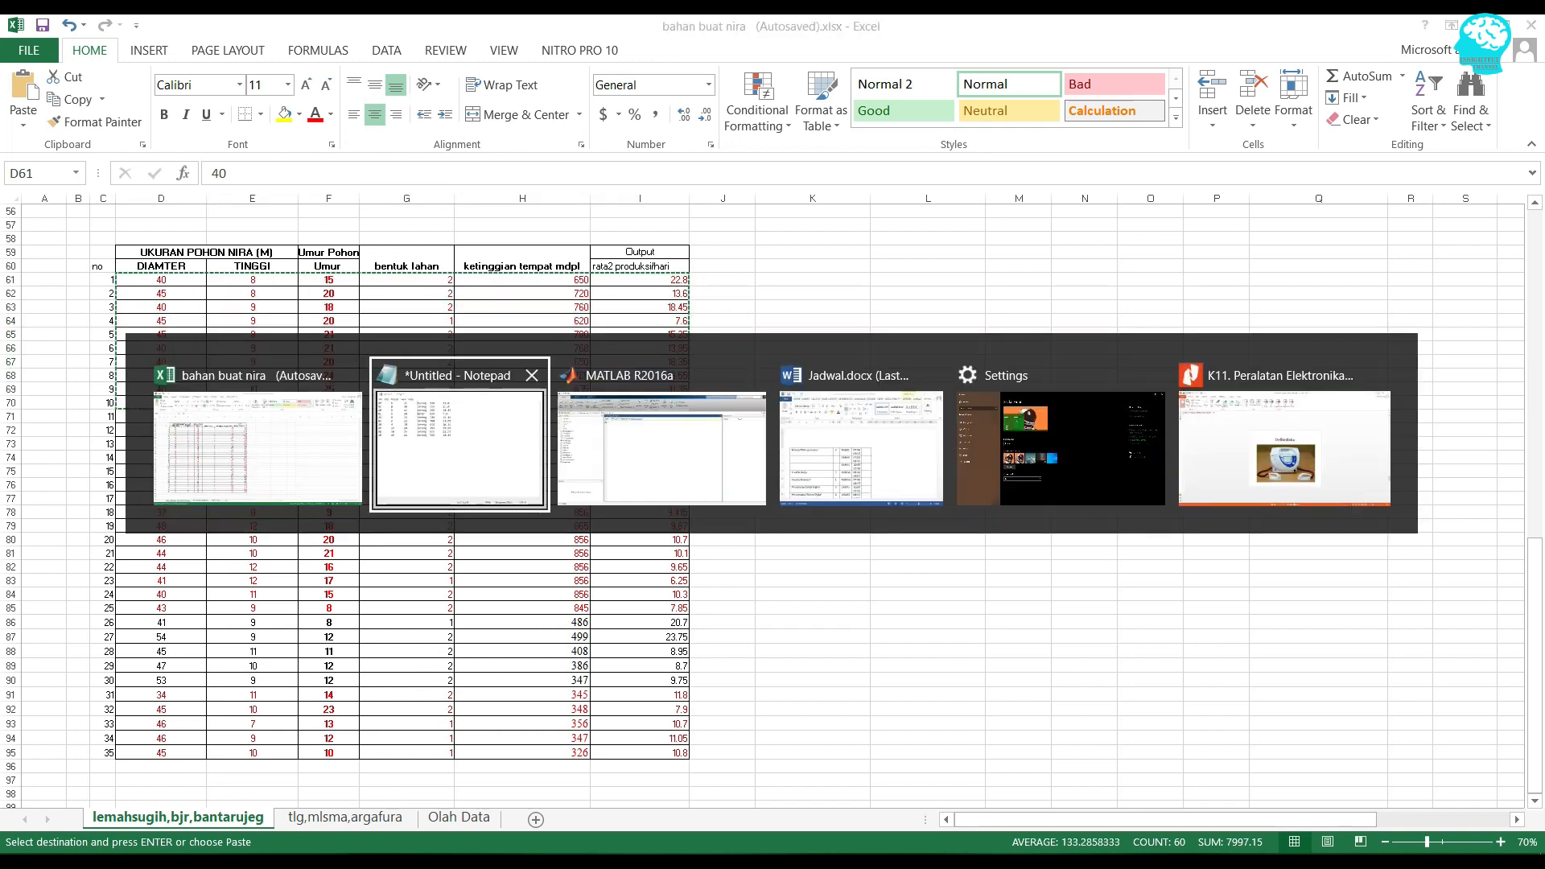
{"action": "left_click_drag", "start_coordinate": [1072, 349], "coordinate": [708, 191]}
{"action": "key", "text": "ctrl+v"}
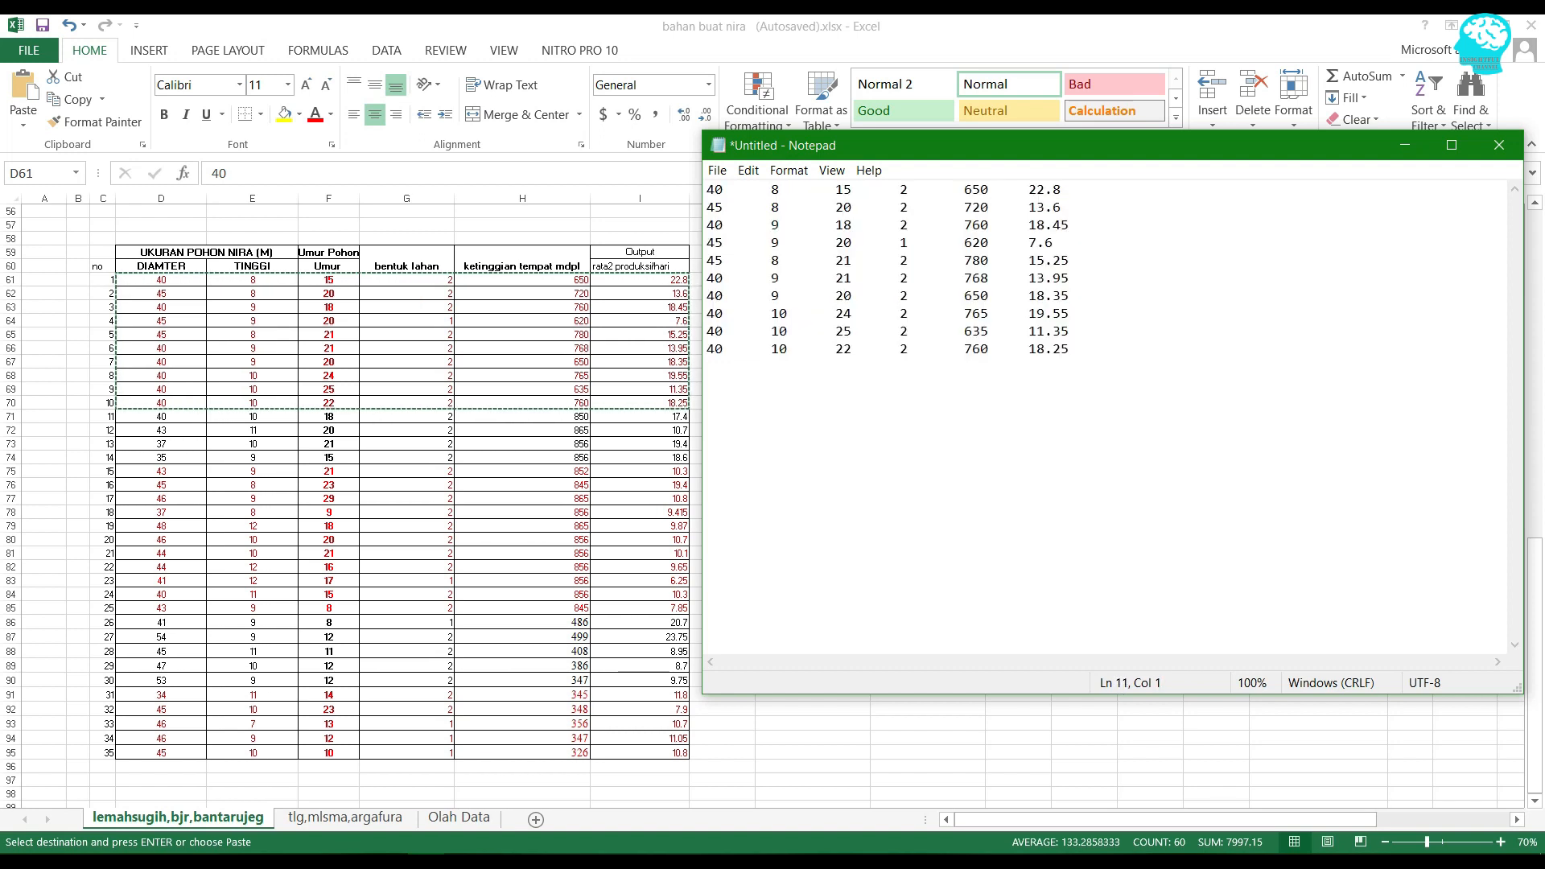
- Copy D75:I85 from the Excel table and append it below the existing rows in Notepad
{"action": "key", "text": "alt+Tab"}
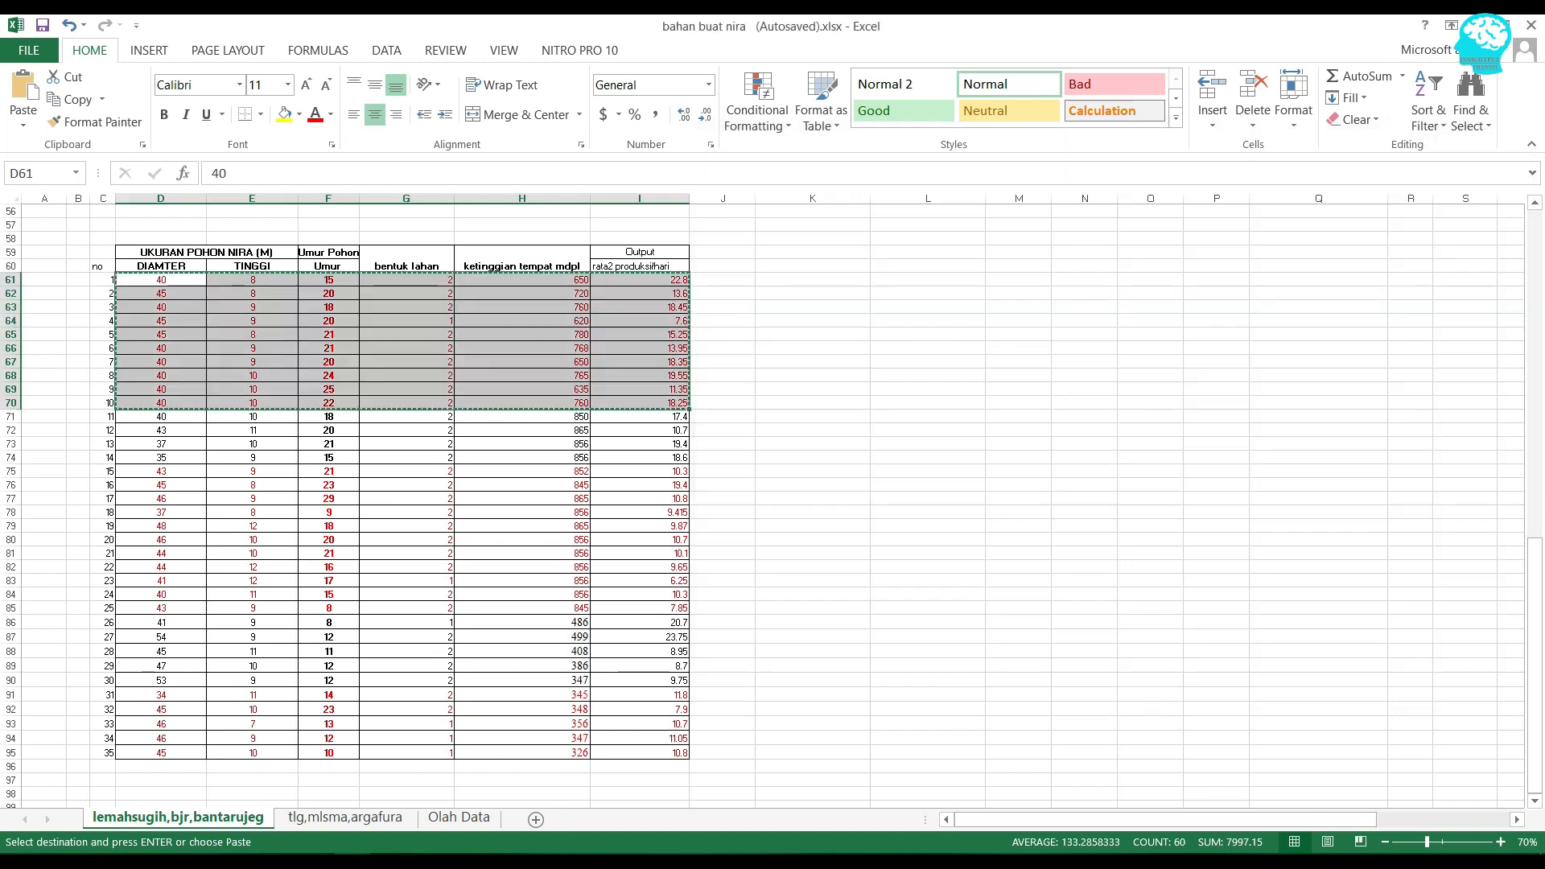
{"action": "left_click_drag", "start_coordinate": [161, 471], "coordinate": [682, 609]}
{"action": "key", "text": "ctrl+c"}
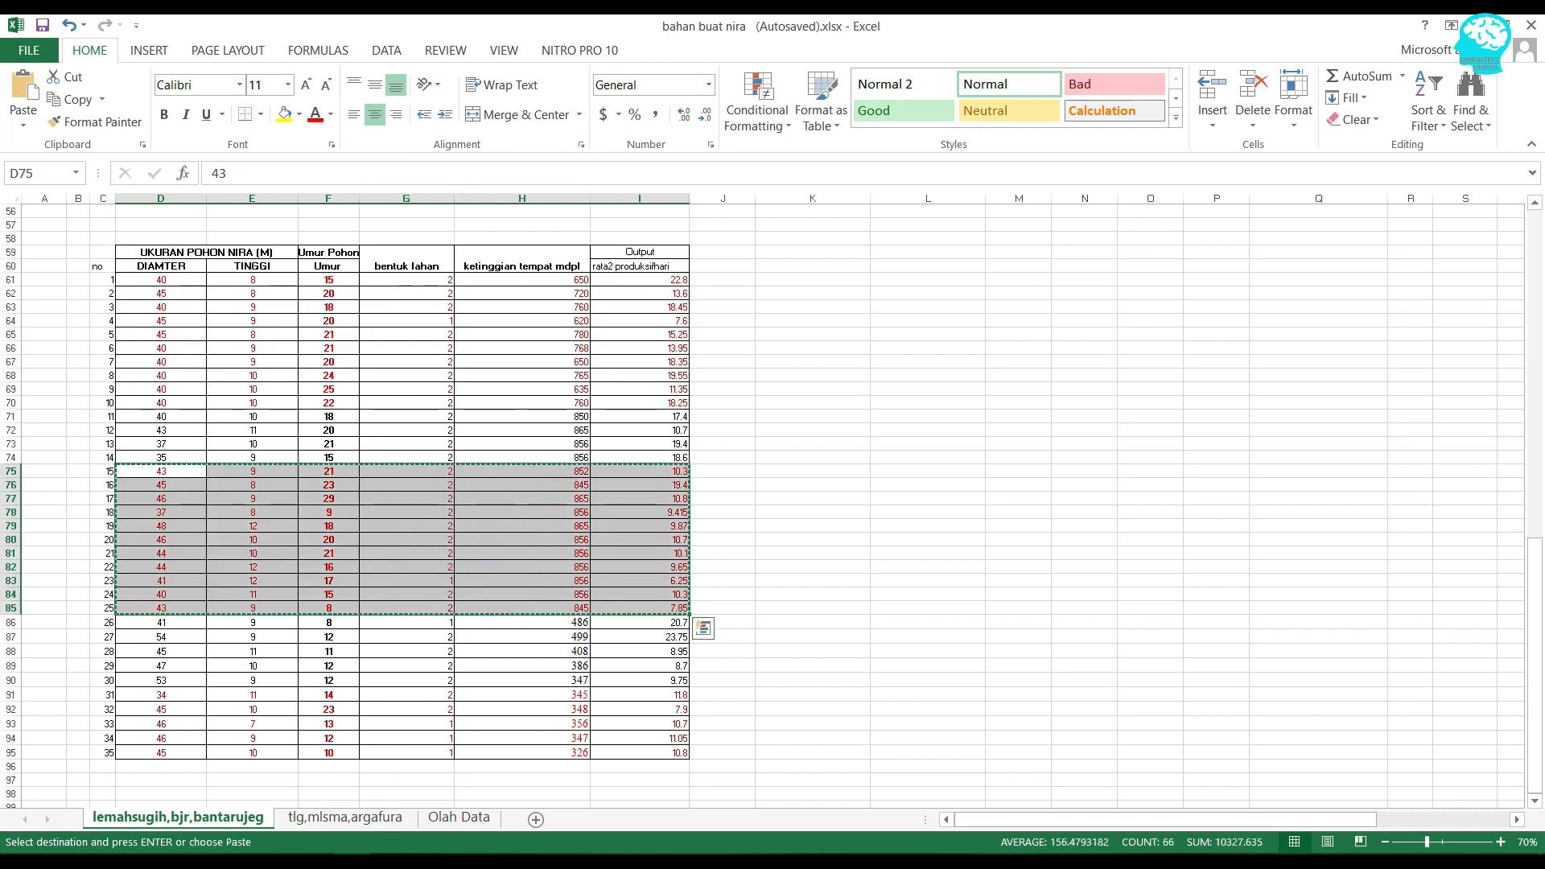
{"action": "key", "text": "alt+Tab"}
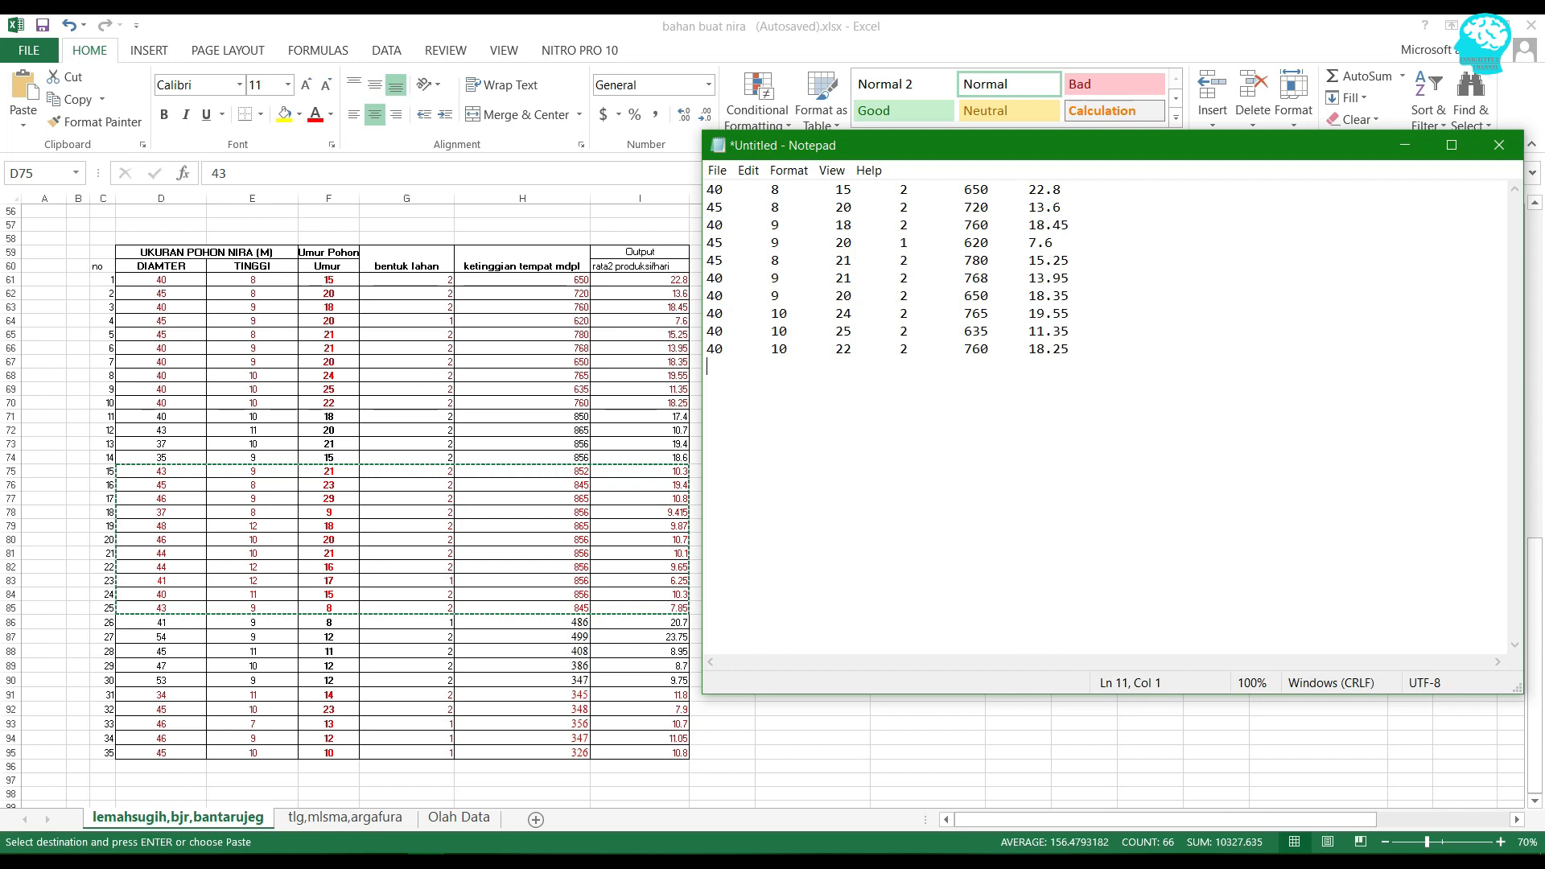
{"action": "key", "text": "ctrl+v"}
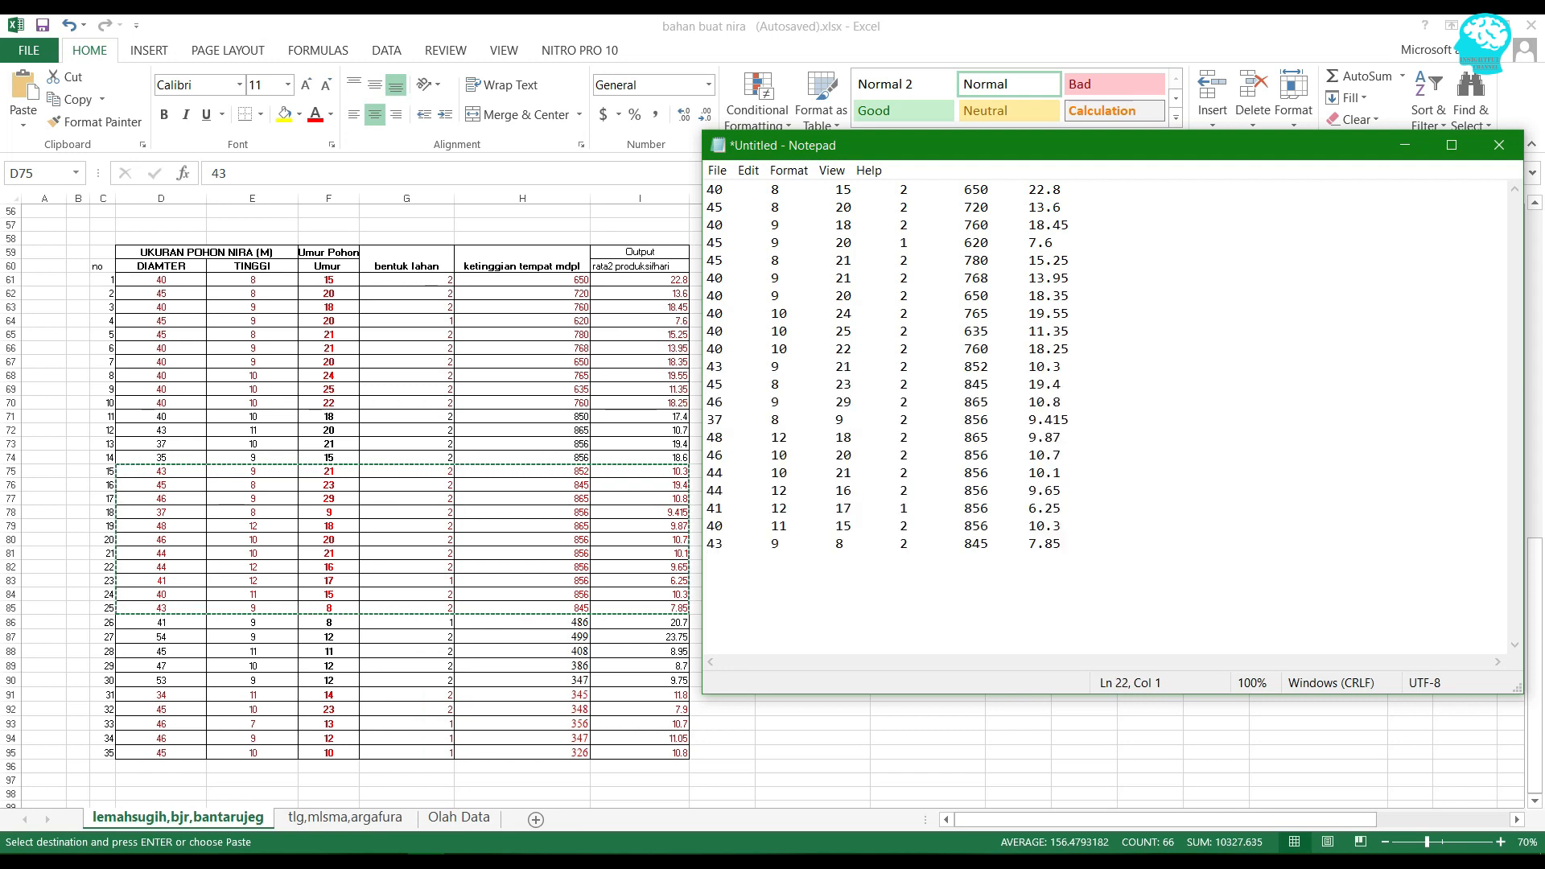
- Copy D91:I95 from the Excel table and append it as the last rows in Notepad
{"action": "key", "text": "alt+Tab"}
{"action": "scroll", "coordinate": [402, 483], "scroll_direction": "down", "scroll_amount": 2}
{"action": "left_click_drag", "start_coordinate": [161, 613], "coordinate": [643, 671]}
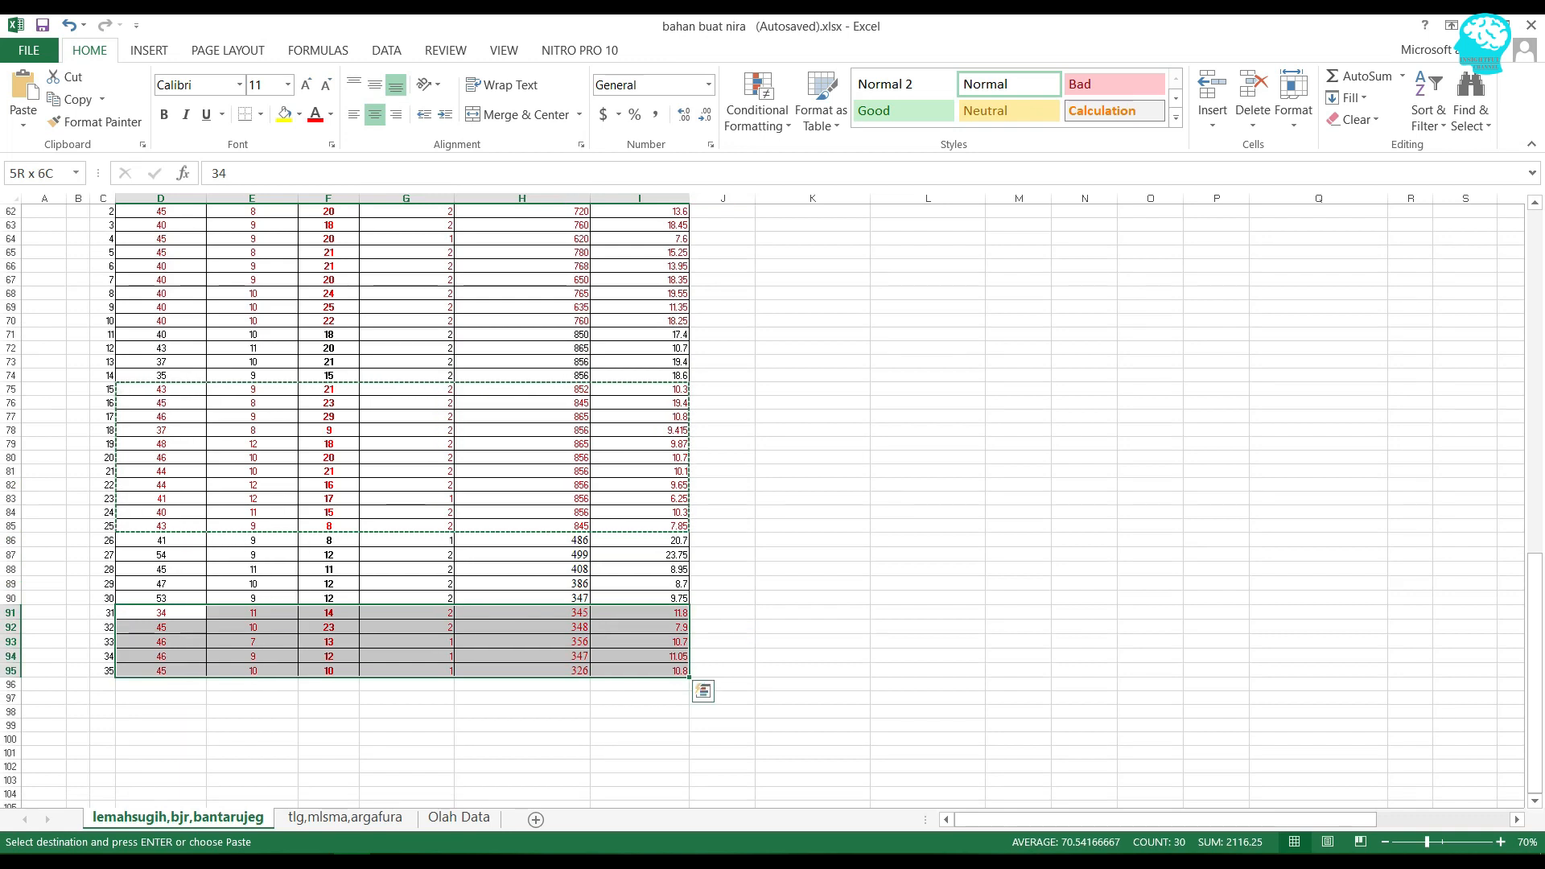
{"action": "key", "text": "ctrl+c"}
{"action": "key", "text": "alt+Tab"}
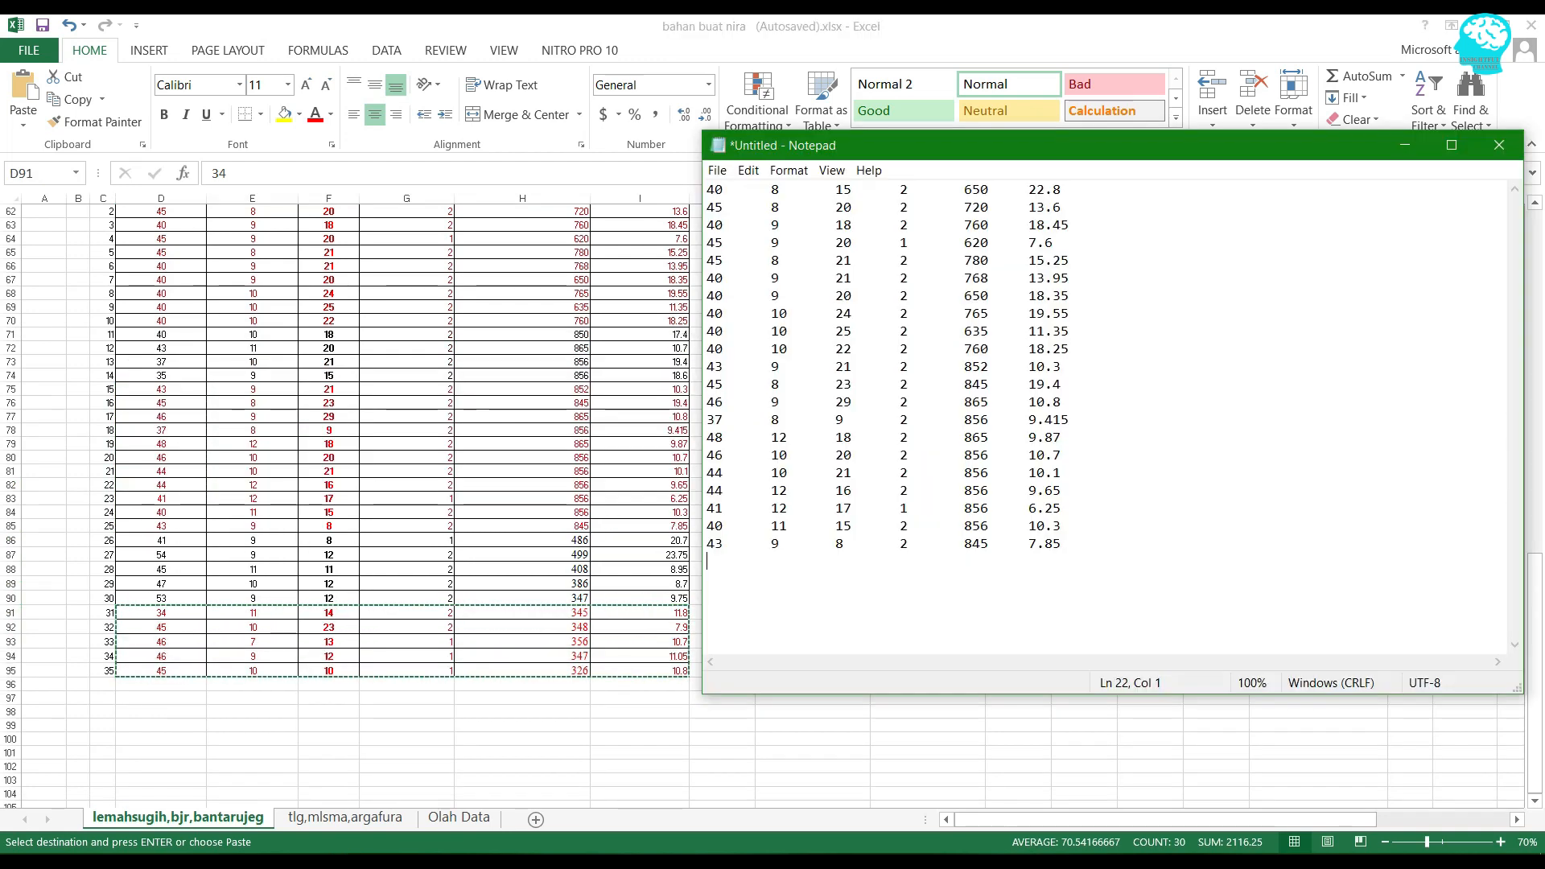
{"action": "key", "text": "ctrl+v"}
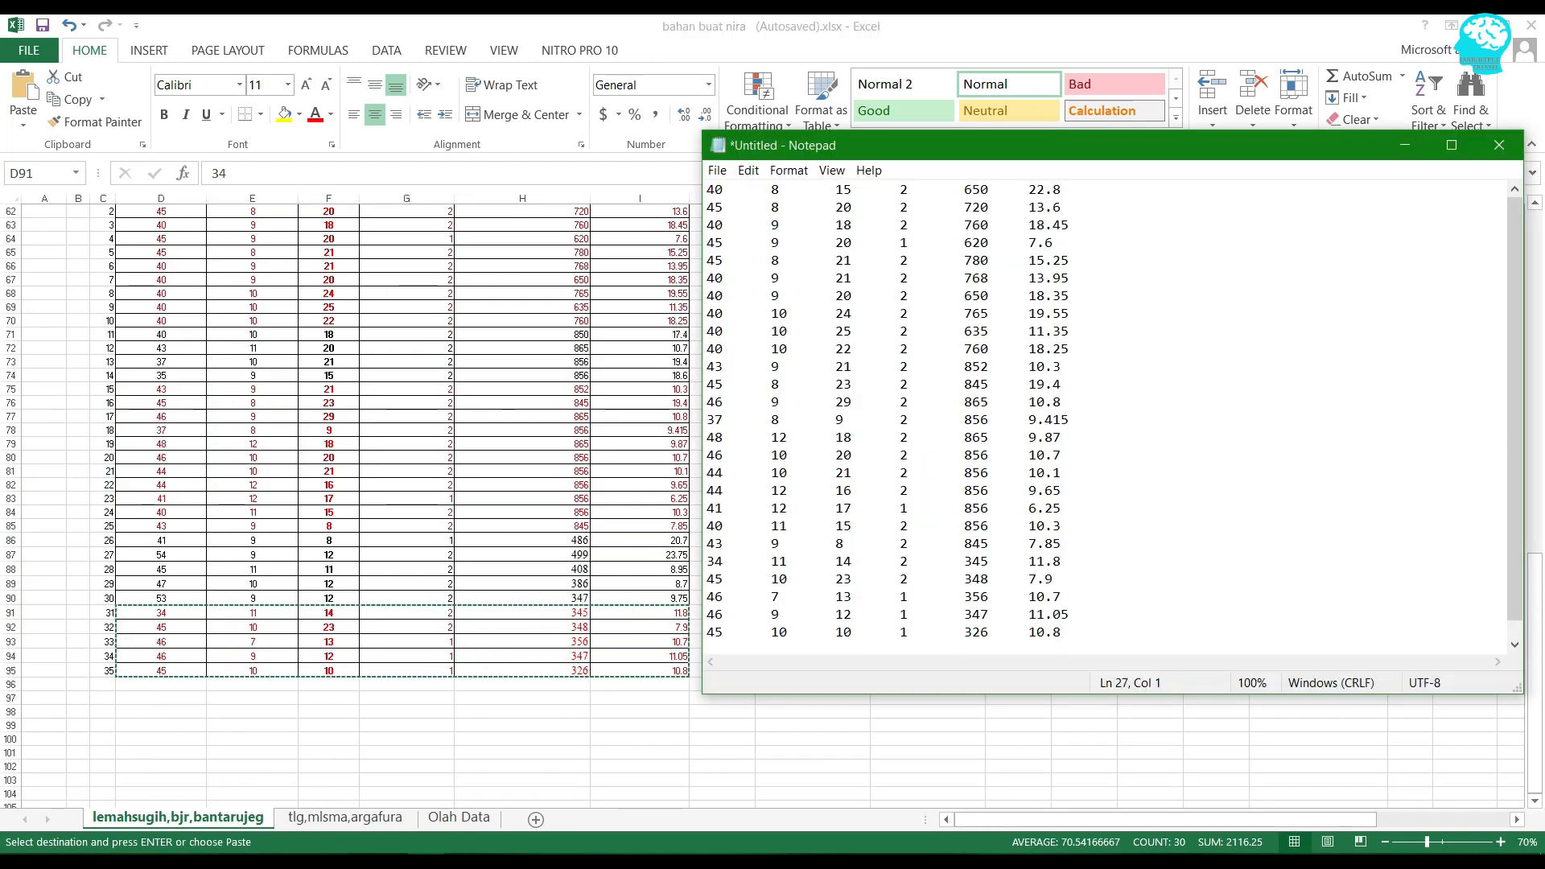
- Examine the input columns and the final output column of the pasted Notepad data
{"action": "left_click_drag", "start_coordinate": [711, 189], "coordinate": [1045, 508]}
{"action": "left_click", "coordinate": [780, 278]}
{"action": "left_click_drag", "start_coordinate": [708, 190], "coordinate": [724, 207]}
{"action": "left_click", "coordinate": [852, 208]}
{"action": "left_click_drag", "start_coordinate": [1028, 190], "coordinate": [1045, 207]}
{"action": "left_click", "coordinate": [1053, 208]}
{"action": "left_click_drag", "start_coordinate": [1028, 190], "coordinate": [1035, 226]}
{"action": "left_click", "coordinate": [1043, 190]}
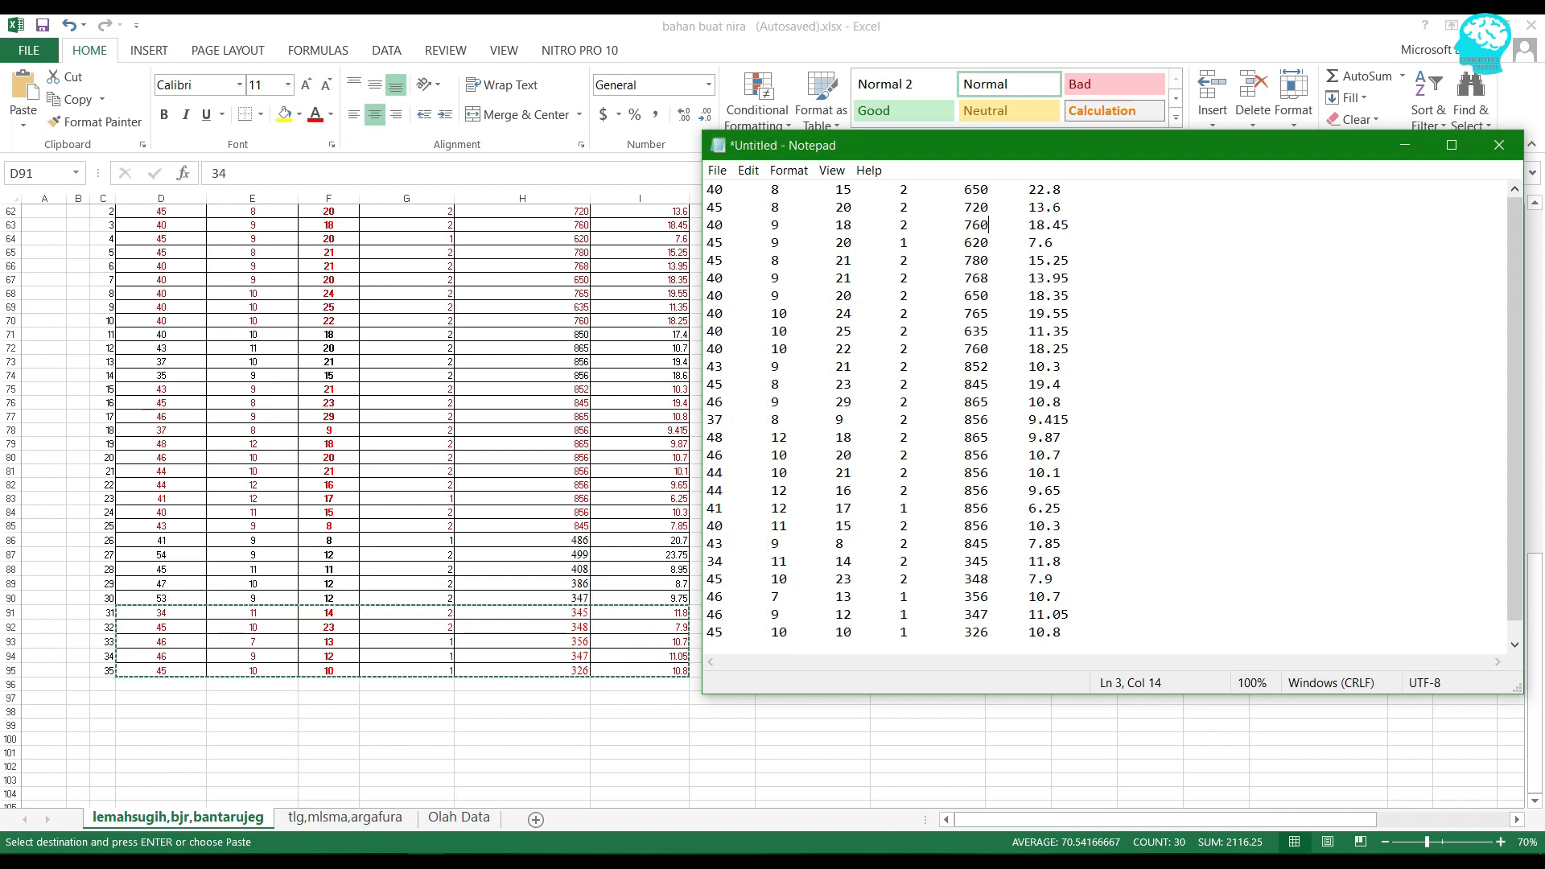
- Start saving the Notepad document, and create and open a new folder named "Olah data" on the MASTER (E:) drive
{"action": "left_click", "coordinate": [717, 171]}
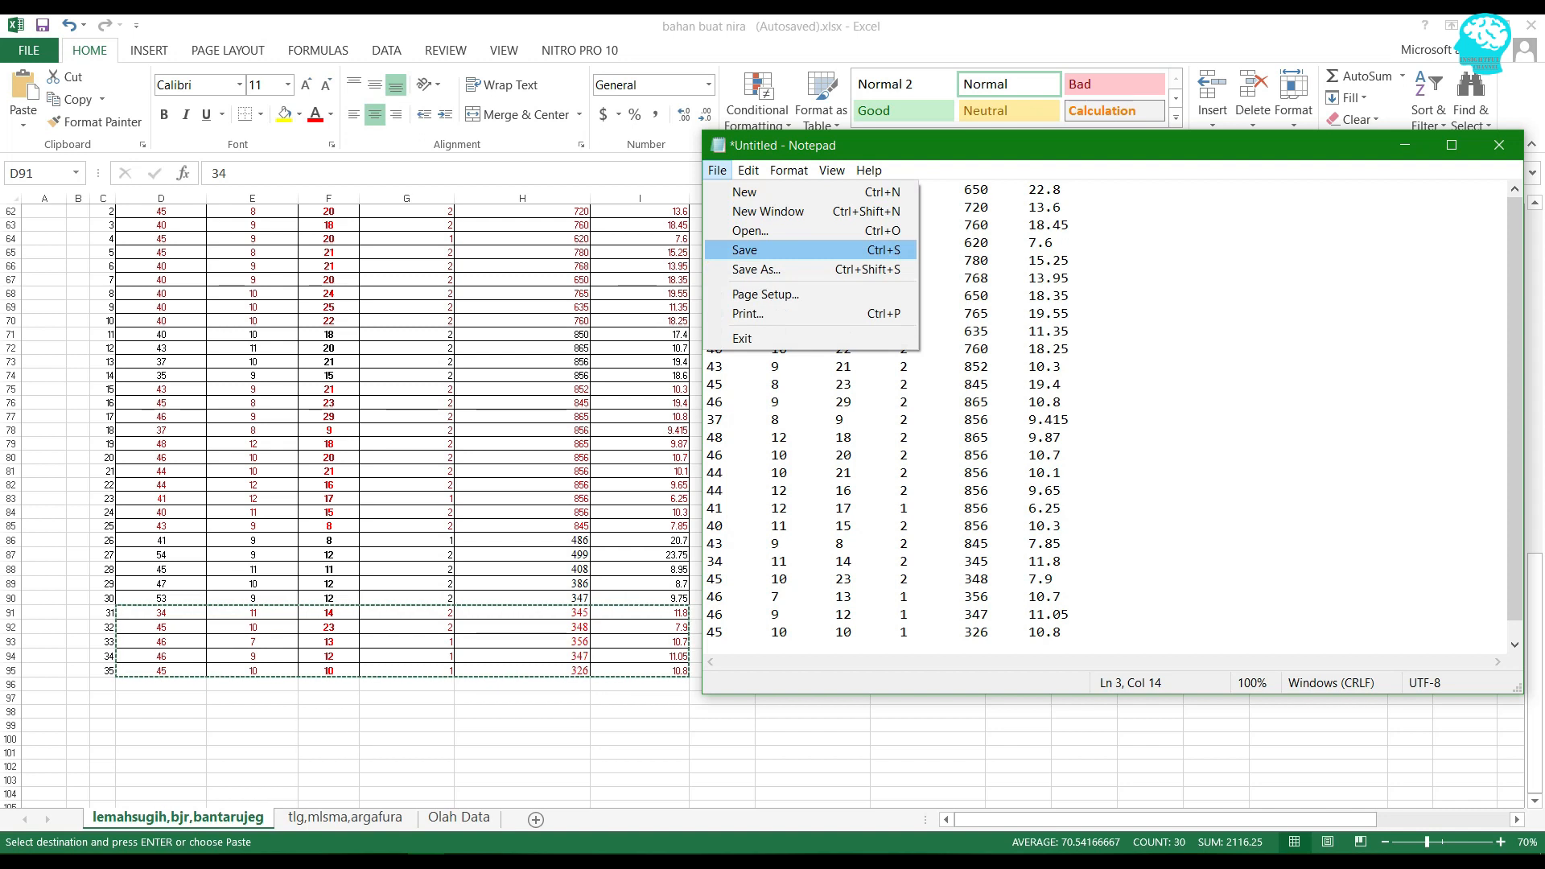
{"action": "left_click", "coordinate": [745, 250]}
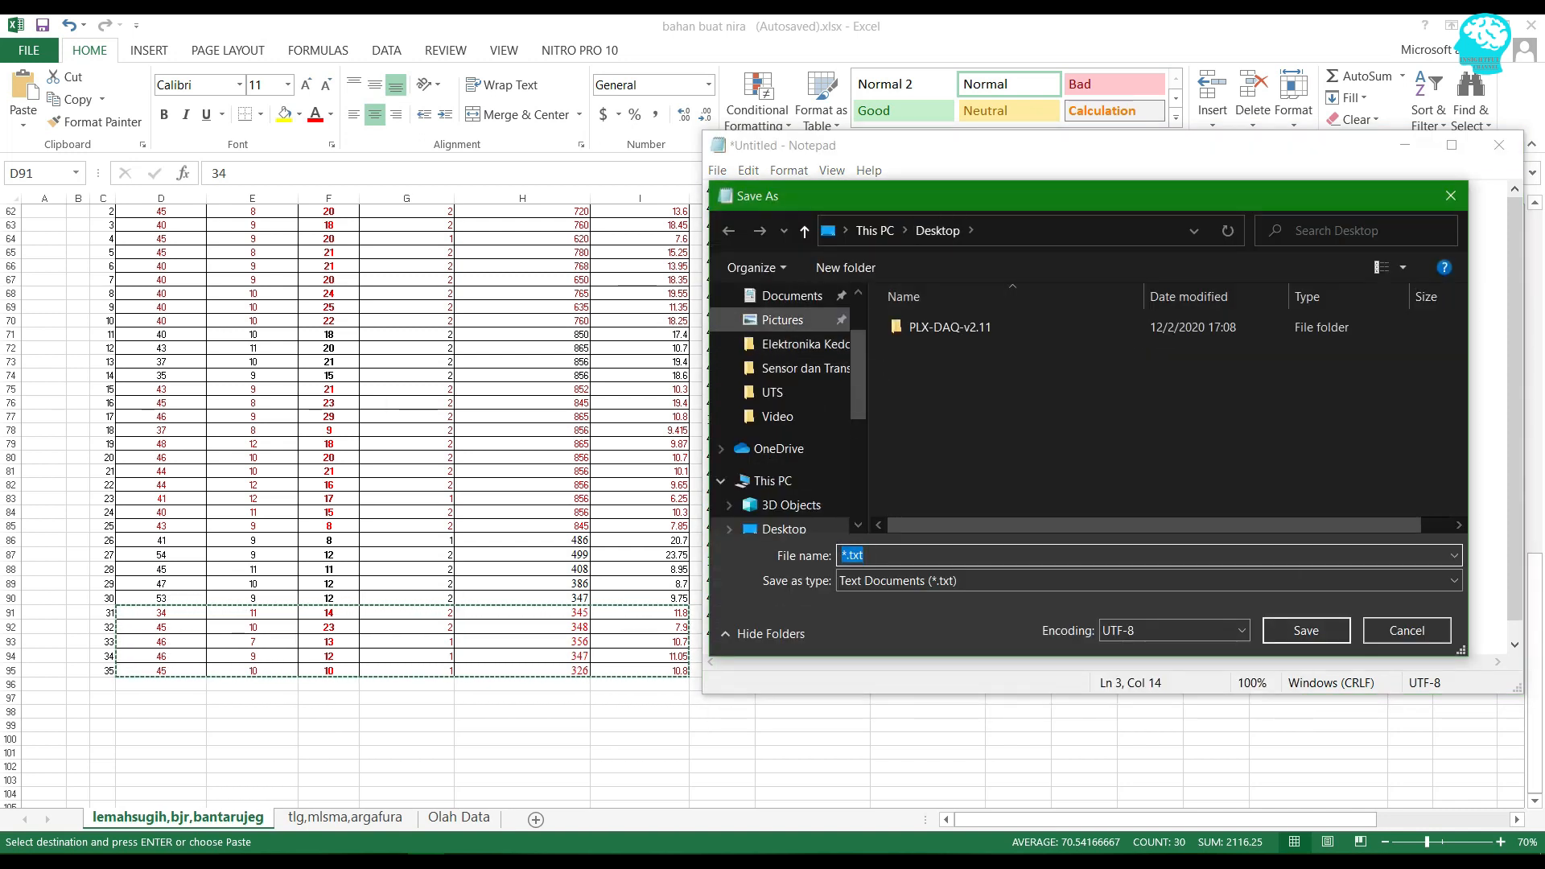
{"action": "scroll", "coordinate": [789, 410], "scroll_direction": "up", "scroll_amount": 1}
{"action": "scroll", "coordinate": [789, 411], "scroll_direction": "down", "scroll_amount": 3}
{"action": "scroll", "coordinate": [788, 483], "scroll_direction": "down", "scroll_amount": 2}
{"action": "left_click", "coordinate": [792, 513]}
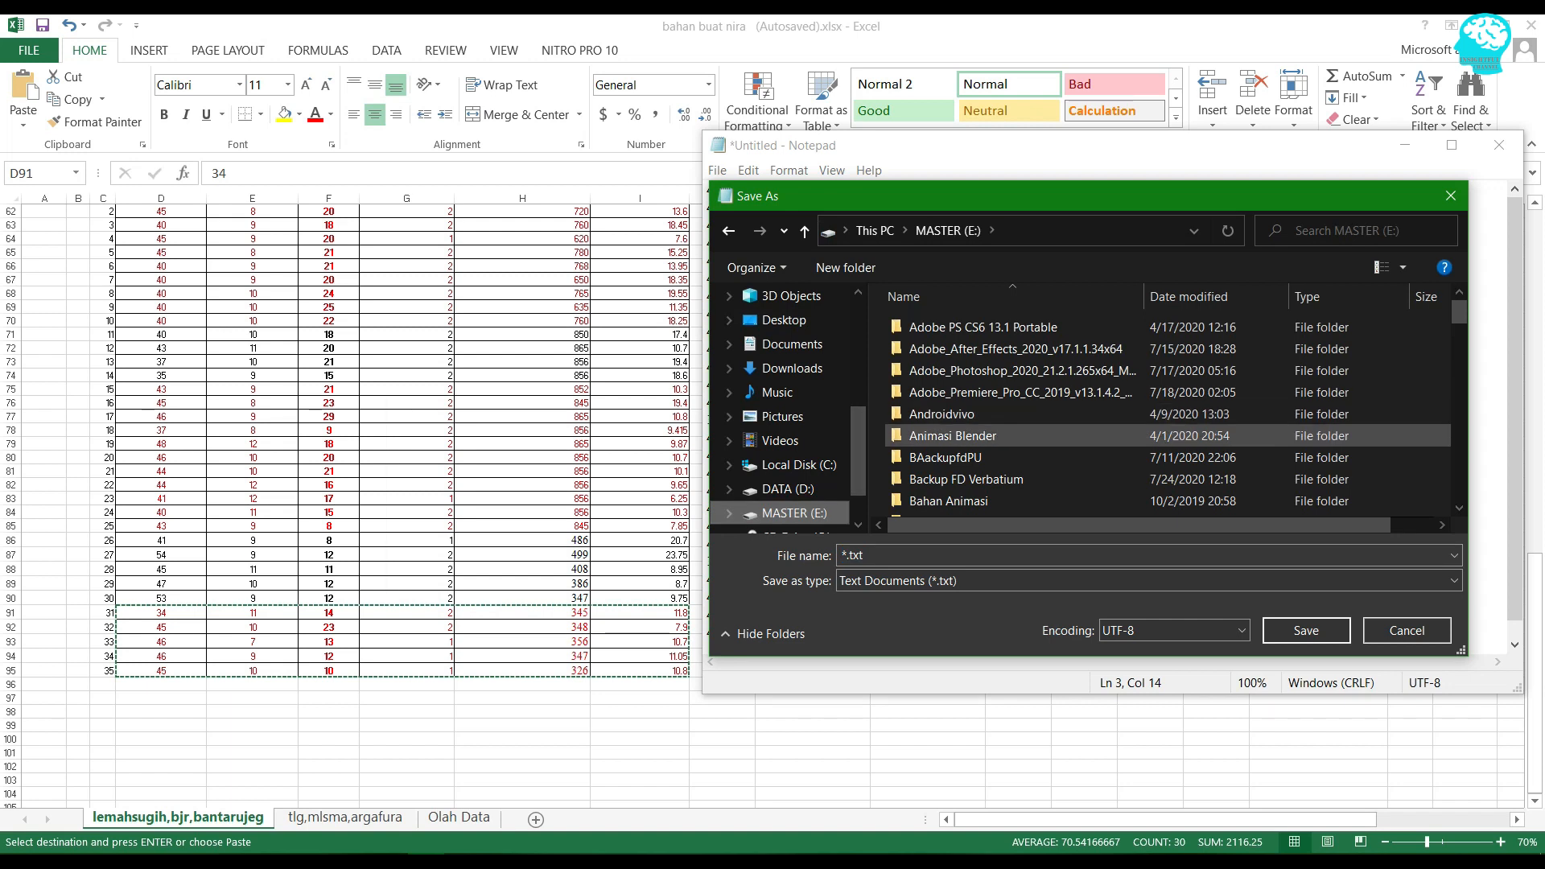
{"action": "key", "text": "ctrl+shift+n"}
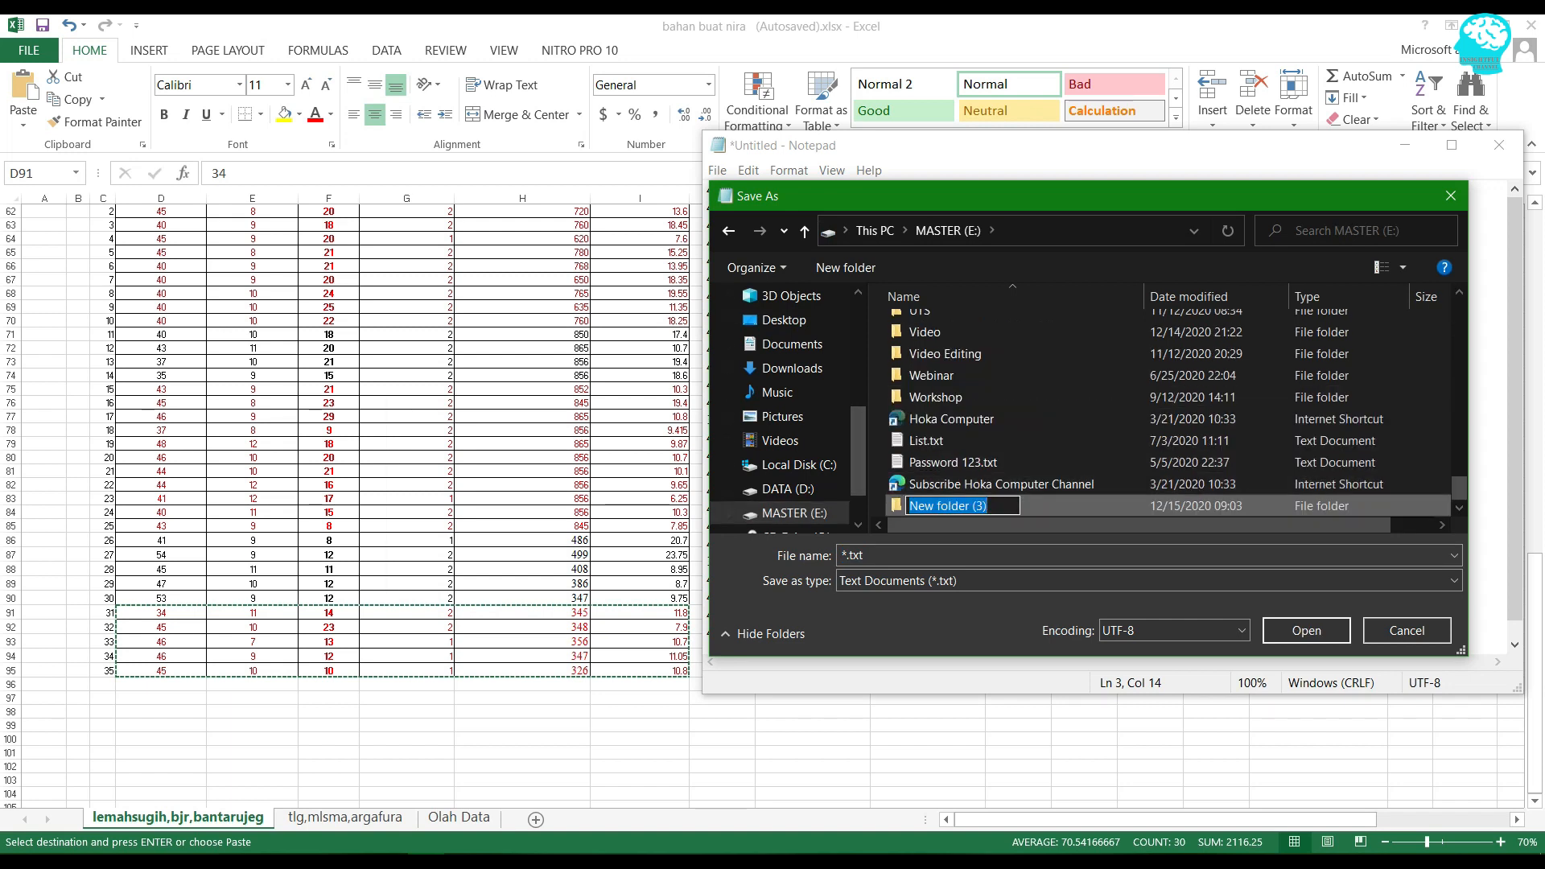
{"action": "type", "text": "Olah data"}
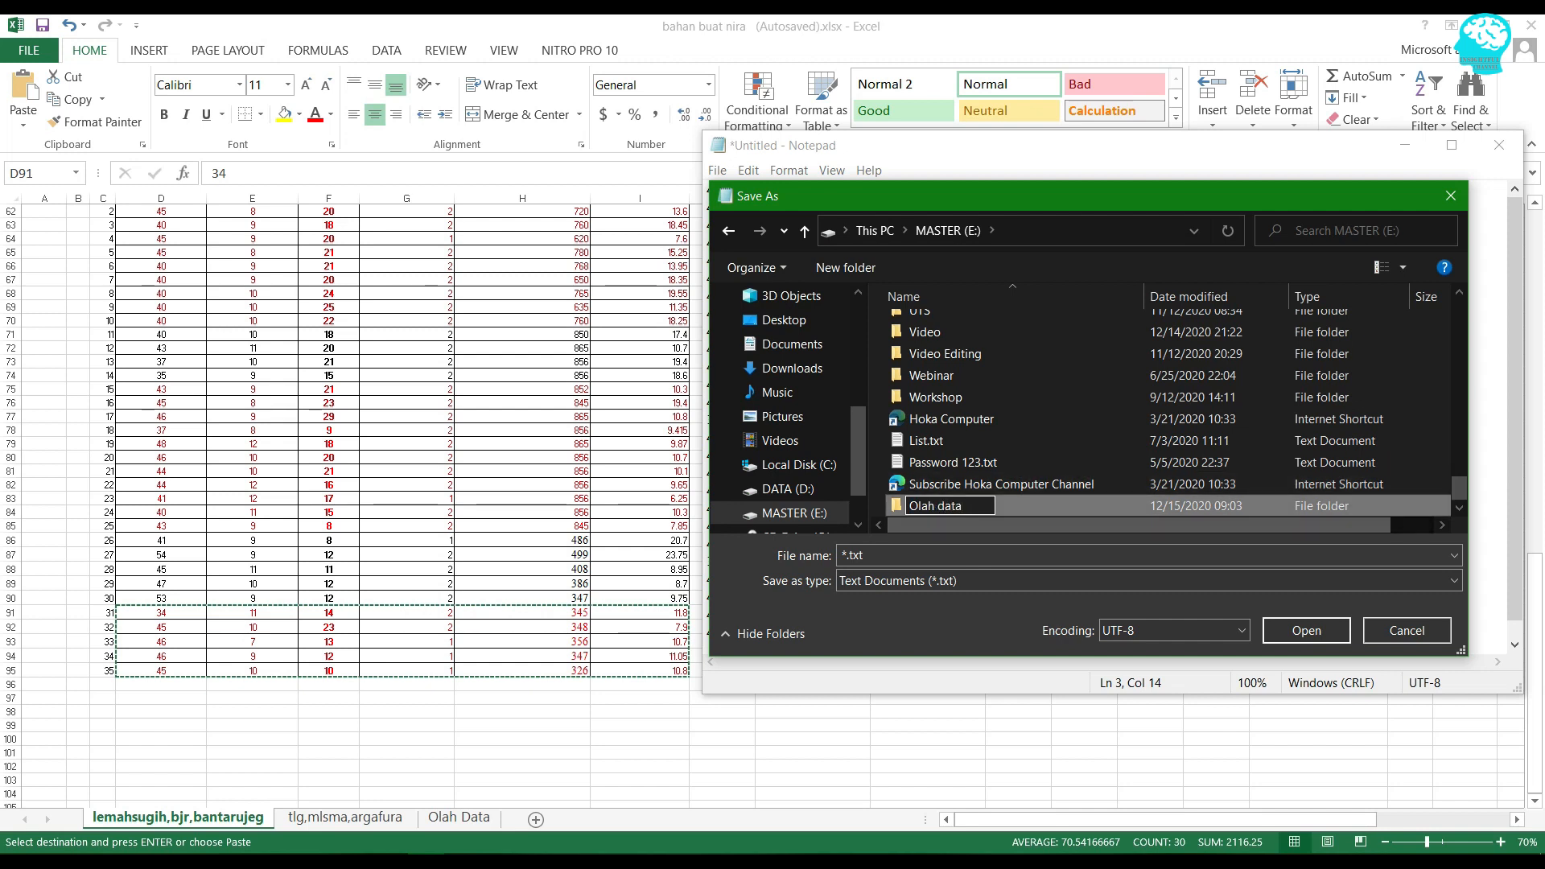
{"action": "key", "text": "Return"}
{"action": "key", "text": "Return"}
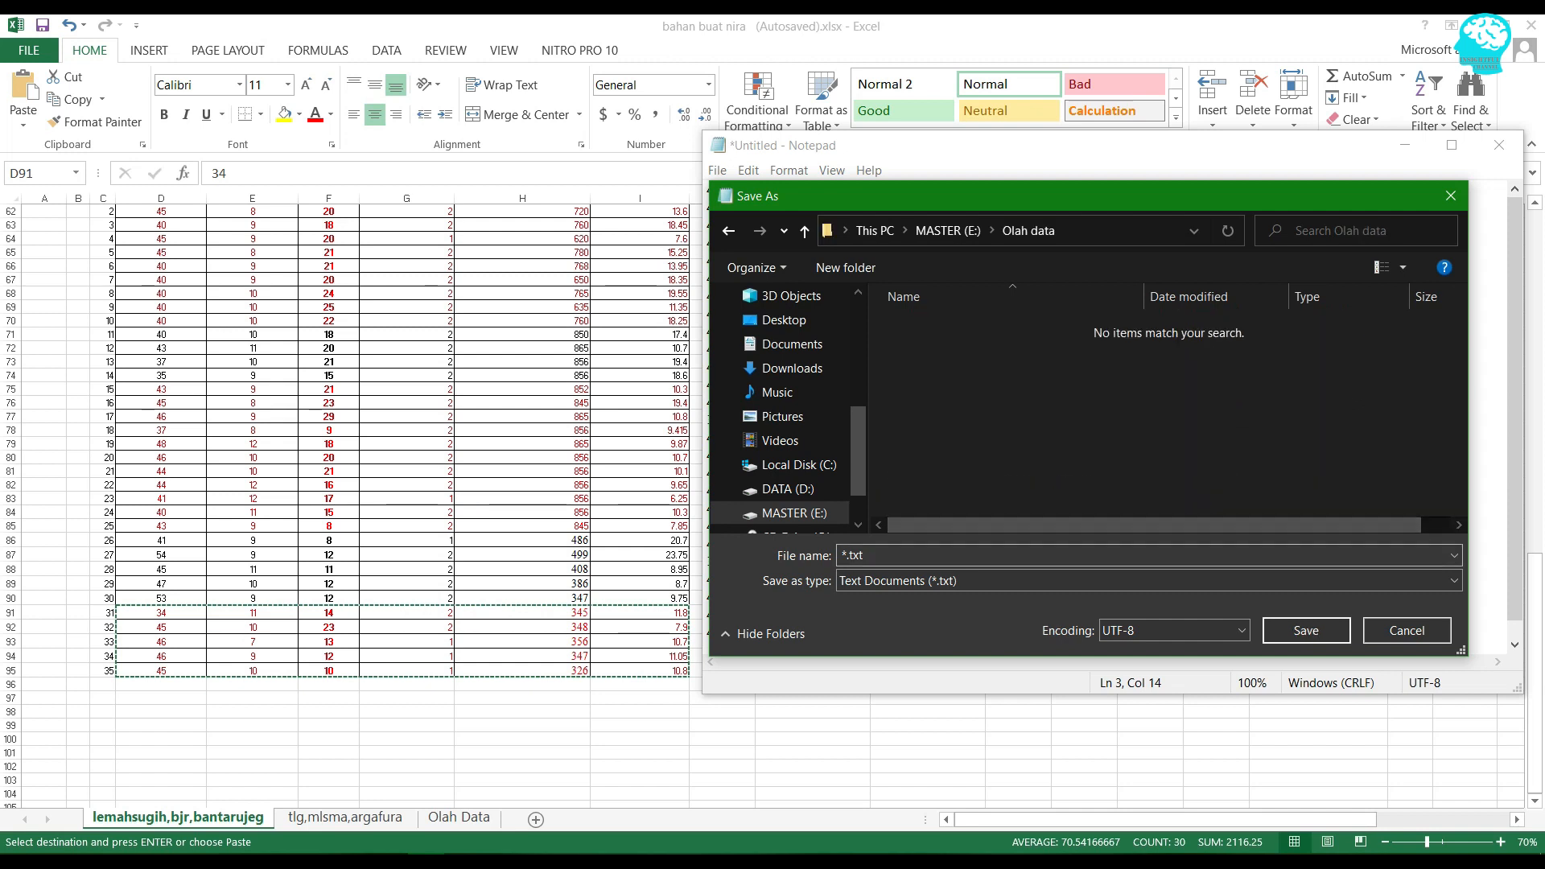
- Save the text document in the Olah data folder under the file name Produksi_nira
{"action": "type", "text": "Produksi"}
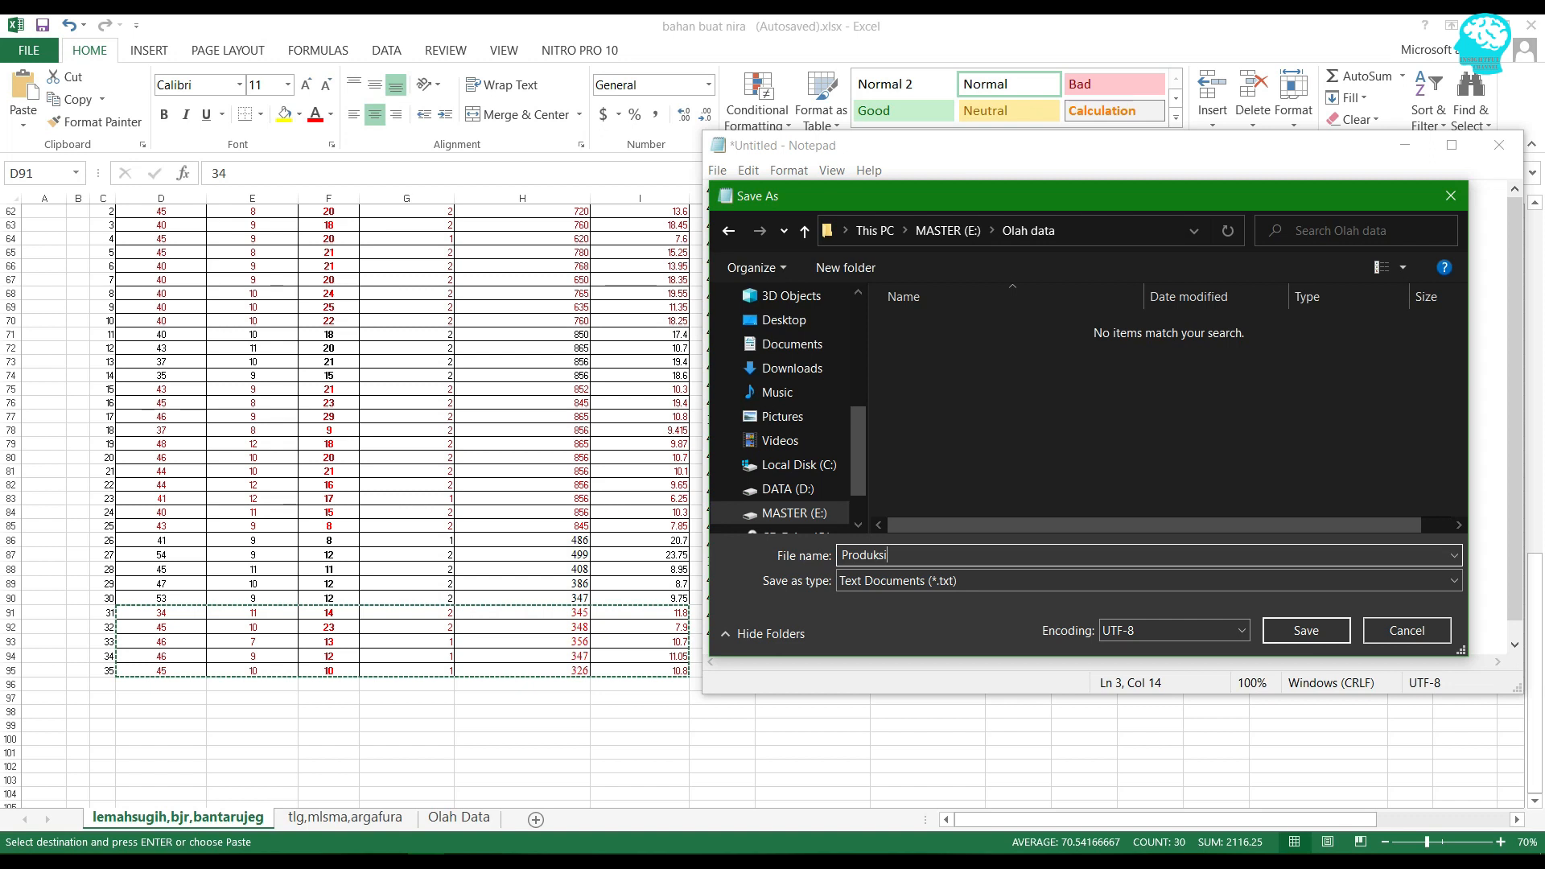
{"action": "key", "text": "ctrl+a"}
{"action": "left_click", "coordinate": [895, 556]}
{"action": "type", "text": "_nira"}
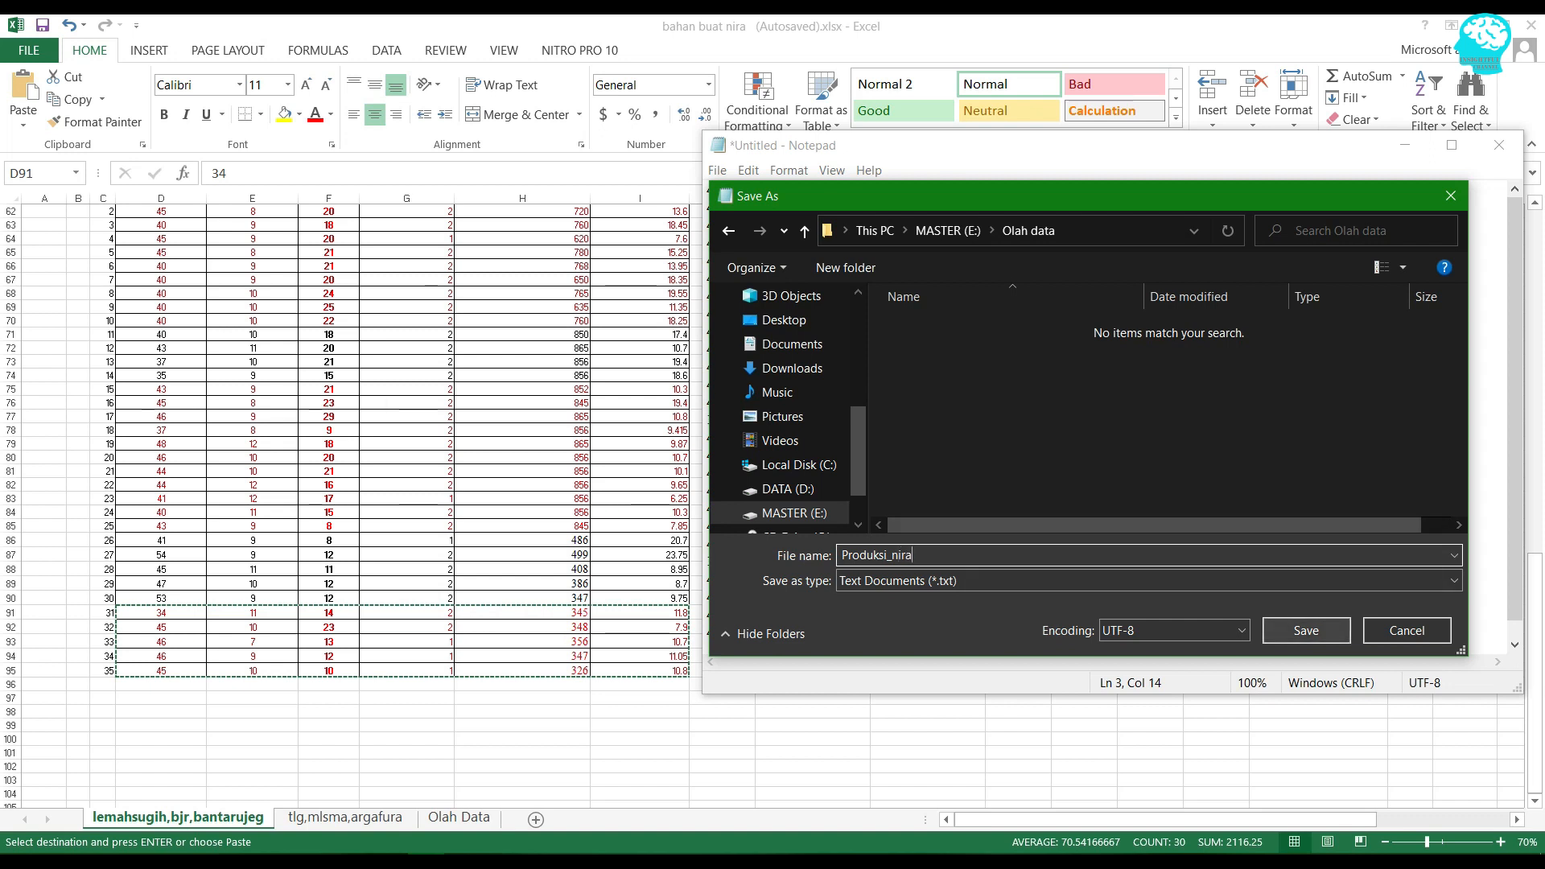
{"action": "key", "text": "Return"}
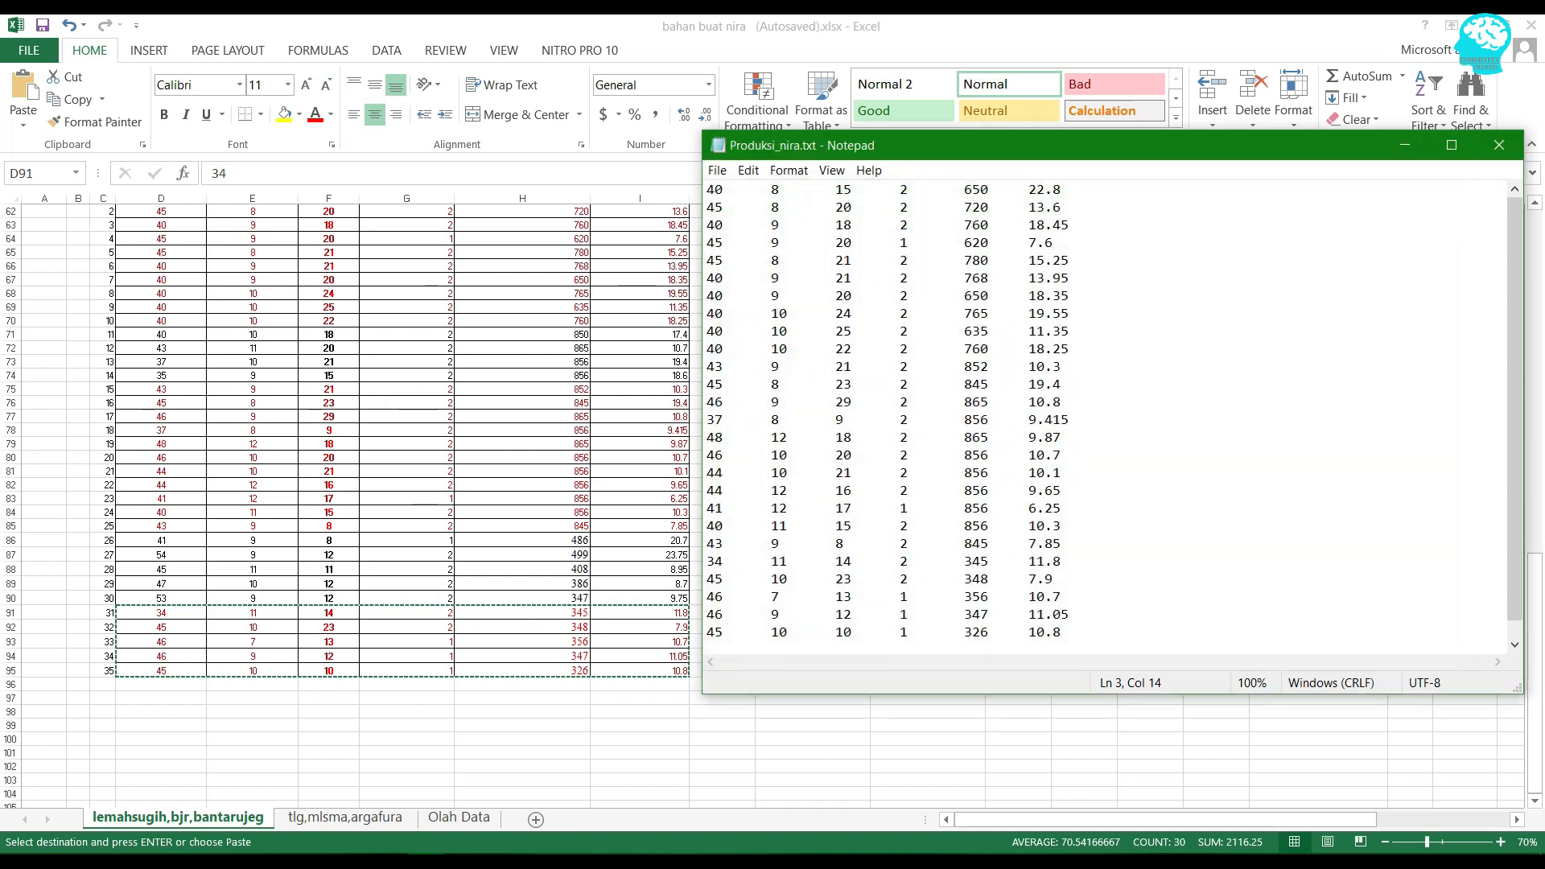
- Minimize Notepad, glance over the Excel table, and switch to MATLAB R2016a
{"action": "left_click", "coordinate": [1406, 145]}
{"action": "left_click", "coordinate": [927, 390]}
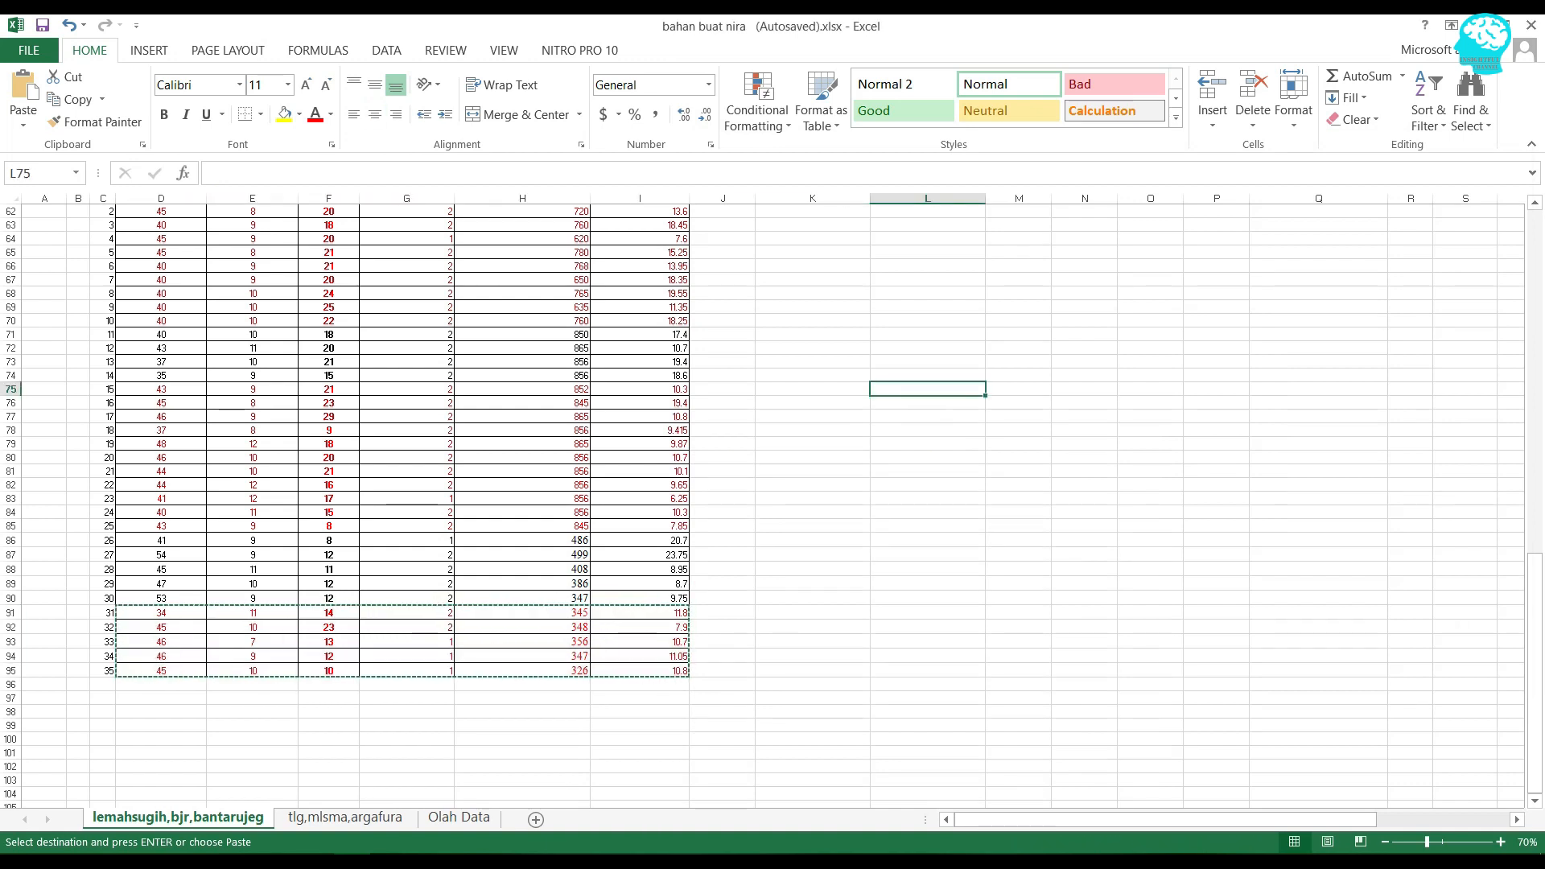
{"action": "scroll", "coordinate": [773, 499], "scroll_direction": "up", "scroll_amount": 6}
{"action": "scroll", "coordinate": [772, 499], "scroll_direction": "down", "scroll_amount": 5}
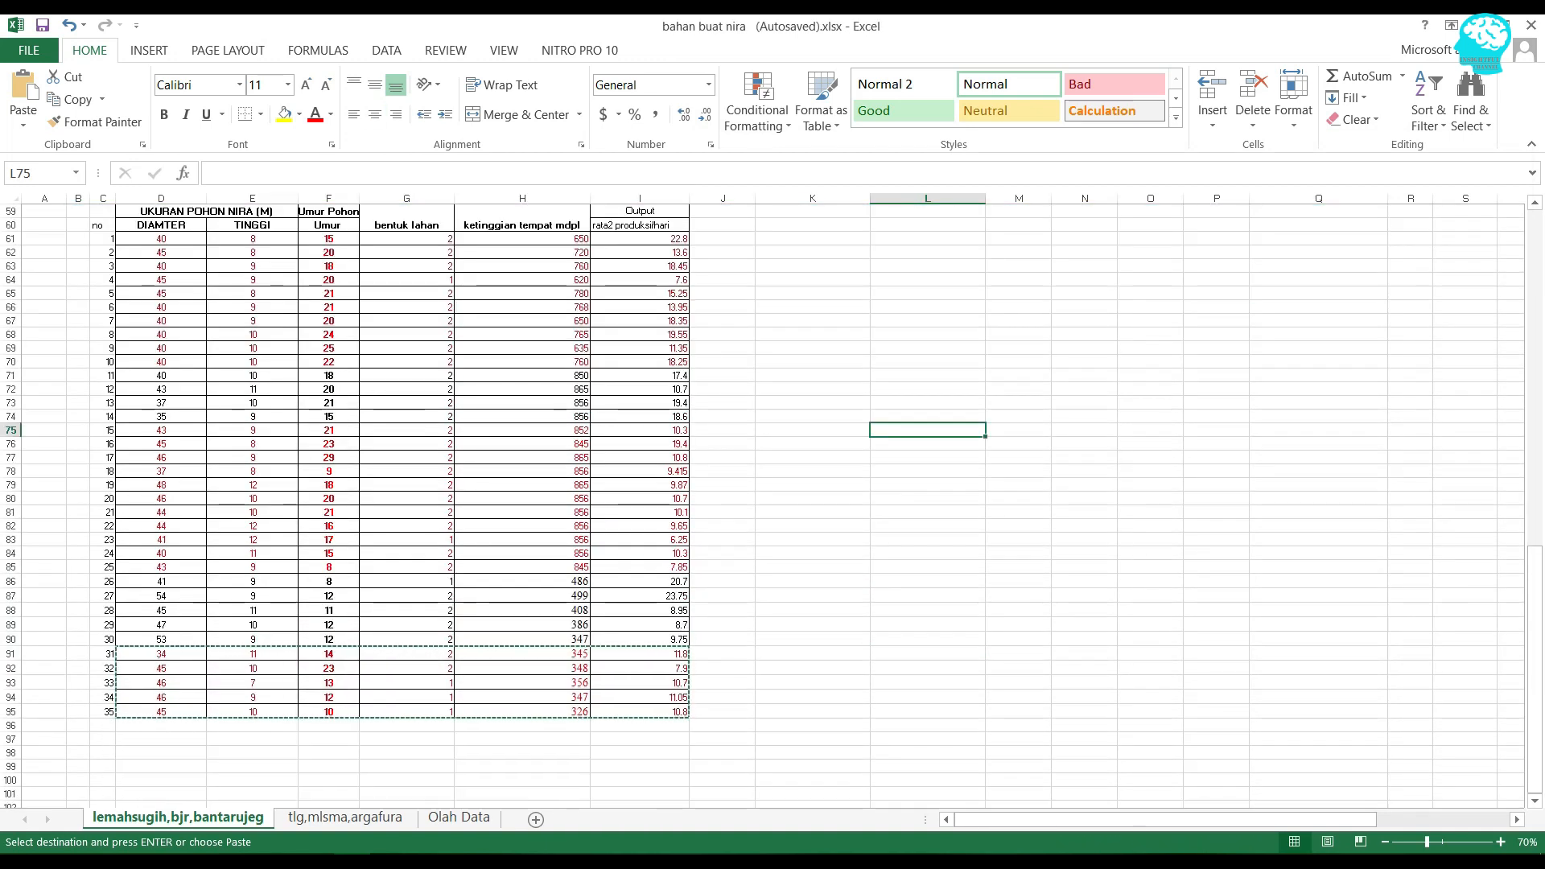
{"action": "mouse_move", "coordinate": [389, 863]}
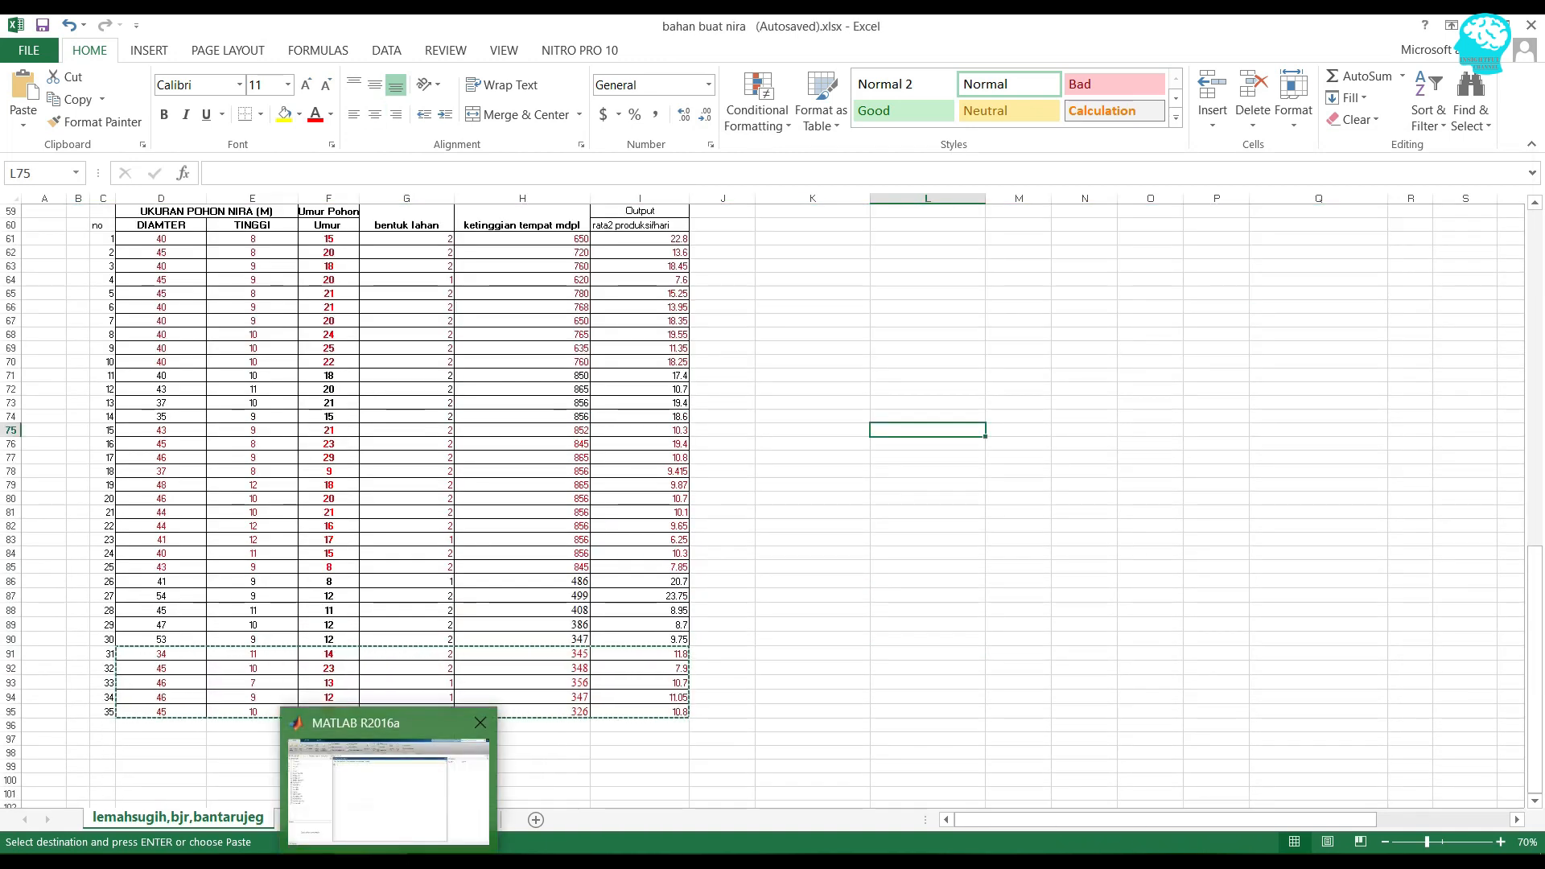
{"action": "left_click", "coordinate": [388, 789]}
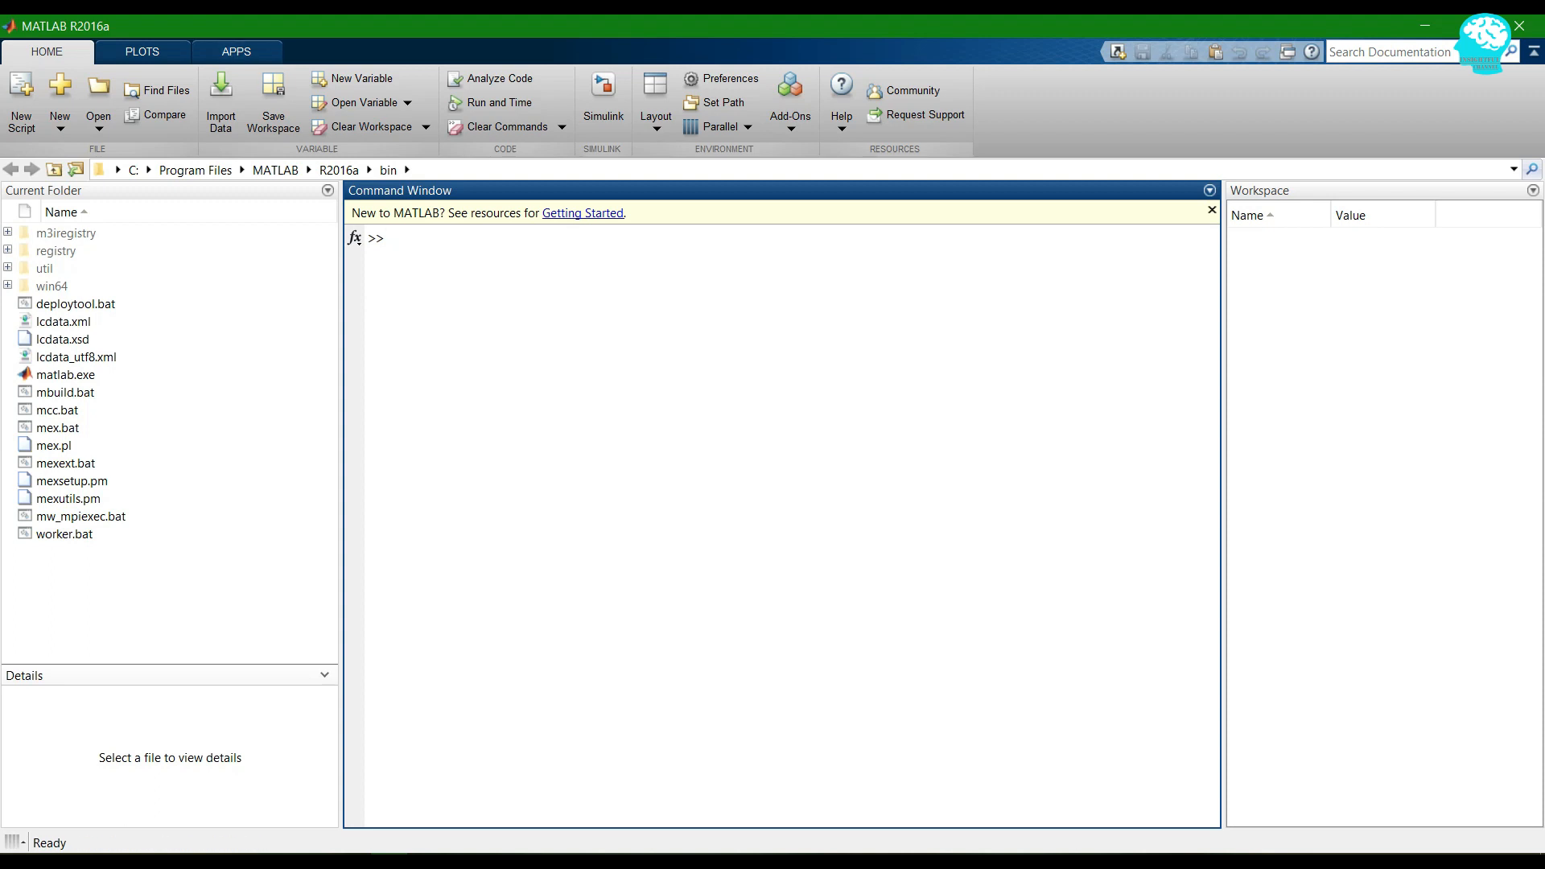
- Open the Neuro-Fuzzy Designer with the anfisedit command and shift its window slightly
{"action": "type", "text": "anfisedit"}
{"action": "key", "text": "Return"}
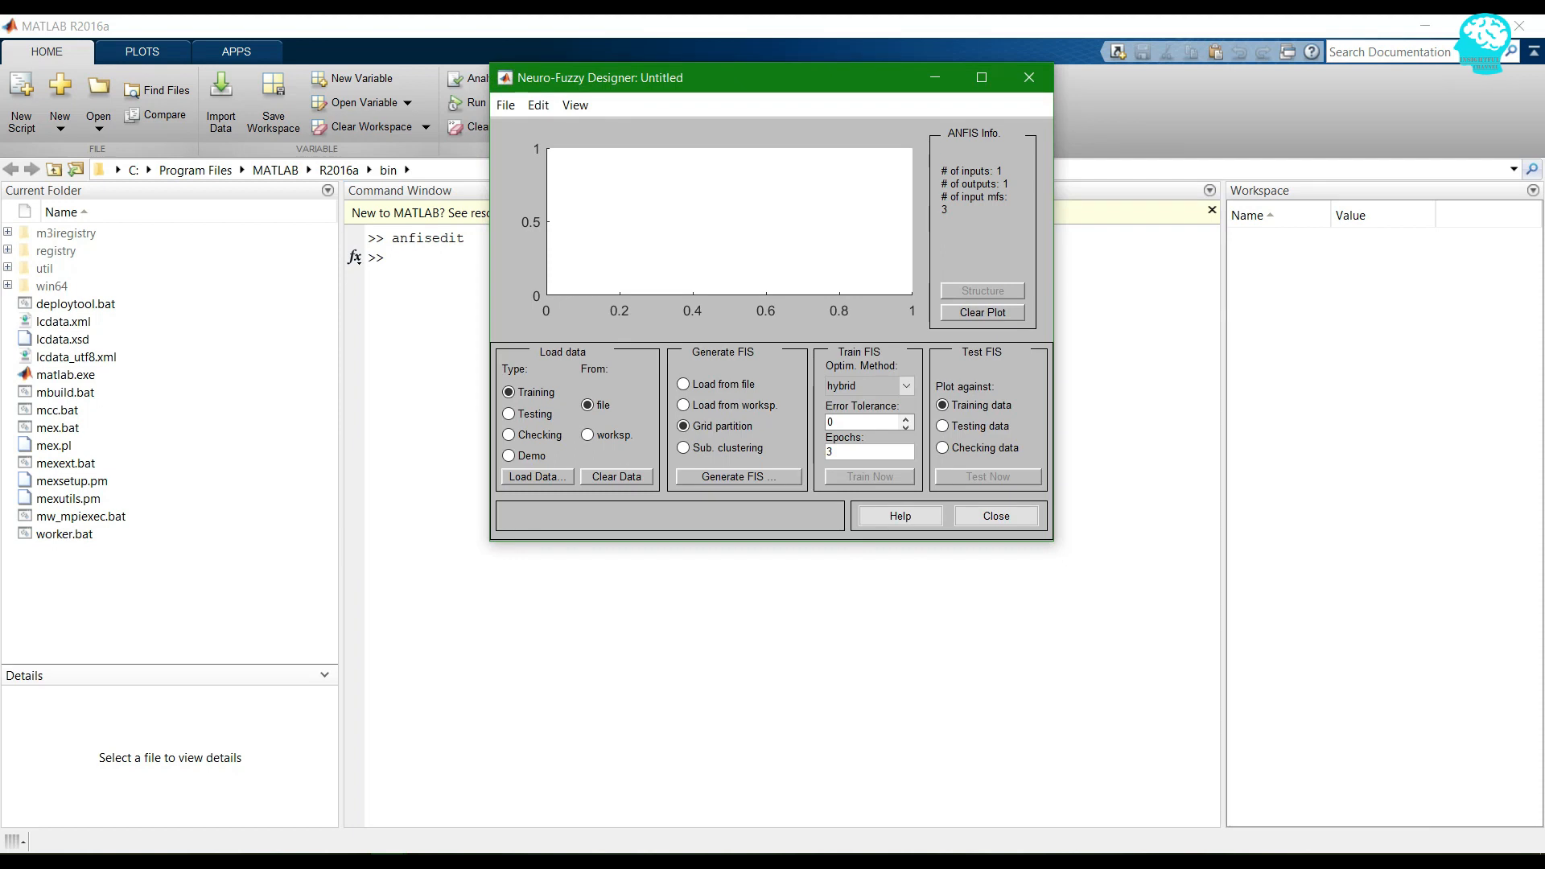
{"action": "left_click_drag", "start_coordinate": [744, 73], "coordinate": [776, 94]}
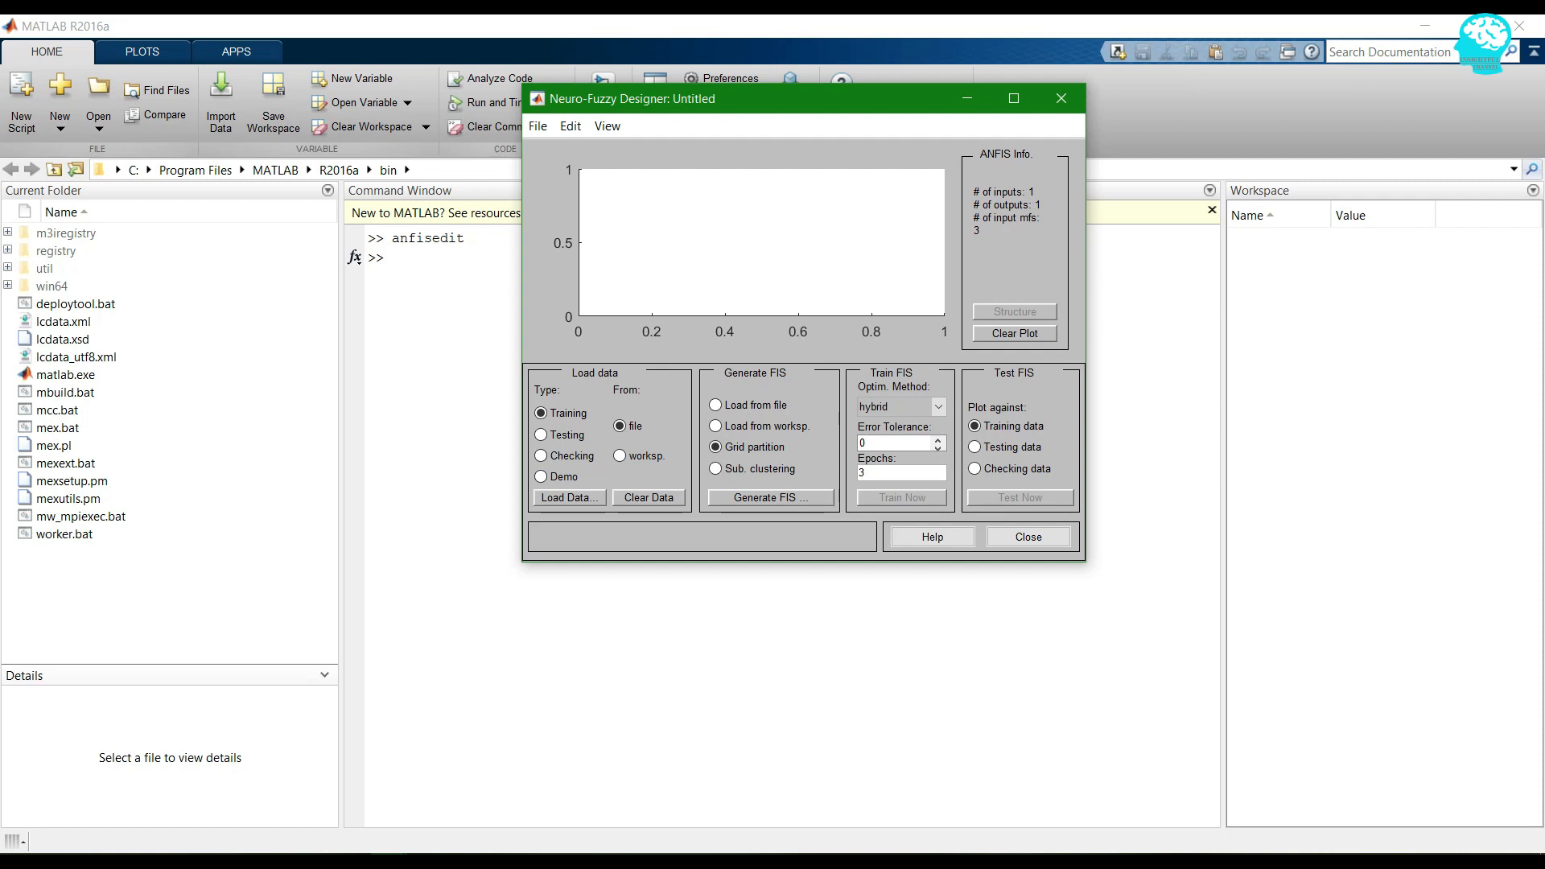
- Start loading training data from a file and open the Olah data folder on the MASTER (E:) drive
{"action": "left_click", "coordinate": [570, 498]}
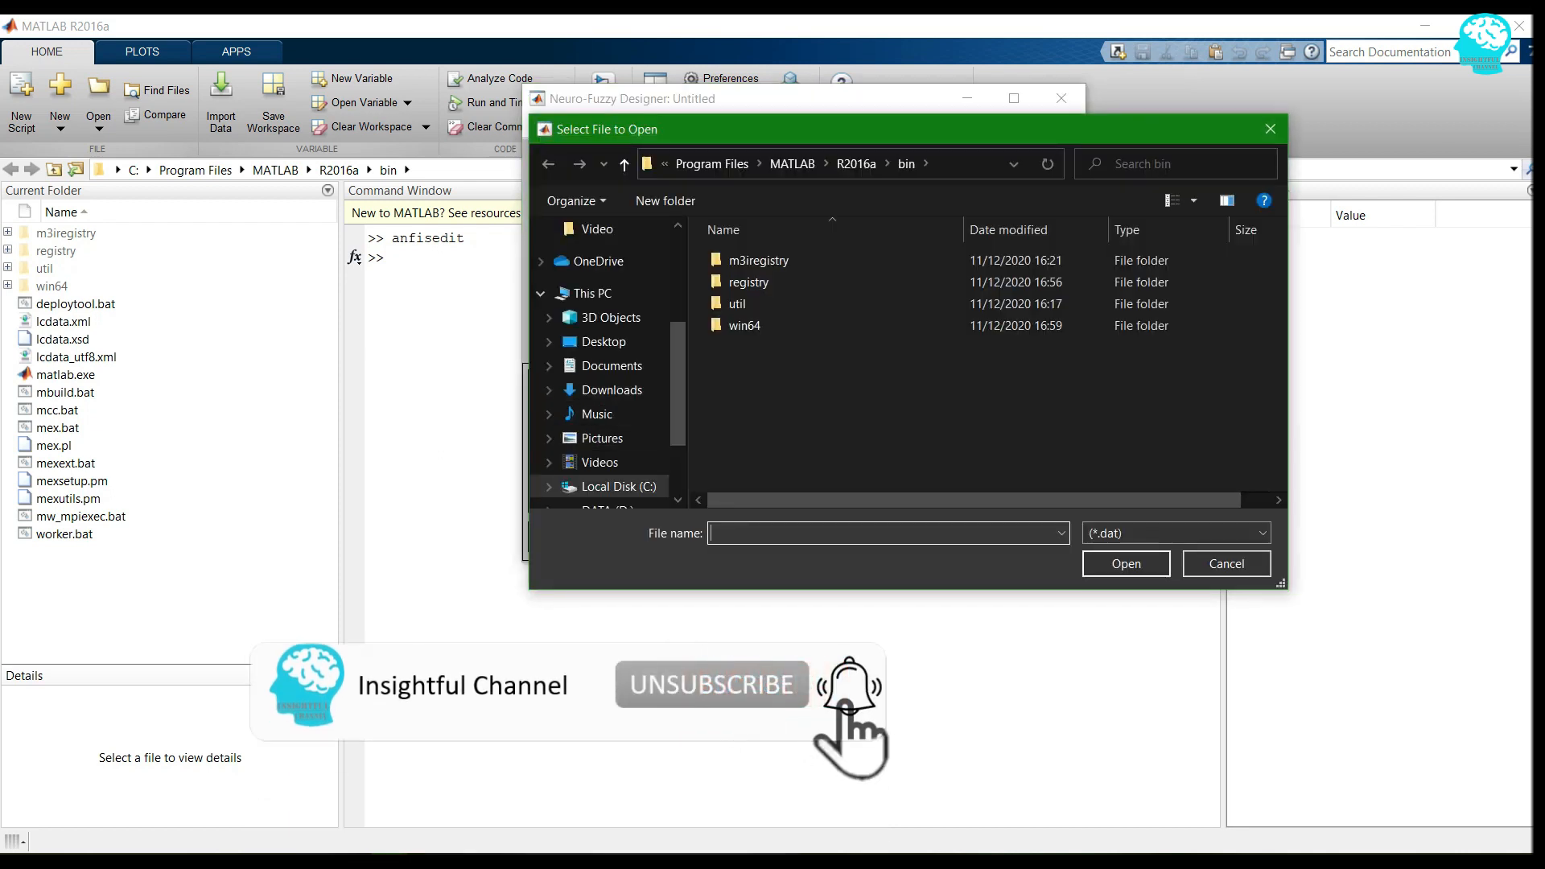
{"action": "left_click_drag", "start_coordinate": [733, 131], "coordinate": [982, 136]}
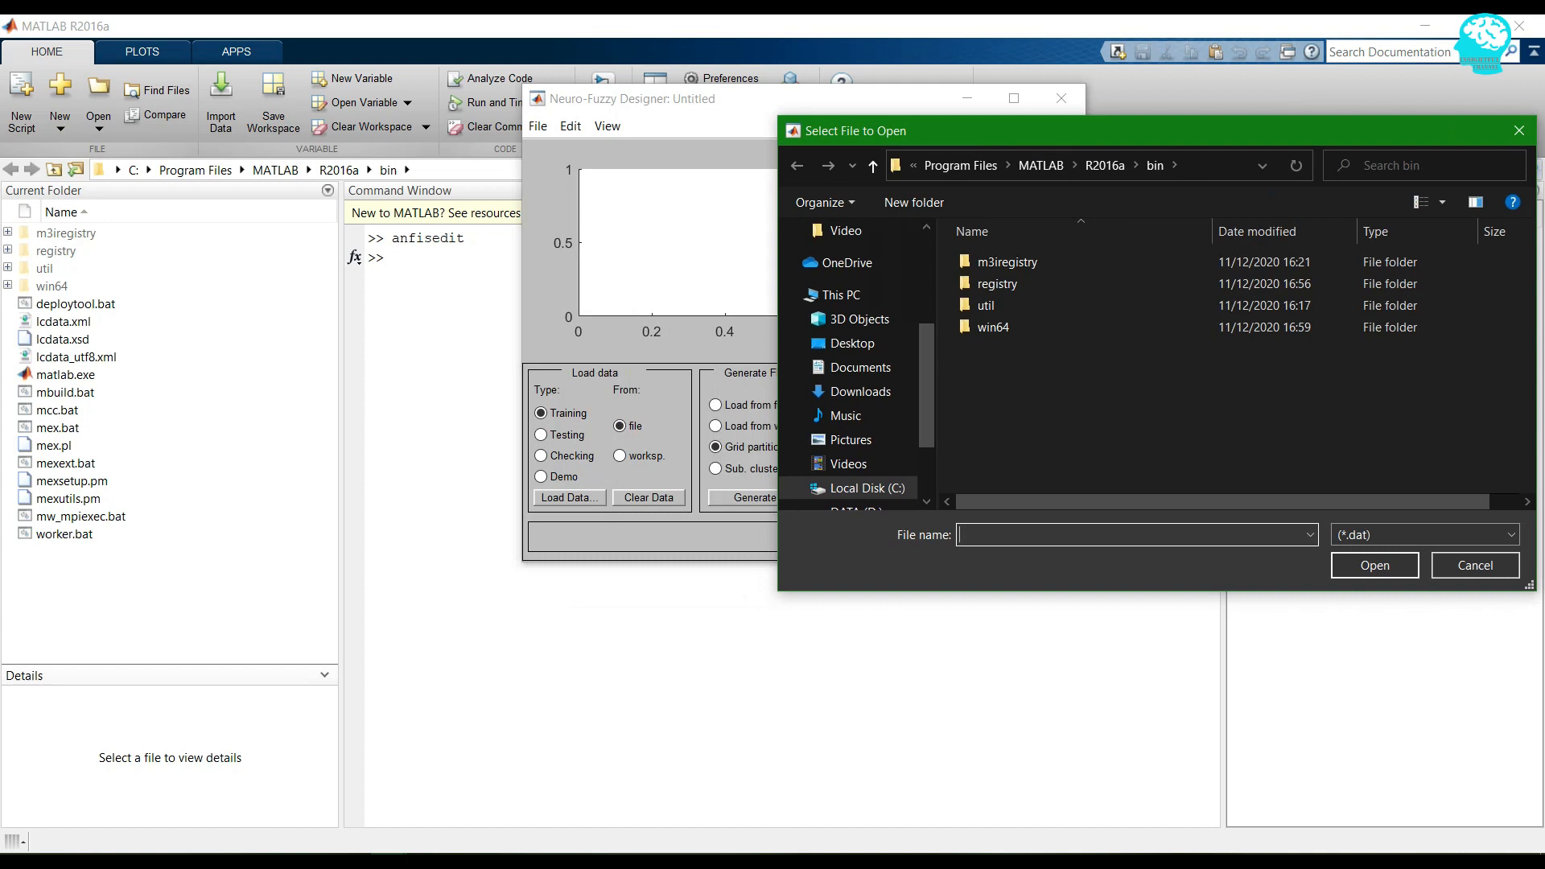
{"action": "scroll", "coordinate": [853, 362], "scroll_direction": "down", "scroll_amount": 3}
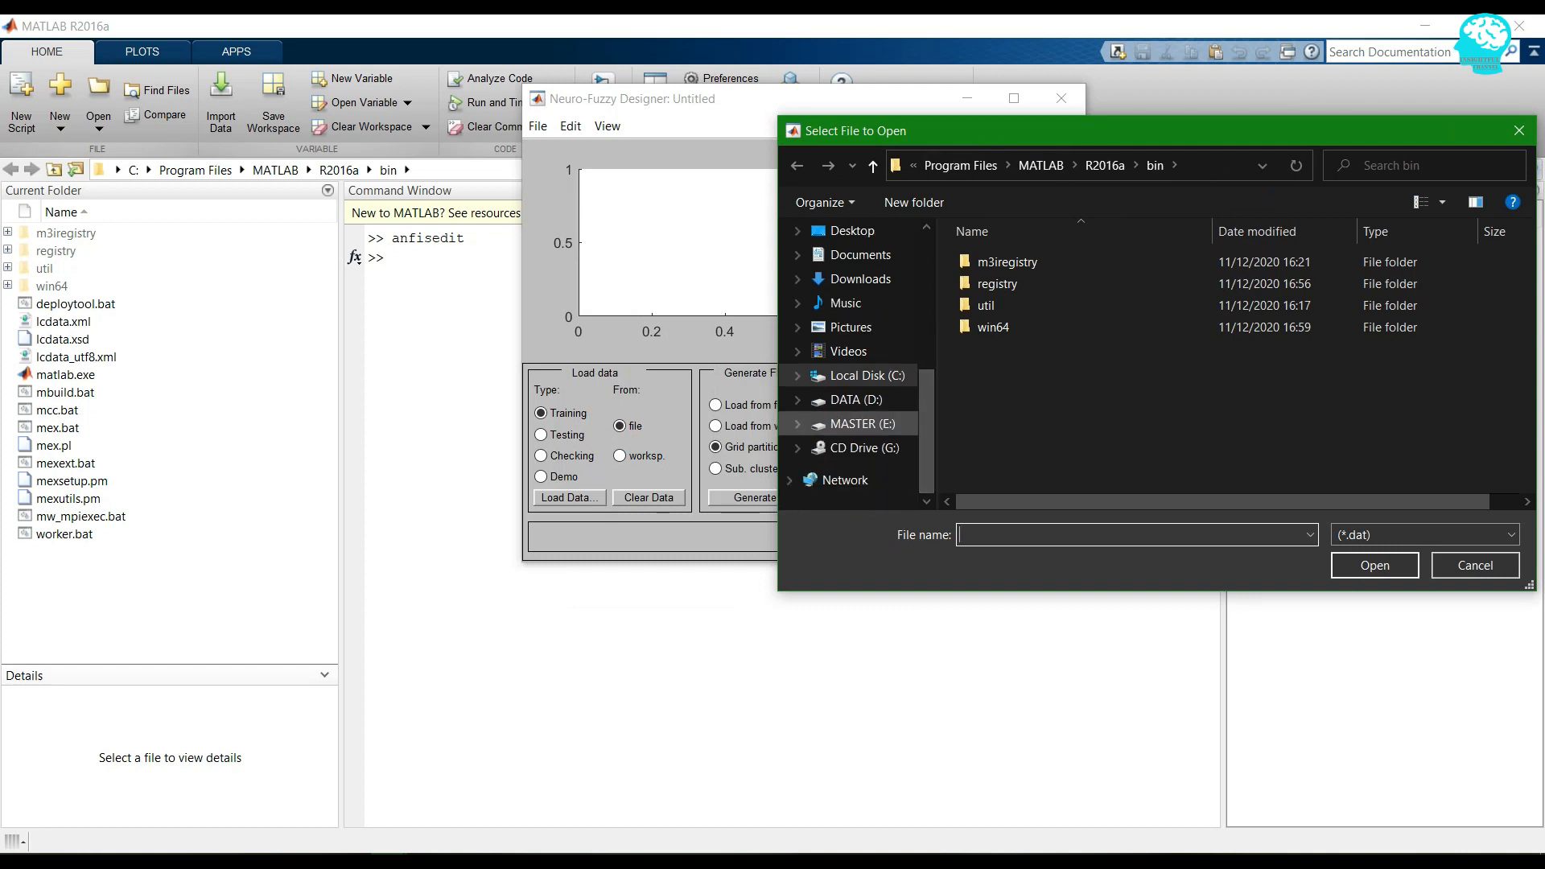
{"action": "left_click", "coordinate": [863, 424]}
{"action": "left_click", "coordinate": [1034, 415]}
{"action": "key", "text": "o"}
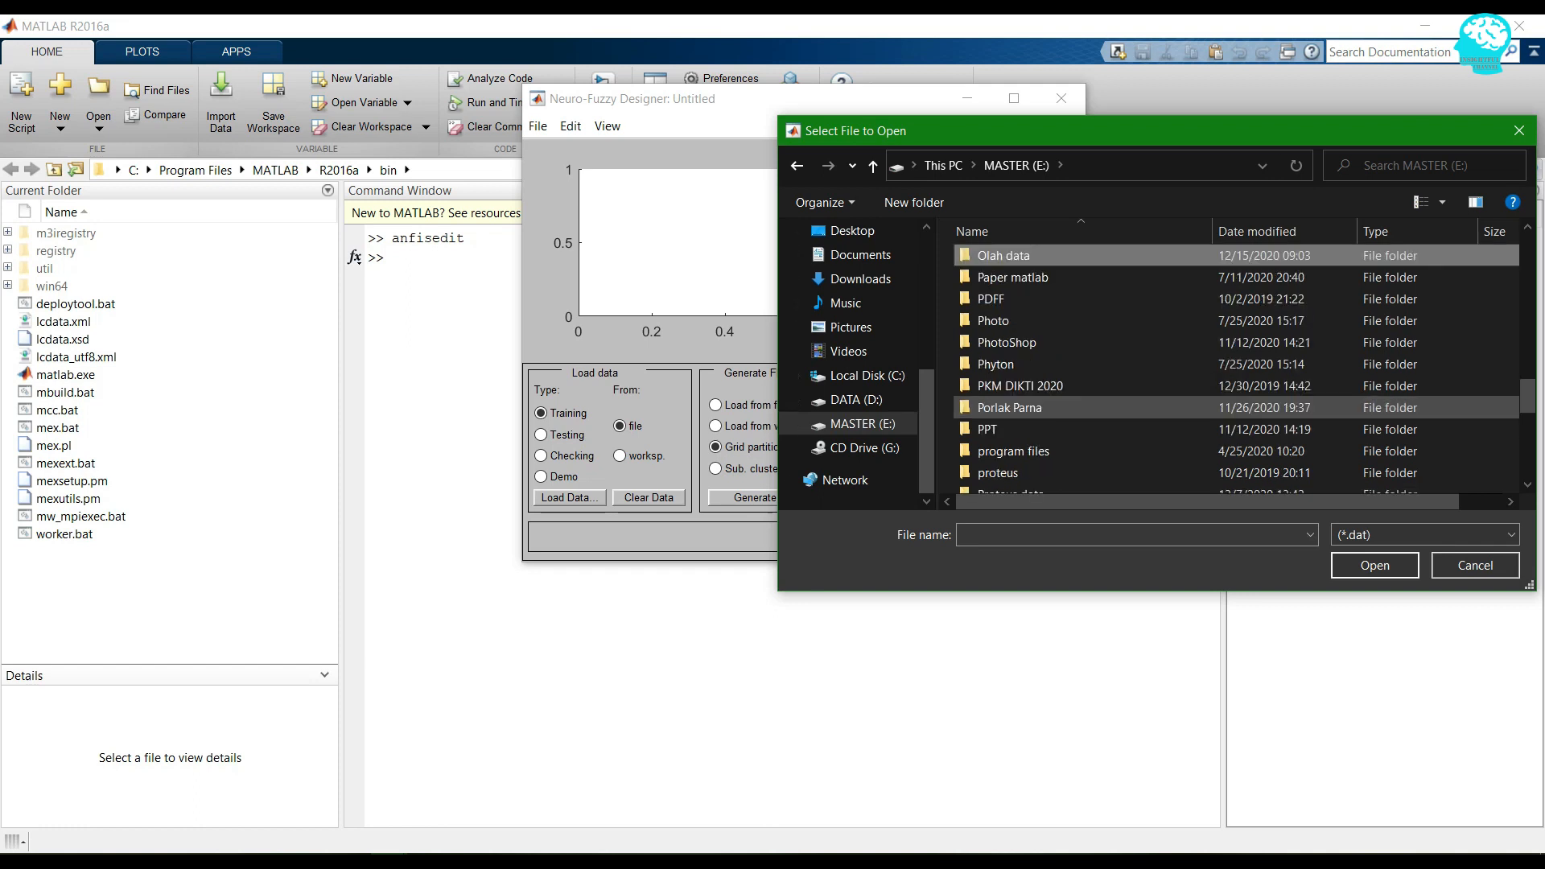
{"action": "double_click", "coordinate": [1004, 255]}
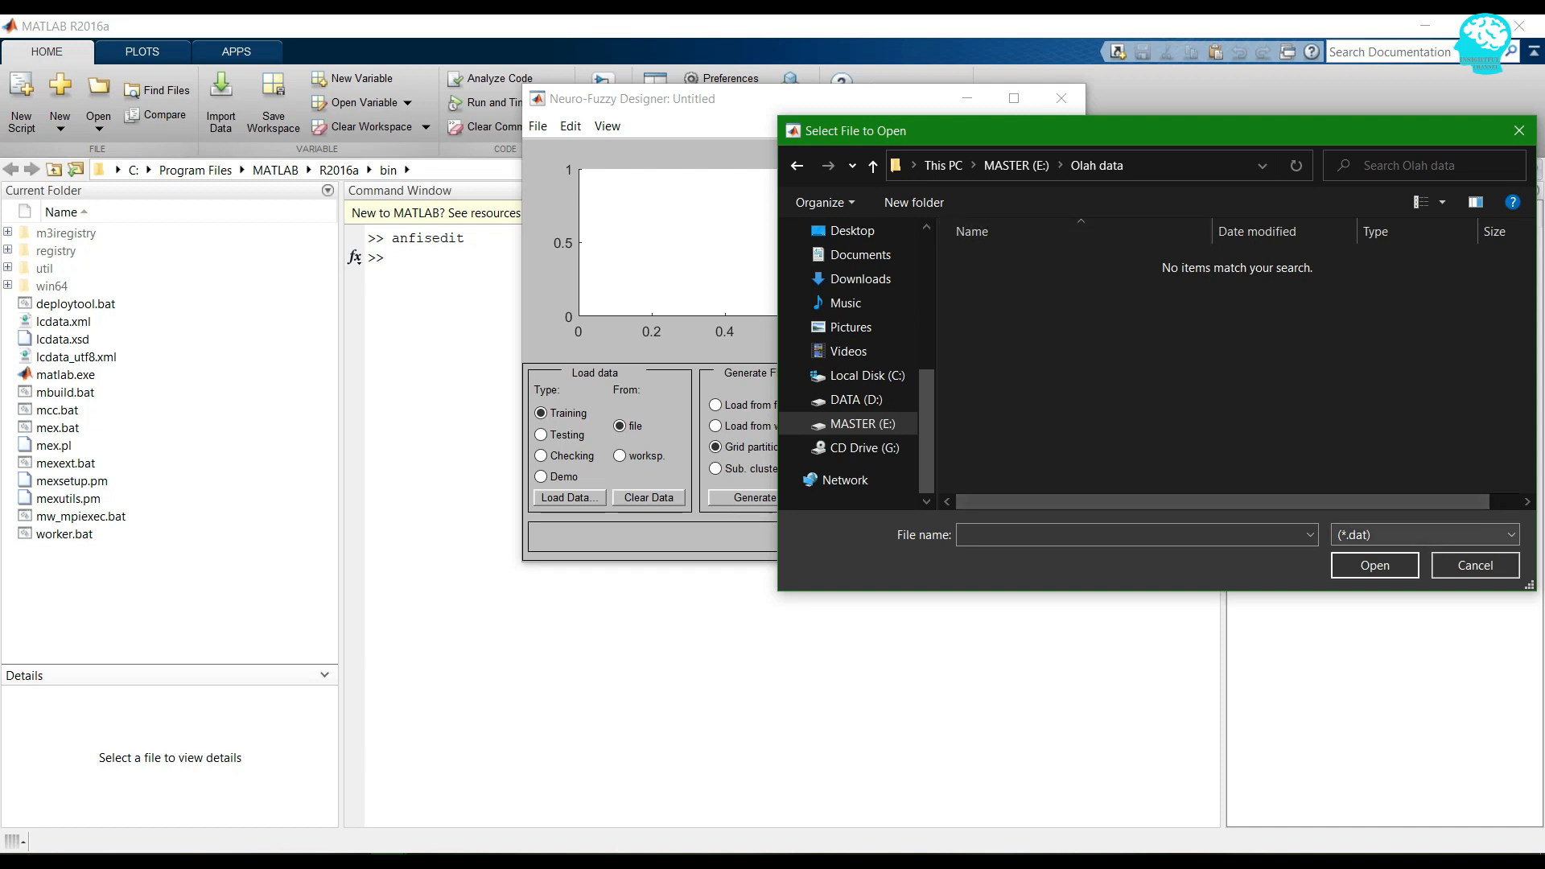
- List all file types and load Produksi_nira.txt as the training data
{"action": "left_click", "coordinate": [1425, 536]}
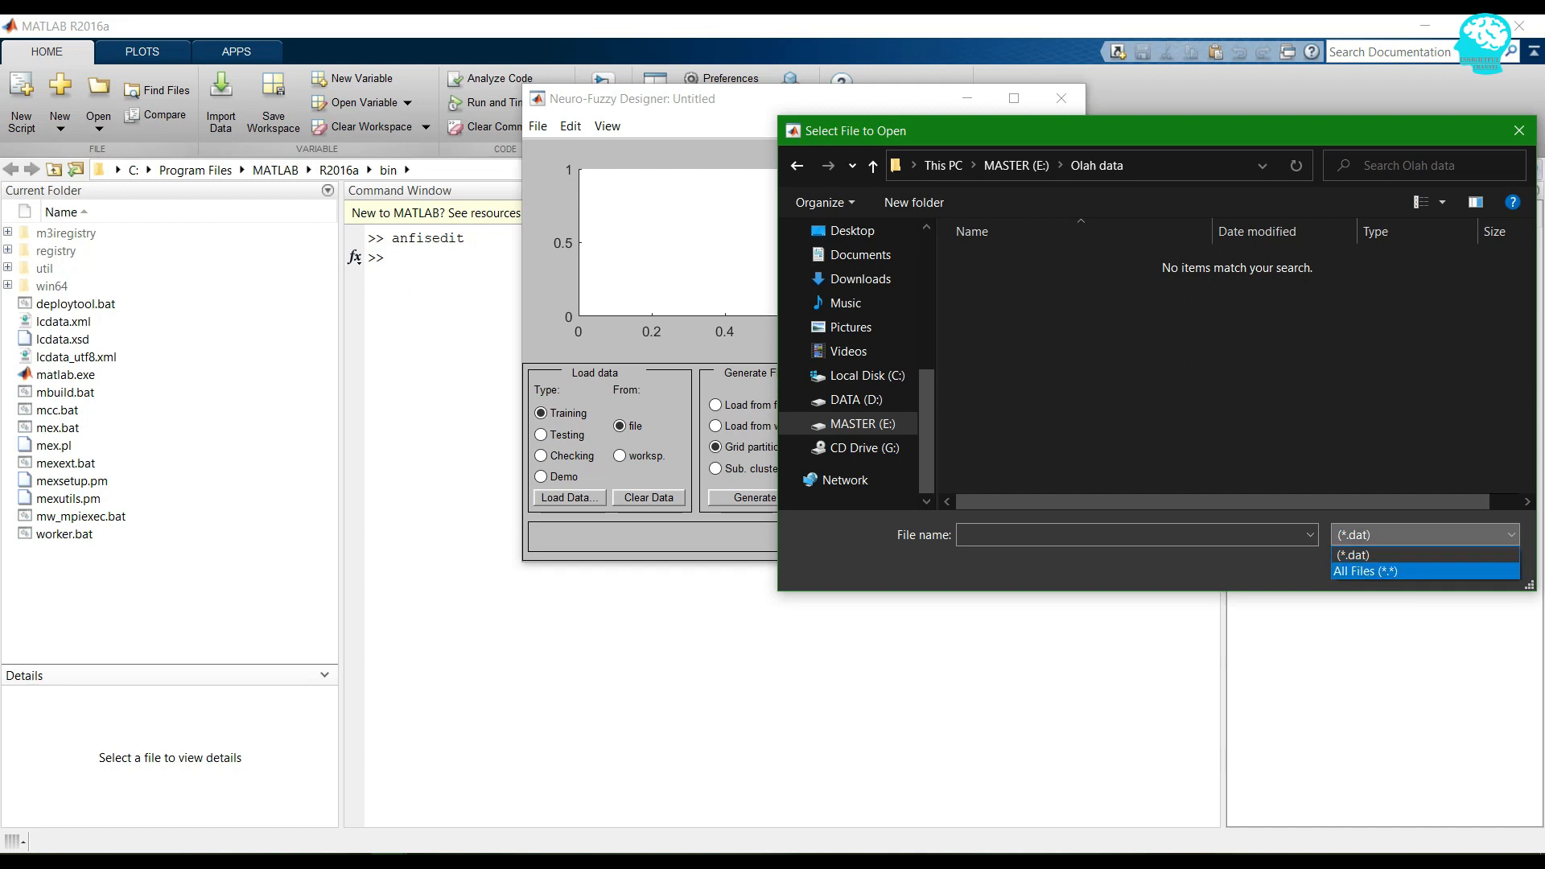
{"action": "left_click", "coordinate": [1425, 571]}
{"action": "left_click", "coordinate": [1021, 262]}
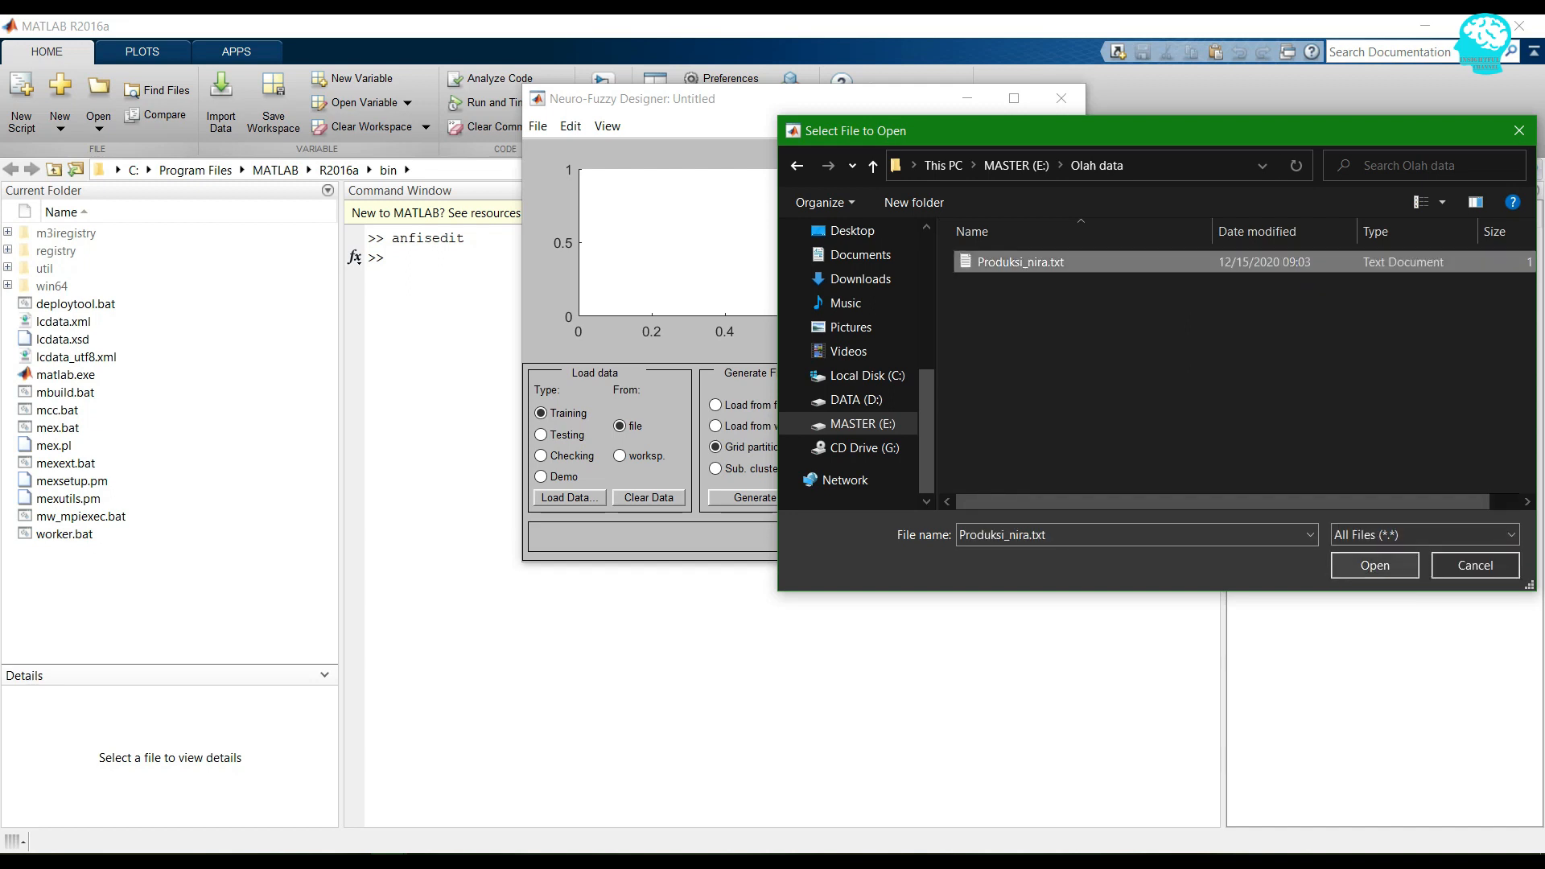
{"action": "left_click", "coordinate": [1375, 566]}
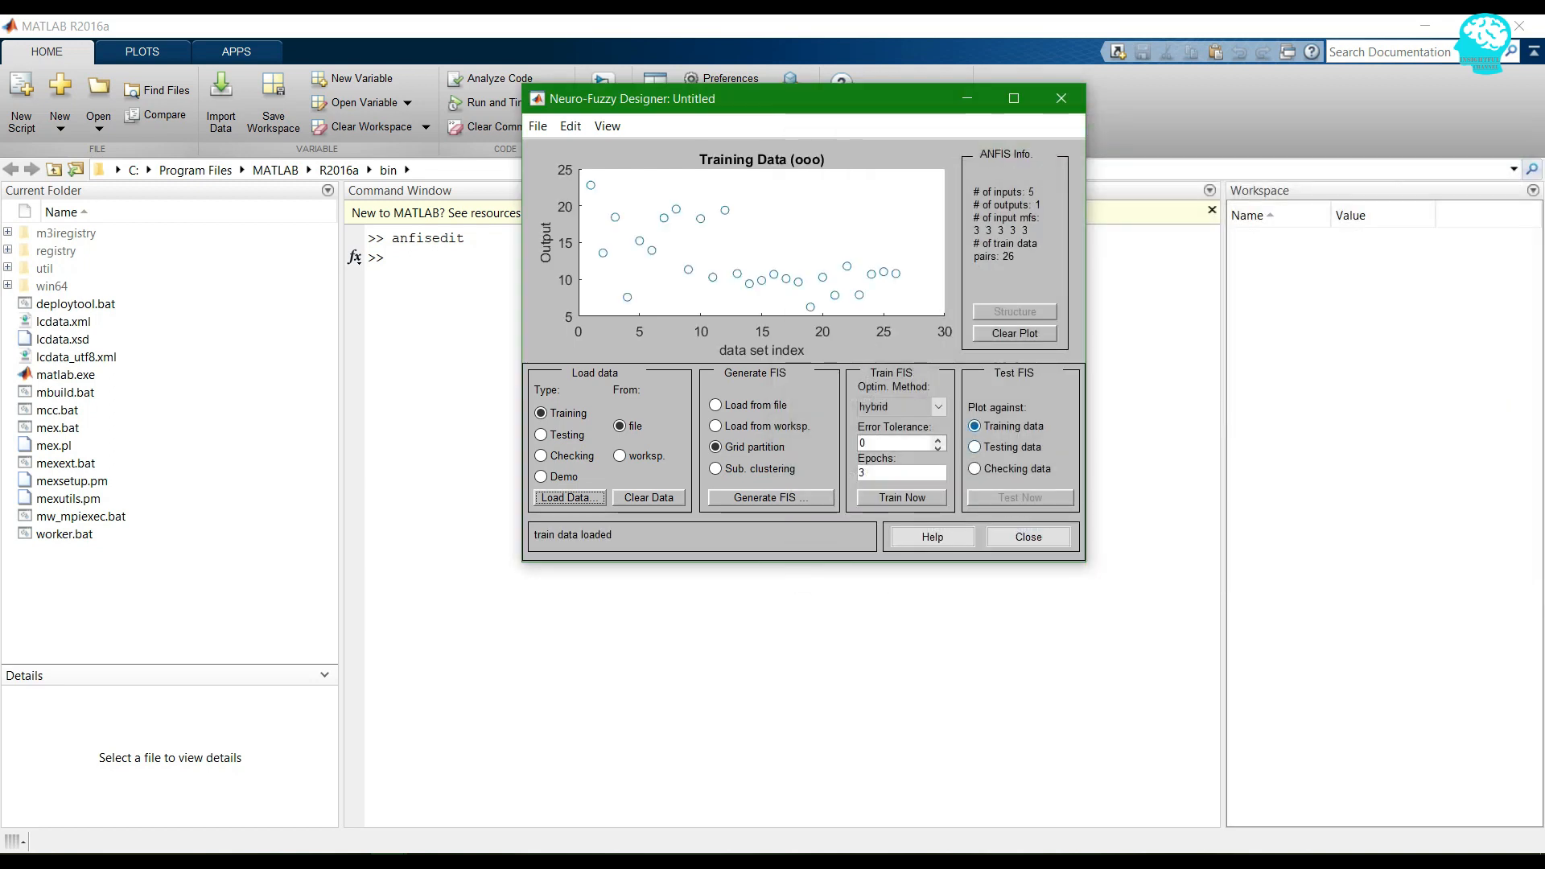
- Start generating a grid-partition FIS and select the existing number of input membership functions for replacement
{"action": "left_click_drag", "start_coordinate": [755, 95], "coordinate": [737, 153]}
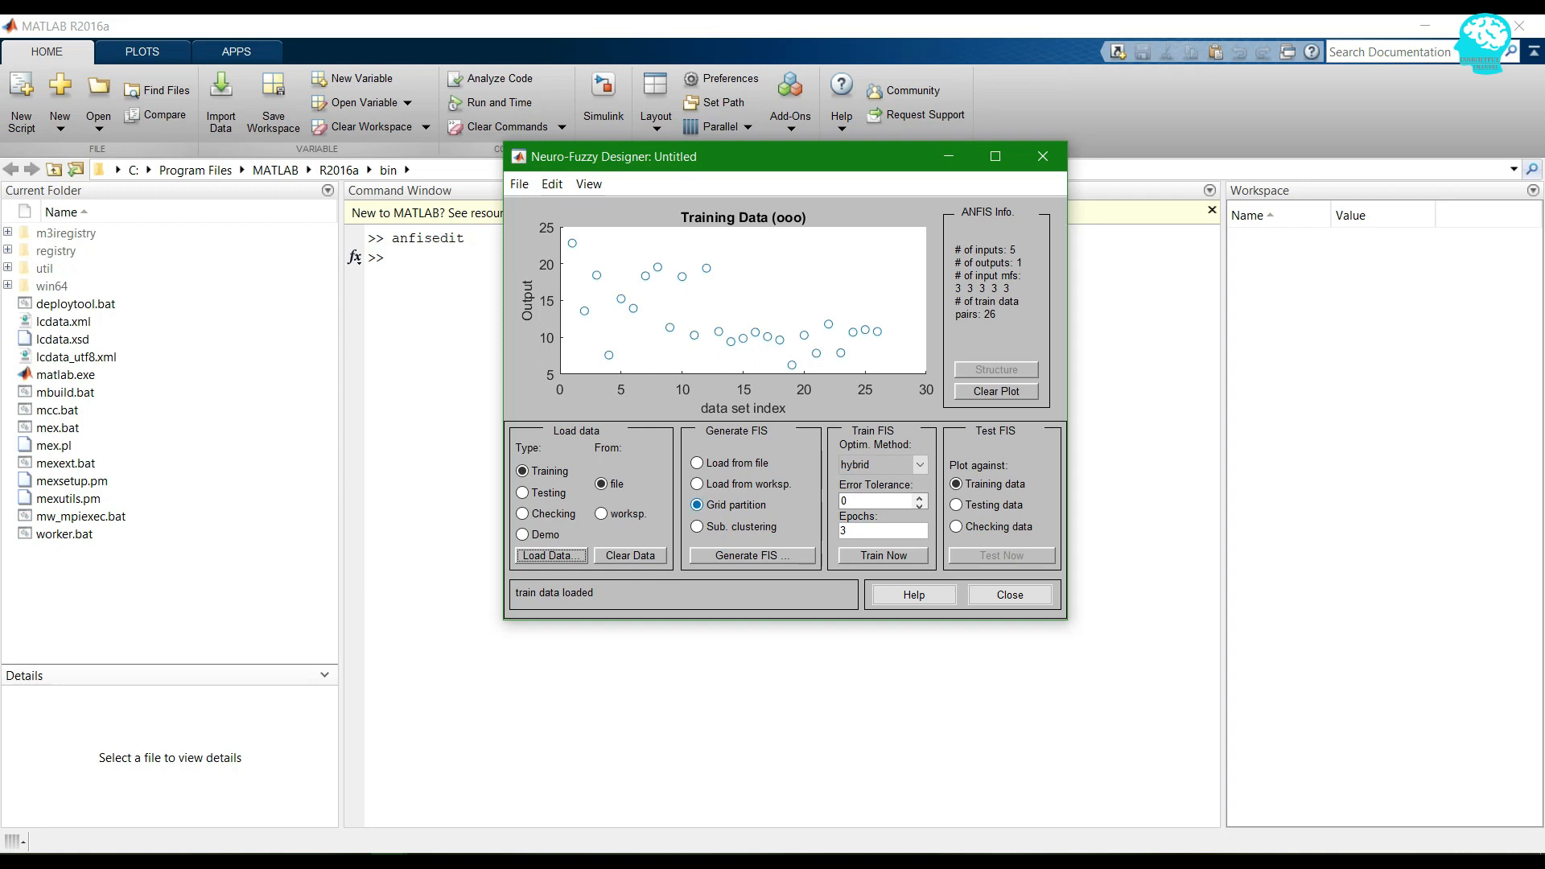
{"action": "left_click", "coordinate": [752, 555]}
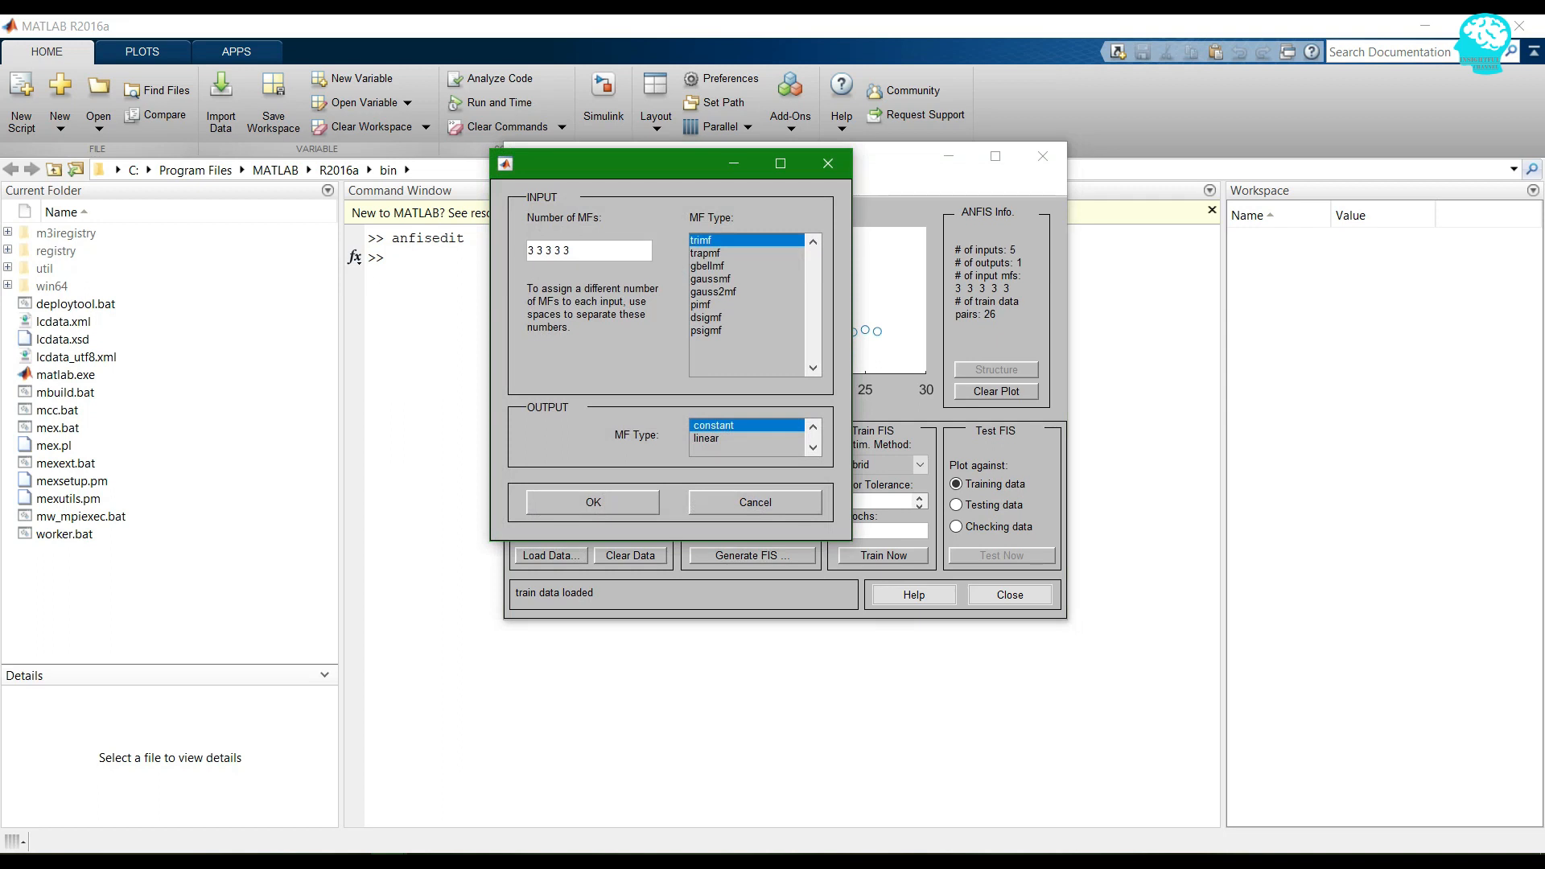
{"action": "left_click_drag", "start_coordinate": [621, 164], "coordinate": [873, 242]}
{"action": "left_click_drag", "start_coordinate": [829, 330], "coordinate": [779, 330]}
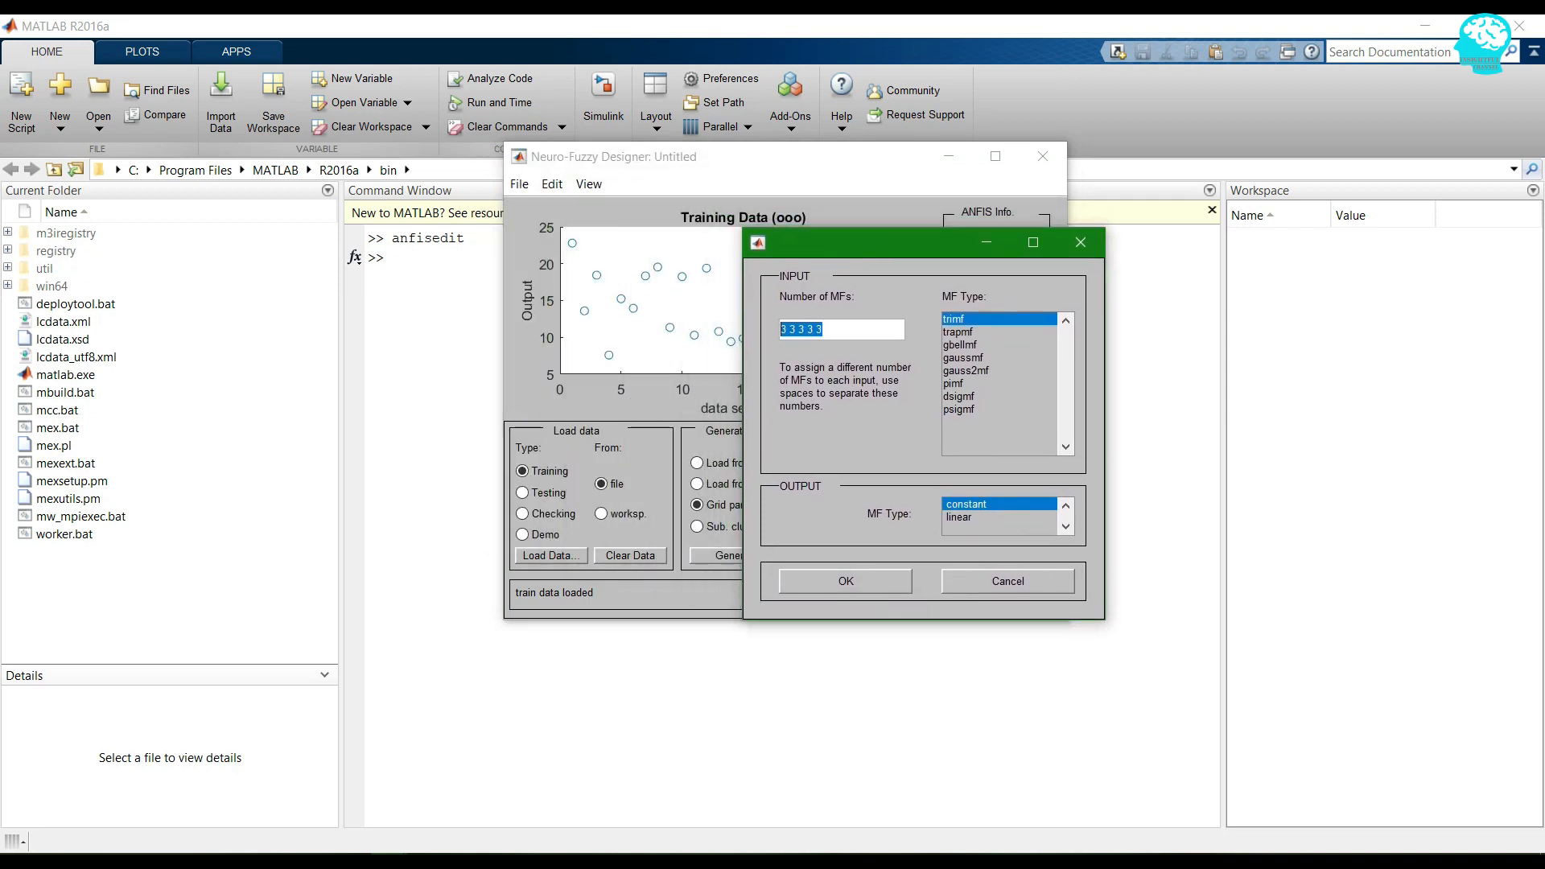
- Switch to the Excel workbook bahan buat nira and examine the coded nira table and the range notes above it
{"action": "key", "text": "alt+Tab"}
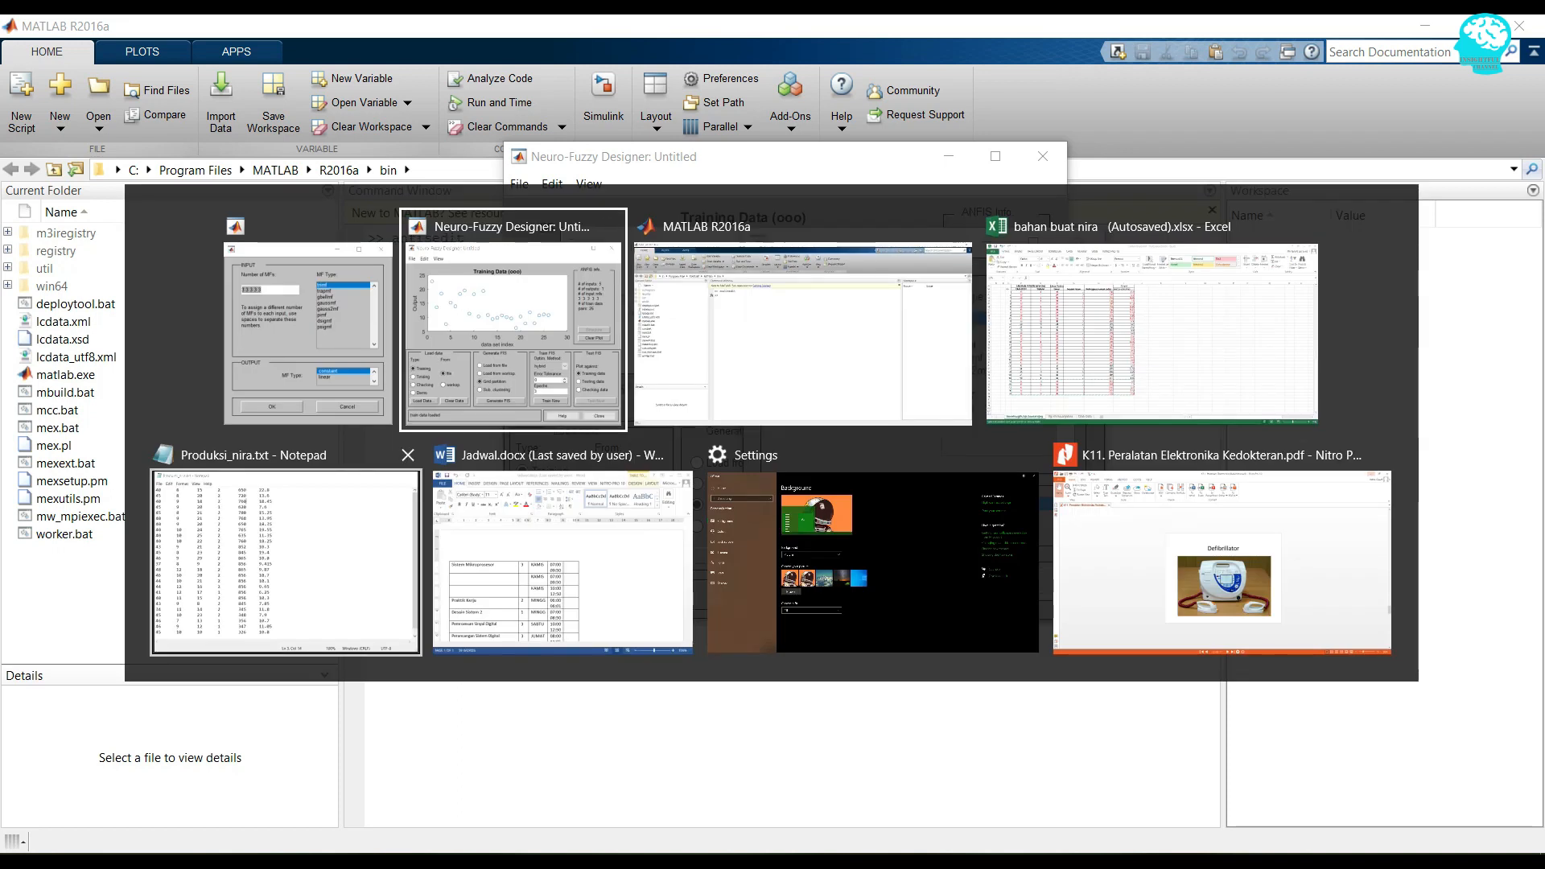
{"action": "left_click", "coordinate": [1152, 334]}
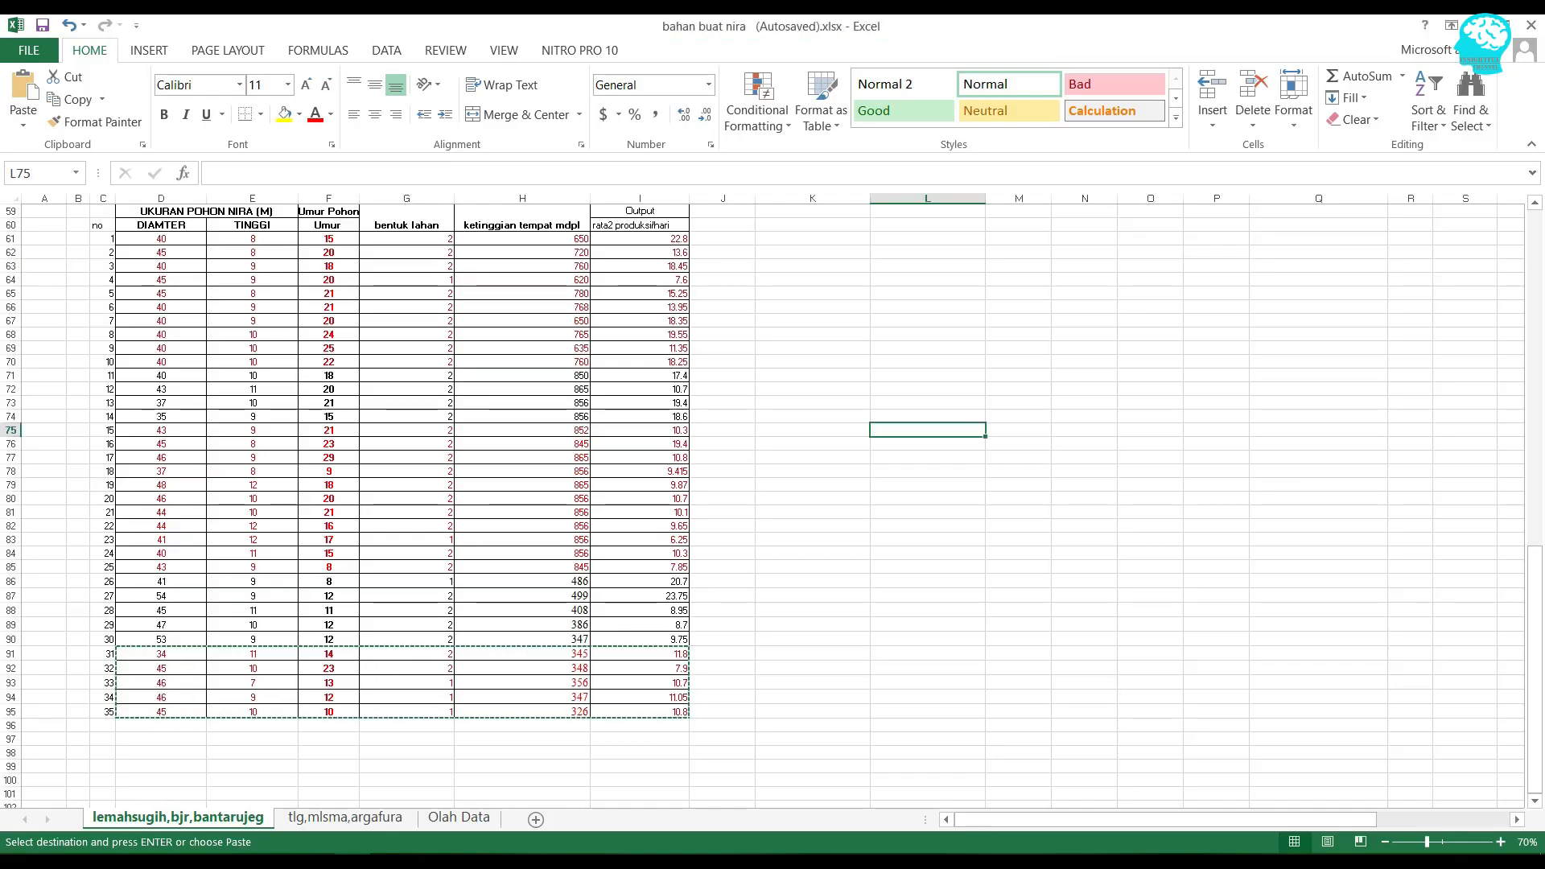
{"action": "left_click", "coordinate": [813, 349]}
{"action": "scroll", "coordinate": [813, 348], "scroll_direction": "up", "scroll_amount": 2}
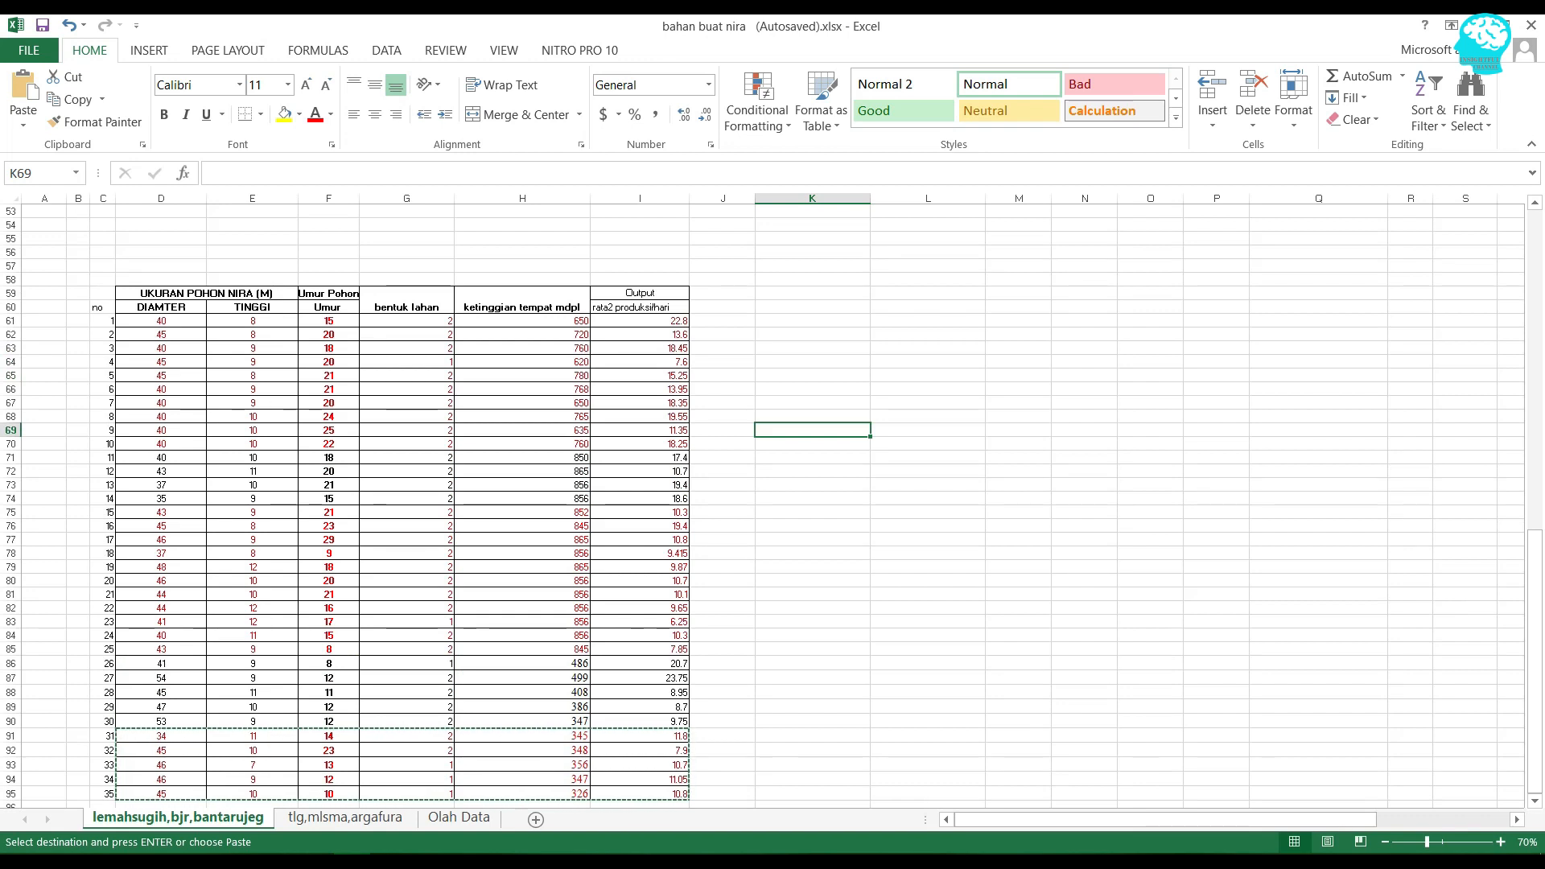
{"action": "left_click", "coordinate": [161, 279]}
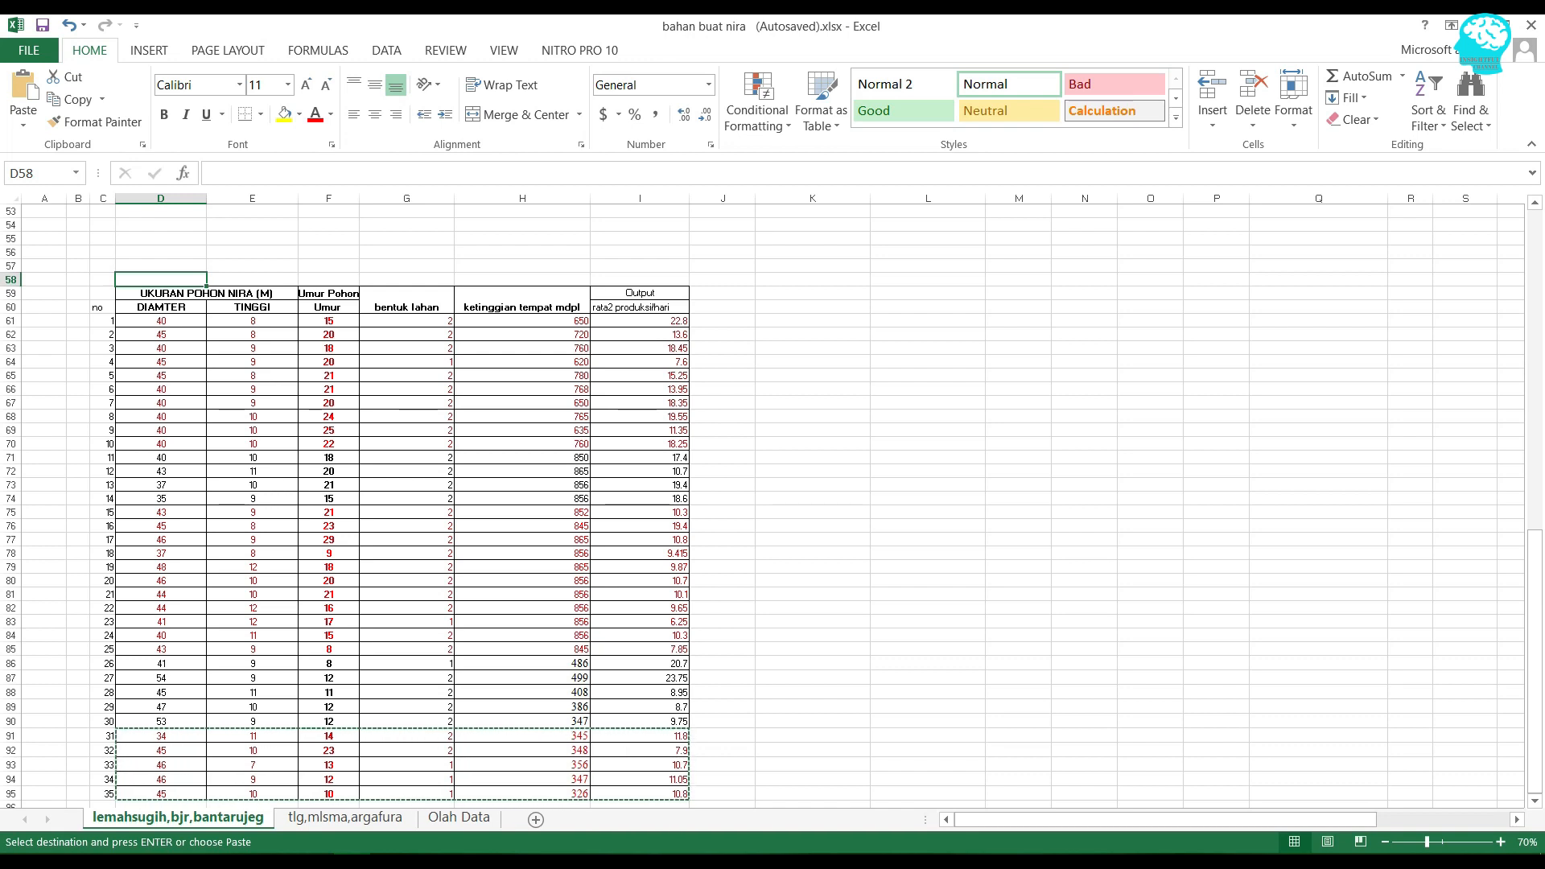
{"action": "scroll", "coordinate": [771, 505], "scroll_direction": "up", "scroll_amount": 4}
{"action": "left_click", "coordinate": [161, 403]}
{"action": "scroll", "coordinate": [161, 403], "scroll_direction": "up", "scroll_amount": 1}
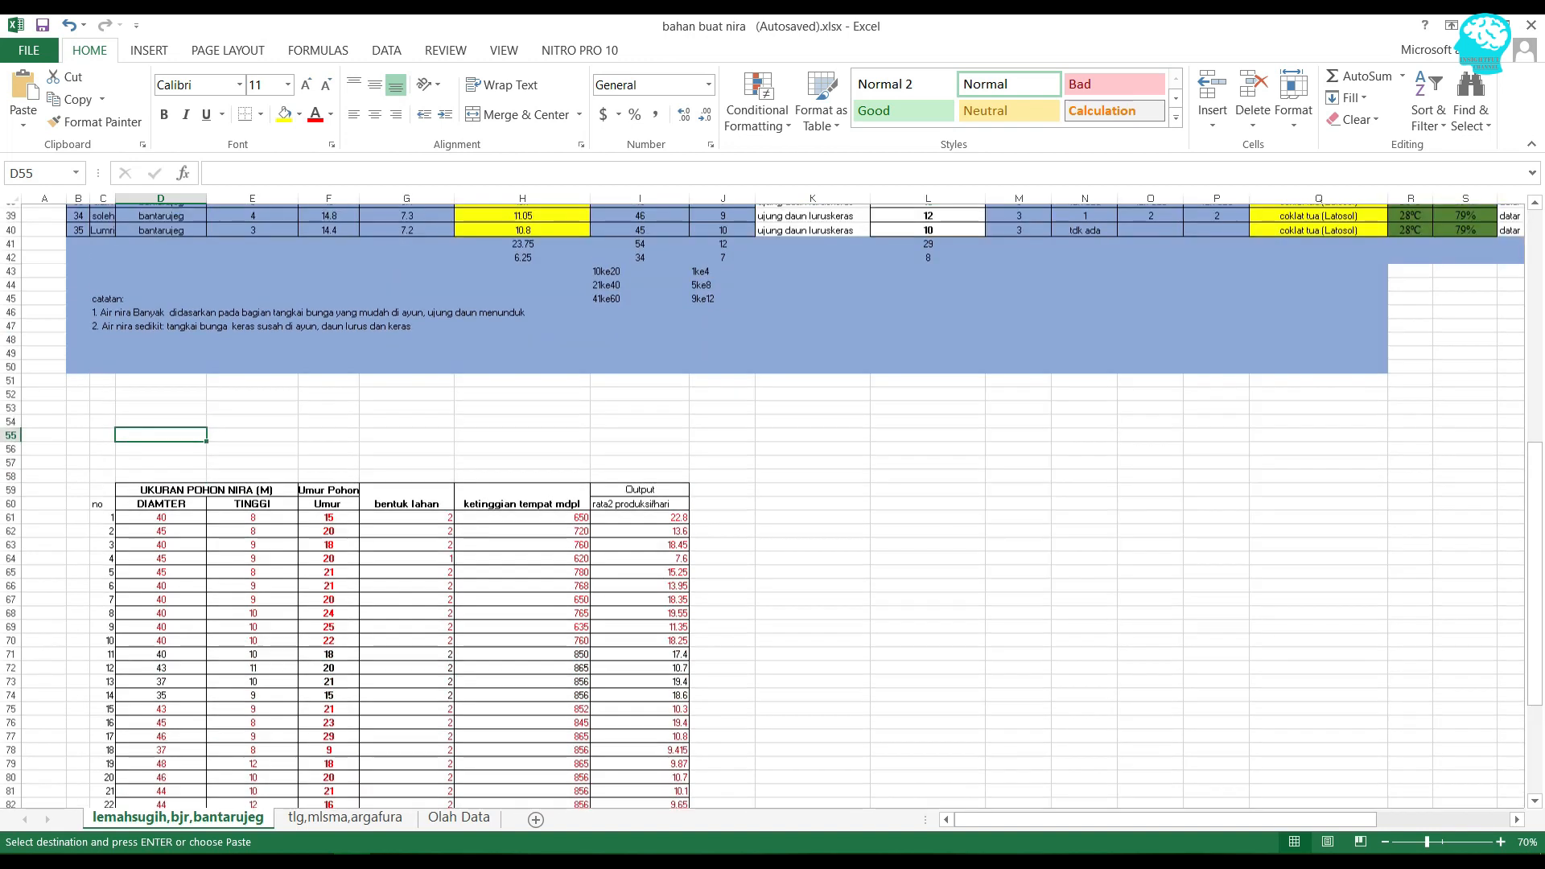
{"action": "scroll", "coordinate": [771, 506], "scroll_direction": "down", "scroll_amount": 5}
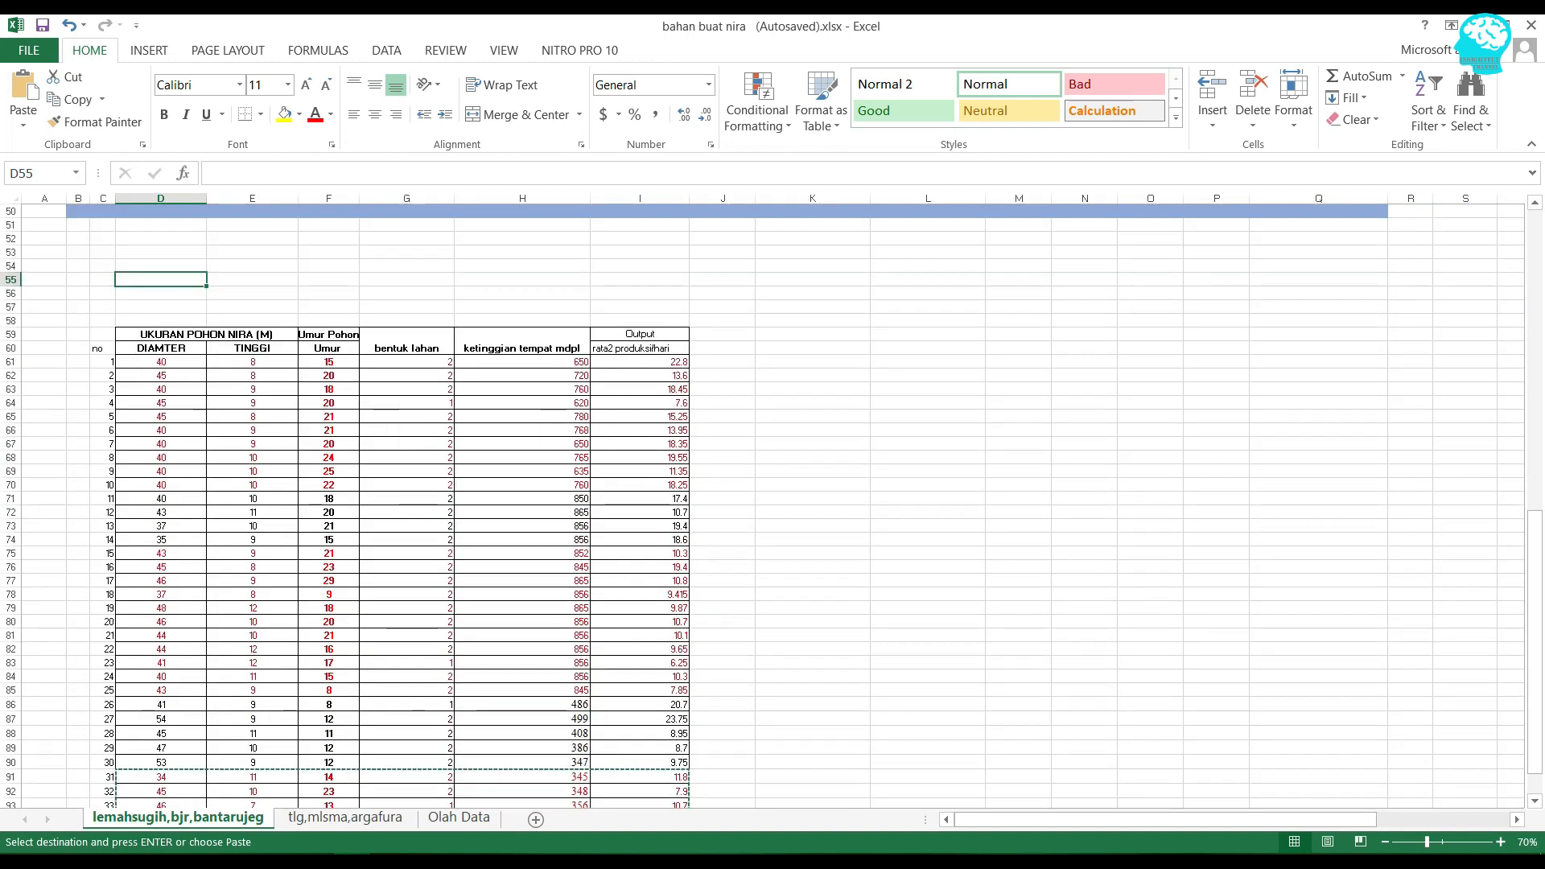
- Enter the label "3 skala" above both the DIAMTER and TINGGI columns, in cells D58 and E58
{"action": "double_click", "coordinate": [161, 320]}
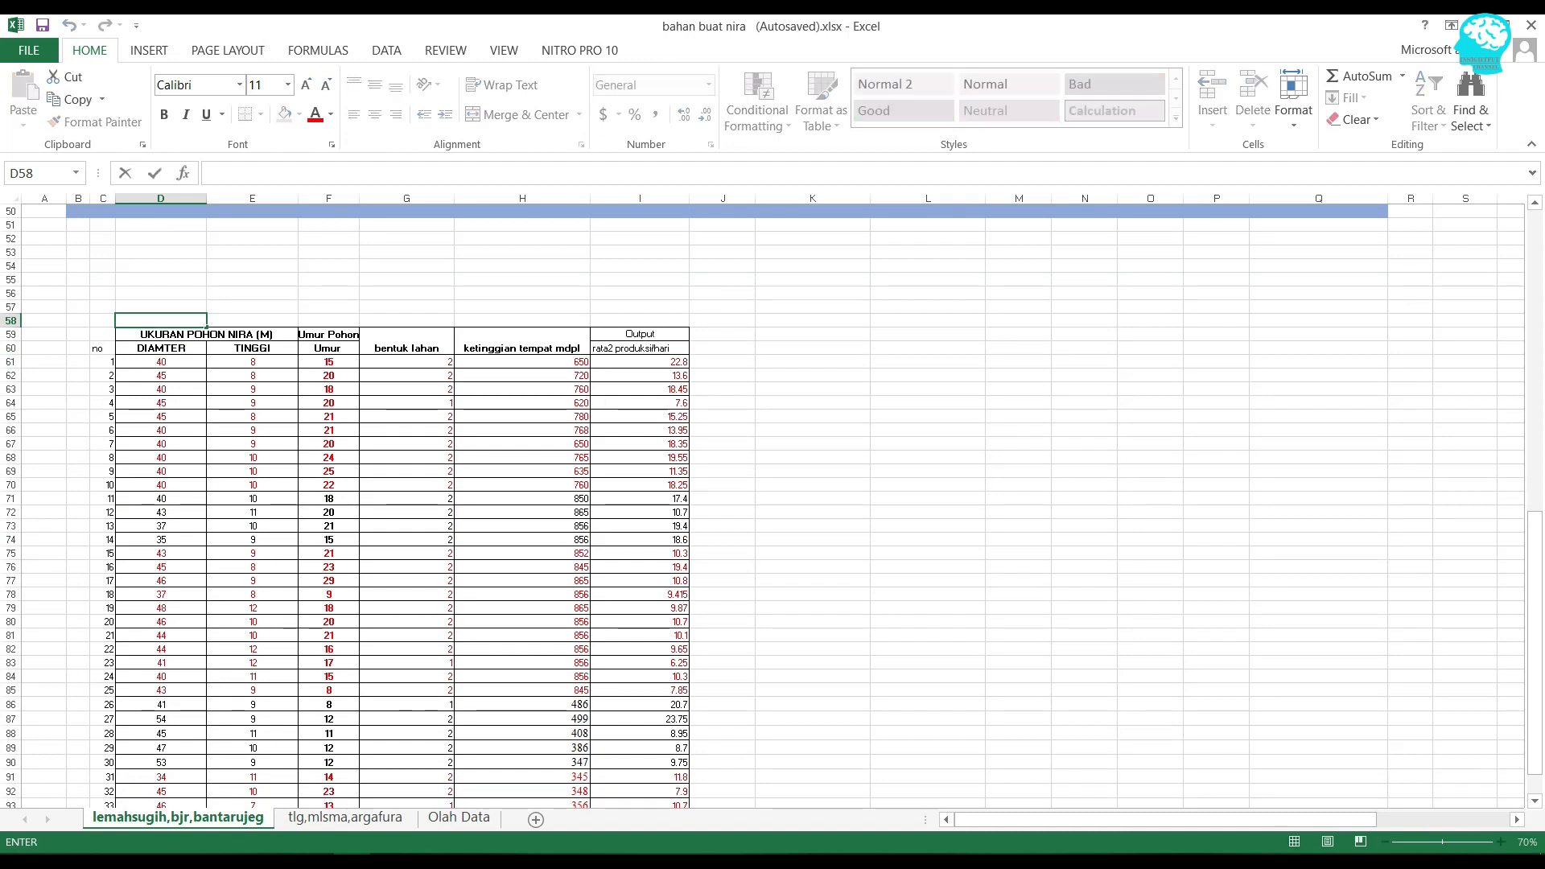
{"action": "type", "text": "3 skala"}
{"action": "key", "text": "Tab"}
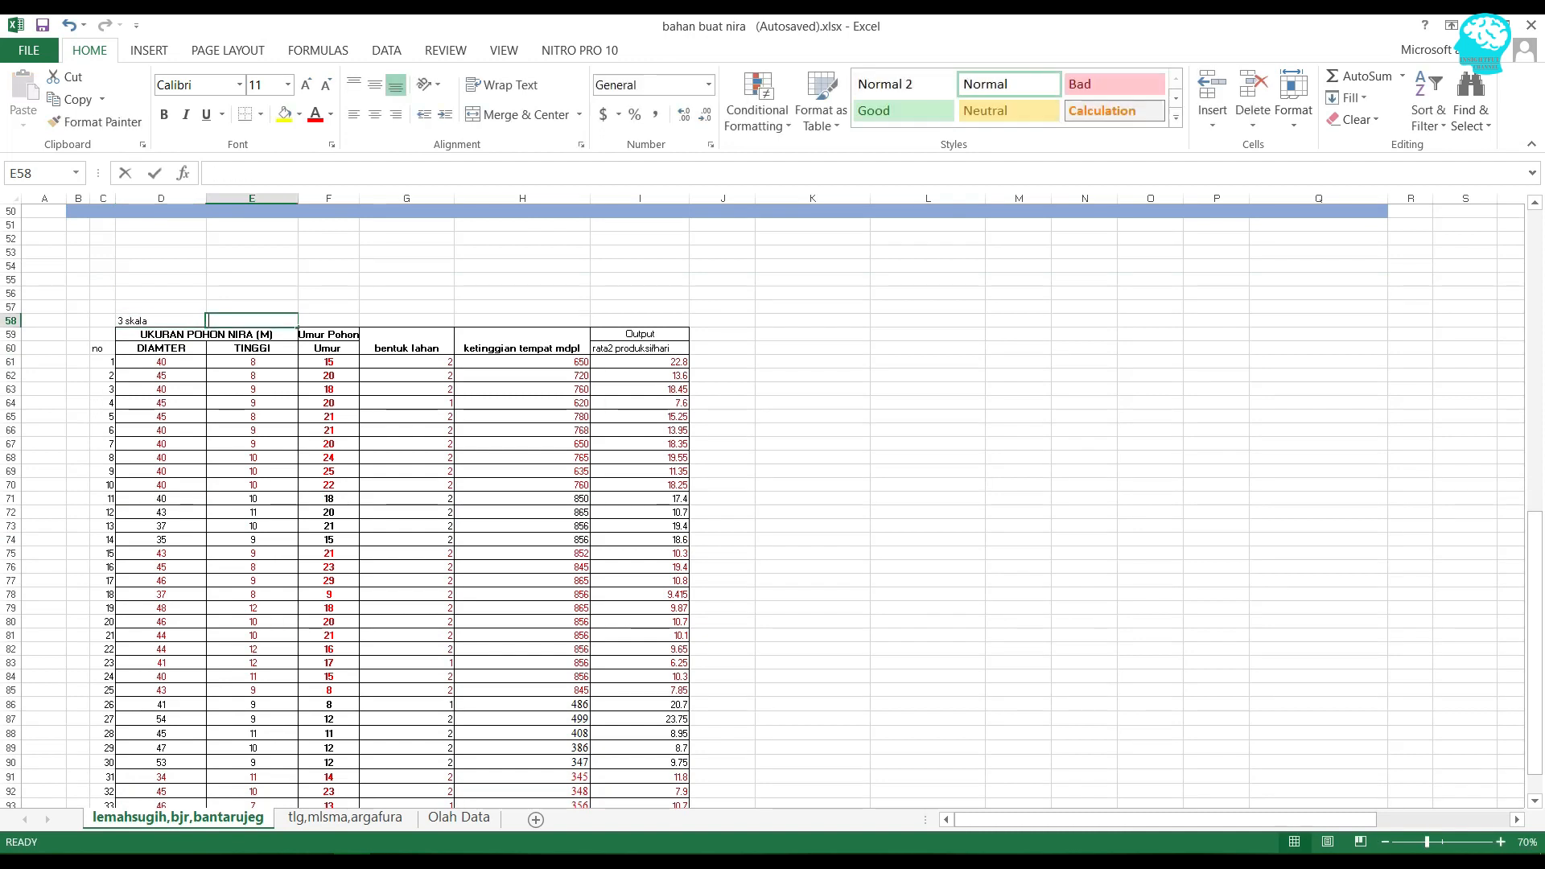
{"action": "type", "text": "3 kala"}
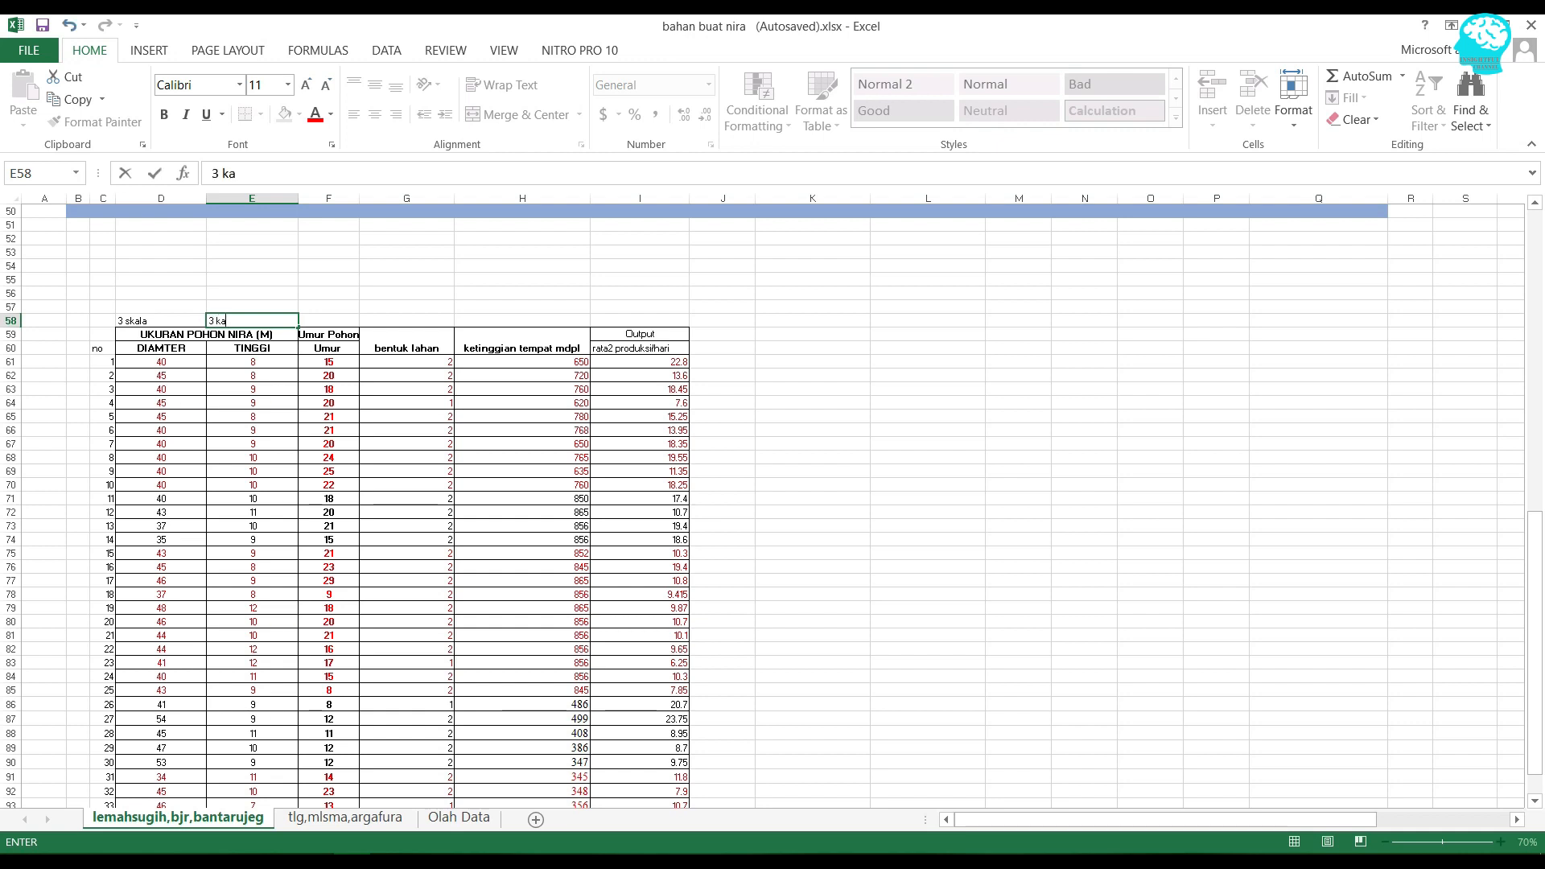
{"action": "key", "text": "BackSpace"}
{"action": "key", "text": "BackSpace"}
{"action": "key", "text": "BackSpace"}
{"action": "type", "text": "skala"}
{"action": "key", "text": "Tab"}
- Enter the label "5 skala" above the Umur column in F58 and widen column F to fit its heading
{"action": "key", "text": "F2"}
{"action": "type", "text": "5 skala"}
{"action": "left_click", "coordinate": [406, 294]}
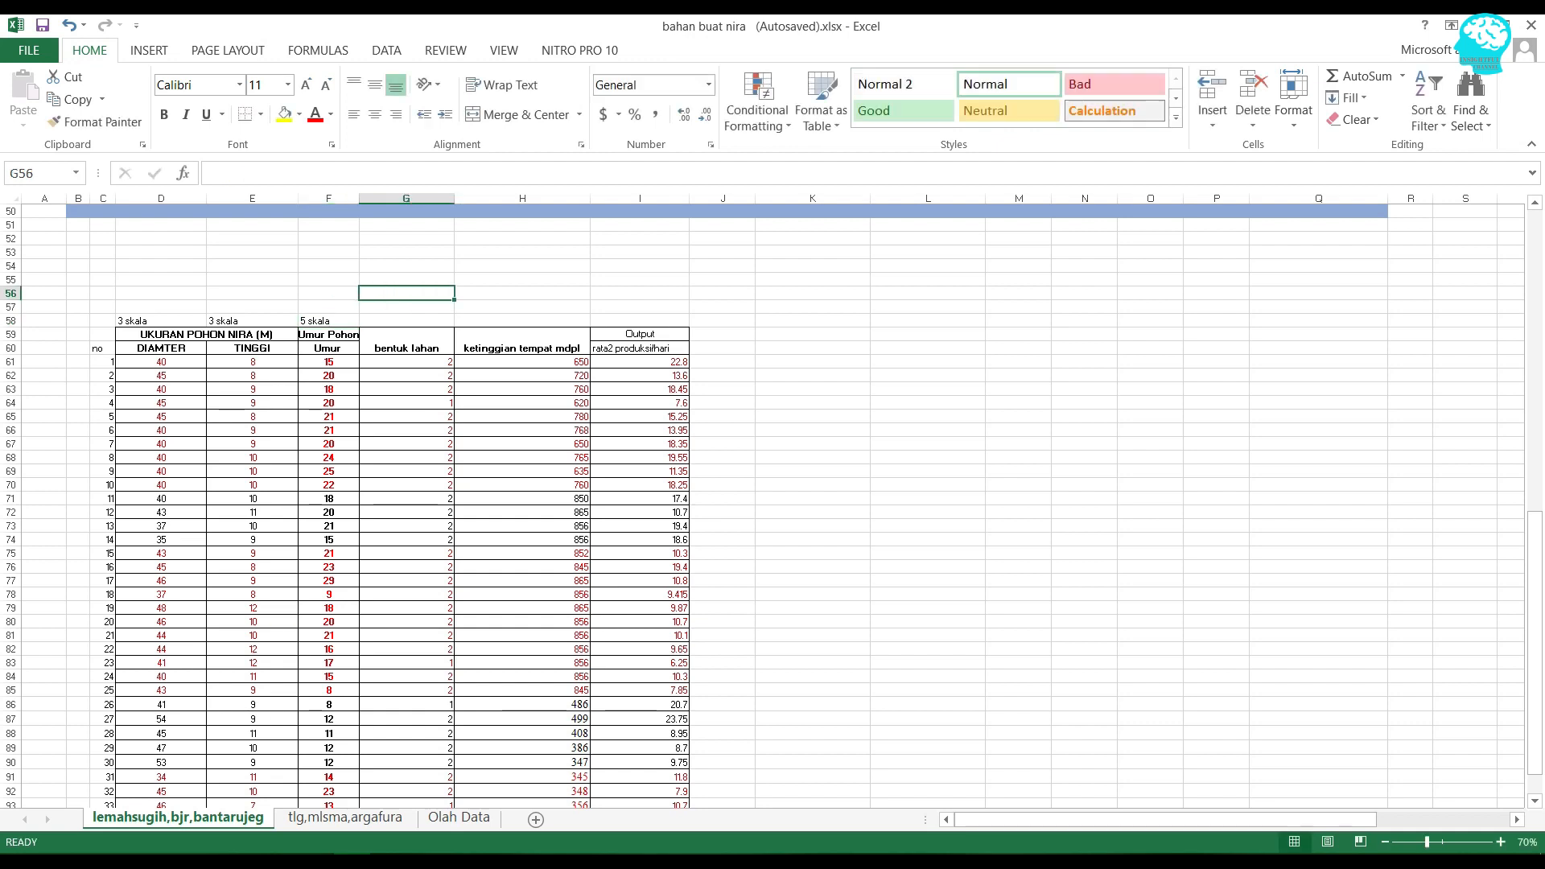
{"action": "left_click_drag", "start_coordinate": [359, 198], "coordinate": [403, 198]}
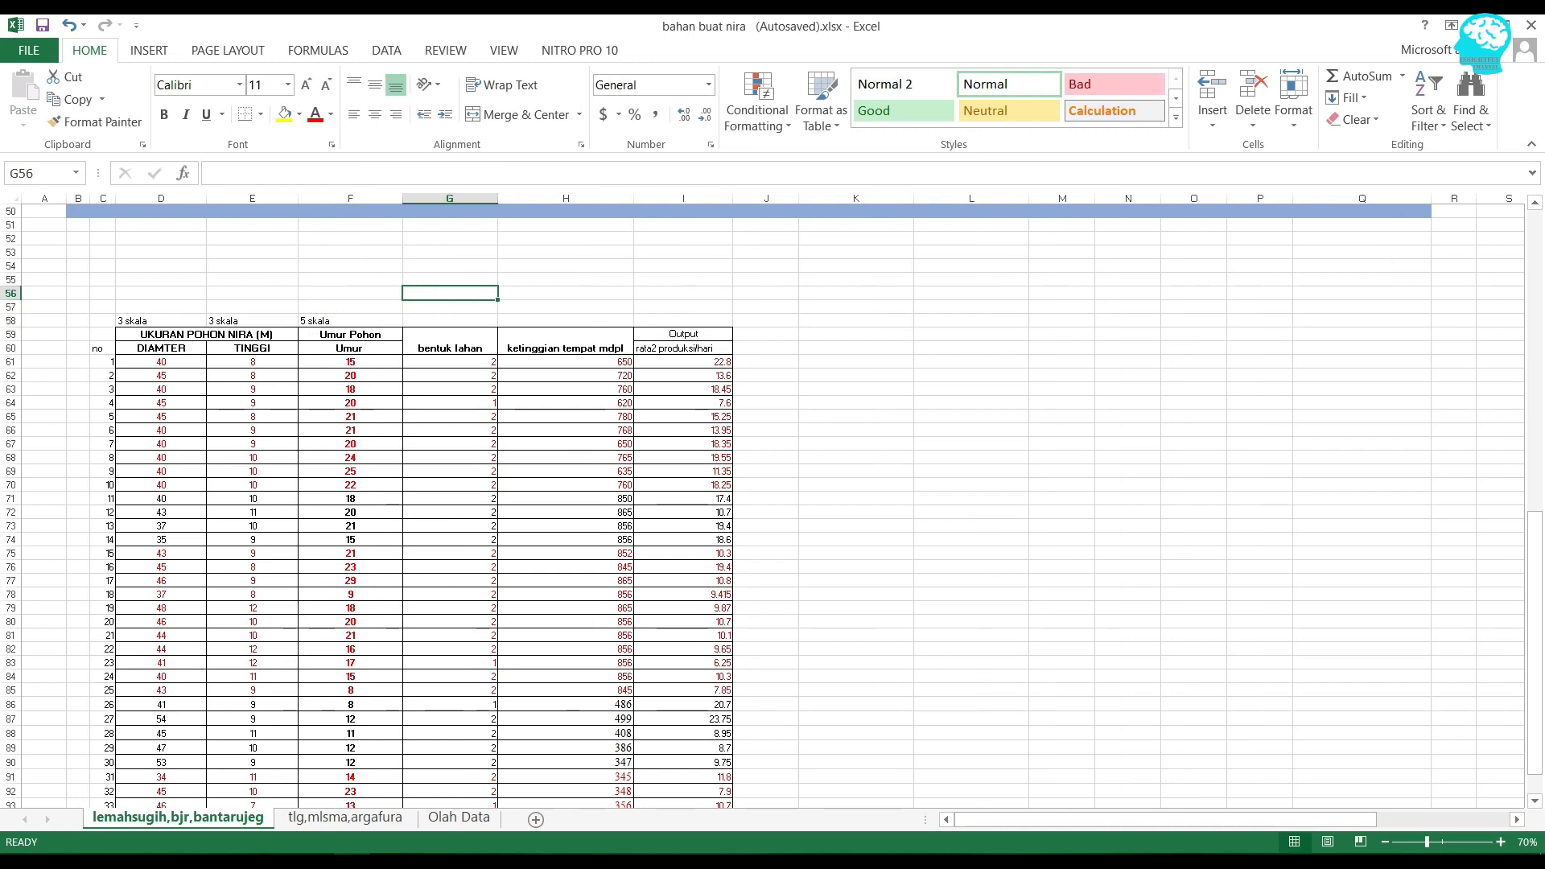
{"action": "left_click", "coordinate": [351, 320]}
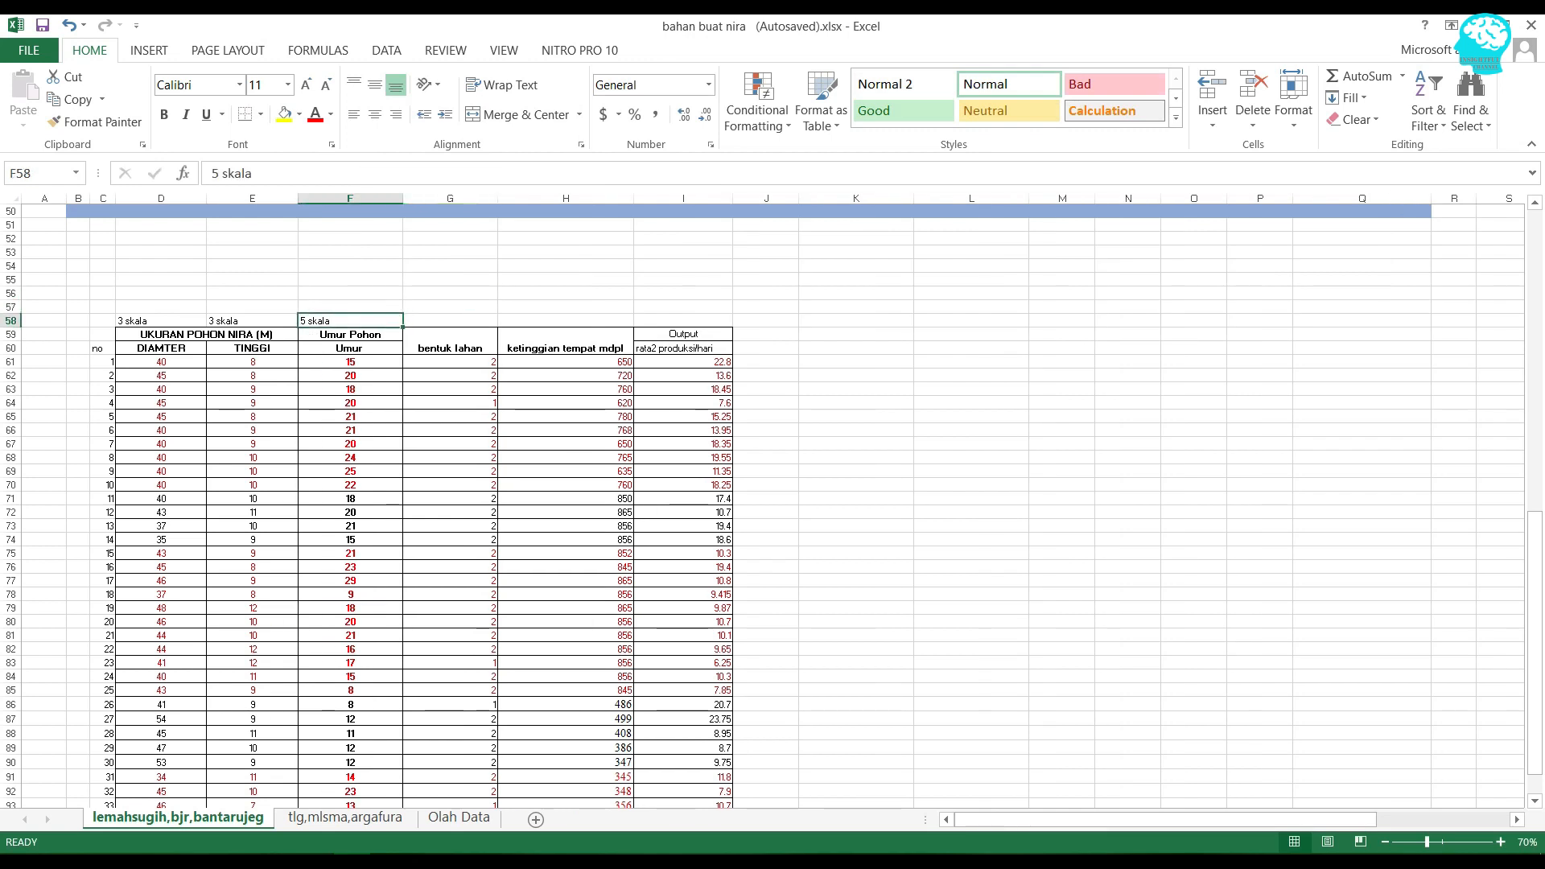
- Enter "2 skala" above the bentuk lahan column in G58 and "3 skala" above ketinggian tempat mdpl in H58
{"action": "double_click", "coordinate": [449, 320]}
{"action": "type", "text": "2"}
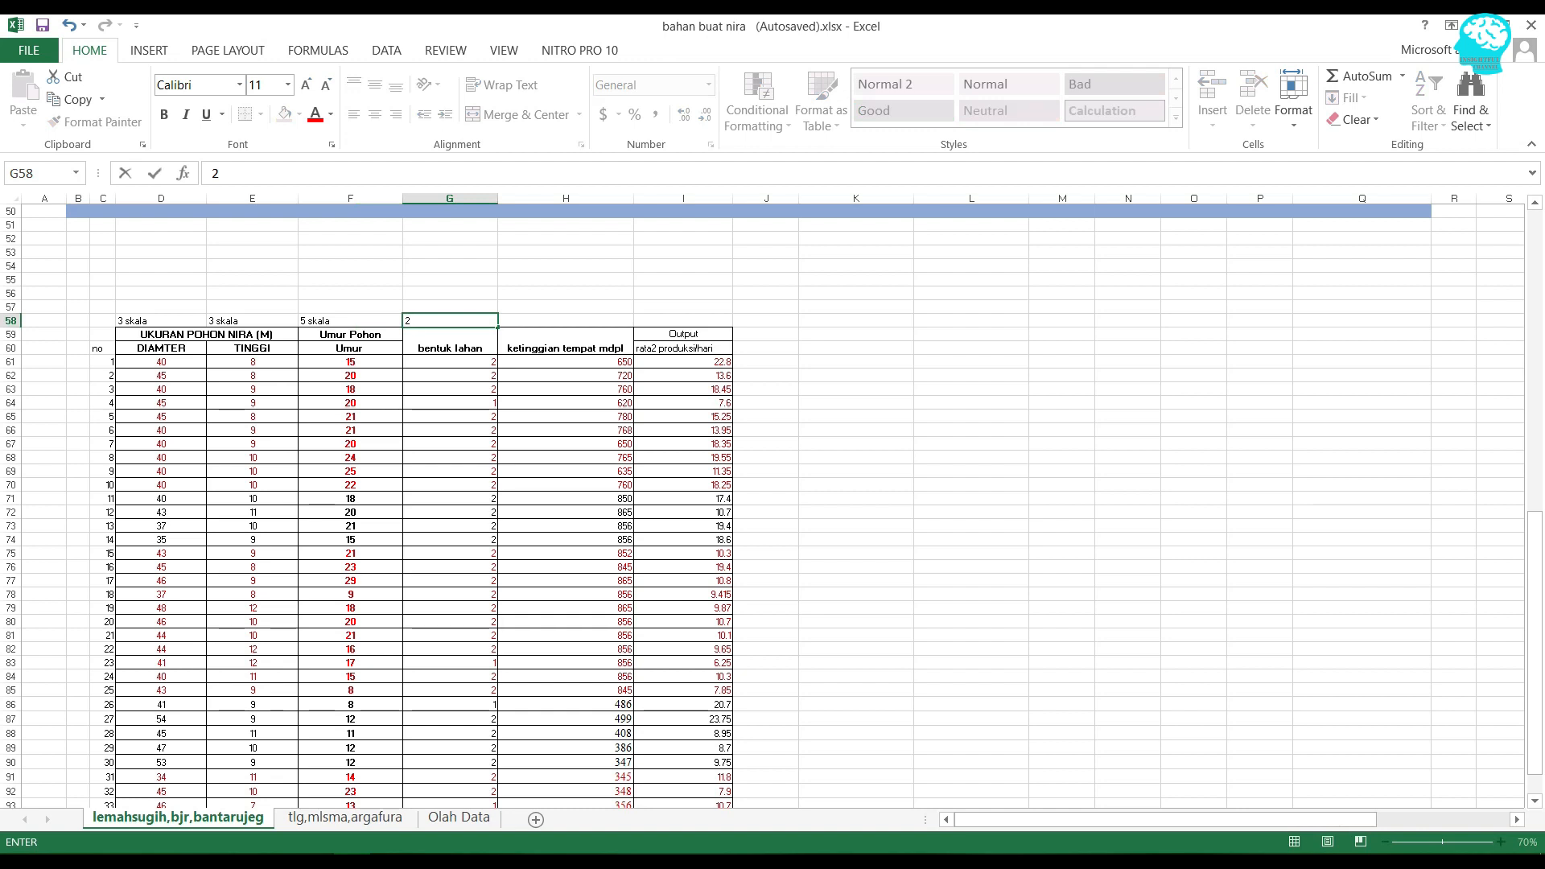
{"action": "type", "text": " skala"}
{"action": "key", "text": "Tab"}
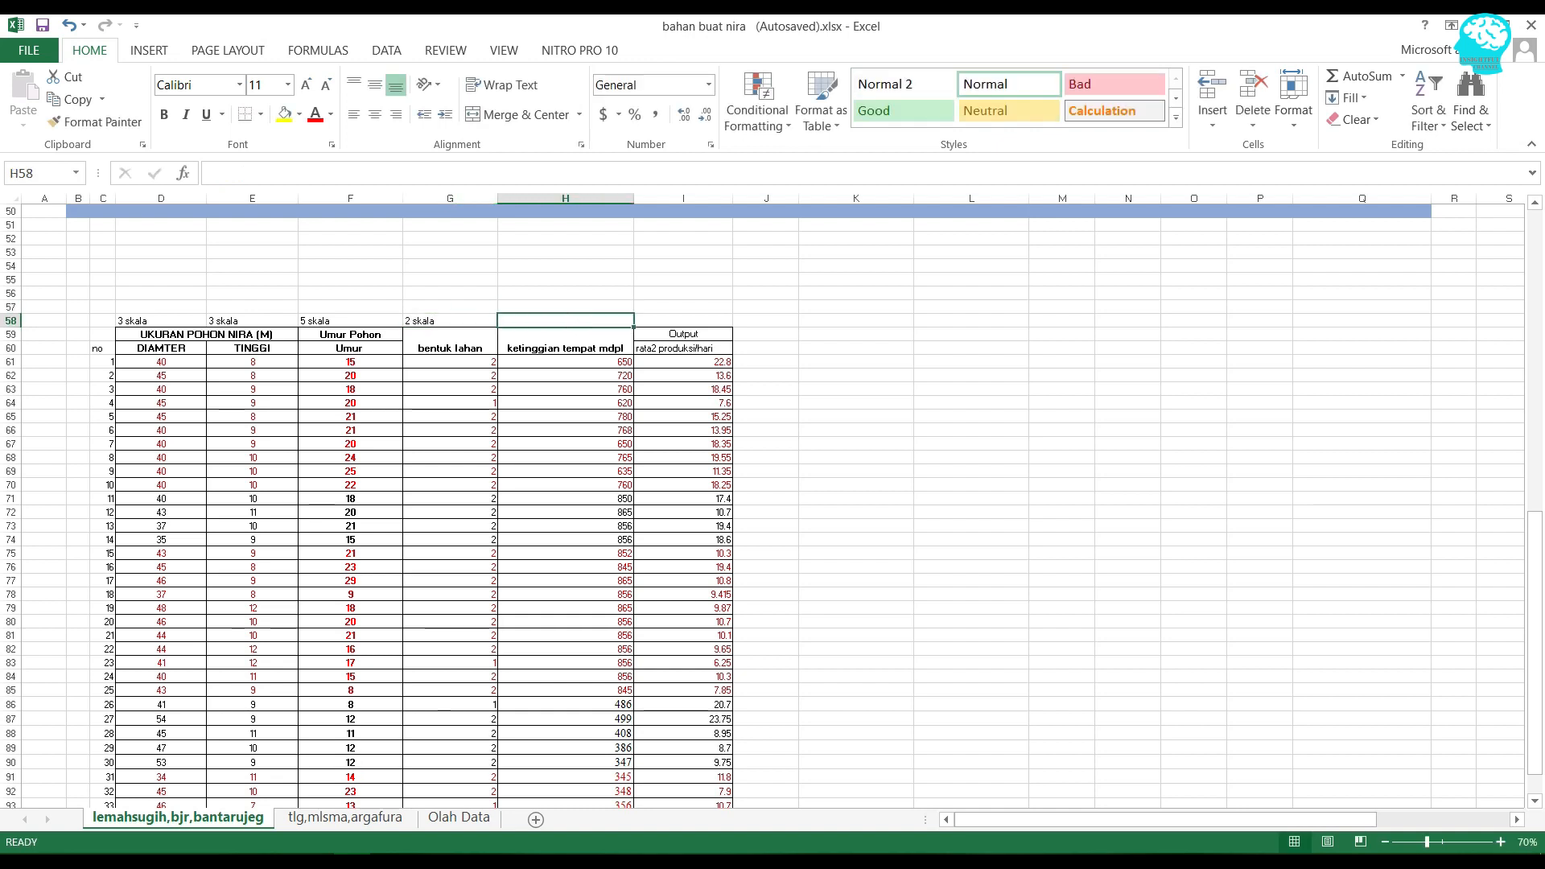
{"action": "key", "text": "BackSpace"}
{"action": "type", "text": "3 skala"}
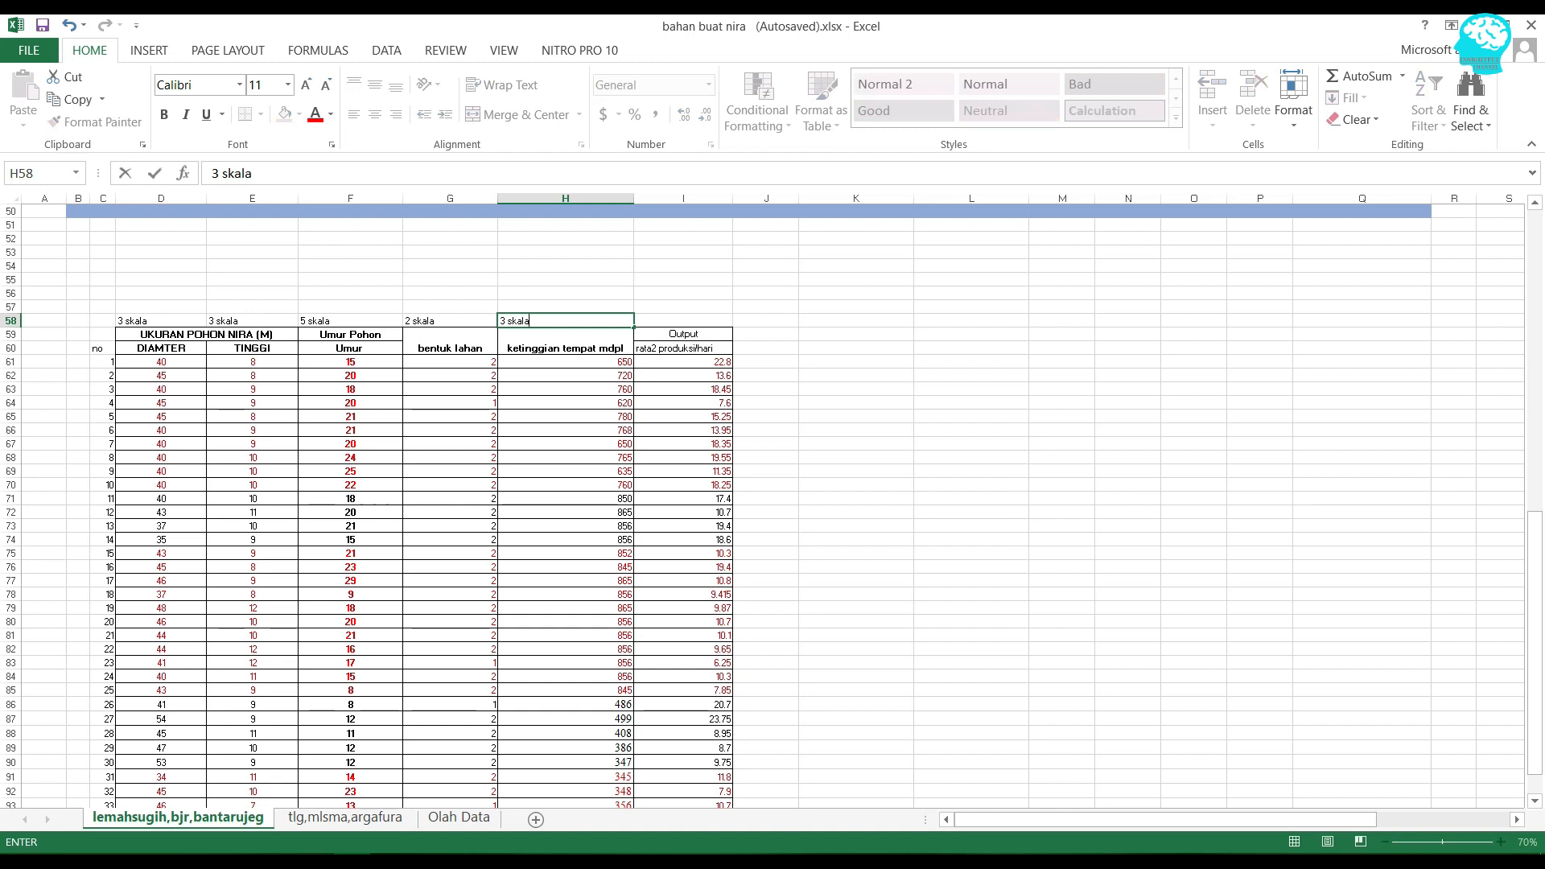
{"action": "key", "text": "Up"}
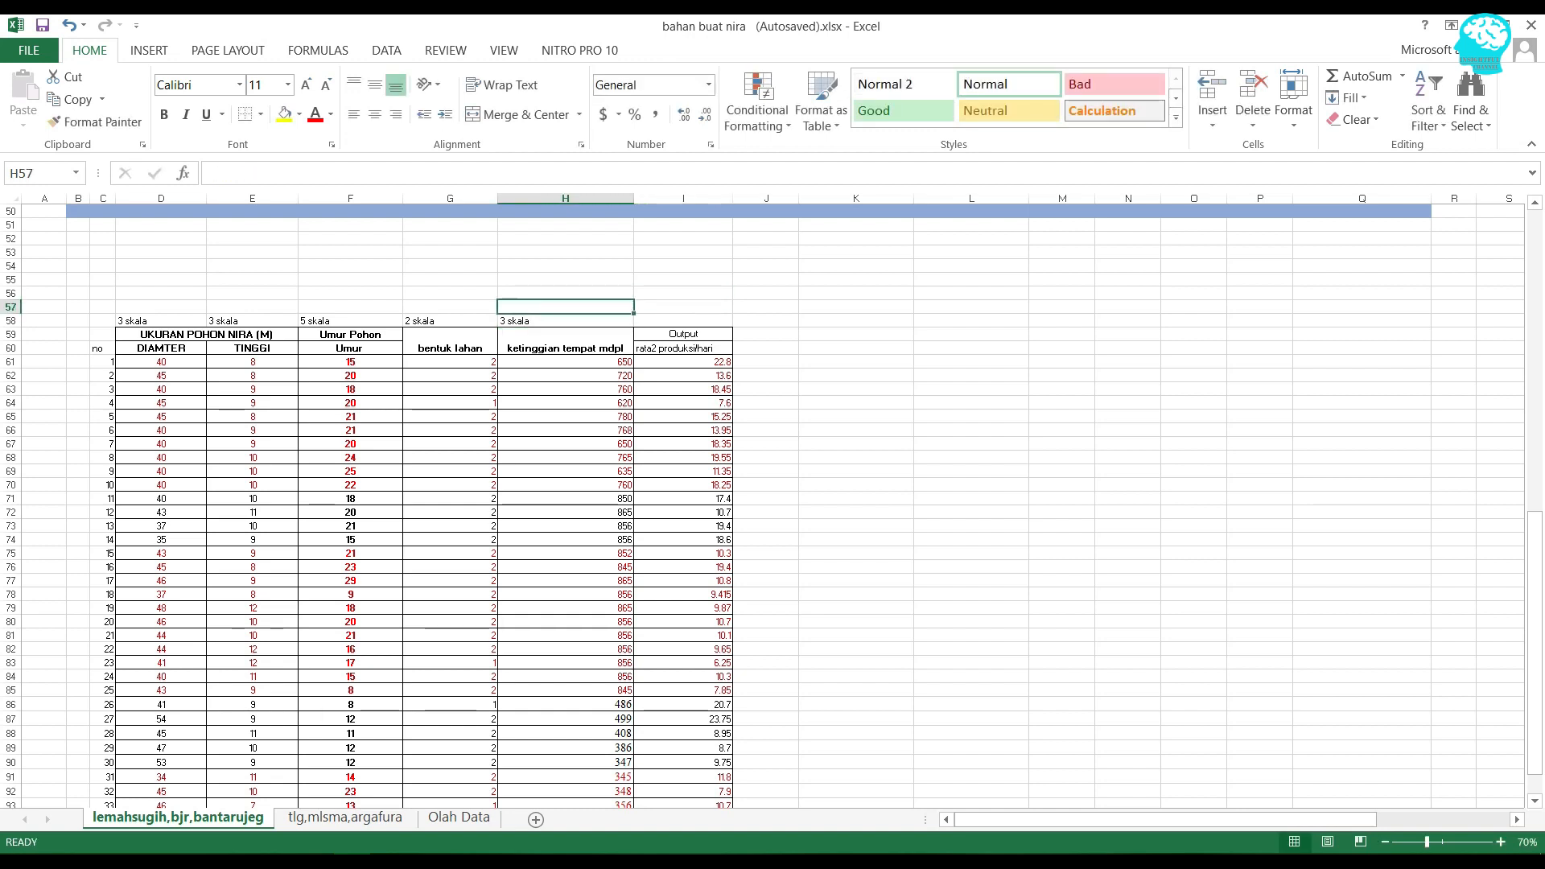
- Examine the altitude class notes in cells U43 to U45 and return to the coded table with its scale labels
{"action": "key", "text": "Up"}
{"action": "key", "text": "Up"}
{"action": "scroll", "coordinate": [765, 507], "scroll_direction": "up", "scroll_amount": 7}
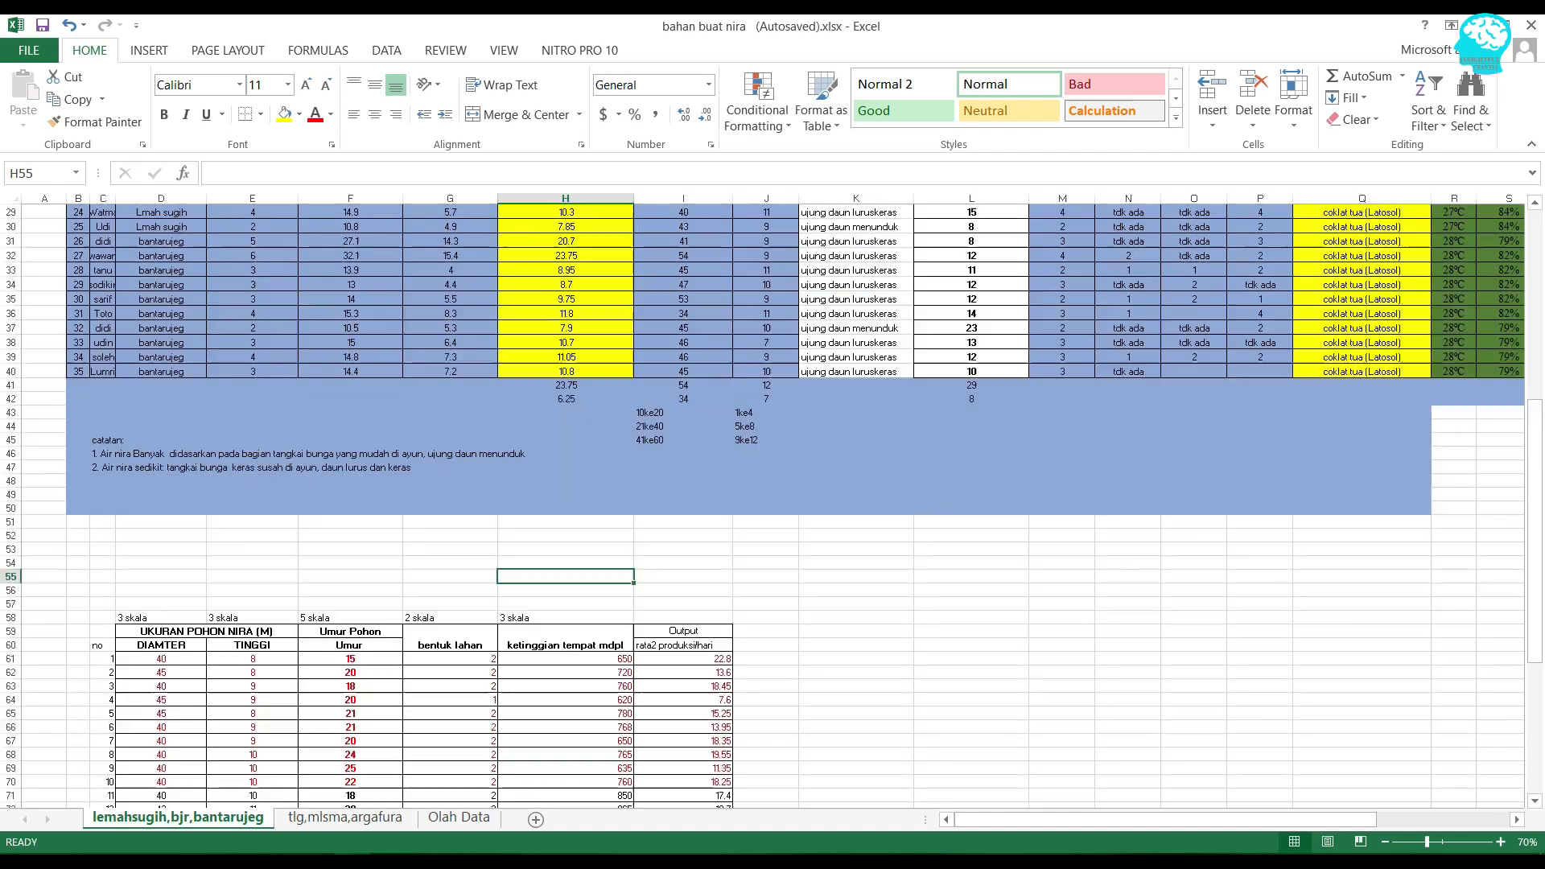
{"action": "left_click_drag", "start_coordinate": [1165, 820], "coordinate": [1298, 819]}
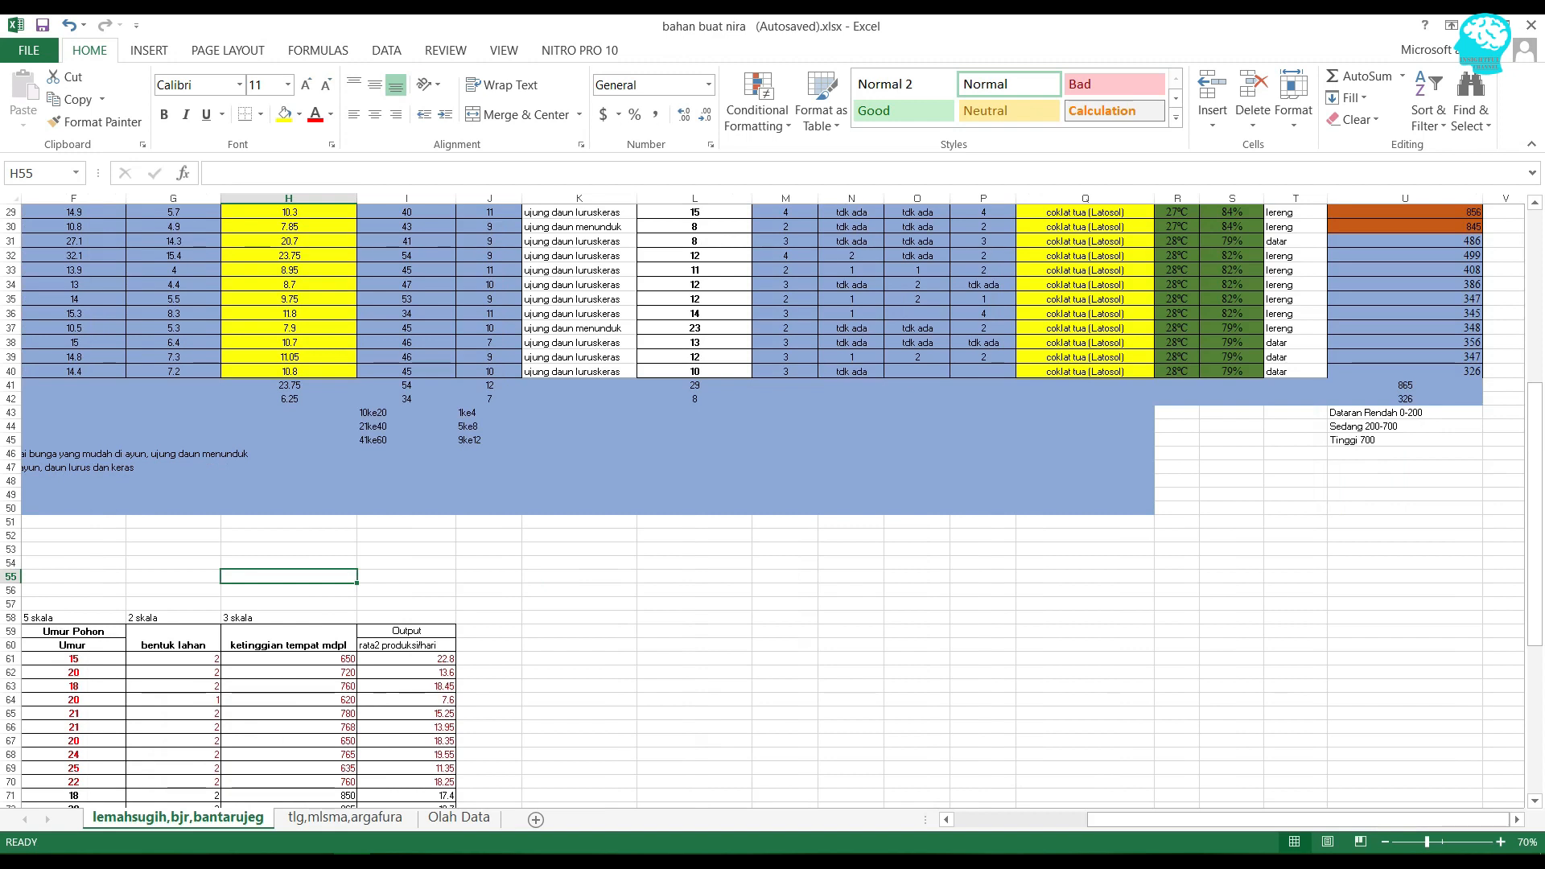
{"action": "left_click", "coordinate": [1405, 413]}
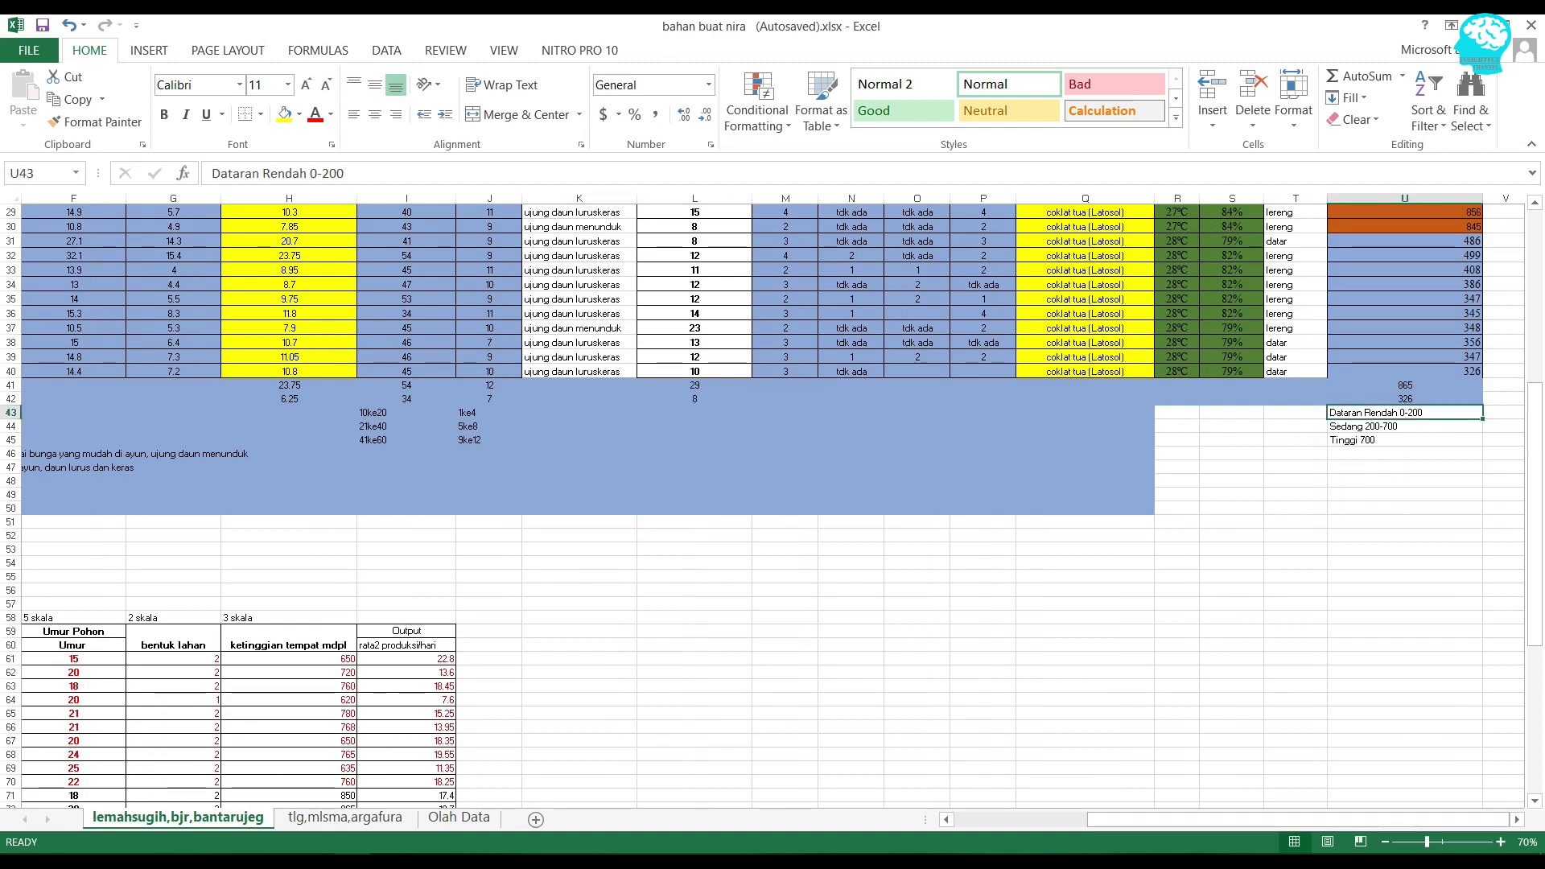
{"action": "left_click", "coordinate": [1405, 440]}
{"action": "left_click", "coordinate": [1405, 427]}
{"action": "left_click", "coordinate": [1405, 440]}
{"action": "left_click_drag", "start_coordinate": [1332, 819], "coordinate": [1188, 819]}
{"action": "scroll", "coordinate": [1046, 627], "scroll_direction": "down", "scroll_amount": 1}
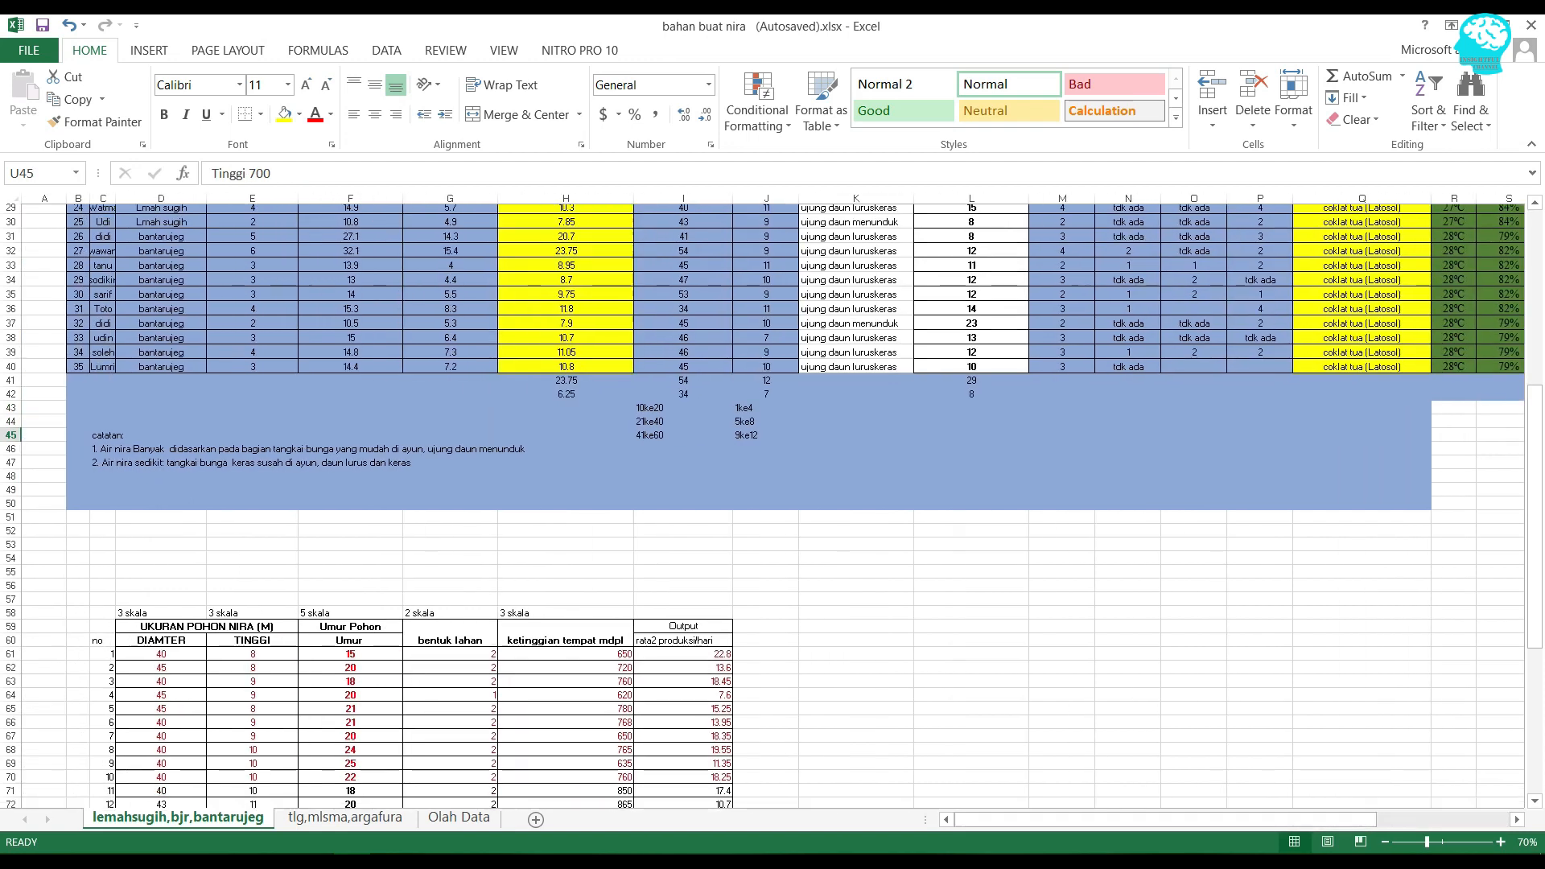
{"action": "scroll", "coordinate": [764, 503], "scroll_direction": "down", "scroll_amount": 10}
{"action": "left_click", "coordinate": [766, 639]}
{"action": "scroll", "coordinate": [766, 640], "scroll_direction": "up", "scroll_amount": 5}
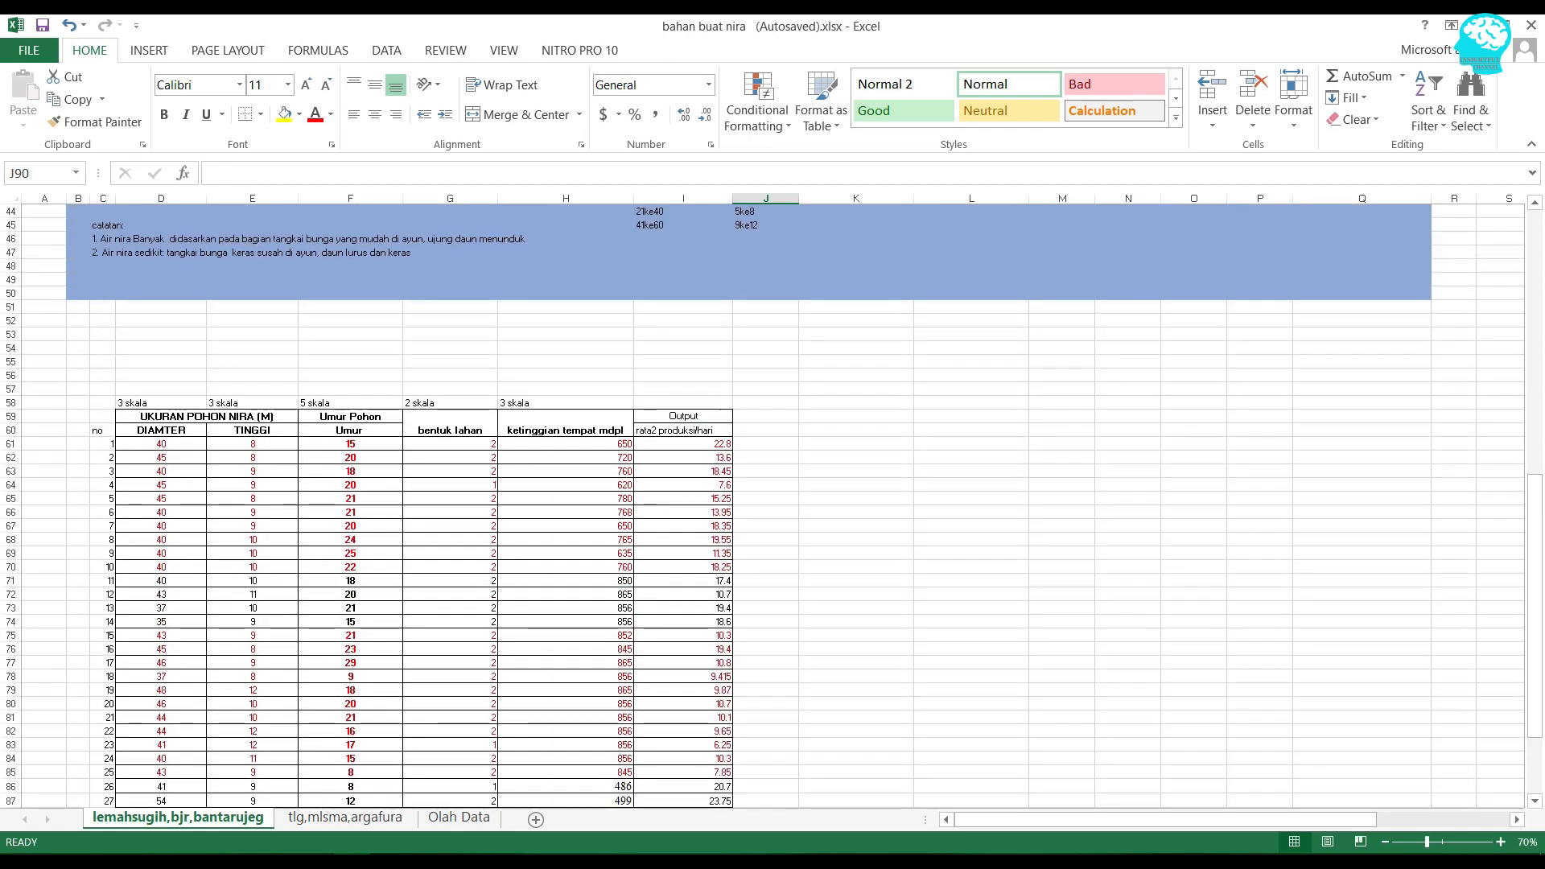
- Switch to MATLAB's grid-partition FIS dialog and set the number of membership functions to 3 3 5 2 3
{"action": "left_click", "coordinate": [161, 403]}
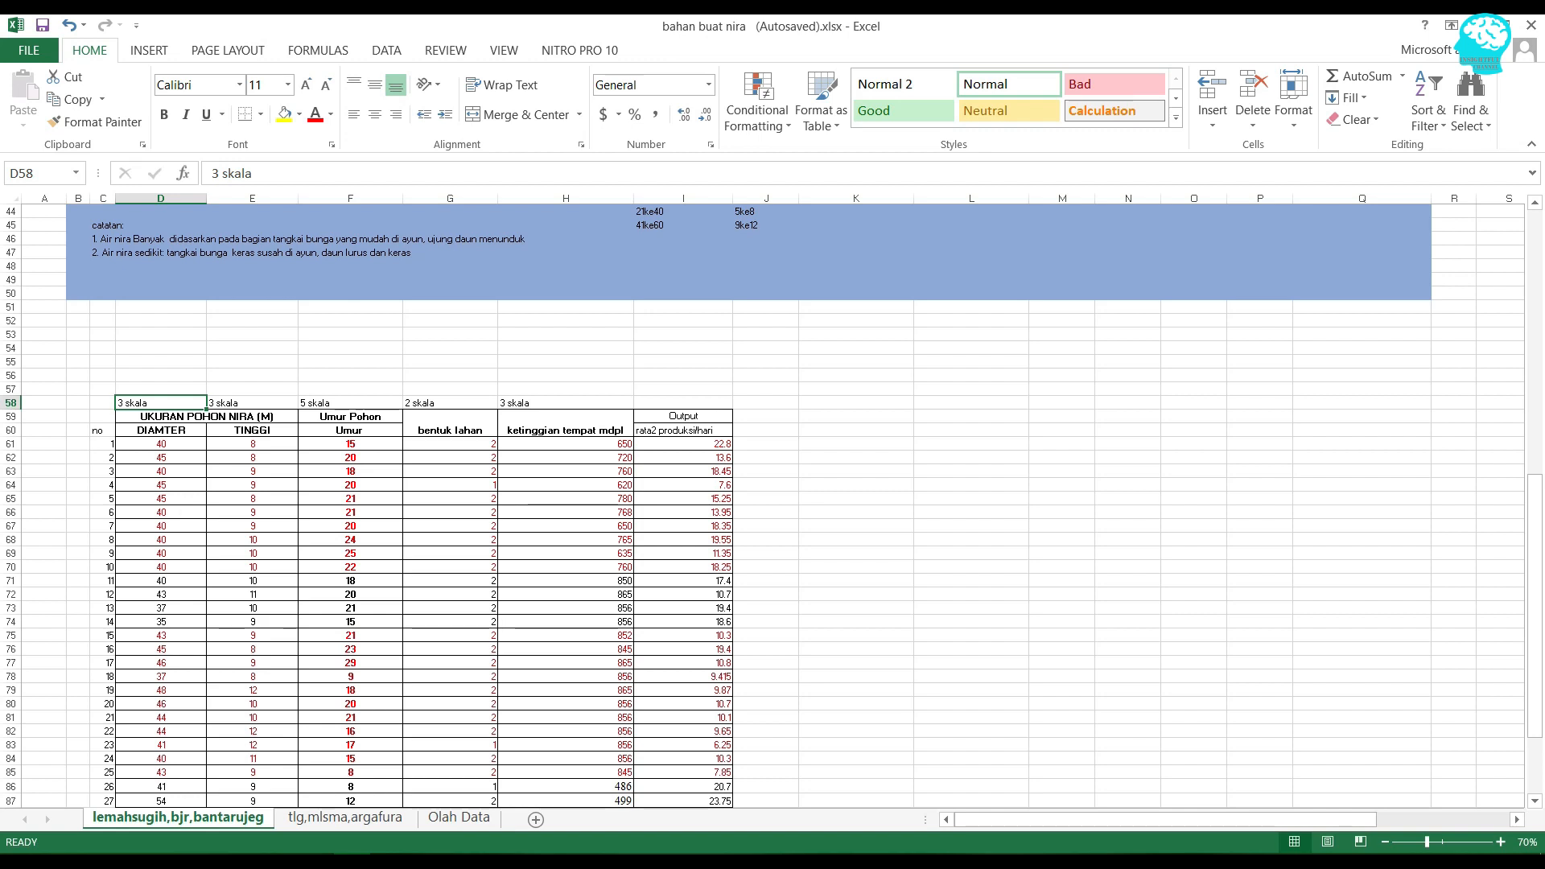
{"action": "key", "text": "alt+Tab"}
{"action": "key", "text": "alt+Tab"}
{"action": "key", "text": "alt+shift+Tab"}
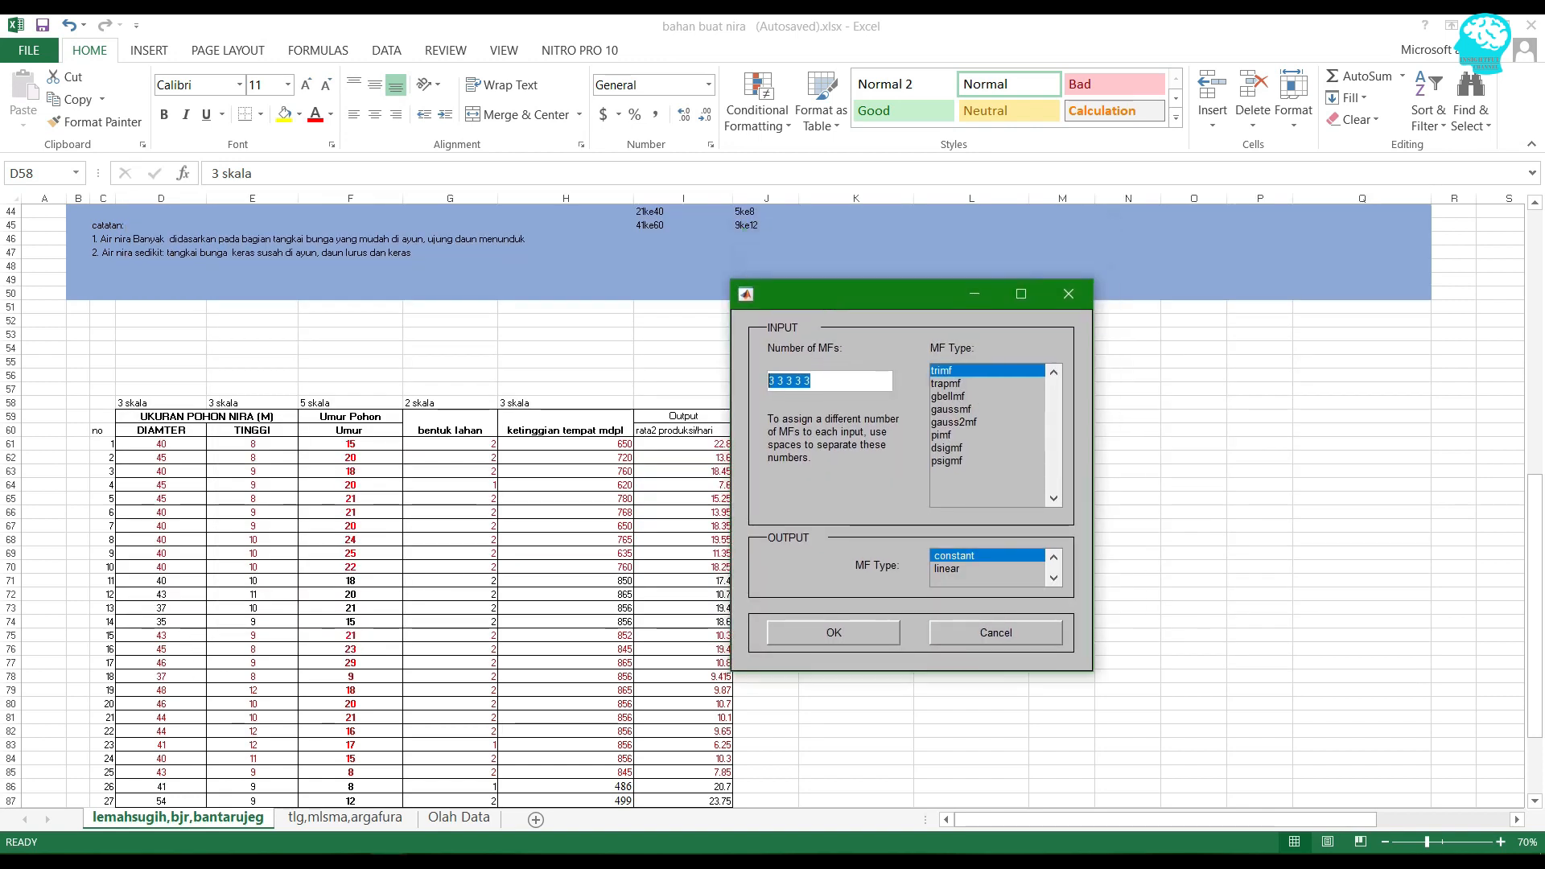
{"action": "type", "text": "3 3"}
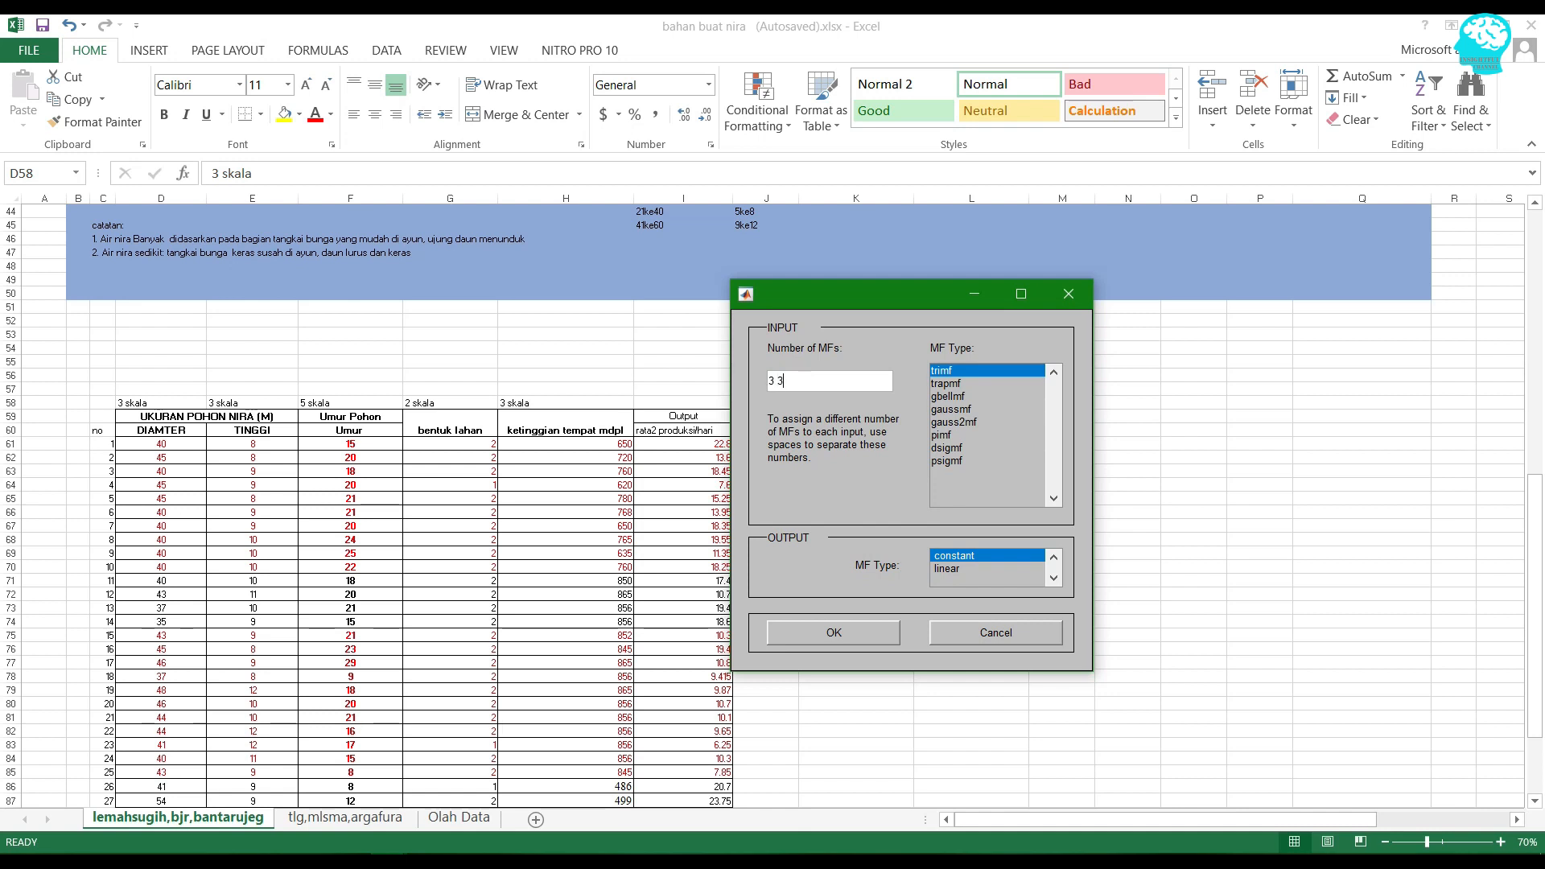
{"action": "type", "text": " 3"}
{"action": "key", "text": "BackSpace"}
{"action": "type", "text": "5 2 3"}
{"action": "left_click_drag", "start_coordinate": [918, 288], "coordinate": [1015, 142]}
{"action": "left_click_drag", "start_coordinate": [908, 235], "coordinate": [863, 235]}
{"action": "left_click", "coordinate": [890, 235]}
{"action": "double_click", "coordinate": [868, 235]}
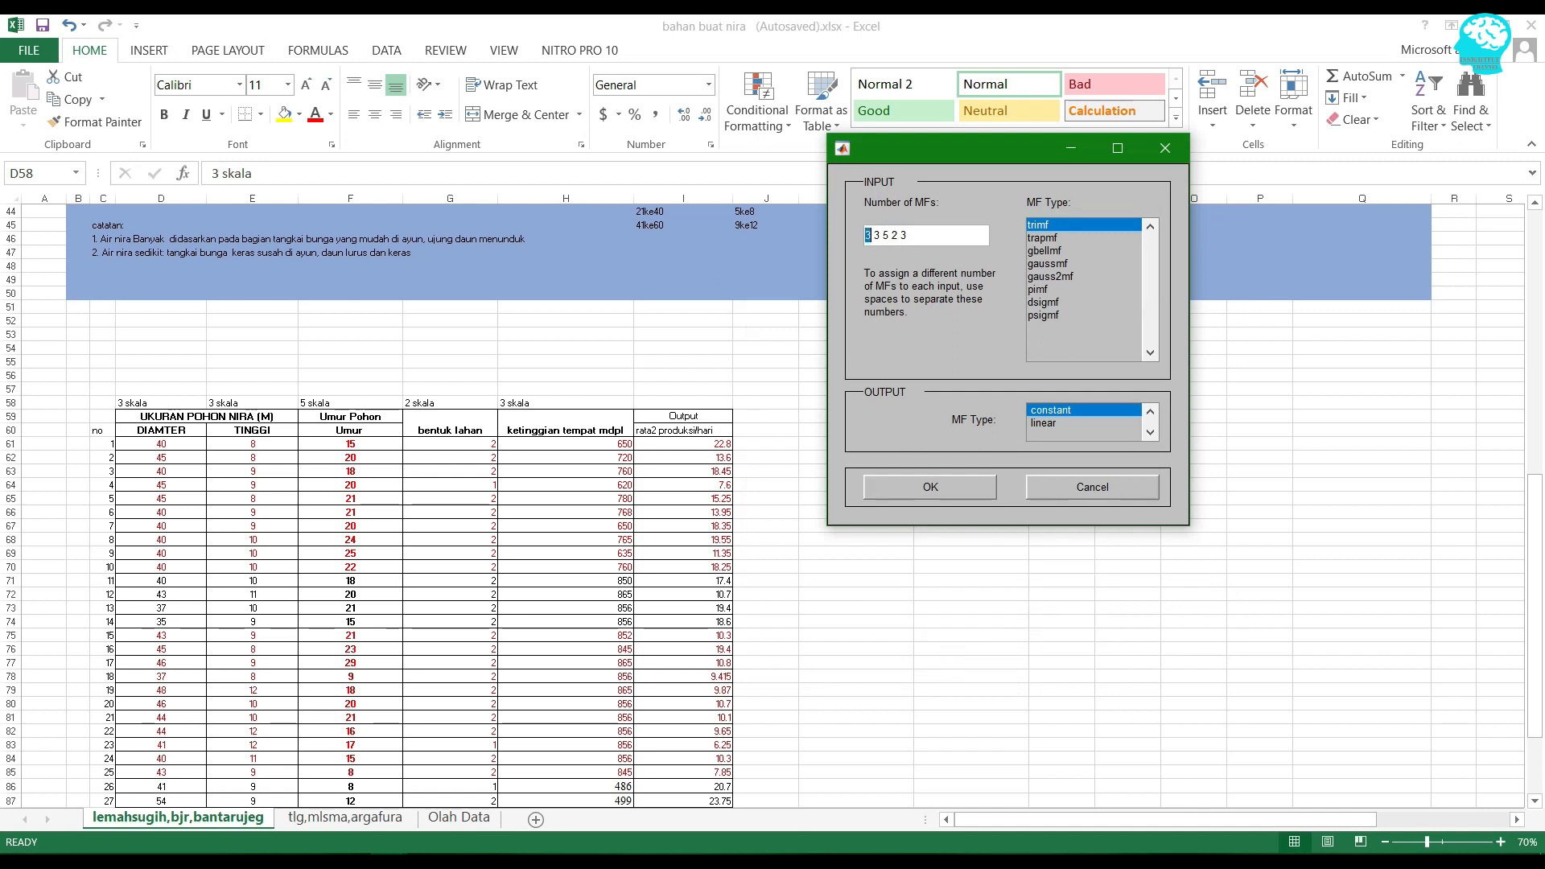
{"action": "left_click", "coordinate": [885, 235]}
{"action": "double_click", "coordinate": [902, 235]}
{"action": "left_click", "coordinate": [909, 235]}
- Try trapmf, gbellmf and gaussmf as the input membership function type and settle on trimf
{"action": "left_click", "coordinate": [1064, 238]}
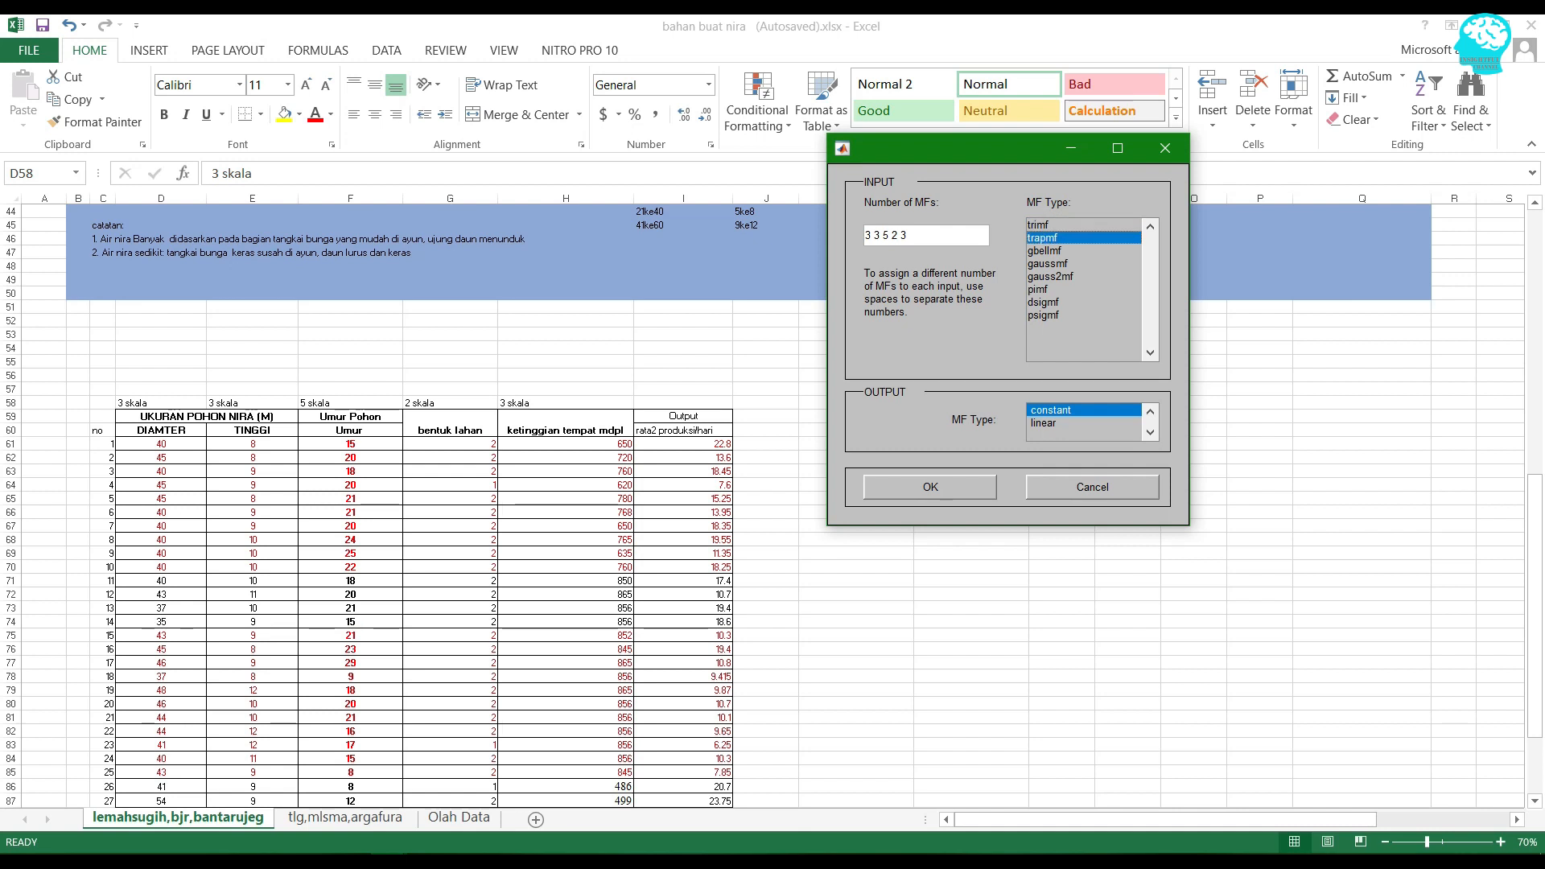
{"action": "left_click", "coordinate": [1064, 251]}
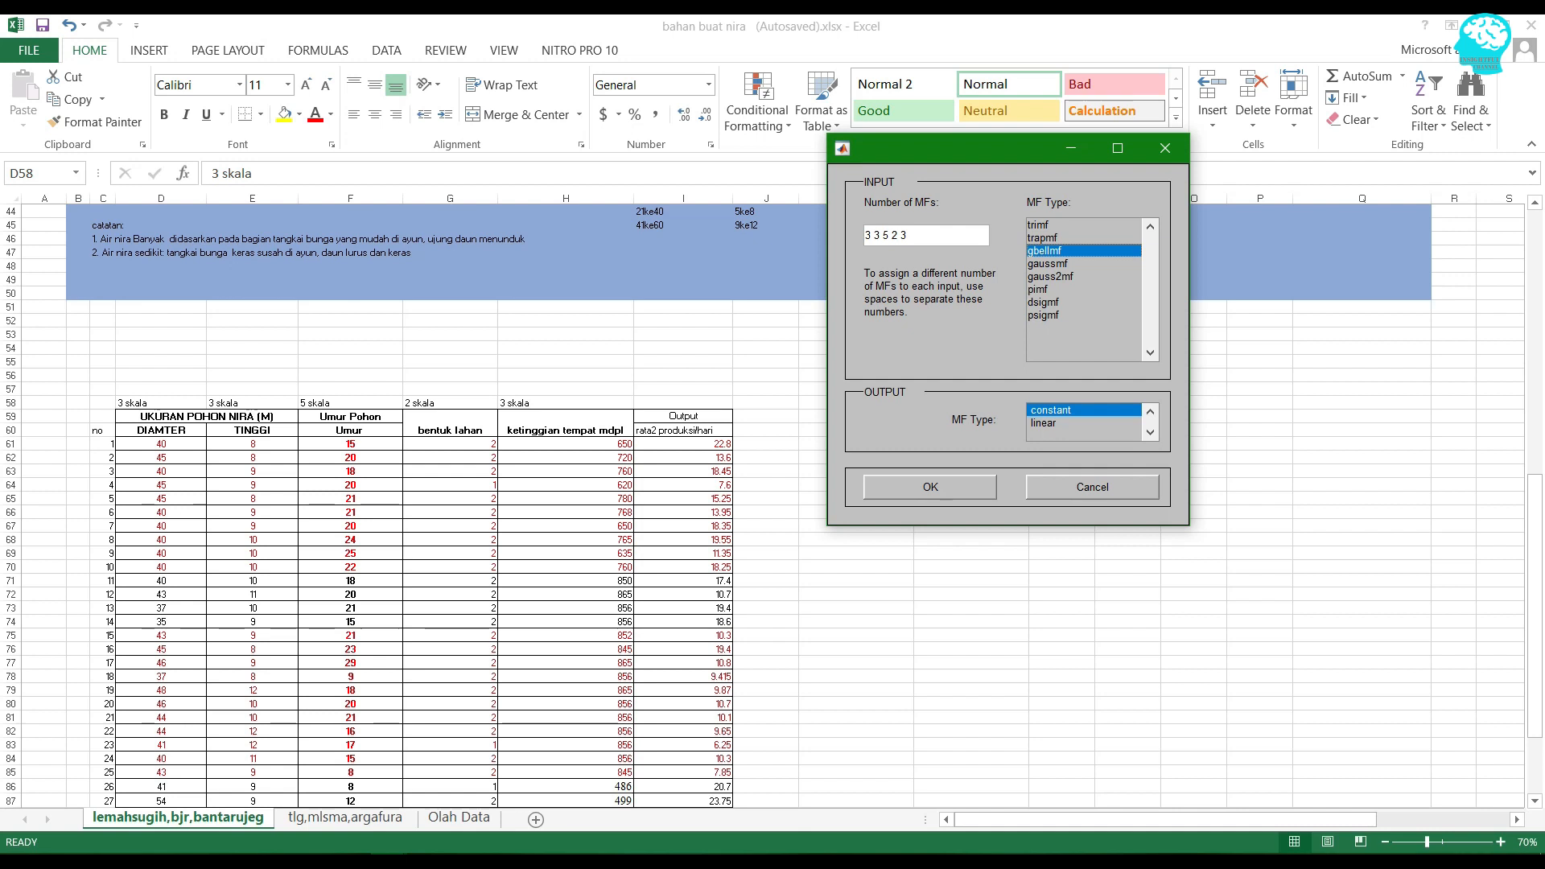
{"action": "left_click", "coordinate": [1064, 264]}
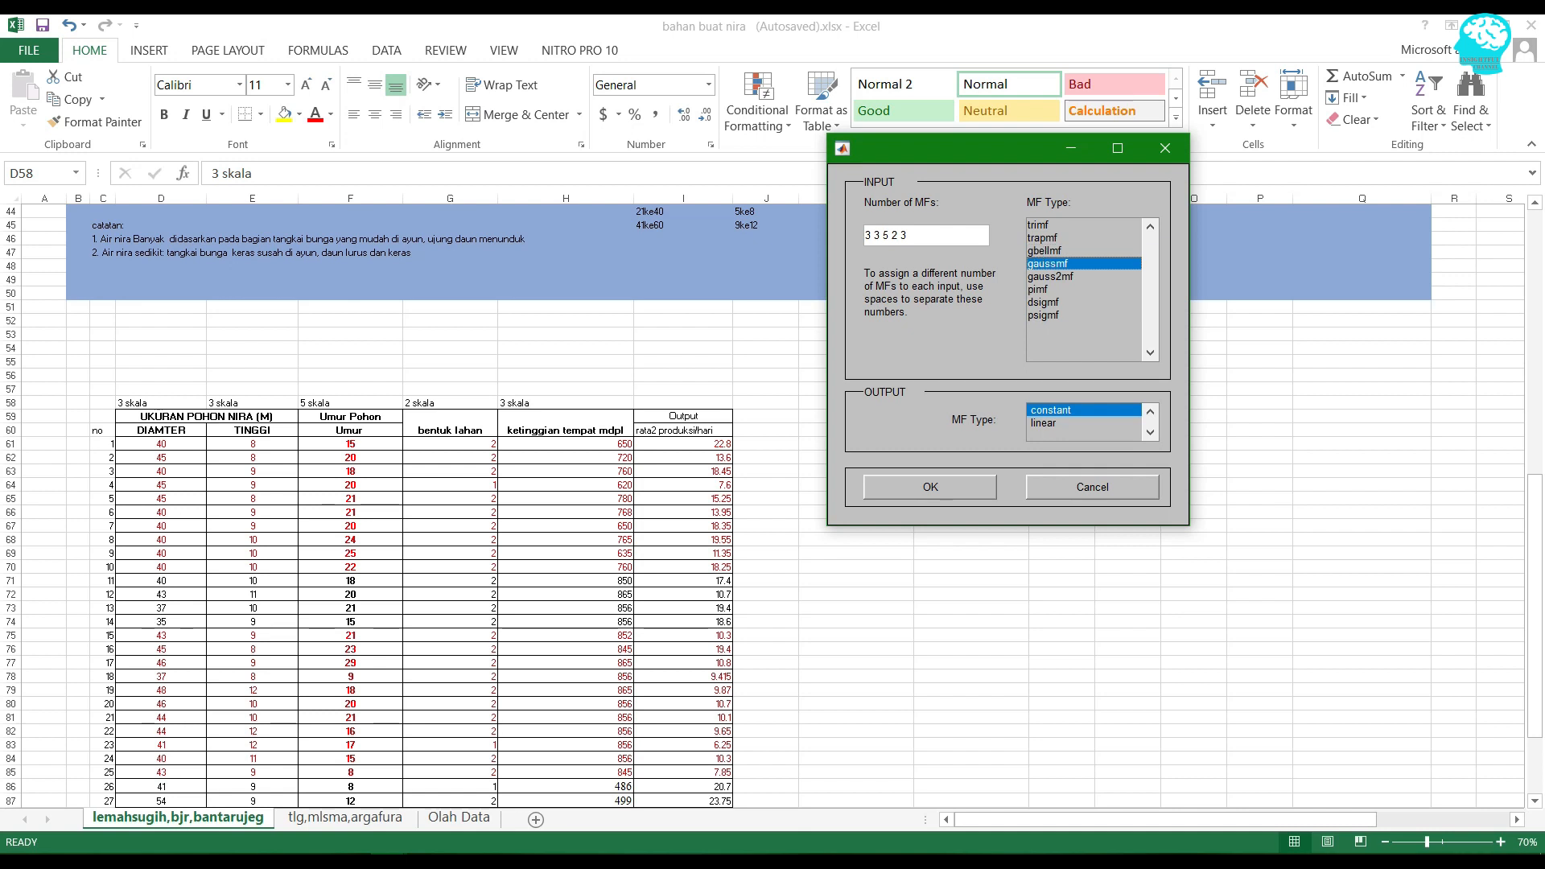
{"action": "left_click", "coordinate": [1064, 225]}
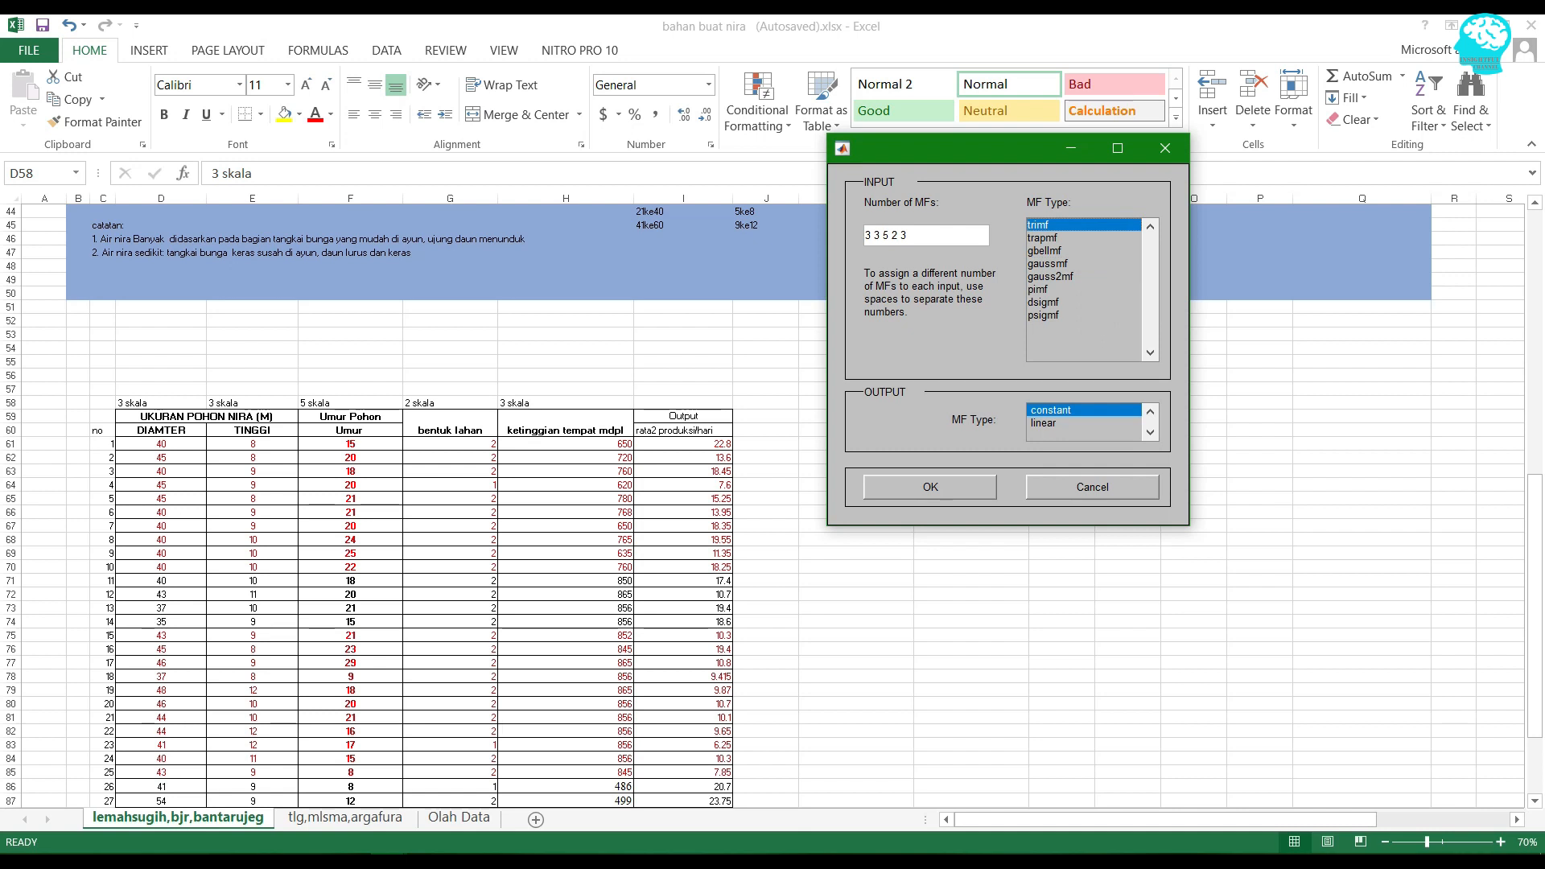
{"action": "left_click_drag", "start_coordinate": [909, 235], "coordinate": [862, 236]}
{"action": "left_click", "coordinate": [925, 236]}
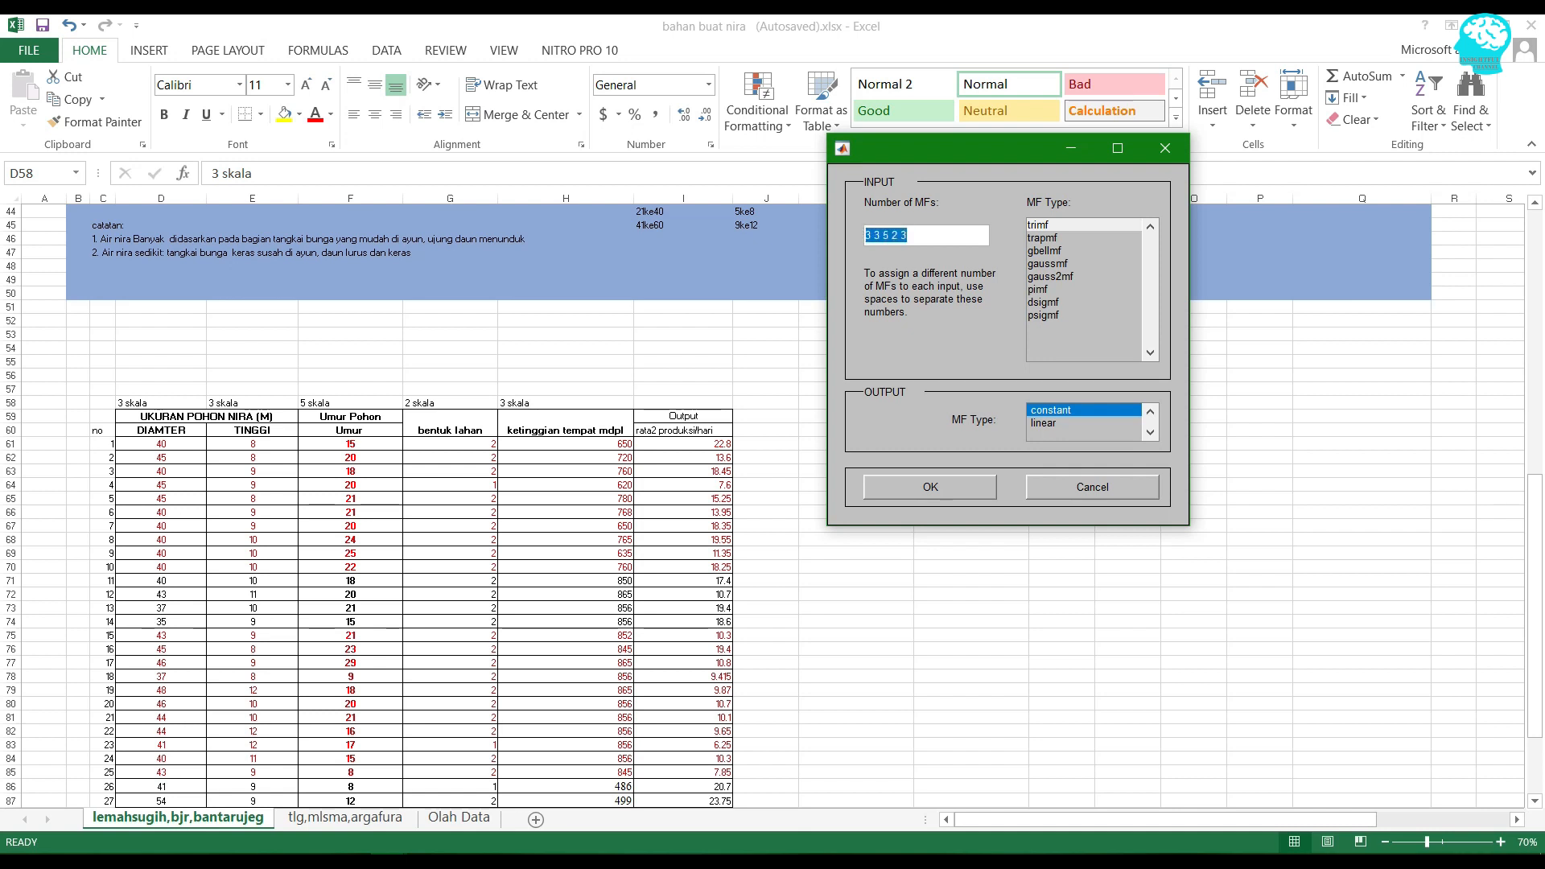
{"action": "left_click", "coordinate": [913, 236]}
{"action": "left_click", "coordinate": [1039, 225]}
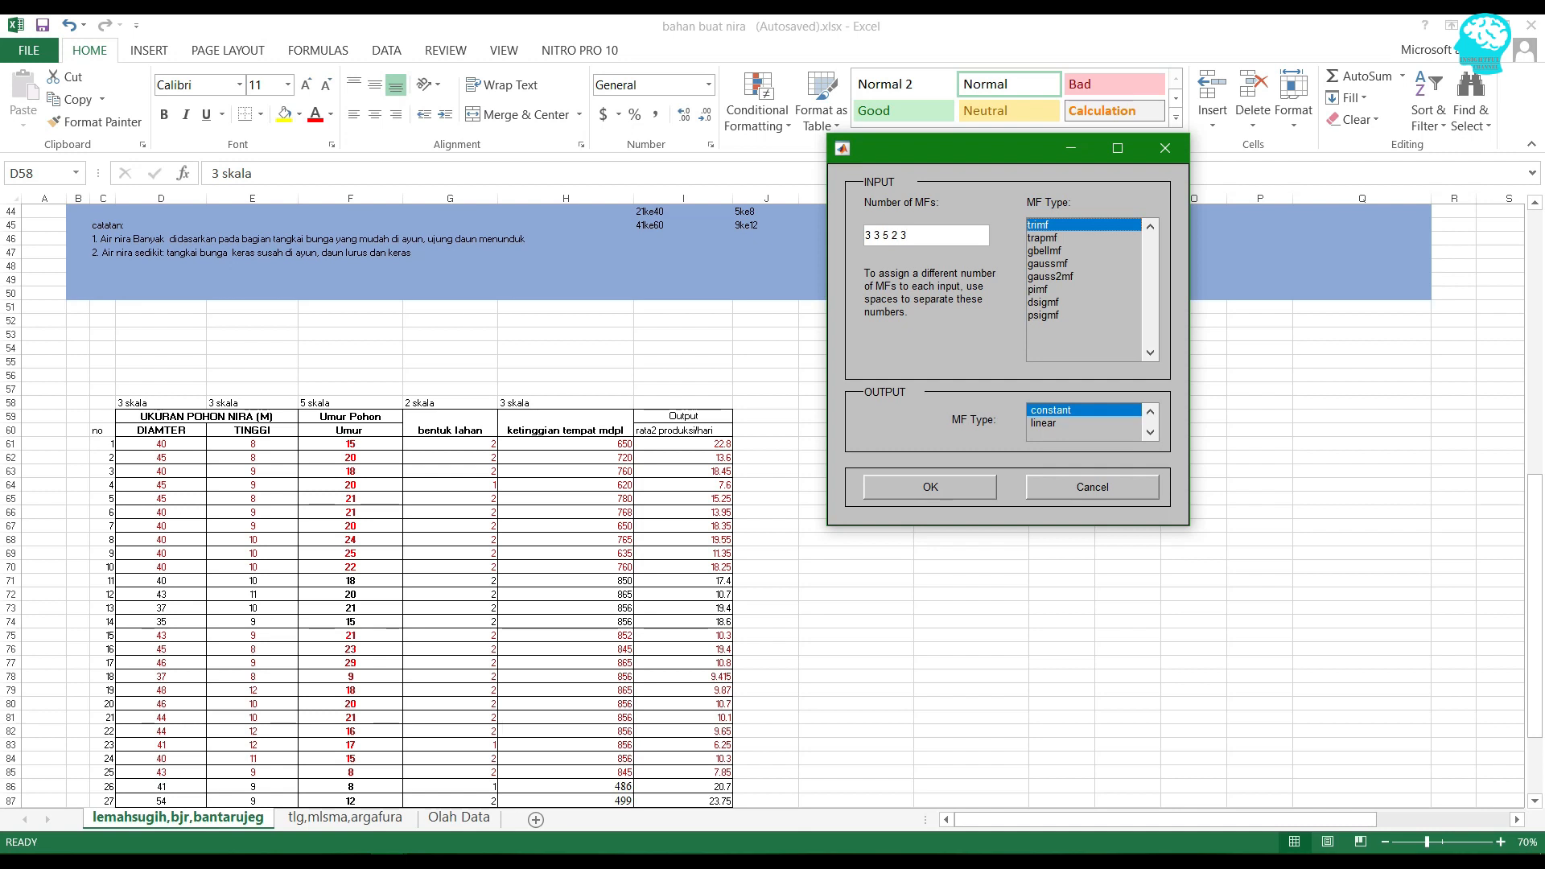
- Compare the linear and constant output types, choose constant, and generate the FIS
{"action": "left_click", "coordinate": [1044, 424]}
{"action": "left_click", "coordinate": [1051, 410]}
{"action": "left_click", "coordinate": [1045, 424]}
{"action": "left_click", "coordinate": [1051, 410]}
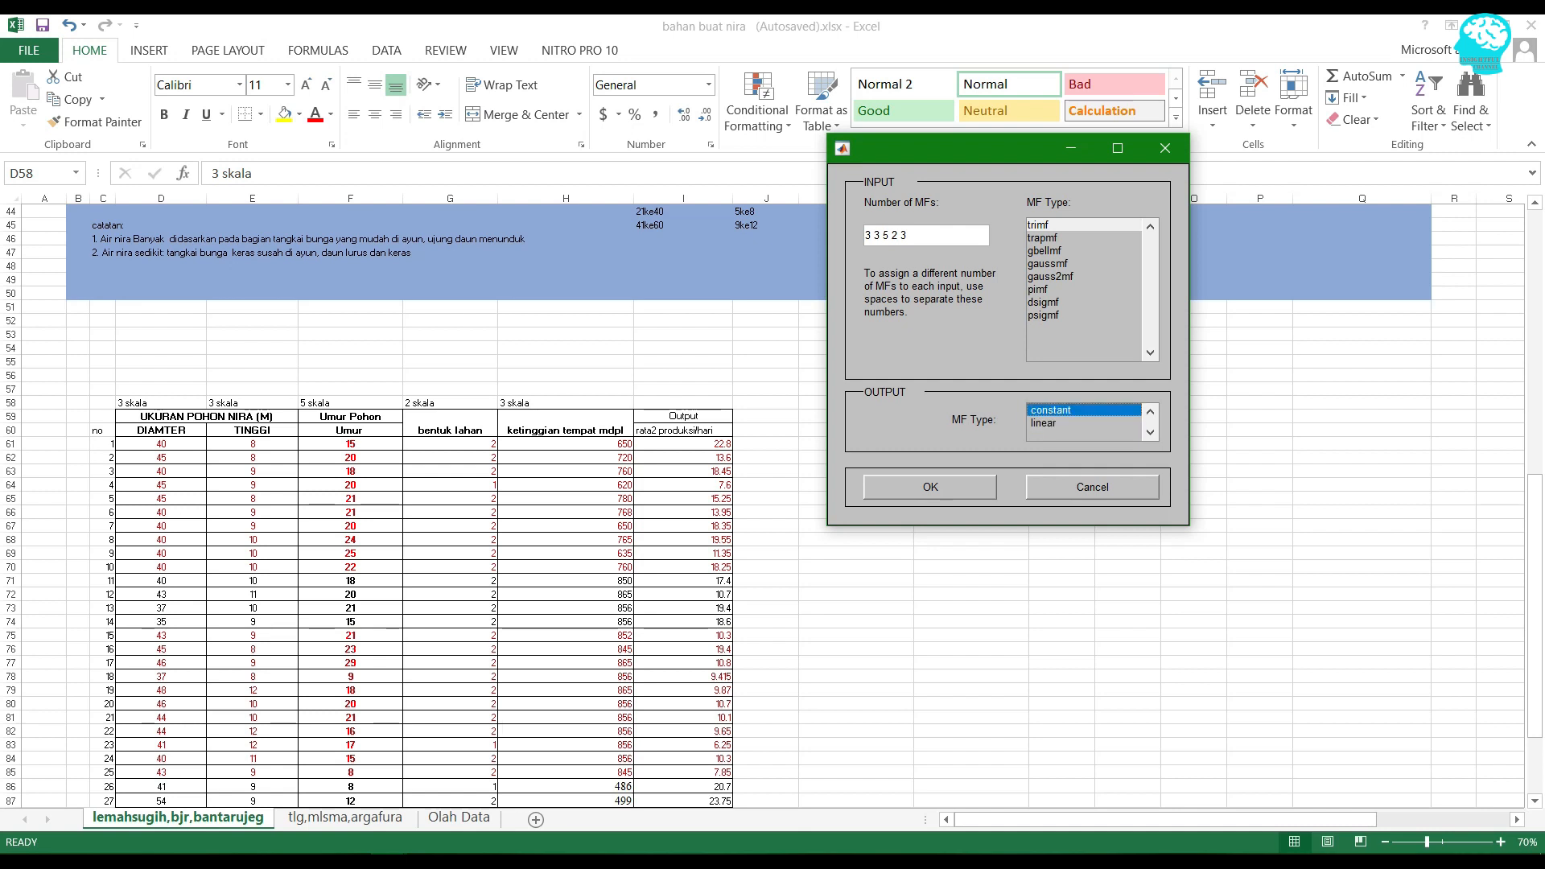
{"action": "left_click", "coordinate": [1045, 423]}
{"action": "left_click", "coordinate": [1052, 410]}
{"action": "left_click", "coordinate": [1045, 424]}
{"action": "left_click", "coordinate": [1052, 410]}
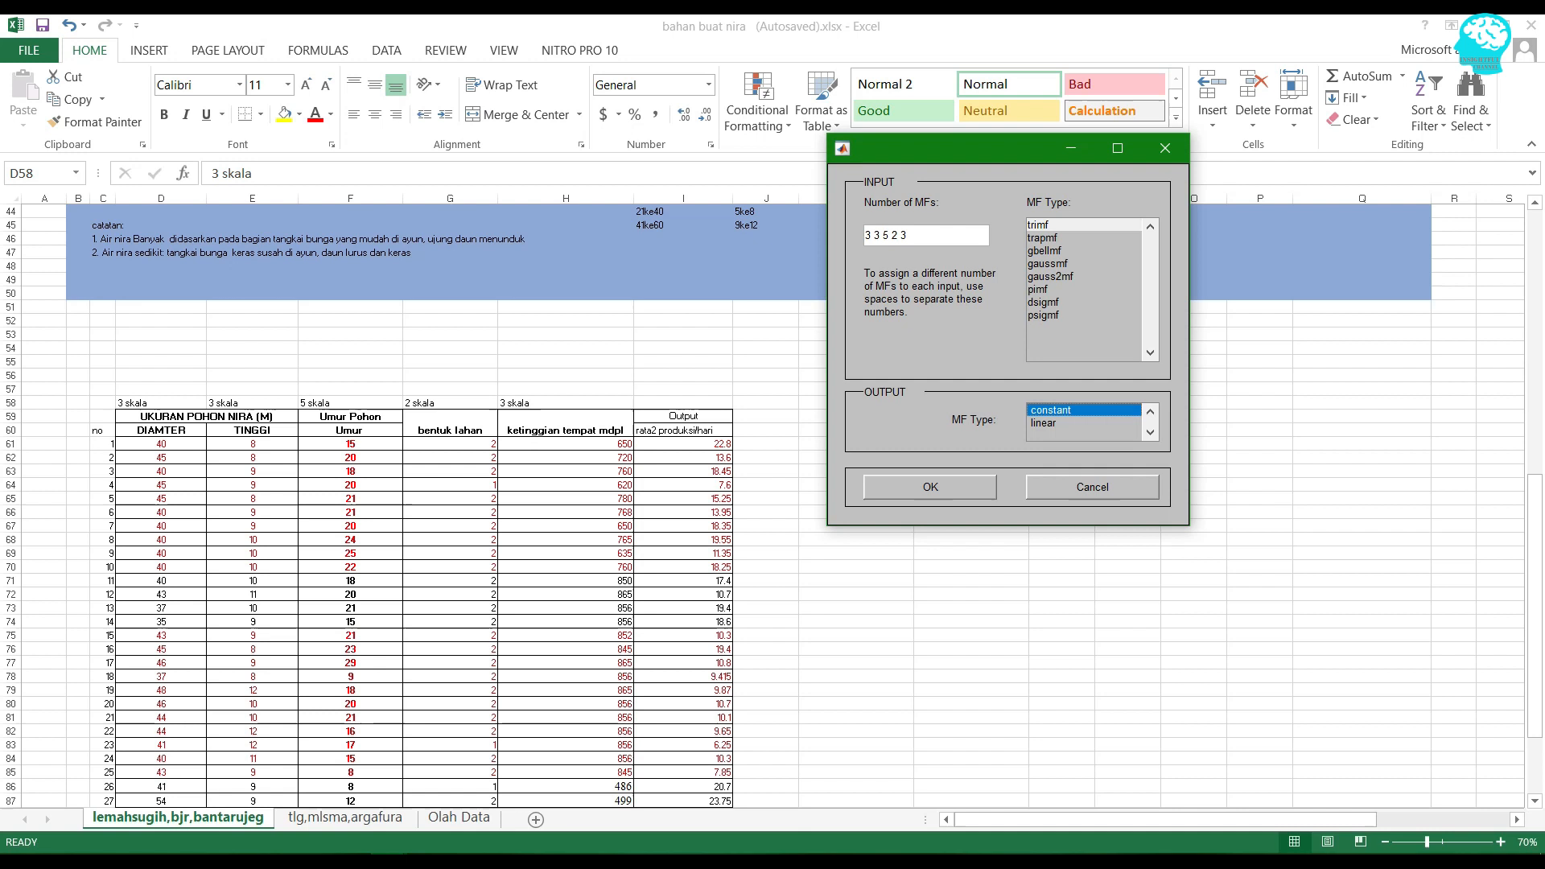
{"action": "left_click", "coordinate": [1045, 423]}
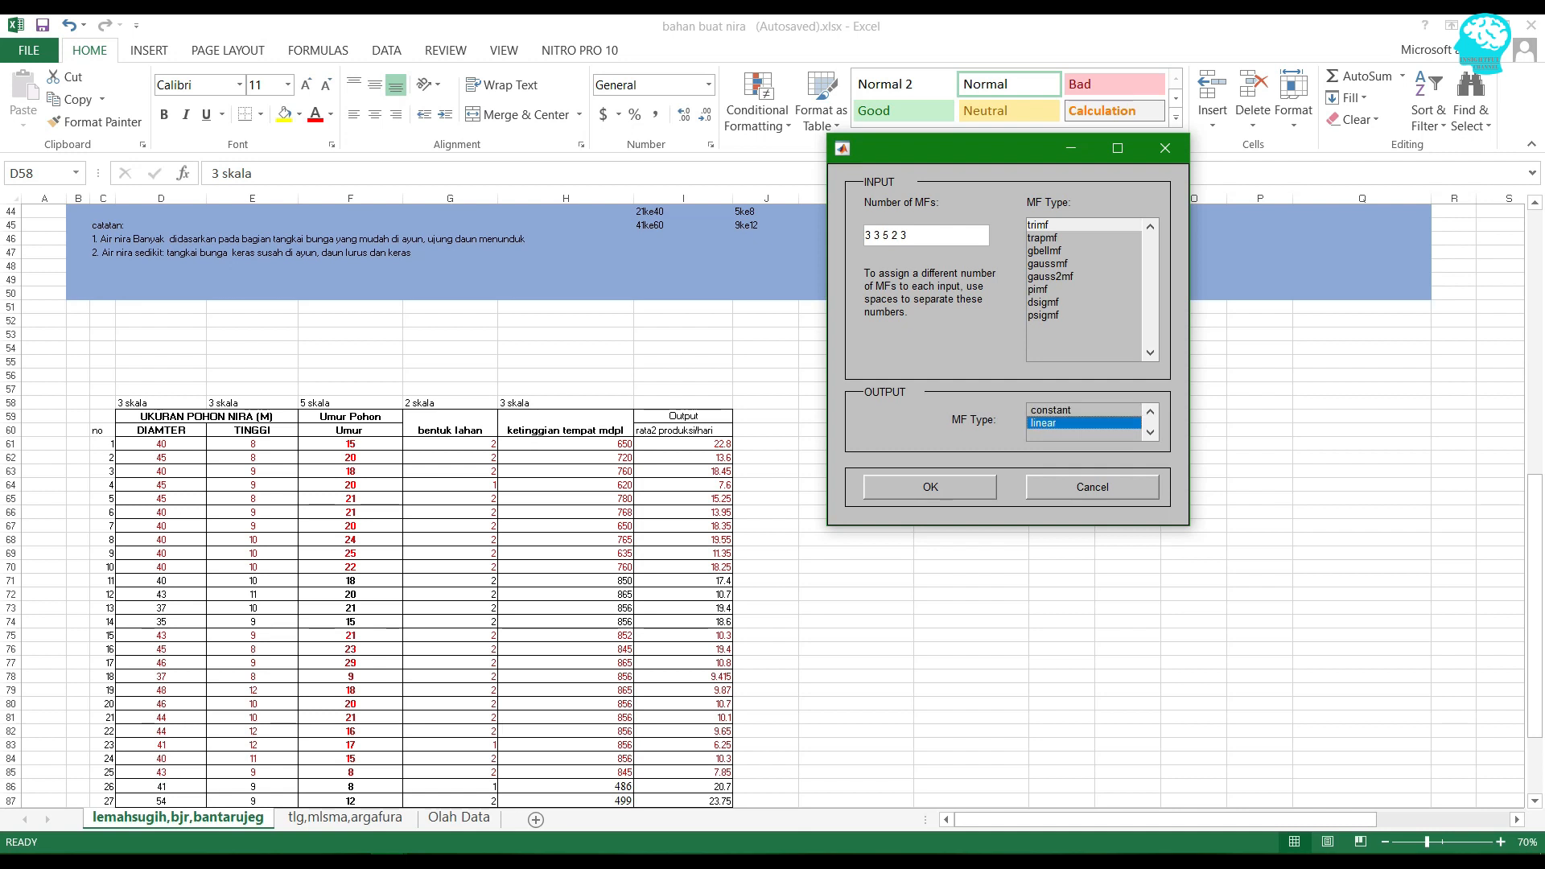
{"action": "left_click", "coordinate": [1051, 410]}
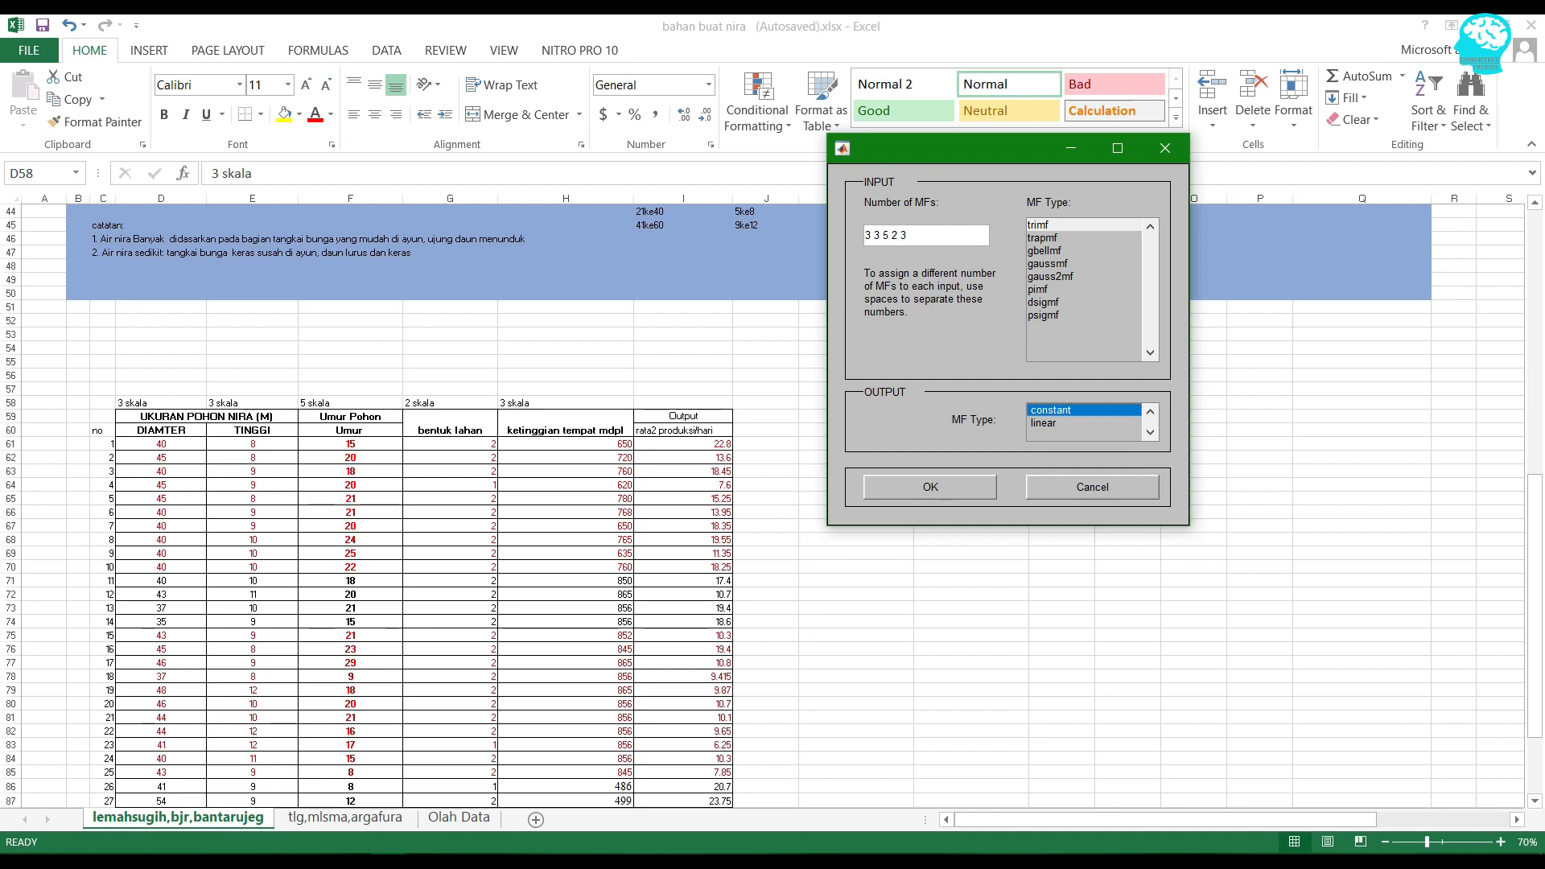
{"action": "left_click", "coordinate": [930, 487]}
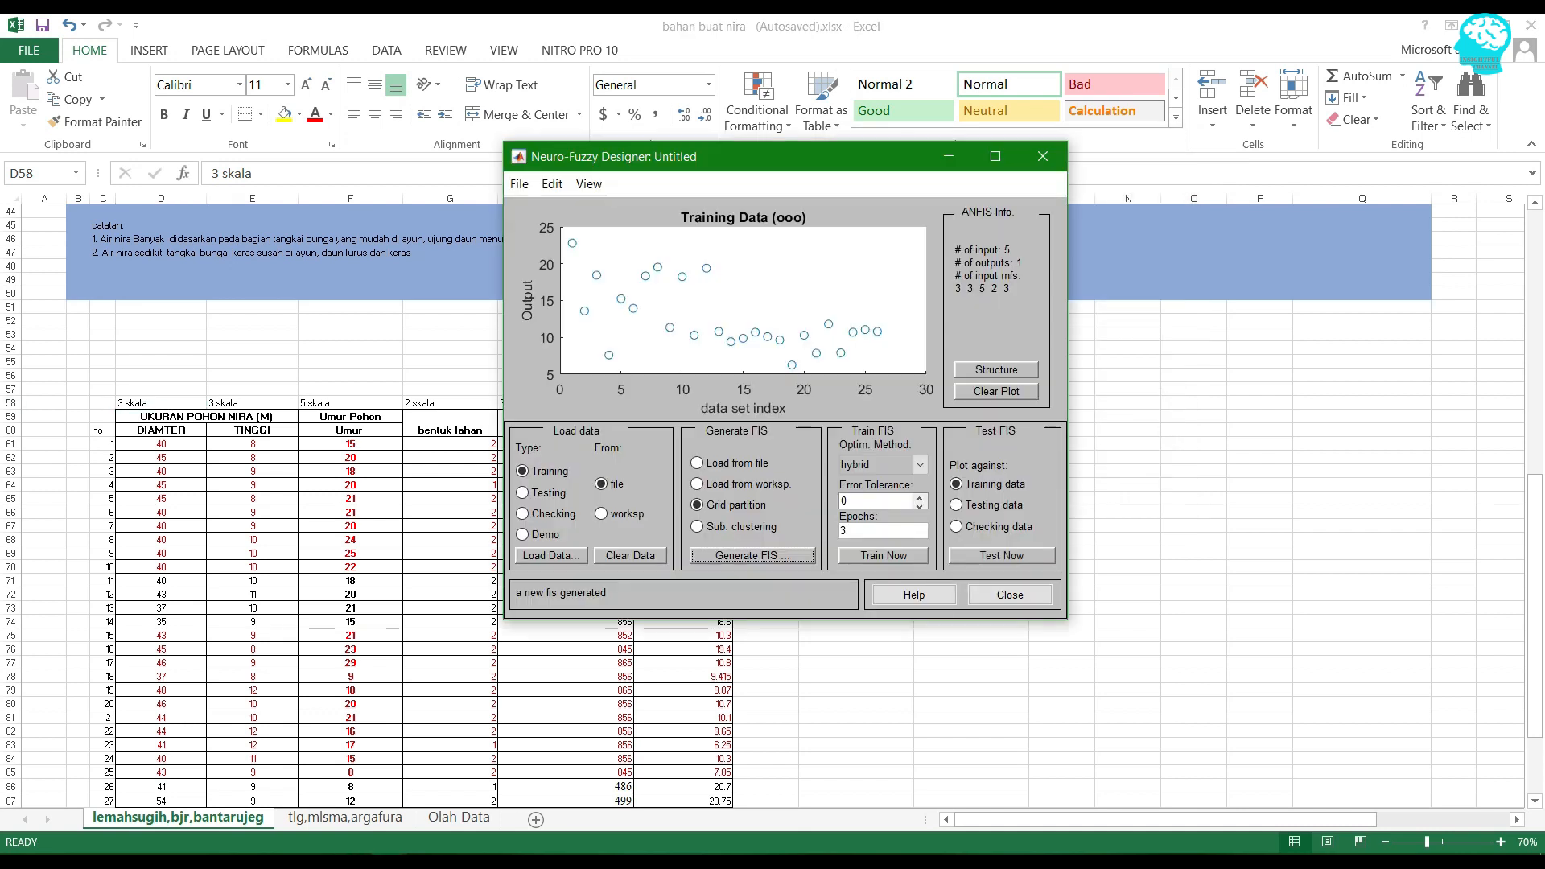
- Set the FIS training optimization method to hybrid with an error tolerance of 0
{"action": "left_click_drag", "start_coordinate": [798, 169], "coordinate": [1038, 155]}
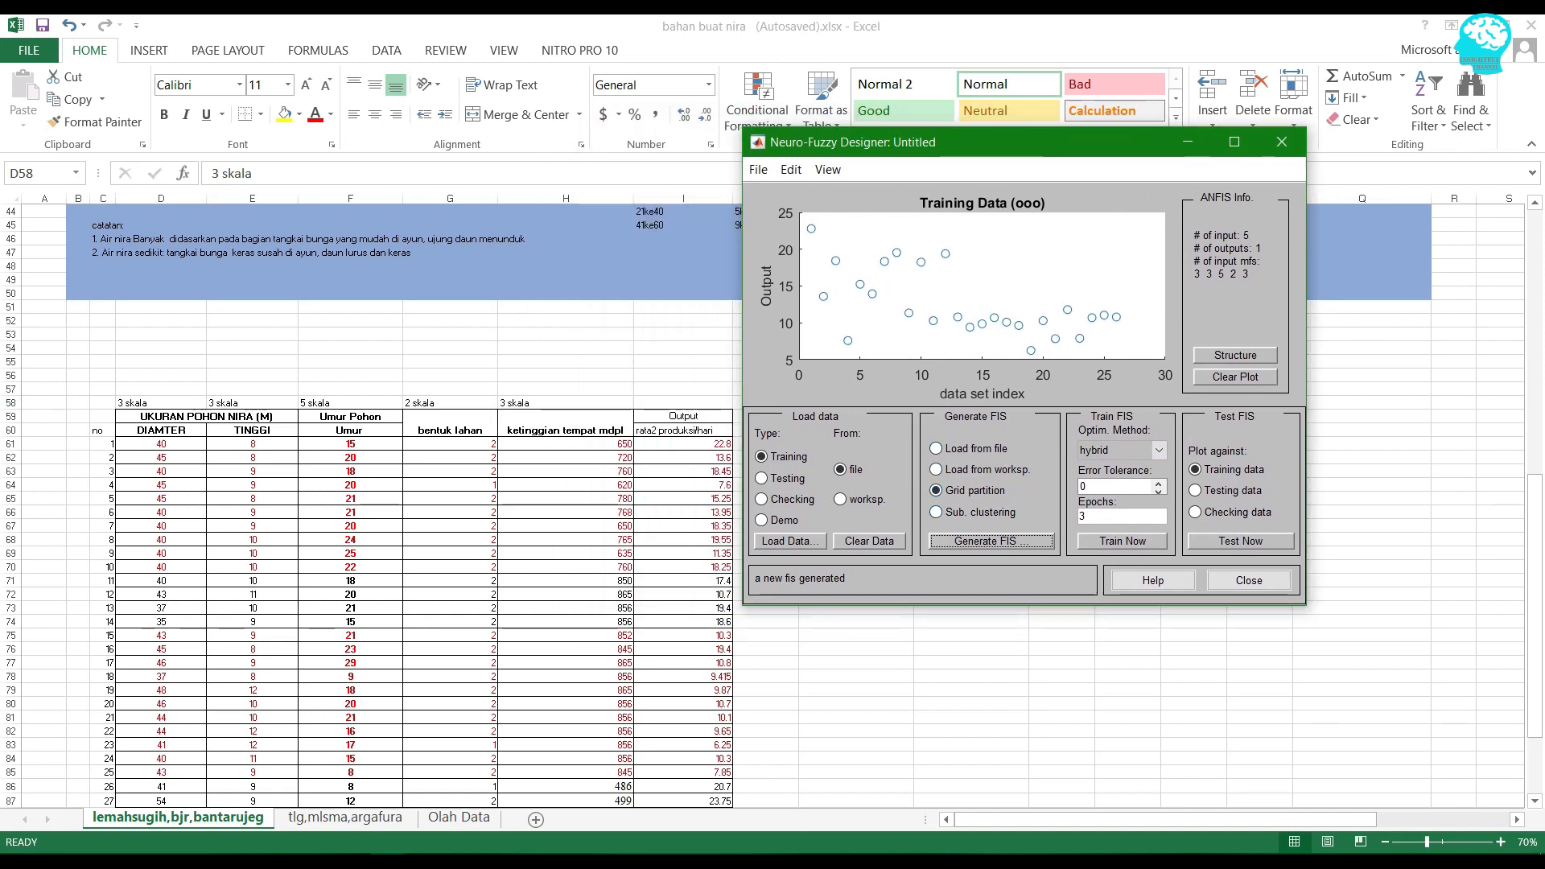
{"action": "left_click", "coordinate": [1159, 451]}
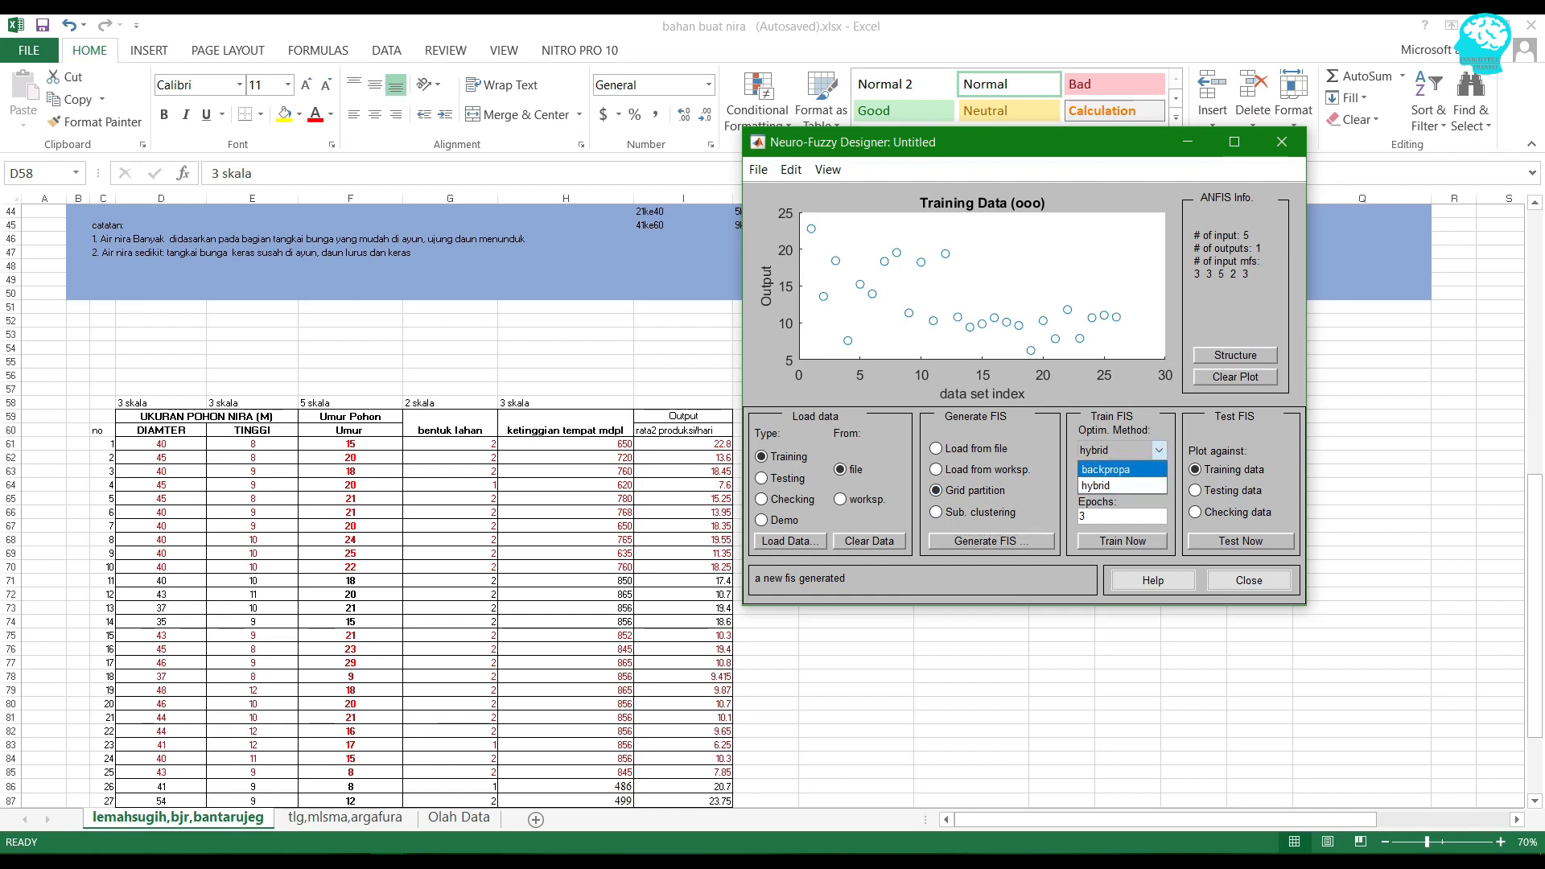
{"action": "left_click", "coordinate": [1123, 485]}
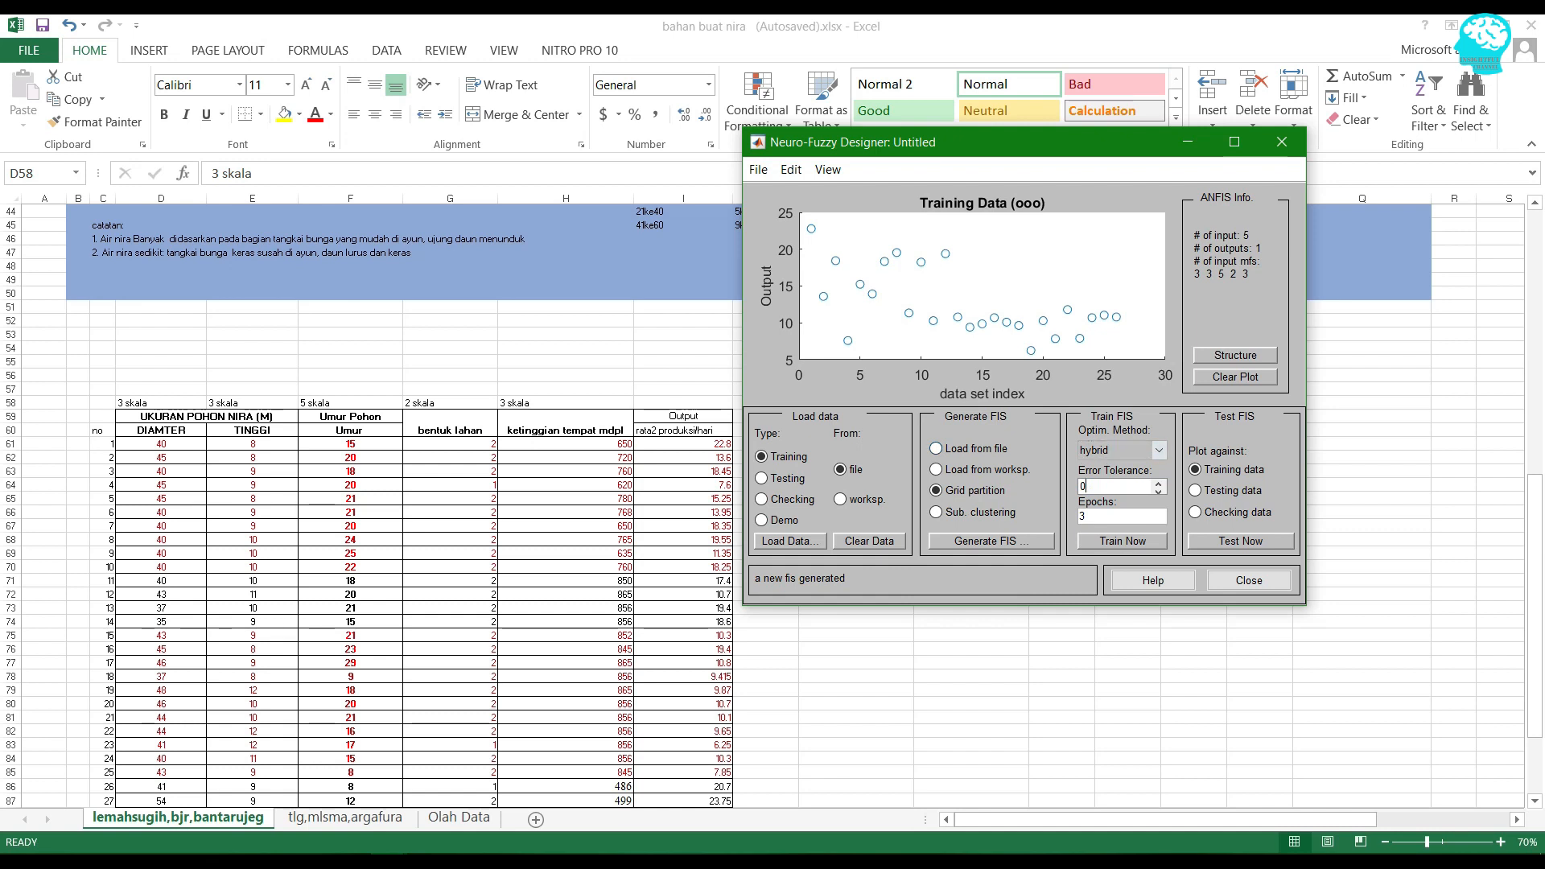
{"action": "double_click", "coordinate": [1083, 487]}
{"action": "type", "text": "0"}
{"action": "double_click", "coordinate": [1083, 487]}
{"action": "left_click", "coordinate": [1083, 487]}
{"action": "double_click", "coordinate": [1084, 487]}
{"action": "left_click", "coordinate": [1083, 487]}
- Set the training epochs to 40 and train the FIS
{"action": "key", "text": "Tab"}
{"action": "type", "text": "40"}
{"action": "mouse_move", "coordinate": [1030, 142]}
{"action": "left_mouse_down"}
{"action": "mouse_move", "coordinate": [1018, 153]}
{"action": "mouse_move", "coordinate": [1030, 149]}
{"action": "left_mouse_up"}
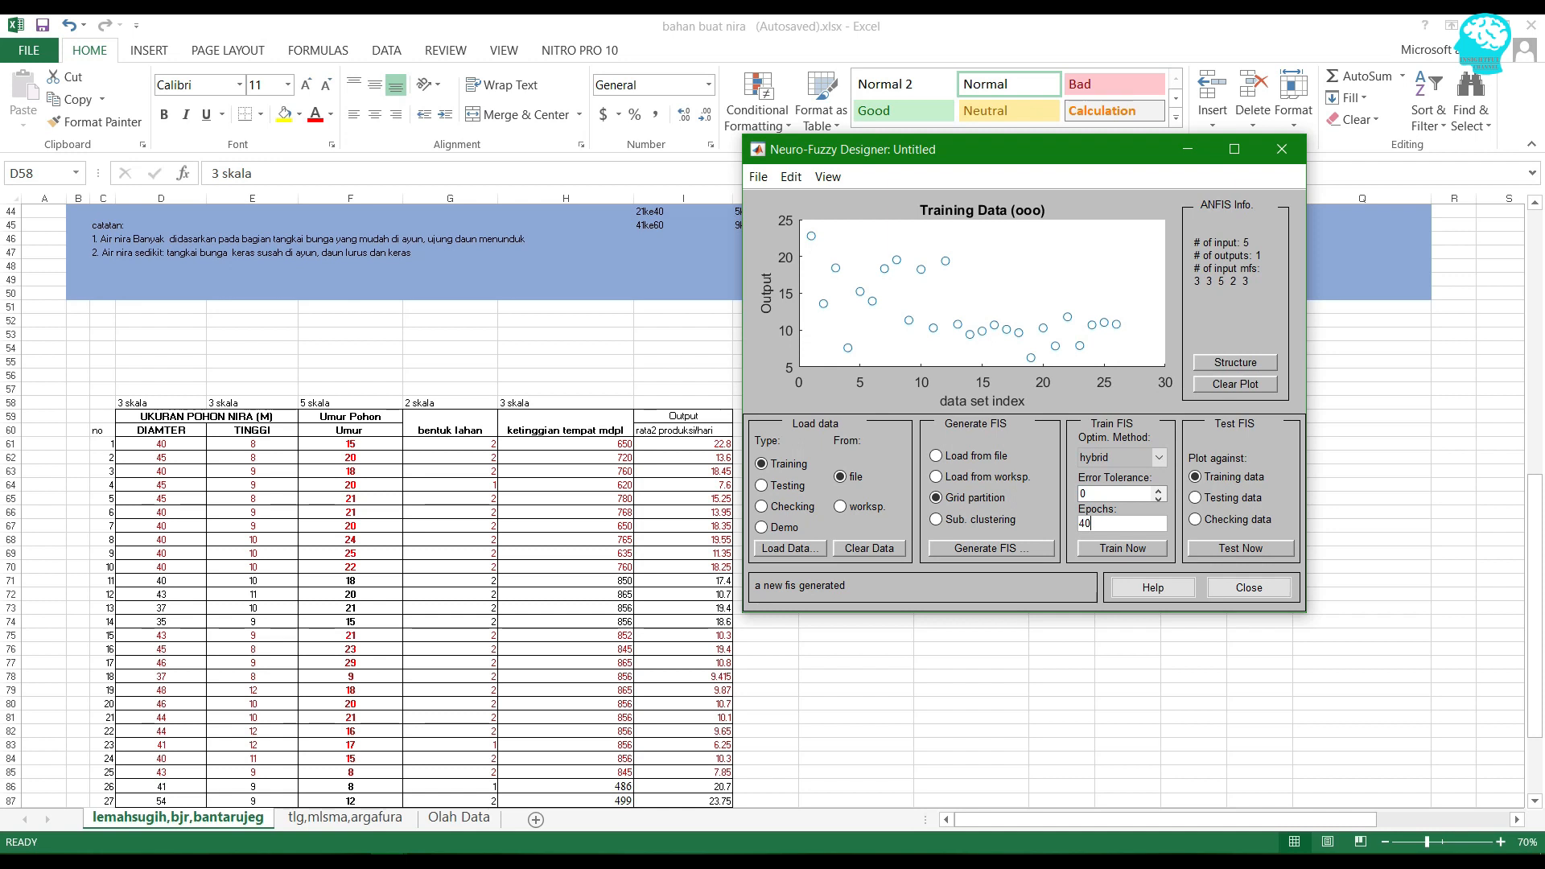
{"action": "key", "text": "shift+Left"}
{"action": "left_click", "coordinate": [1092, 524]}
{"action": "left_click", "coordinate": [1123, 549]}
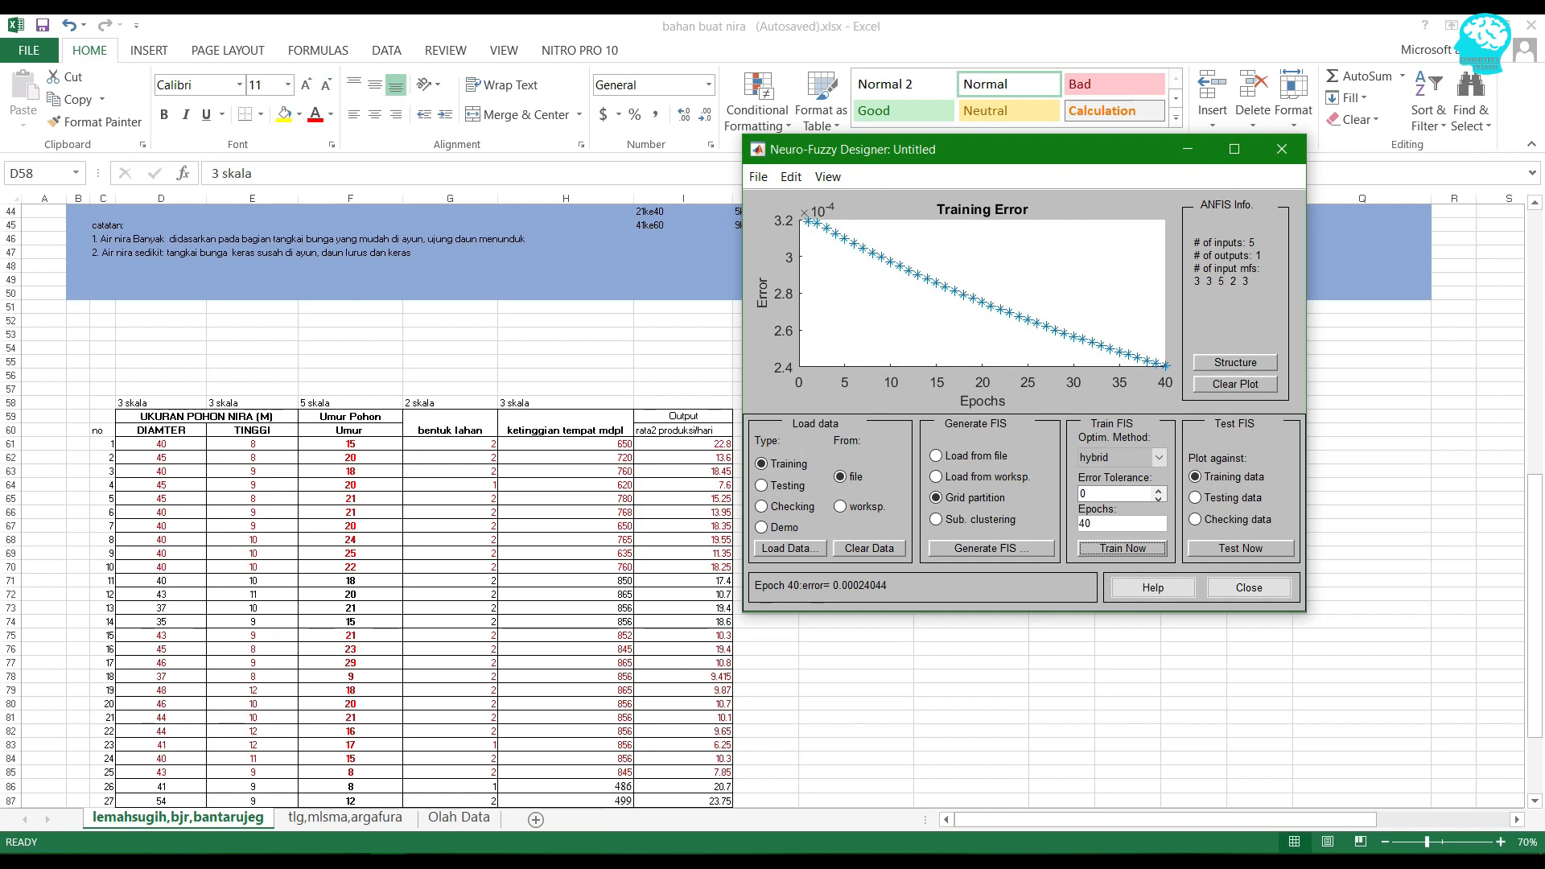
- Raise the training epochs to 60 and train the FIS again
{"action": "left_click_drag", "start_coordinate": [1095, 524], "coordinate": [1076, 524]}
{"action": "type", "text": "40"}
{"action": "double_click", "coordinate": [1086, 524]}
{"action": "left_click", "coordinate": [1092, 524]}
{"action": "double_click", "coordinate": [1085, 524]}
{"action": "type", "text": "60"}
{"action": "left_click", "coordinate": [1123, 549]}
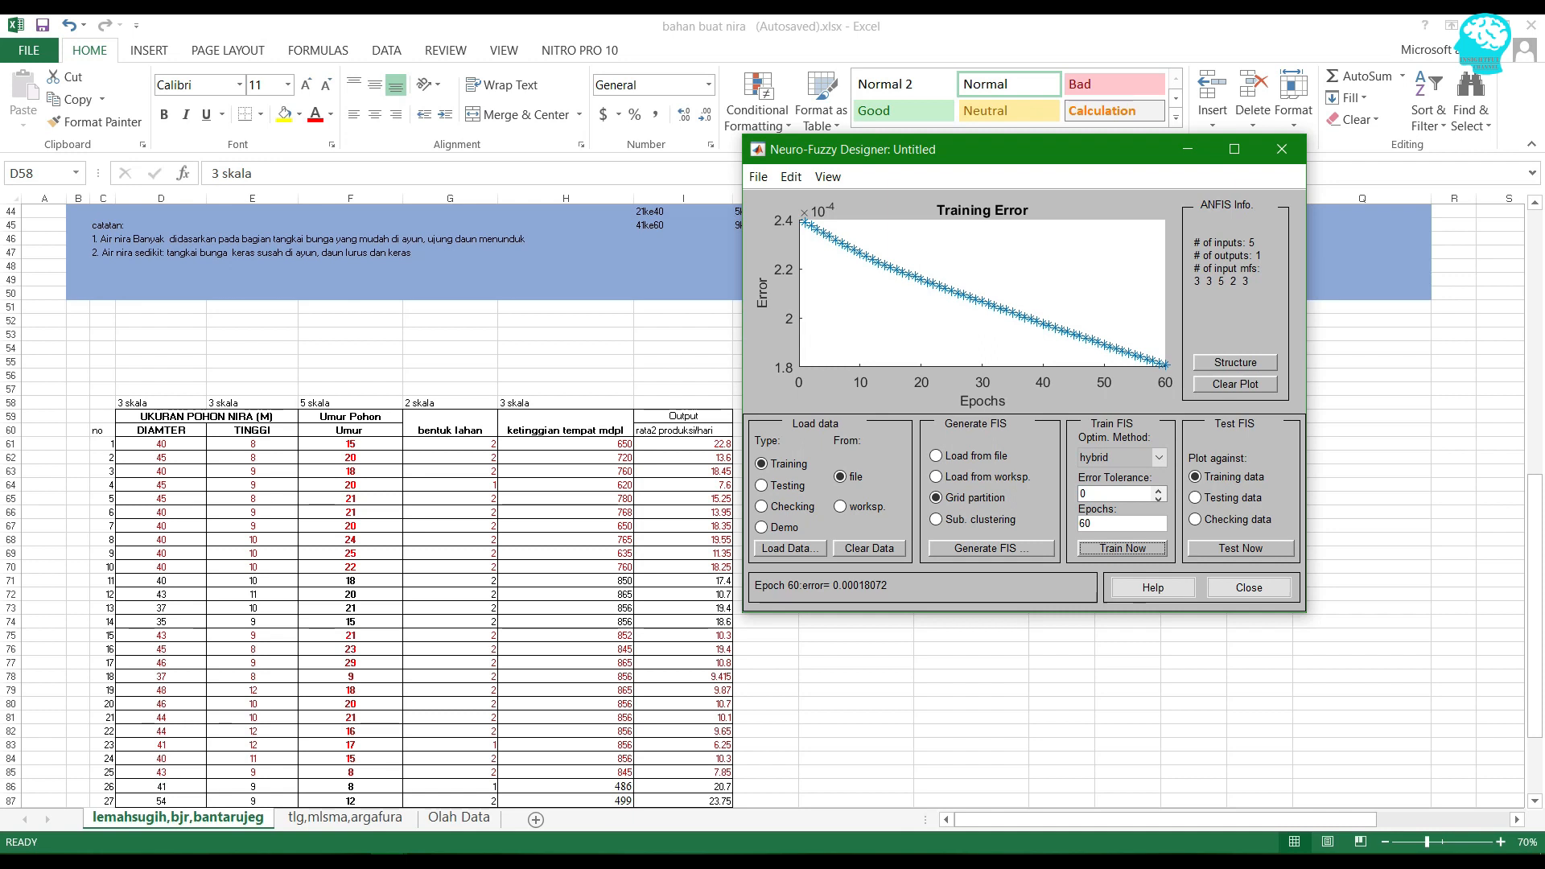
- Increase the epochs to 100 and run another training of the FIS
{"action": "left_click_drag", "start_coordinate": [1101, 524], "coordinate": [1076, 524]}
{"action": "left_click", "coordinate": [1094, 524]}
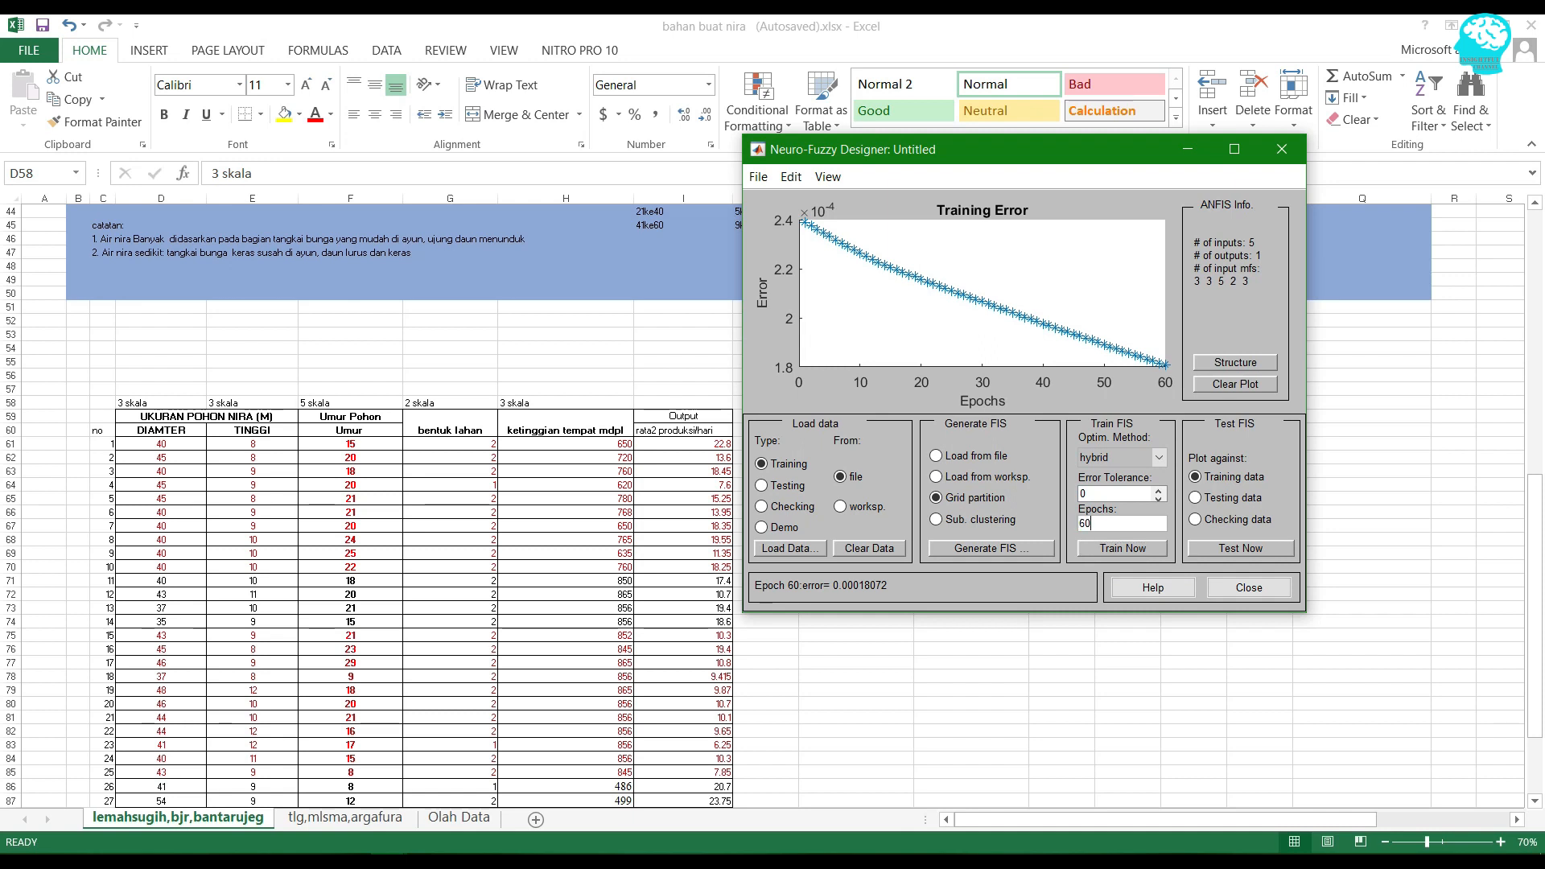
{"action": "double_click", "coordinate": [1085, 524]}
{"action": "type", "text": "100"}
{"action": "left_click", "coordinate": [1122, 549]}
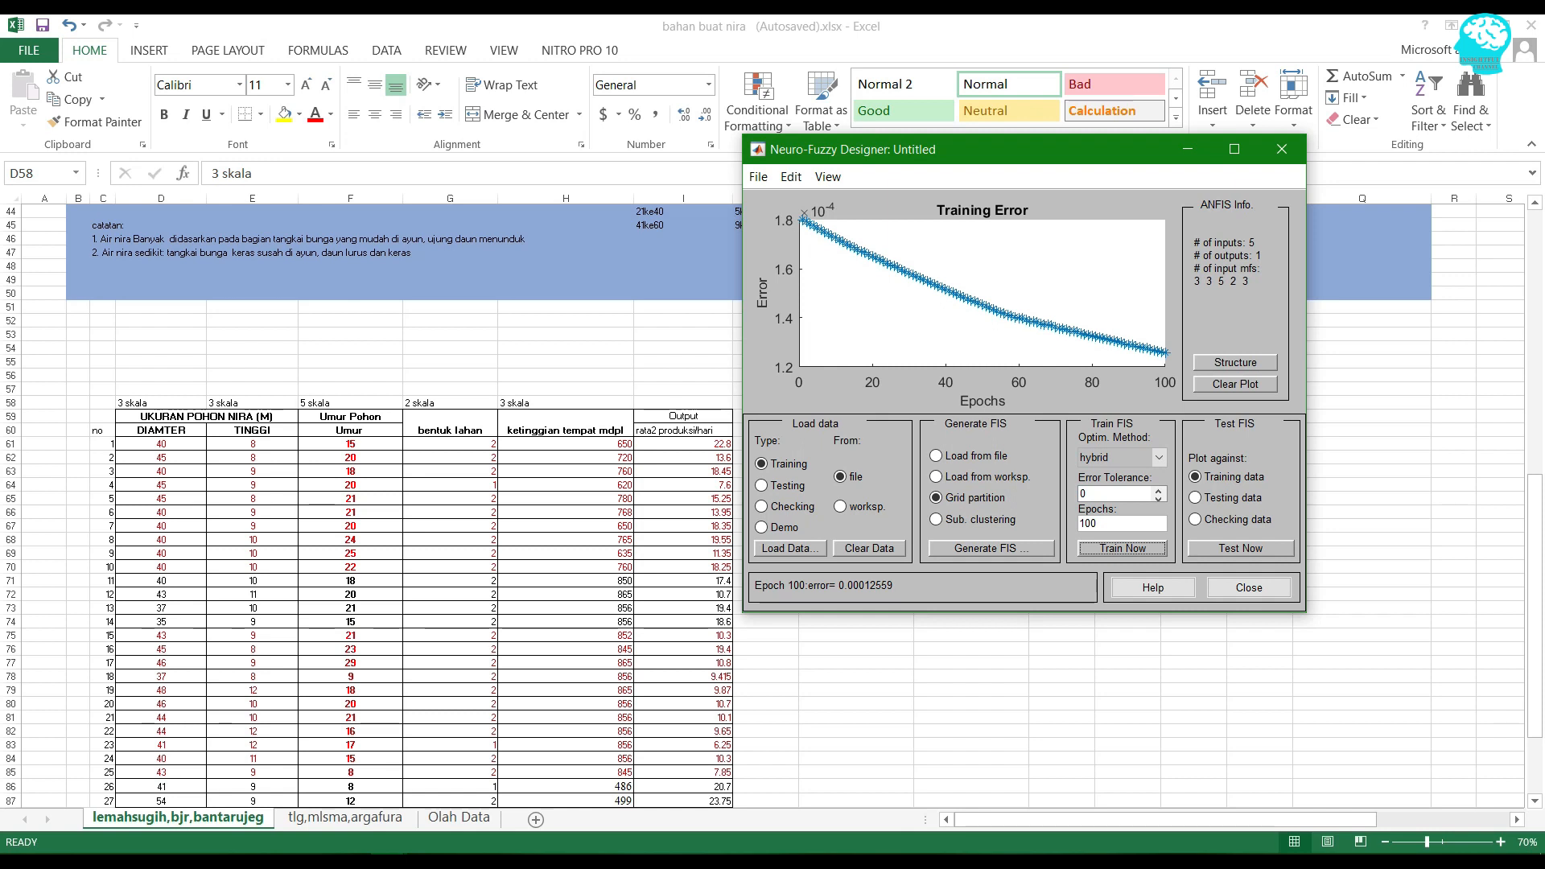
{"action": "left_click_drag", "start_coordinate": [1100, 524], "coordinate": [1079, 524]}
{"action": "left_click", "coordinate": [1115, 524]}
- Examine the ANFIS model structure in a full-screen window, from inputs through rules to output, and minimize it
{"action": "left_click", "coordinate": [1235, 363]}
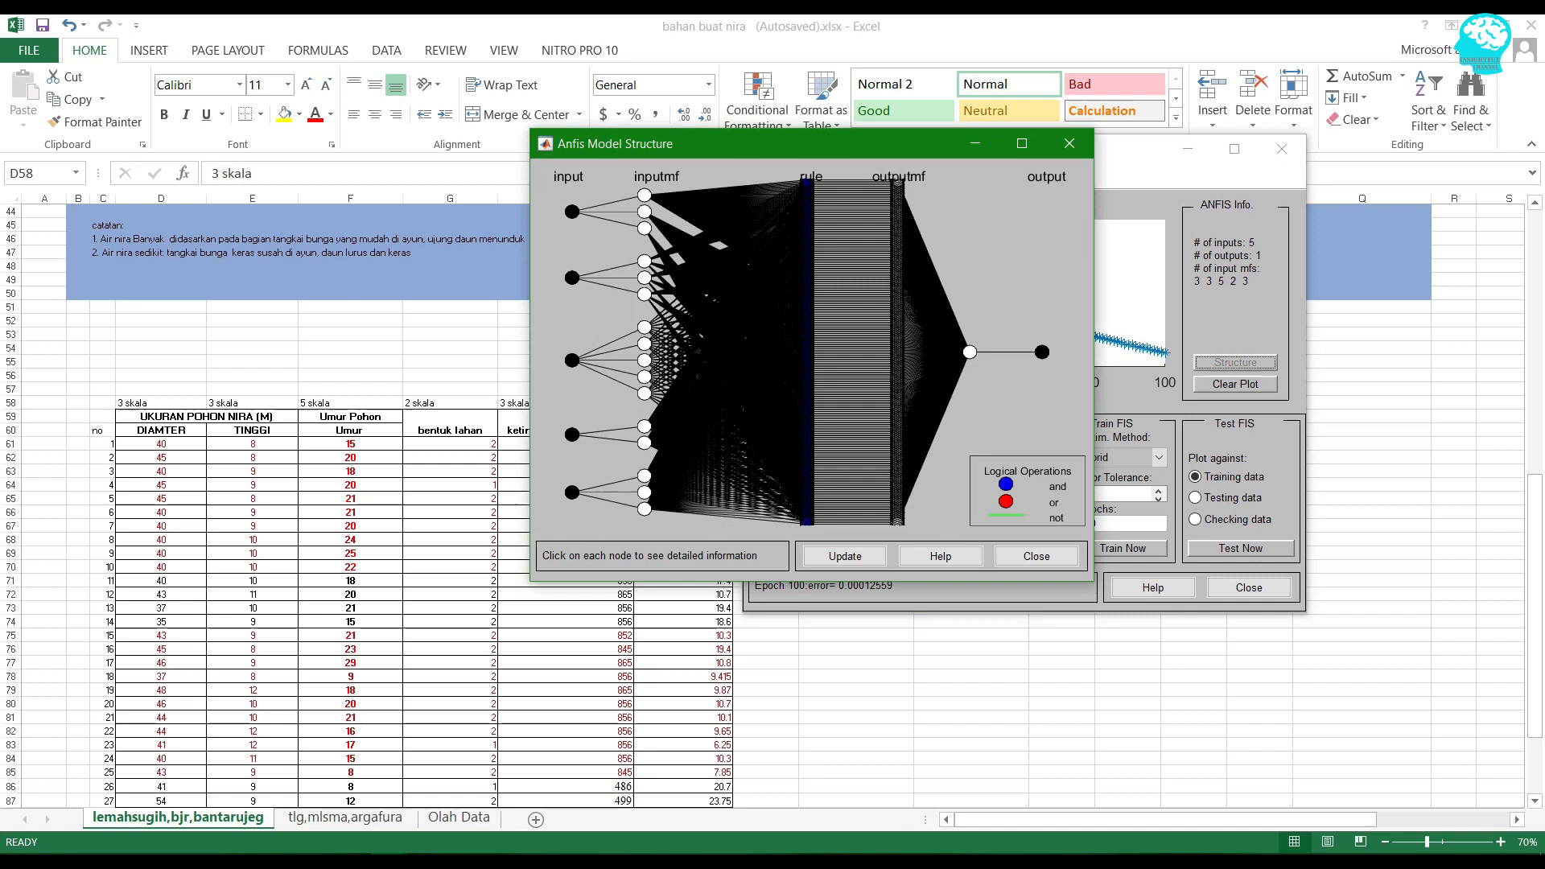
{"action": "left_click_drag", "start_coordinate": [898, 145], "coordinate": [980, 157]}
{"action": "left_click", "coordinate": [1104, 155]}
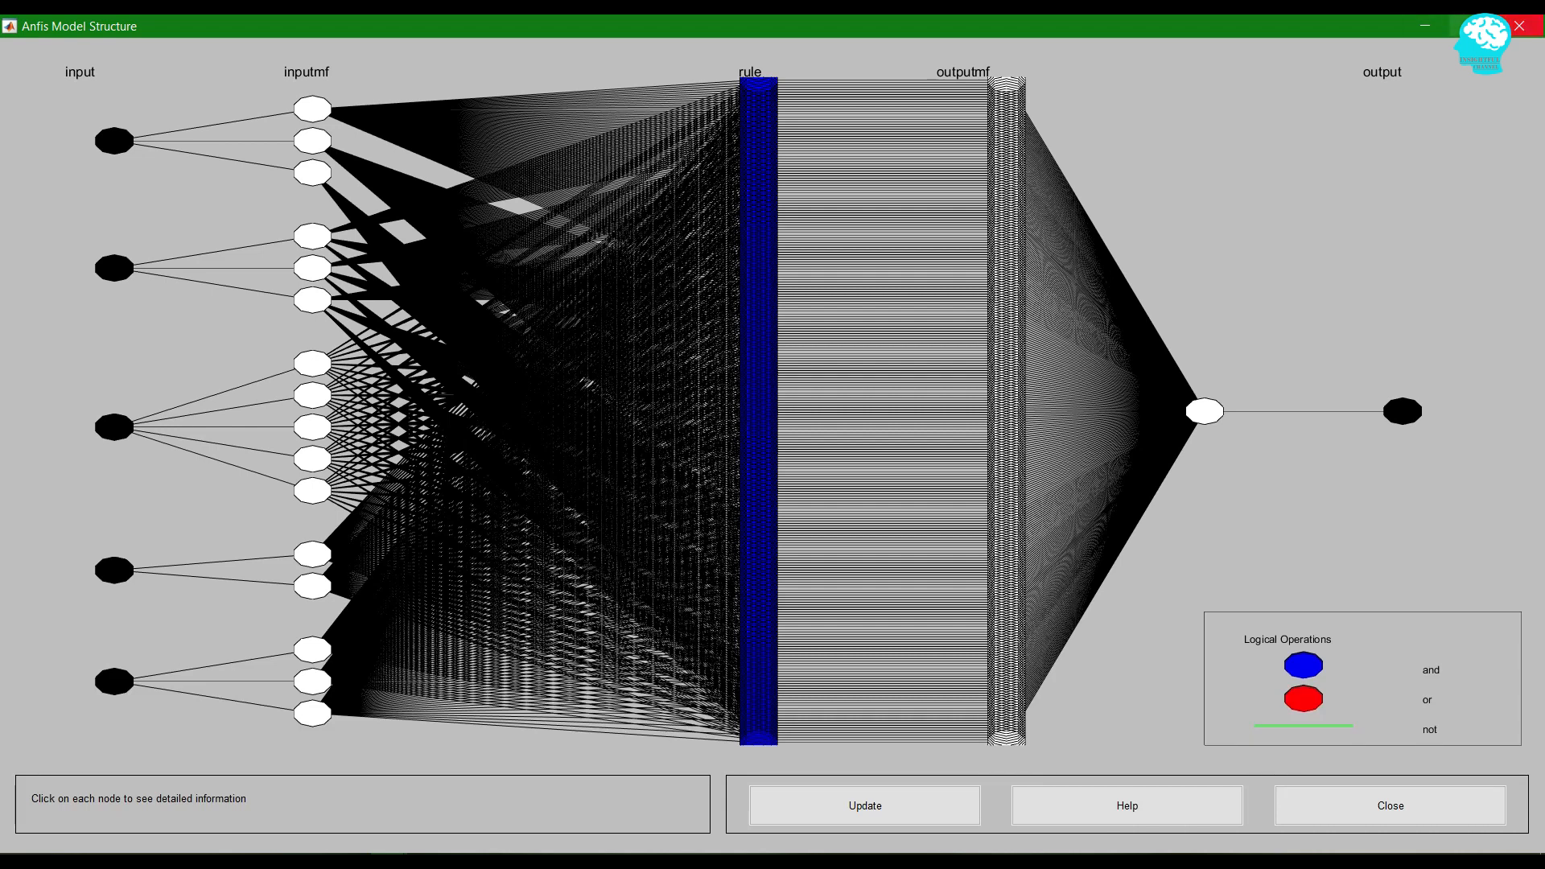
{"action": "left_click", "coordinate": [1425, 25]}
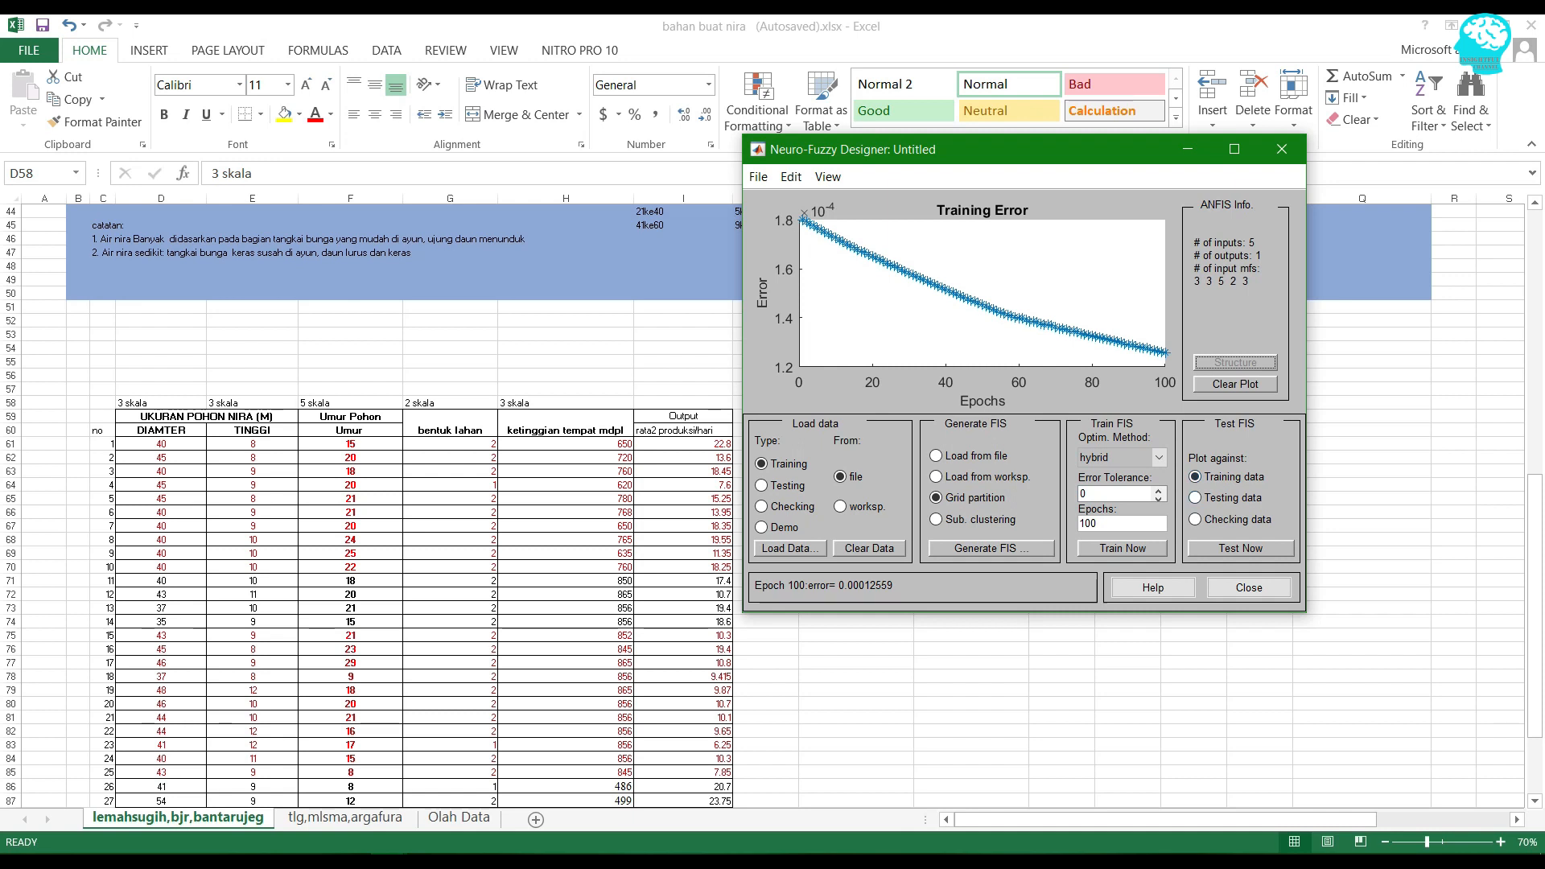
- Test the trained FIS against the training data and select the Output column's values in Excel for comparison
{"action": "left_click", "coordinate": [1241, 549]}
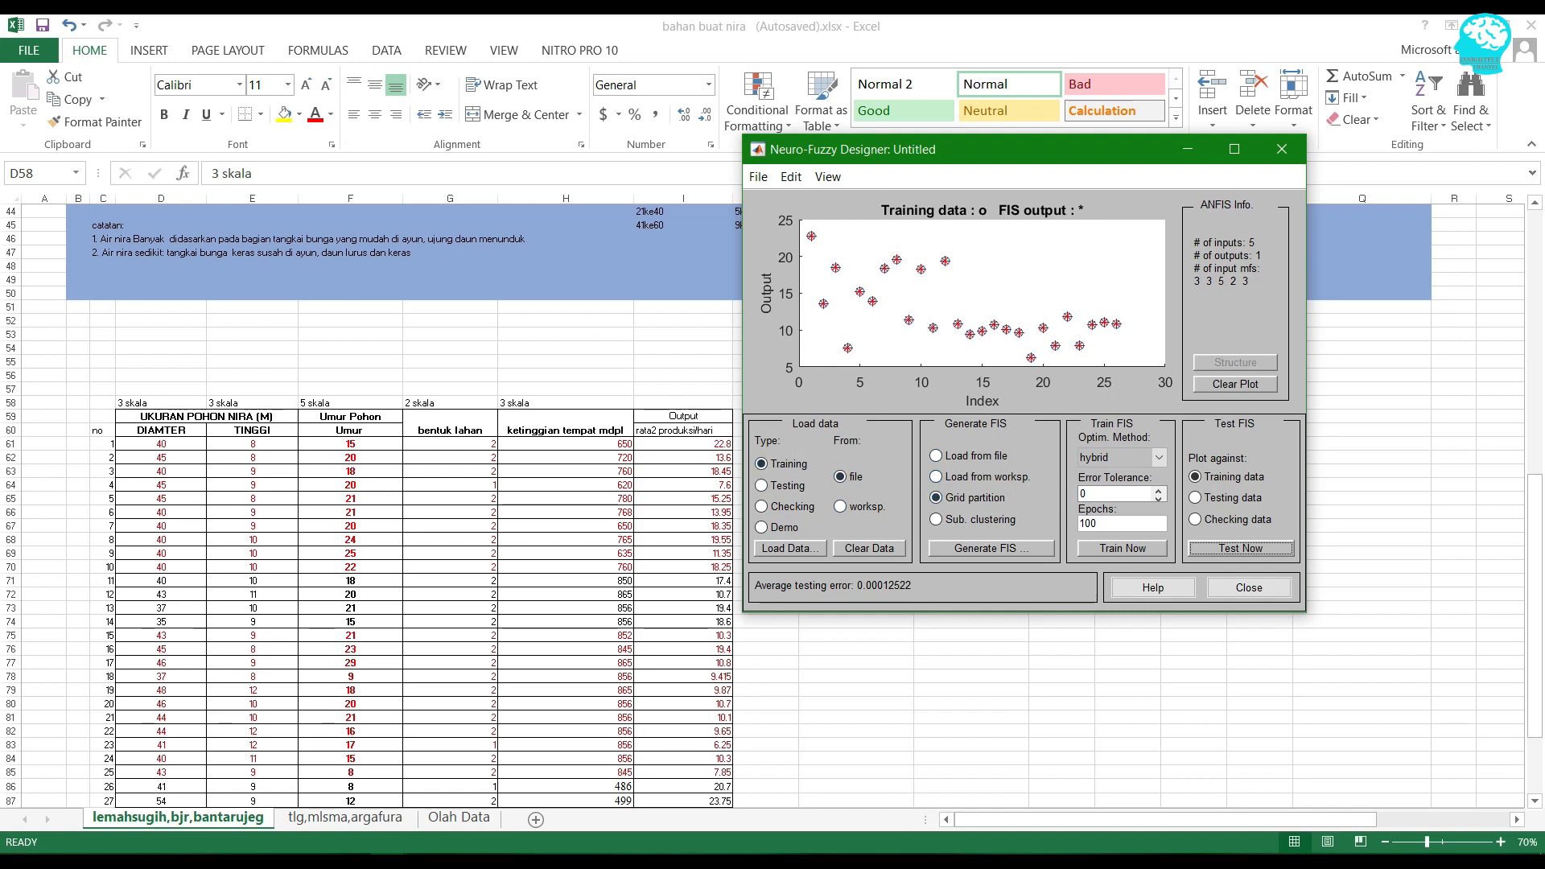
{"action": "left_click_drag", "start_coordinate": [683, 416], "coordinate": [683, 731]}
{"action": "key", "text": "alt+Tab"}
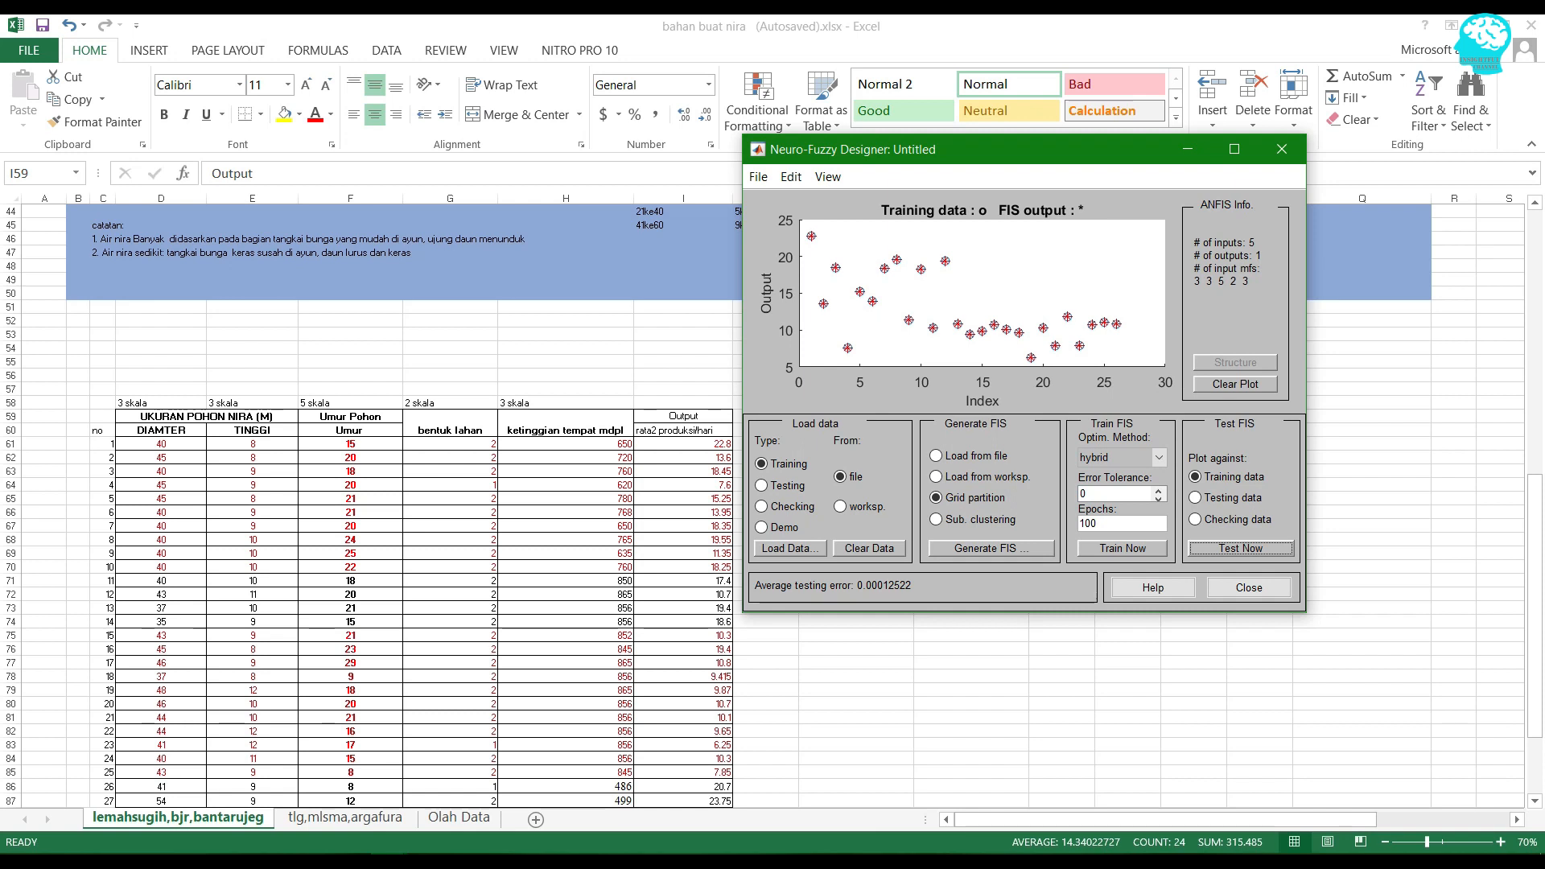
- Open the FIS properties from the Neuro-Fuzzy Designer and rename the first input variable to Diameter
{"action": "left_click_drag", "start_coordinate": [966, 149], "coordinate": [1064, 137]}
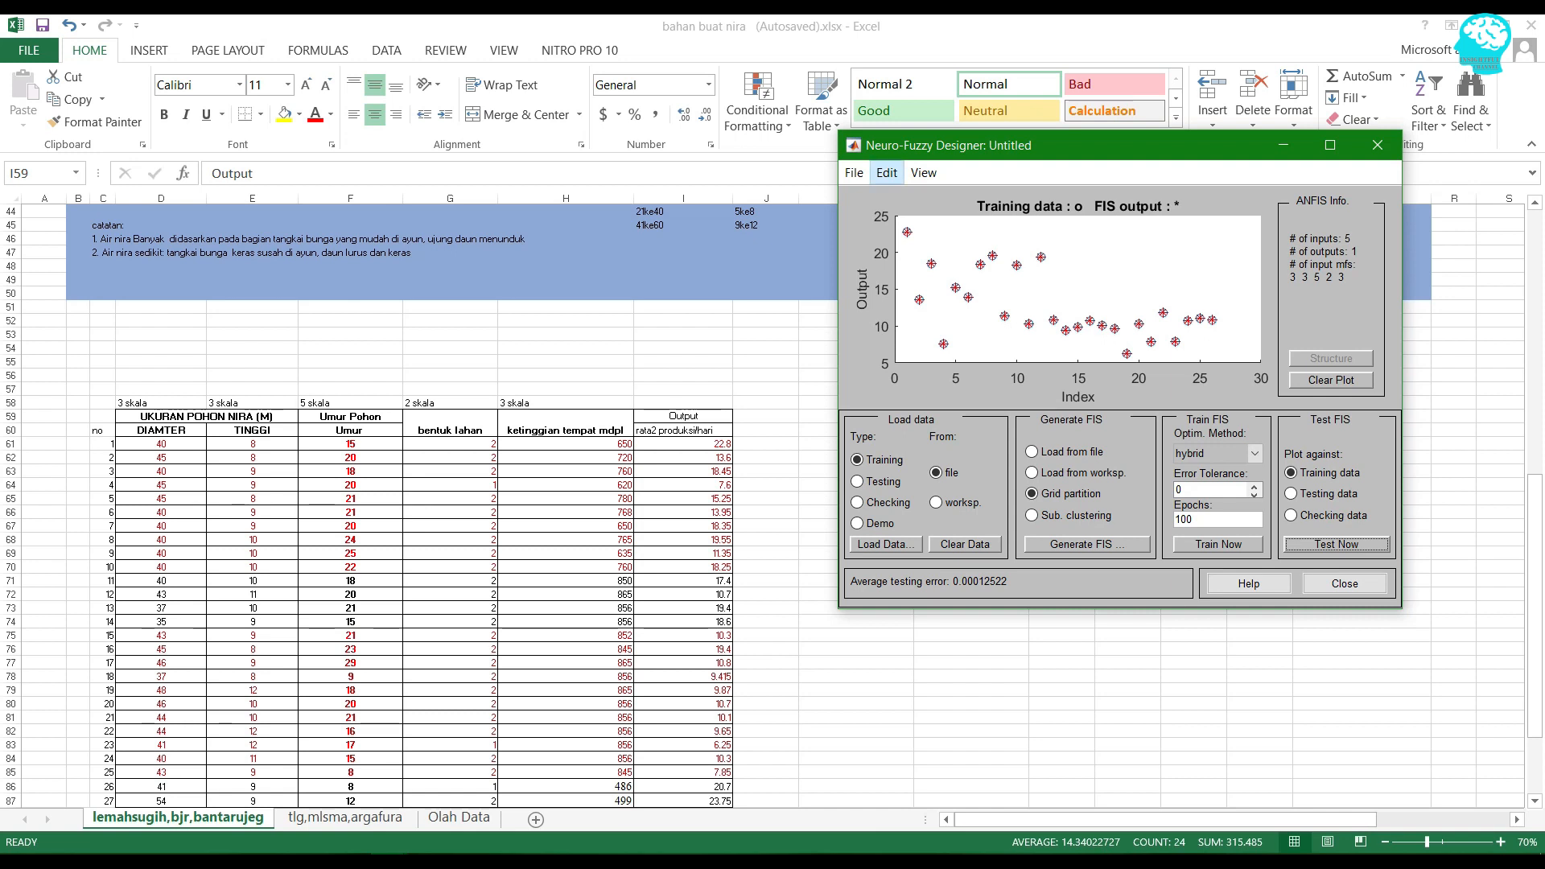
{"action": "left_click", "coordinate": [887, 172]}
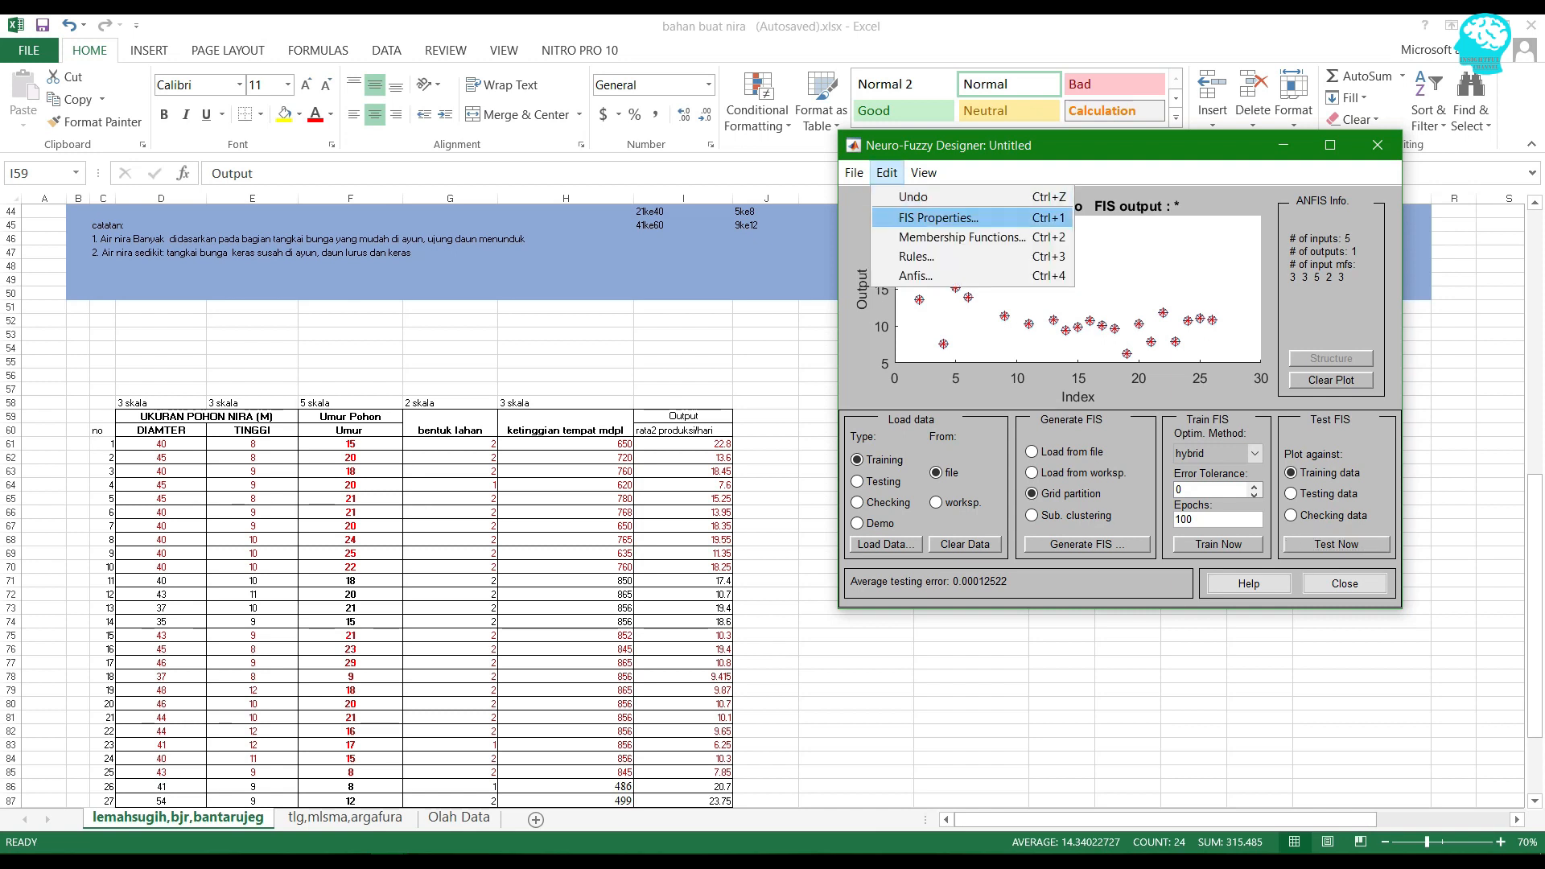
{"action": "left_click", "coordinate": [938, 218]}
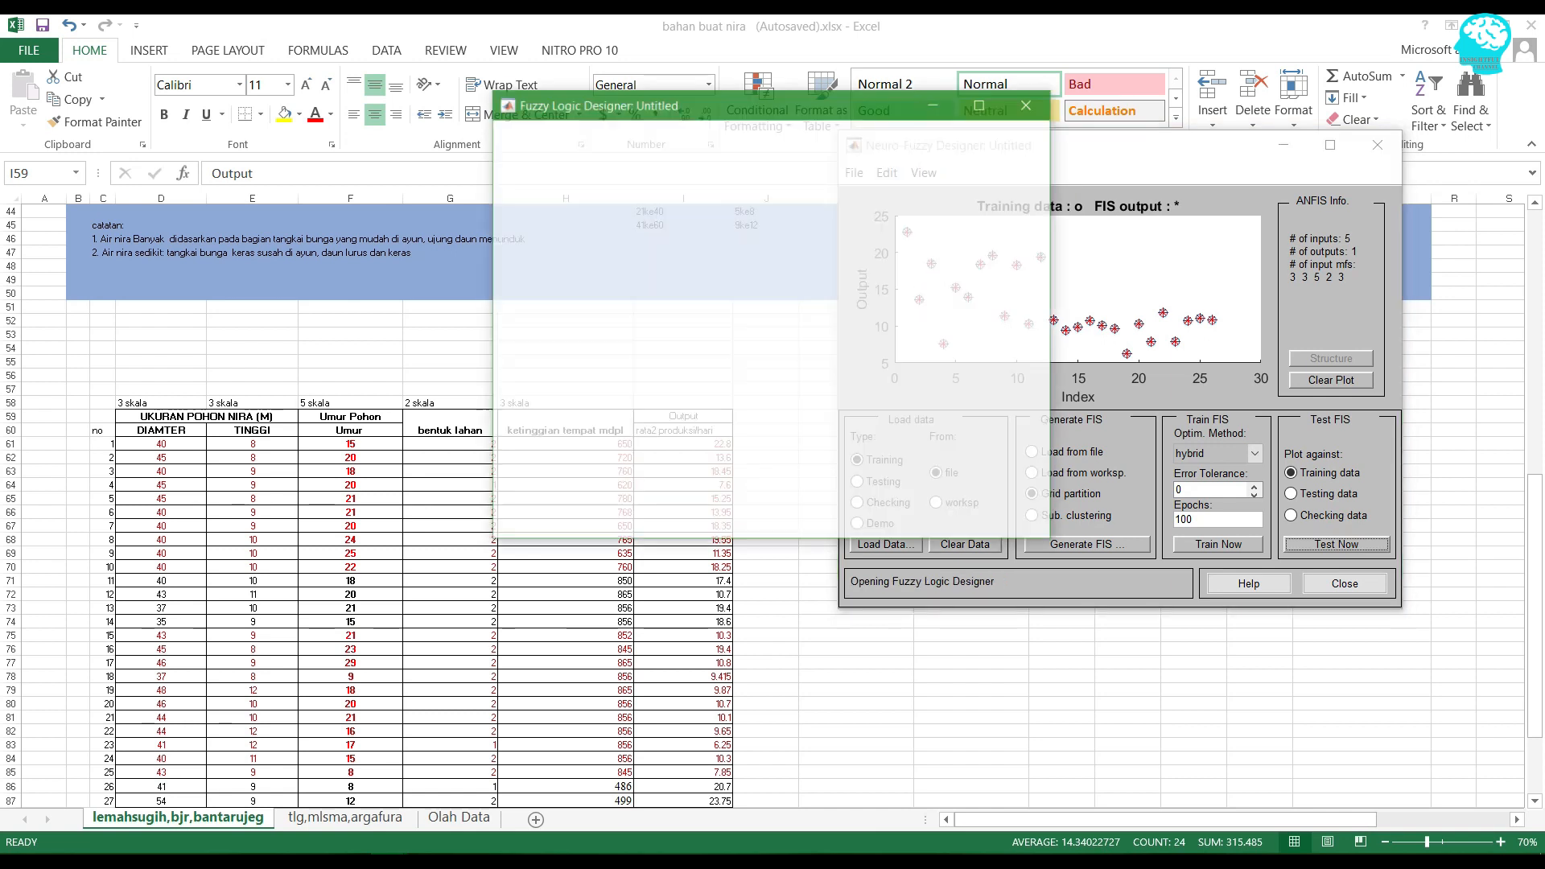
{"action": "left_click_drag", "start_coordinate": [773, 90], "coordinate": [1068, 163]}
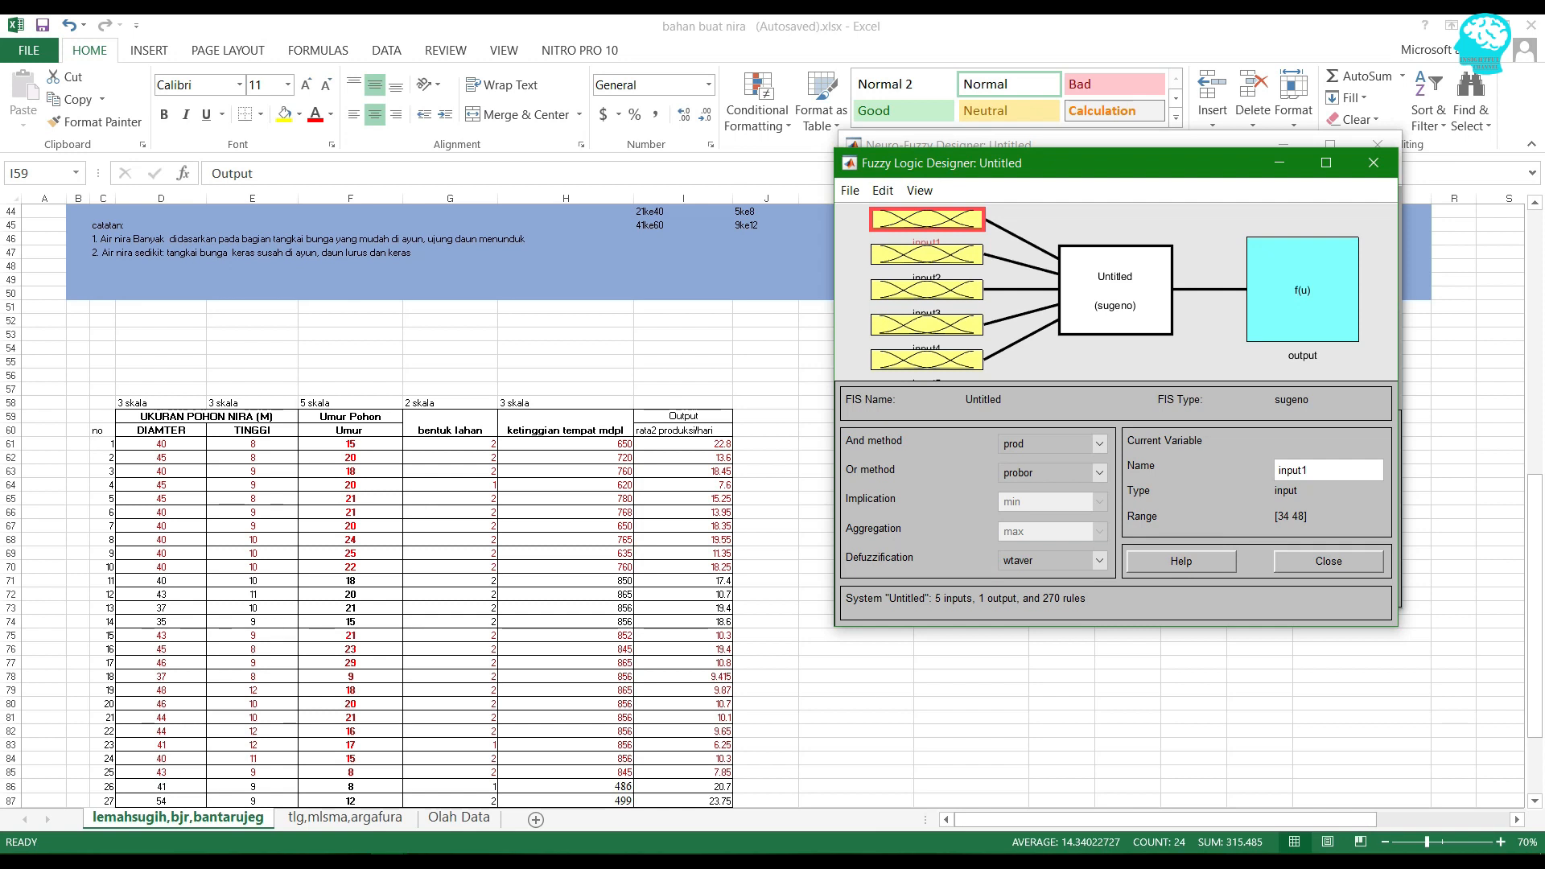
{"action": "double_click", "coordinate": [1293, 471]}
{"action": "type", "text": "Diameter"}
- Rename the second input variable of the fuzzy system to Tinggi
{"action": "left_click", "coordinate": [927, 255]}
{"action": "double_click", "coordinate": [1293, 471]}
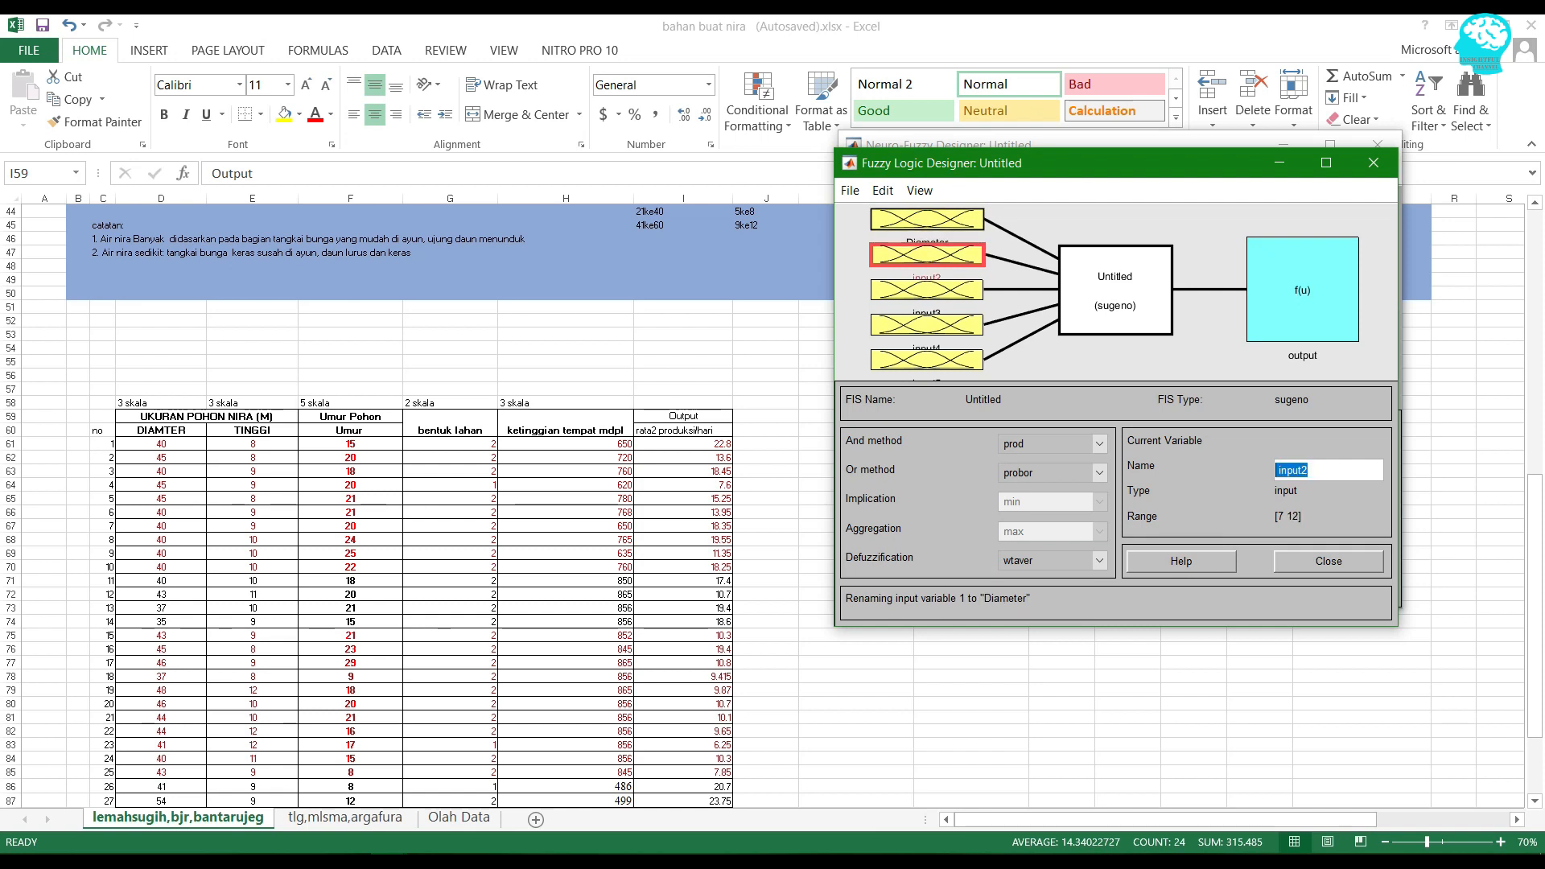
{"action": "type", "text": "Tinggi"}
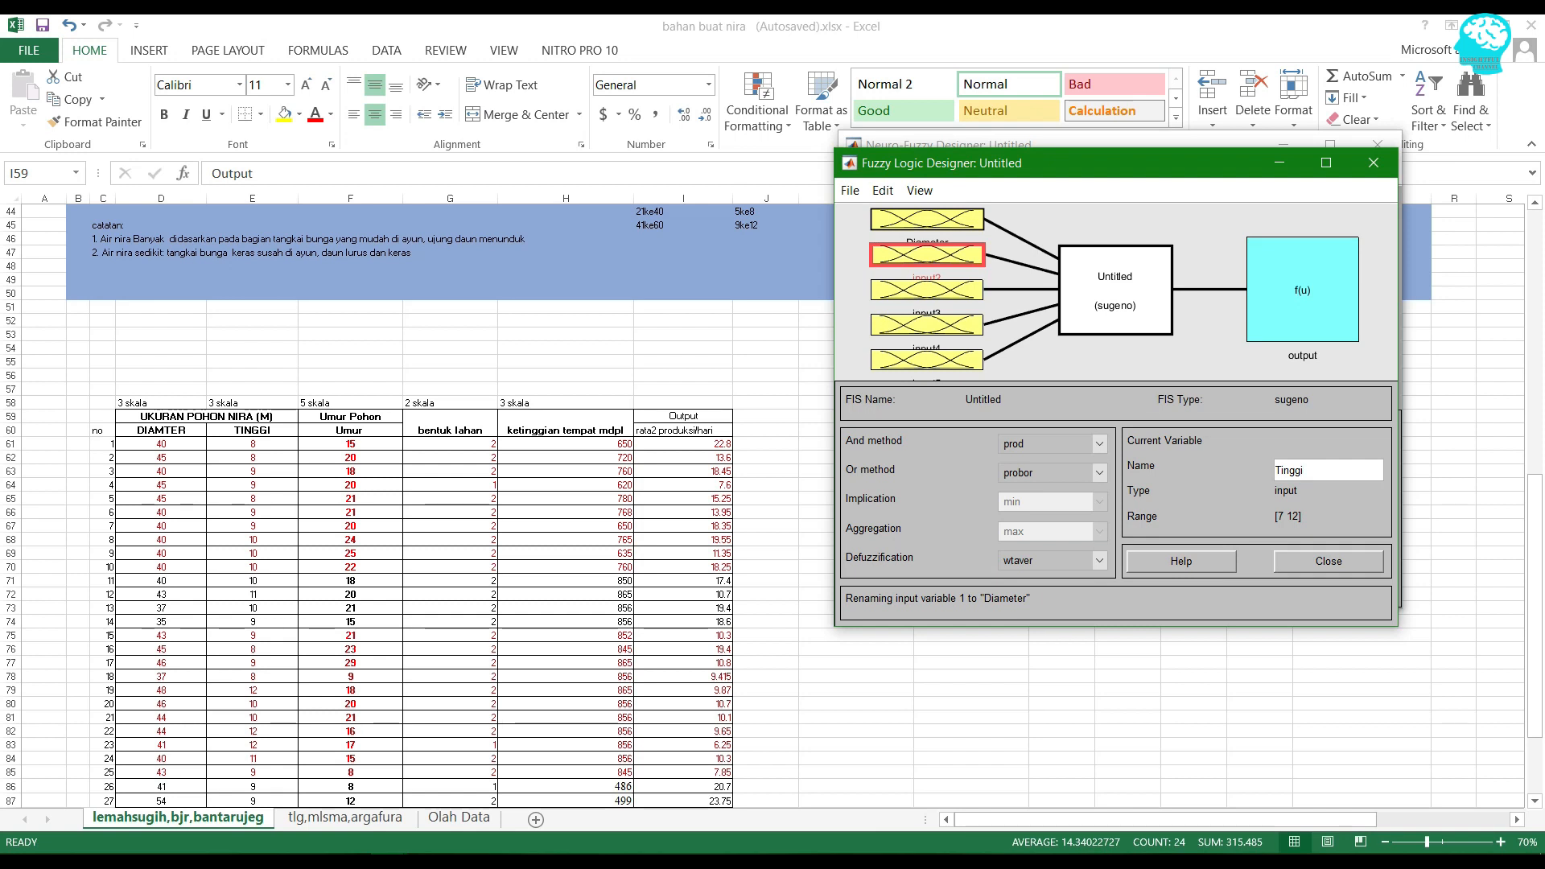
{"action": "left_click", "coordinate": [928, 290]}
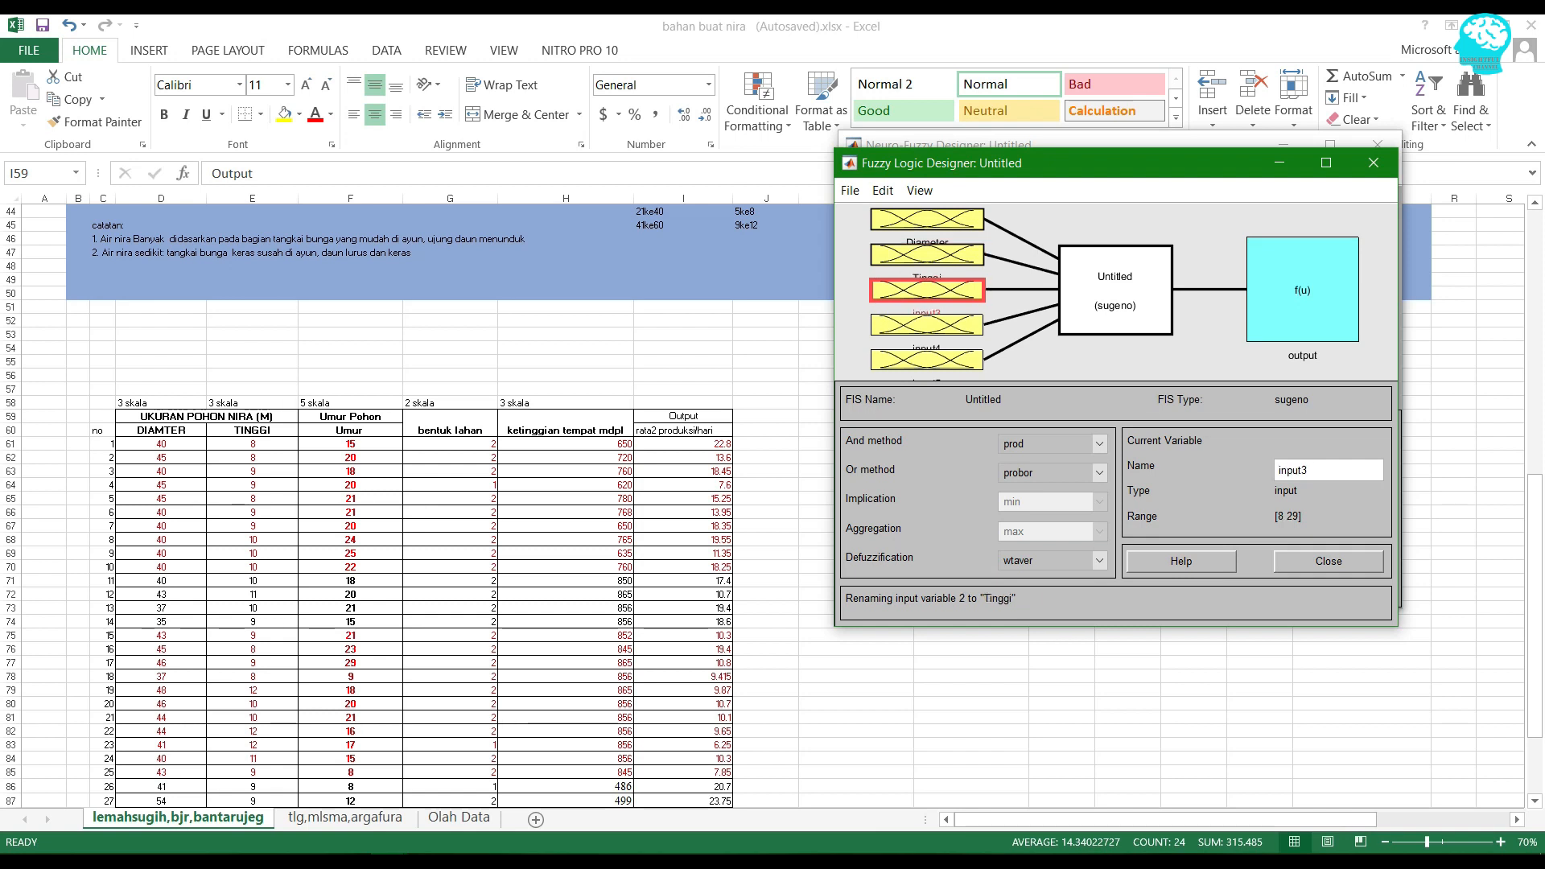
- Rename the fuzzy system's third input variable to Umur and the fourth to BentukLahan
{"action": "left_click_drag", "start_coordinate": [1320, 471], "coordinate": [1276, 471]}
{"action": "type", "text": "Umur"}
{"action": "left_click", "coordinate": [927, 325]}
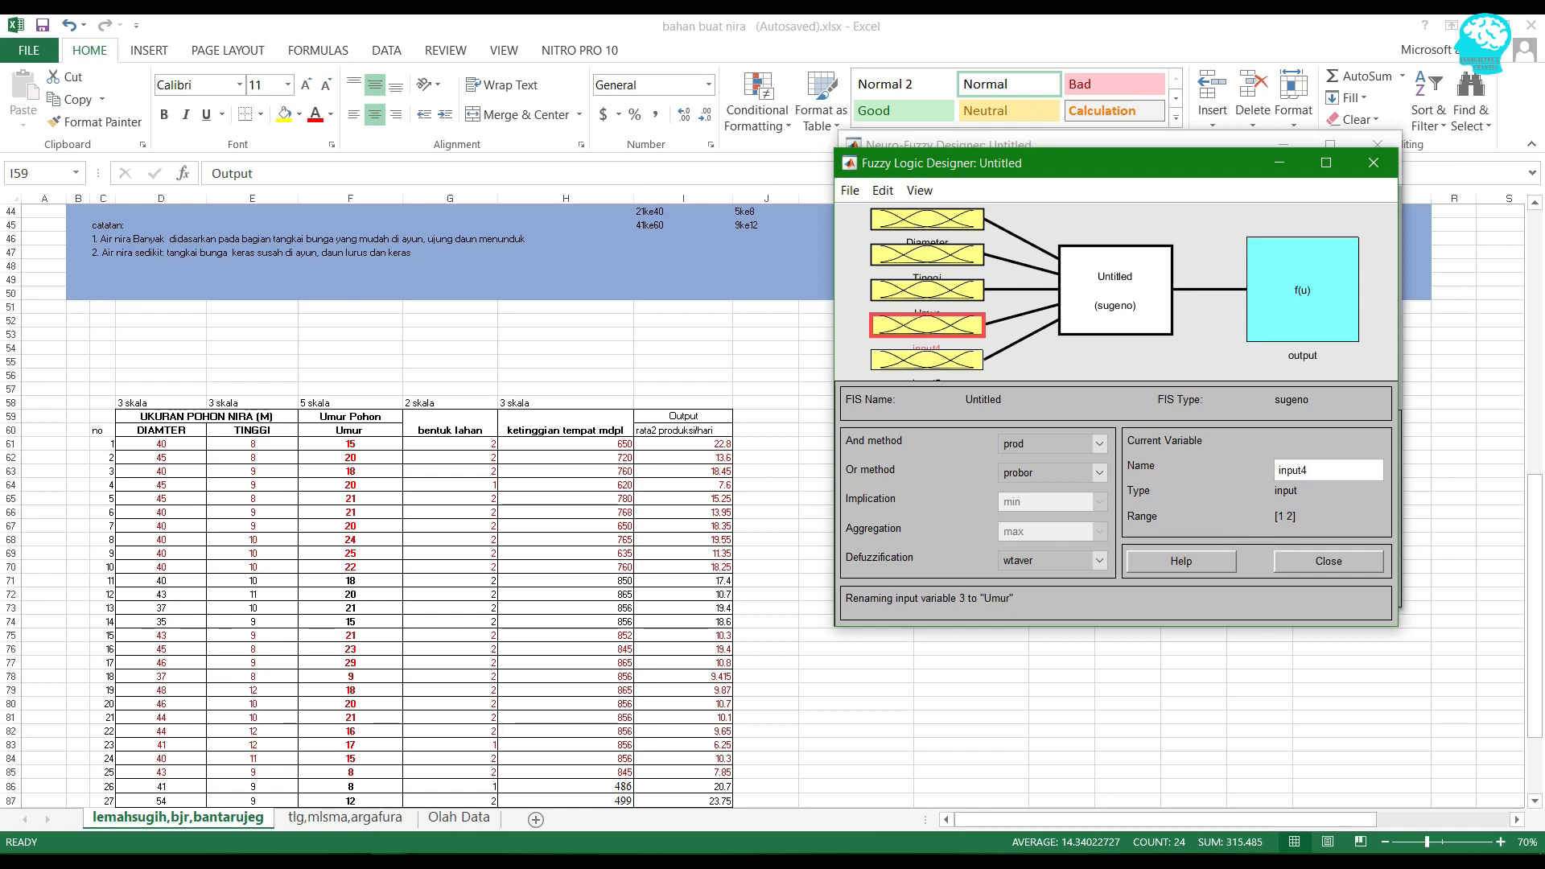
{"action": "key", "text": "ctrl+a"}
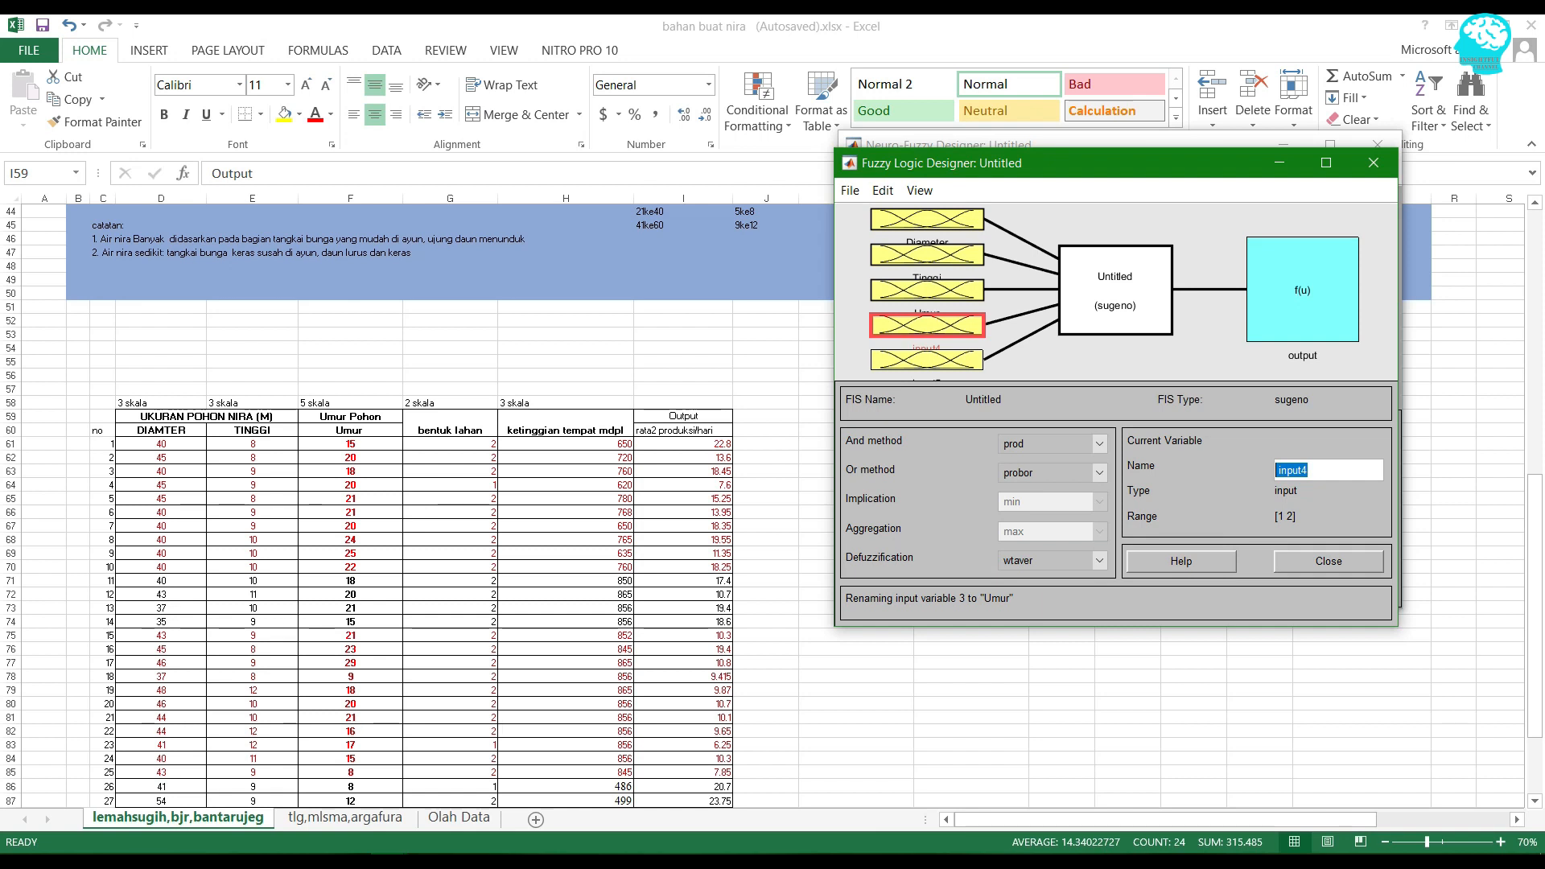
{"action": "type", "text": "BentukLahan"}
- Rename the fifth input variable of the fuzzy system to KetinggianMpdl
{"action": "left_click", "coordinate": [927, 361]}
{"action": "left_click_drag", "start_coordinate": [1313, 470], "coordinate": [1276, 470]}
{"action": "type", "text": "Keti"}
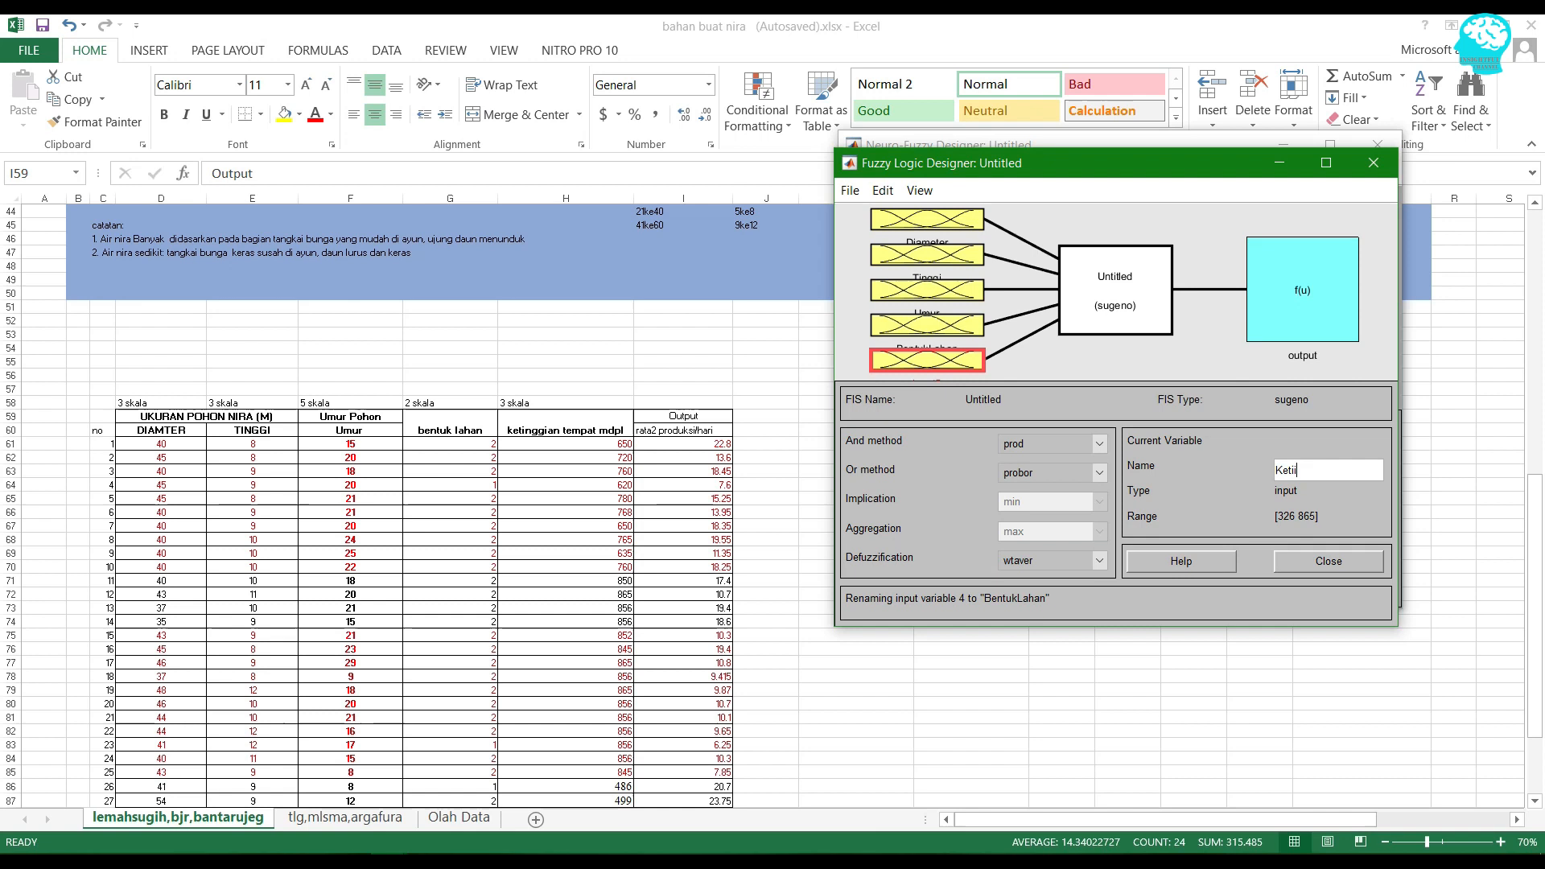
{"action": "type", "text": "nggianMpdl"}
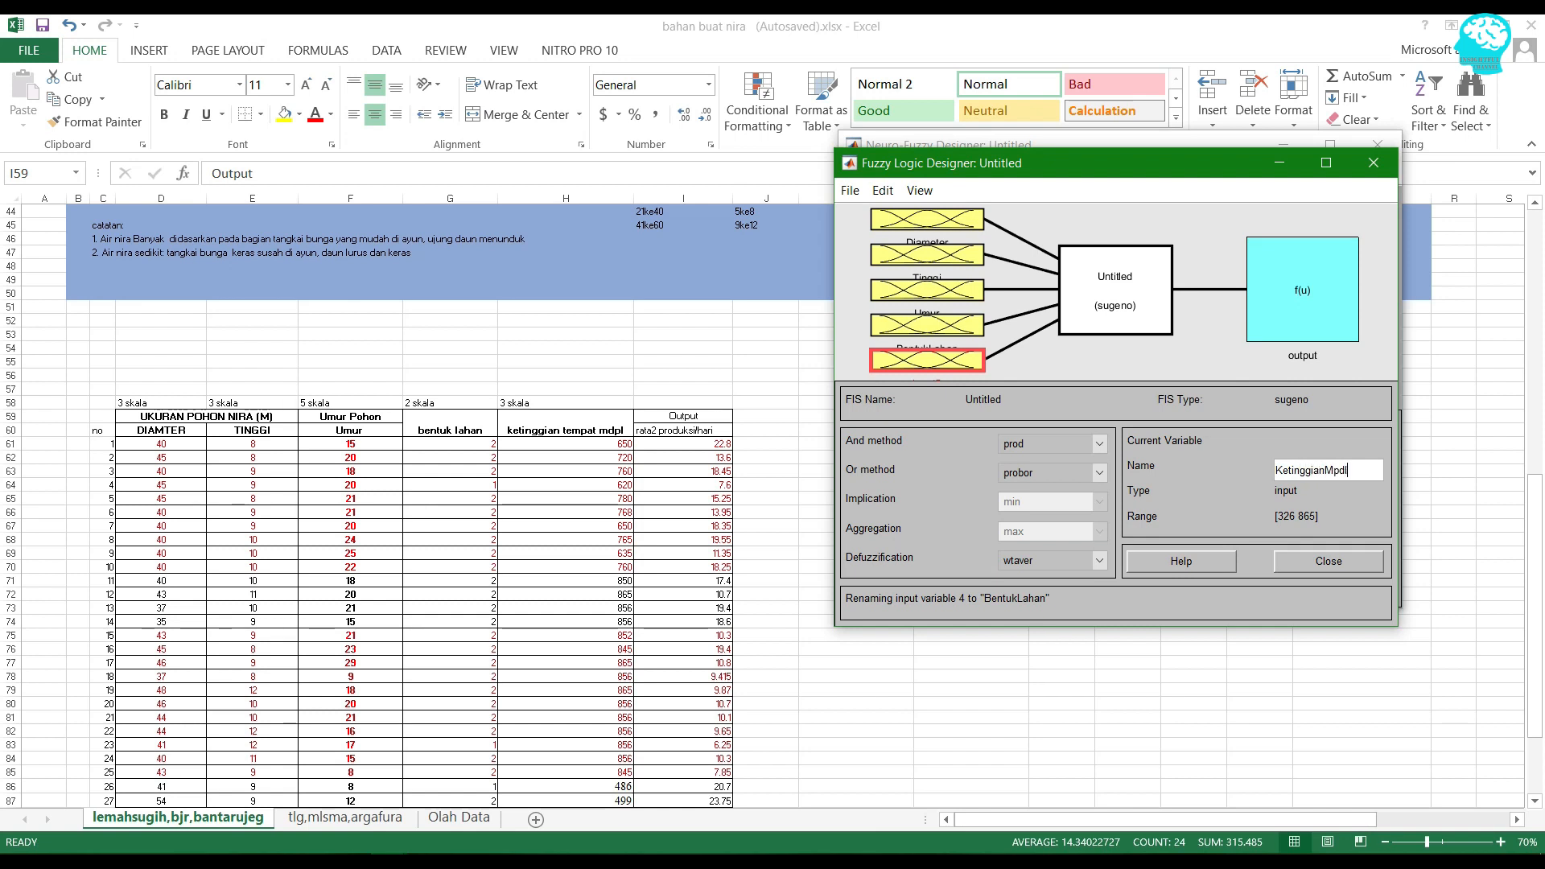
- Rename the fuzzy system's output variable to Rata2Produksi
{"action": "left_click", "coordinate": [1302, 290]}
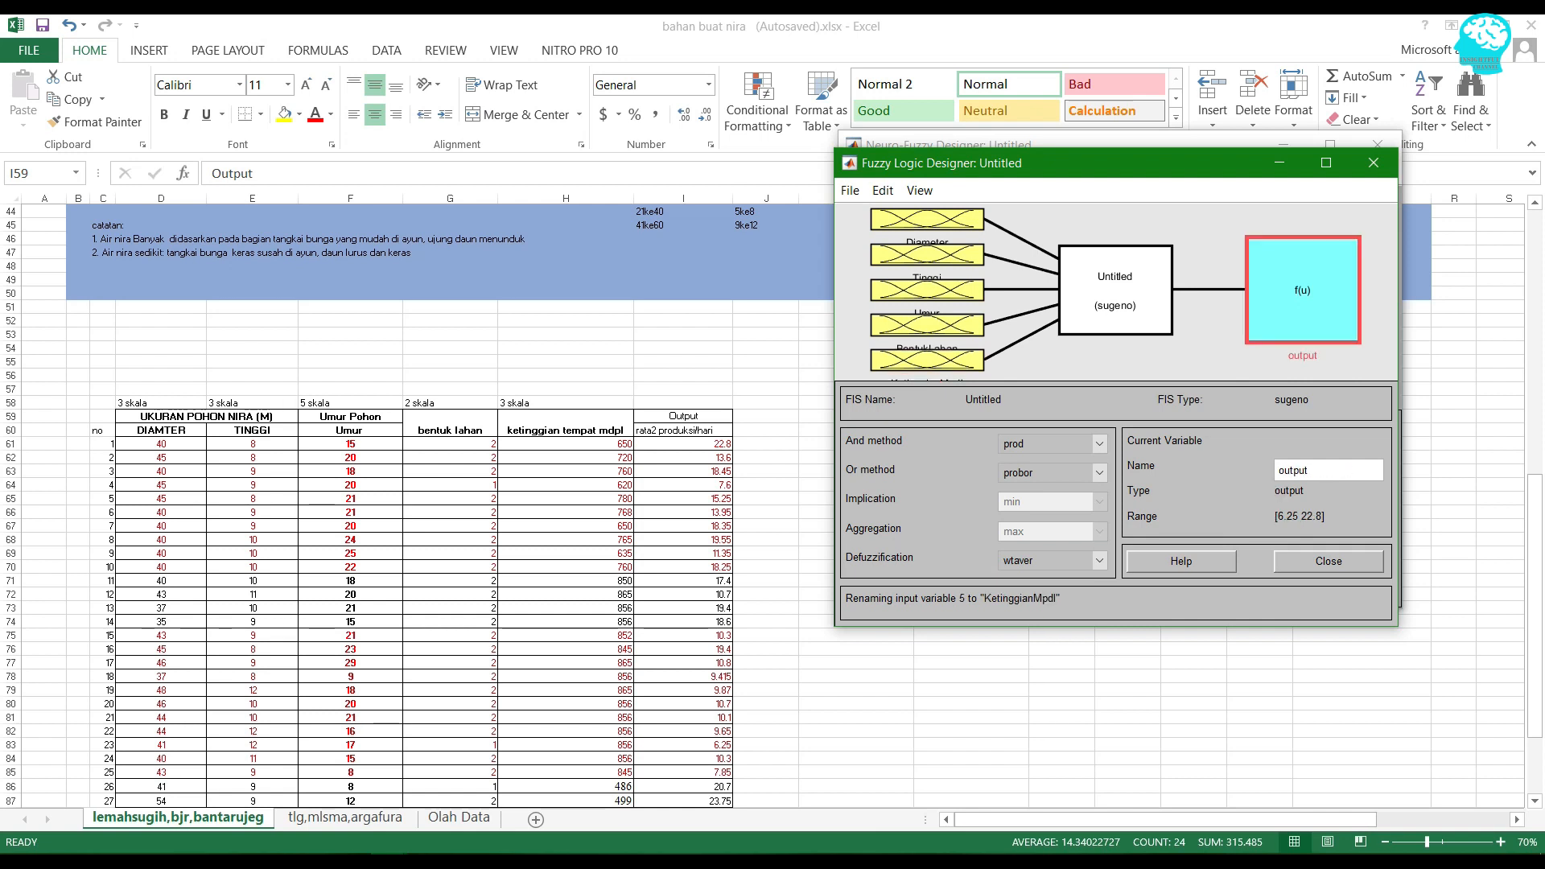
{"action": "left_click_drag", "start_coordinate": [1320, 470], "coordinate": [1276, 471]}
{"action": "left_click", "coordinate": [1215, 354]}
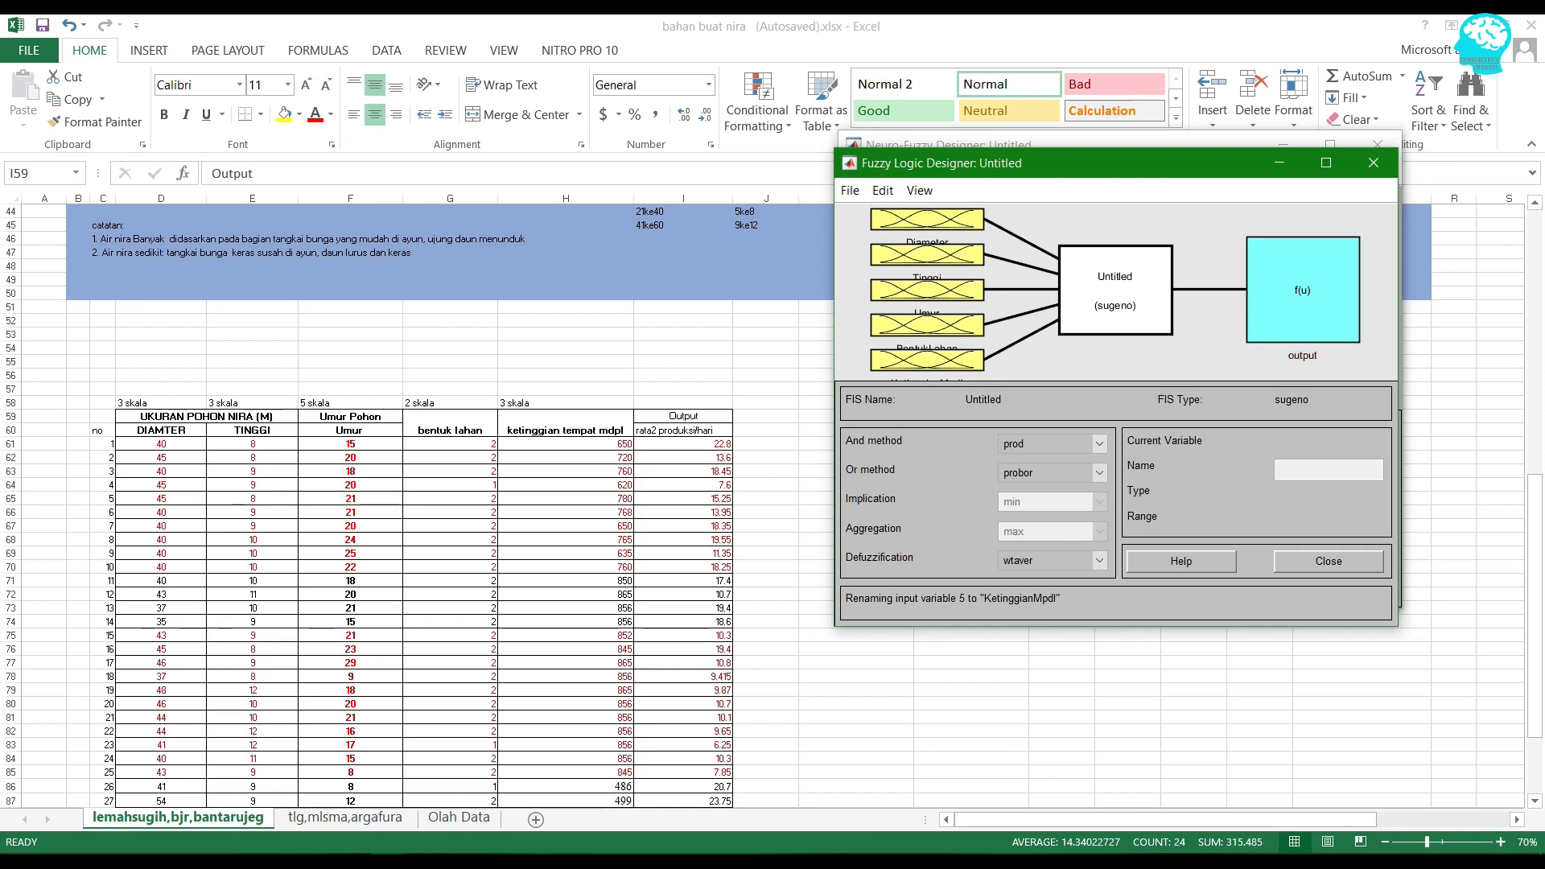
{"action": "left_click", "coordinate": [1303, 291]}
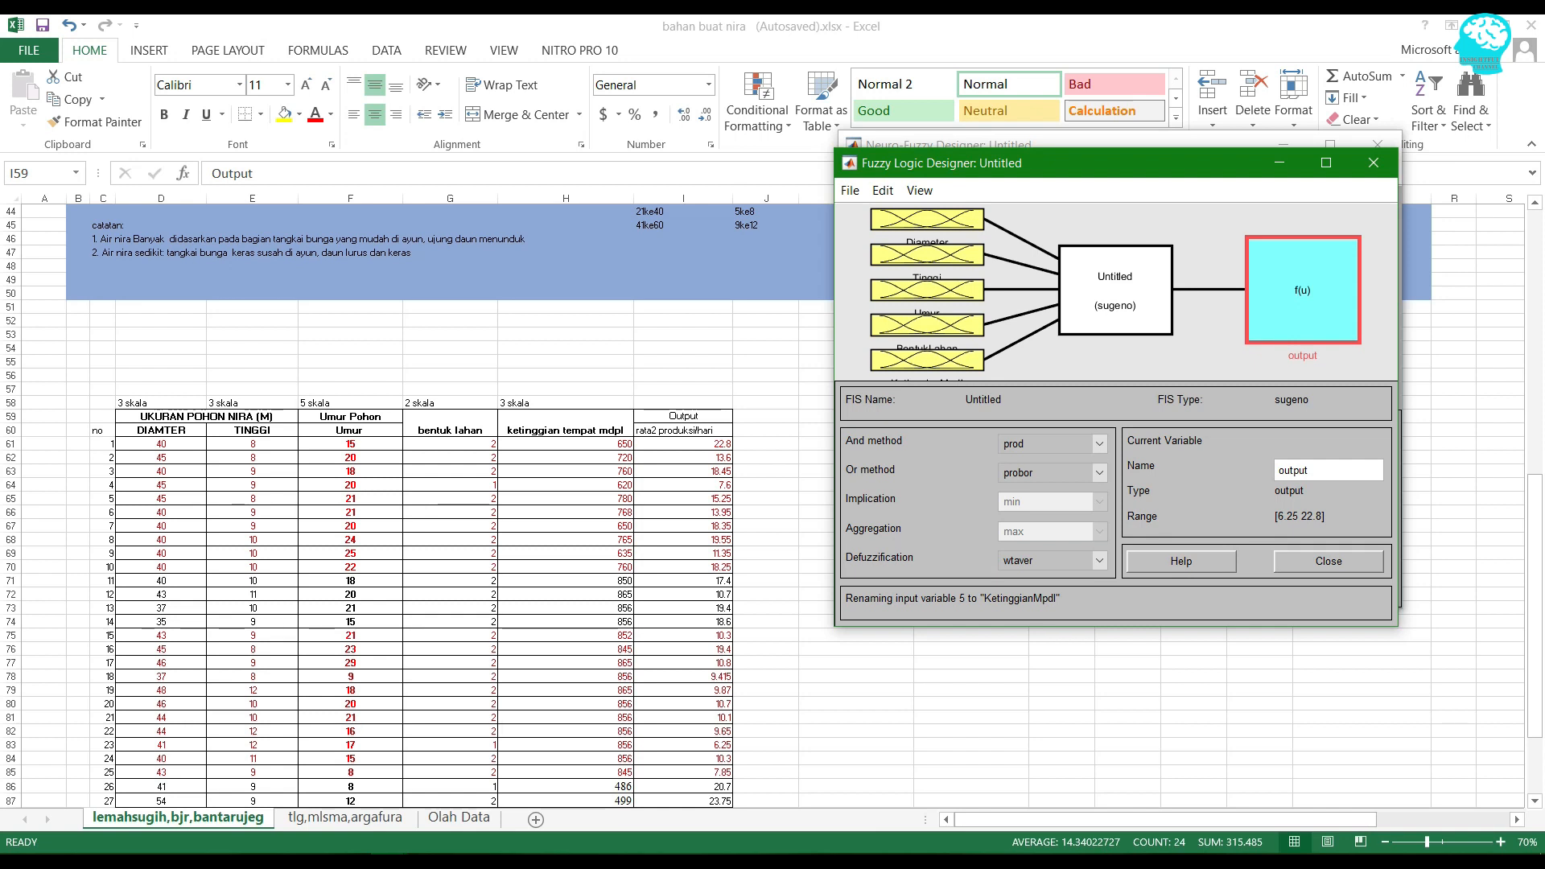
{"action": "left_click", "coordinate": [927, 220]}
{"action": "left_click_drag", "start_coordinate": [1325, 470], "coordinate": [1275, 470]}
{"action": "left_click", "coordinate": [1303, 291]}
{"action": "type", "text": "Rata2Prodi"}
{"action": "type", "text": "ksi"}
{"action": "key", "text": "Return"}
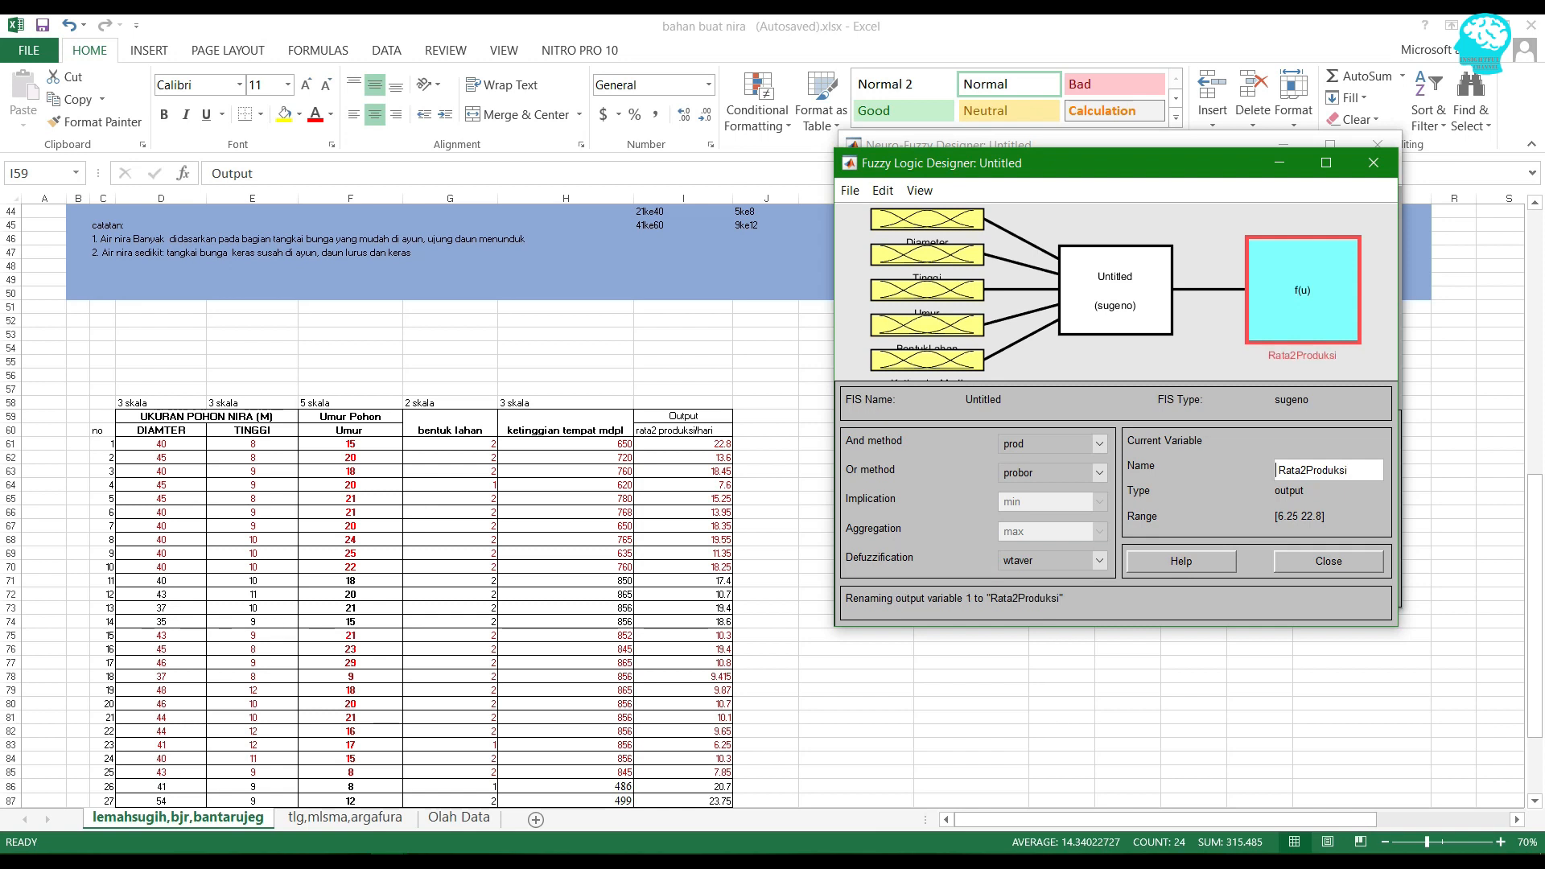
{"action": "left_click", "coordinate": [1195, 351]}
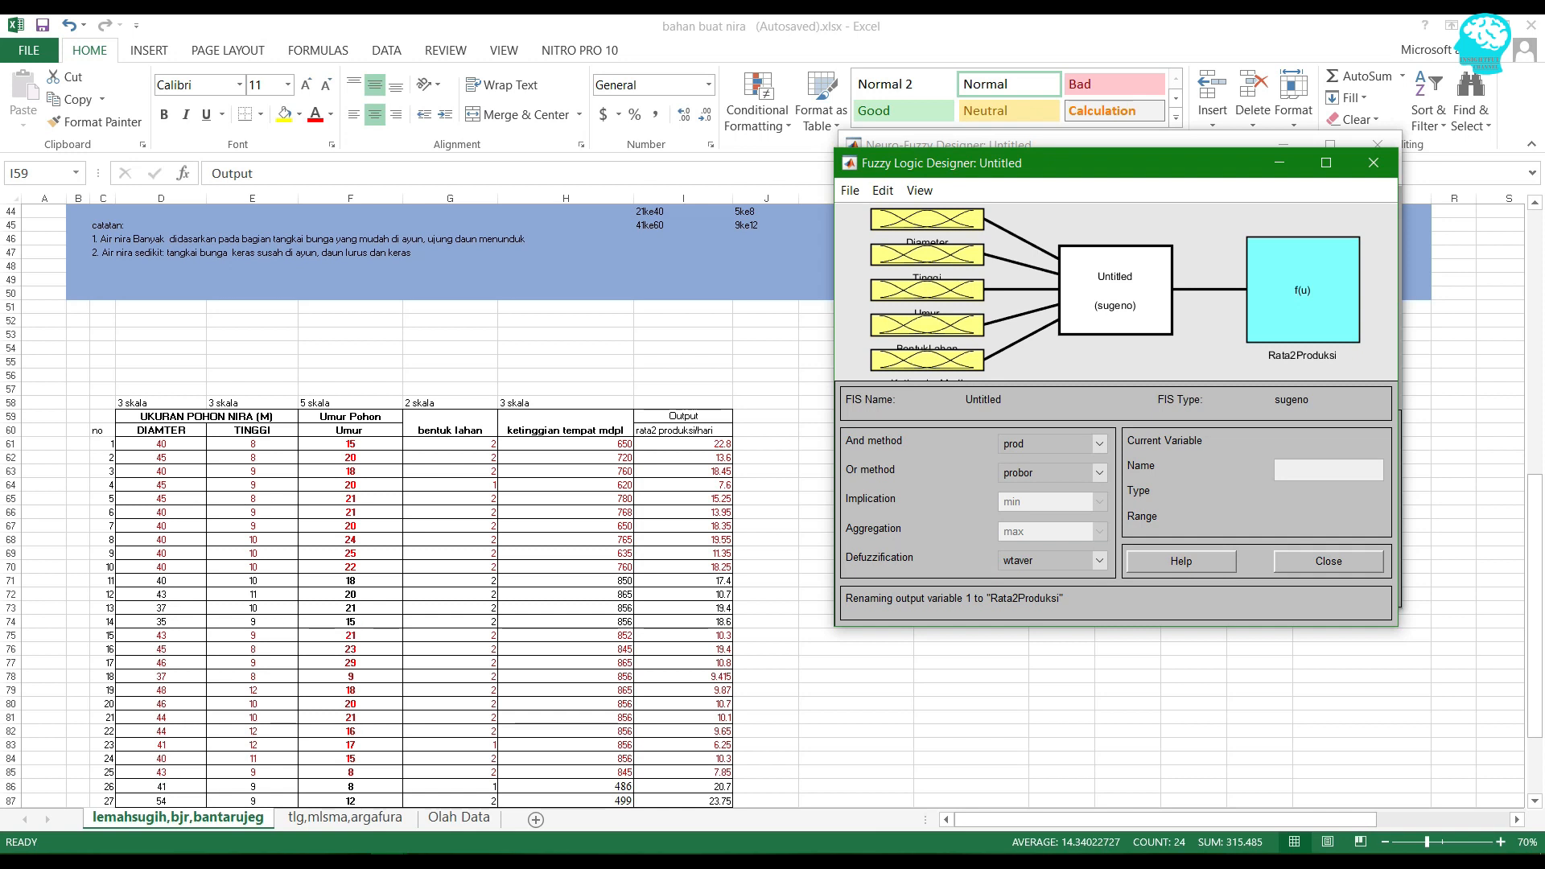
- Open the Diameter input's membership functions in the Membership Function Editor and place its window beside the dataset table
{"action": "left_click", "coordinate": [928, 219]}
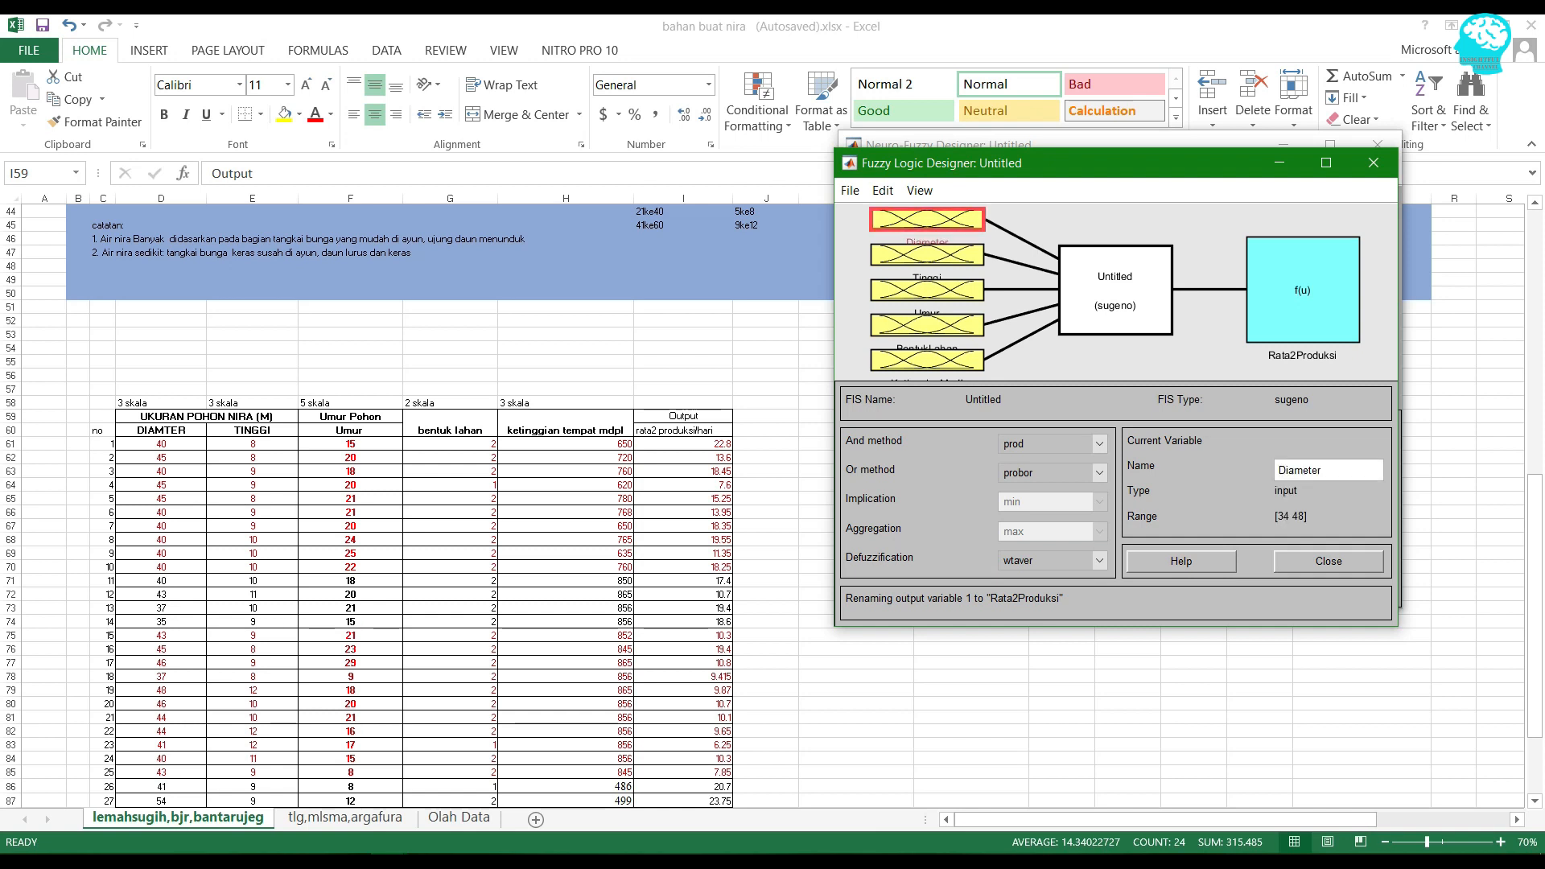
{"action": "double_click", "coordinate": [927, 219]}
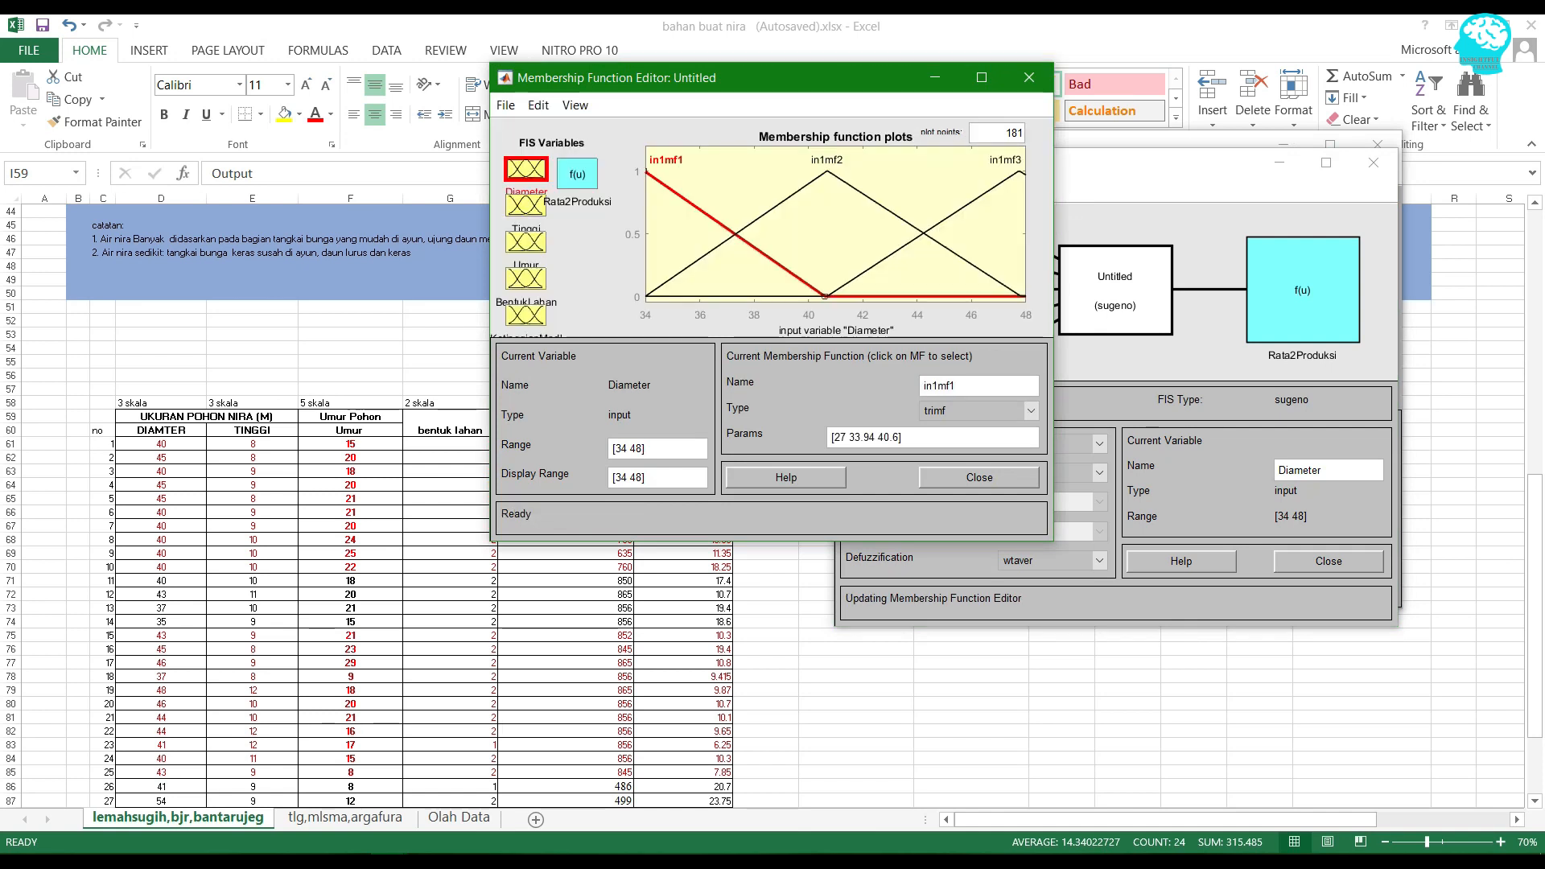
{"action": "left_click_drag", "start_coordinate": [845, 84], "coordinate": [1188, 162]}
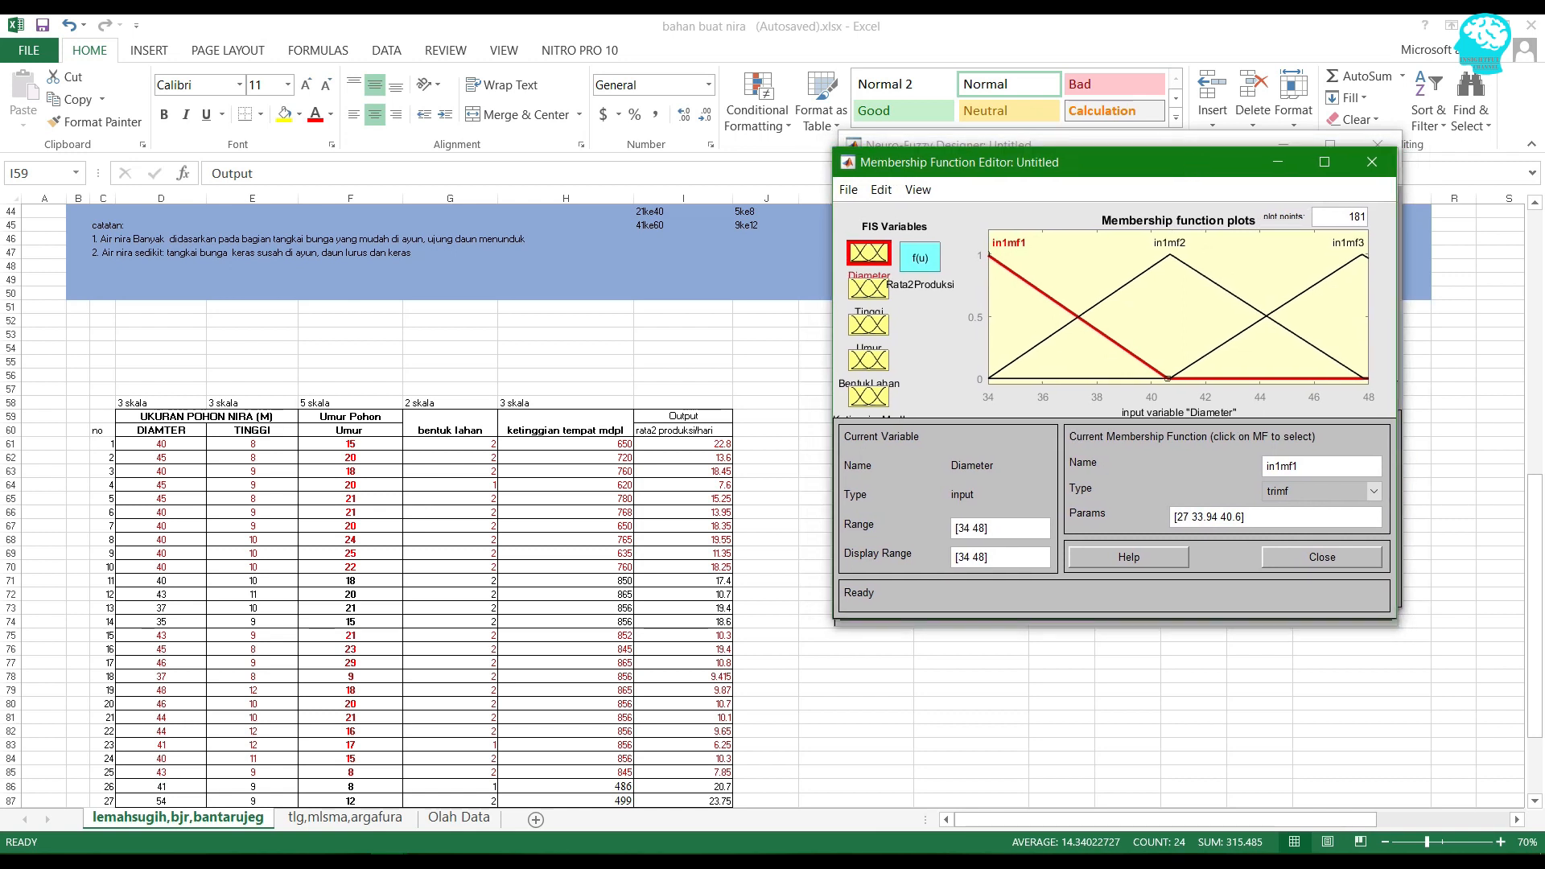
- Examine the membership functions of the input variables from Tinggi to KetinggianMpdl and return to Diameter
{"action": "left_click", "coordinate": [868, 289]}
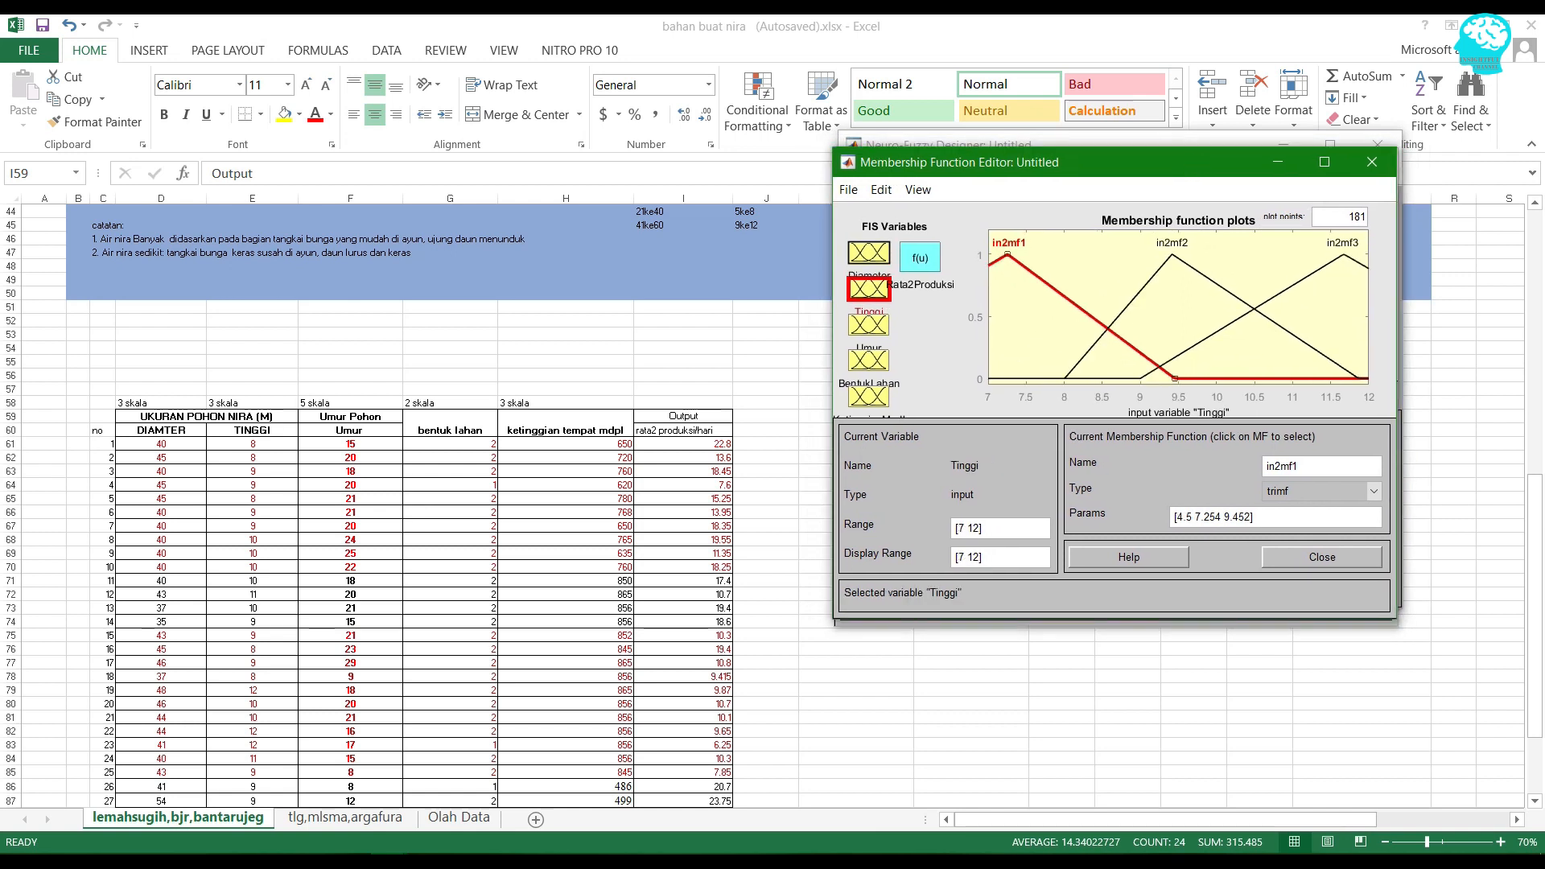
{"action": "left_click", "coordinate": [869, 325]}
{"action": "left_click", "coordinate": [869, 360]}
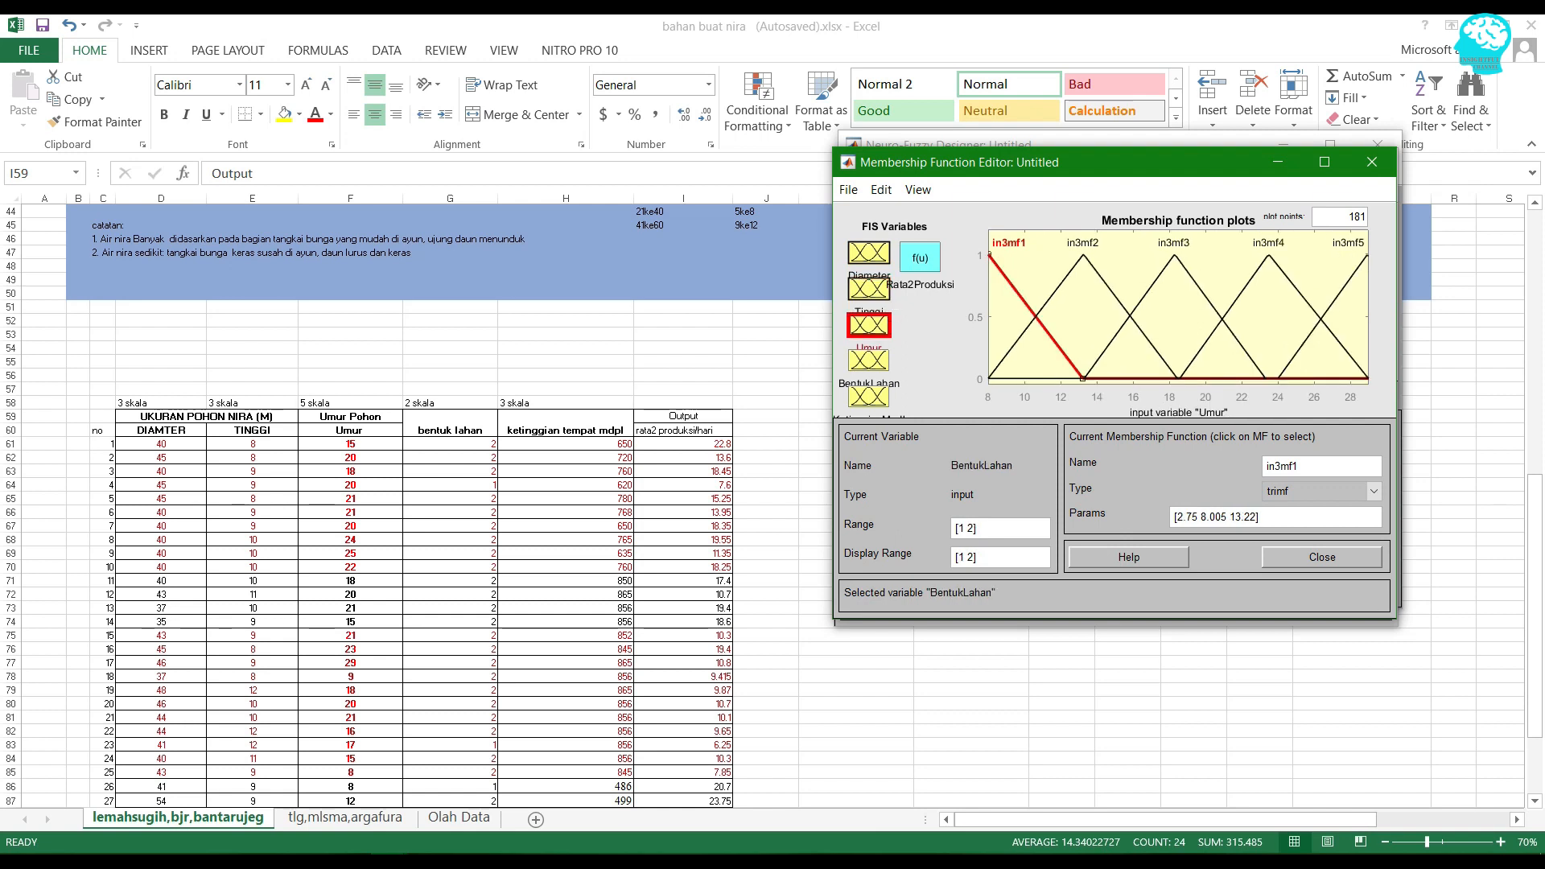
{"action": "left_click", "coordinate": [868, 396]}
{"action": "left_click", "coordinate": [868, 253]}
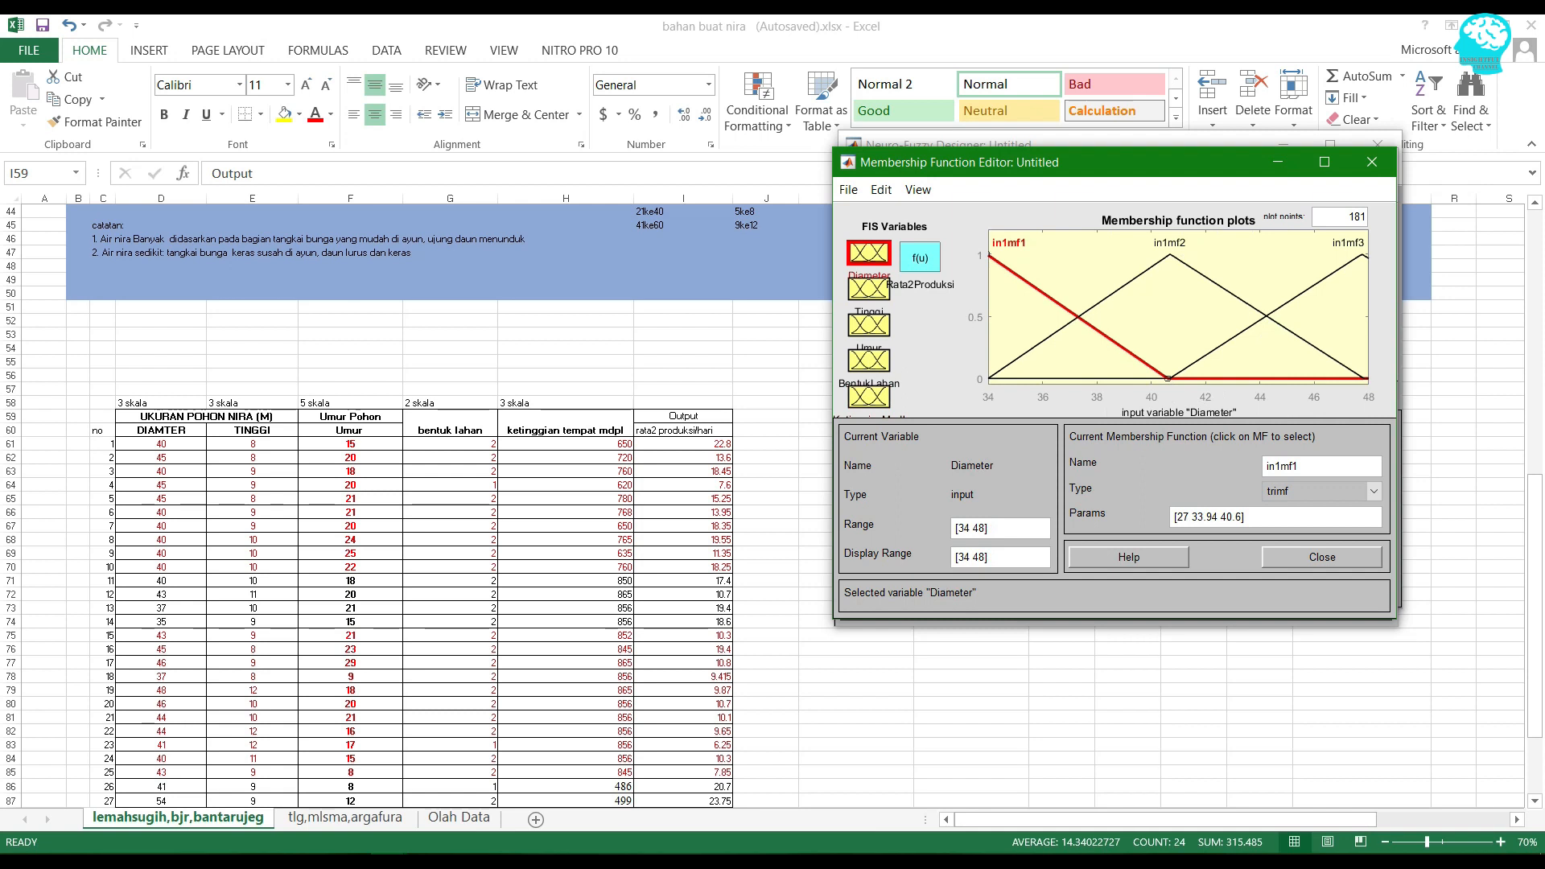
{"action": "left_click_drag", "start_coordinate": [1114, 163], "coordinate": [477, 161]}
{"action": "mouse_move", "coordinate": [1046, 163]}
{"action": "left_mouse_down"}
{"action": "mouse_move", "coordinate": [1244, 356]}
{"action": "mouse_move", "coordinate": [1382, 127]}
{"action": "mouse_move", "coordinate": [1432, 124]}
{"action": "mouse_move", "coordinate": [1047, 137]}
{"action": "left_mouse_up"}
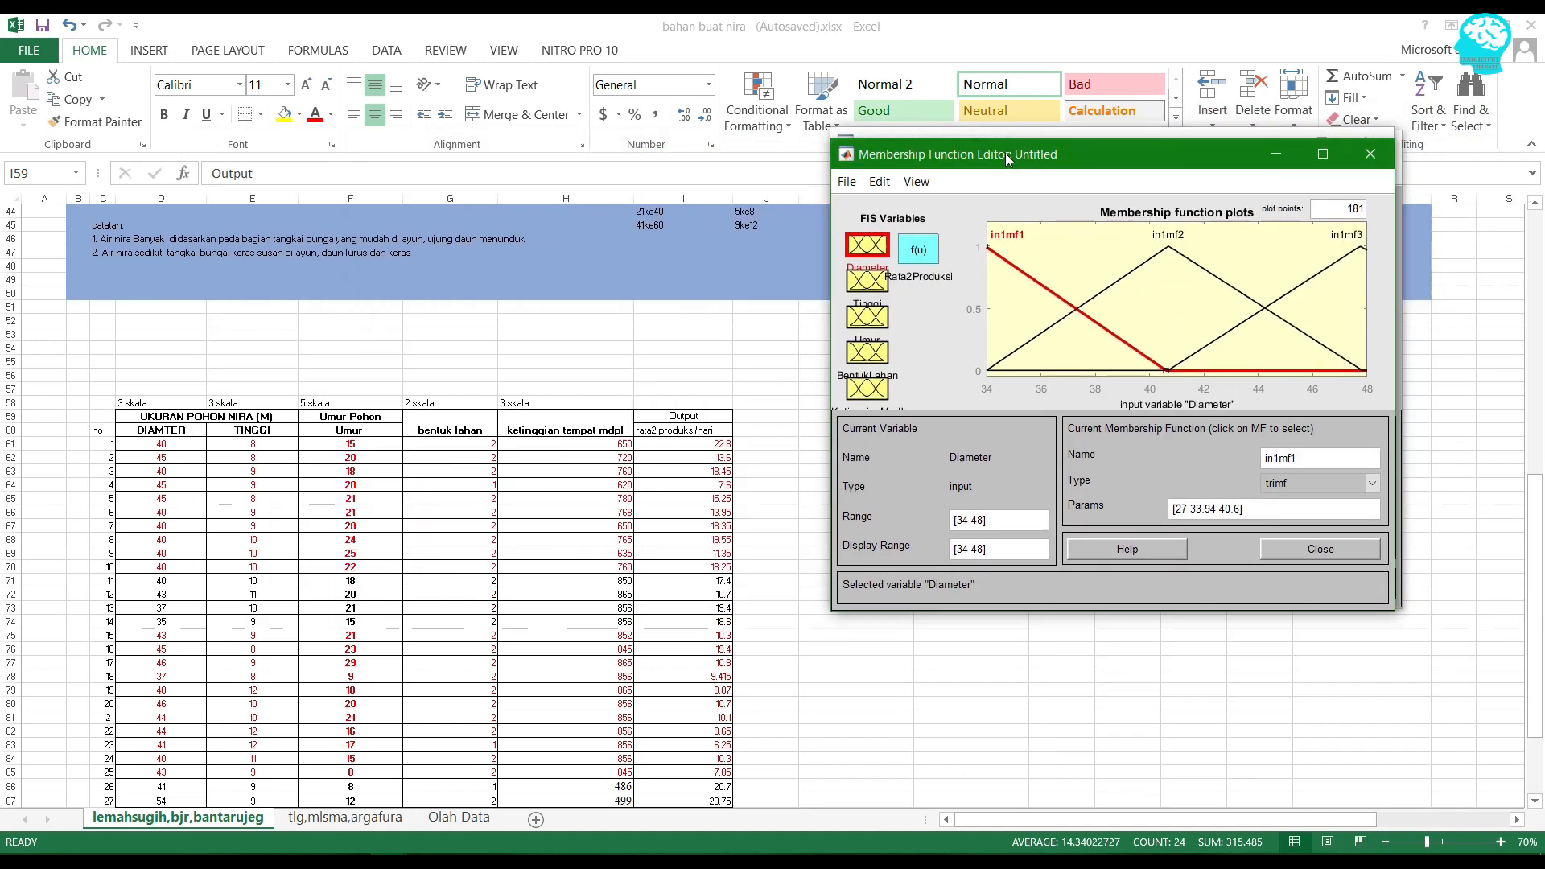
{"action": "left_click_drag", "start_coordinate": [1006, 153], "coordinate": [1001, 153]}
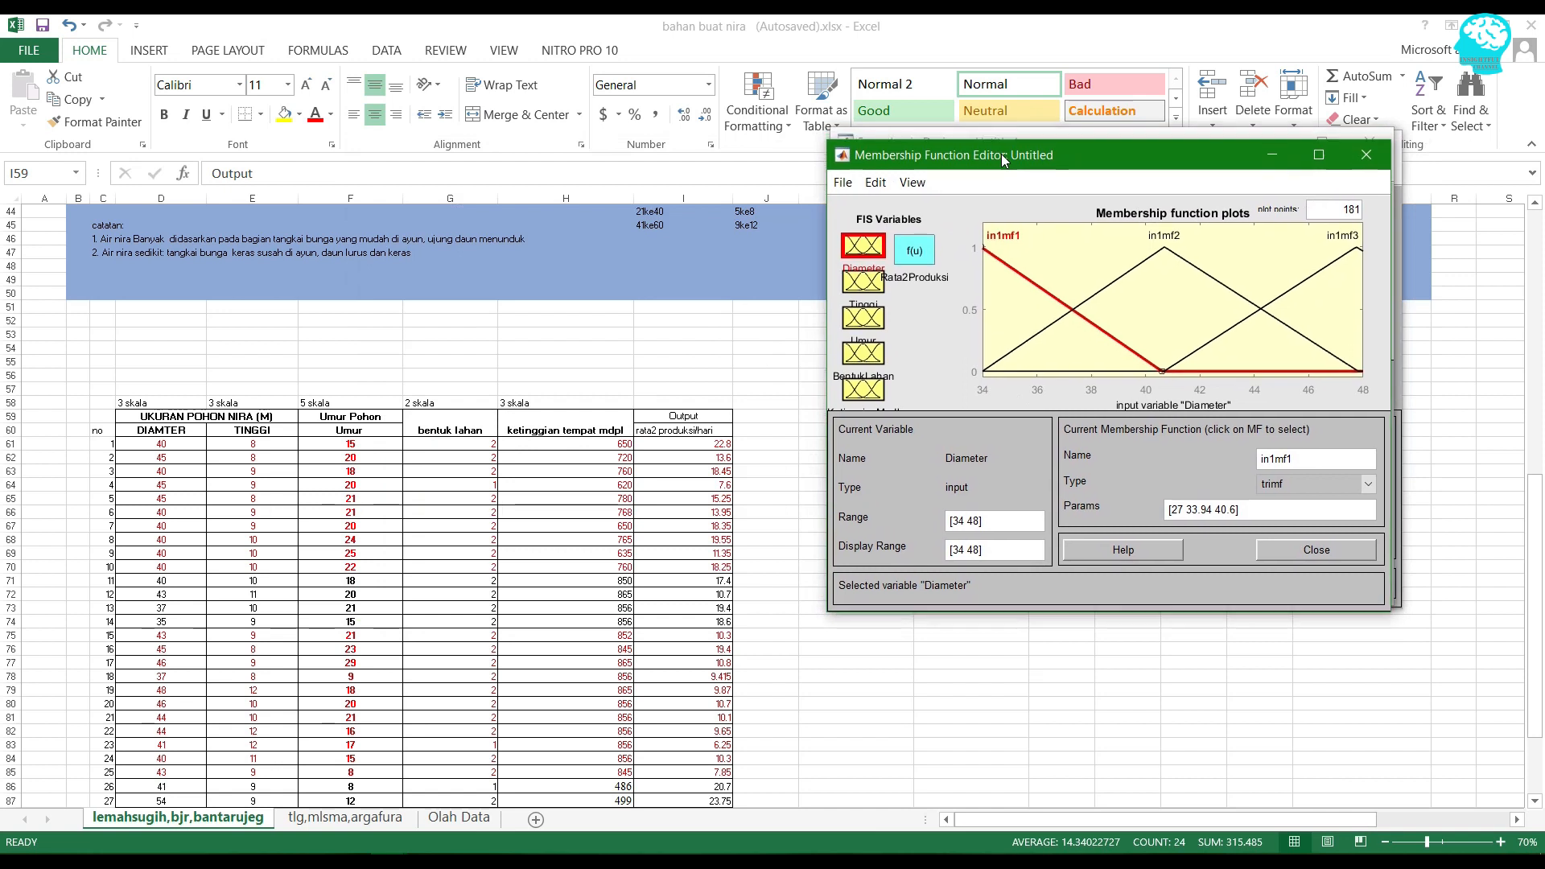
{"action": "left_click", "coordinate": [864, 282]}
{"action": "left_click", "coordinate": [864, 246]}
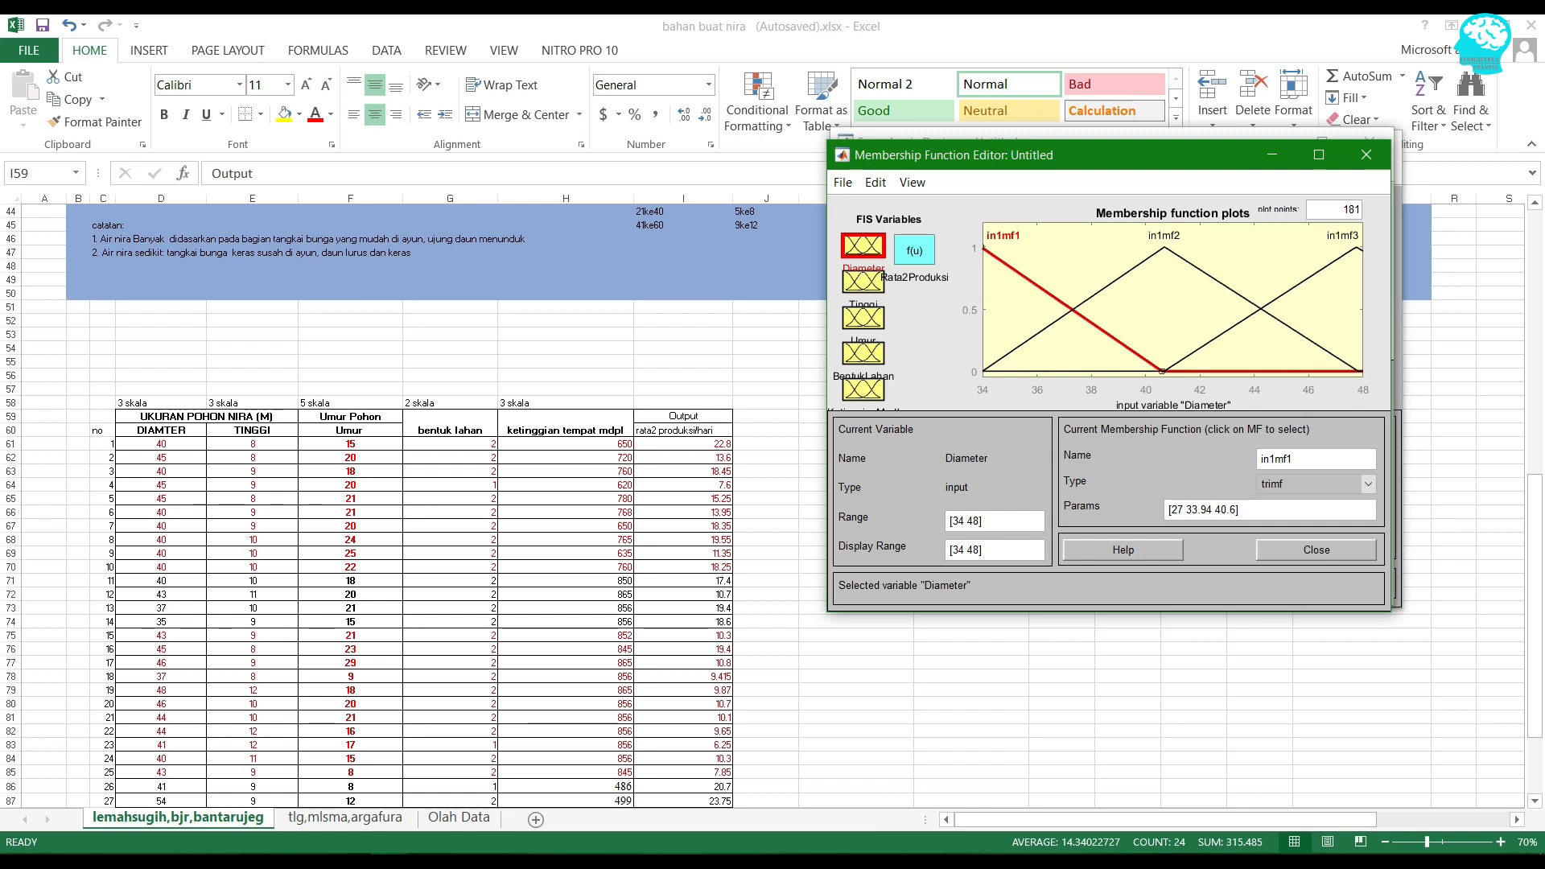
- Shift the upper foot of Diameter's first membership function to about 40.8
{"action": "mouse_move", "coordinate": [1162, 371]}
{"action": "left_mouse_down"}
{"action": "mouse_move", "coordinate": [1117, 371]}
{"action": "mouse_move", "coordinate": [1166, 371]}
{"action": "left_mouse_up"}
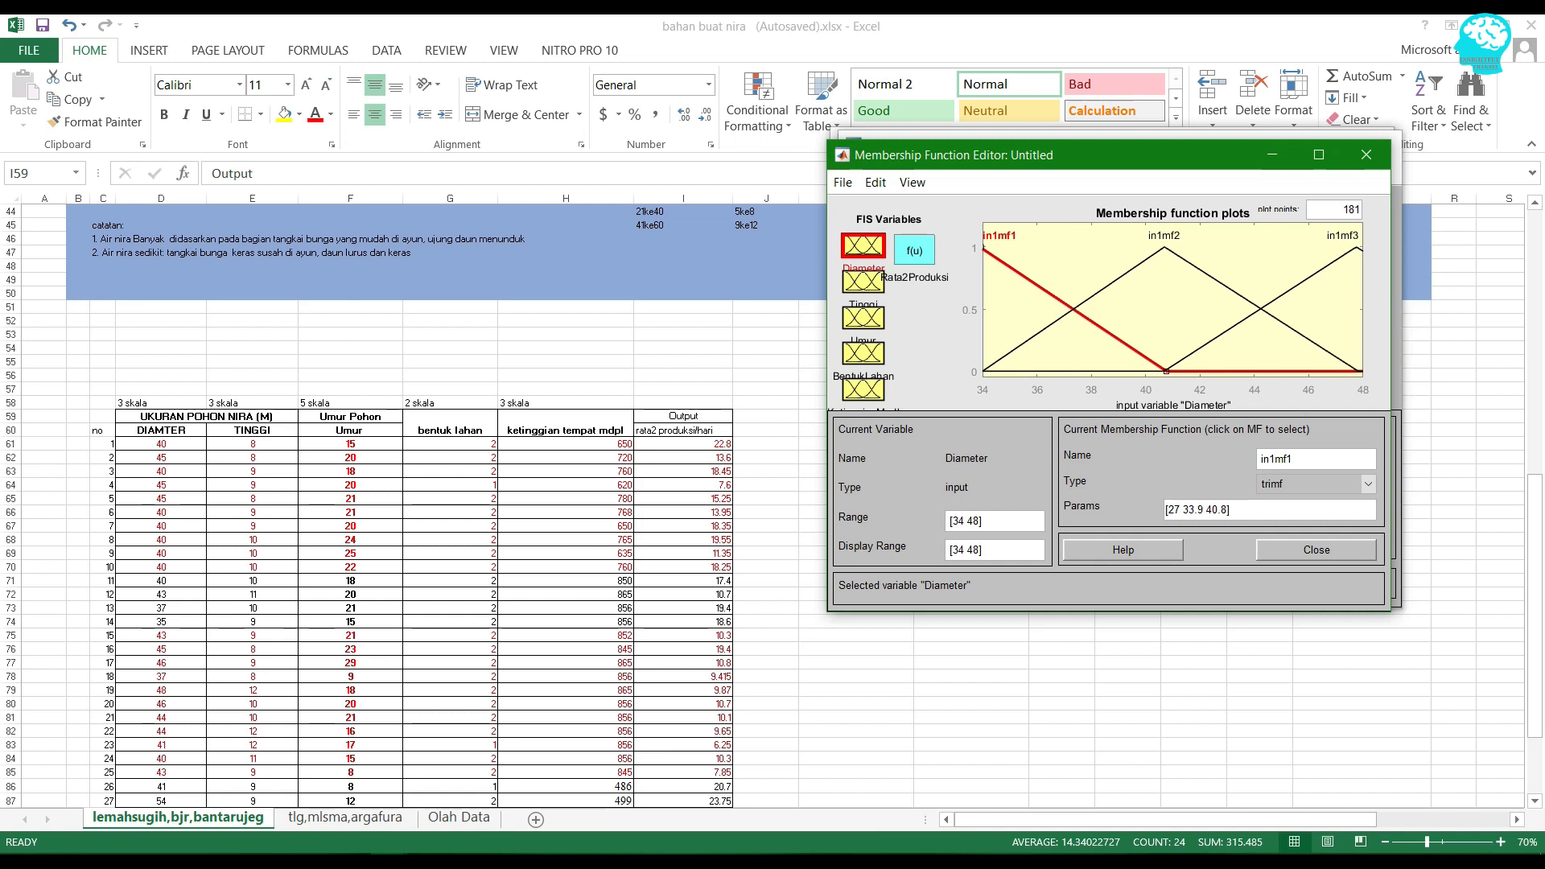
{"action": "left_click", "coordinate": [864, 282]}
{"action": "left_click", "coordinate": [863, 246]}
- Rename Diameter's three membership functions, in ascending order, to Kecil, Sedang and Lebar
{"action": "left_click_drag", "start_coordinate": [1294, 459], "coordinate": [1258, 460]}
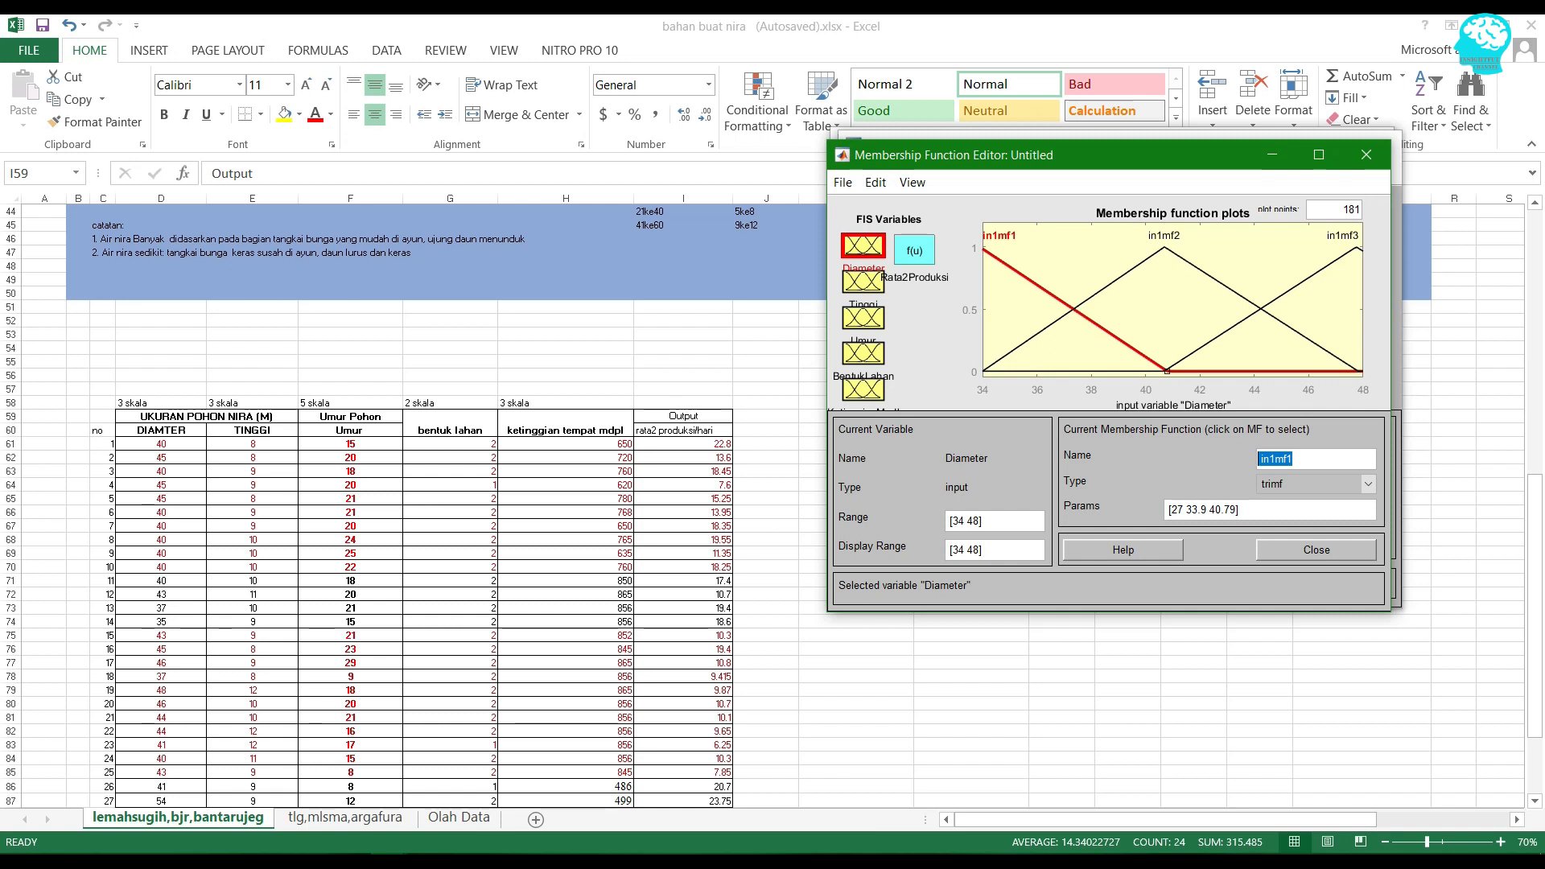
{"action": "key", "text": "BackSpace"}
{"action": "type", "text": "Kecil"}
{"action": "left_click", "coordinate": [1165, 237]}
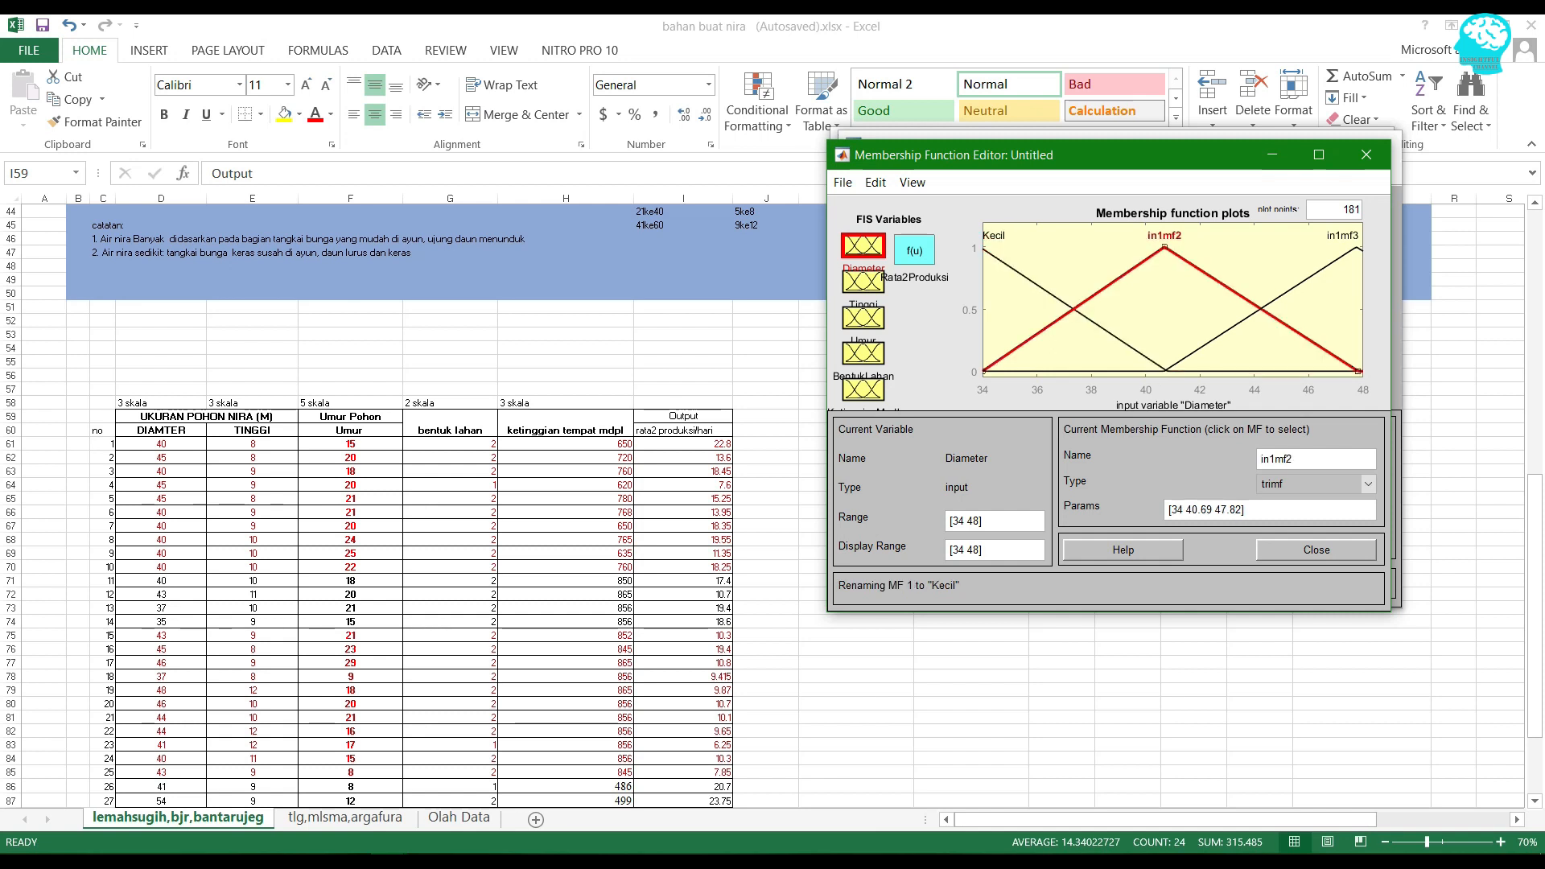
{"action": "left_click_drag", "start_coordinate": [1295, 460], "coordinate": [1257, 459]}
{"action": "key", "text": "BackSpace"}
{"action": "type", "text": "Sedang"}
{"action": "left_click", "coordinate": [1342, 237]}
{"action": "left_click_drag", "start_coordinate": [1296, 460], "coordinate": [1257, 459]}
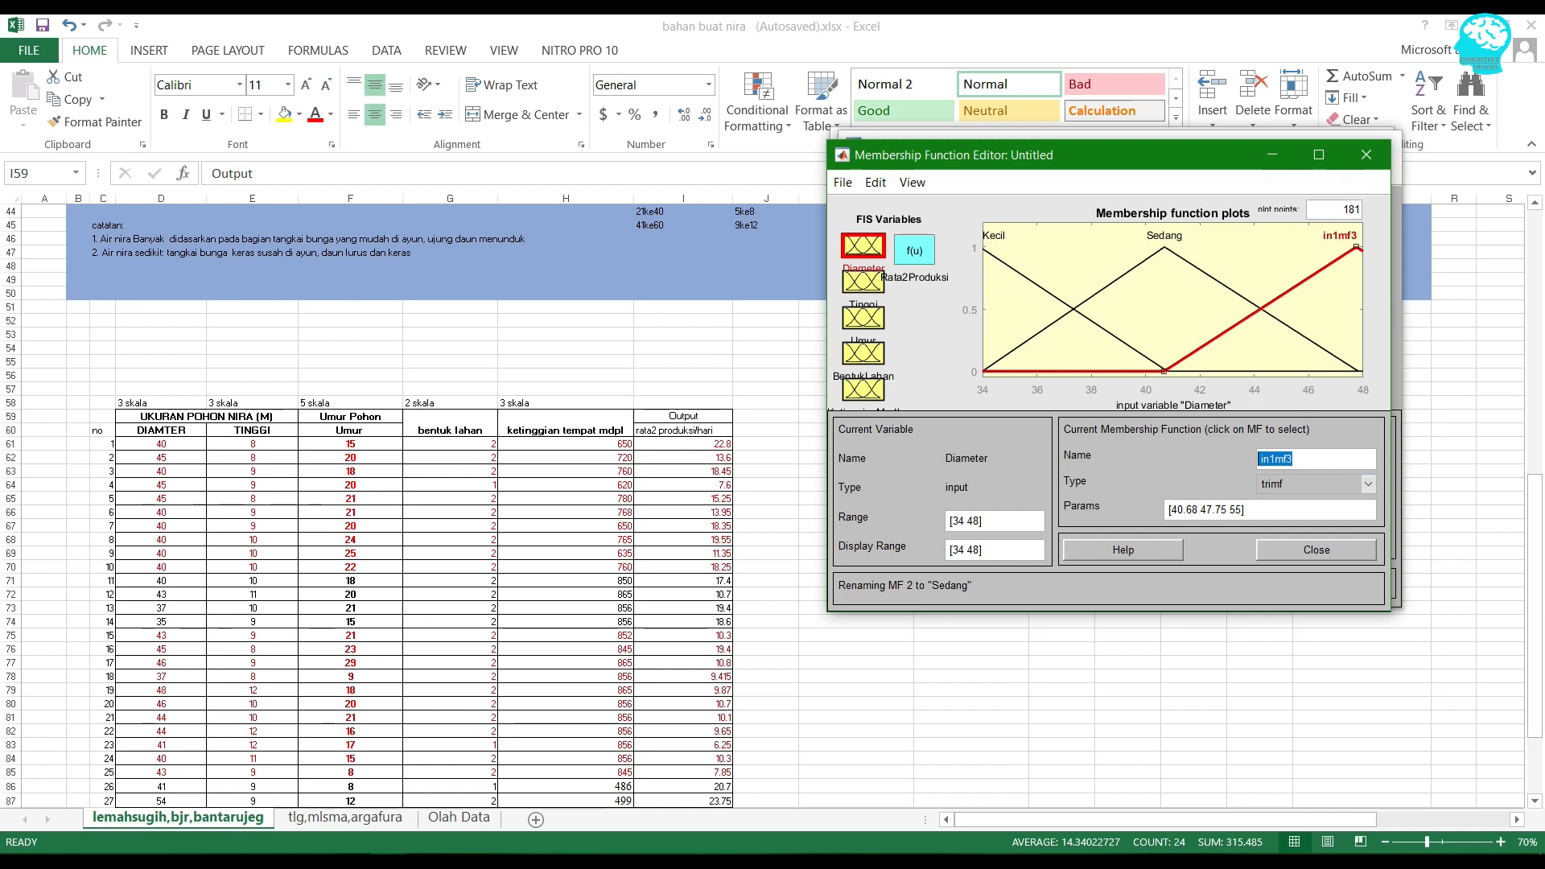
{"action": "type", "text": "Lebar"}
- Rename the Tinggi input's membership functions to Rendah, Sedang and Tinggi, shifting the middle one to peak at about 9.34
{"action": "left_click", "coordinate": [864, 282]}
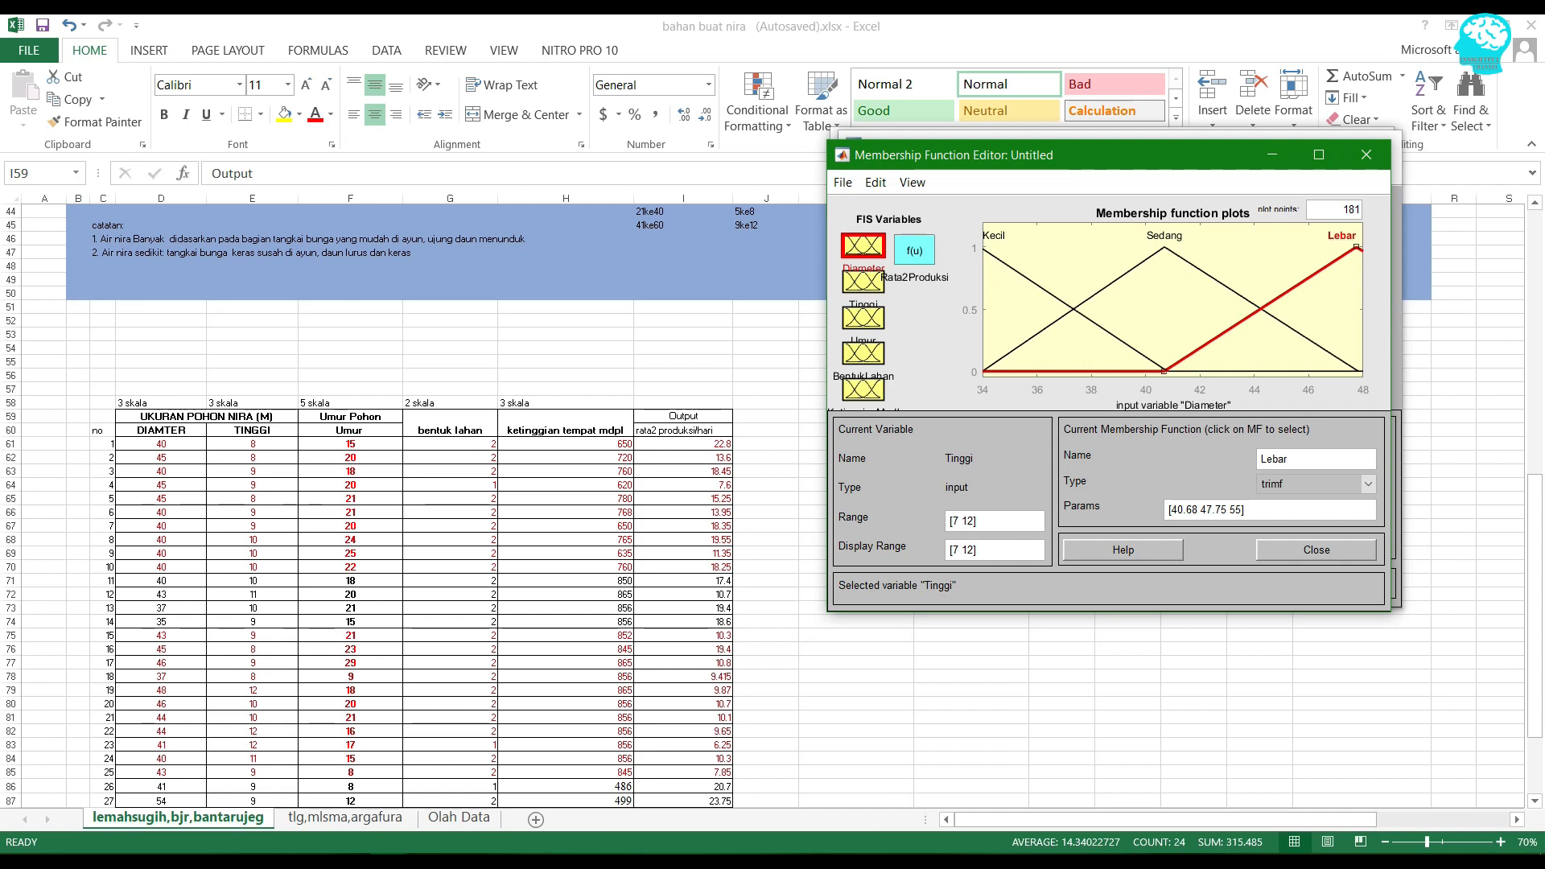
{"action": "left_click_drag", "start_coordinate": [1298, 460], "coordinate": [1258, 460]}
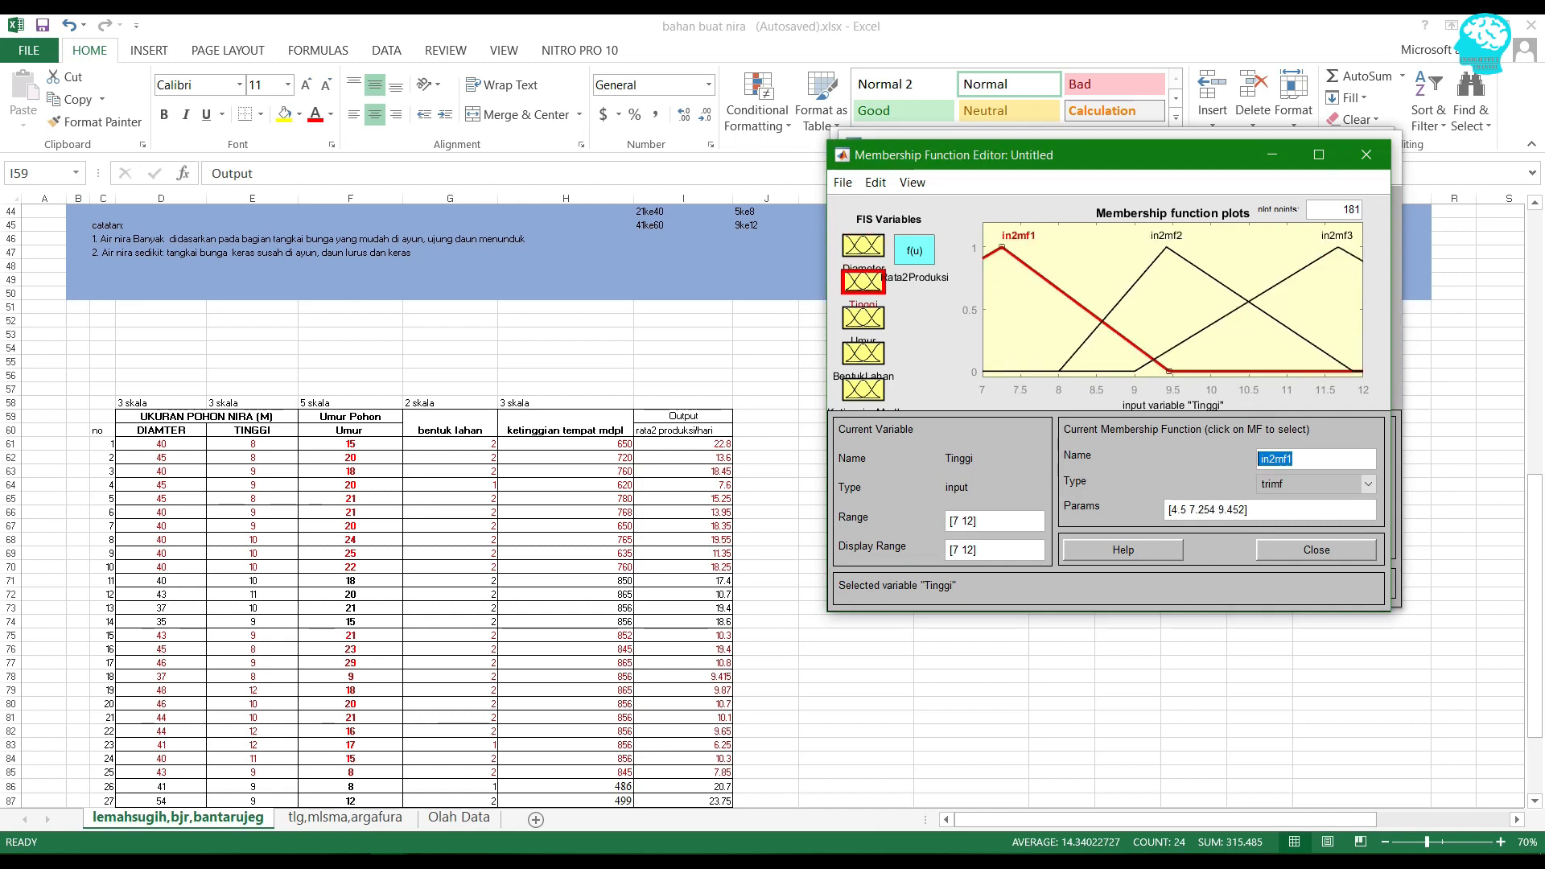
{"action": "type", "text": "Rendah"}
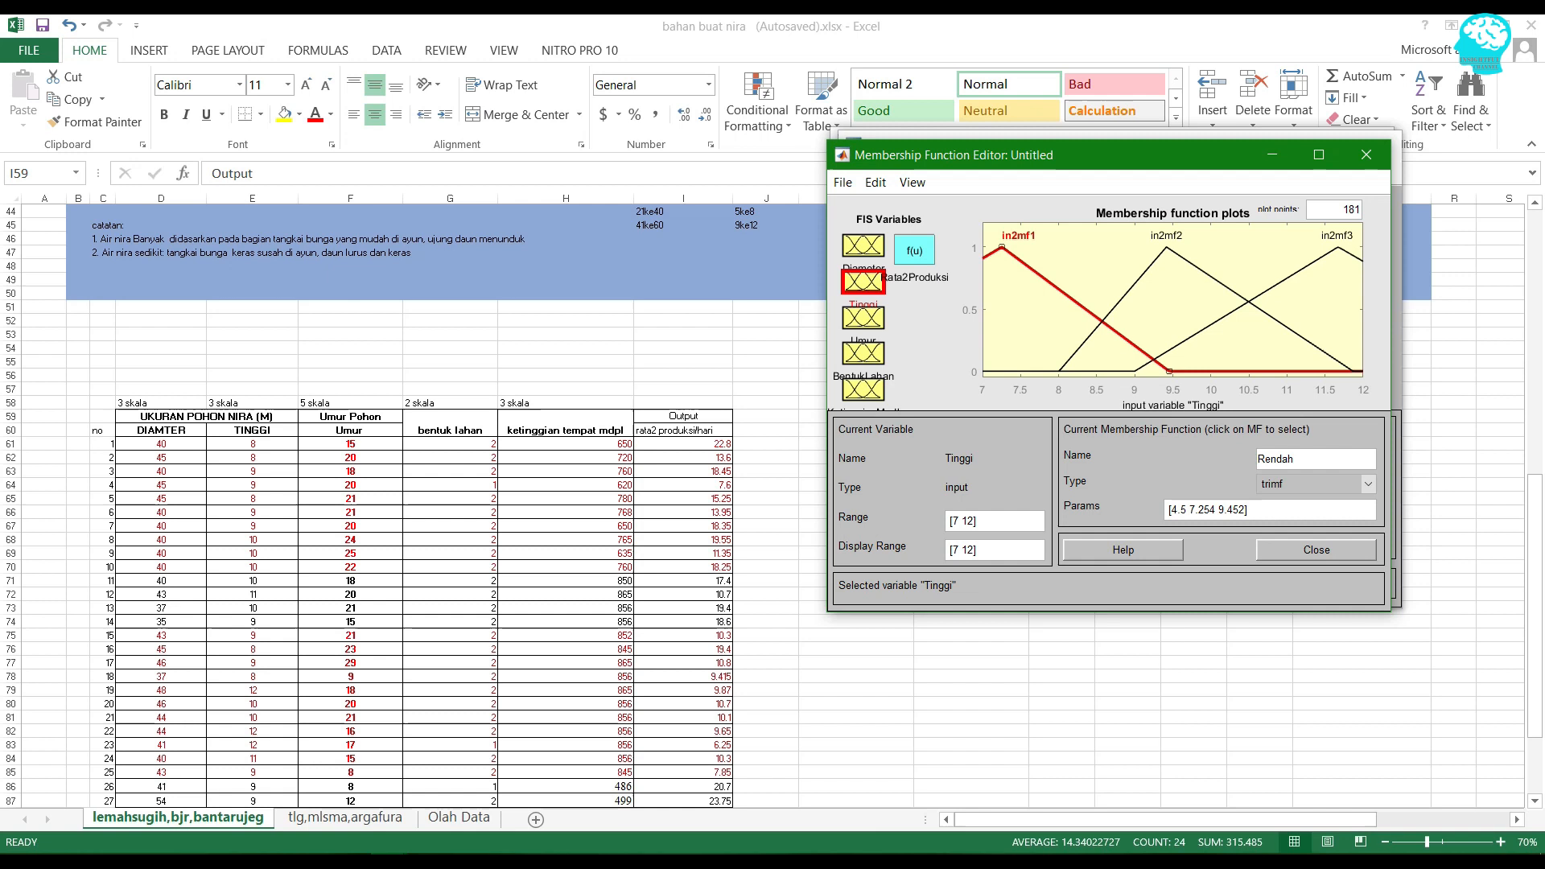
{"action": "key", "text": "Return"}
{"action": "mouse_move", "coordinate": [1166, 250]}
{"action": "left_mouse_down"}
{"action": "mouse_move", "coordinate": [1252, 250]}
{"action": "mouse_move", "coordinate": [1161, 248]}
{"action": "left_mouse_up"}
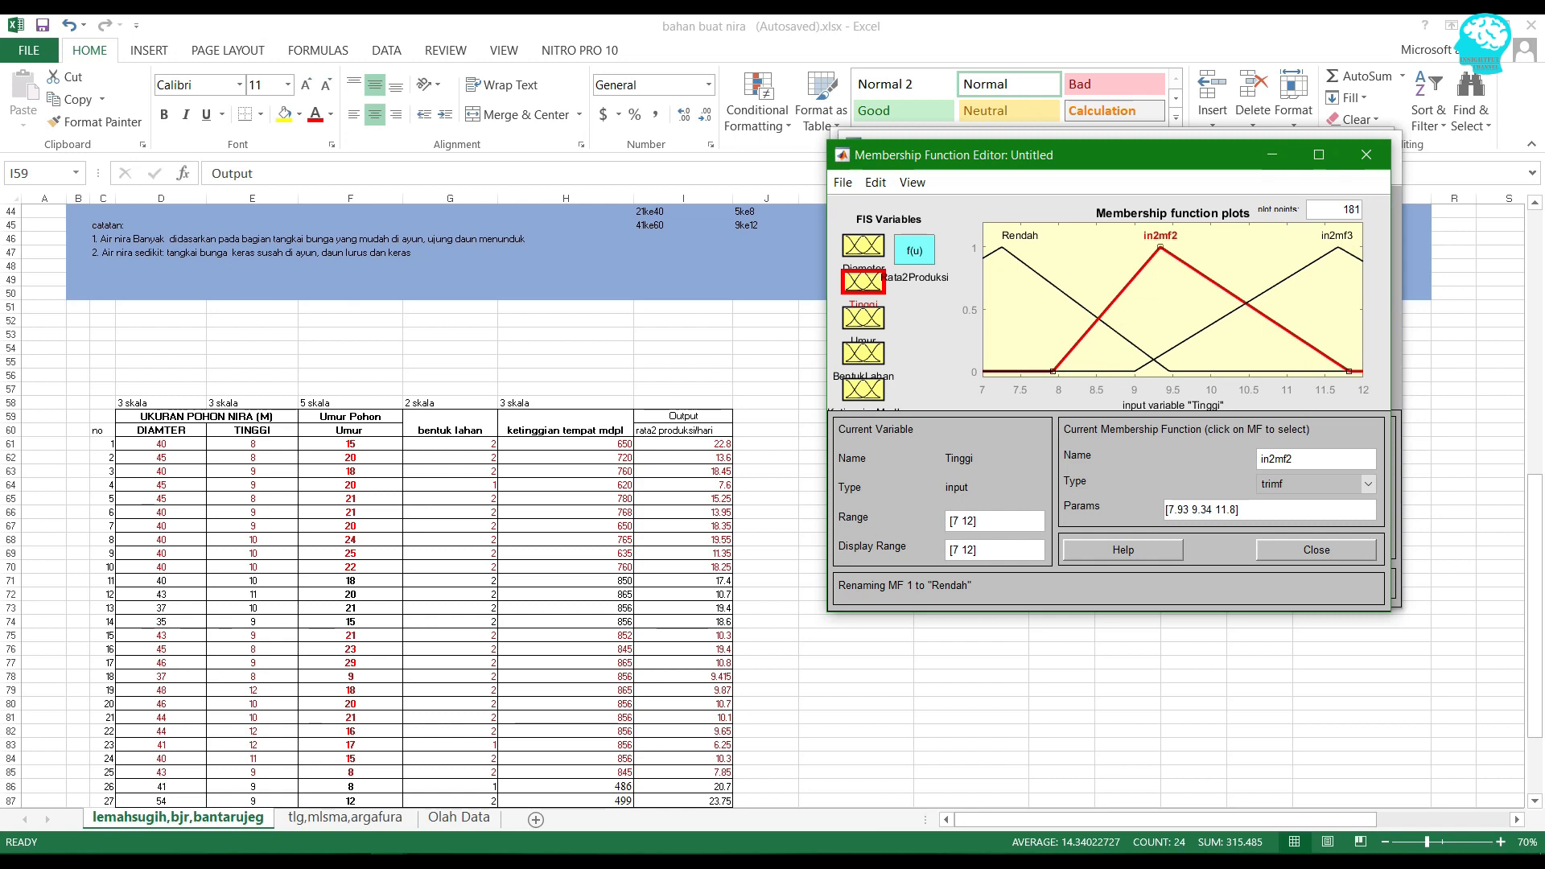
{"action": "left_click_drag", "start_coordinate": [1296, 459], "coordinate": [1258, 459]}
{"action": "type", "text": "Sedang"}
{"action": "left_click", "coordinate": [1337, 237]}
{"action": "double_click", "coordinate": [1278, 460]}
{"action": "type", "text": "Ti"}
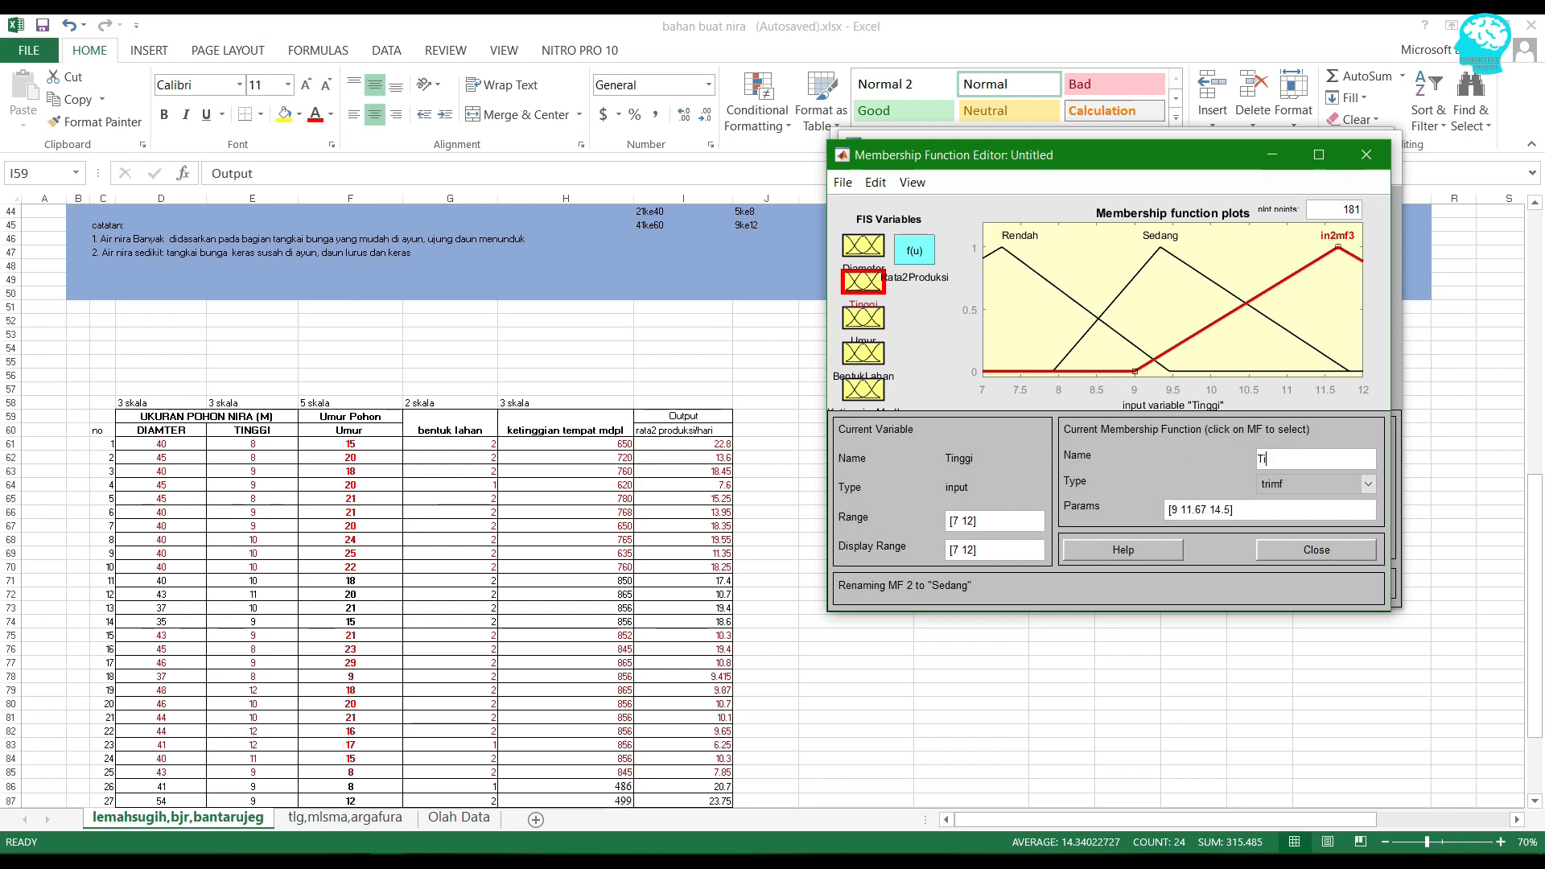
{"action": "type", "text": "nggi"}
- Rename the first two membership functions of the Umur input to SM and M
{"action": "left_click", "coordinate": [863, 318]}
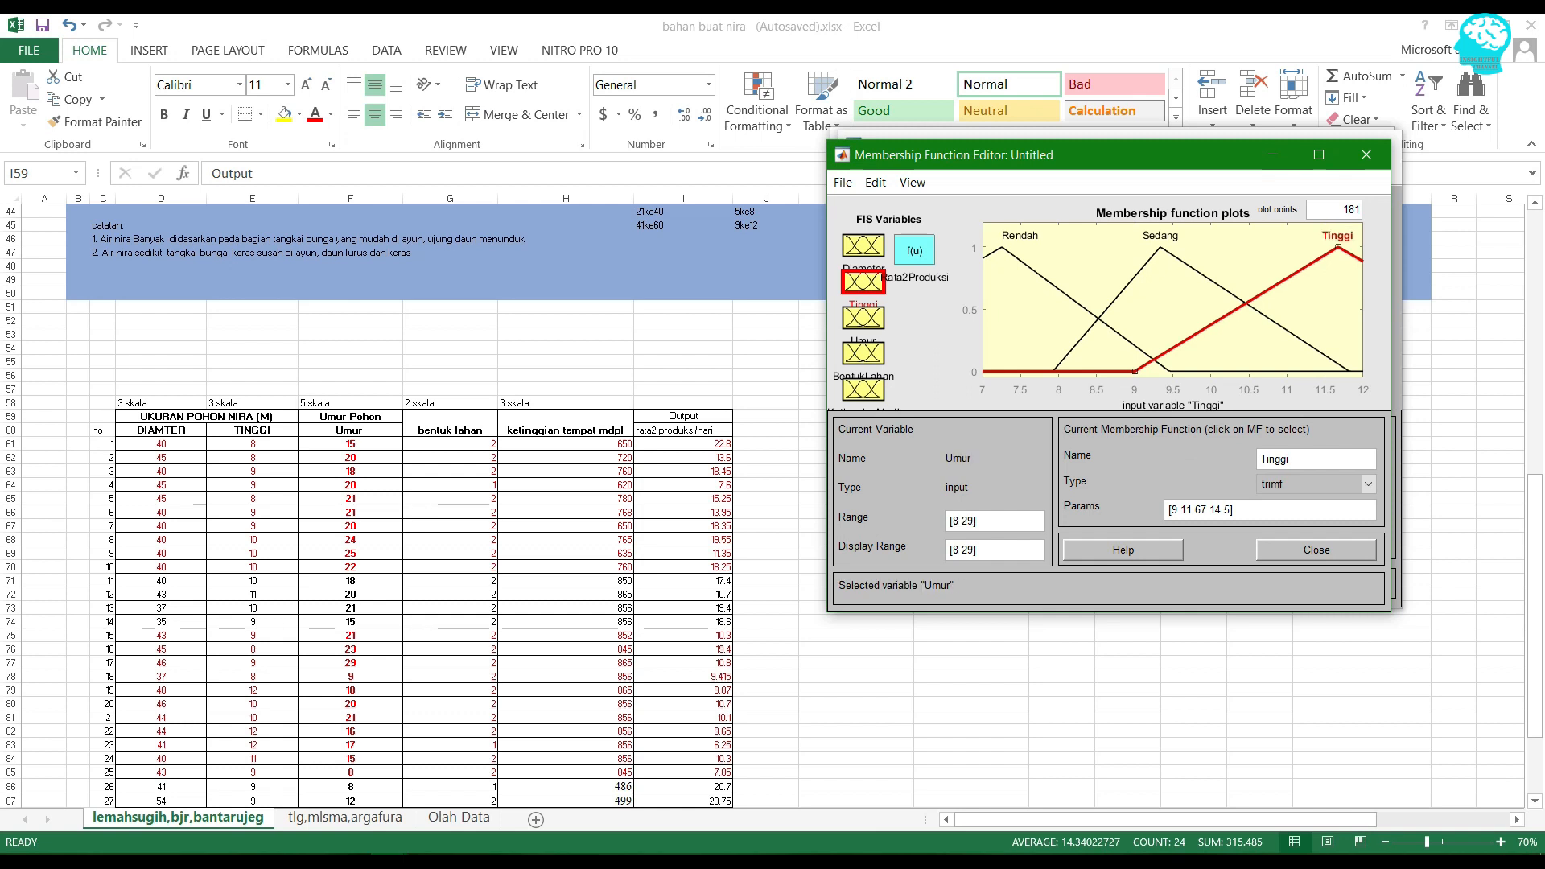
{"action": "left_click_drag", "start_coordinate": [1304, 459], "coordinate": [1259, 459]}
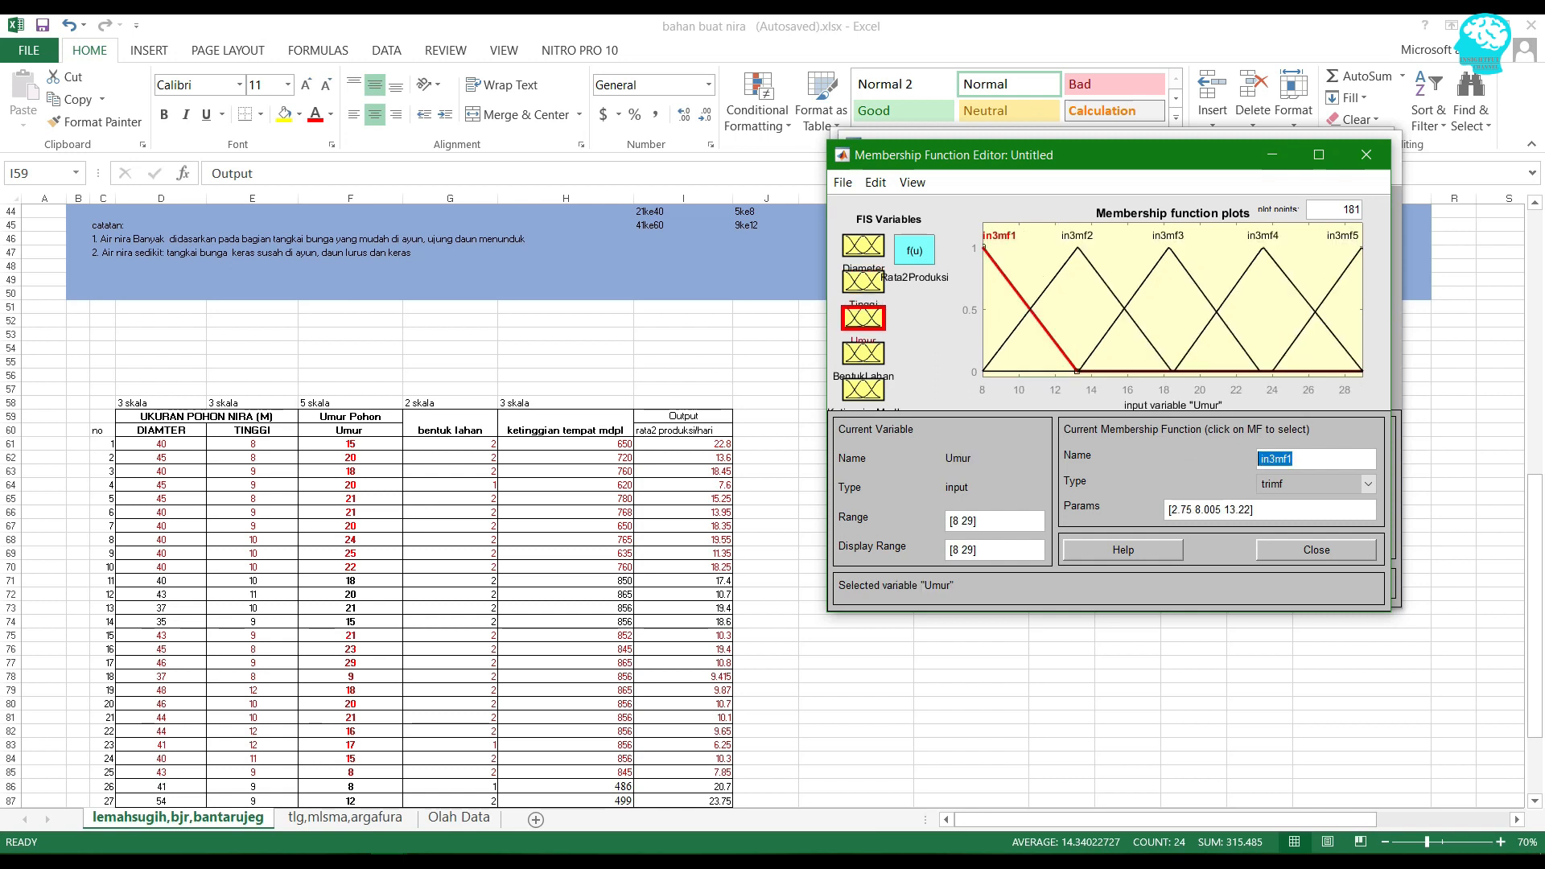
{"action": "type", "text": "SM"}
{"action": "key", "text": "Return"}
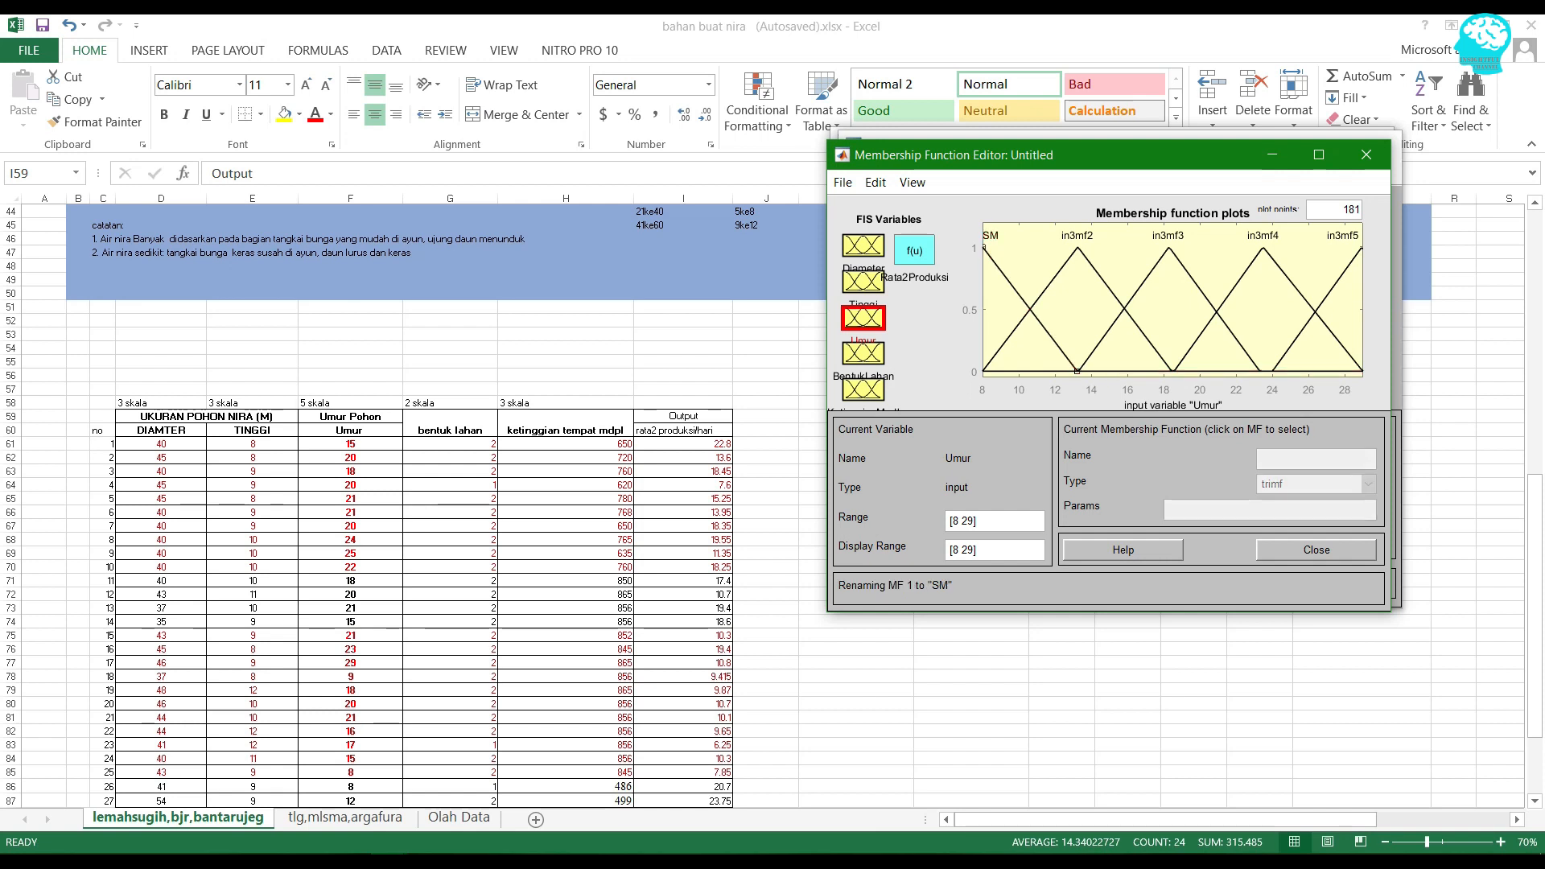
{"action": "left_click", "coordinate": [1077, 237]}
{"action": "double_click", "coordinate": [1277, 459]}
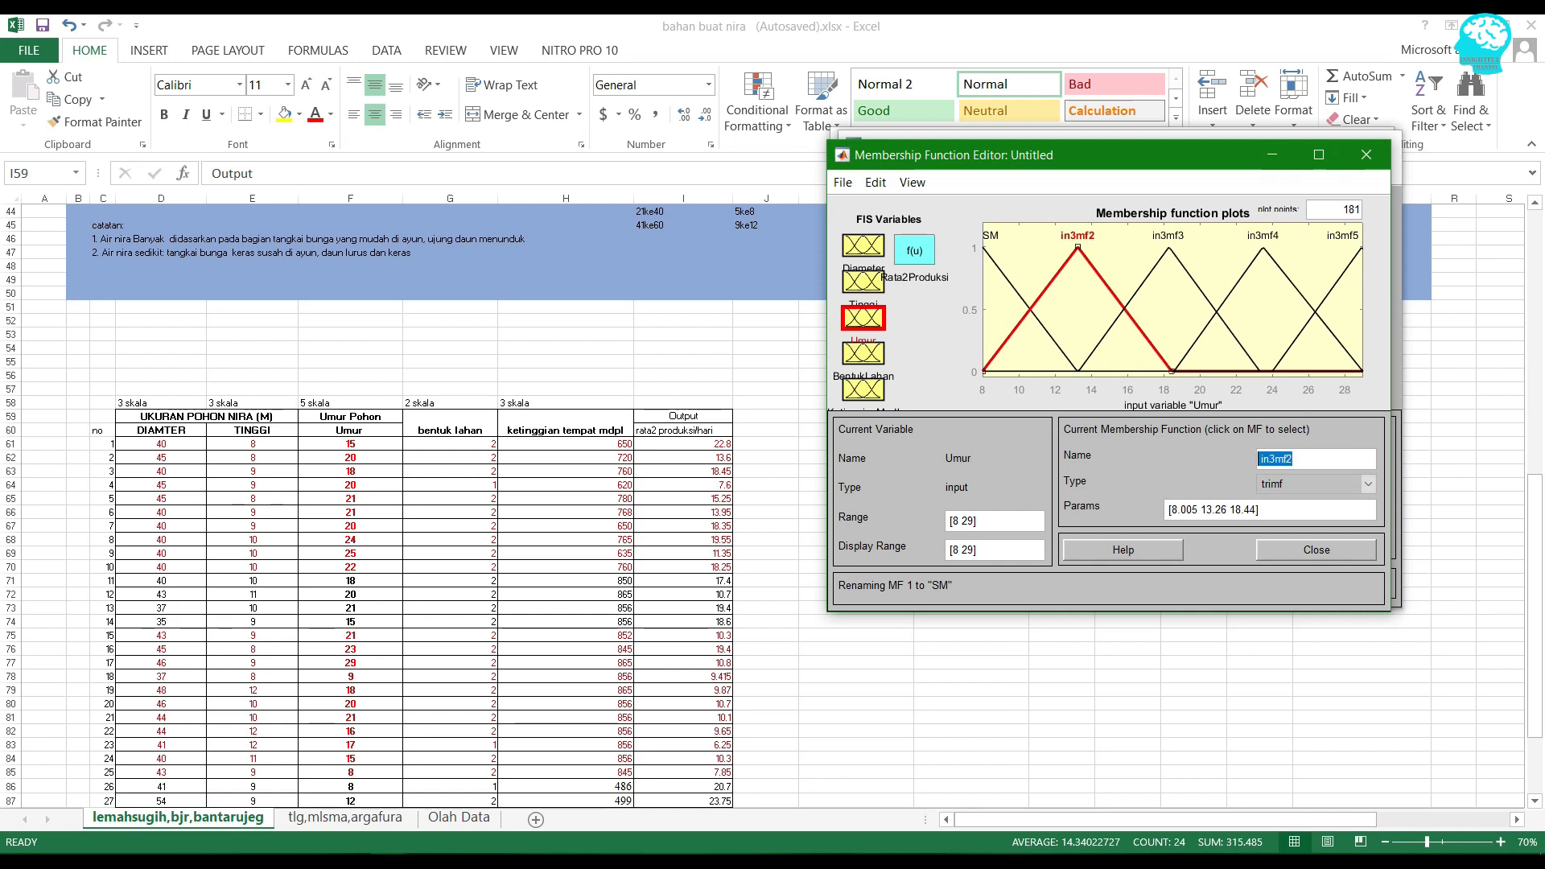
{"action": "type", "text": "M"}
{"action": "key", "text": "Return"}
- Rename Umur's third, fourth and fifth membership functions to N, T and ST, and select the BentukLahan input
{"action": "left_click", "coordinate": [1168, 236]}
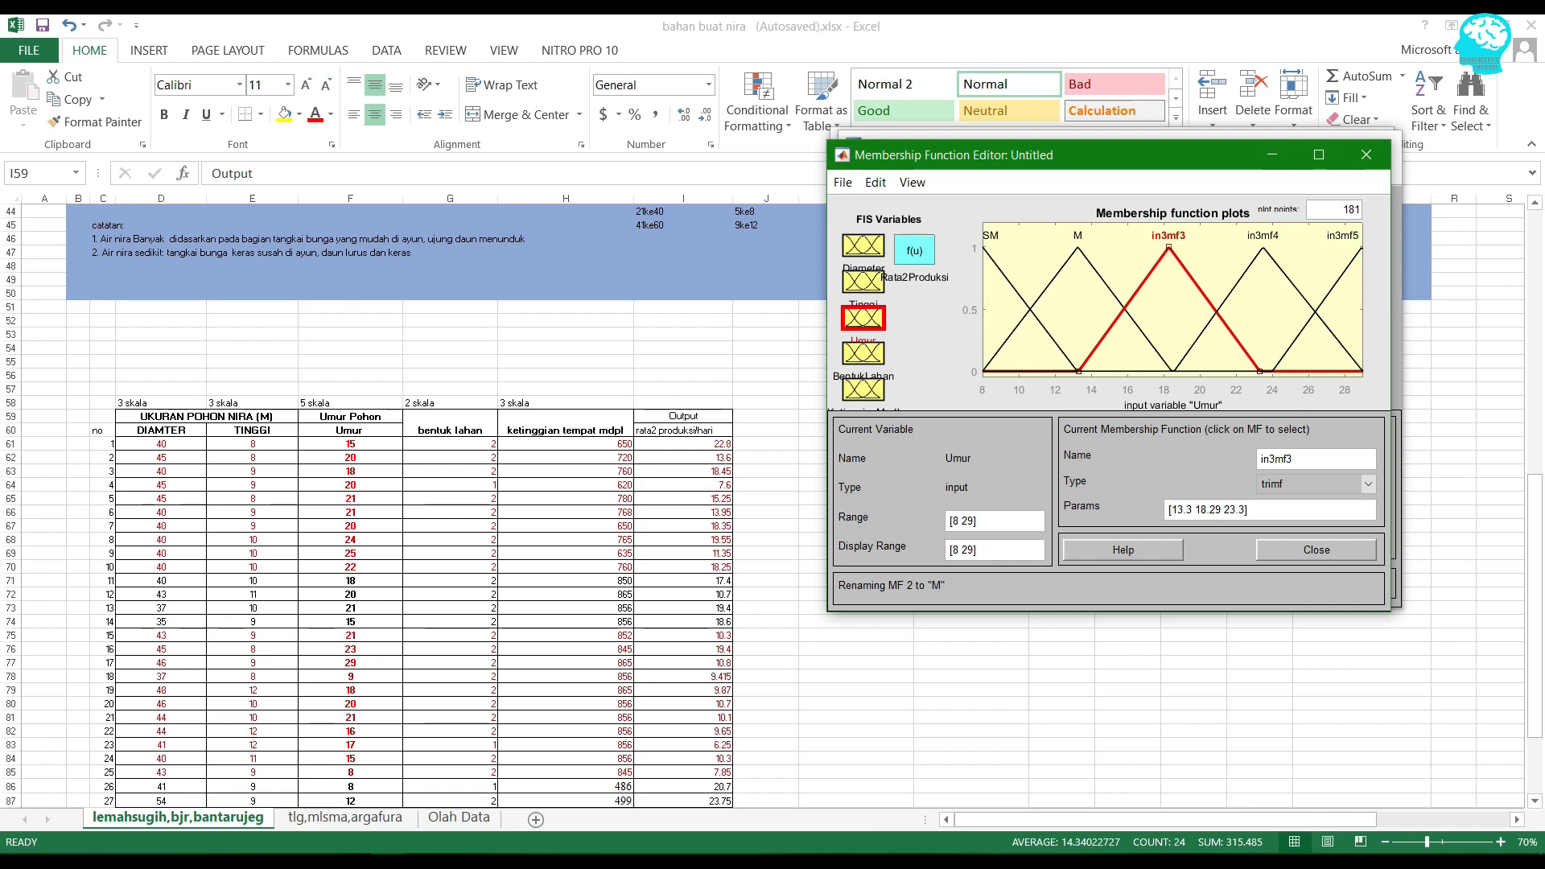
{"action": "double_click", "coordinate": [1277, 459]}
{"action": "type", "text": "N"}
{"action": "key", "text": "Return"}
{"action": "left_click", "coordinate": [1264, 237]}
{"action": "double_click", "coordinate": [1276, 459]}
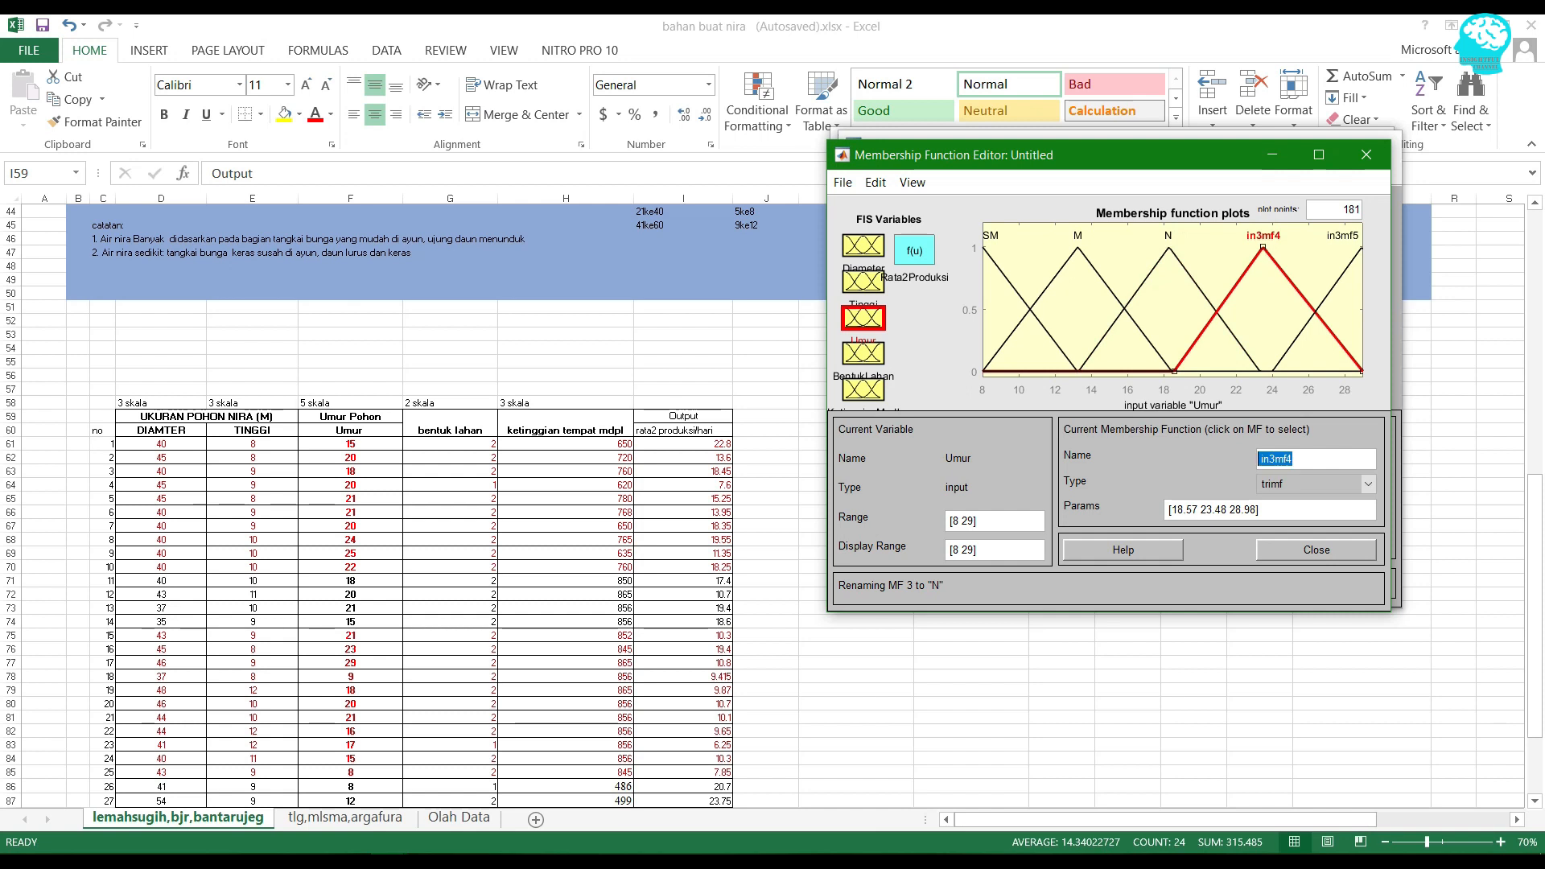
{"action": "type", "text": "T"}
{"action": "left_click", "coordinate": [1343, 236]}
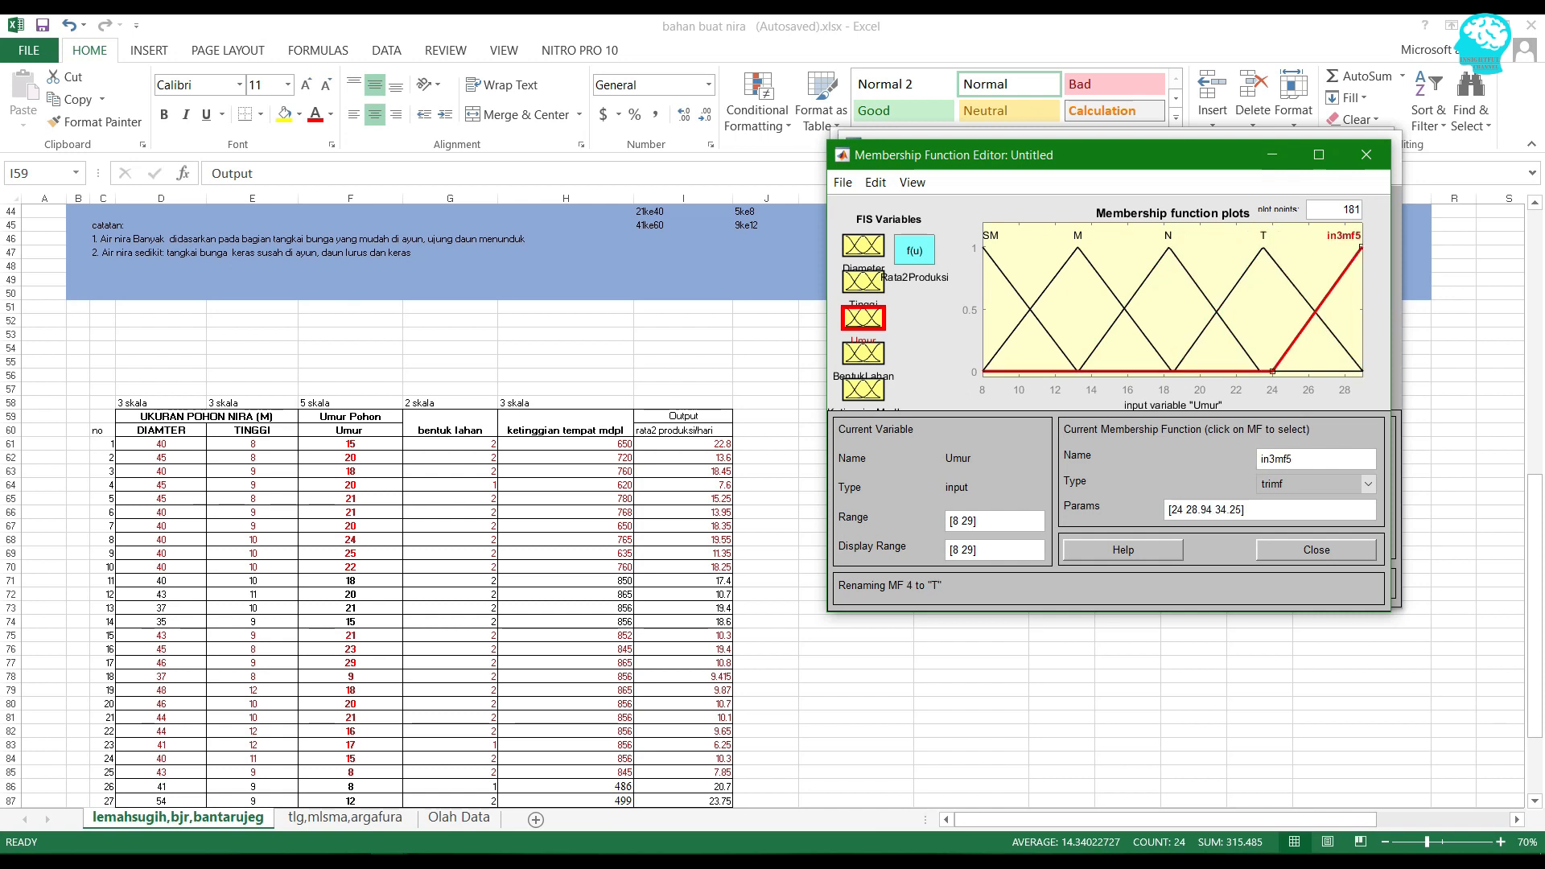
{"action": "double_click", "coordinate": [1278, 459]}
{"action": "type", "text": "ST"}
{"action": "left_click", "coordinate": [863, 353]}
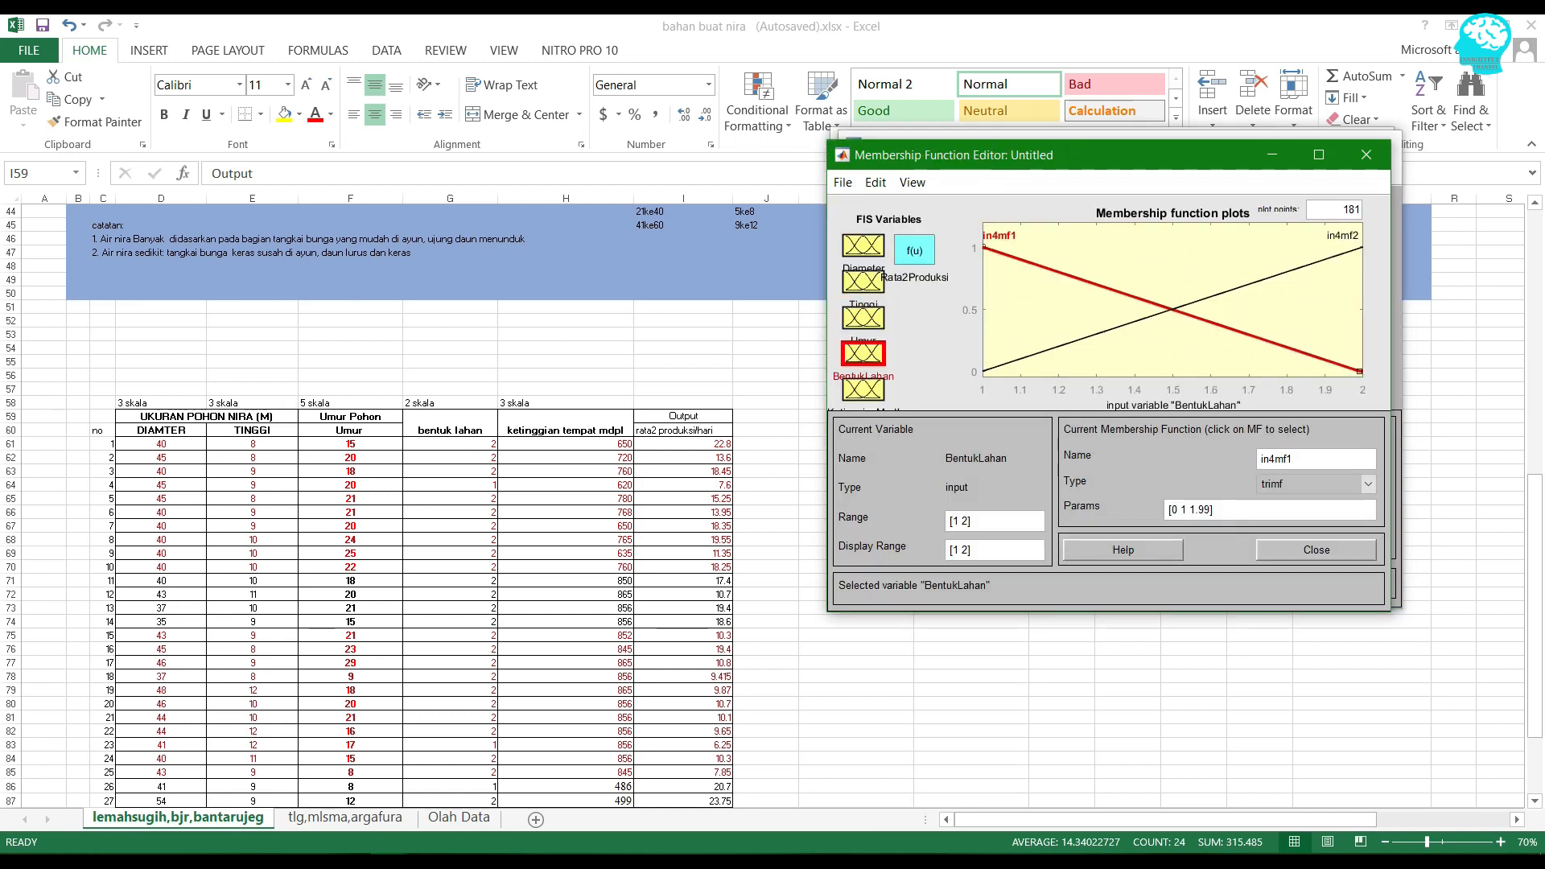
- Rename the BentukLahan input's two membership functions, in ascending order, to Datar and Lereng
{"action": "double_click", "coordinate": [1276, 460]}
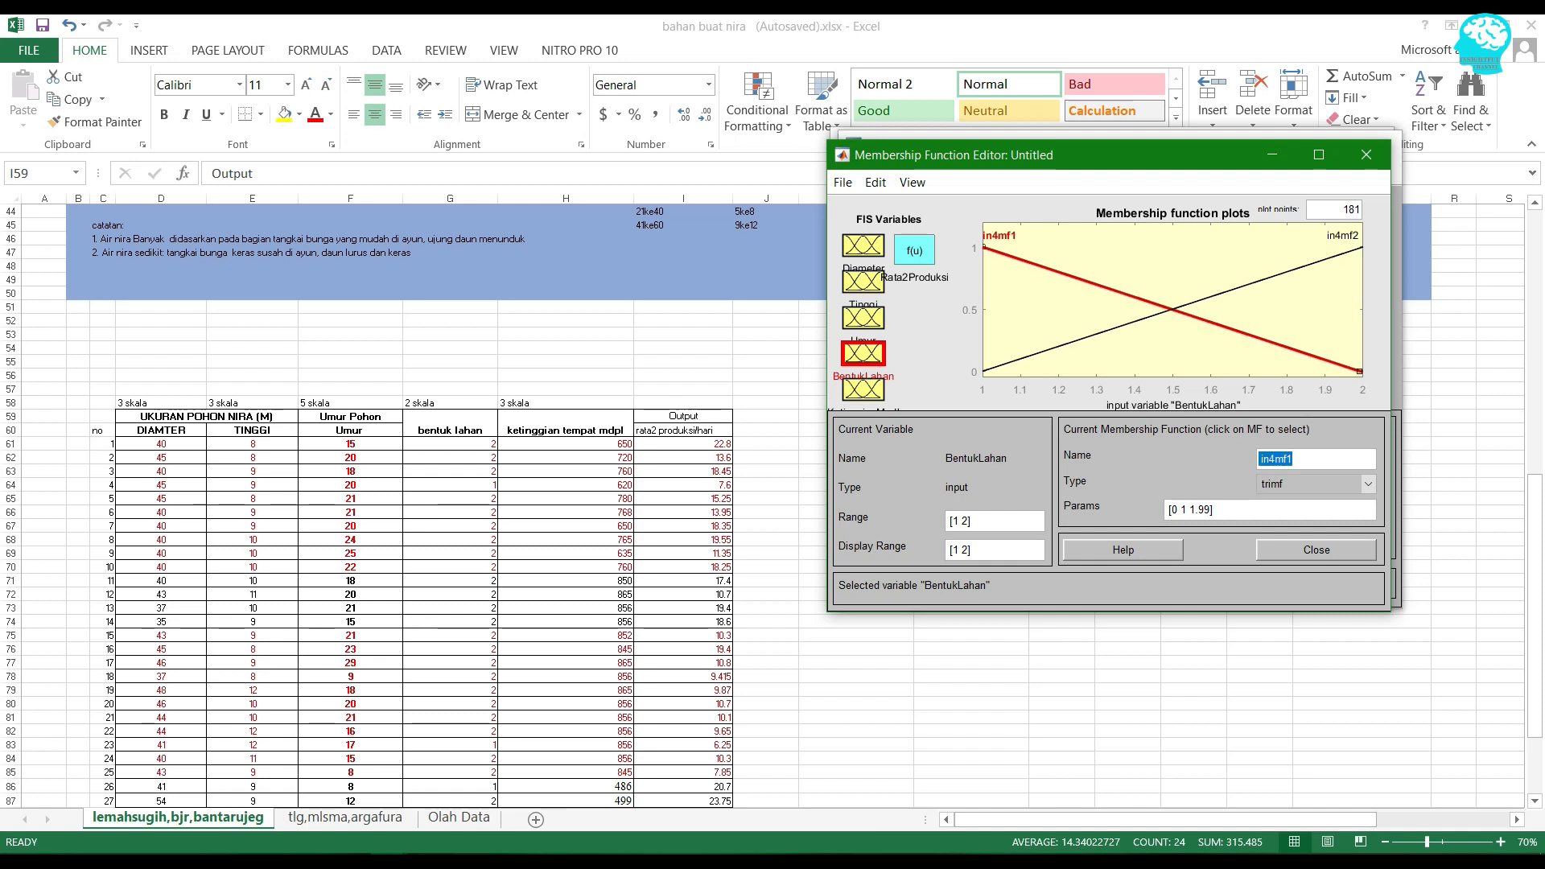
{"action": "type", "text": "Datar"}
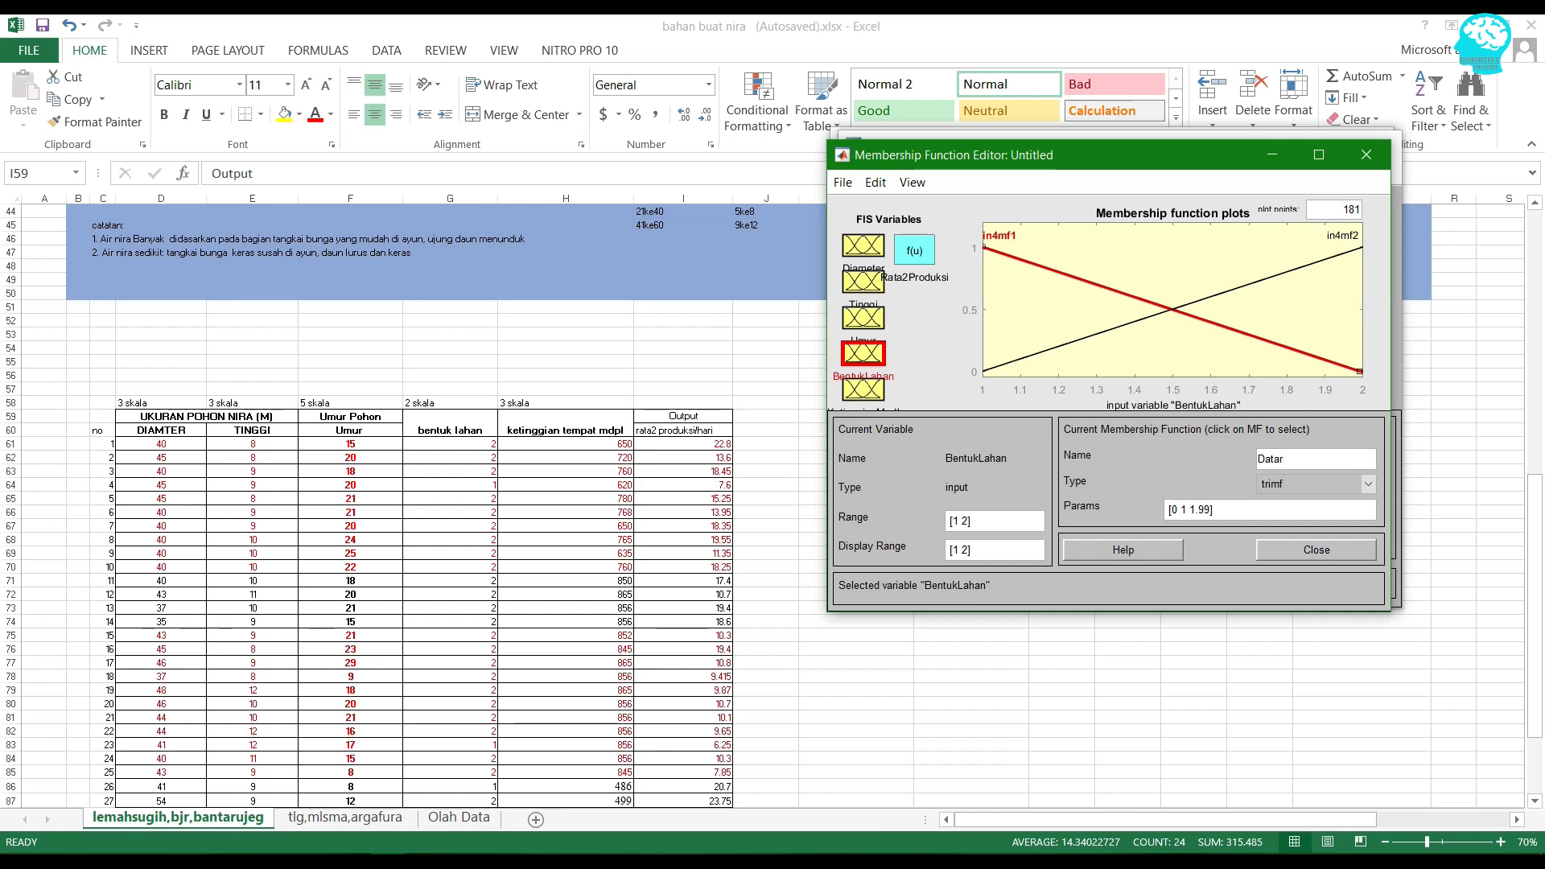
{"action": "left_click", "coordinate": [1343, 237]}
{"action": "double_click", "coordinate": [1278, 459]}
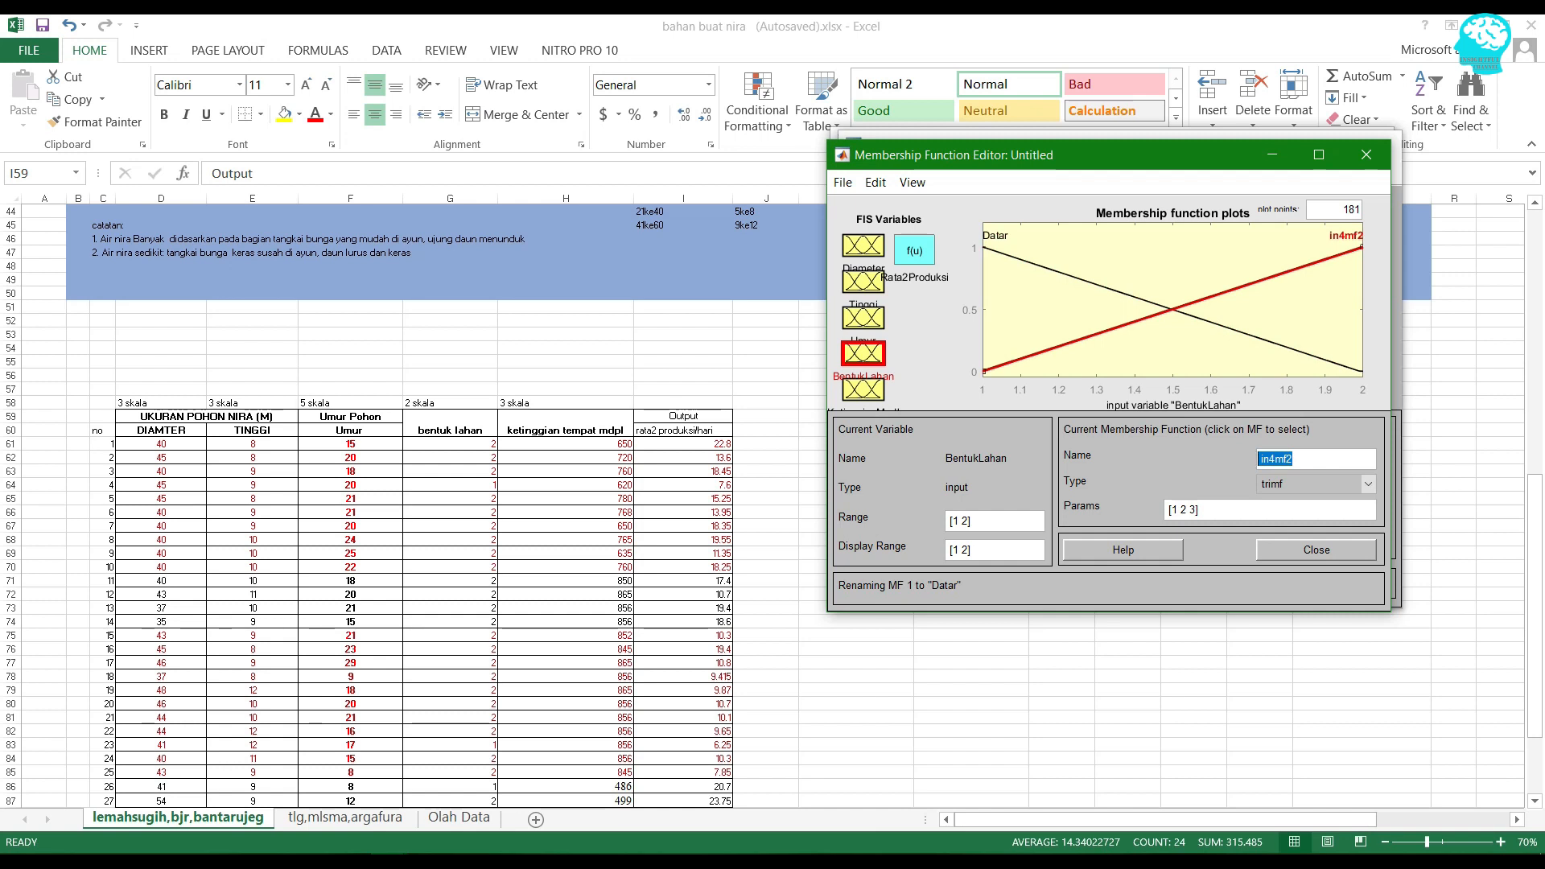
{"action": "type", "text": "Lereng"}
{"action": "key", "text": "Return"}
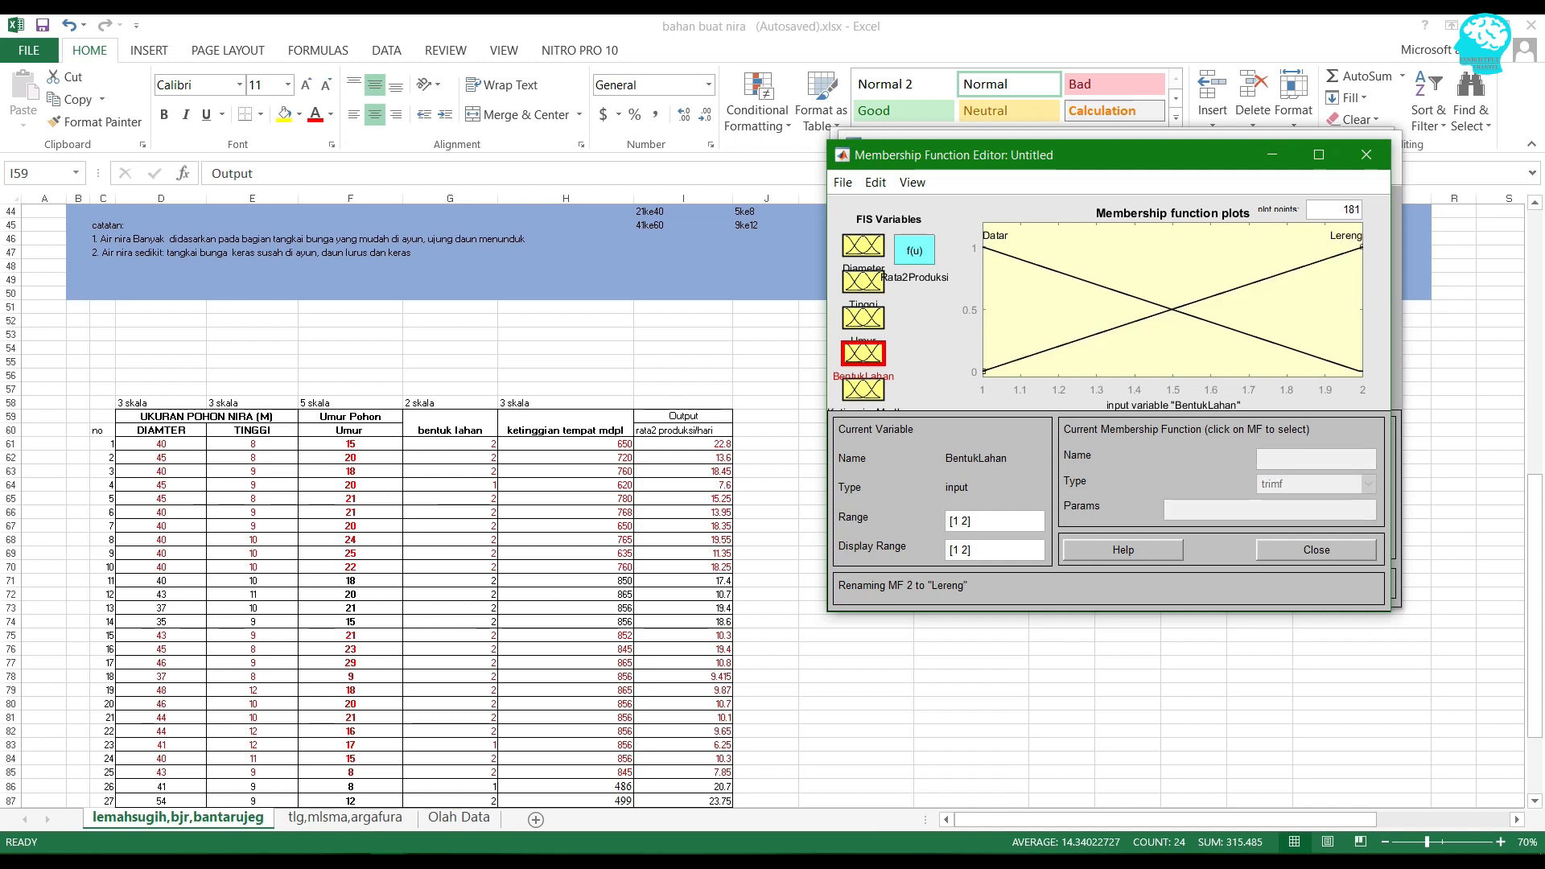
- Rename the KetinggianMpdl input's three membership functions, in ascending order, to DR, DS and DT
{"action": "left_click", "coordinate": [864, 391]}
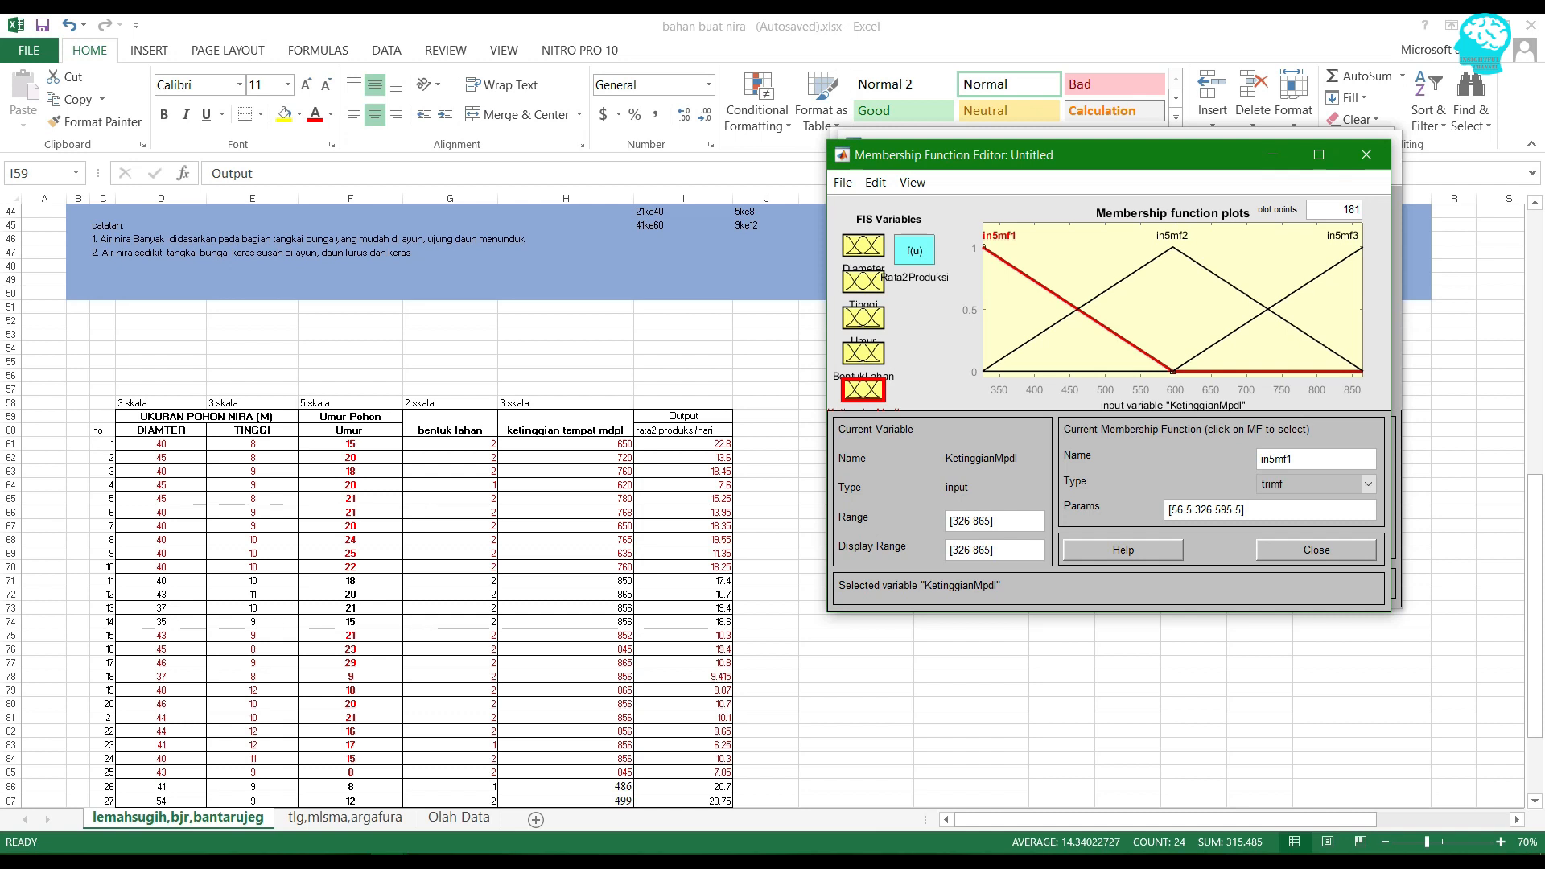
{"action": "double_click", "coordinate": [1277, 460]}
{"action": "type", "text": "DR"}
{"action": "left_click", "coordinate": [1172, 235]}
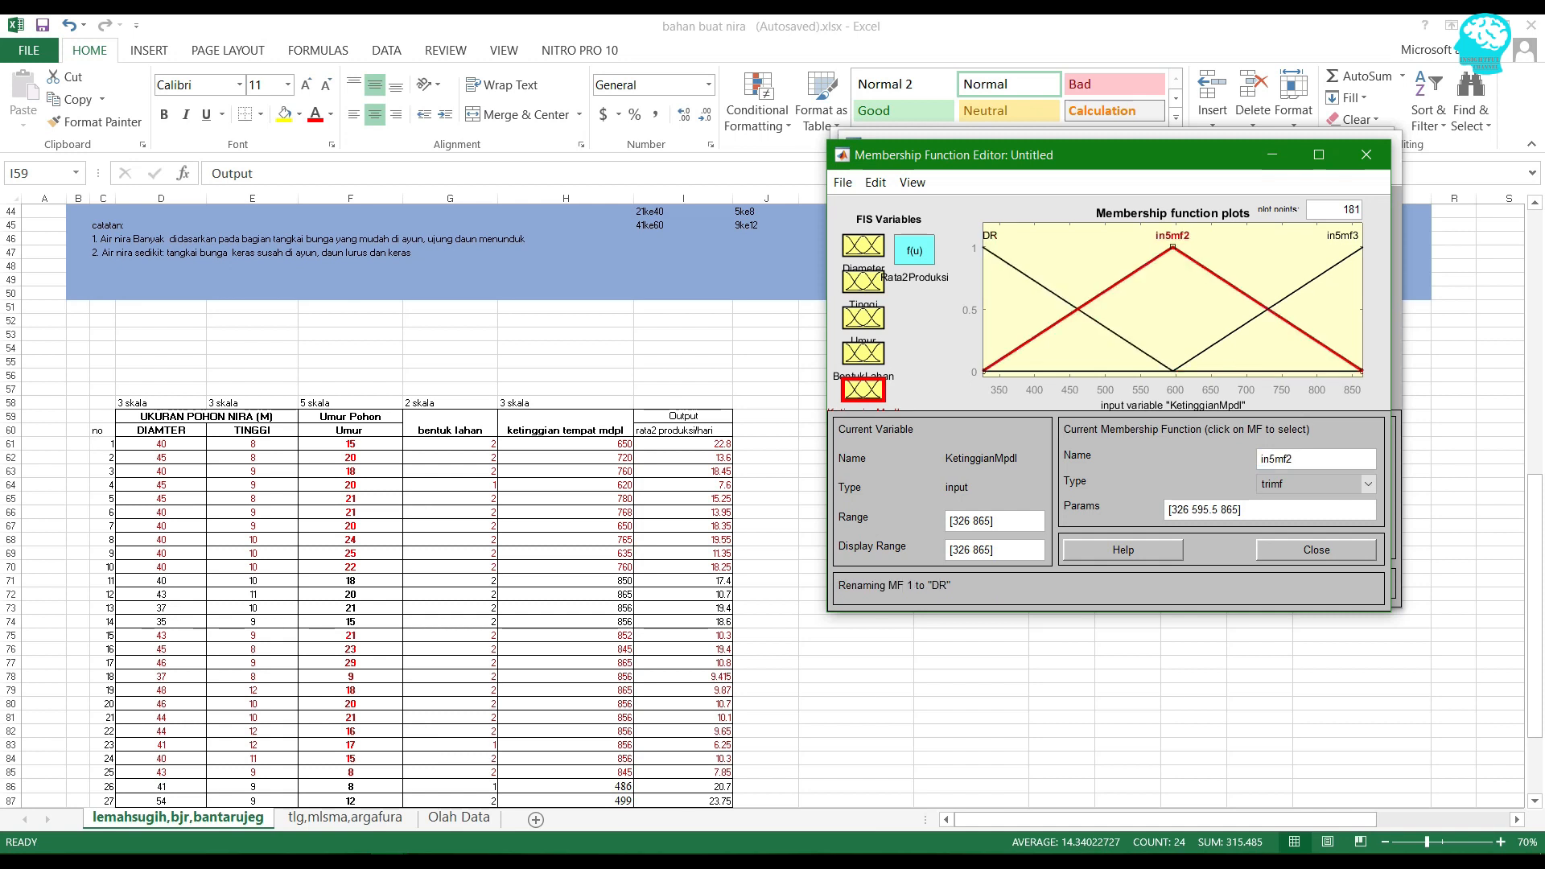
{"action": "left_click_drag", "start_coordinate": [1298, 460], "coordinate": [1258, 460]}
{"action": "type", "text": "DS"}
{"action": "left_click", "coordinate": [1343, 236]}
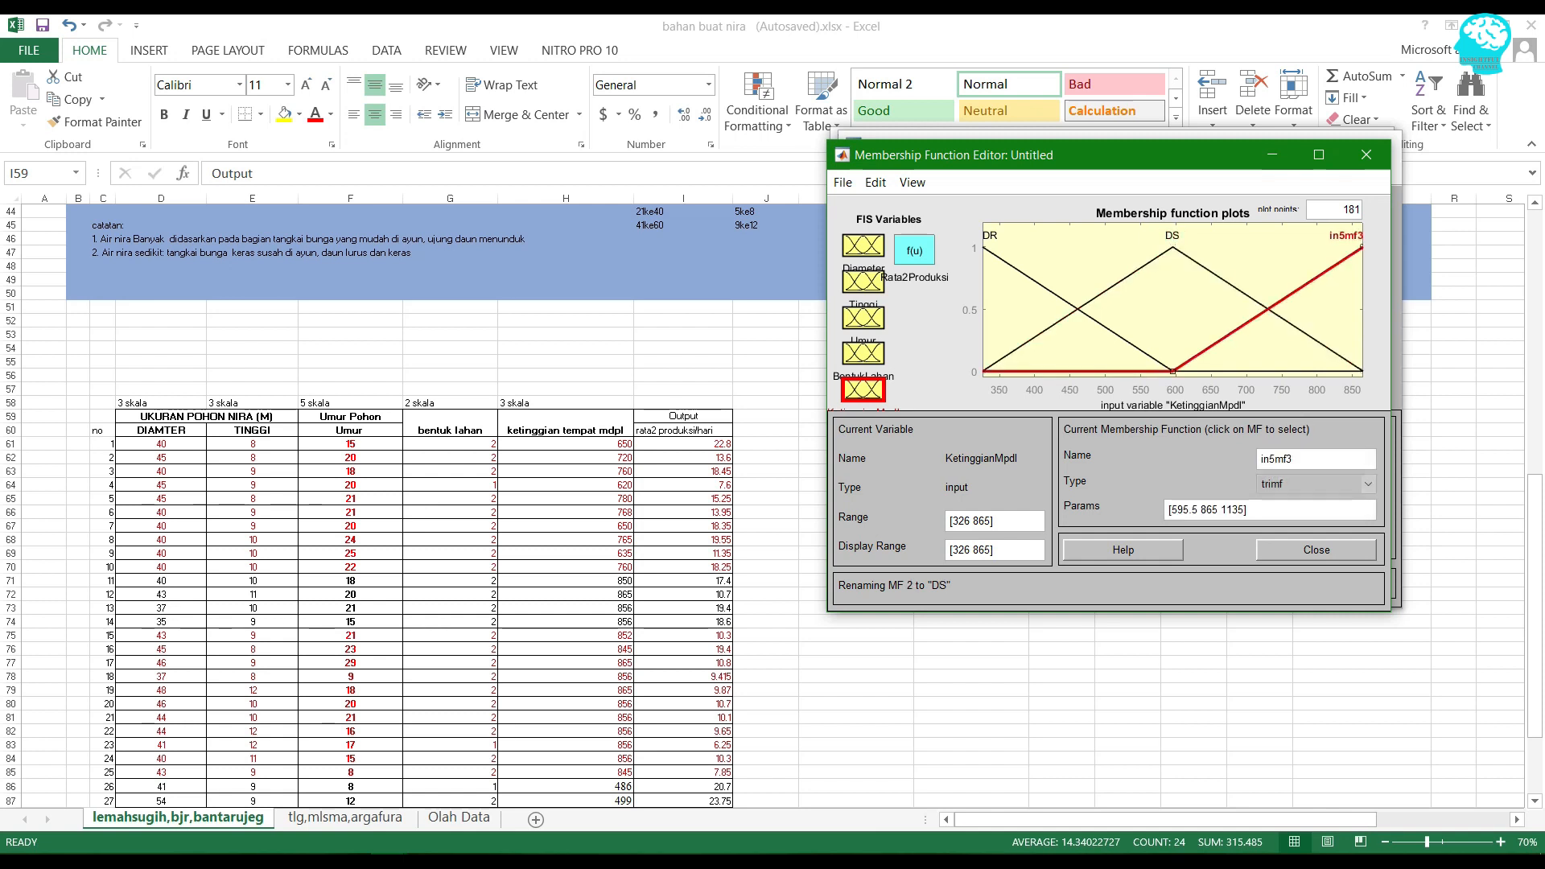
{"action": "left_click_drag", "start_coordinate": [1298, 459], "coordinate": [1258, 460]}
{"action": "type", "text": "DT"}
{"action": "key", "text": "Return"}
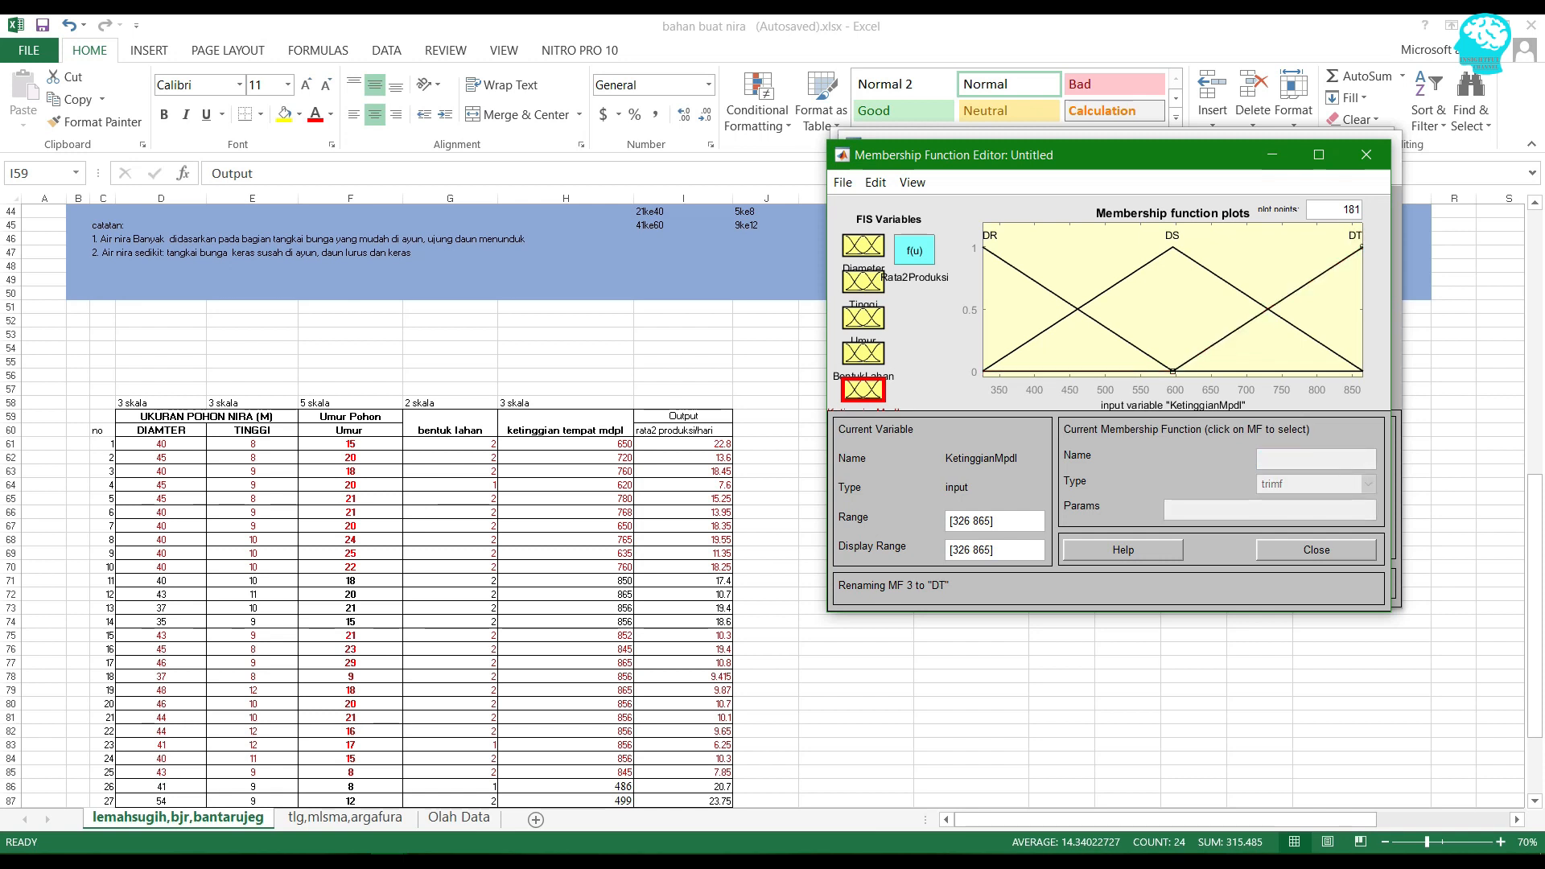
- Examine the membership functions of the Rata2Produksi output, enlarging the editor briefly and comparing them with the Diameter input
{"action": "left_click", "coordinate": [915, 250]}
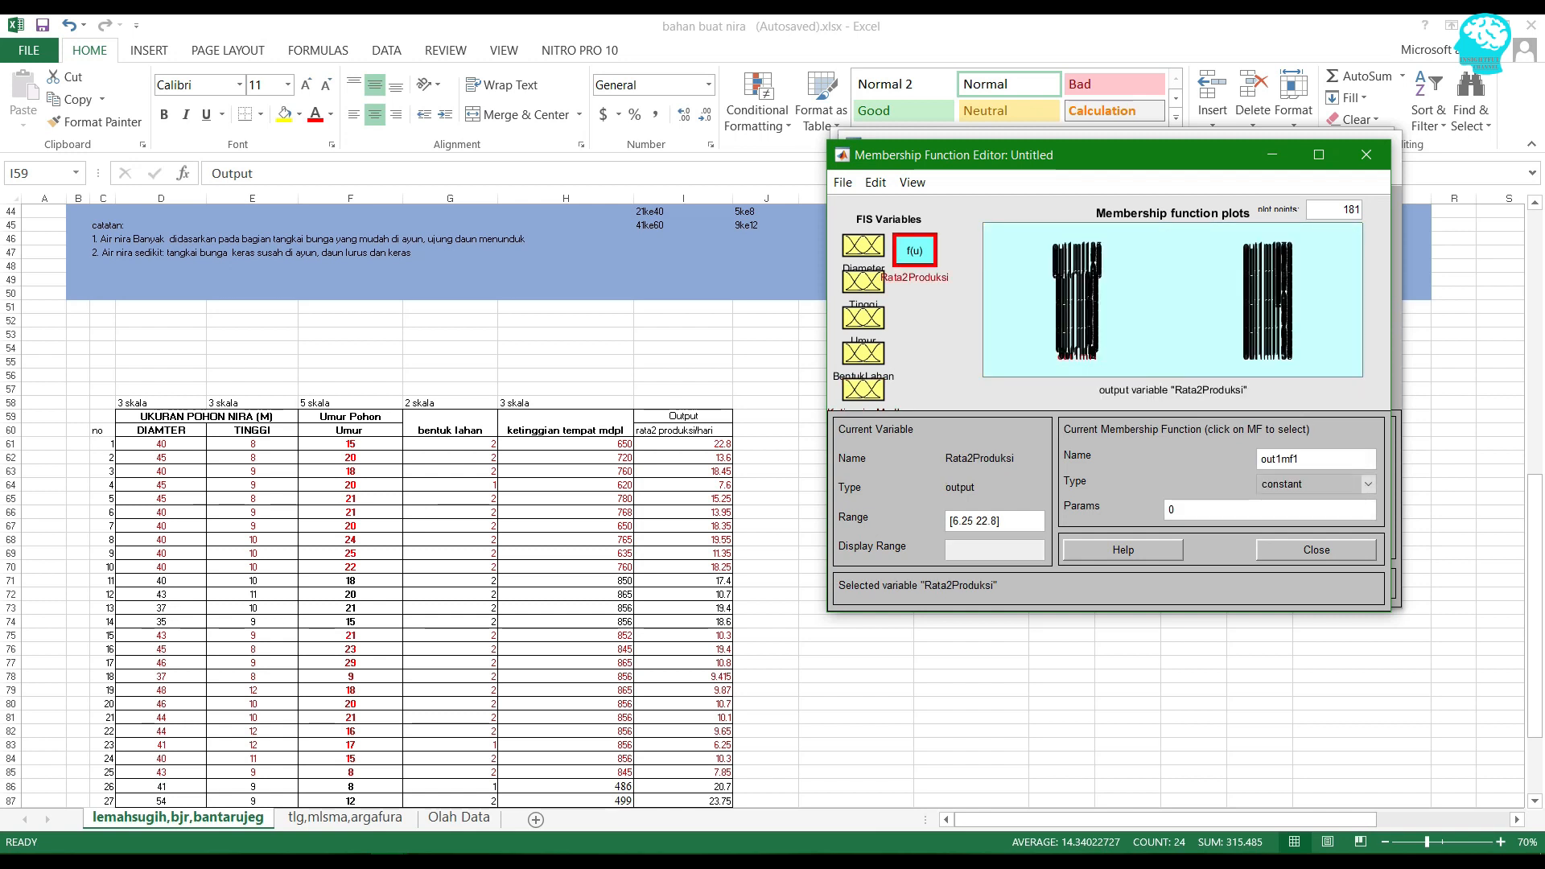
{"action": "left_click", "coordinate": [1320, 155]}
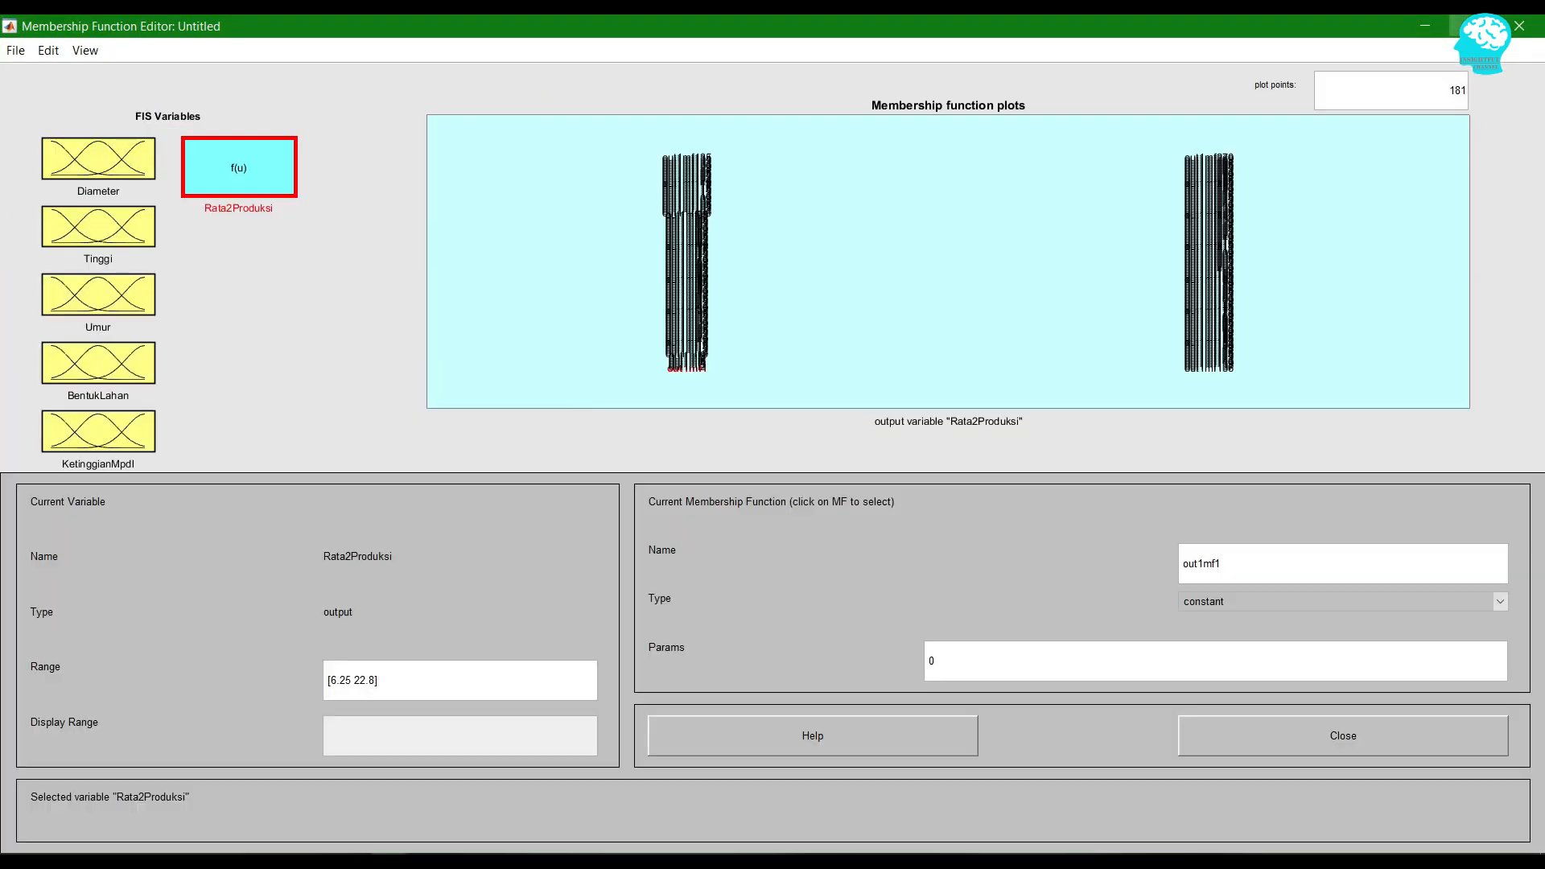
{"action": "left_click", "coordinate": [1472, 26]}
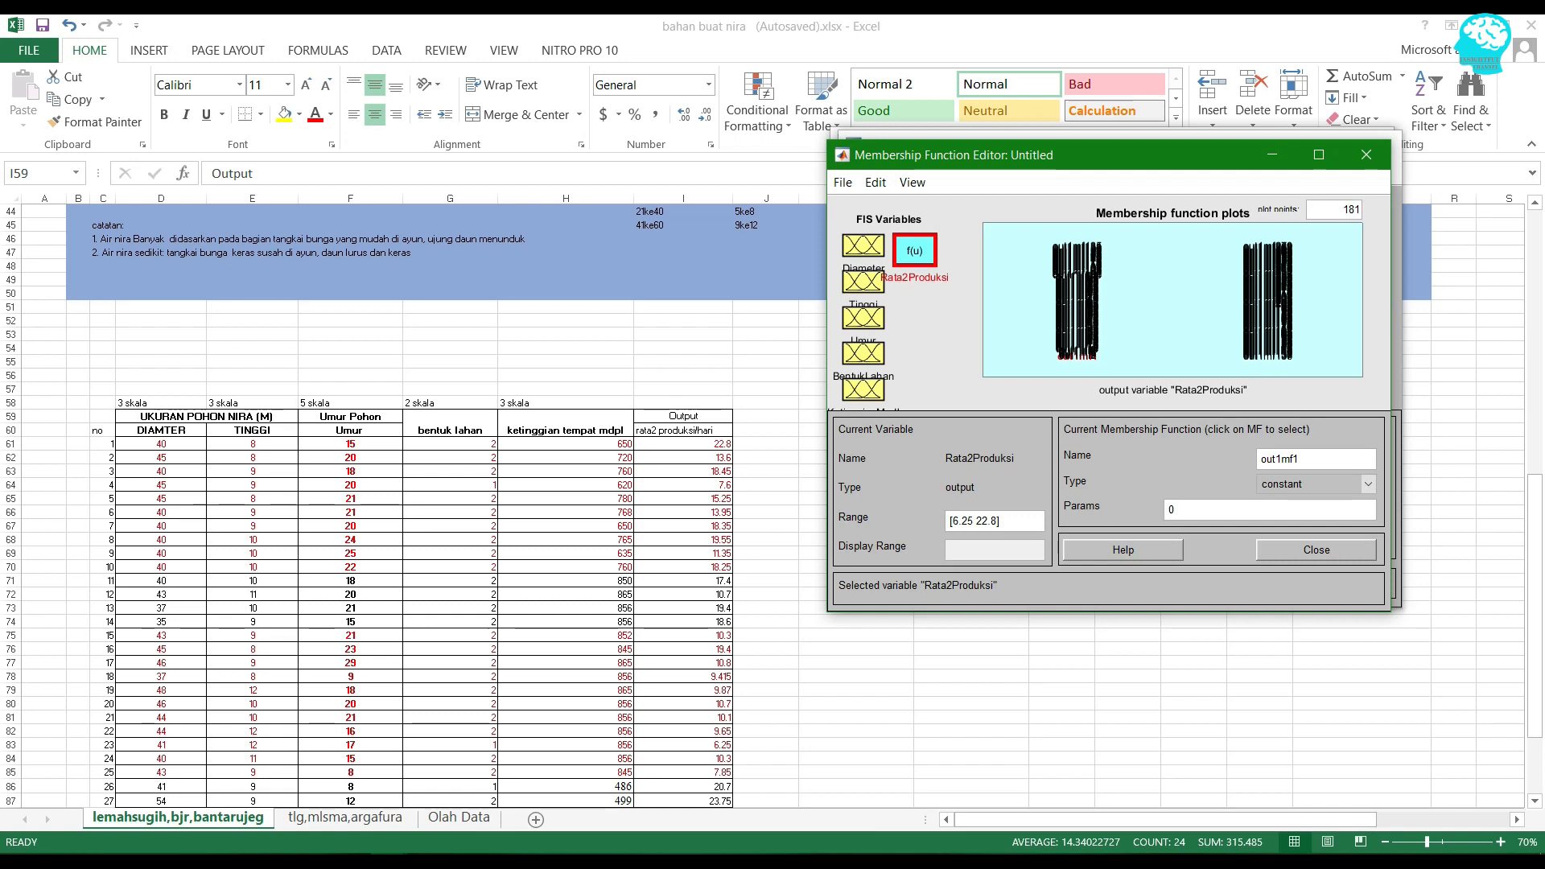
{"action": "left_click", "coordinate": [1078, 247]}
{"action": "left_click", "coordinate": [864, 246]}
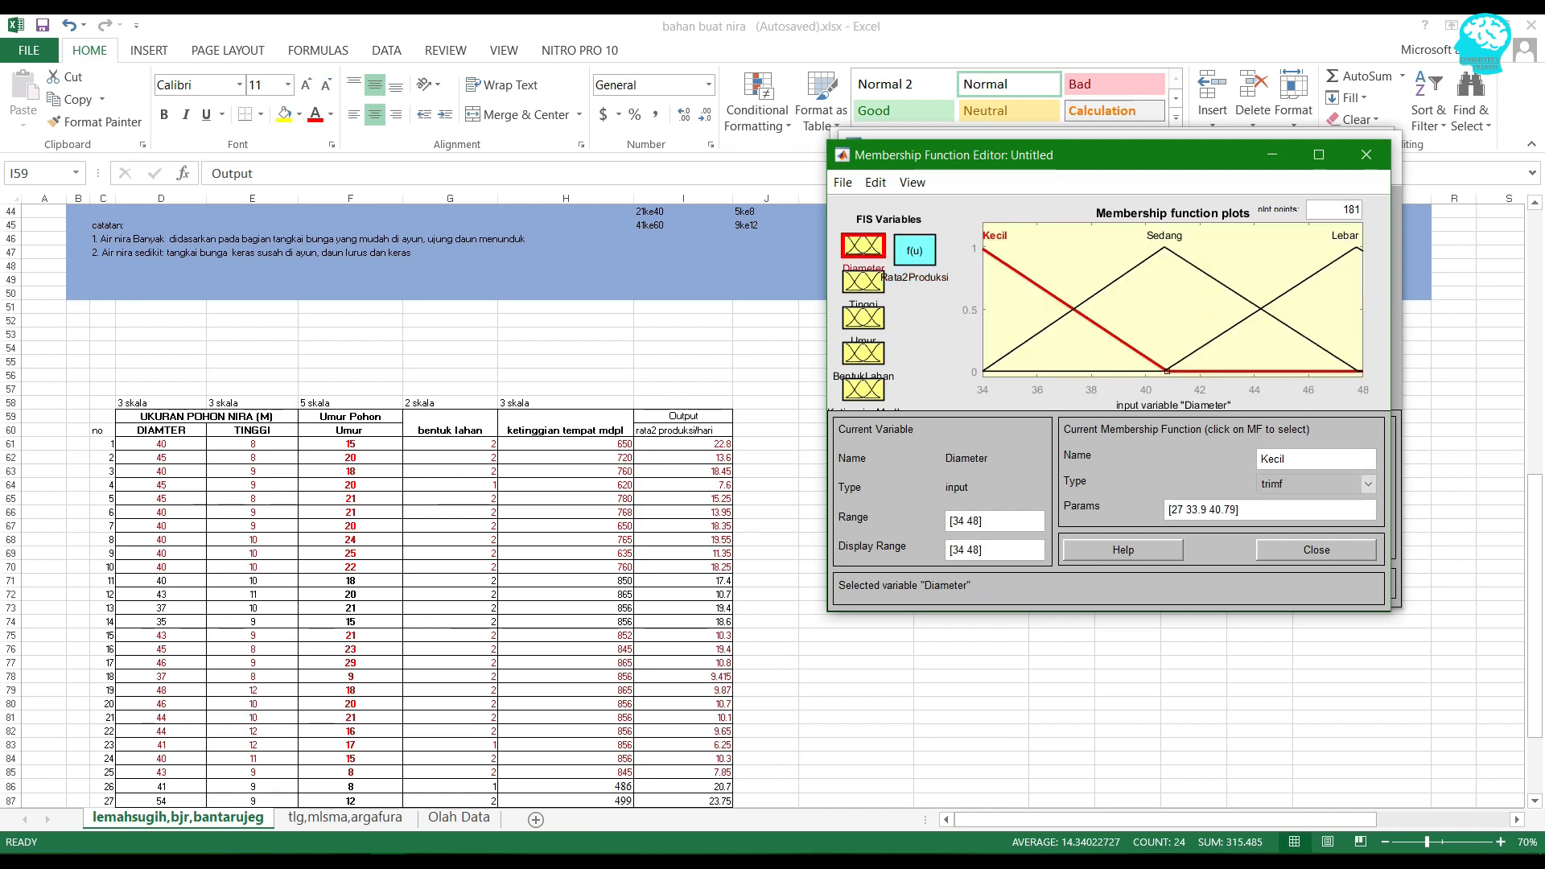
{"action": "left_click", "coordinate": [915, 251]}
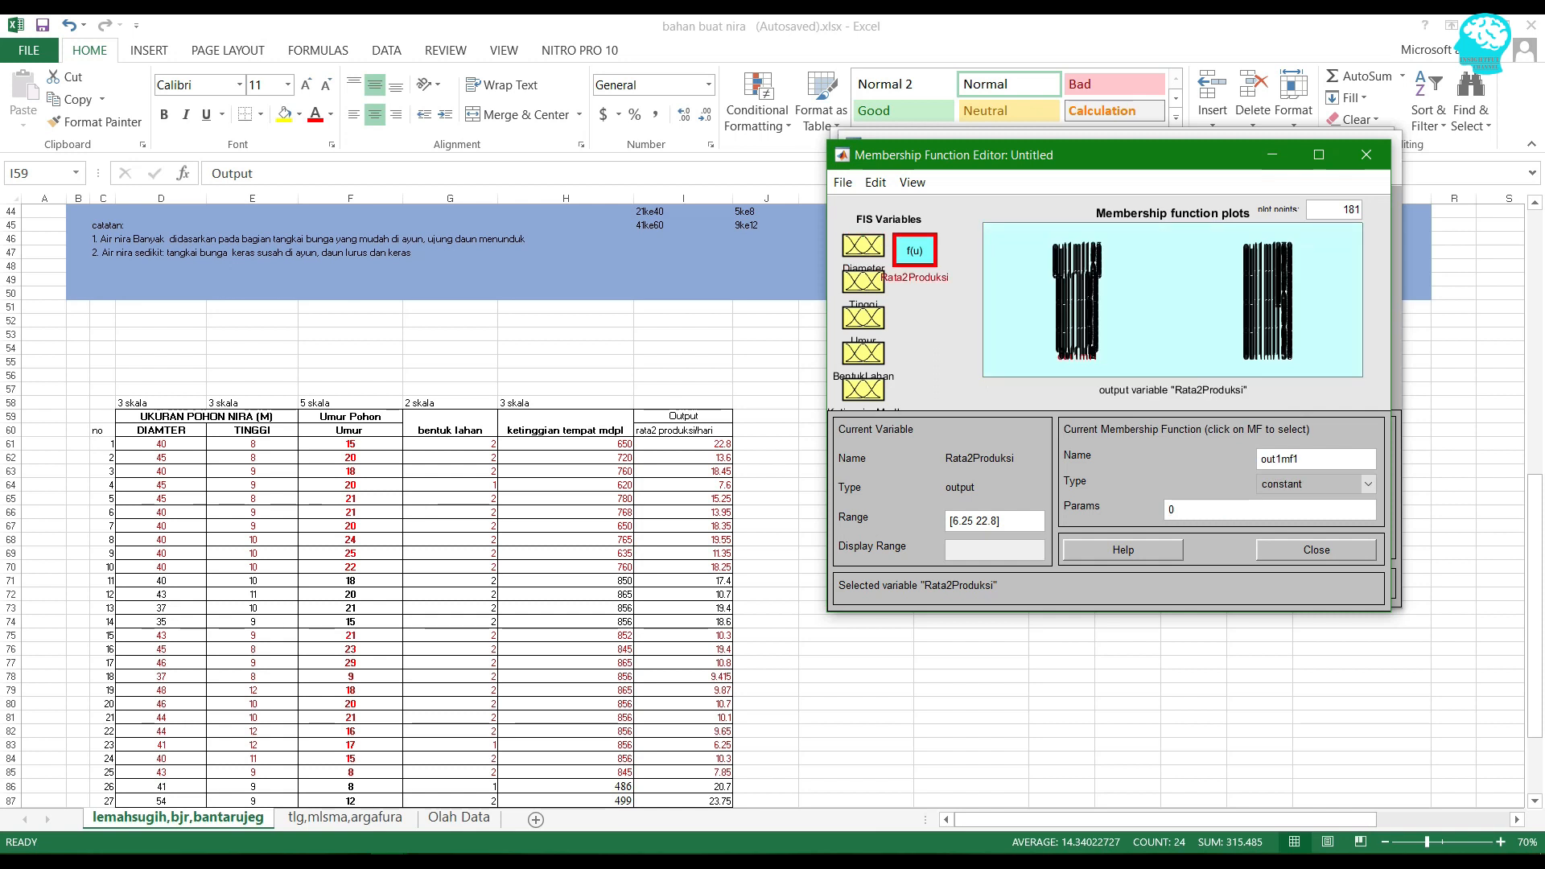
- Open the Rule Editor for the fuzzy system and place its window over the Membership Function Editor
{"action": "left_click", "coordinate": [876, 183]}
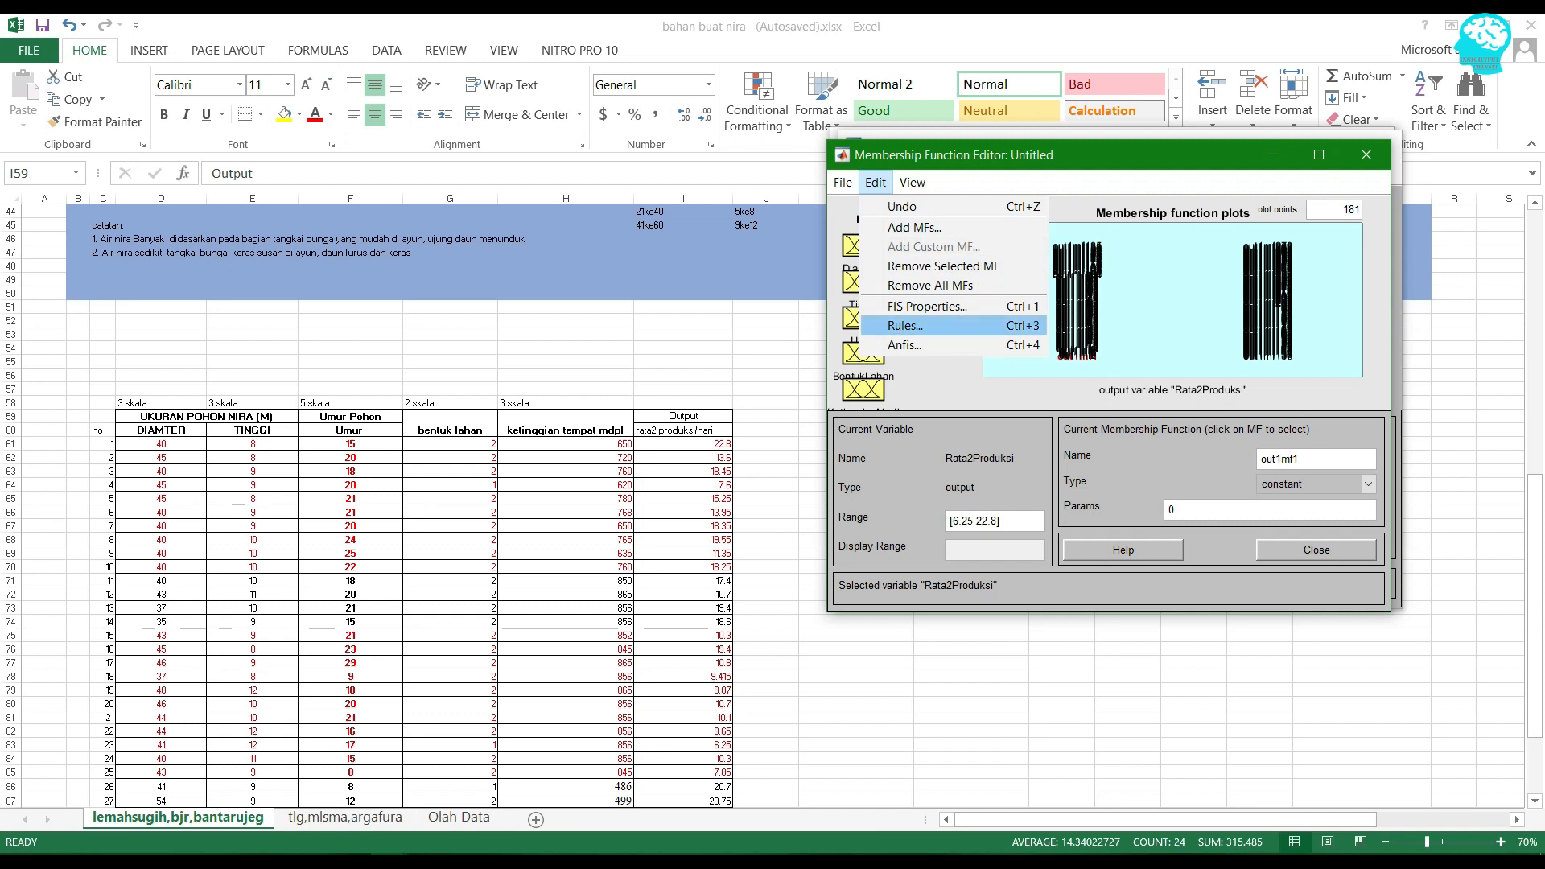
{"action": "left_click", "coordinate": [908, 326]}
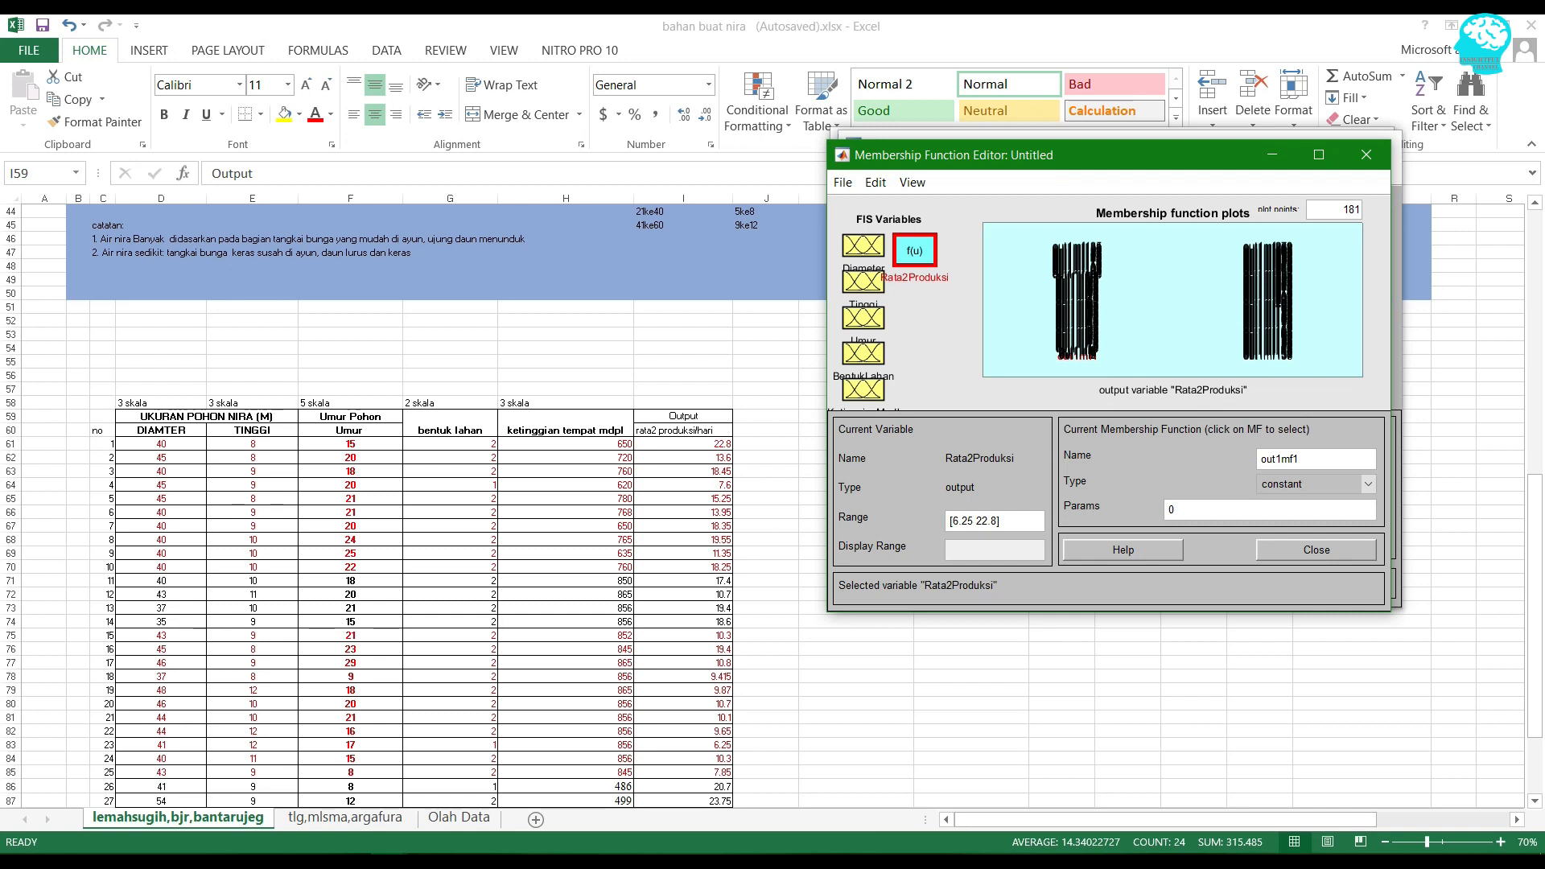
{"action": "left_click_drag", "start_coordinate": [844, 71], "coordinate": [1175, 146]}
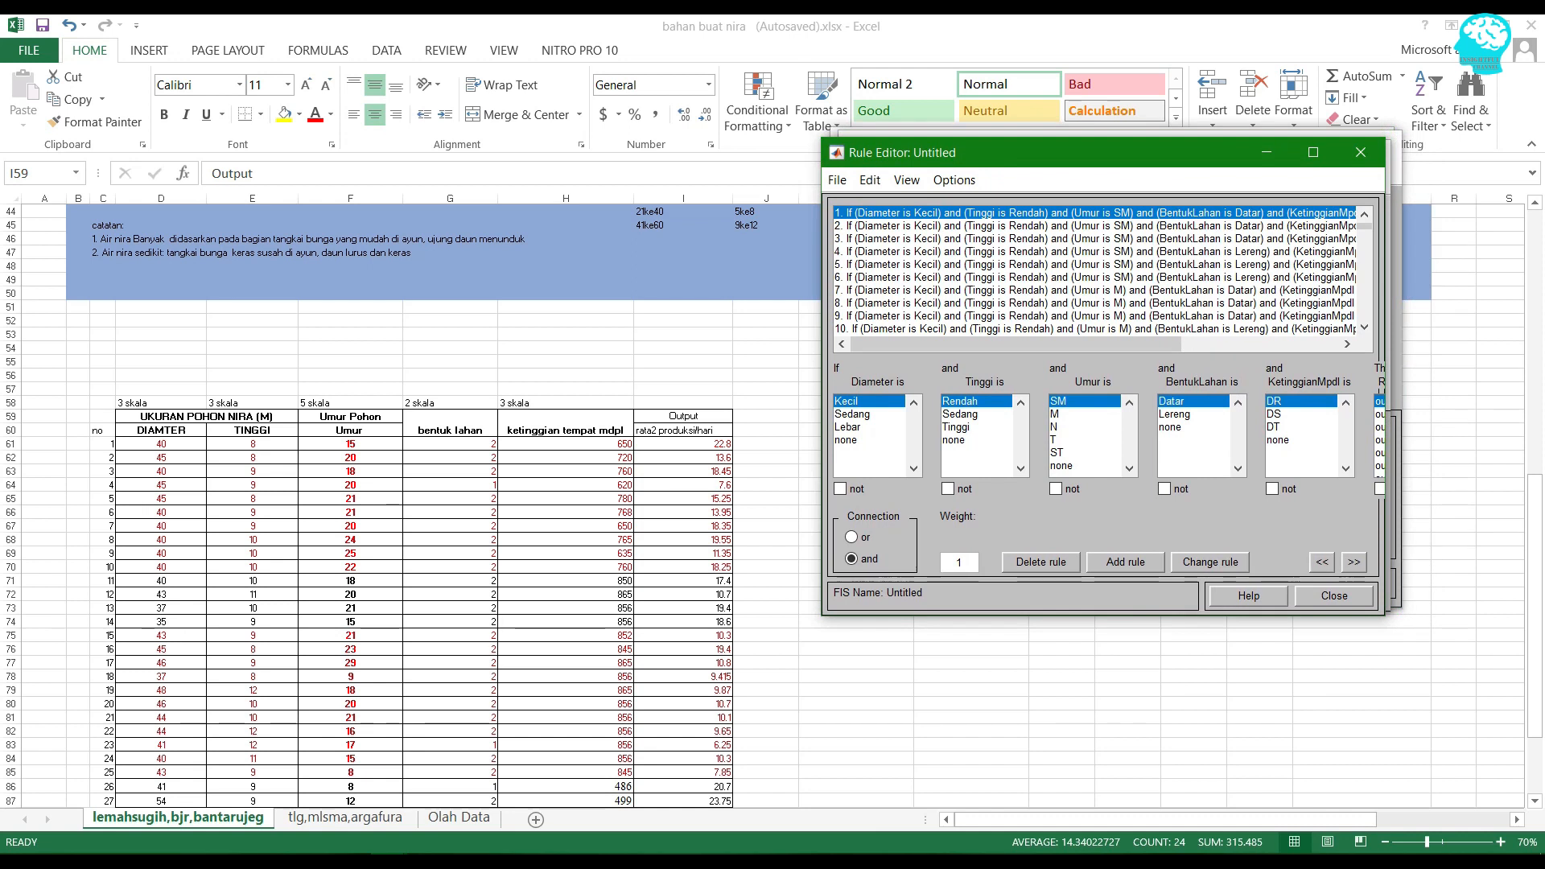
- Examine the first two rules in full, from their Diameter condition through to their Rata2Produksi consequent
{"action": "mouse_move", "coordinate": [1365, 227]}
{"action": "left_mouse_down"}
{"action": "mouse_move", "coordinate": [1364, 316]}
{"action": "mouse_move", "coordinate": [1364, 226]}
{"action": "left_mouse_up"}
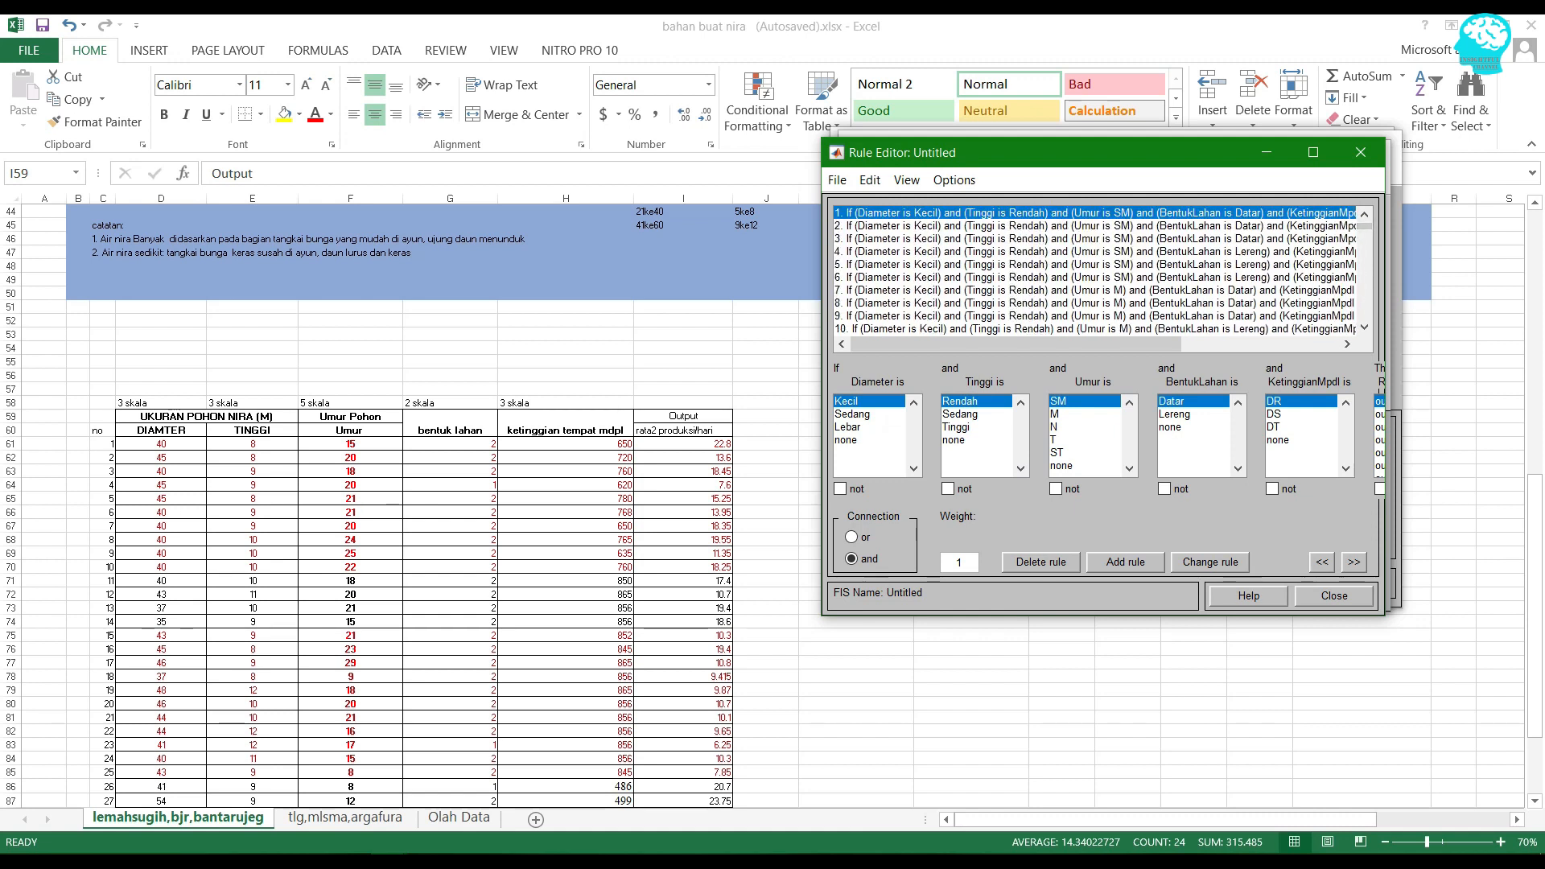
{"action": "mouse_move", "coordinate": [1364, 226]}
{"action": "left_mouse_down"}
{"action": "mouse_move", "coordinate": [1364, 315]}
{"action": "mouse_move", "coordinate": [1364, 227]}
{"action": "left_mouse_up"}
{"action": "left_click_drag", "start_coordinate": [1016, 345], "coordinate": [1163, 345]}
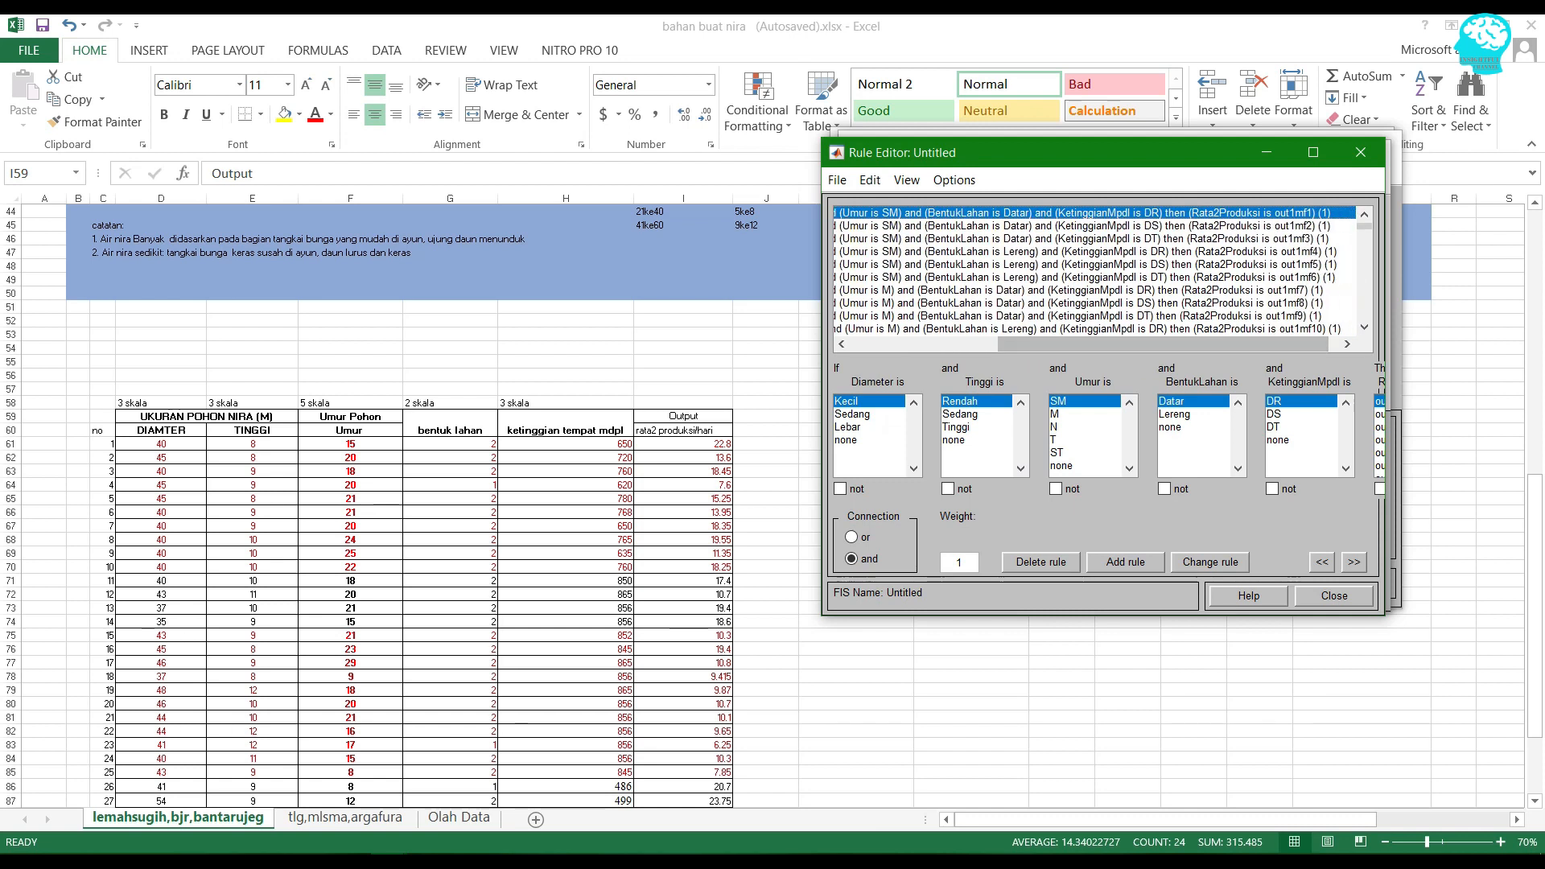
{"action": "left_click_drag", "start_coordinate": [1163, 345], "coordinate": [1174, 344]}
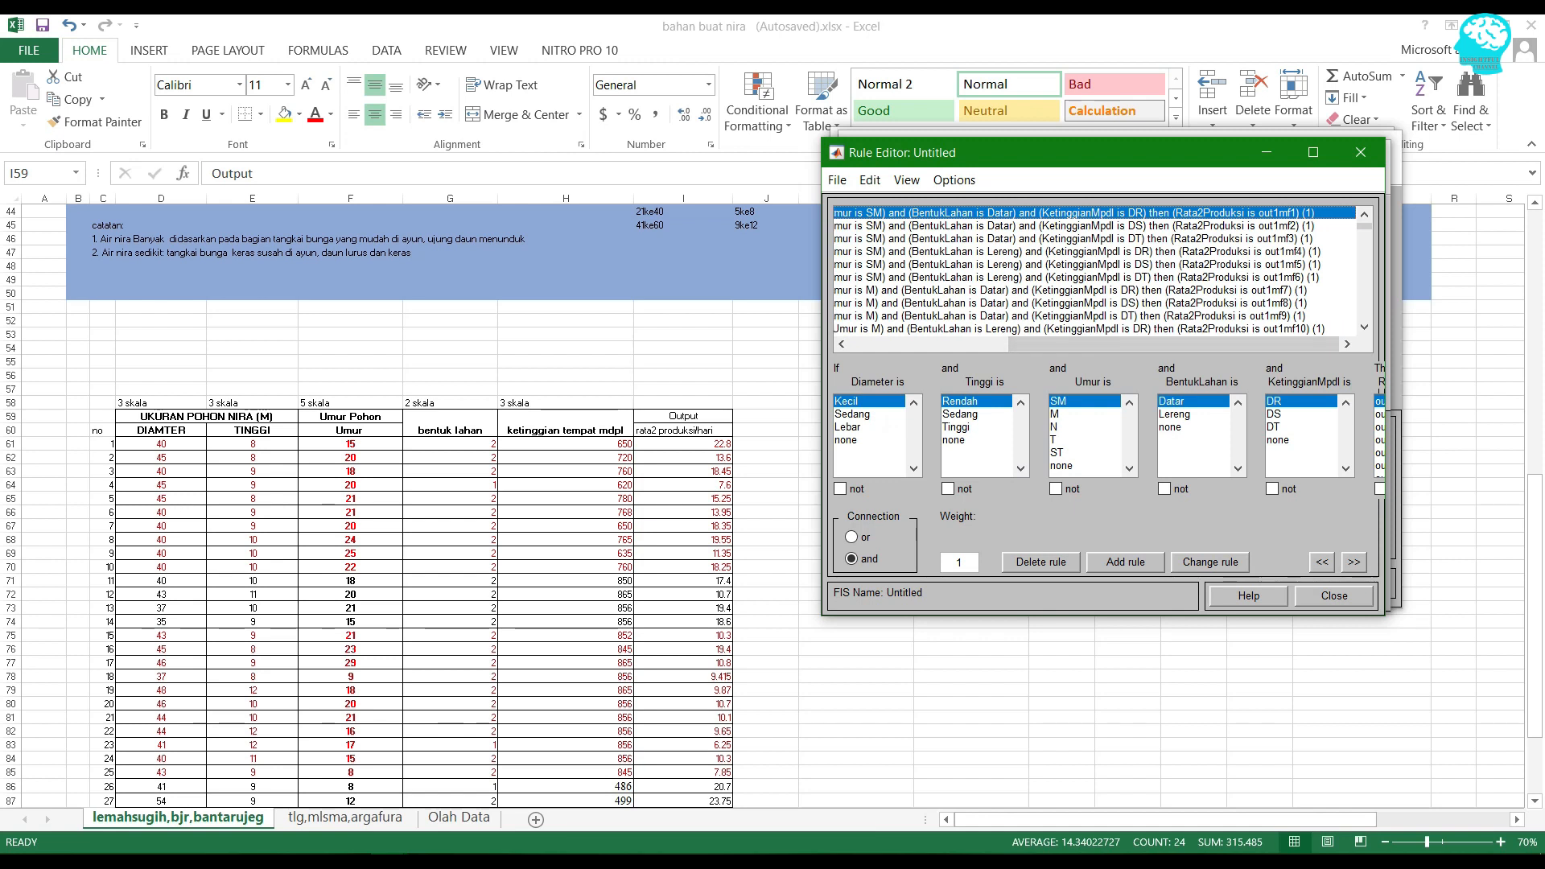
{"action": "left_click_drag", "start_coordinate": [1173, 345], "coordinate": [1015, 345]}
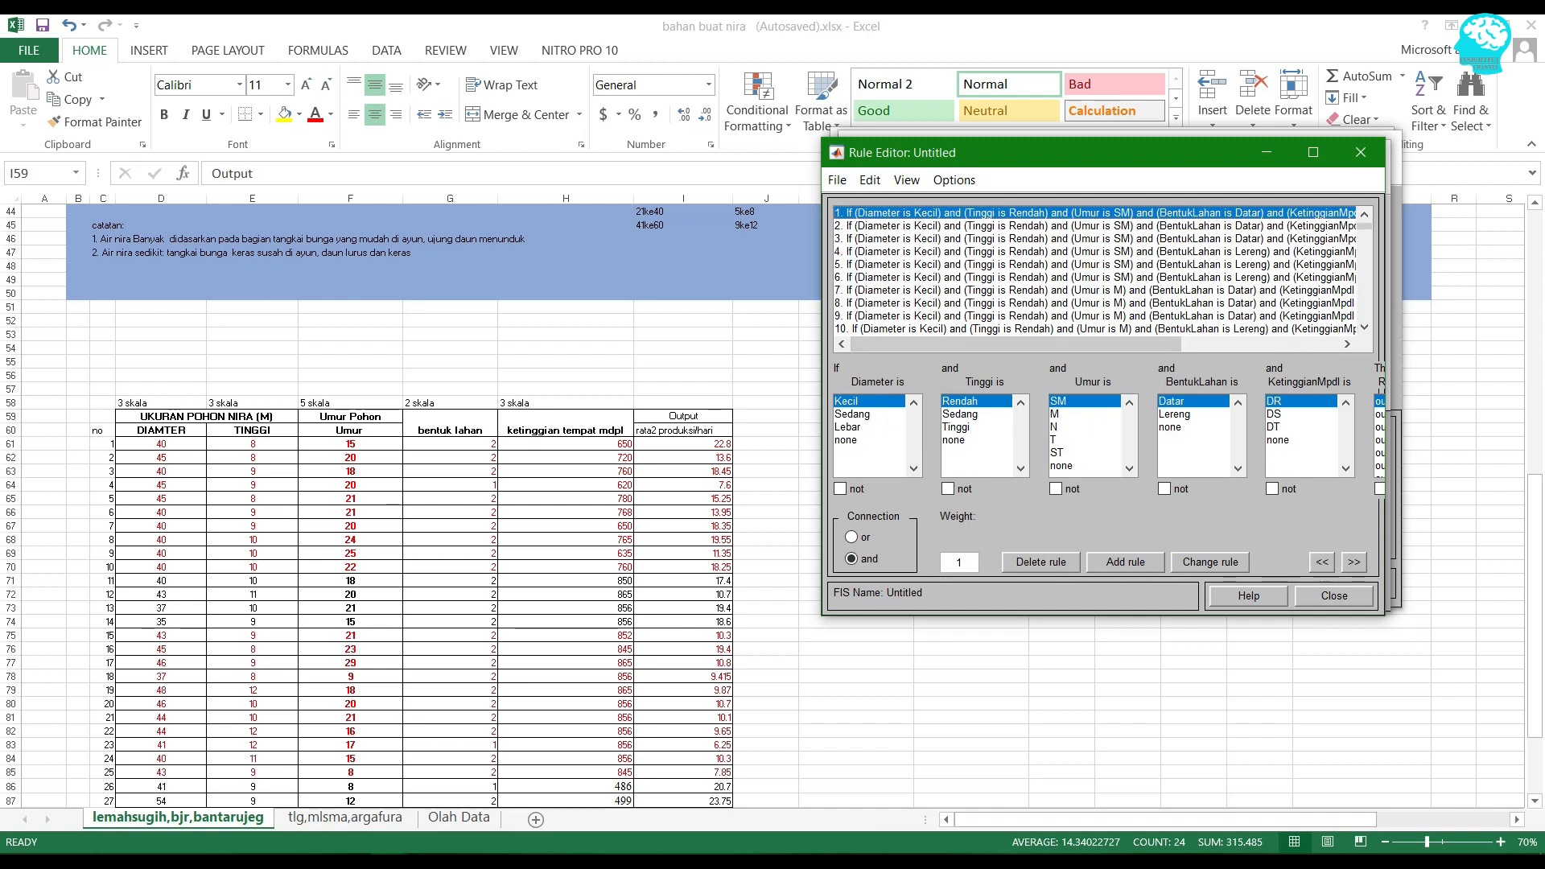
{"action": "left_click", "coordinate": [1095, 226]}
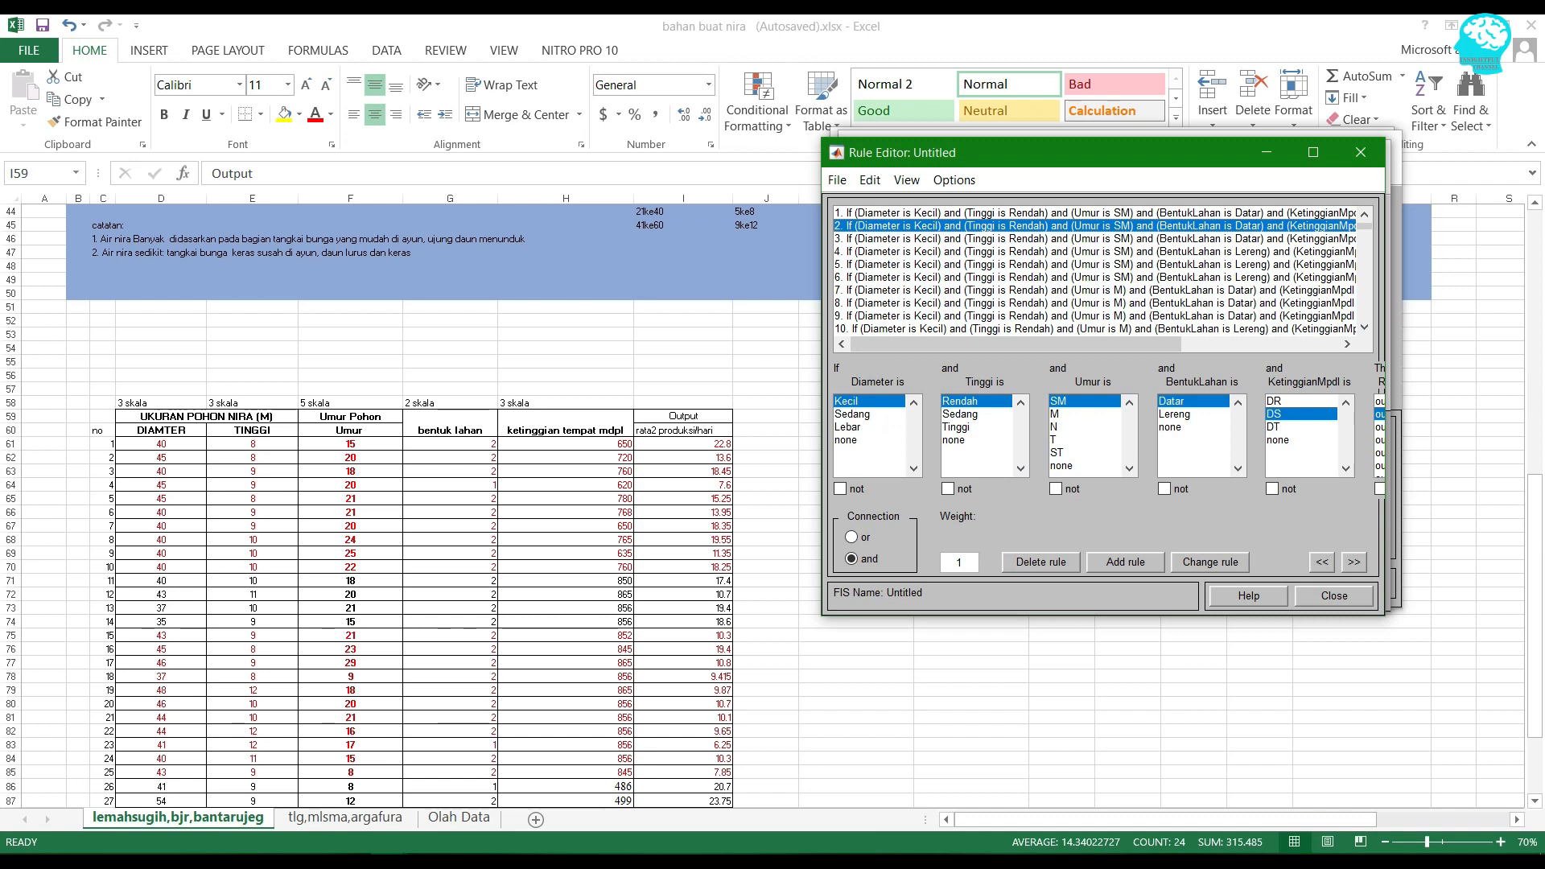
{"action": "left_click_drag", "start_coordinate": [1015, 344], "coordinate": [1174, 345]}
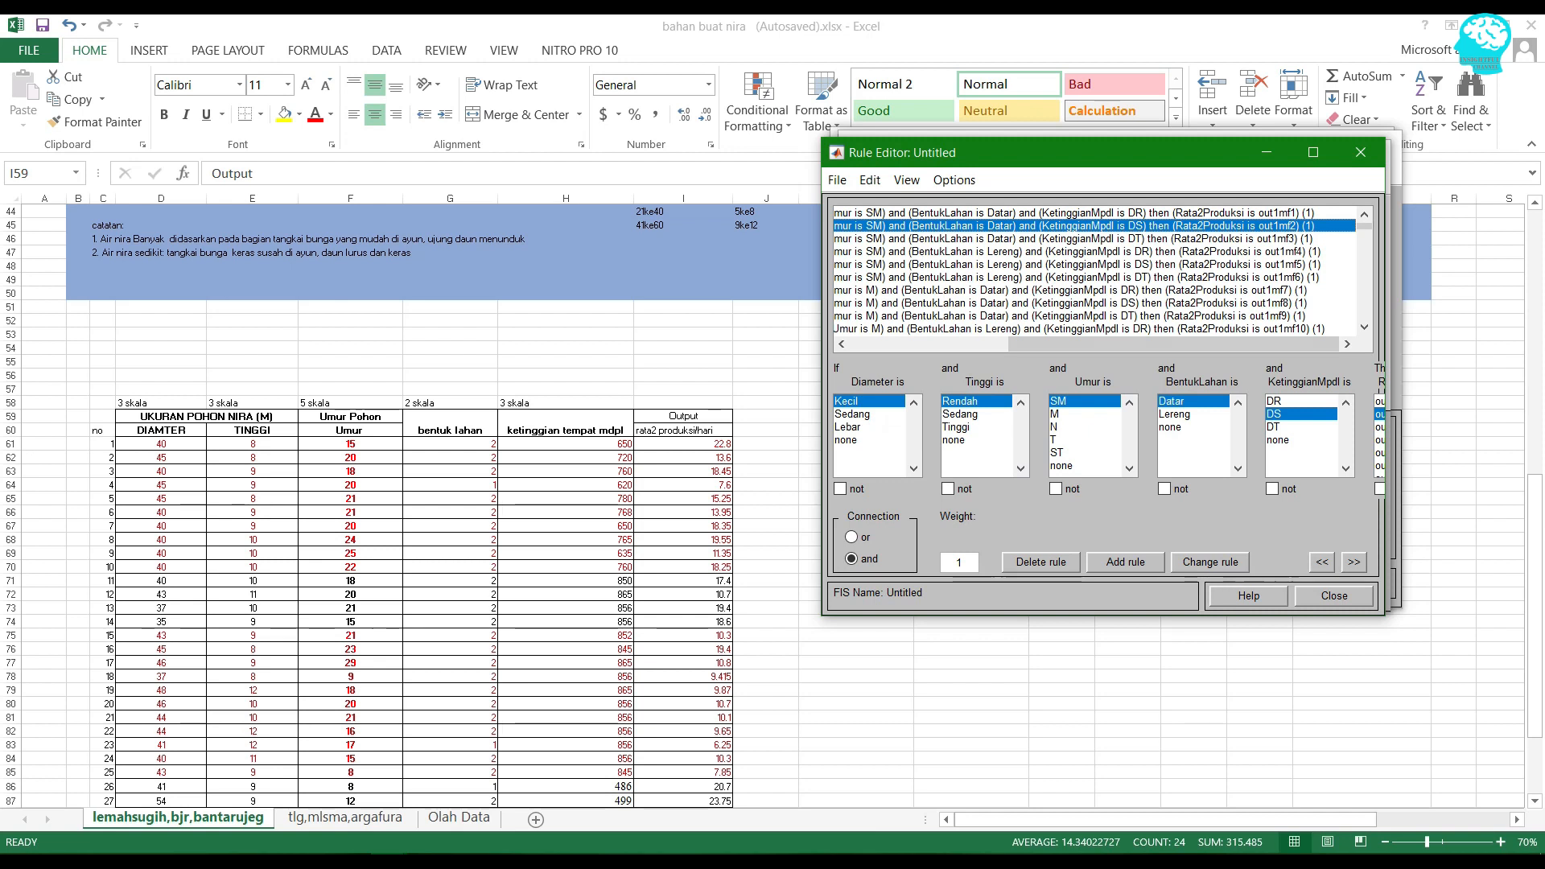
{"action": "left_click_drag", "start_coordinate": [1169, 344], "coordinate": [1012, 344]}
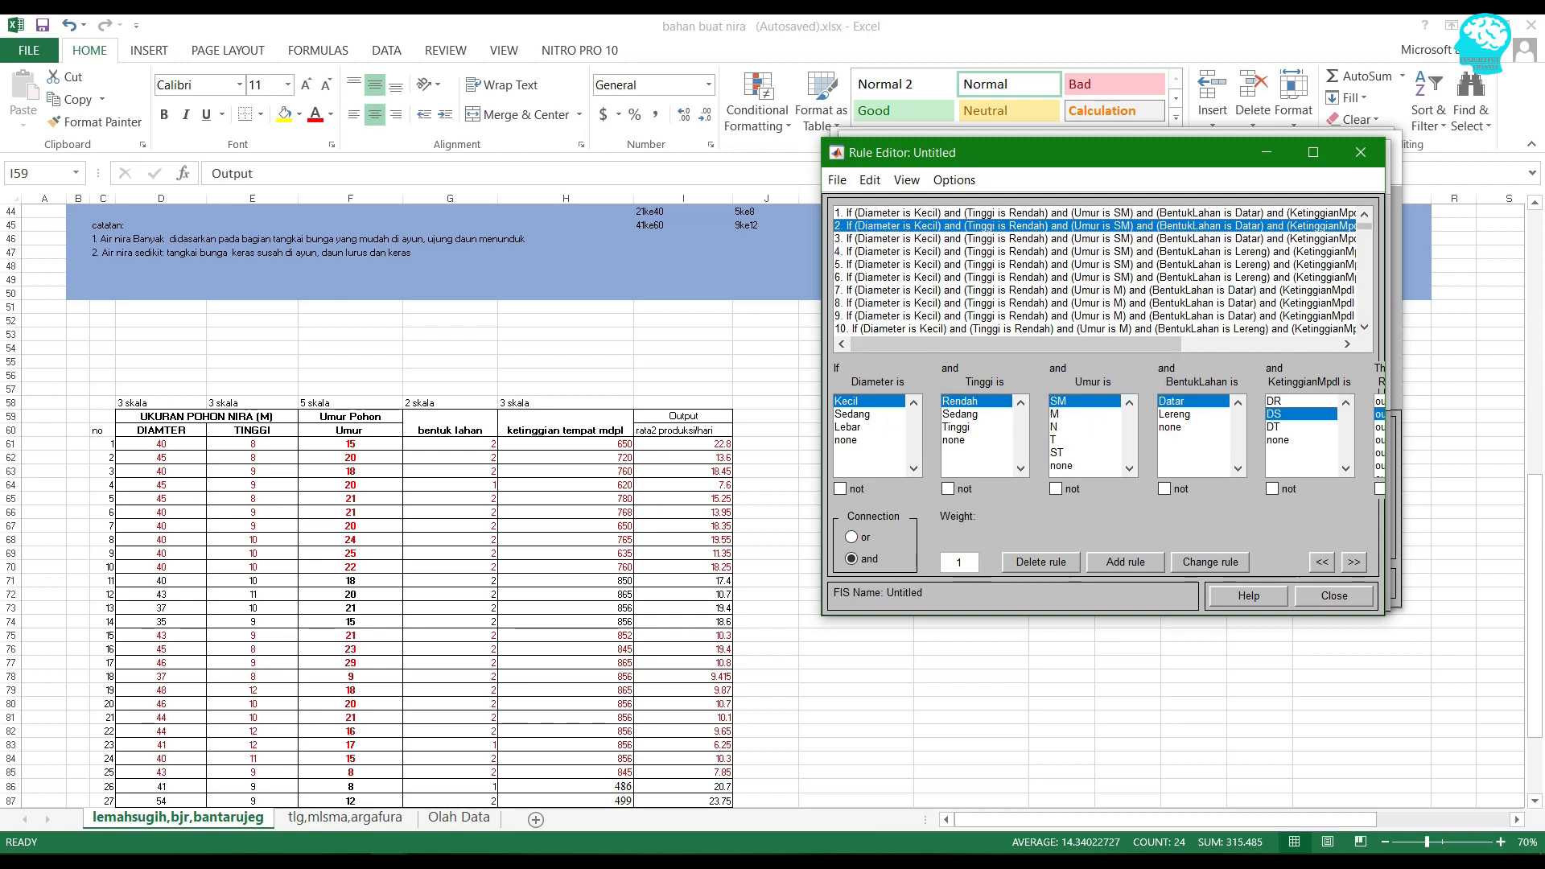
- Compare the input combinations of rules 1, 2, 3 and 7 at the start of the rule list
{"action": "mouse_move", "coordinate": [1365, 226]}
{"action": "left_mouse_down"}
{"action": "mouse_move", "coordinate": [1365, 315]}
{"action": "mouse_move", "coordinate": [1365, 226]}
{"action": "left_mouse_up"}
{"action": "left_click", "coordinate": [1095, 213]}
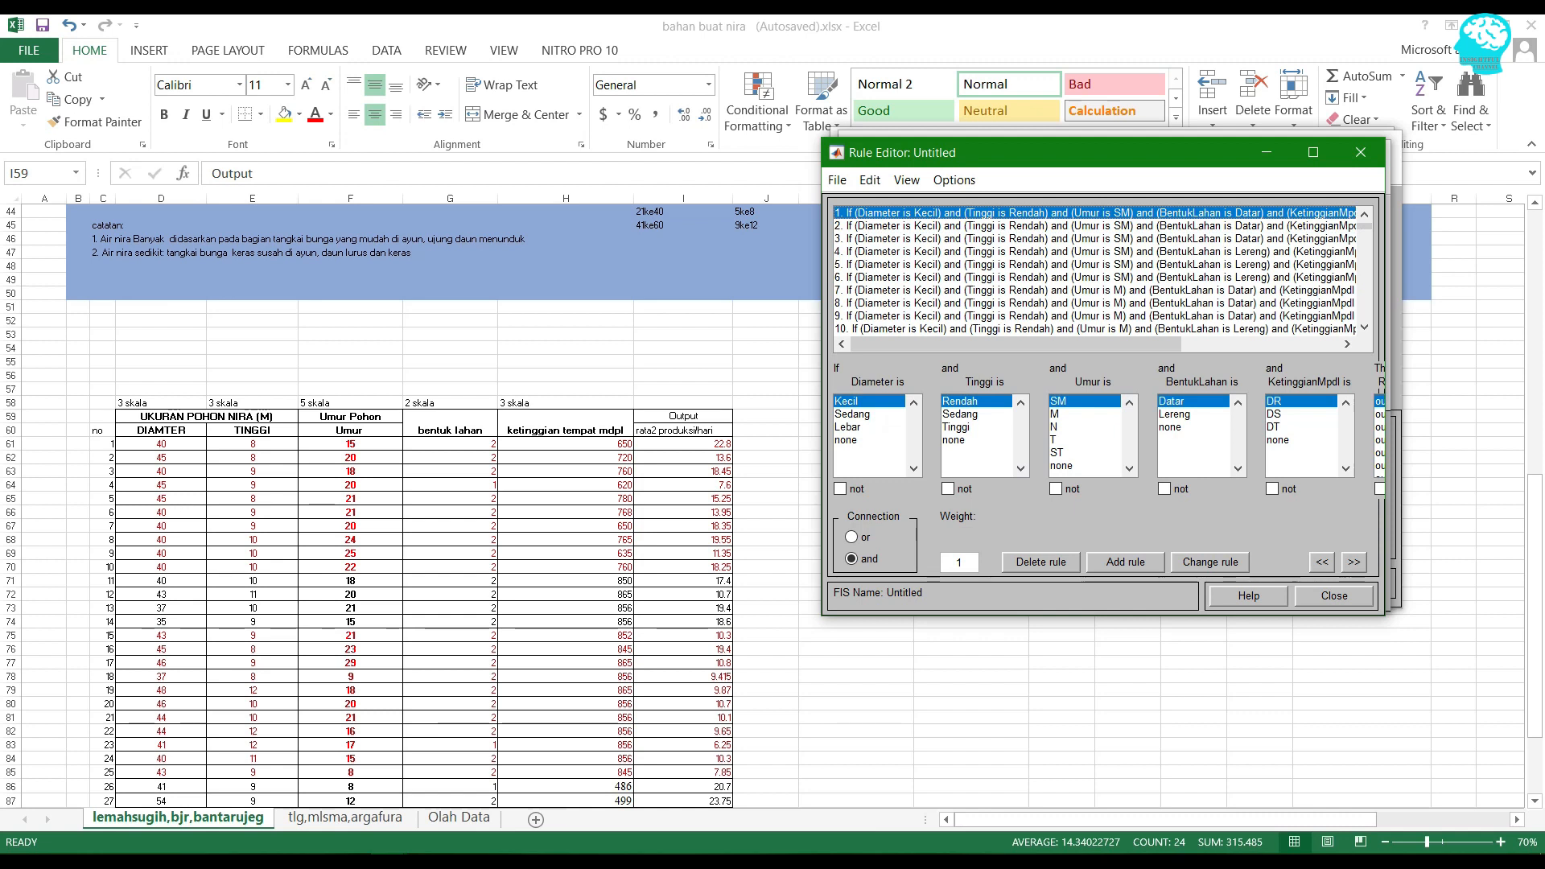
{"action": "mouse_move", "coordinate": [1046, 345]}
{"action": "left_mouse_down"}
{"action": "mouse_move", "coordinate": [1191, 344]}
{"action": "mouse_move", "coordinate": [1045, 344]}
{"action": "left_mouse_up"}
{"action": "mouse_move", "coordinate": [1366, 226]}
{"action": "left_mouse_down"}
{"action": "mouse_move", "coordinate": [1365, 315]}
{"action": "mouse_move", "coordinate": [1365, 225]}
{"action": "left_mouse_up"}
{"action": "left_click", "coordinate": [1159, 227]}
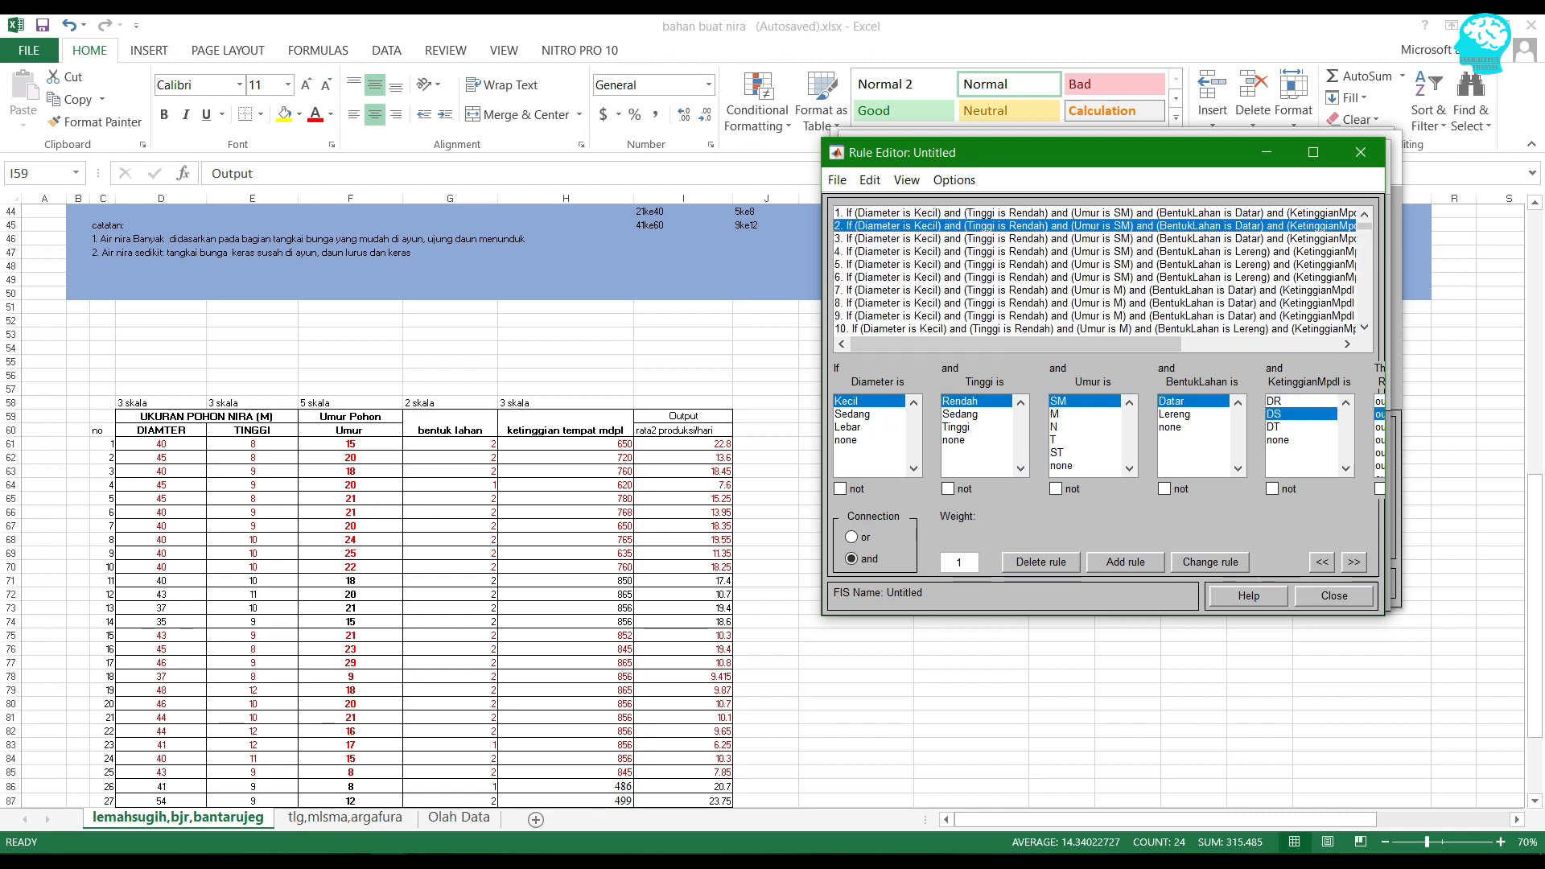
{"action": "left_click", "coordinate": [1159, 214]}
{"action": "left_click", "coordinate": [1159, 226]}
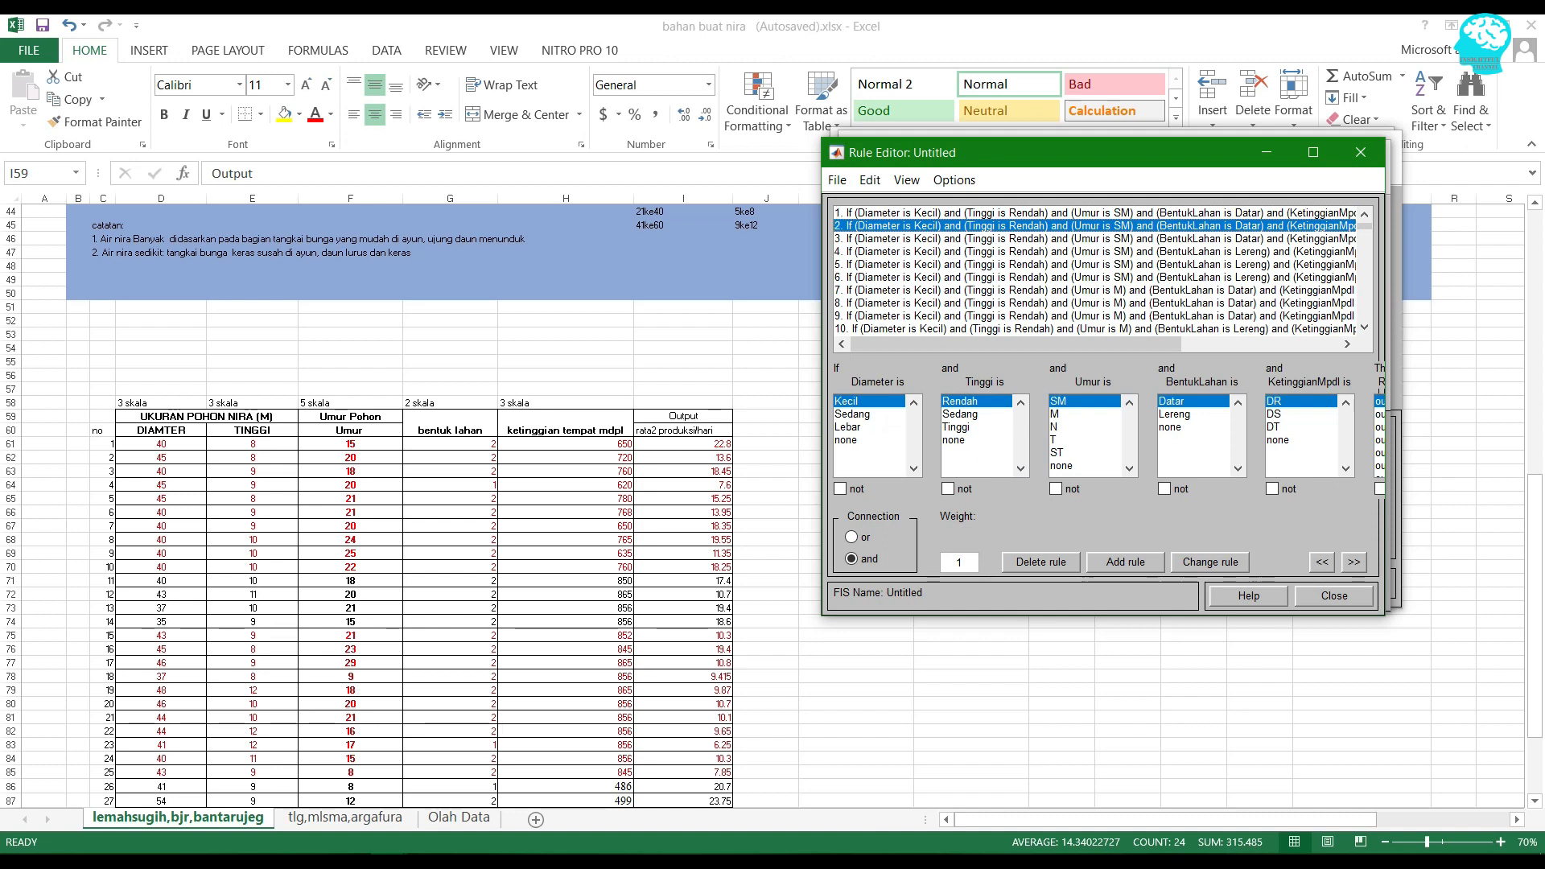
{"action": "left_click", "coordinate": [1127, 239]}
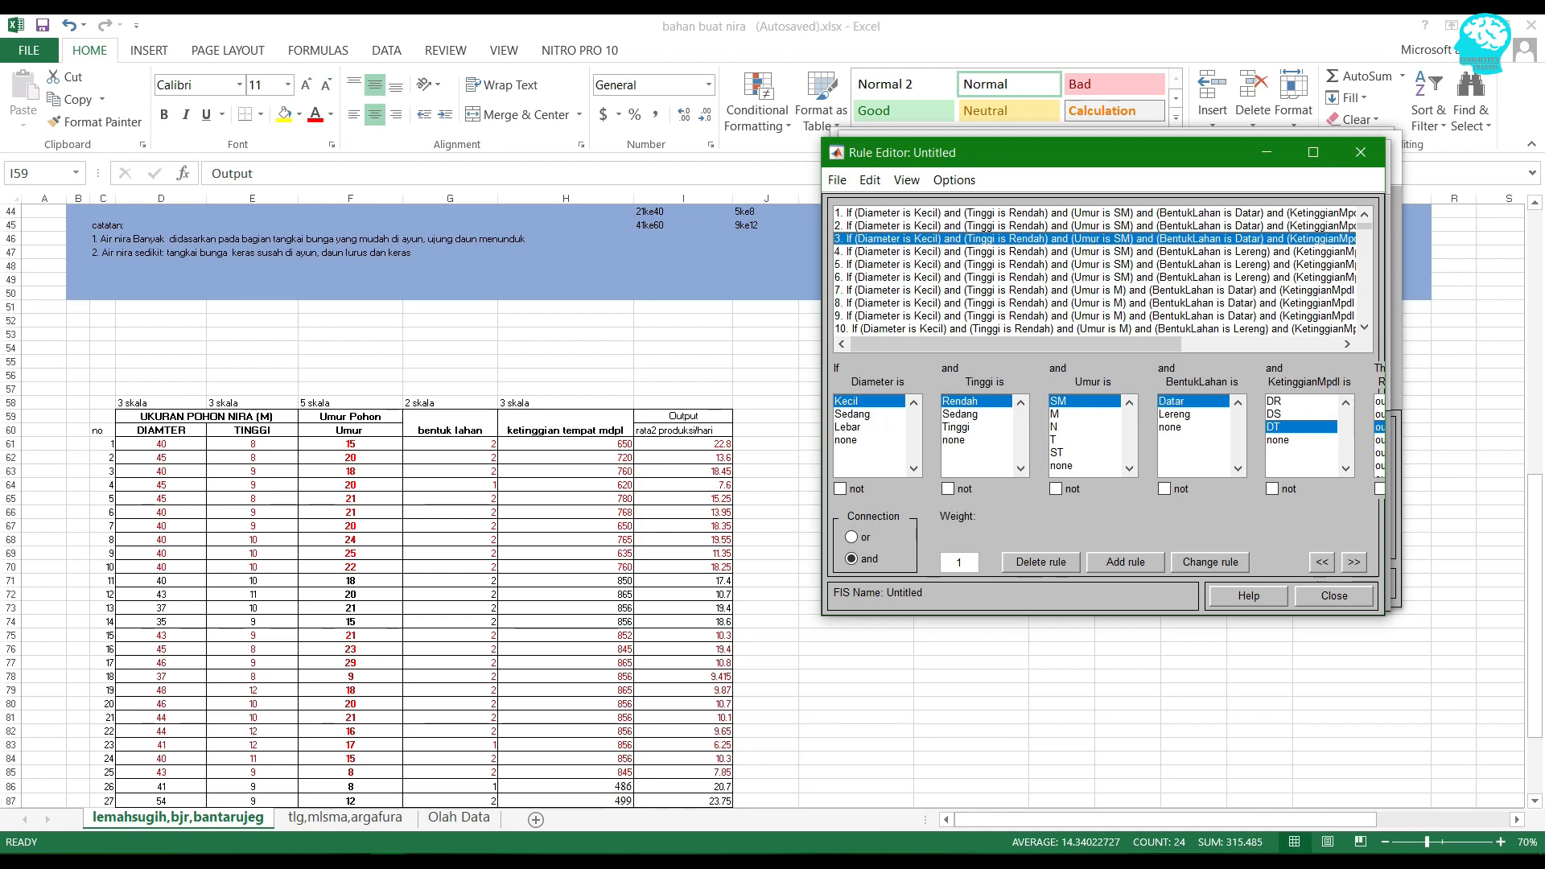
{"action": "left_click", "coordinate": [1094, 213]}
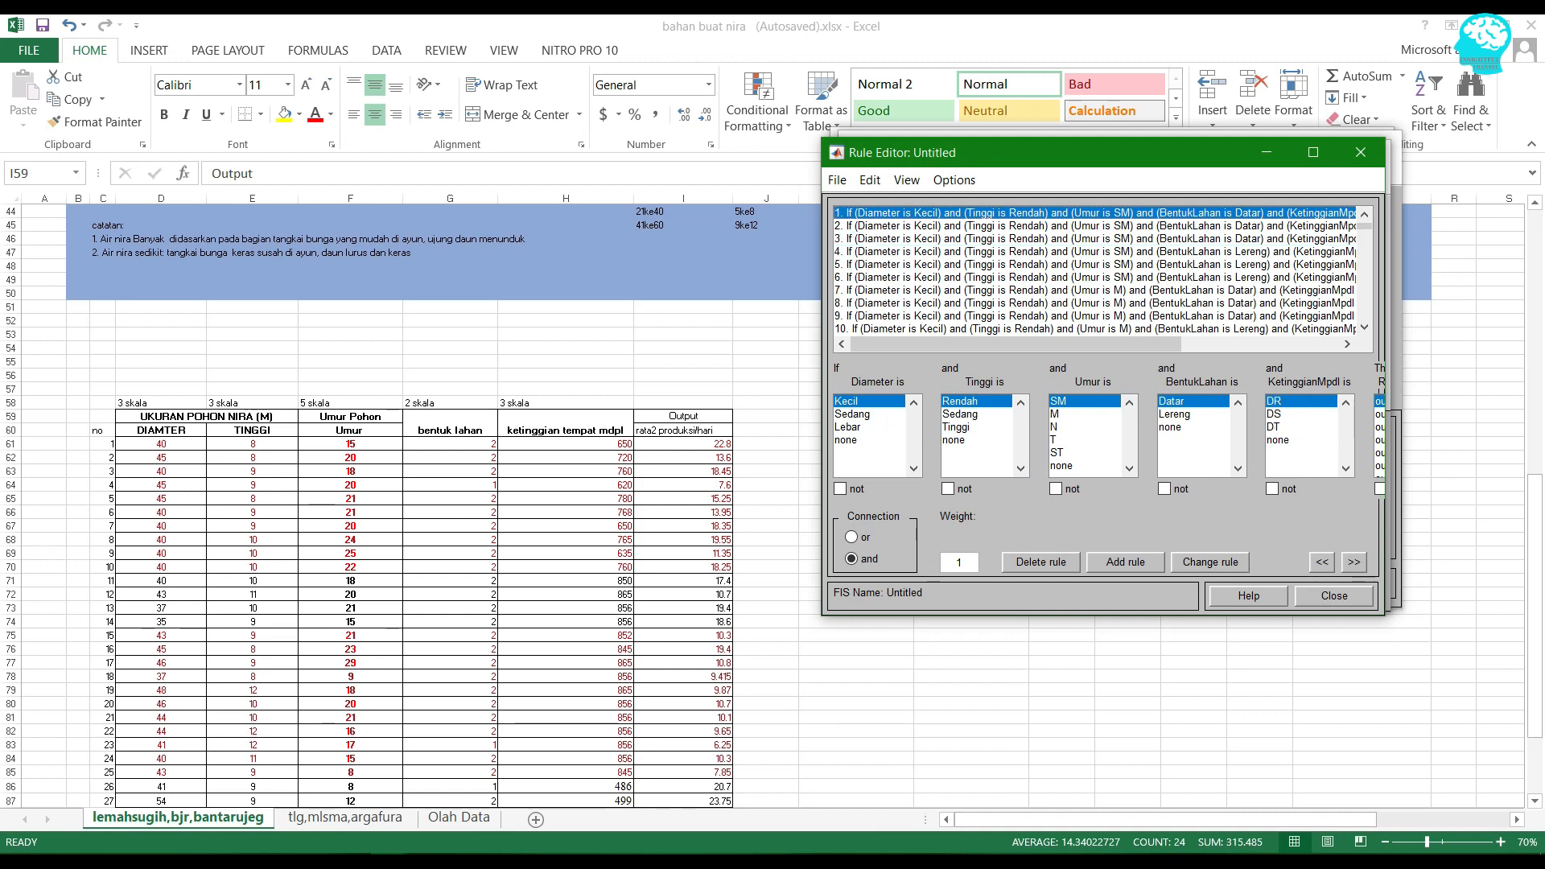
{"action": "left_click", "coordinate": [1095, 290]}
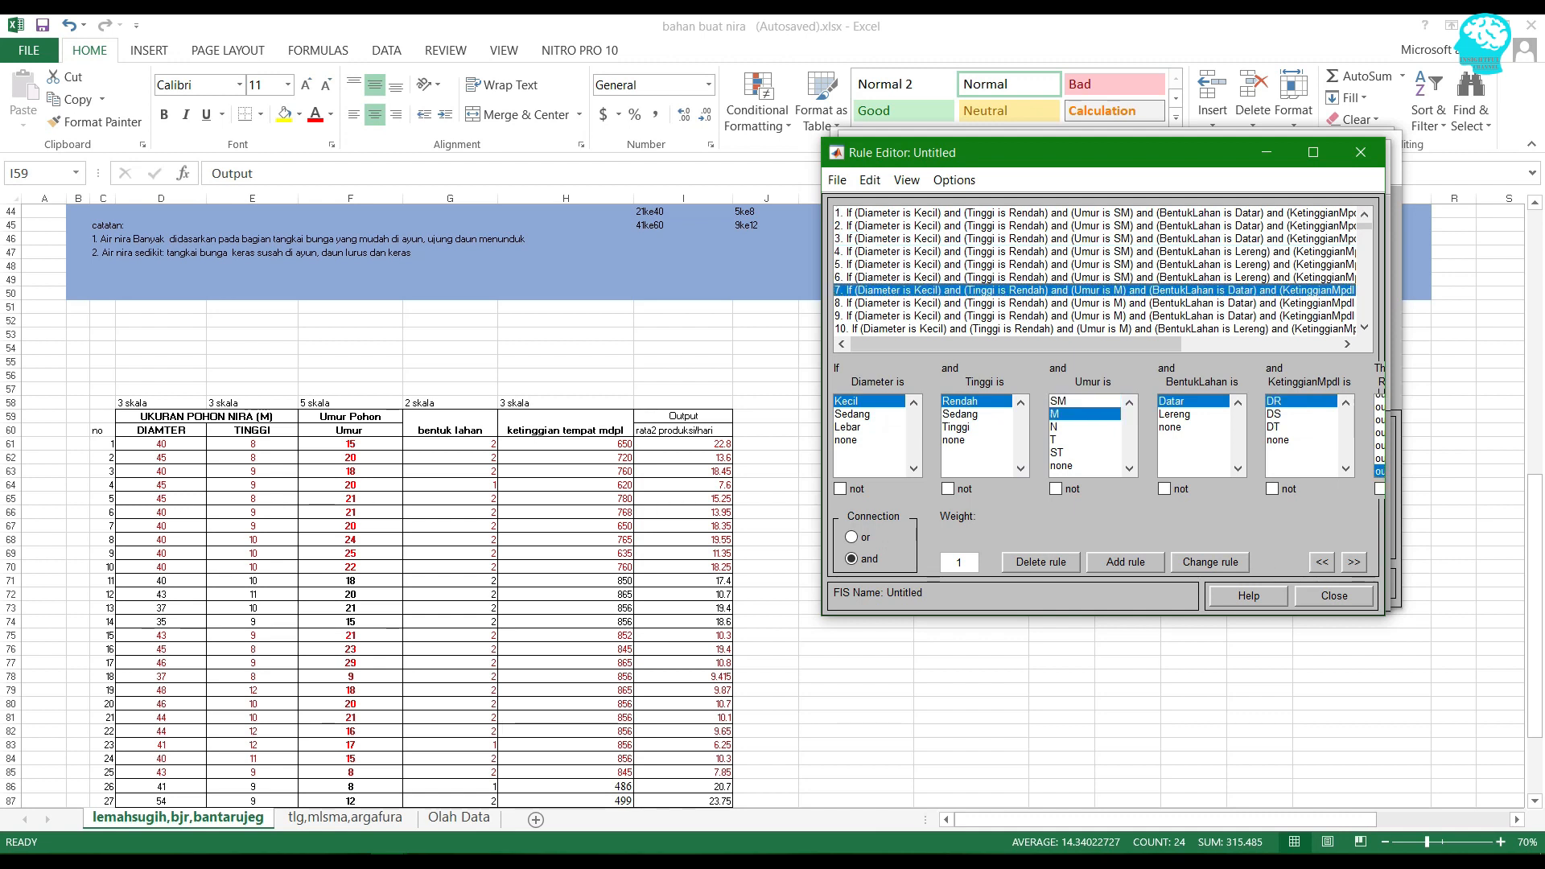
- Inspect the last rule, number 270, with its consequent, and then rule 194 further up the list
{"action": "left_click_drag", "start_coordinate": [1365, 227], "coordinate": [1365, 317]}
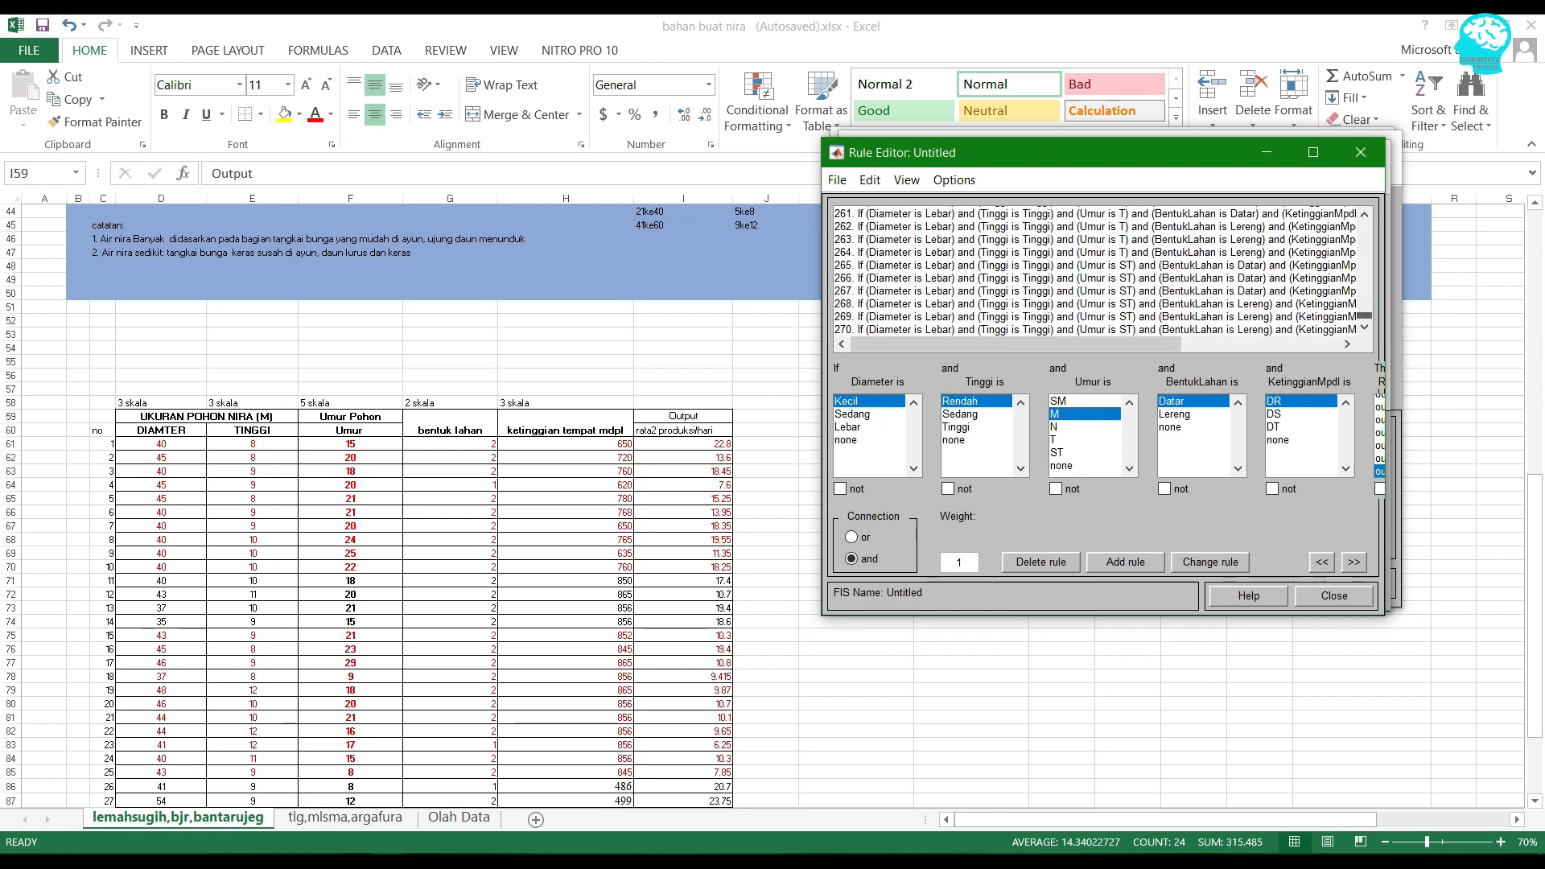
{"action": "left_click", "coordinate": [1095, 329]}
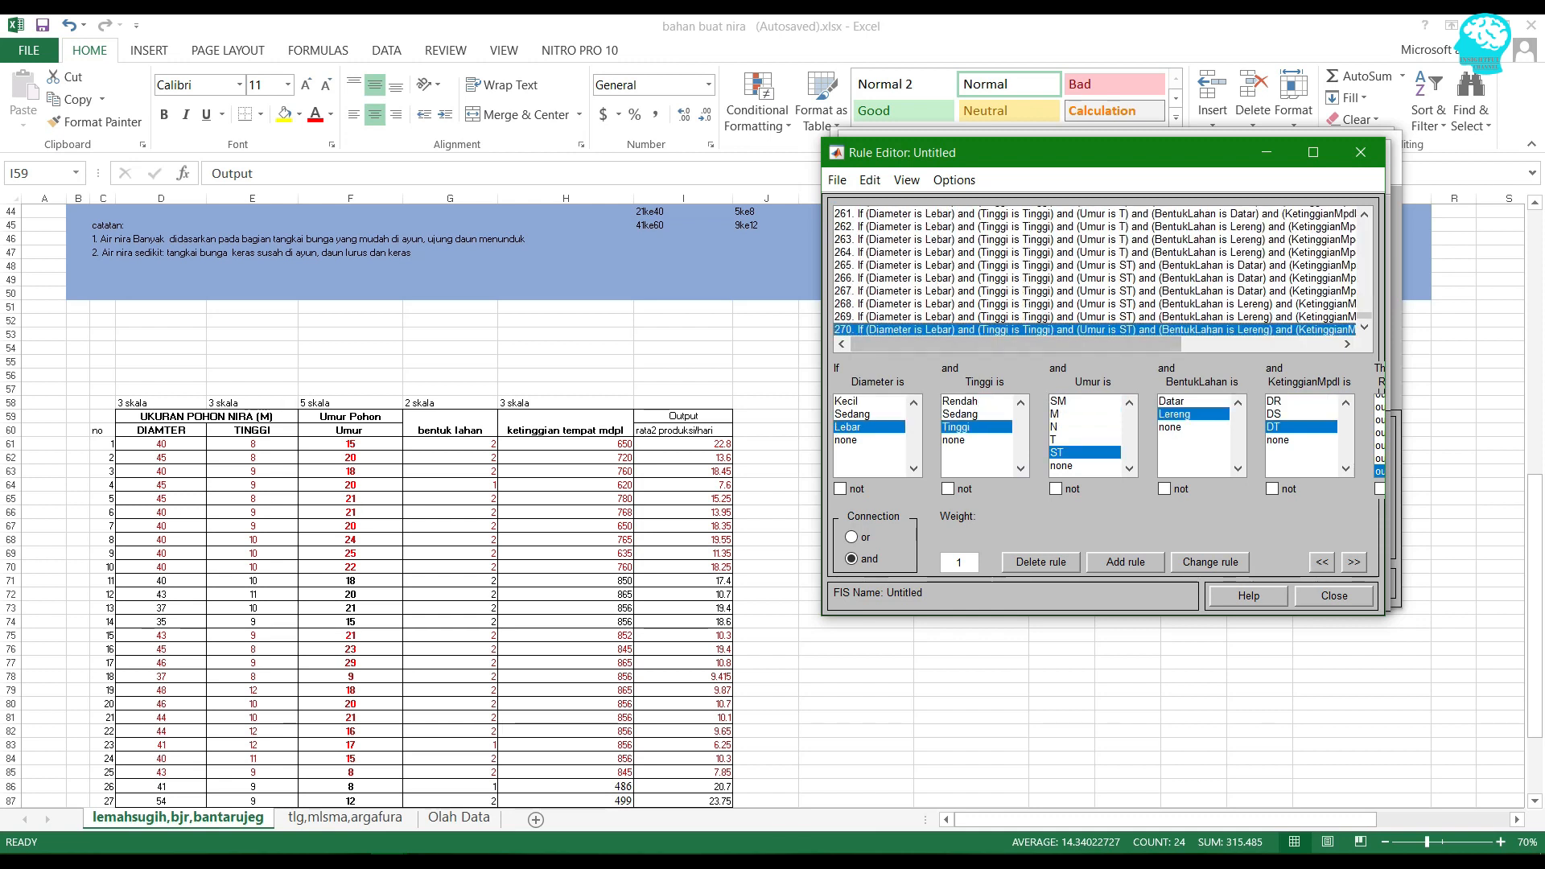
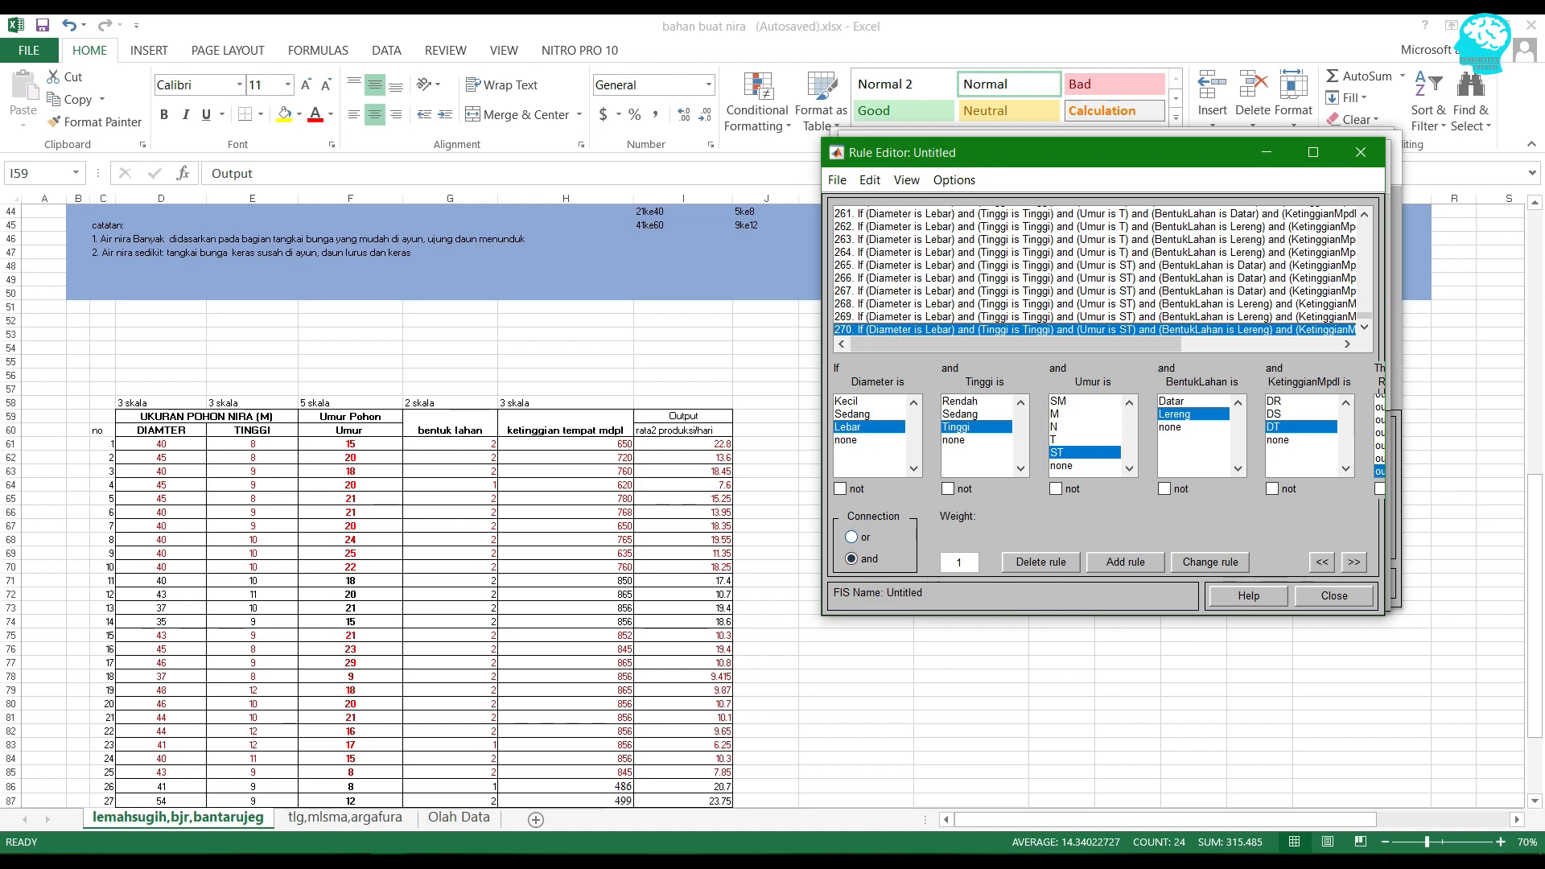
{"action": "left_click_drag", "start_coordinate": [1016, 345], "coordinate": [1175, 344]}
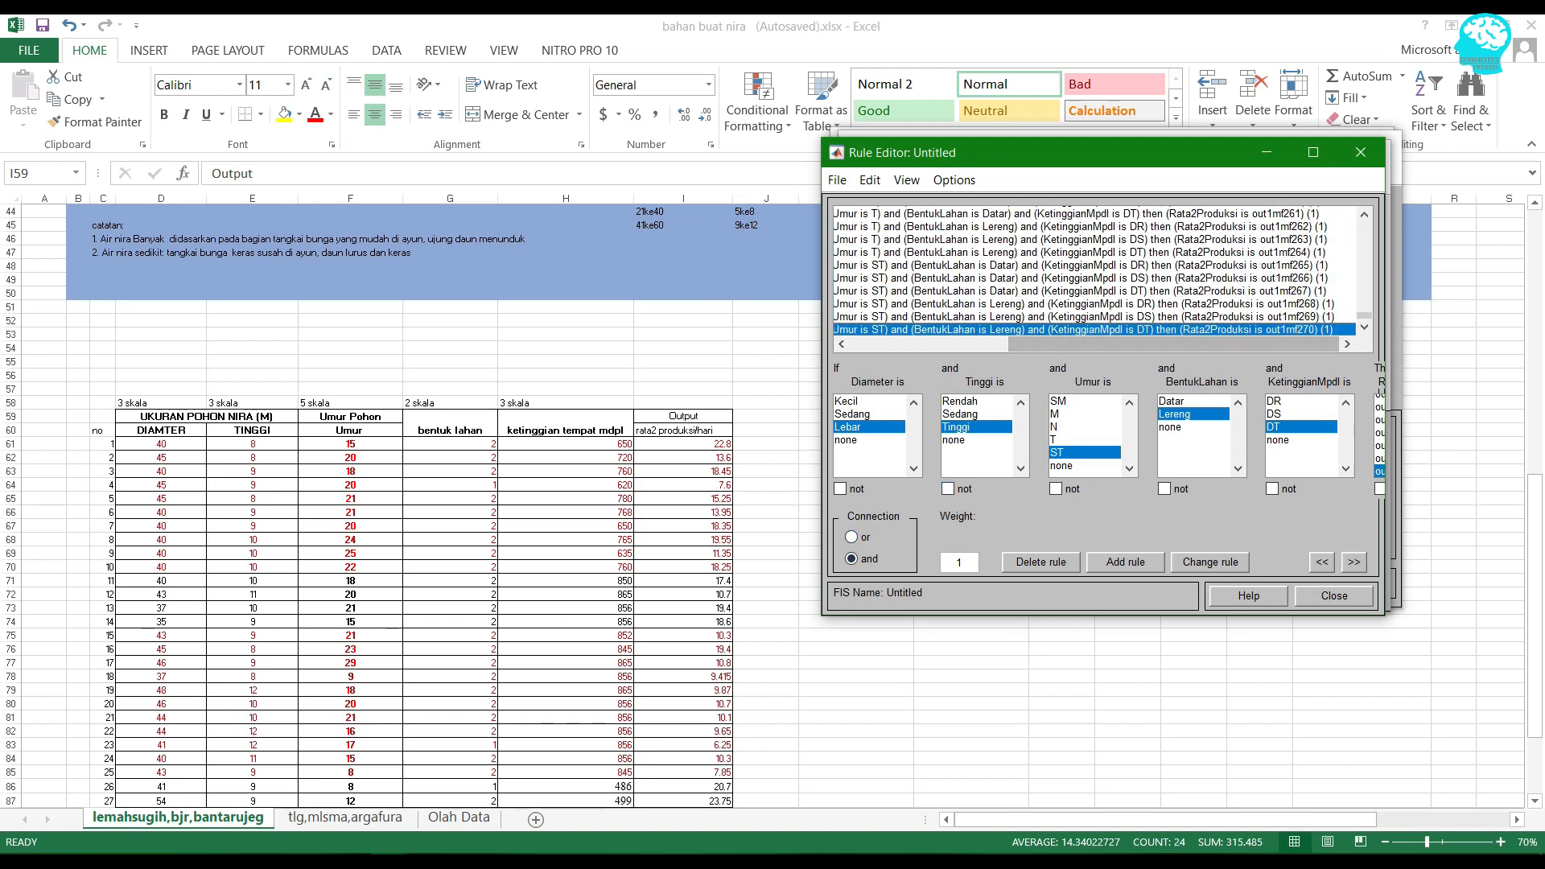
{"action": "left_click", "coordinate": [1177, 292]}
{"action": "left_click_drag", "start_coordinate": [1364, 315], "coordinate": [1365, 291]}
{"action": "left_click", "coordinate": [1208, 265]}
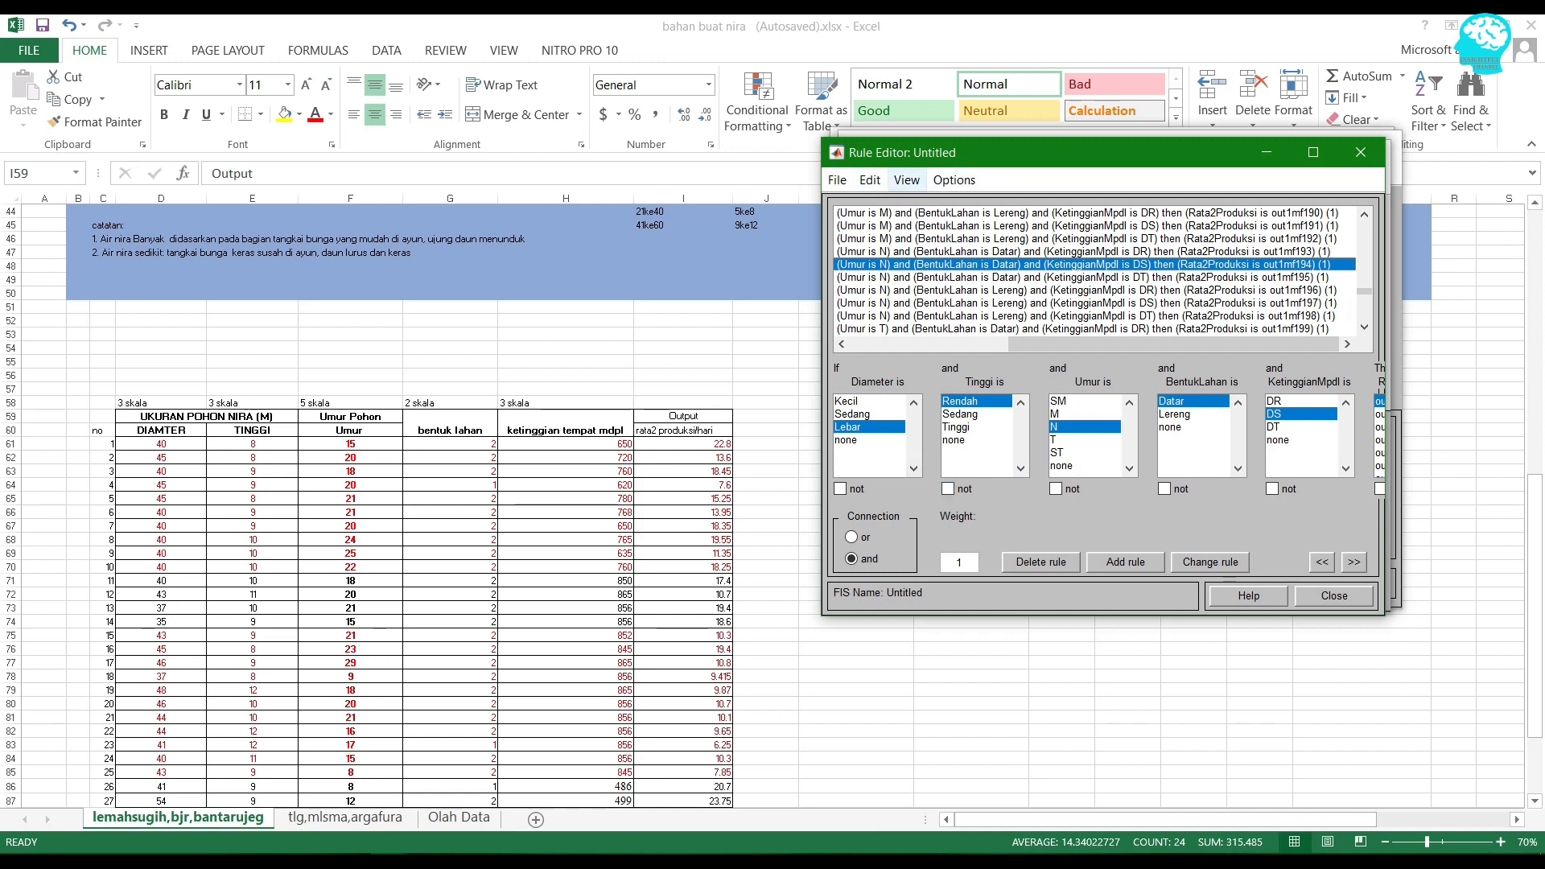
- Open the Rule Viewer for the fuzzy system and place its window over the Rule Editor
{"action": "left_click", "coordinate": [907, 181]}
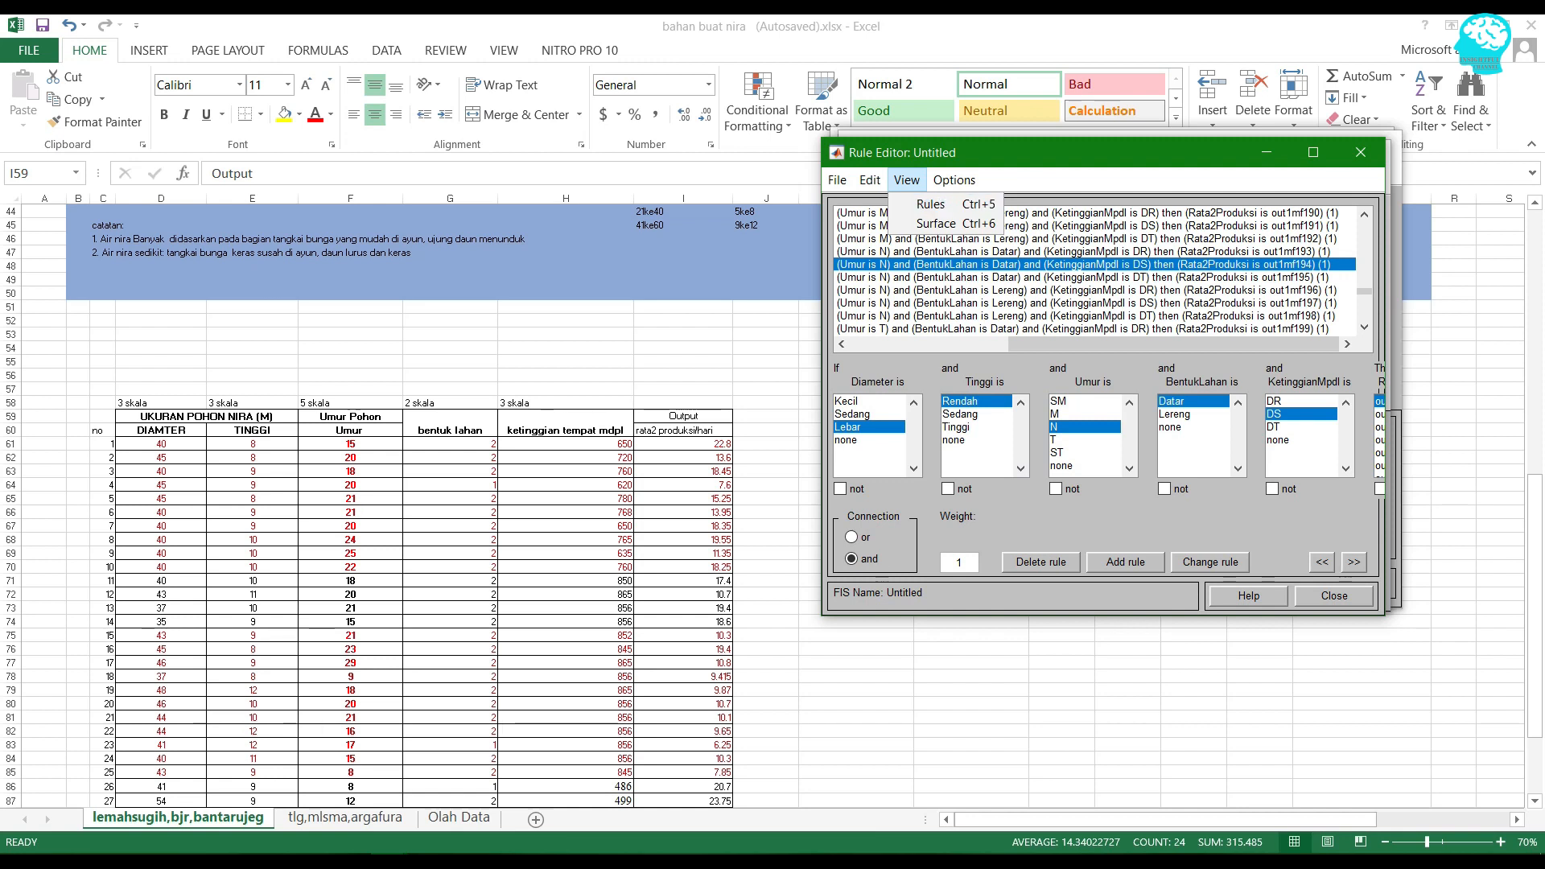
{"action": "left_click", "coordinate": [931, 205]}
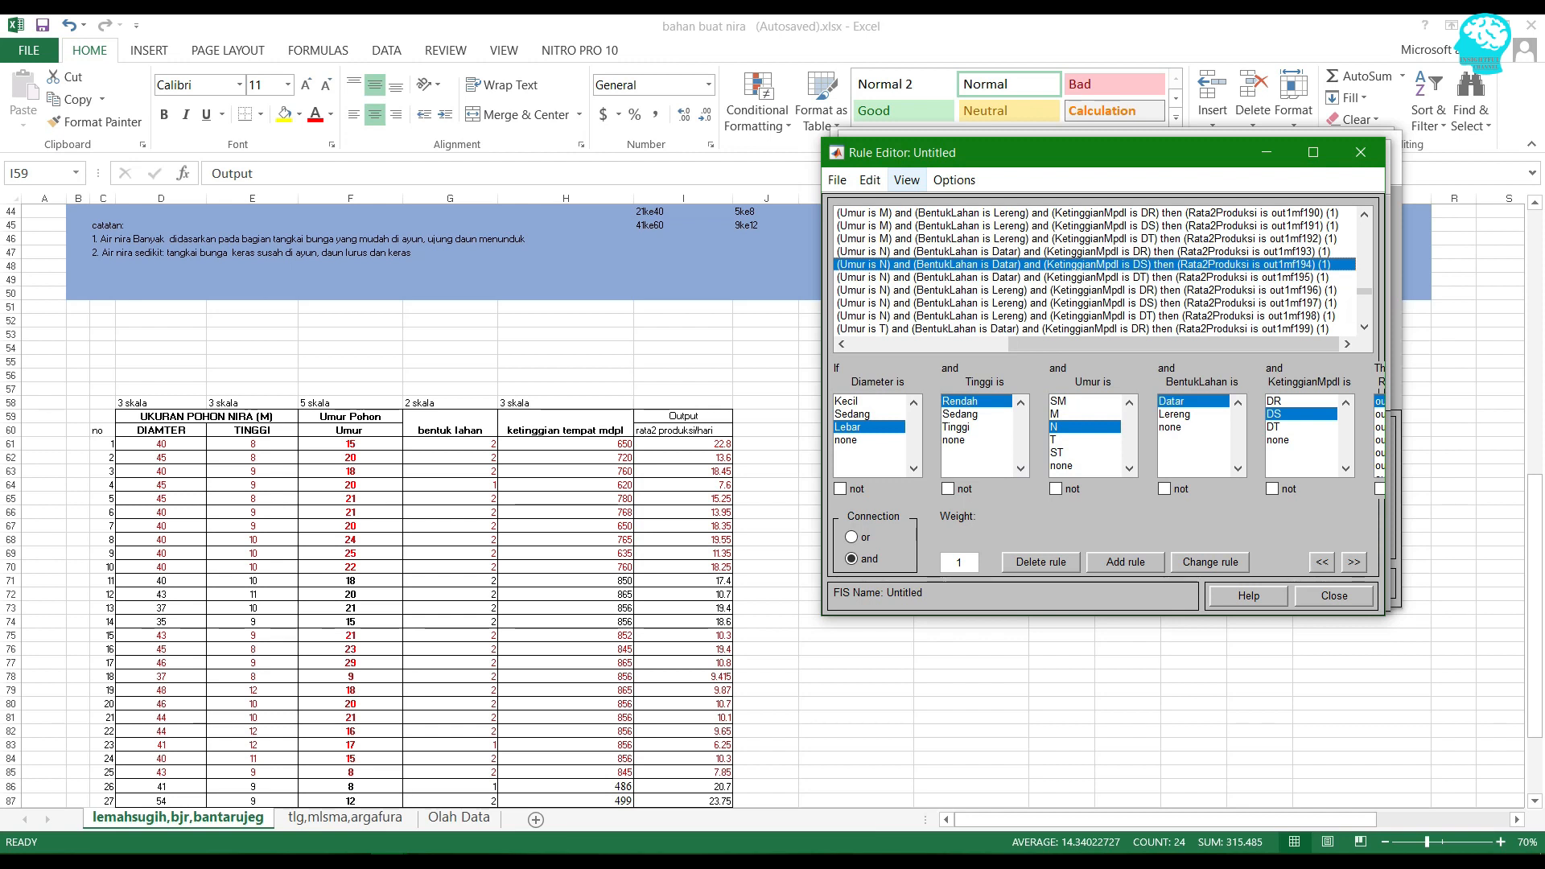
{"action": "key", "text": "ctrl+5"}
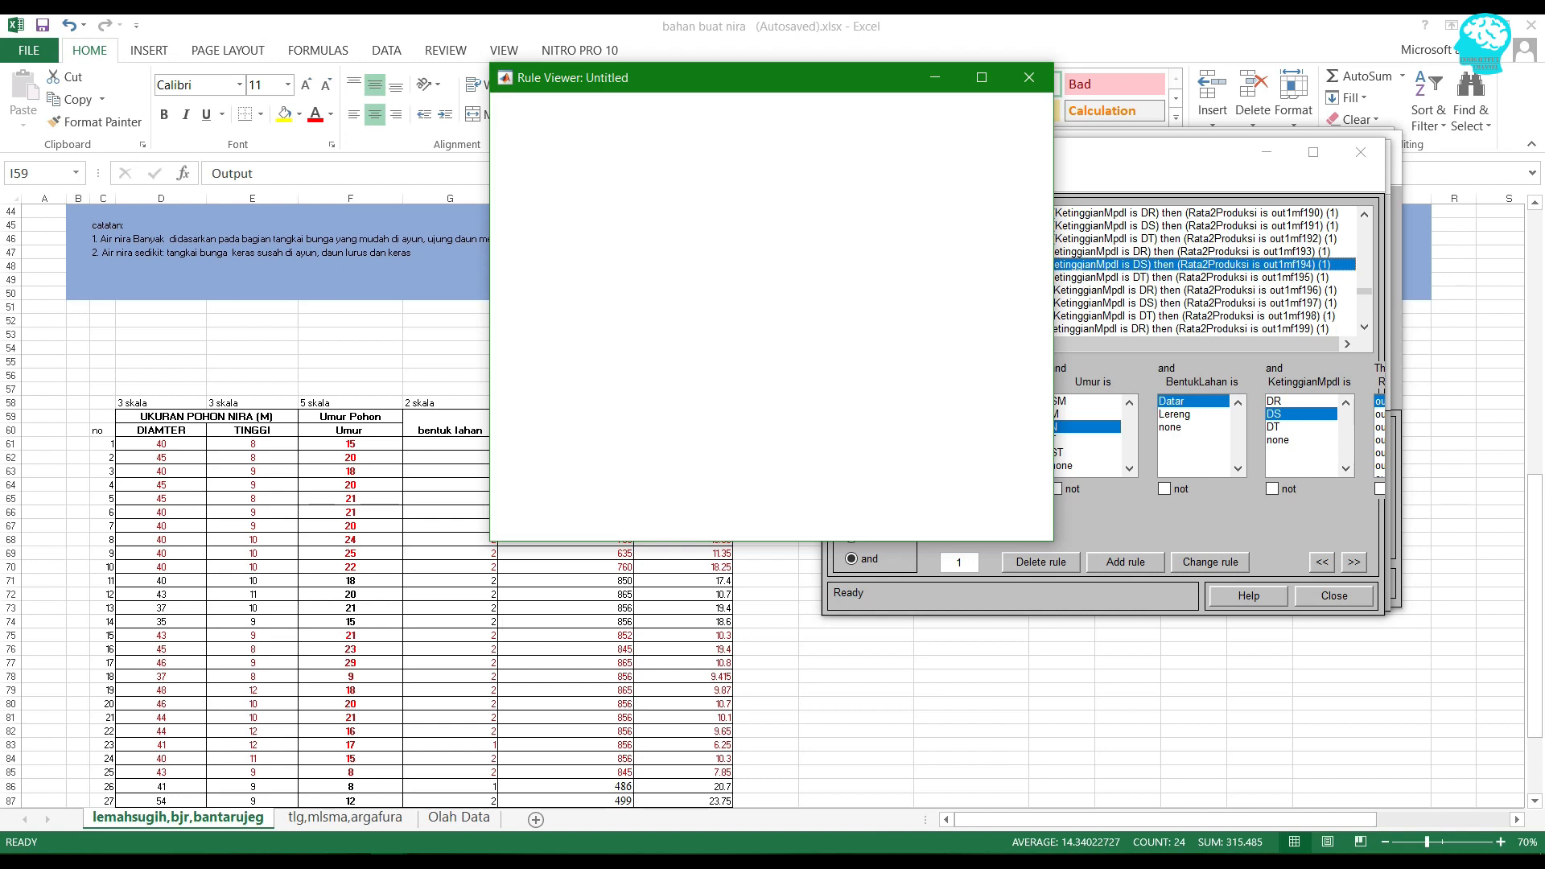
{"action": "left_click_drag", "start_coordinate": [759, 78], "coordinate": [1075, 151]}
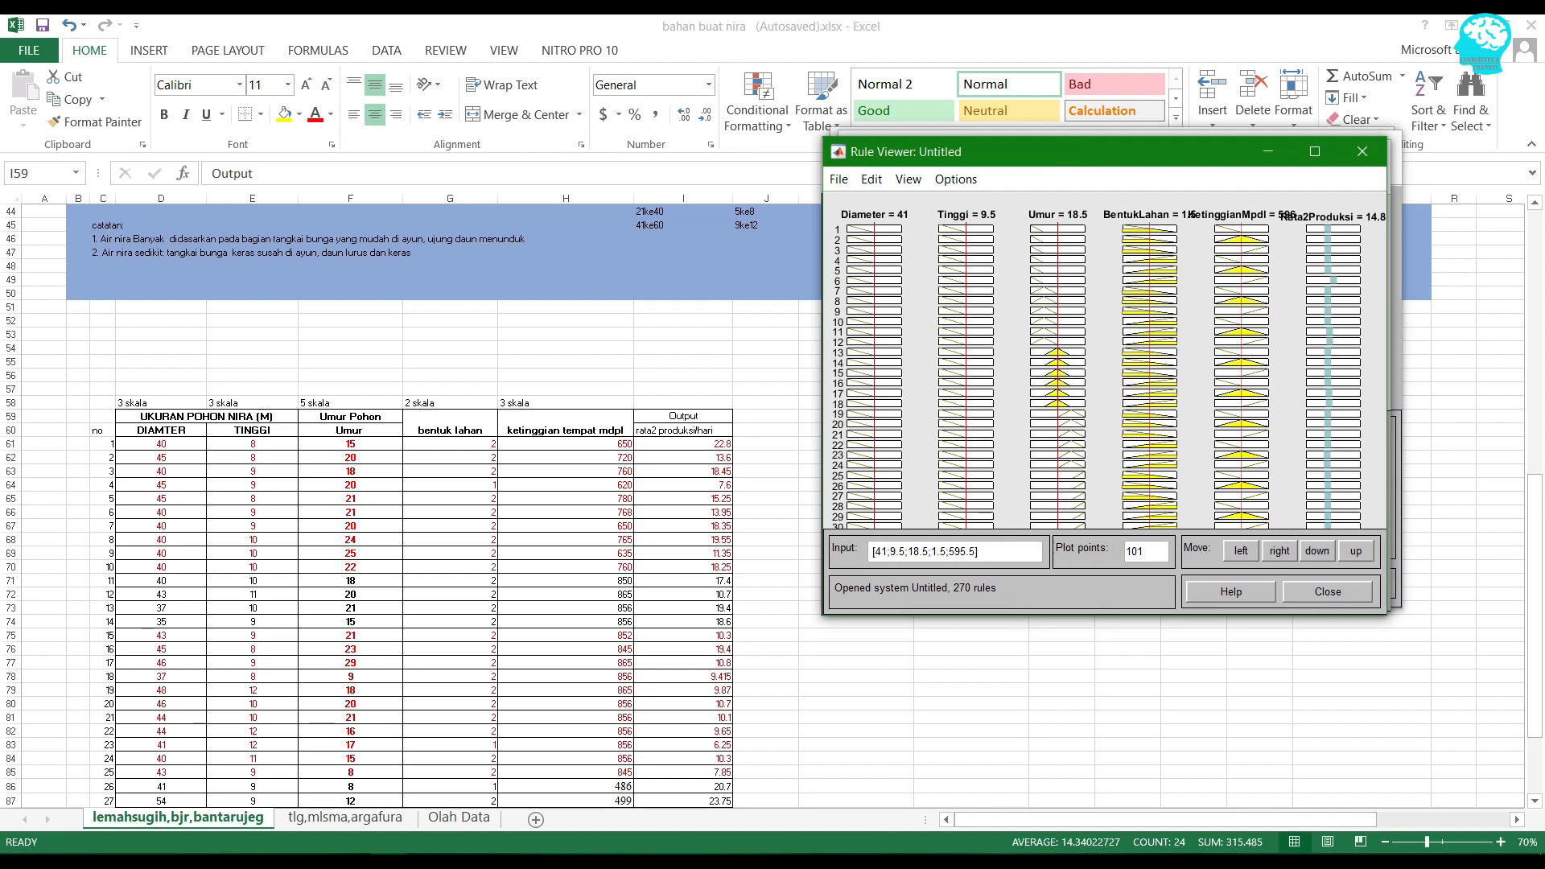
- Review the Rule Viewer's input vector value by value, from Diameter through to KetinggianMpdl
{"action": "left_click_drag", "start_coordinate": [874, 551], "coordinate": [889, 552]}
{"action": "left_click", "coordinate": [891, 552]}
{"action": "left_click_drag", "start_coordinate": [890, 551], "coordinate": [875, 552]}
{"action": "left_click_drag", "start_coordinate": [891, 552], "coordinate": [898, 551]}
{"action": "left_click_drag", "start_coordinate": [908, 551], "coordinate": [930, 551]}
{"action": "left_click_drag", "start_coordinate": [933, 551], "coordinate": [939, 552]}
{"action": "left_click_drag", "start_coordinate": [949, 551], "coordinate": [960, 551]}
{"action": "left_click", "coordinate": [967, 551]}
- Set the Diameter value in the Rule Viewer's input vector to 36 and evaluate the rules
{"action": "type", "text": "."}
{"action": "key", "text": "shift+Right"}
{"action": "key", "text": "shift+Right"}
{"action": "key", "text": "Right"}
{"action": "key", "text": "shift+Left"}
{"action": "key", "text": "shift+Left"}
{"action": "type", "text": "36"}
{"action": "key", "text": "Return"}
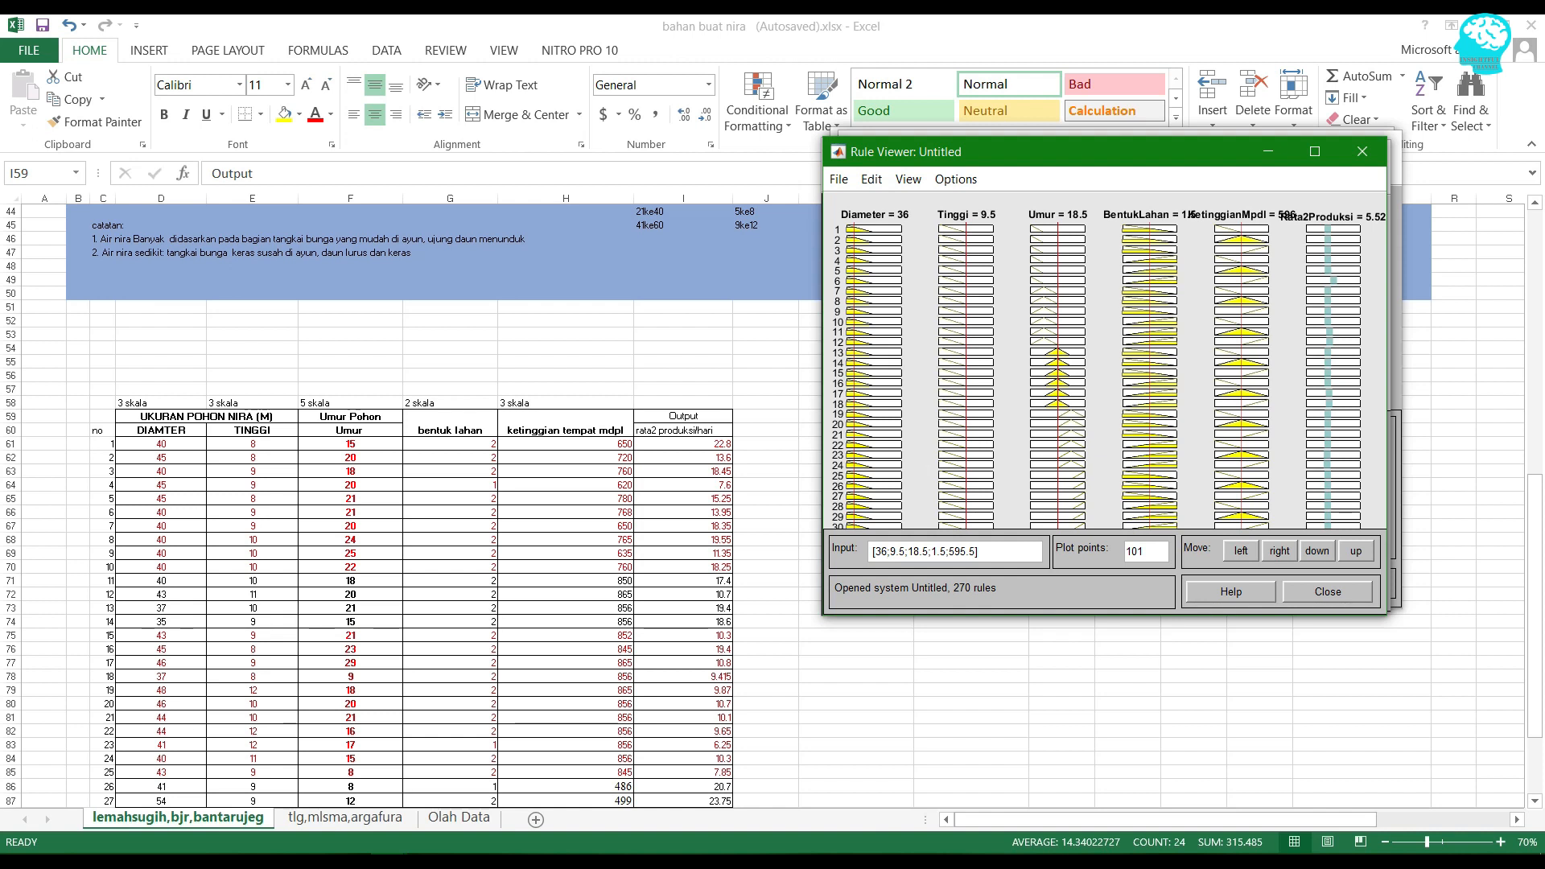
- Change Diameter to 40 and Tinggi to 8 in the input vector, matching data row 1 of the worksheet
{"action": "key", "text": "Left"}
{"action": "key", "text": "Left"}
{"action": "key", "text": "shift+Right"}
{"action": "key", "text": "shift+Right"}
{"action": "type", "text": "40"}
{"action": "key", "text": "Right"}
{"action": "key", "text": "shift+Right"}
{"action": "key", "text": "shift+Right"}
{"action": "key", "text": "shift+Right"}
{"action": "type", "text": "8"}
- Set Umur to 15, BentukLahan to 2 and KetinggianMpdl to 650 in the input vector and evaluate the rules
{"action": "left_click_drag", "start_coordinate": [899, 552], "coordinate": [919, 552]}
{"action": "type", "text": "15"}
{"action": "left_click_drag", "start_coordinate": [914, 552], "coordinate": [950, 551]}
{"action": "type", "text": "2"}
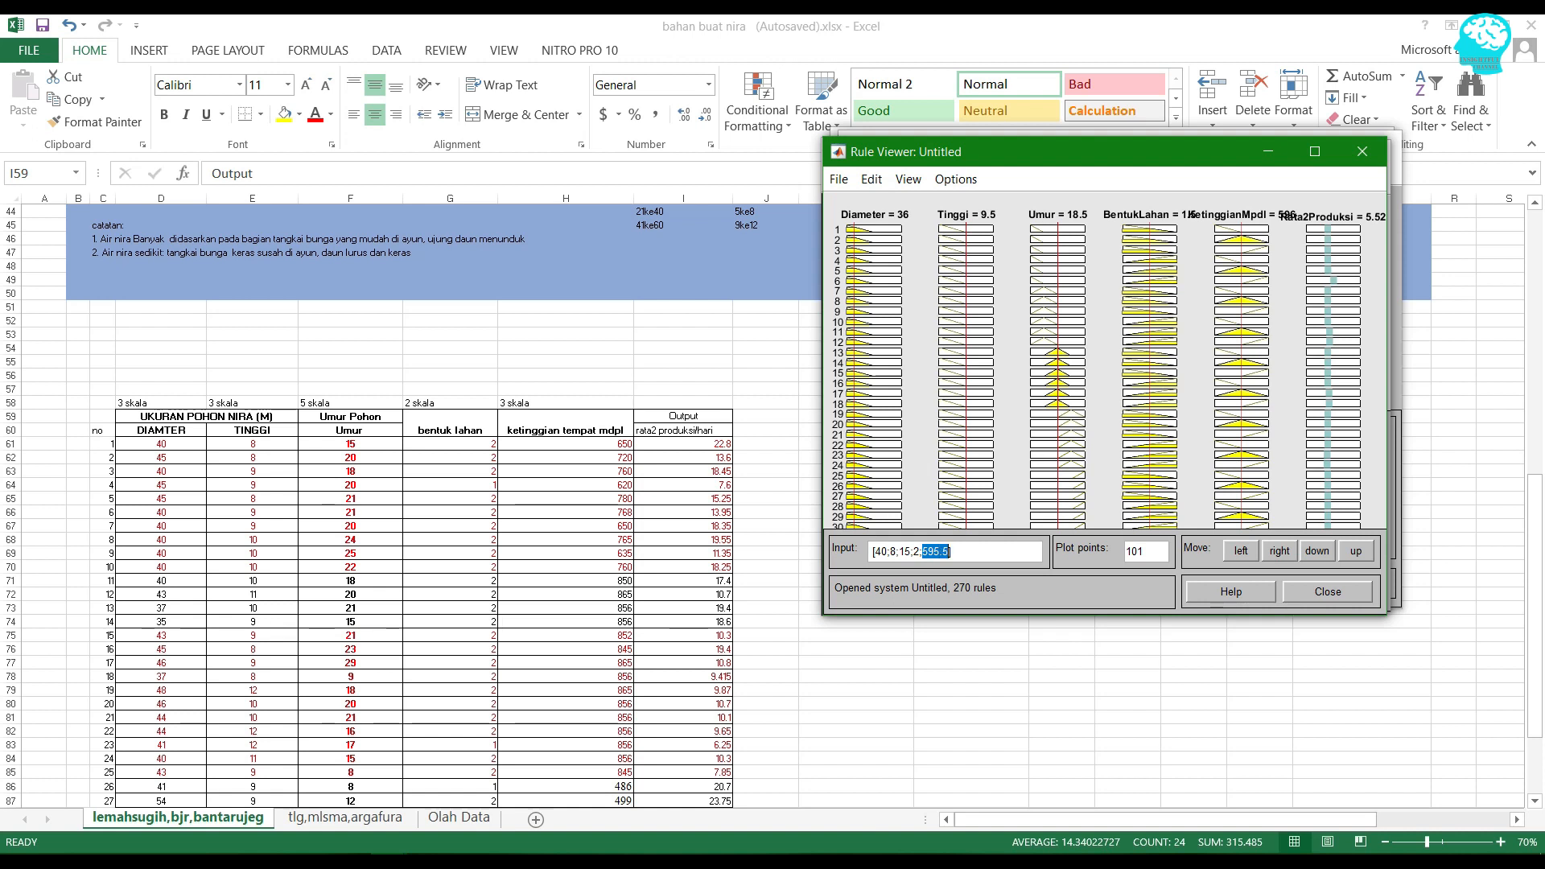
{"action": "type", "text": "650"}
{"action": "key", "text": "Return"}
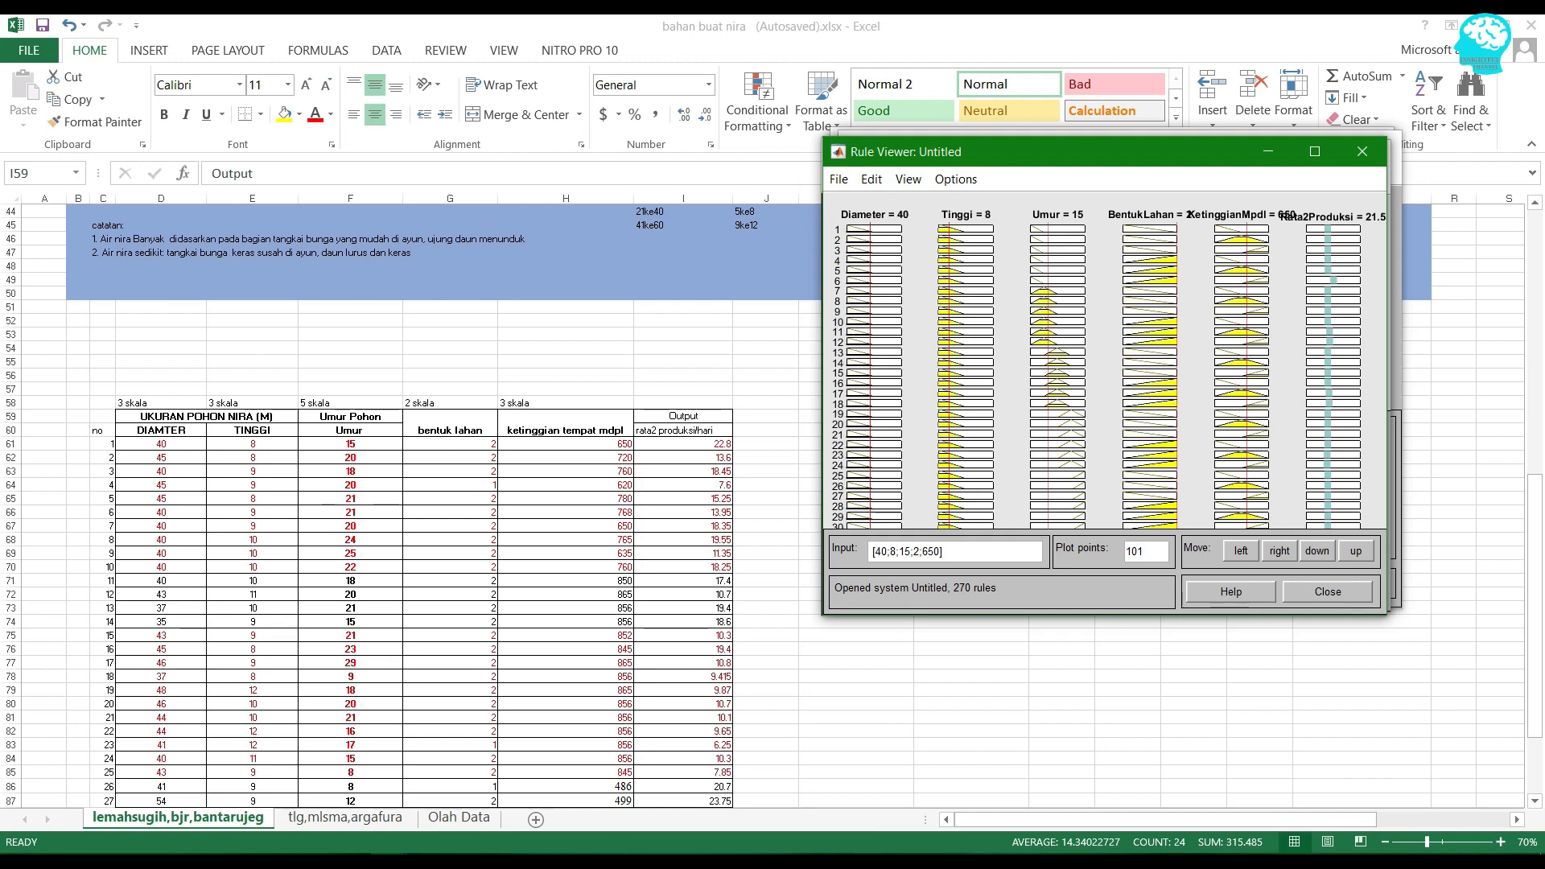
- Compare the Rule Viewer's predicted Rata2Produksi with the actual output of data row 1 in worksheet cell I61
{"action": "key", "text": "alt+Tab"}
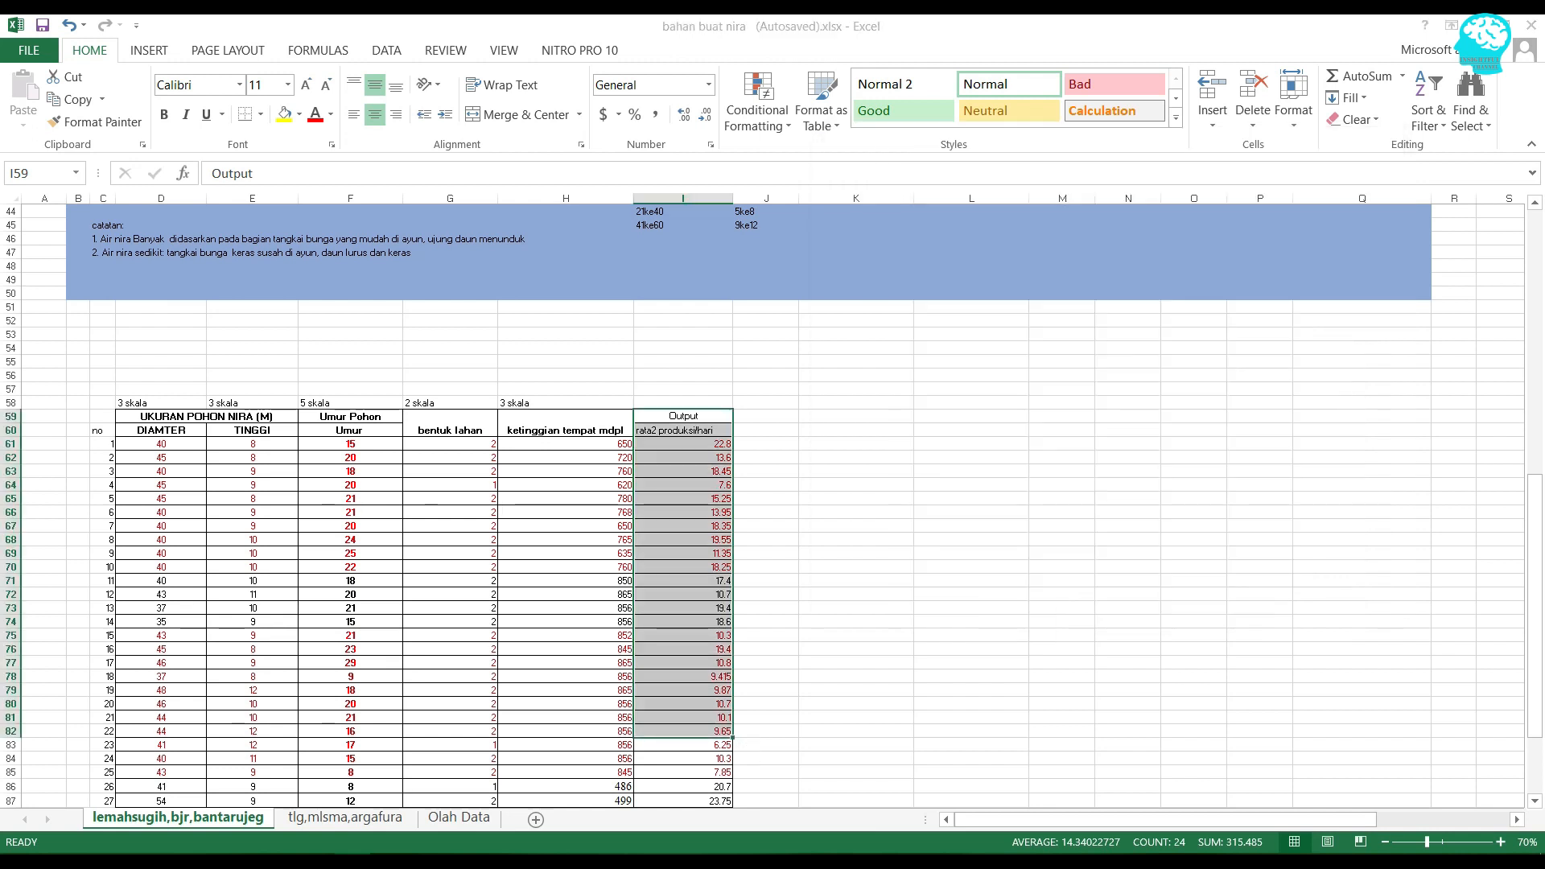
{"action": "key", "text": "alt+Tab"}
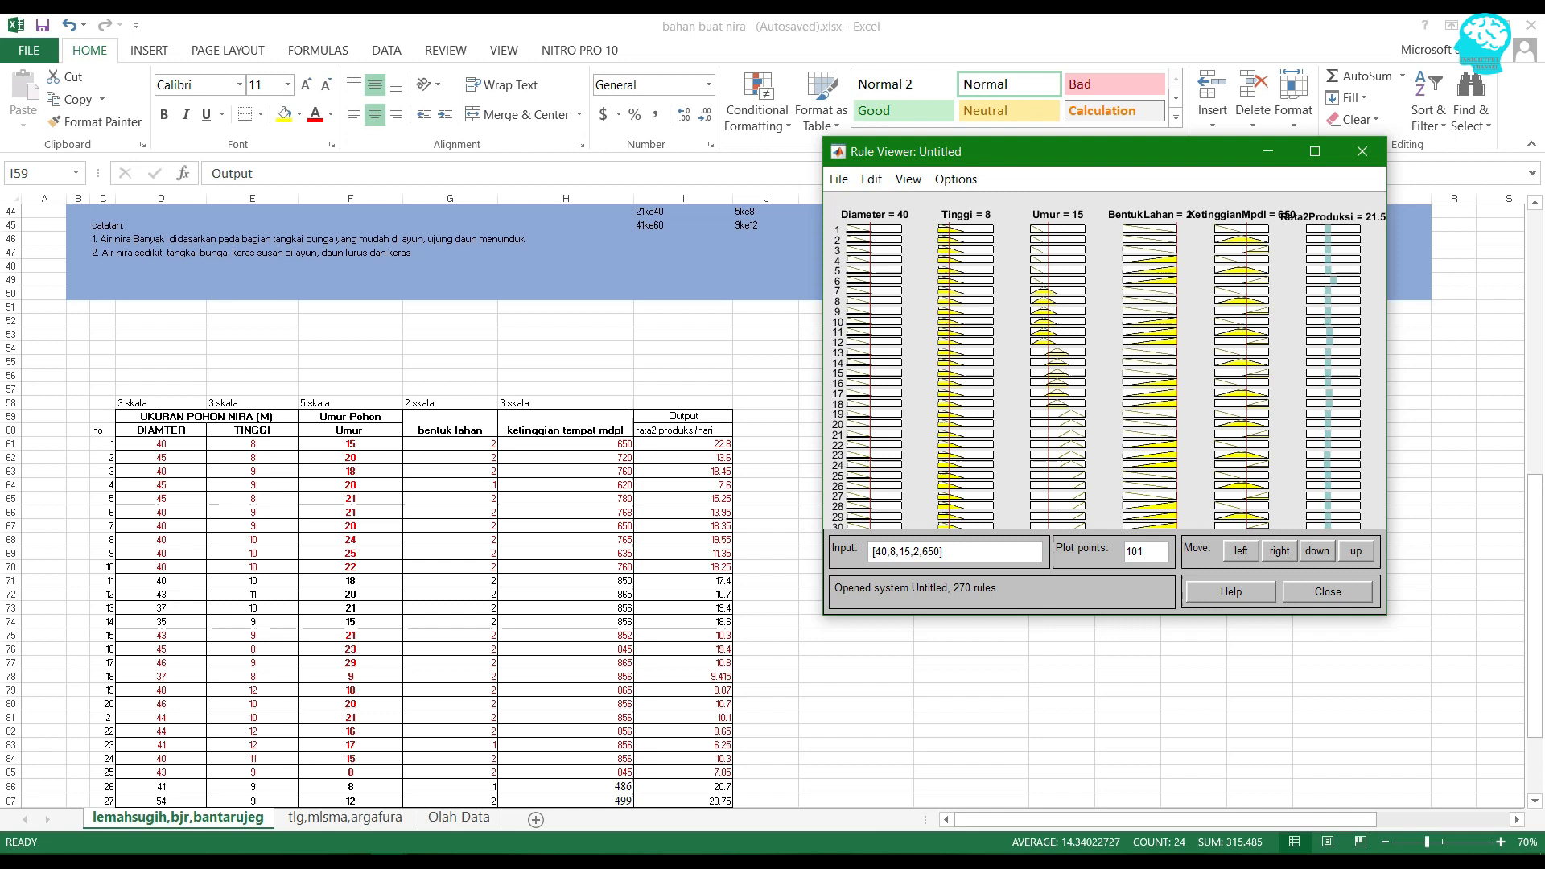
{"action": "left_click_drag", "start_coordinate": [1387, 411], "coordinate": [1420, 411]}
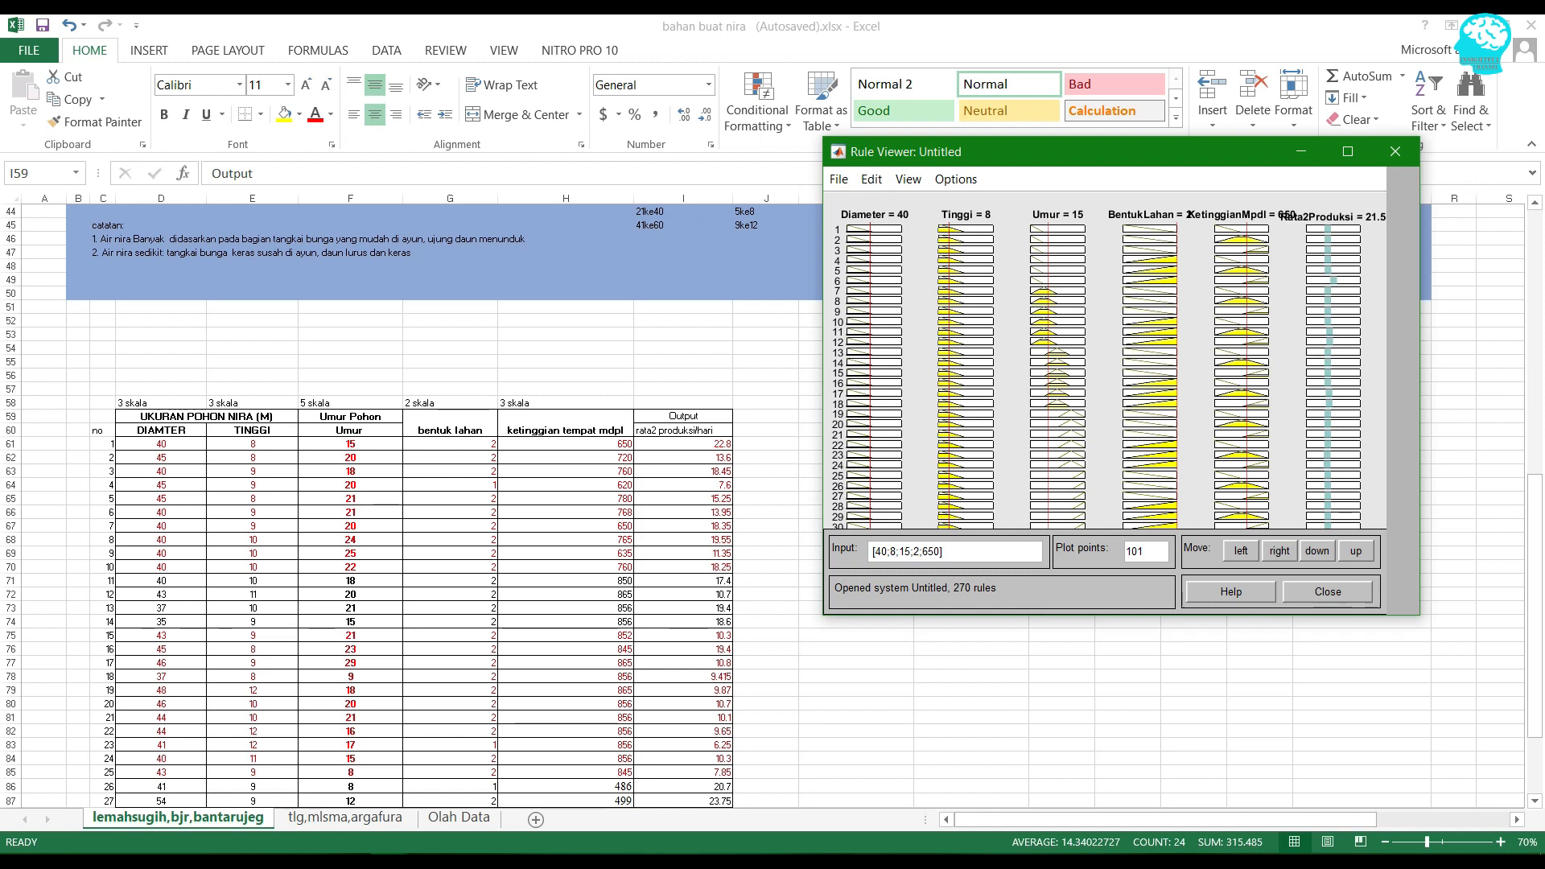
{"action": "left_click_drag", "start_coordinate": [1420, 322], "coordinate": [1393, 322]}
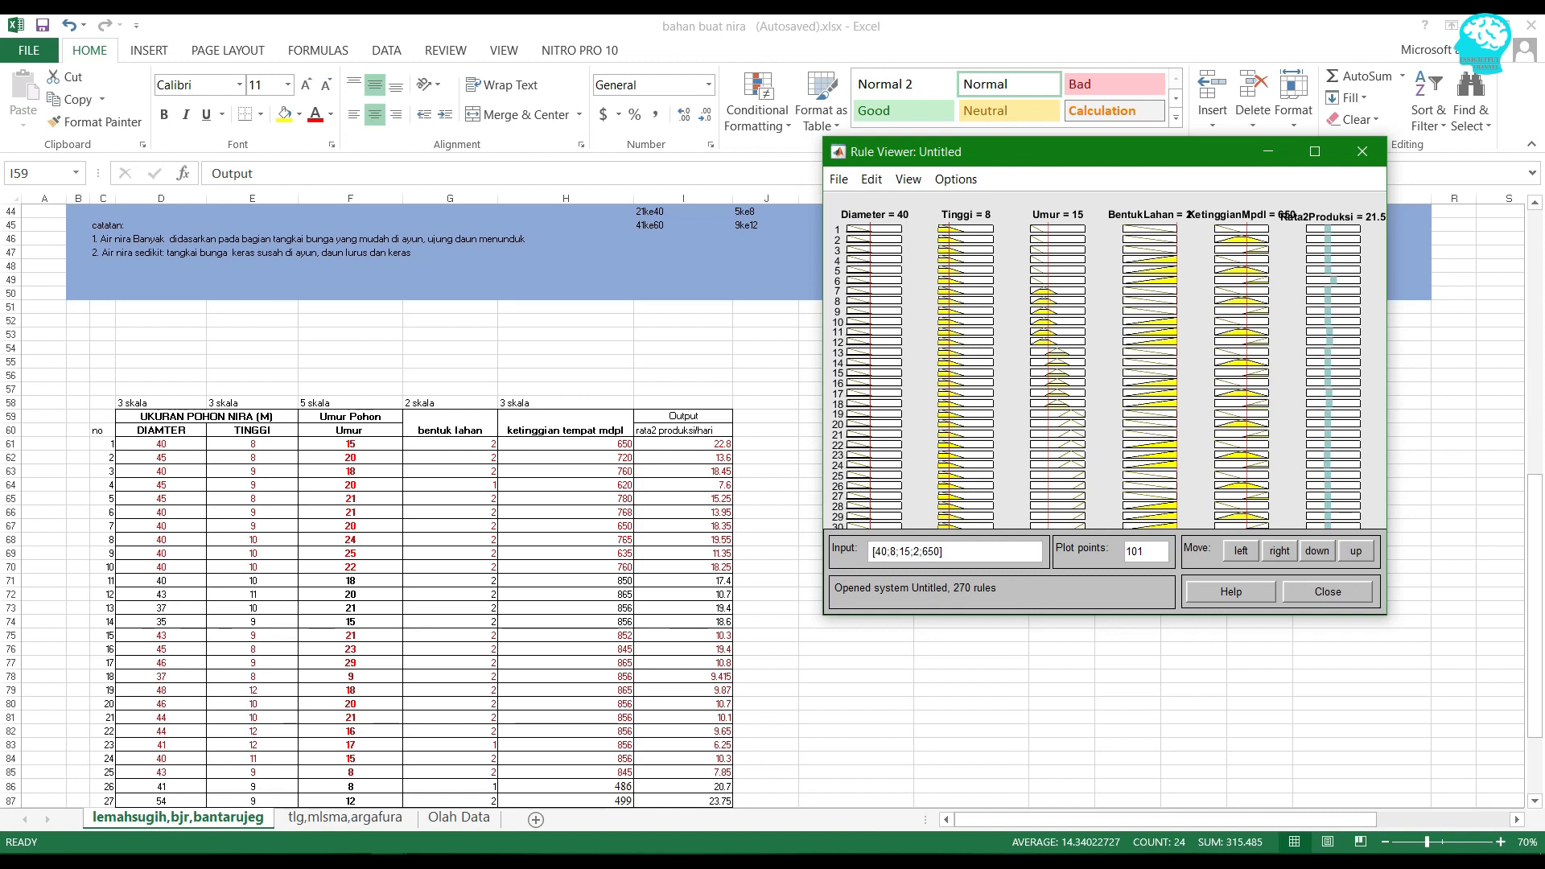
{"action": "key", "text": "alt+Tab"}
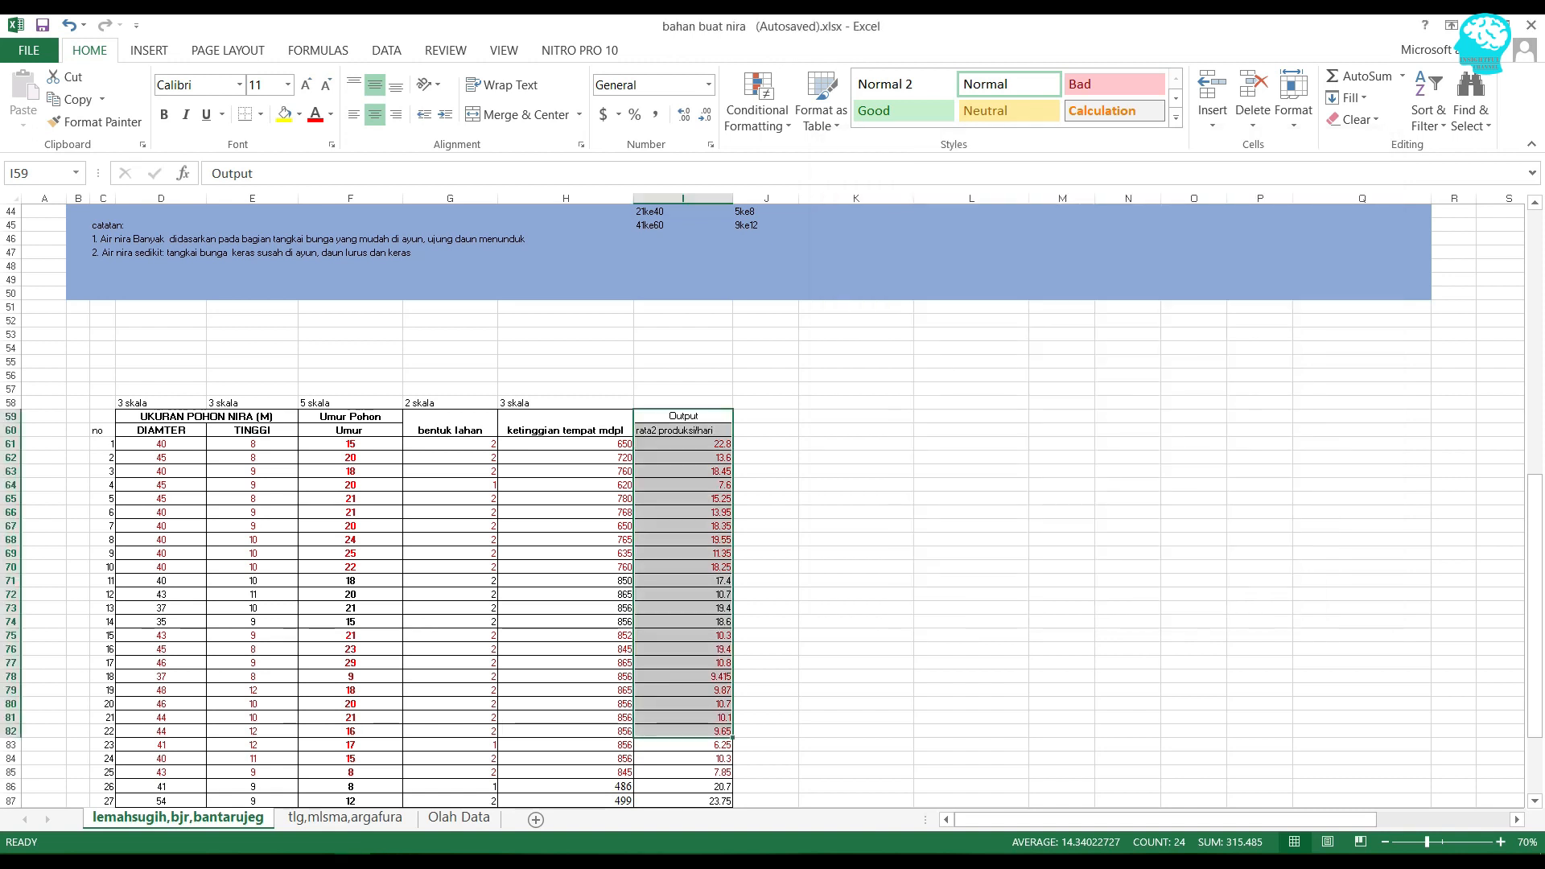
{"action": "left_click", "coordinate": [683, 445]}
{"action": "key", "text": "alt+Tab"}
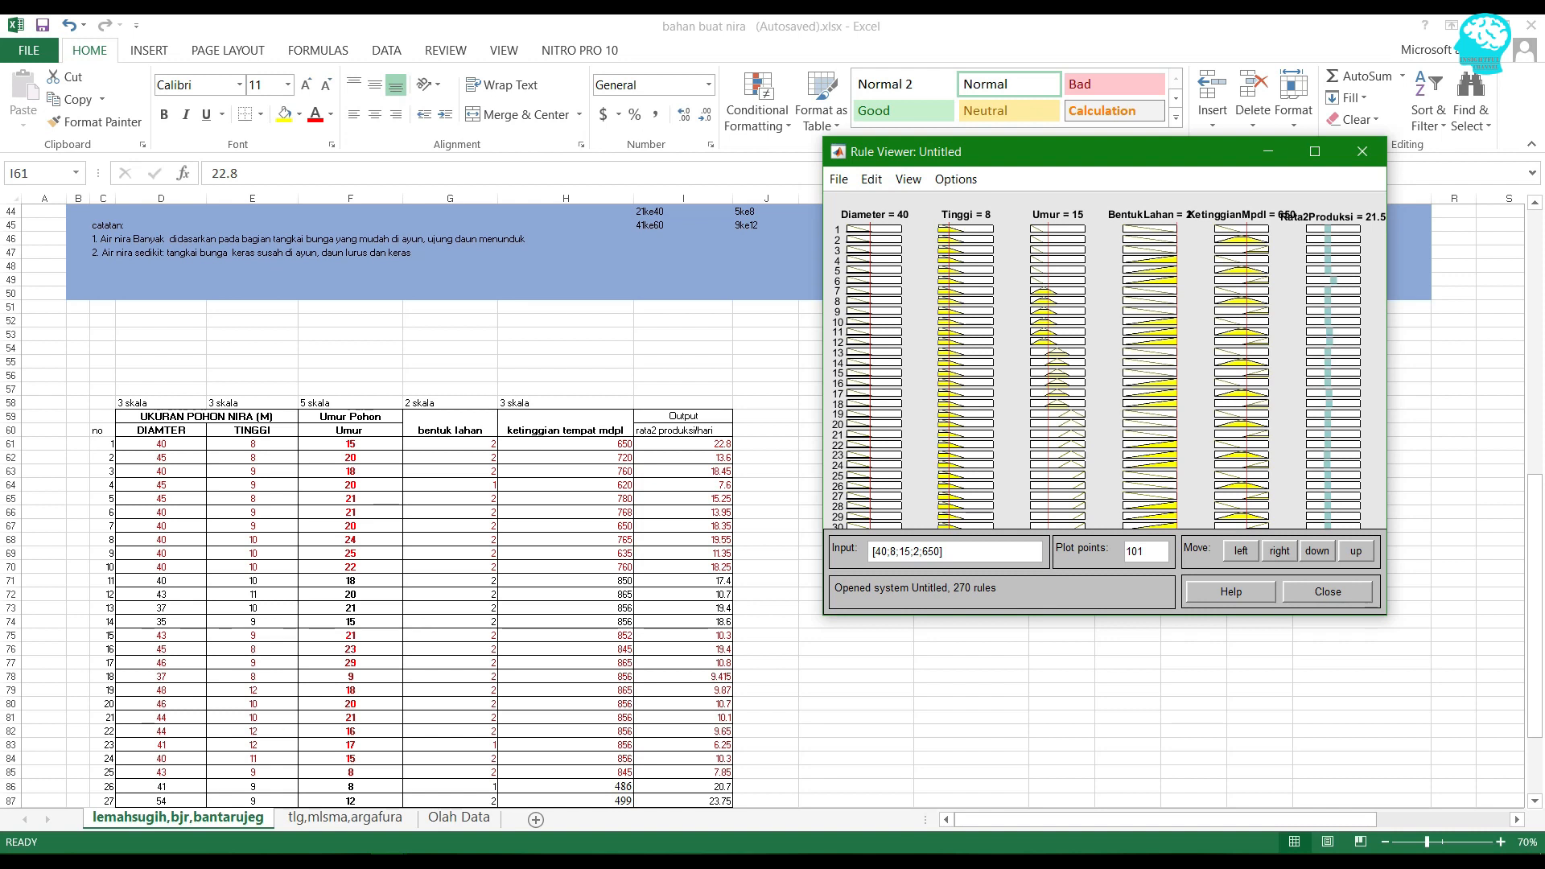
- Open the Surface Viewer, place it over the Rule Viewer and examine the Diameter–Tinggi surface from different angles
{"action": "left_click", "coordinate": [907, 179]}
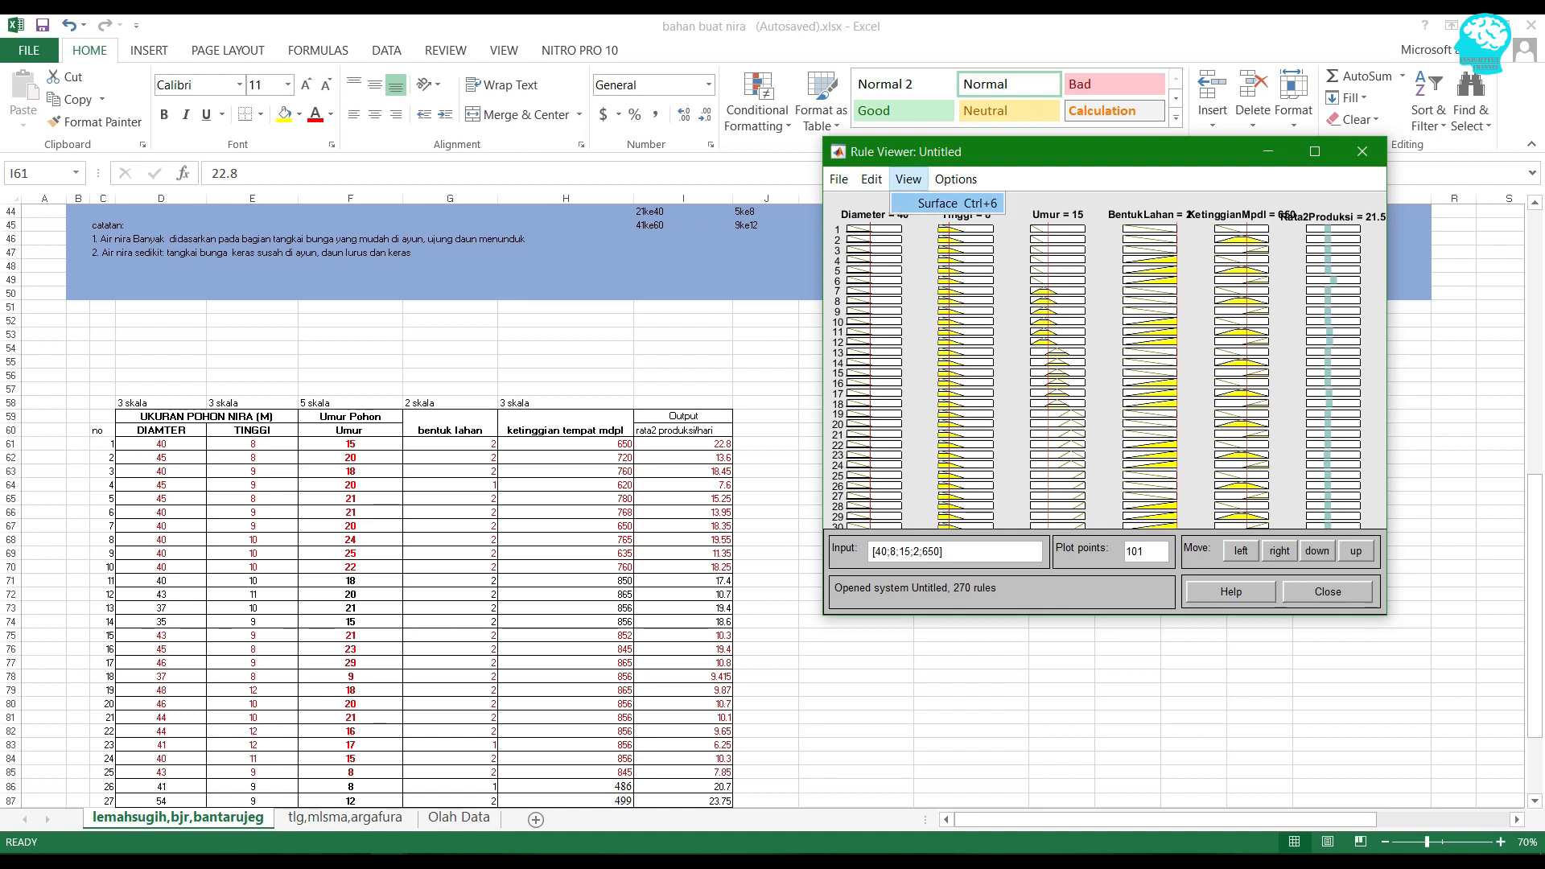
{"action": "left_click", "coordinate": [948, 204]}
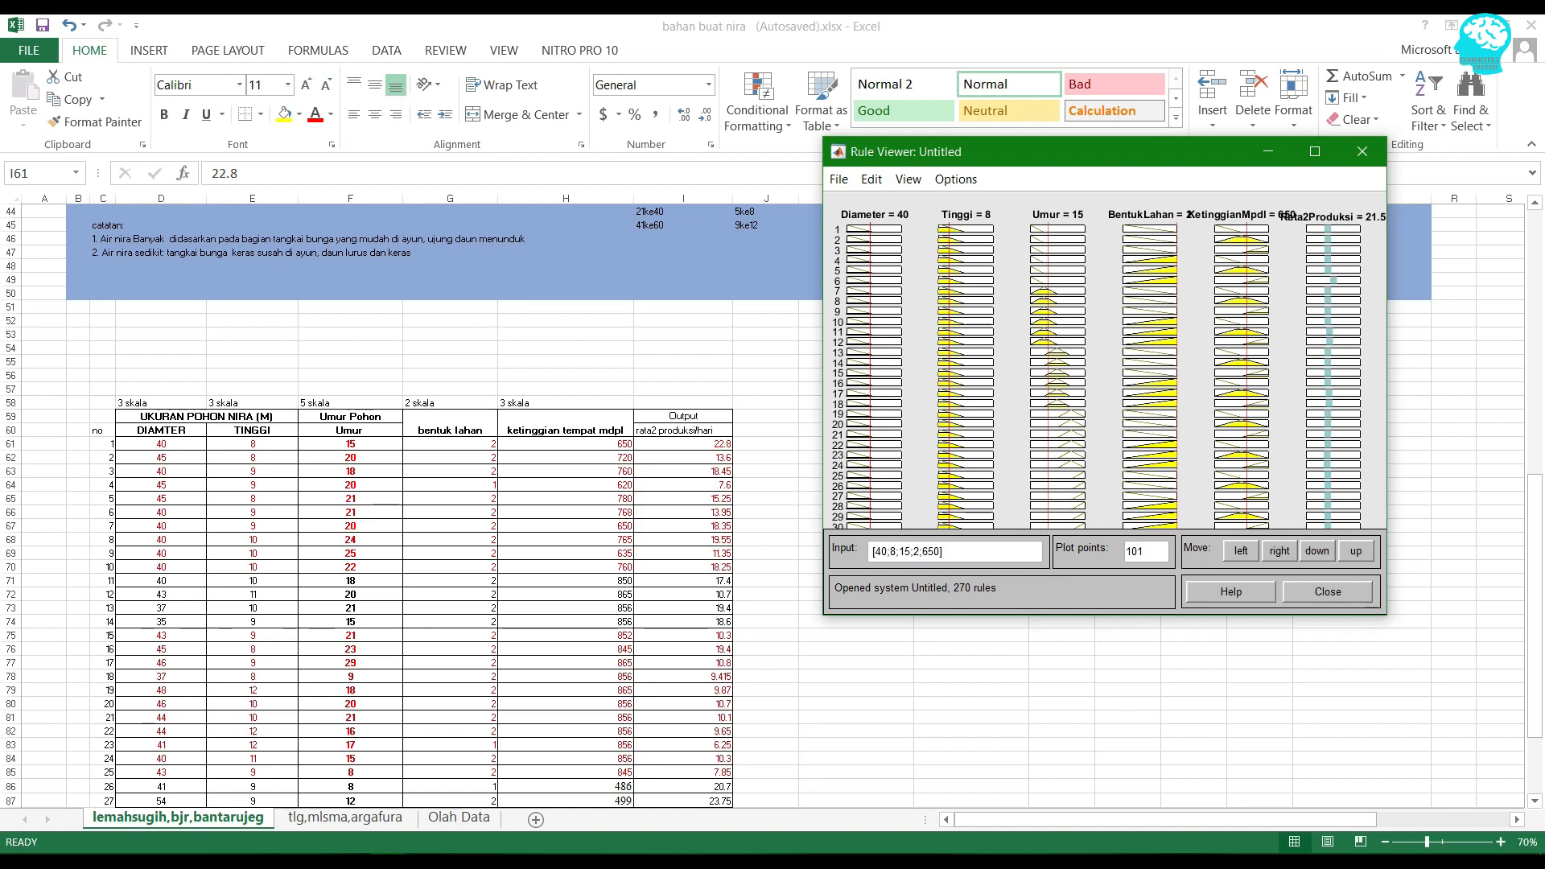
{"action": "key", "text": "ctrl+6"}
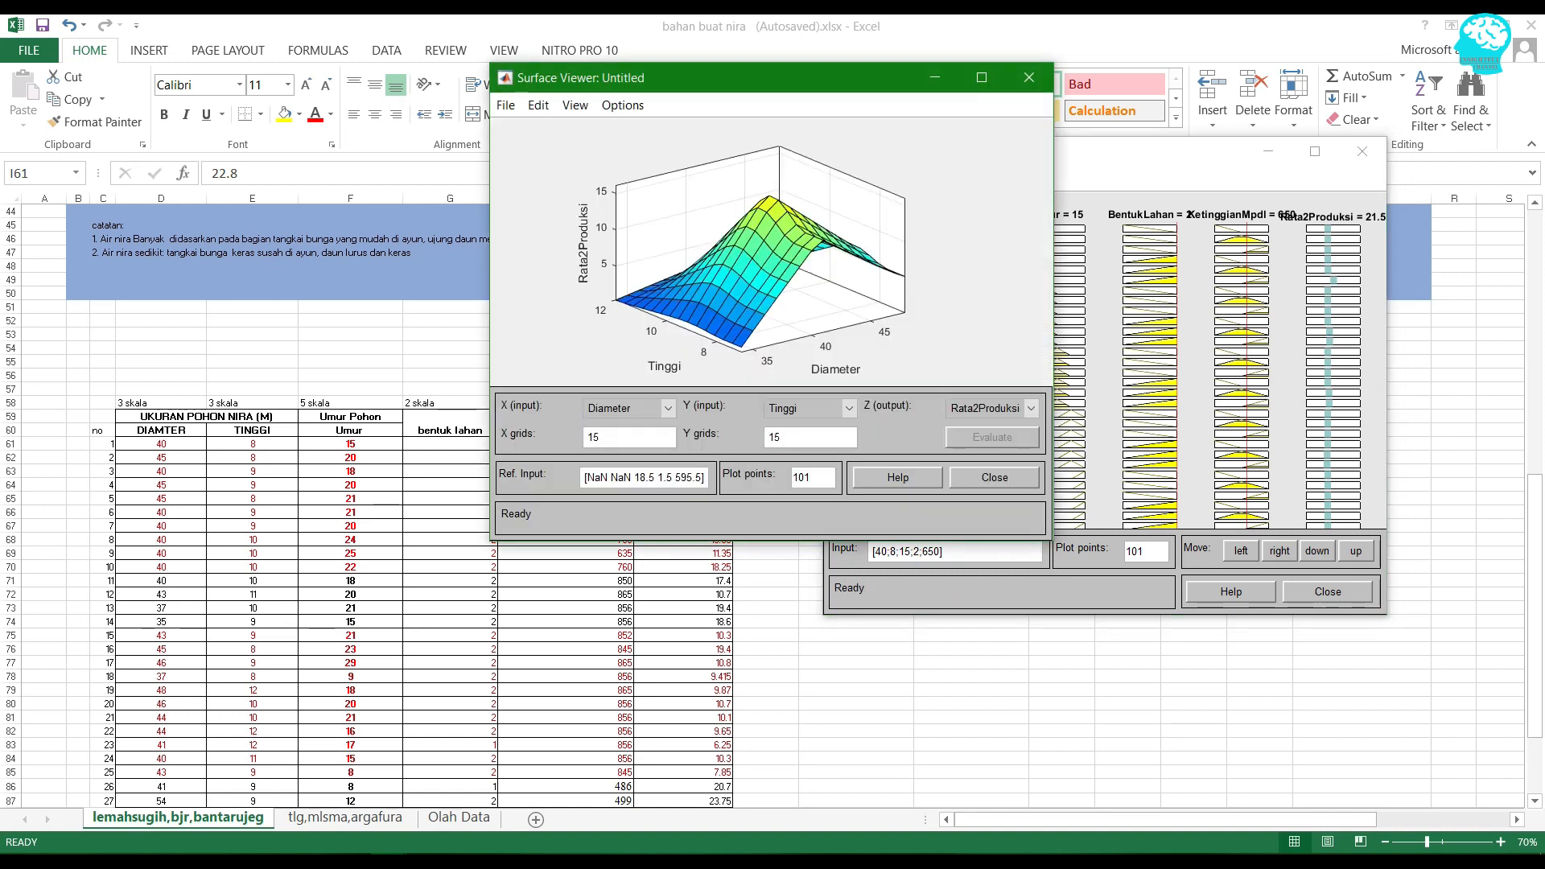
{"action": "left_click_drag", "start_coordinate": [700, 77], "coordinate": [1021, 124]}
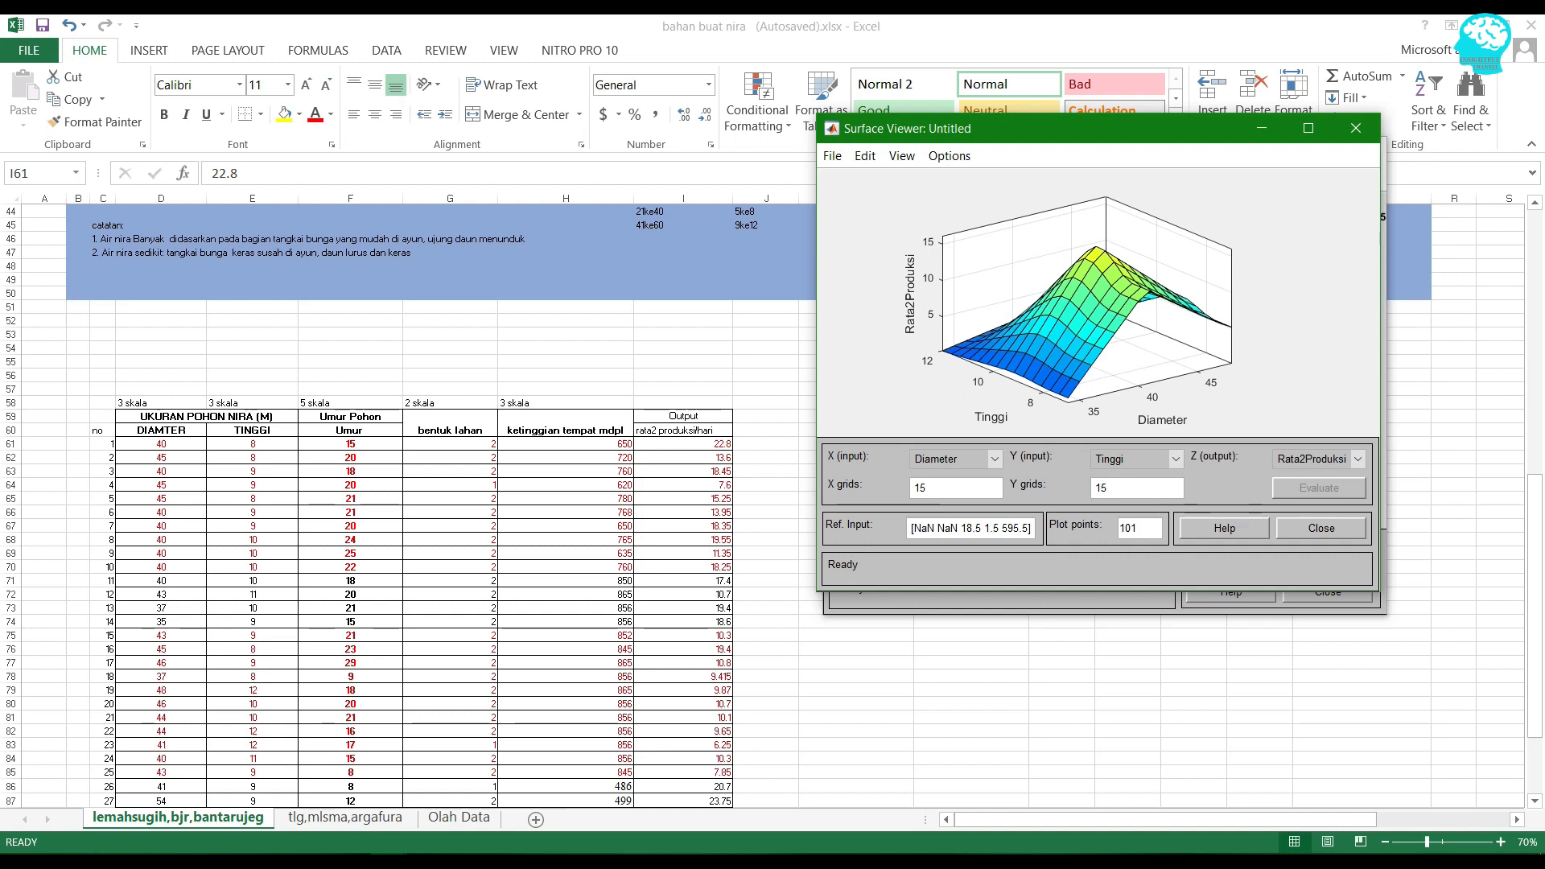
{"action": "left_click_drag", "start_coordinate": [1127, 322], "coordinate": [1237, 316]}
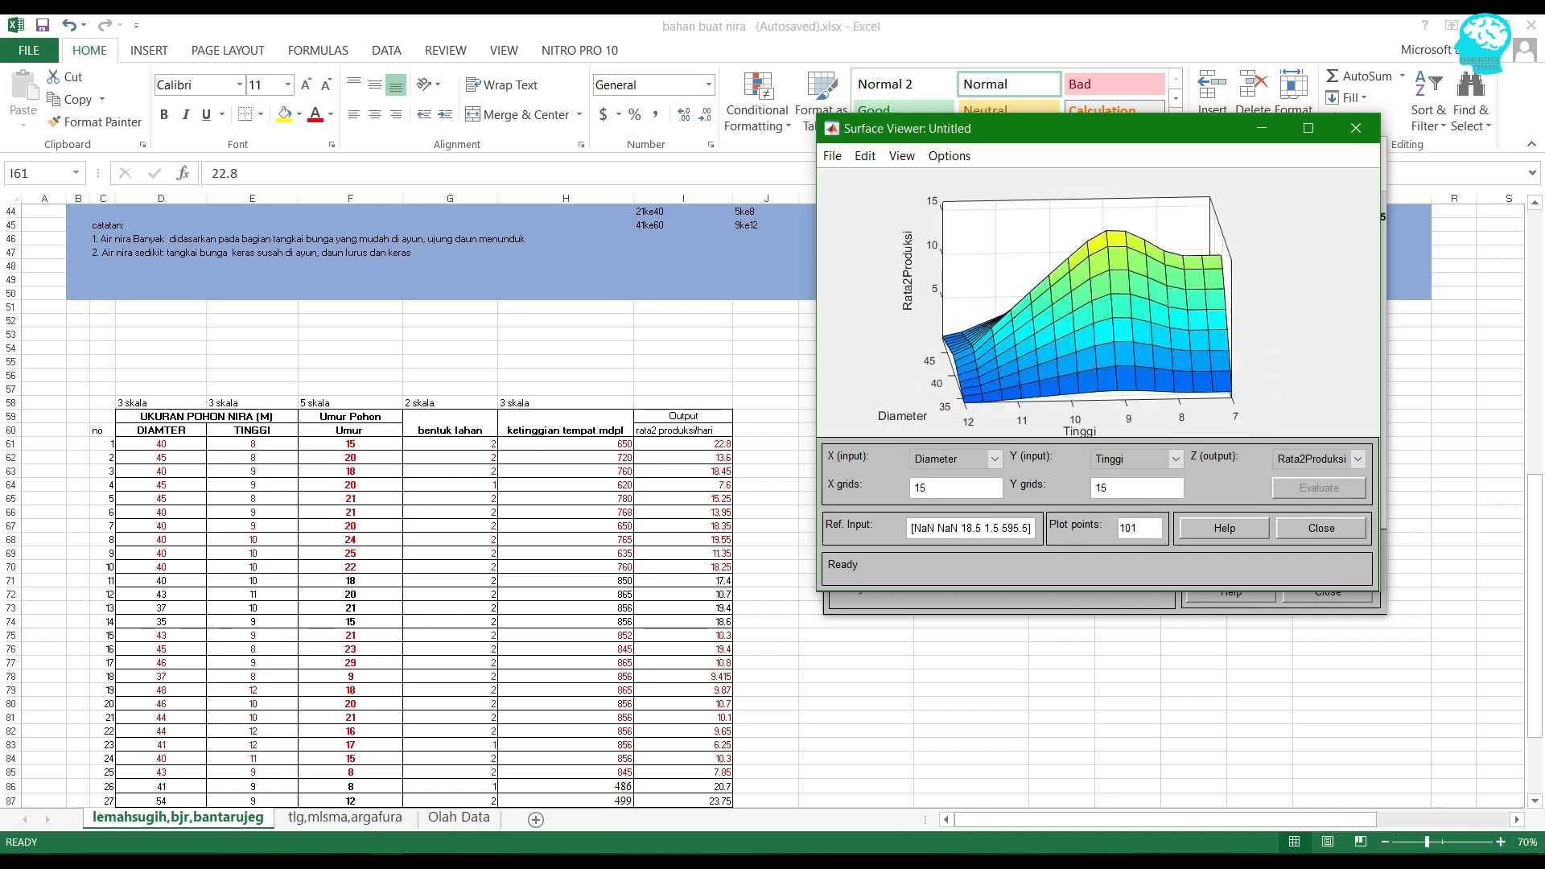
{"action": "left_click_drag", "start_coordinate": [1227, 317], "coordinate": [1151, 331]}
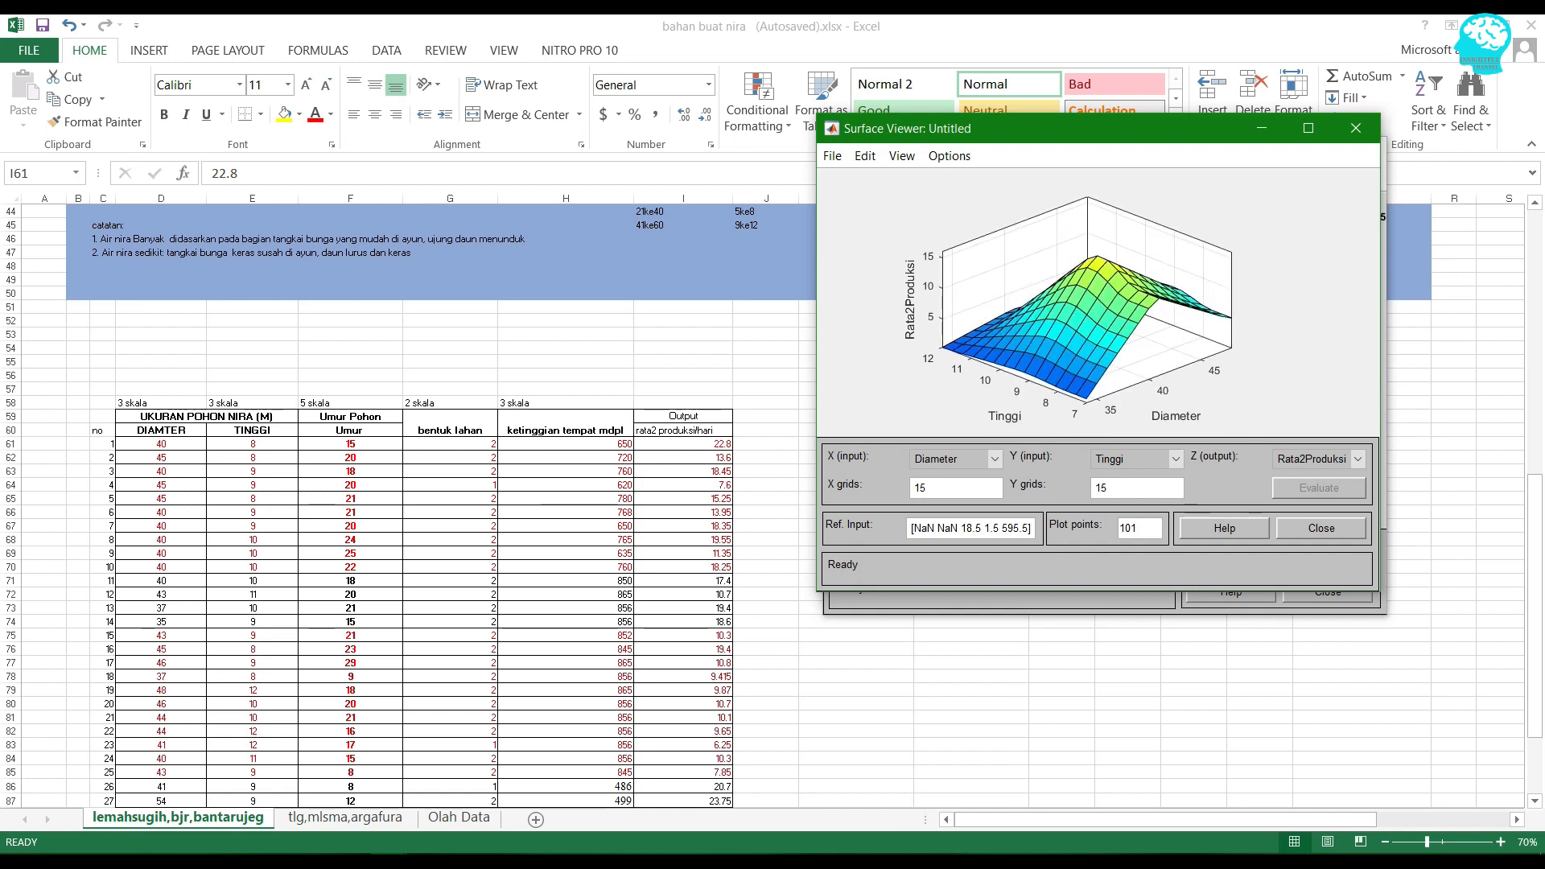
- Set the surface plot's X input to Umur and rotate the surface so the Umur axis faces the front
{"action": "left_click", "coordinate": [995, 459]}
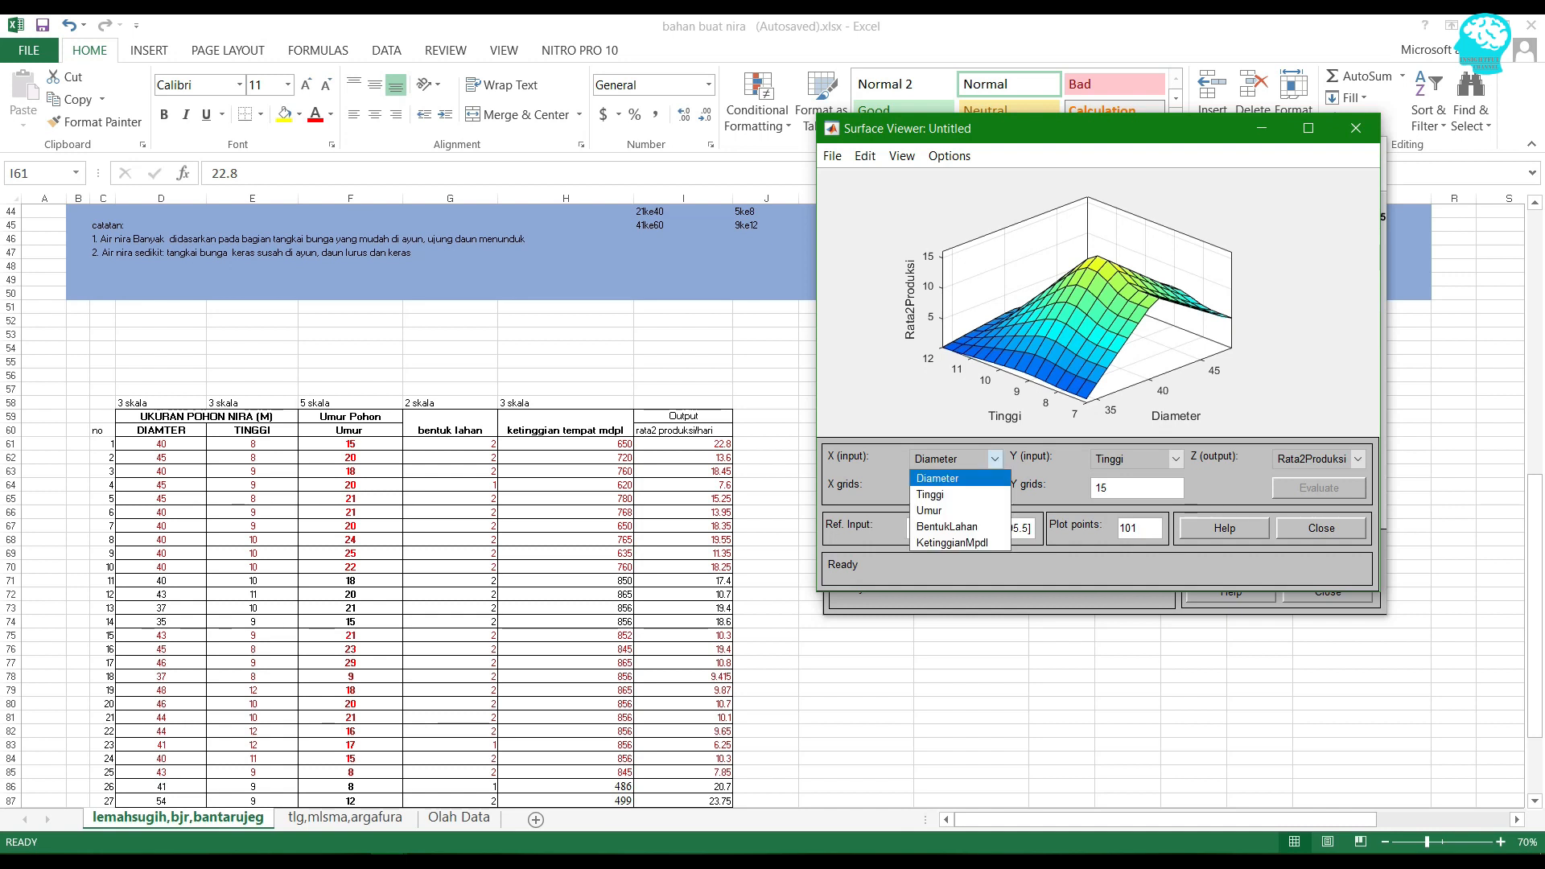
{"action": "left_click", "coordinate": [930, 510]}
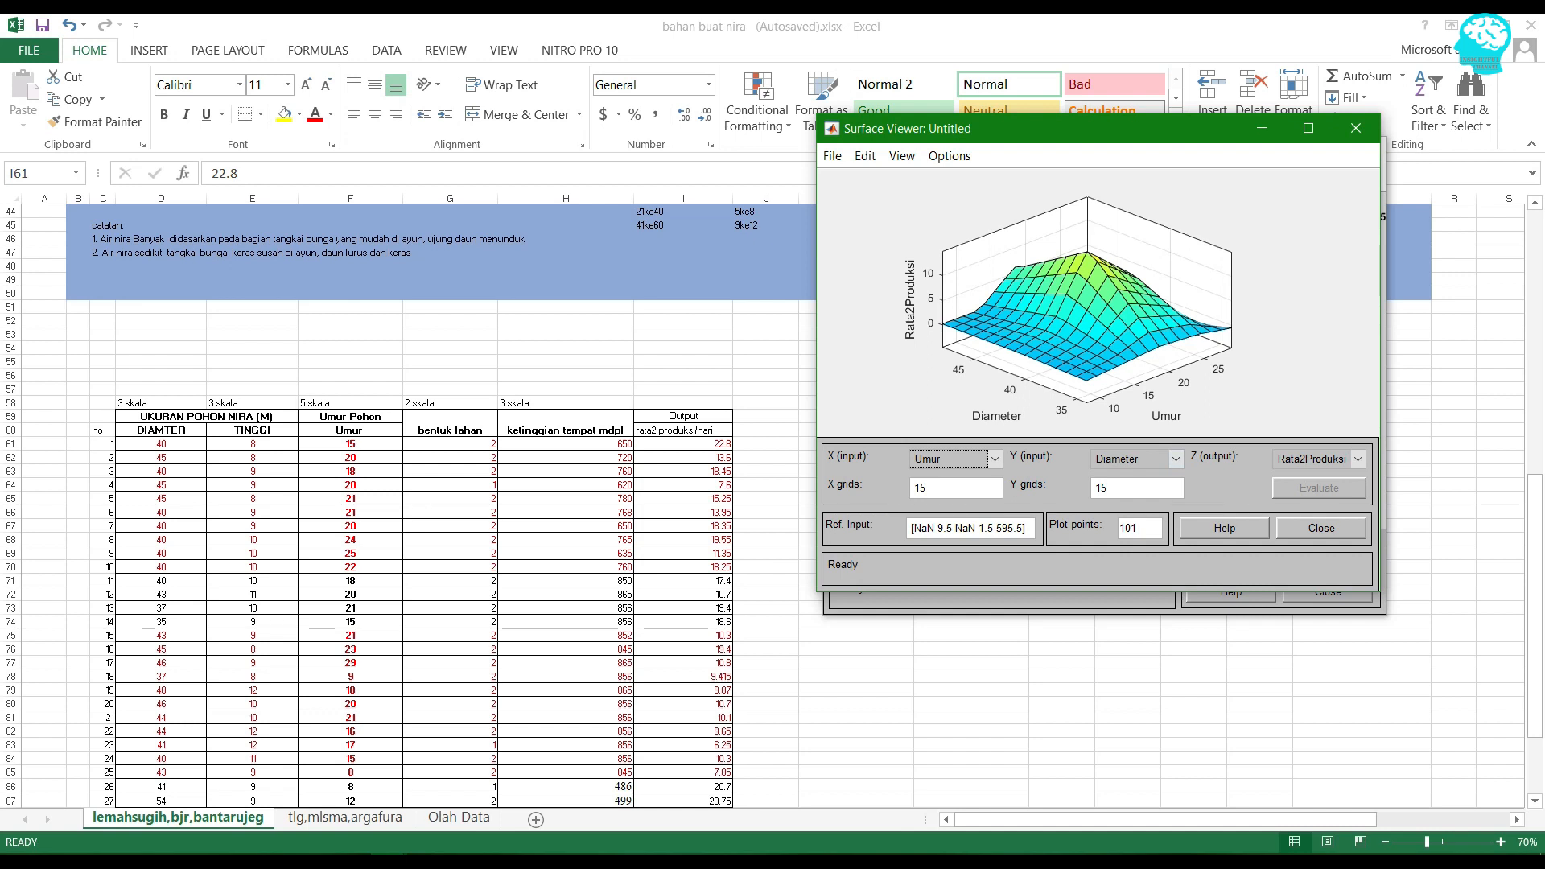
{"action": "mouse_move", "coordinate": [1087, 322]}
{"action": "left_mouse_down"}
{"action": "mouse_move", "coordinate": [1135, 324]}
{"action": "mouse_move", "coordinate": [1026, 331]}
{"action": "mouse_move", "coordinate": [1064, 339]}
{"action": "left_mouse_up"}
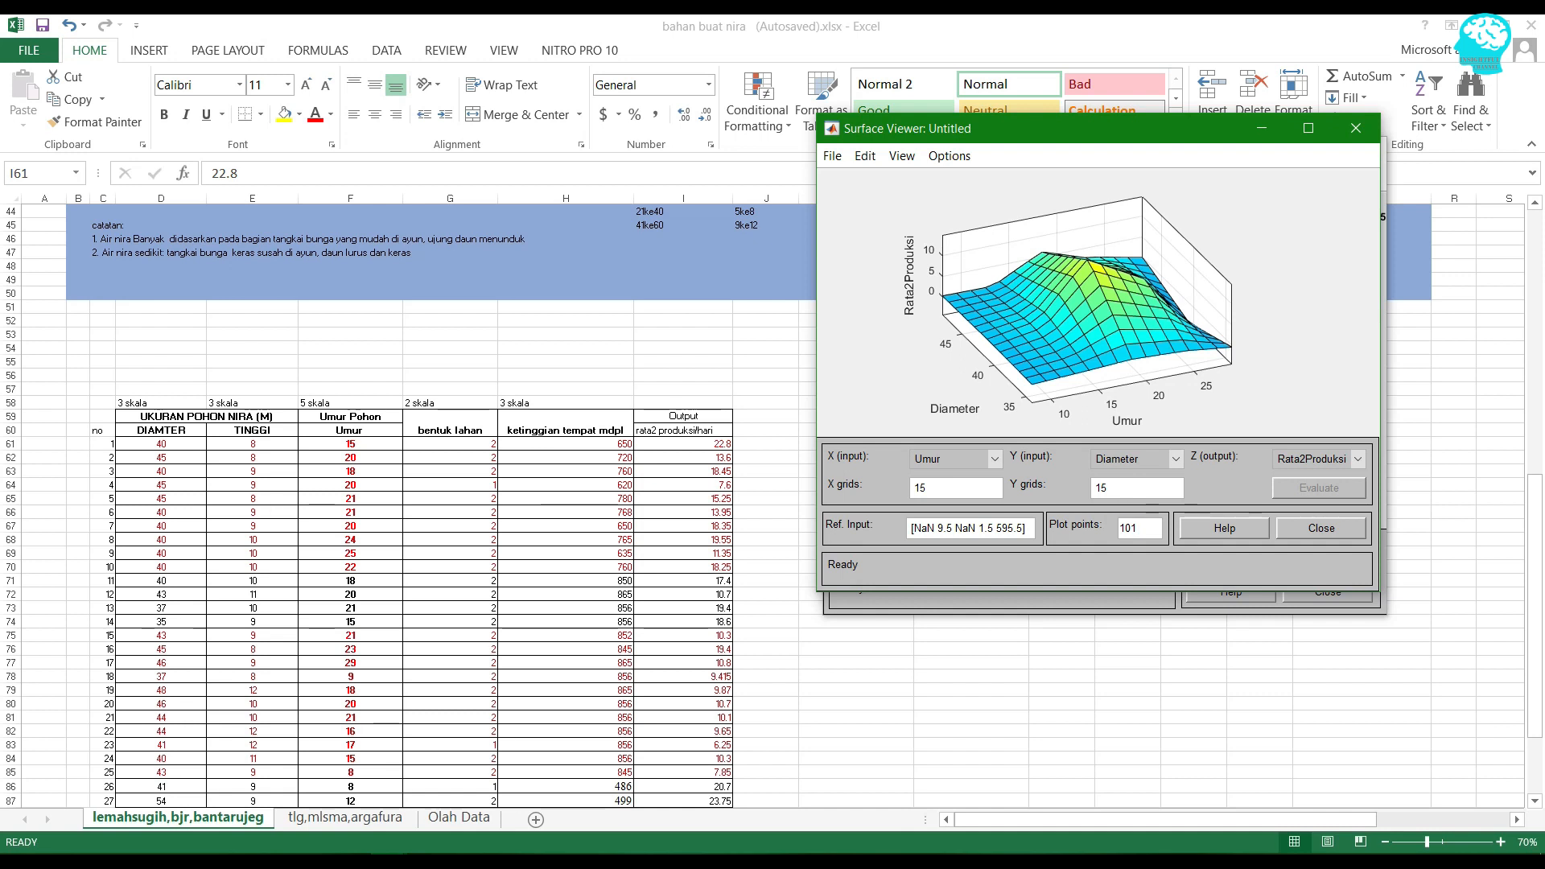
{"action": "left_click_drag", "start_coordinate": [1087, 322], "coordinate": [1050, 317]}
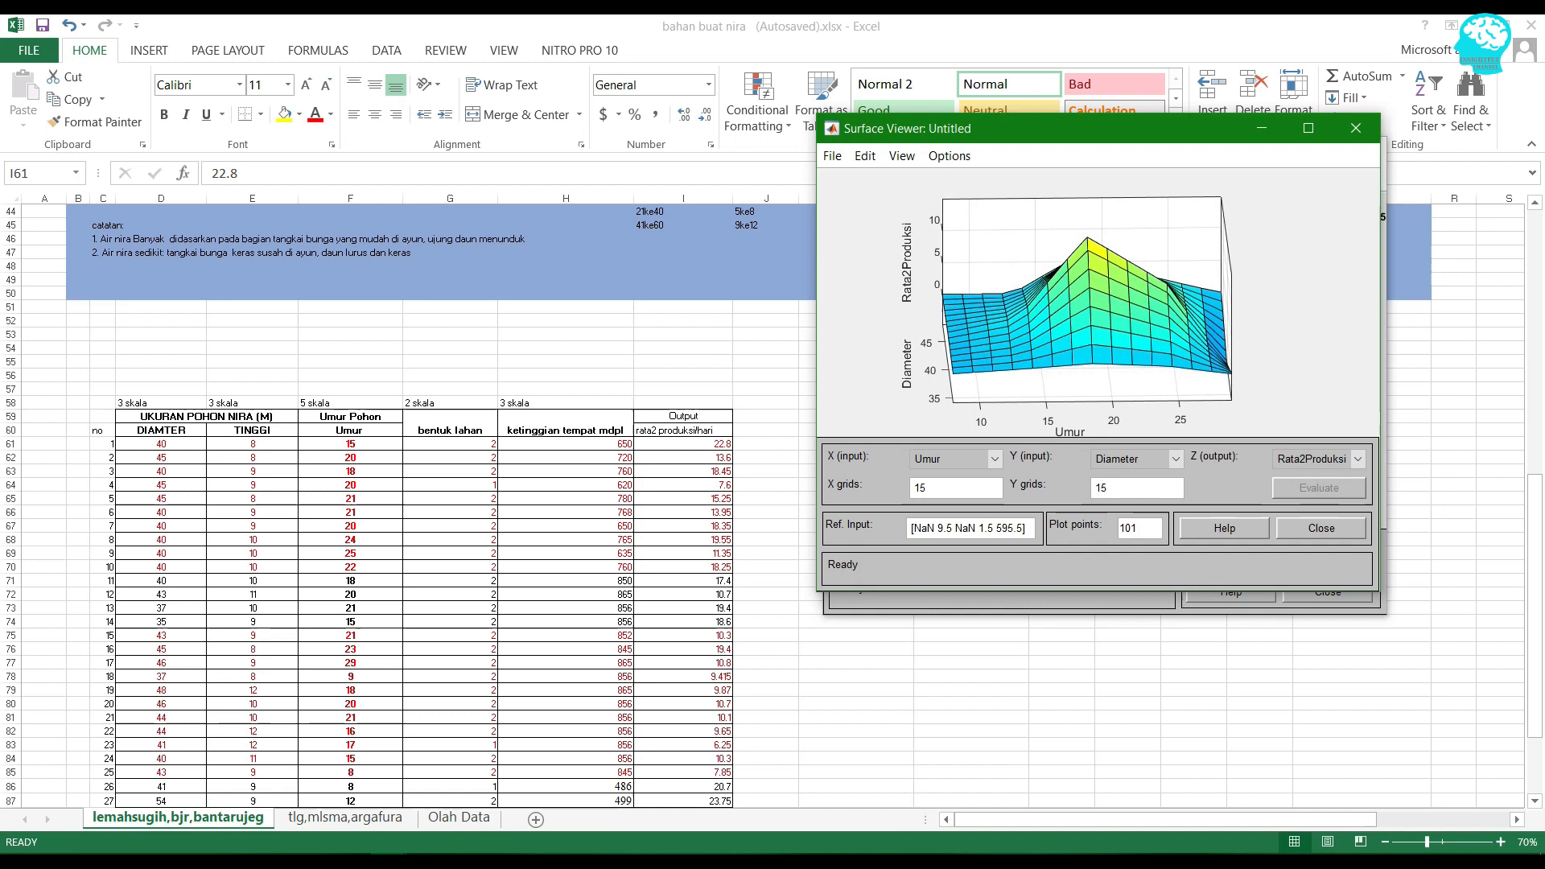
{"action": "mouse_move", "coordinate": [1151, 126]}
{"action": "left_mouse_down"}
{"action": "mouse_move", "coordinate": [1062, 204]}
{"action": "mouse_move", "coordinate": [1171, 176]}
{"action": "mouse_move", "coordinate": [1162, 152]}
{"action": "left_mouse_up"}
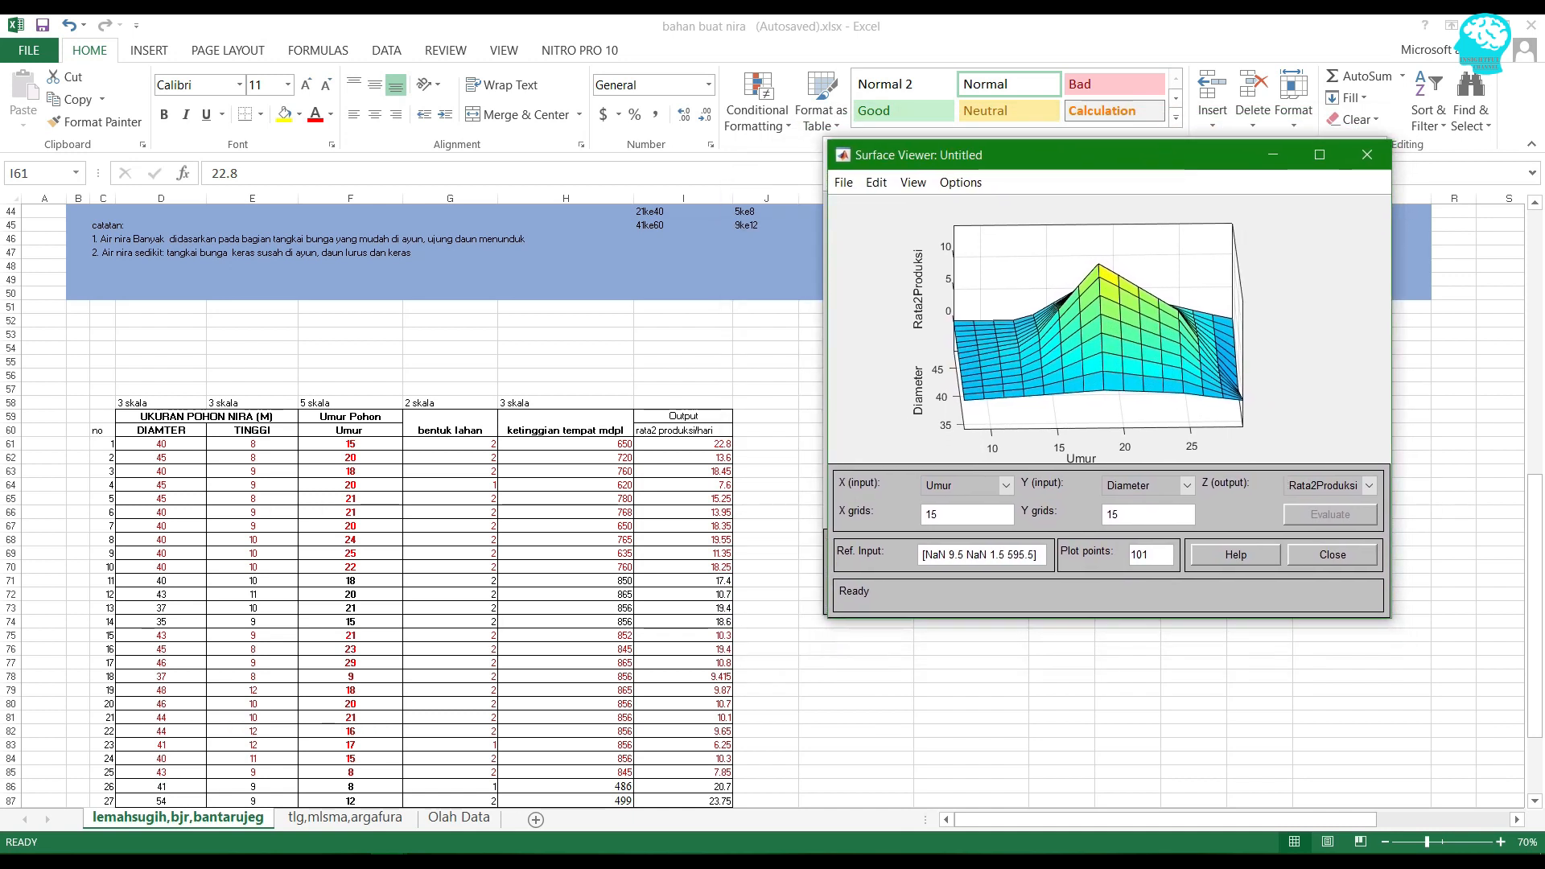
- Switch to the Excel workbook and review the output values in I61:I81 and the empty column beside them
{"action": "left_click", "coordinate": [352, 854]}
{"action": "left_click_drag", "start_coordinate": [767, 445], "coordinate": [766, 718]}
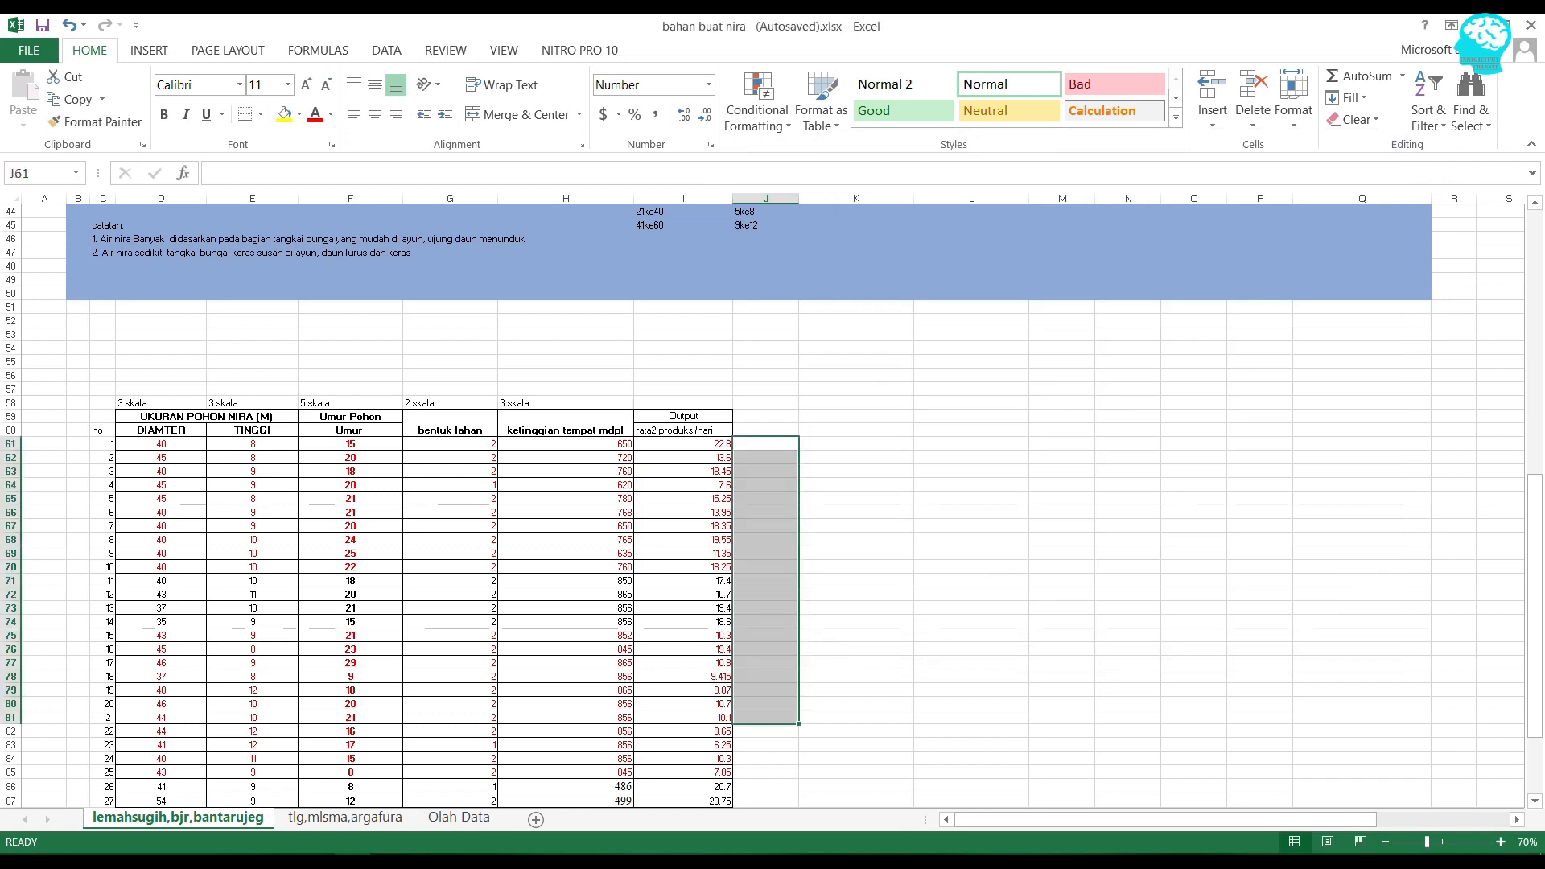
{"action": "left_click_drag", "start_coordinate": [683, 445], "coordinate": [684, 717]}
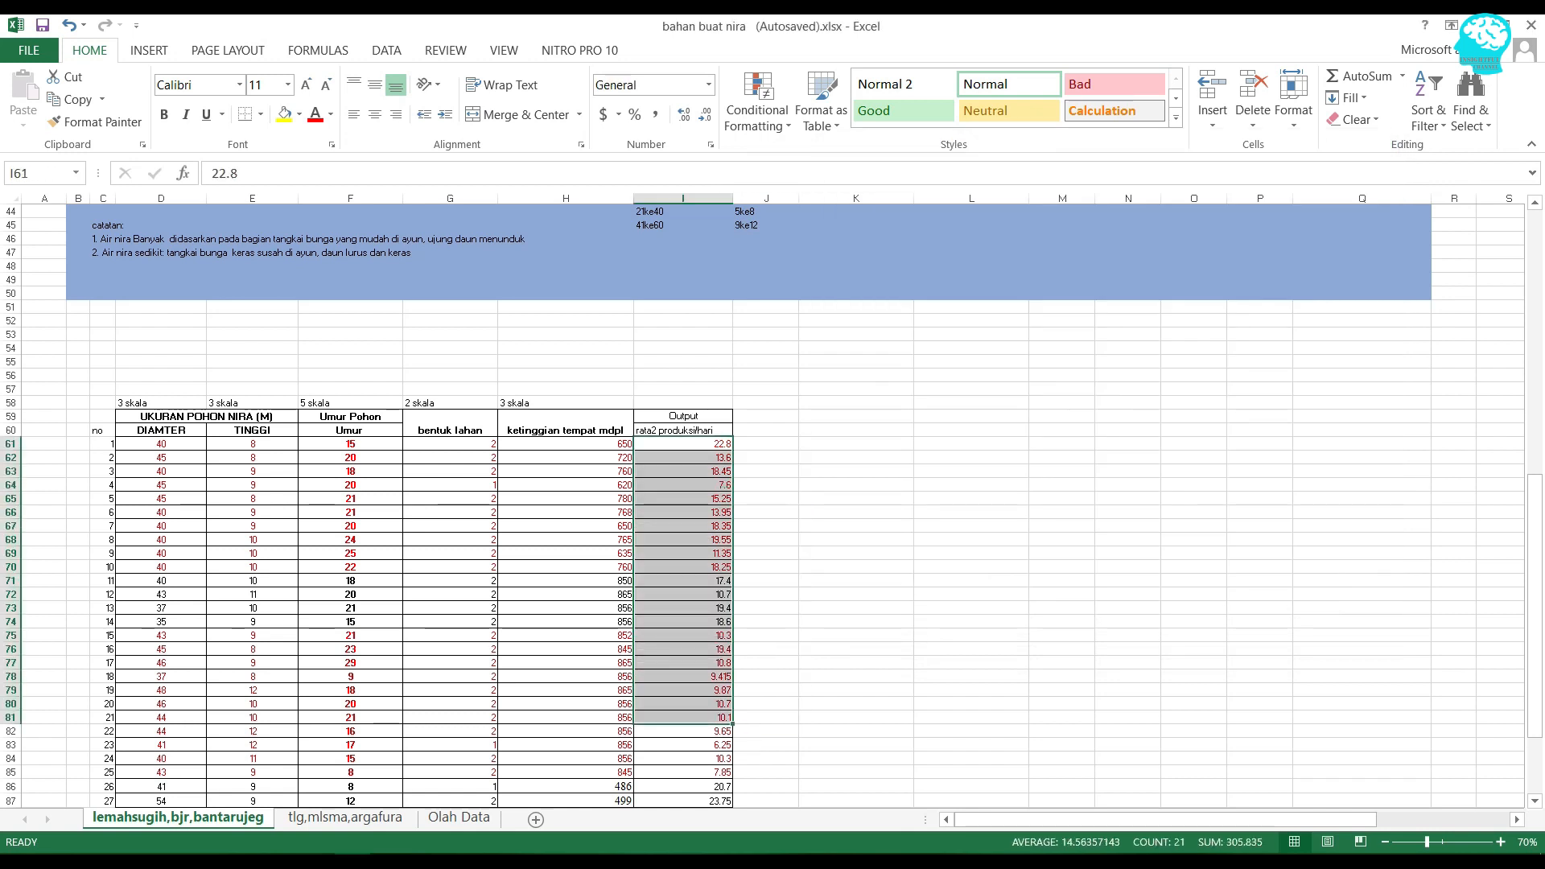
{"action": "left_click", "coordinate": [767, 416]}
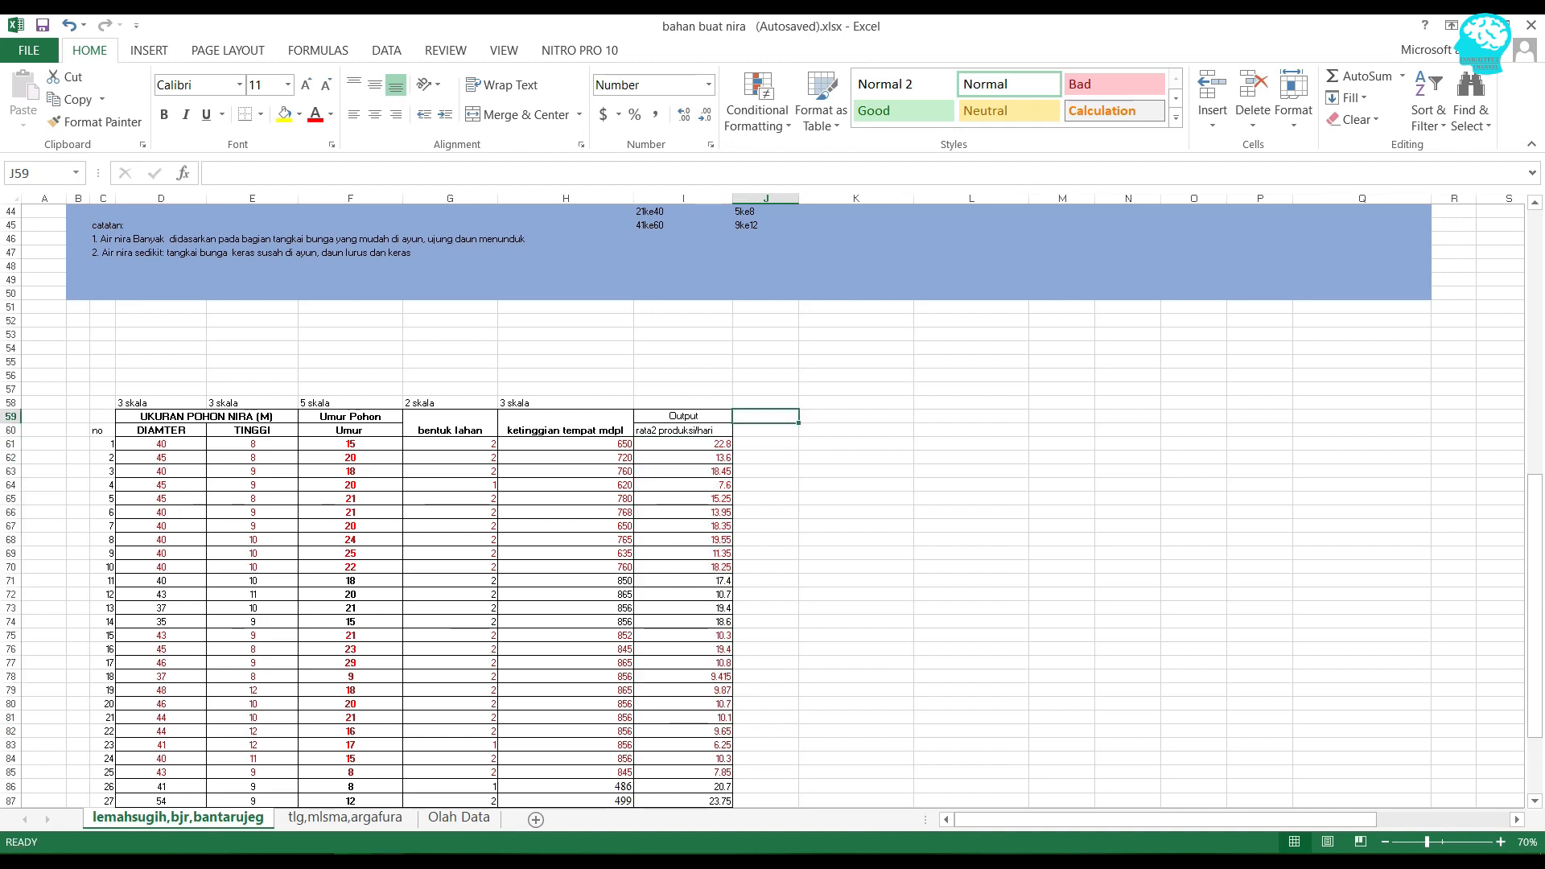
- View the Anfis Model Structure diagram and minimize its window
{"action": "mouse_move", "coordinate": [483, 861]}
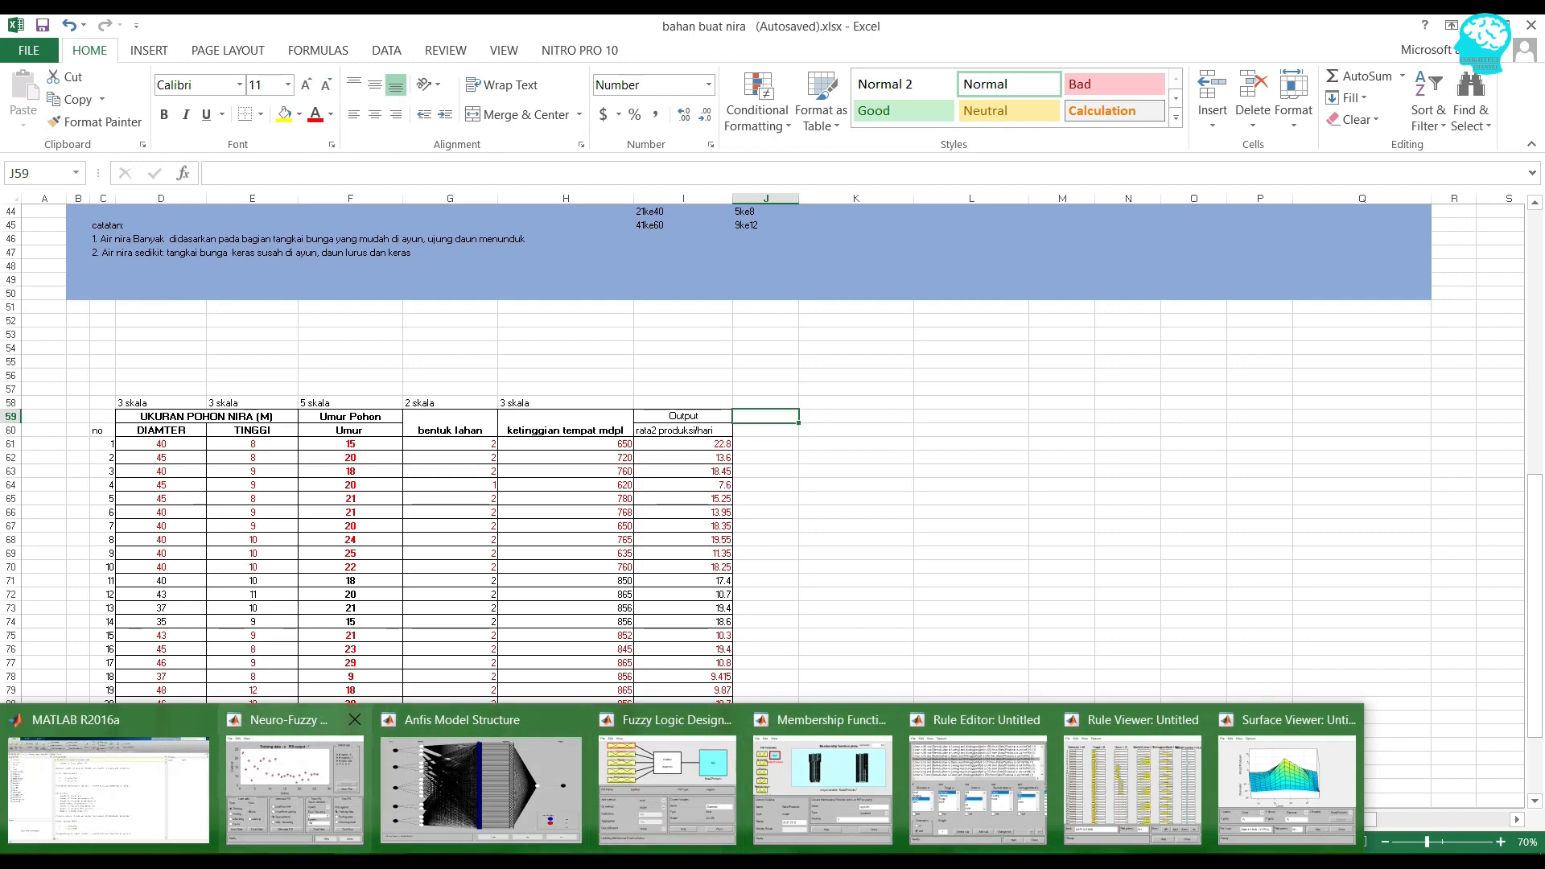
{"action": "left_click", "coordinate": [481, 789]}
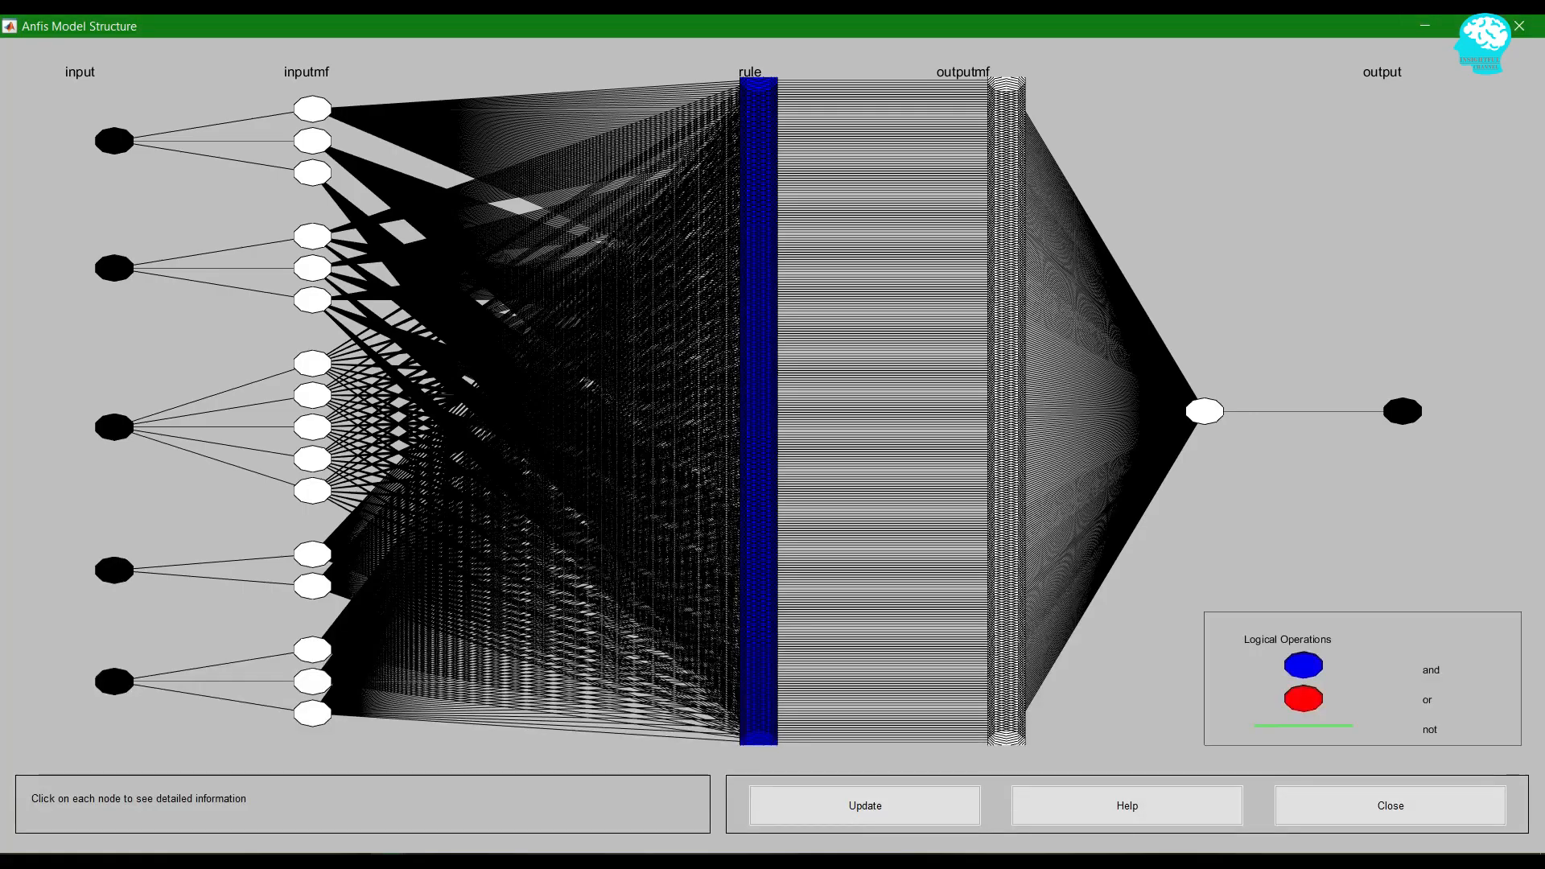
{"action": "left_click", "coordinate": [1426, 26]}
- Export the FIS from the Membership Function Editor to a file named Hasil in the Olah data folder on drive E
{"action": "key", "text": "alt+Tab"}
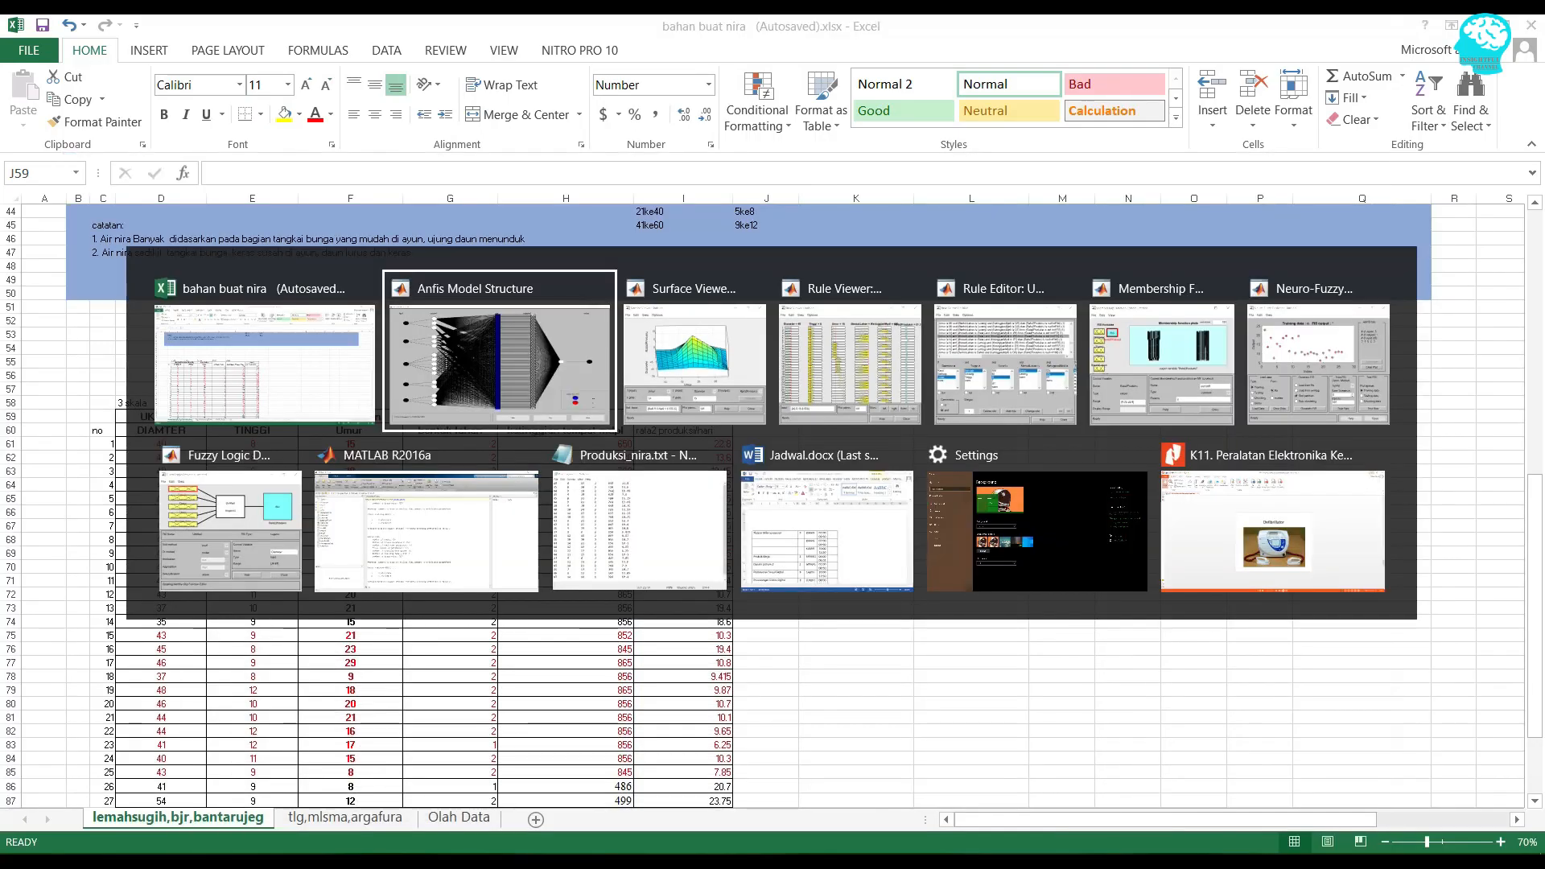
{"action": "left_click", "coordinate": [1159, 363]}
{"action": "left_click", "coordinate": [843, 182]}
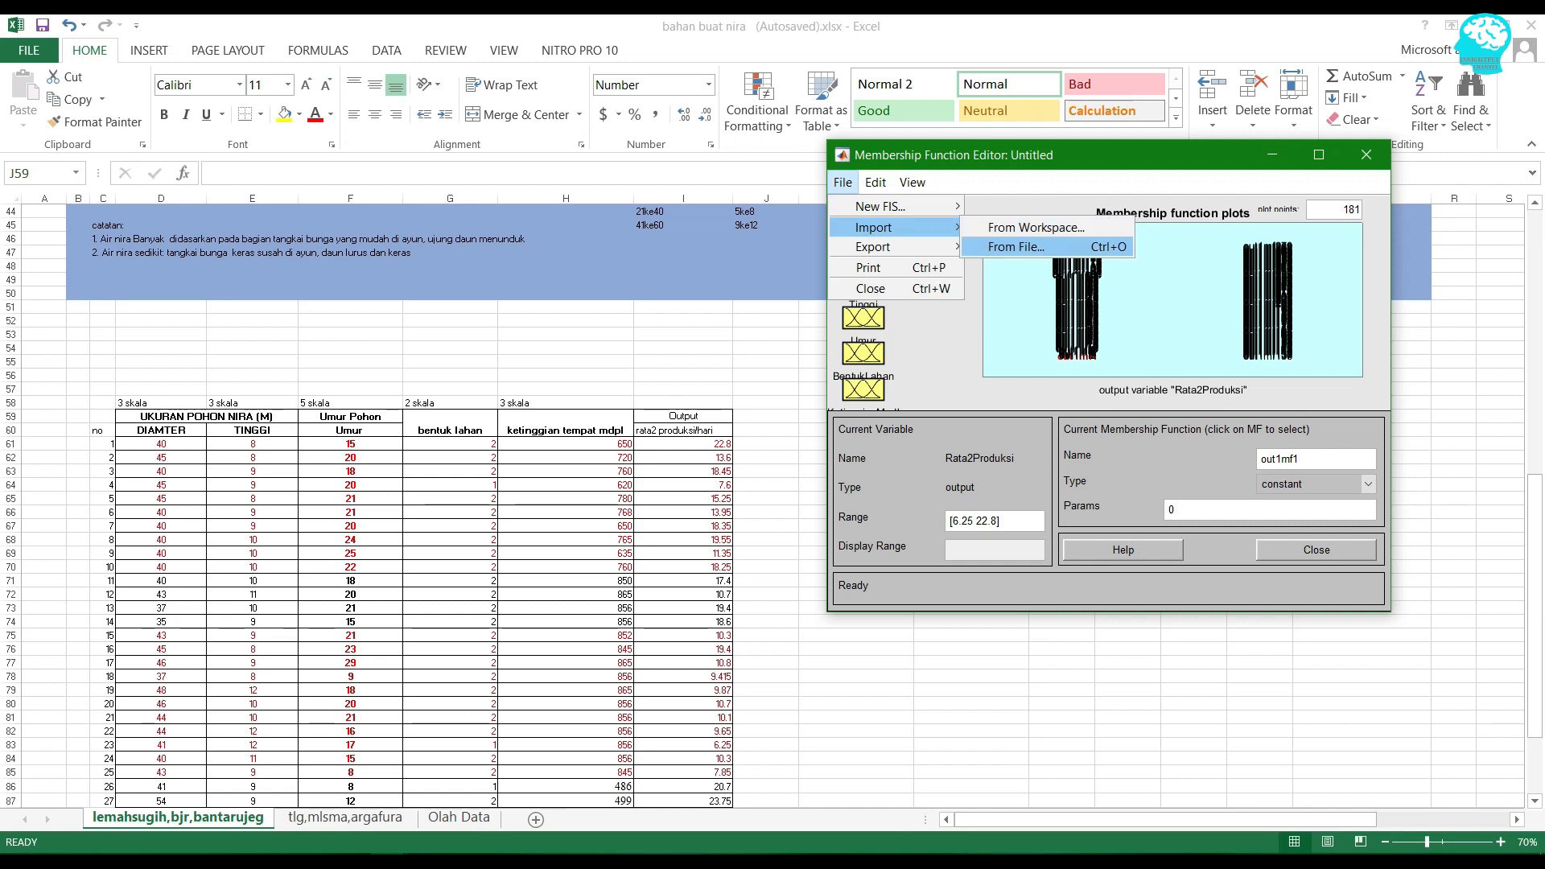
{"action": "mouse_move", "coordinate": [886, 247]}
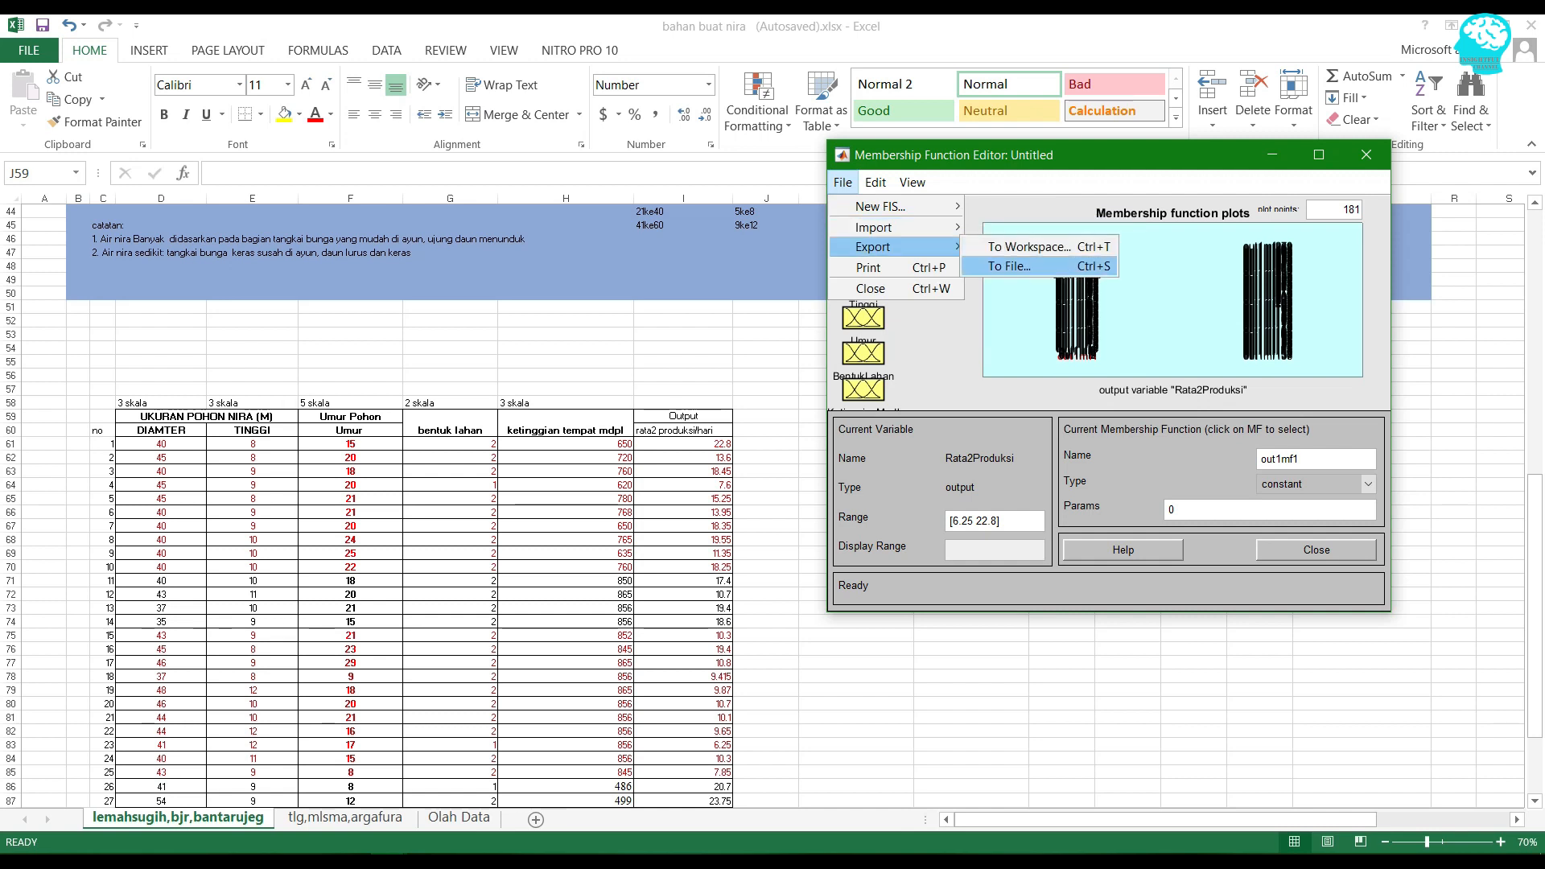
{"action": "left_click", "coordinate": [950, 338]}
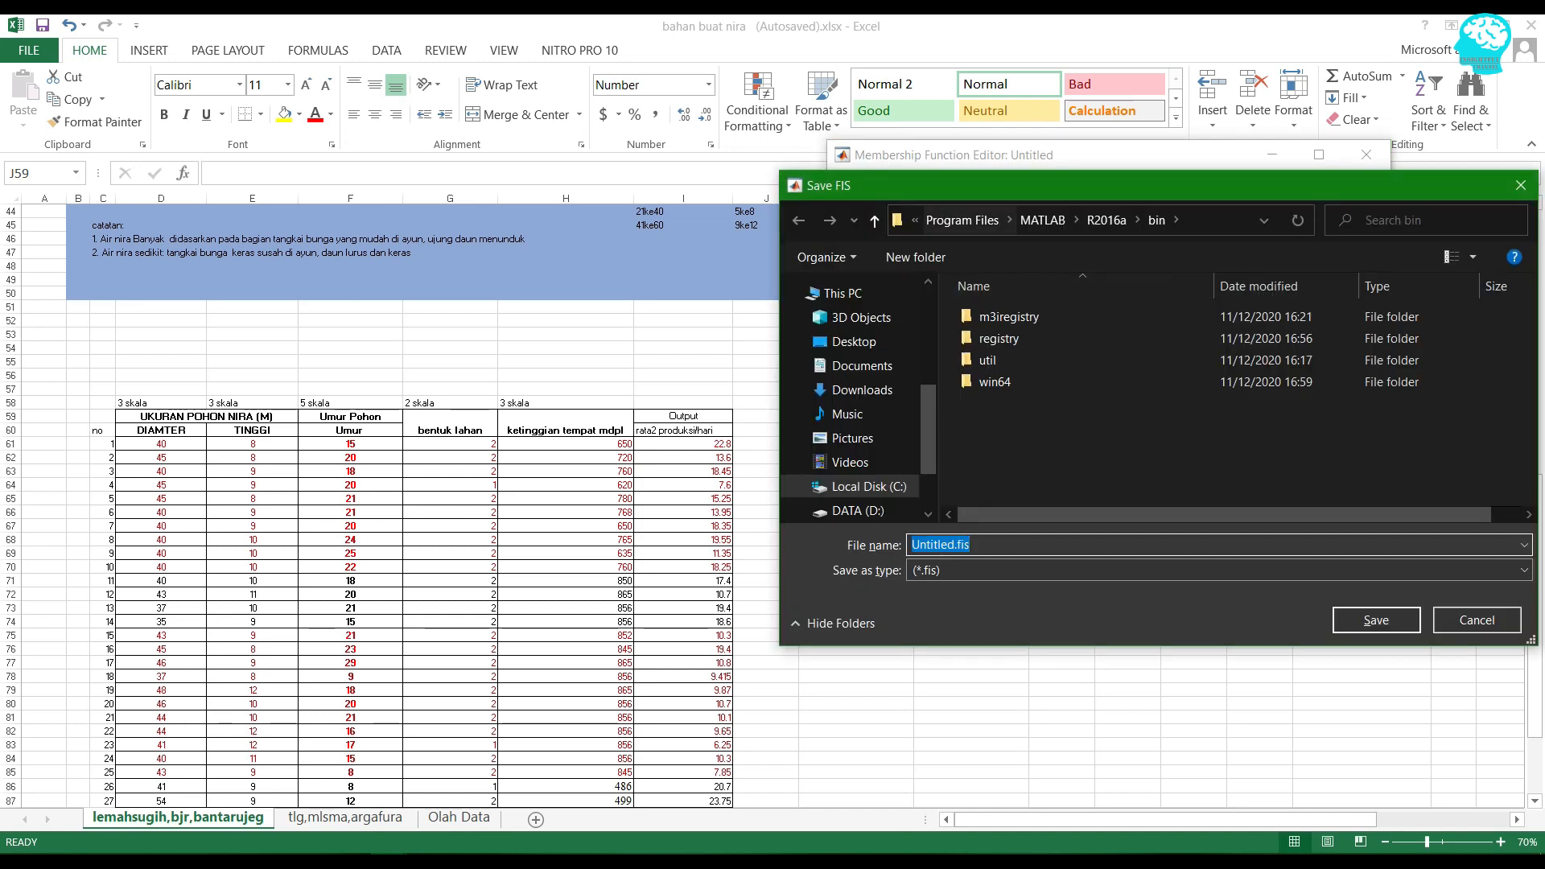
{"action": "scroll", "coordinate": [853, 454], "scroll_direction": "down", "scroll_amount": 4}
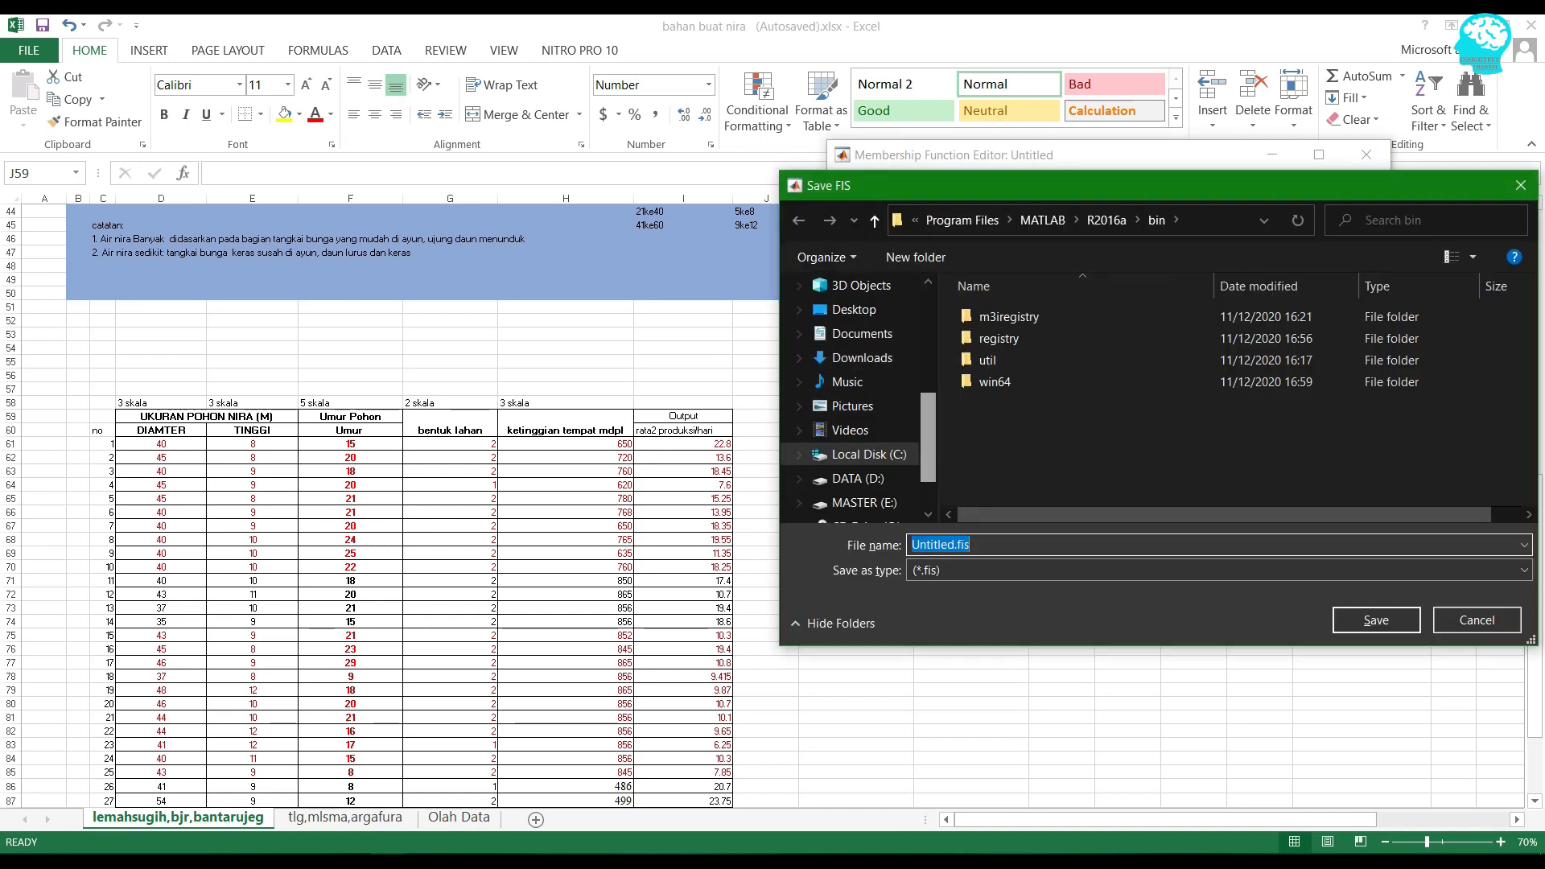
{"action": "left_click", "coordinate": [865, 431]}
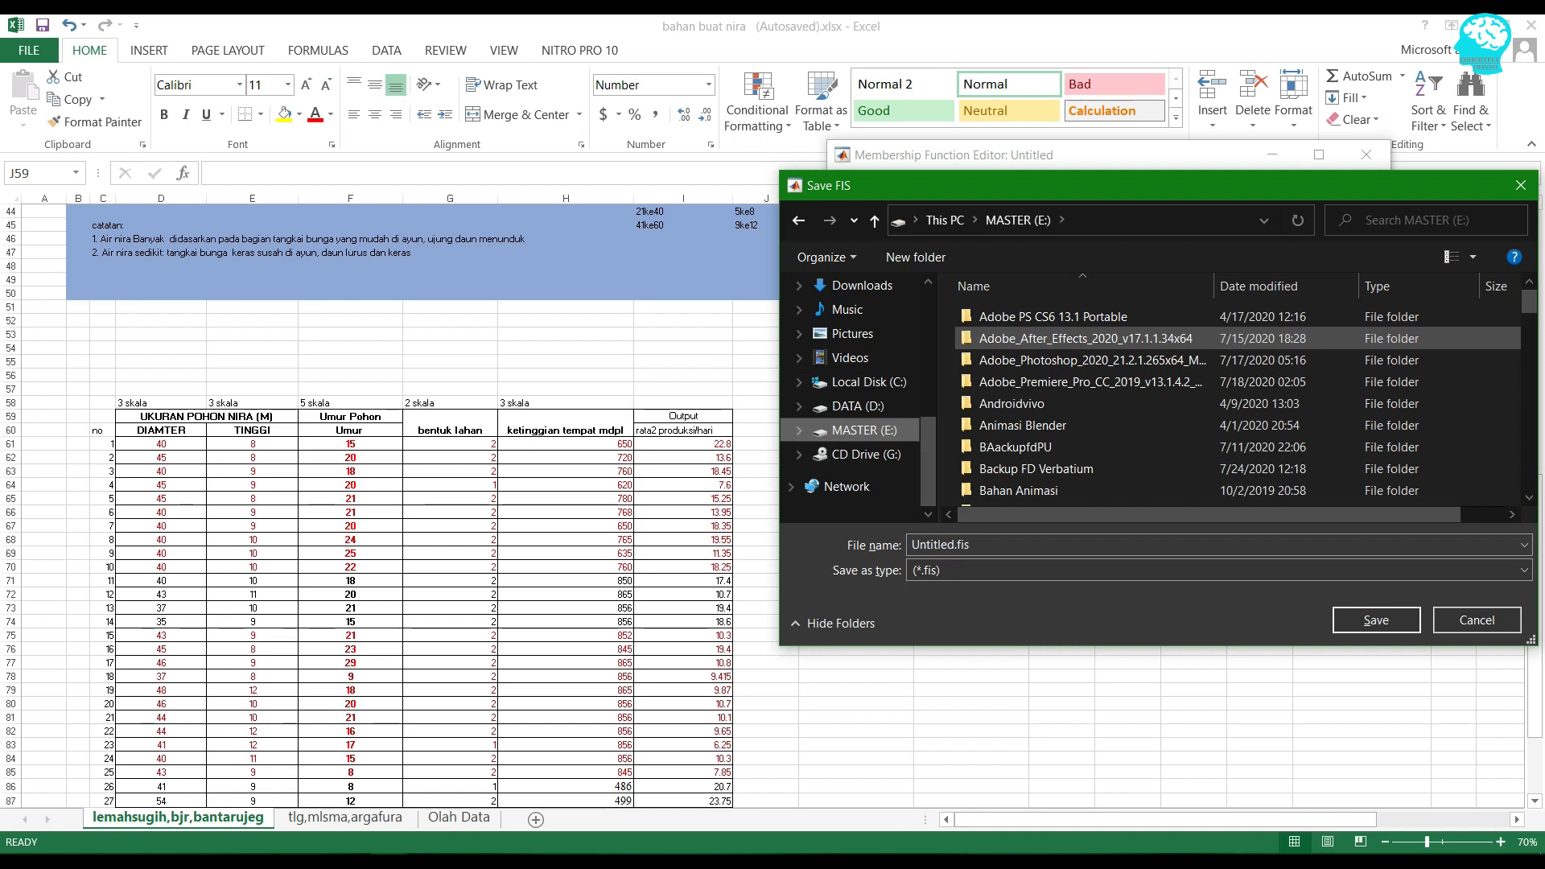
{"action": "left_click", "coordinate": [1085, 339]}
{"action": "key", "text": "o"}
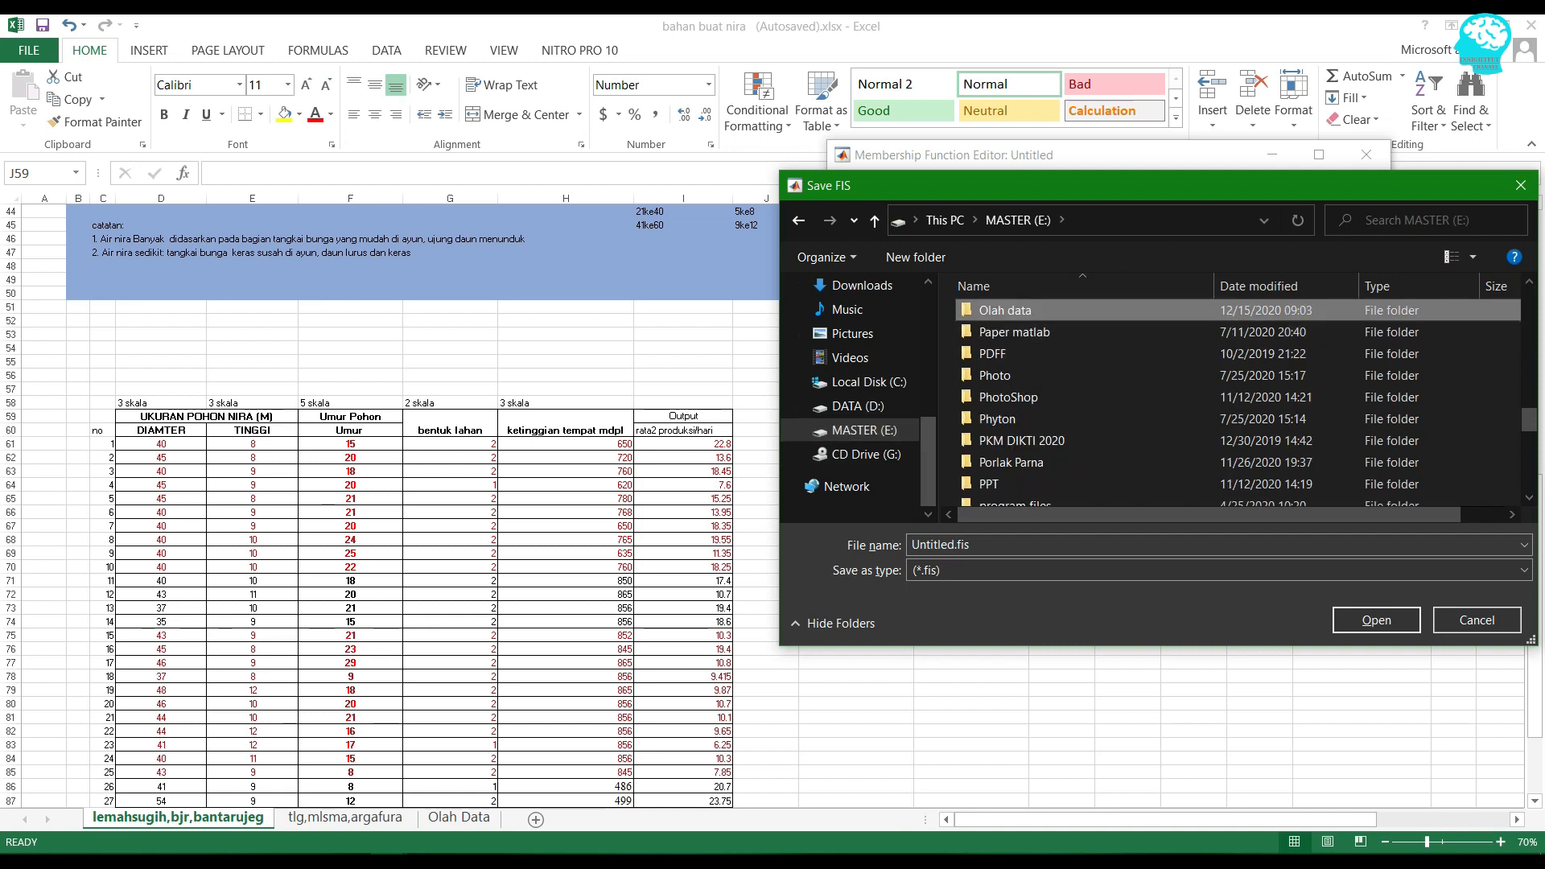
{"action": "key", "text": "Return"}
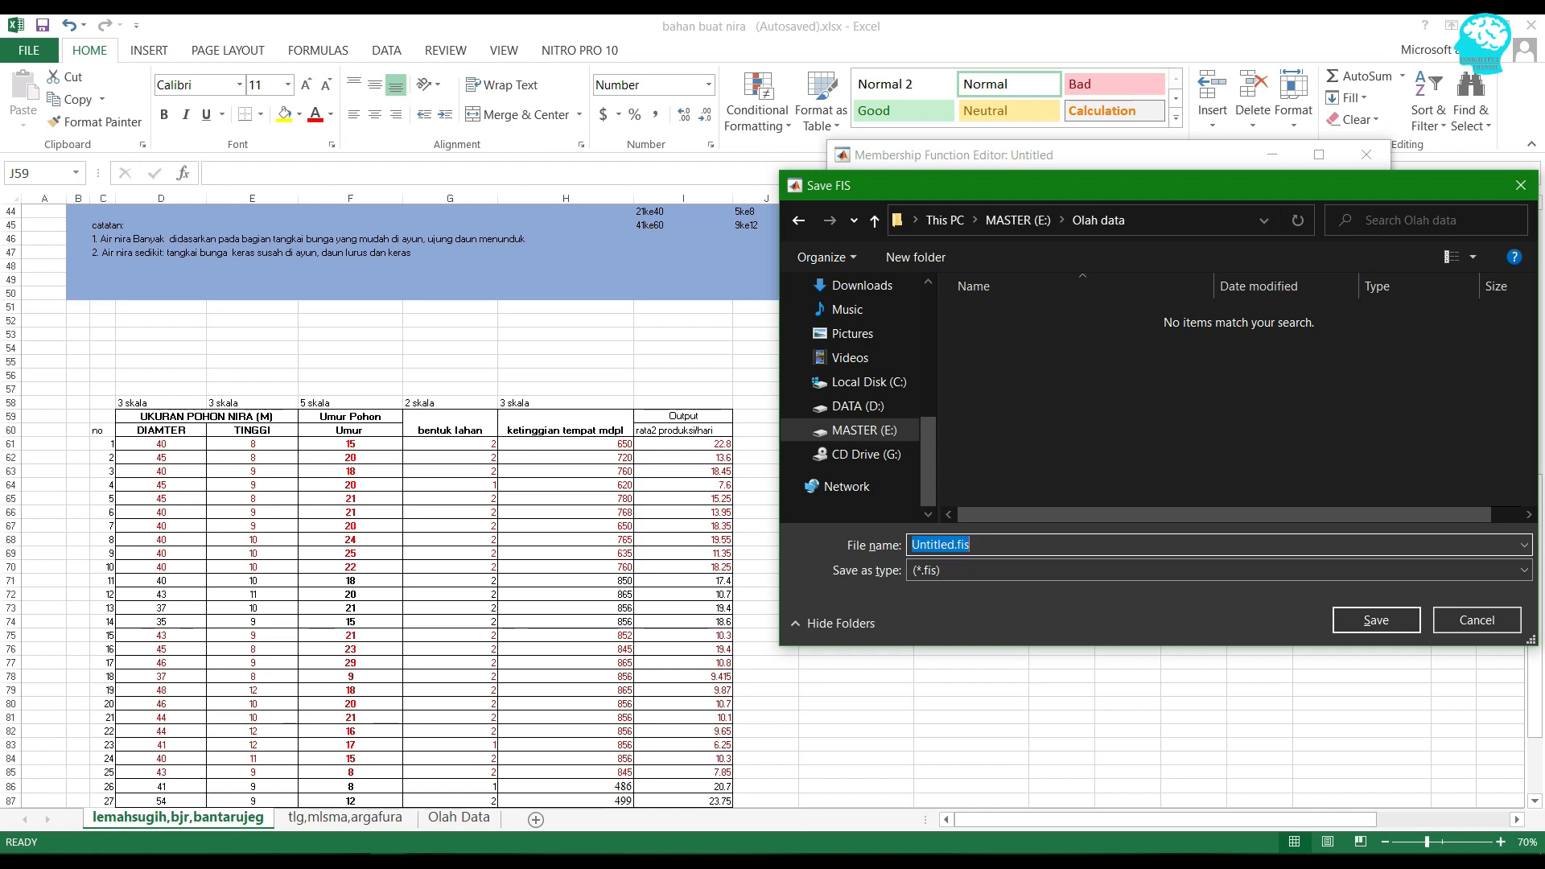
{"action": "type", "text": "Hasil"}
{"action": "left_click", "coordinate": [1376, 619]}
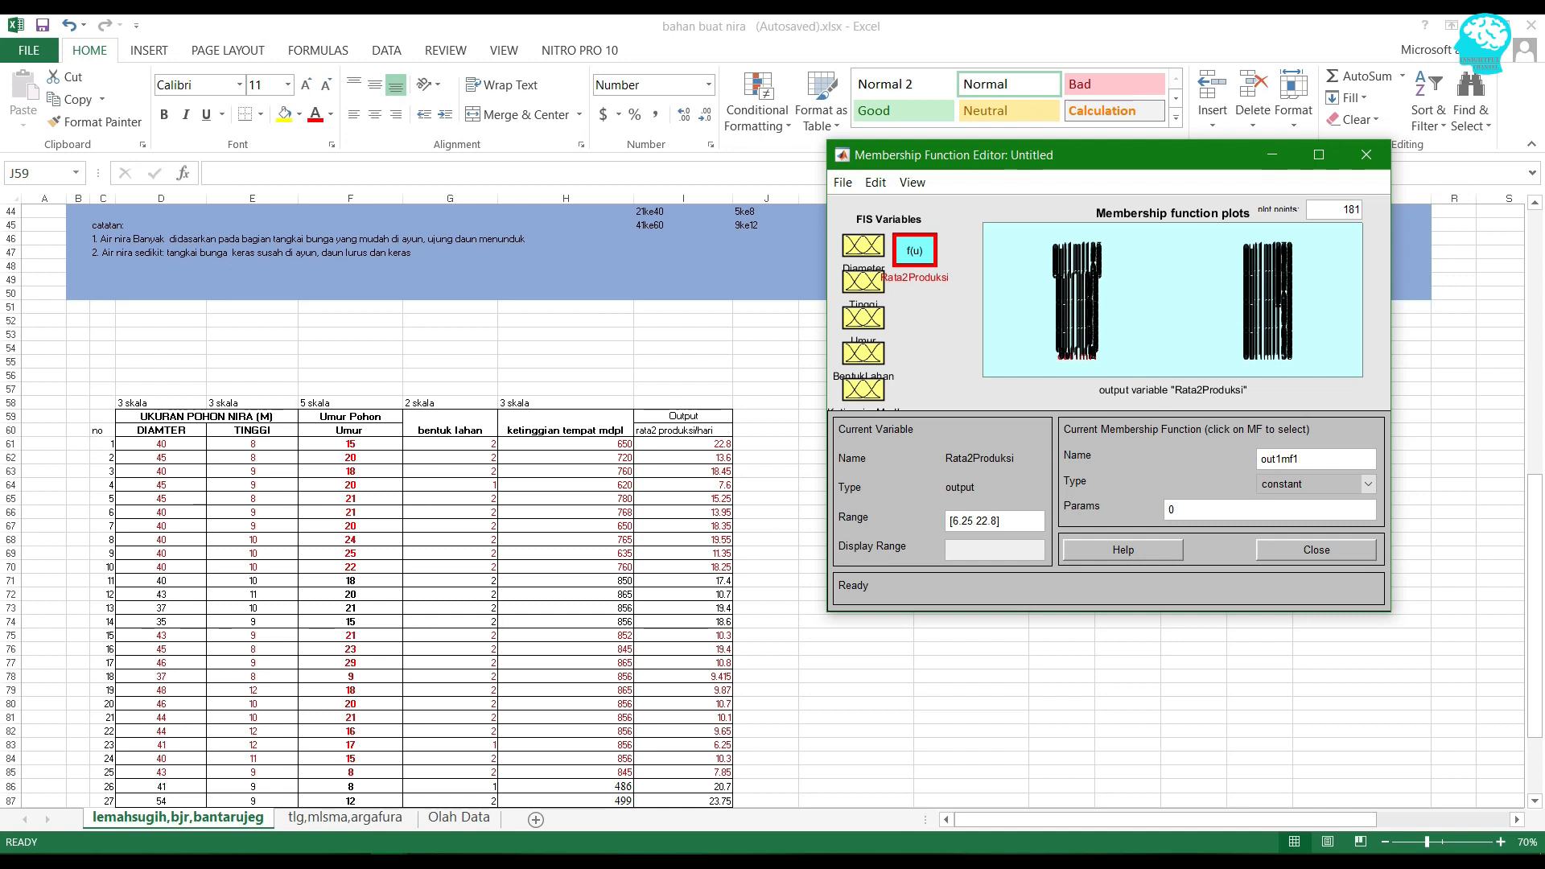
- Close the Membership Function Editor and Surface Viewer windows
{"action": "left_click_drag", "start_coordinate": [1101, 161], "coordinate": [1083, 210]}
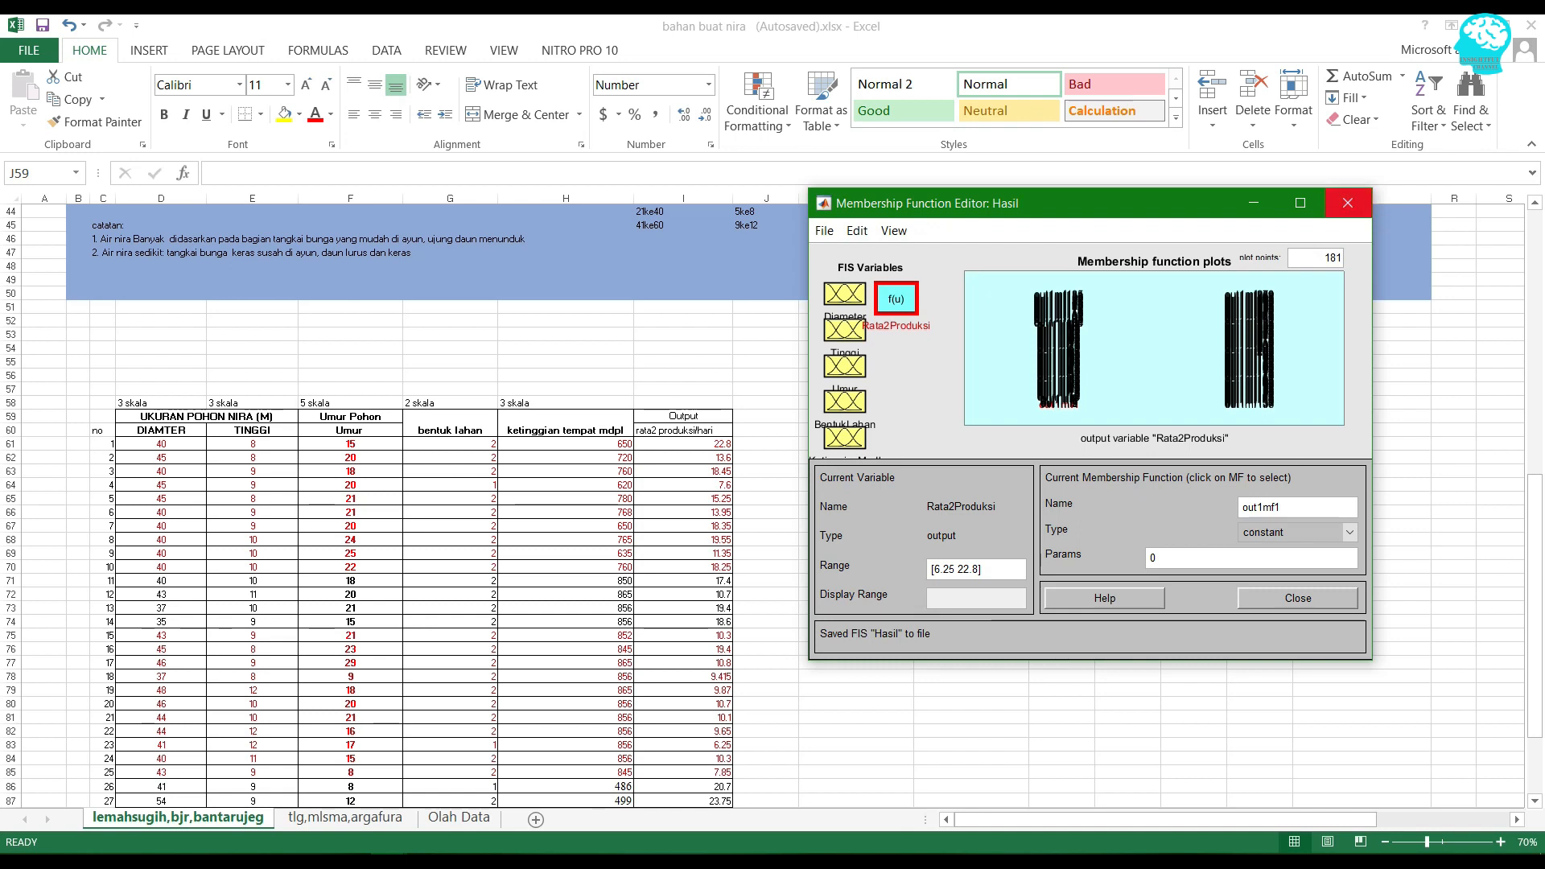
{"action": "mouse_move", "coordinate": [515, 863]}
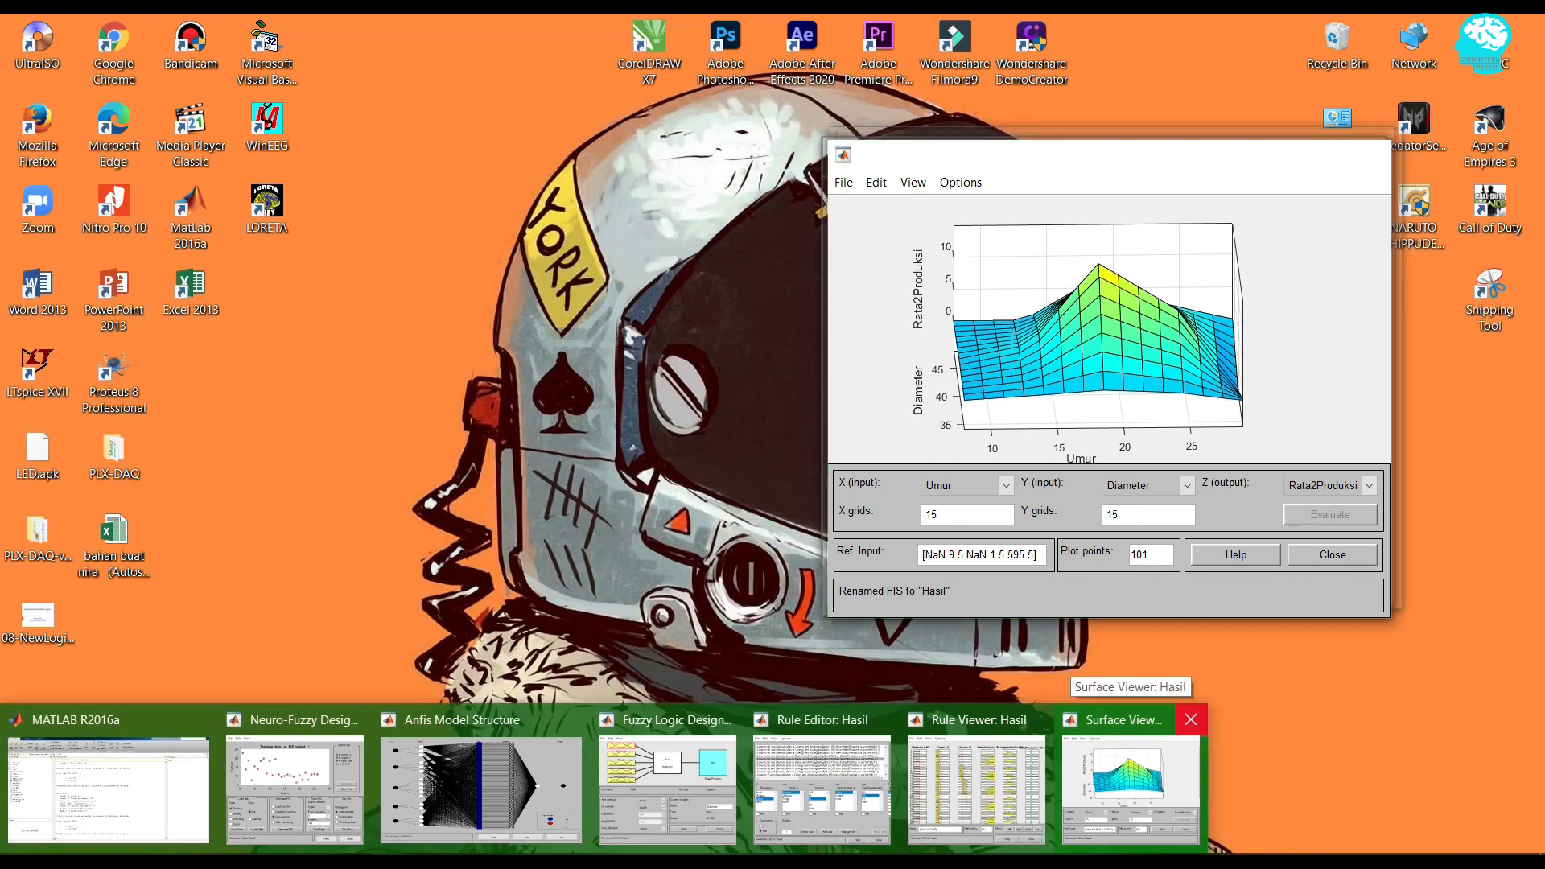
{"action": "left_click", "coordinate": [1191, 719]}
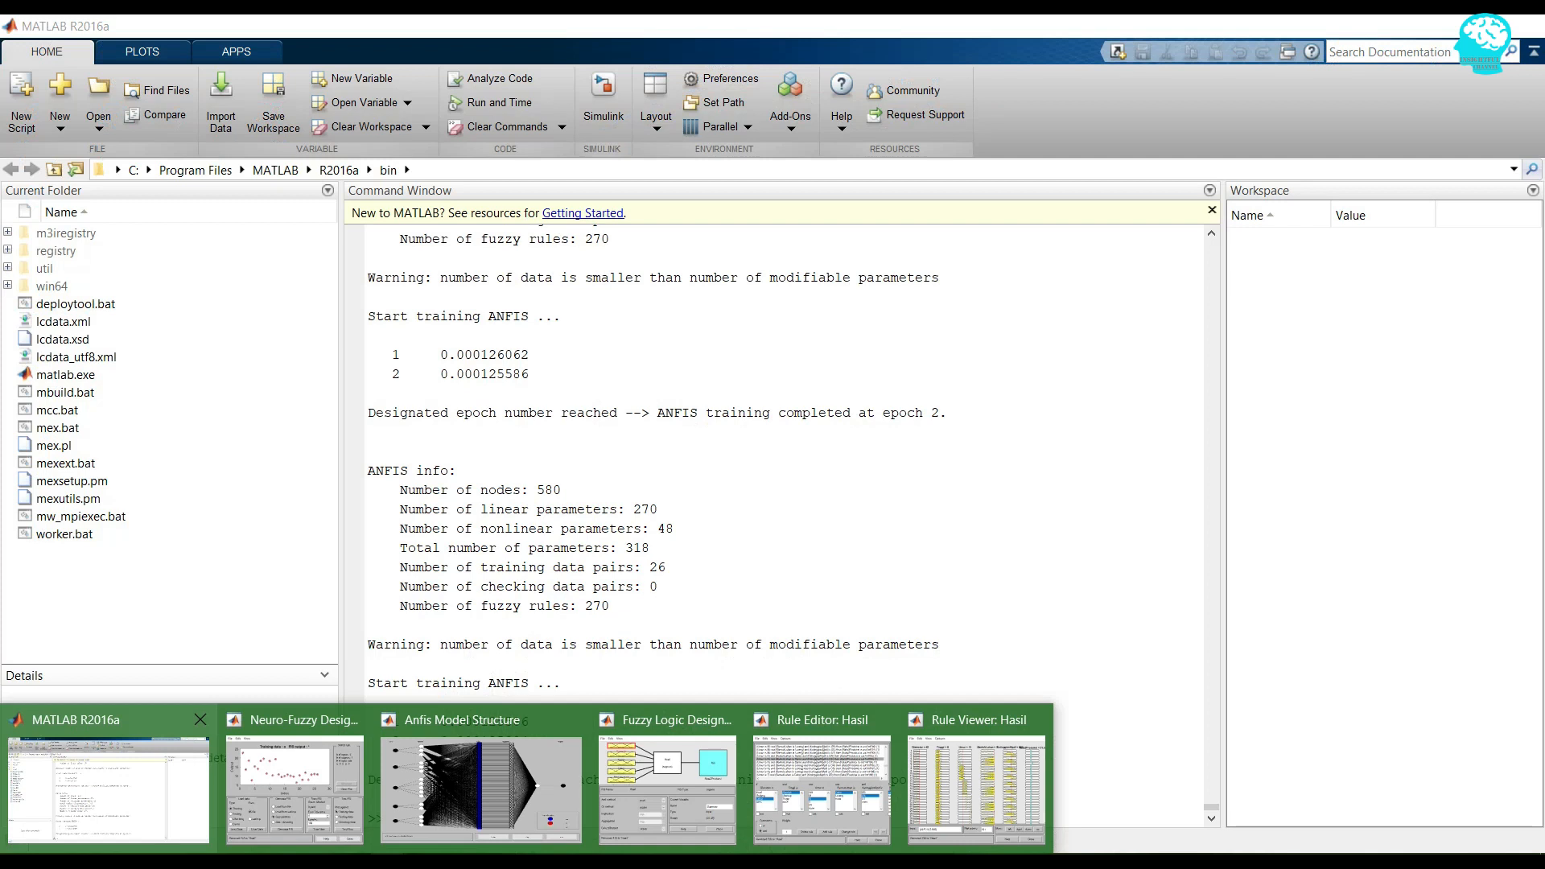
- Bring up the main MATLAB window and review the ANFIS info and epoch errors in the training log
{"action": "left_click", "coordinate": [109, 781]}
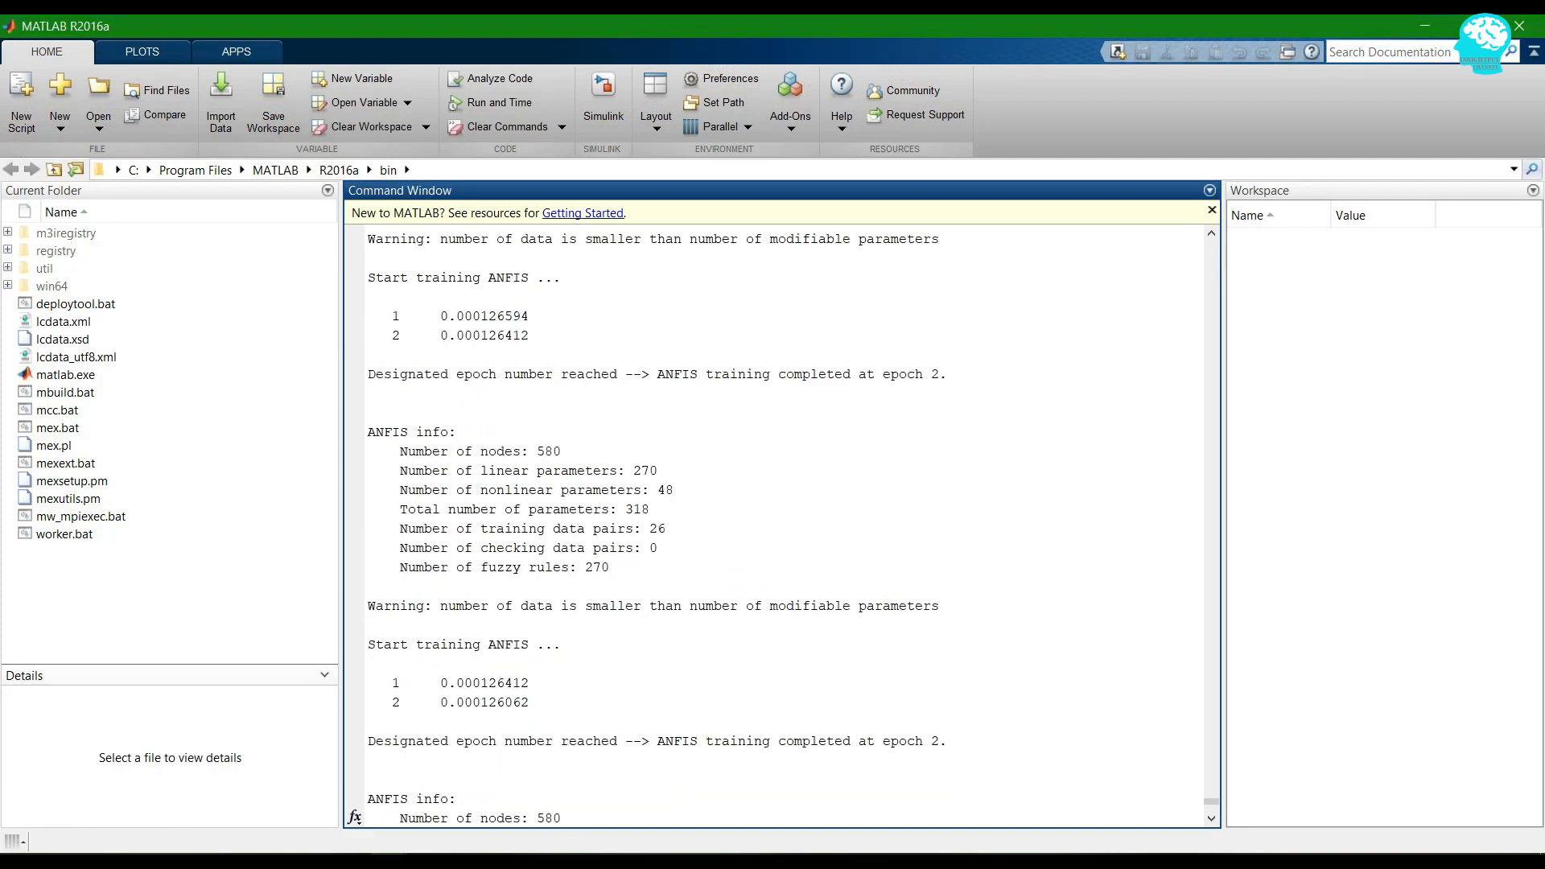
{"action": "left_click_drag", "start_coordinate": [375, 259], "coordinate": [708, 837]}
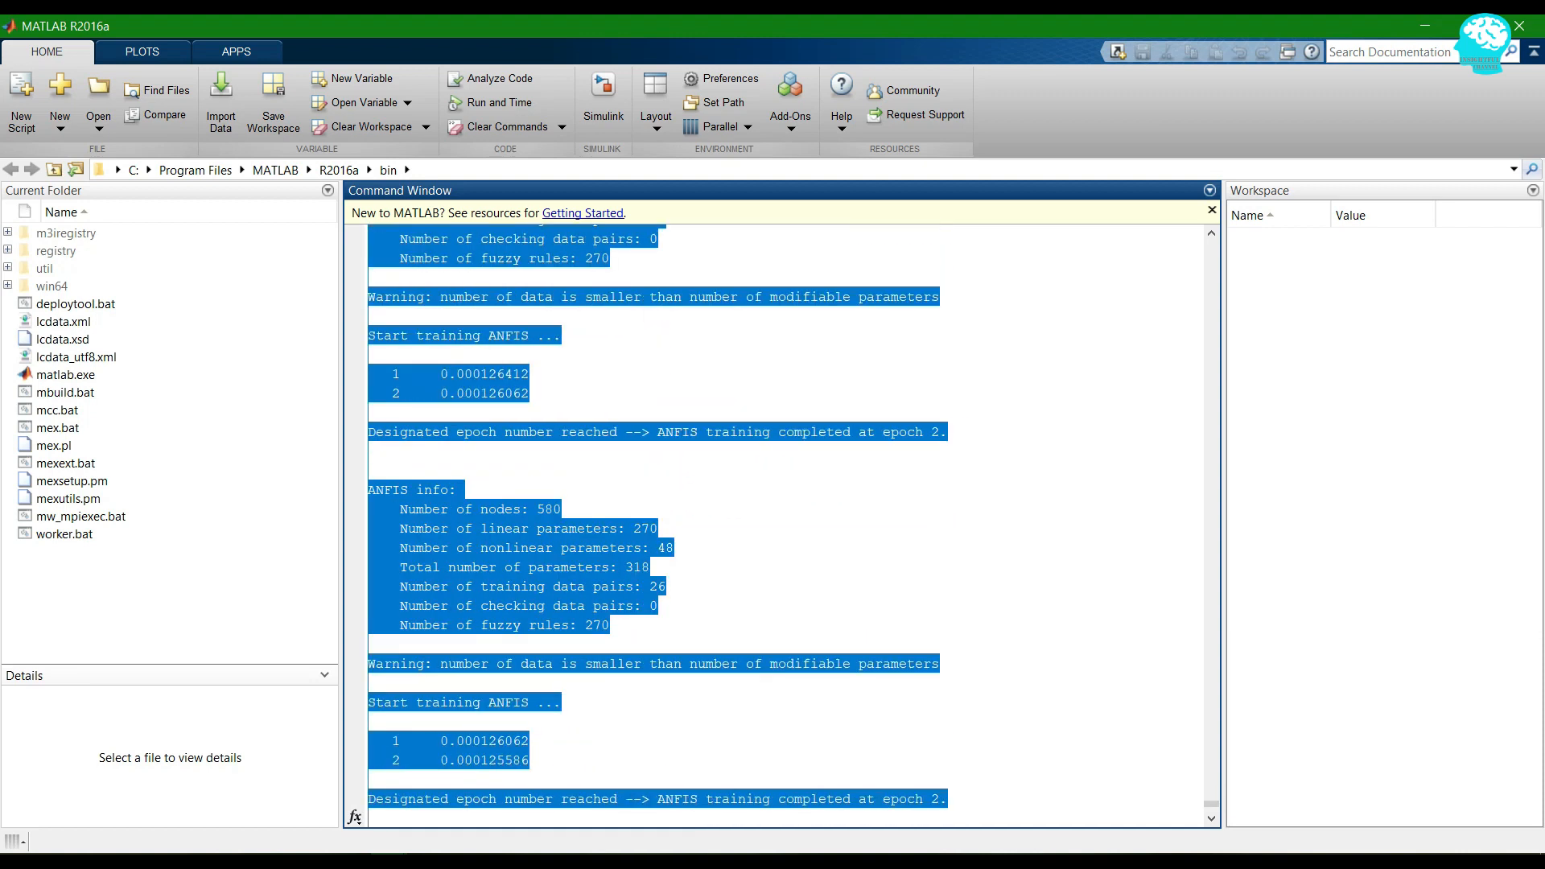
{"action": "left_click", "coordinate": [370, 722]}
{"action": "scroll", "coordinate": [782, 528], "scroll_direction": "down", "scroll_amount": 2}
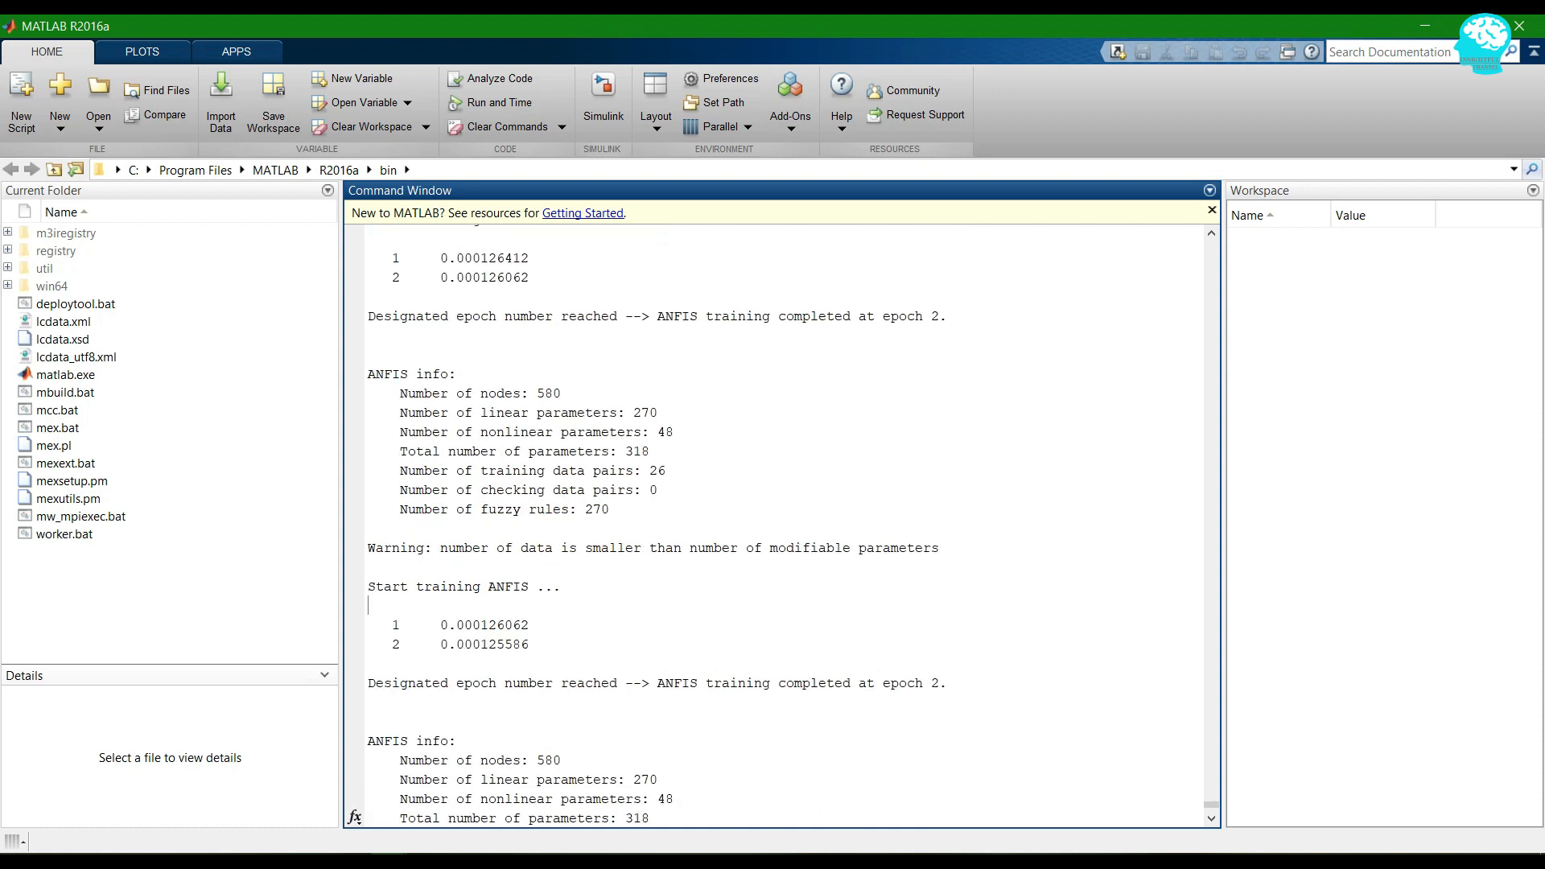
{"action": "left_click_drag", "start_coordinate": [400, 393], "coordinate": [627, 529]}
{"action": "left_click", "coordinate": [531, 645]}
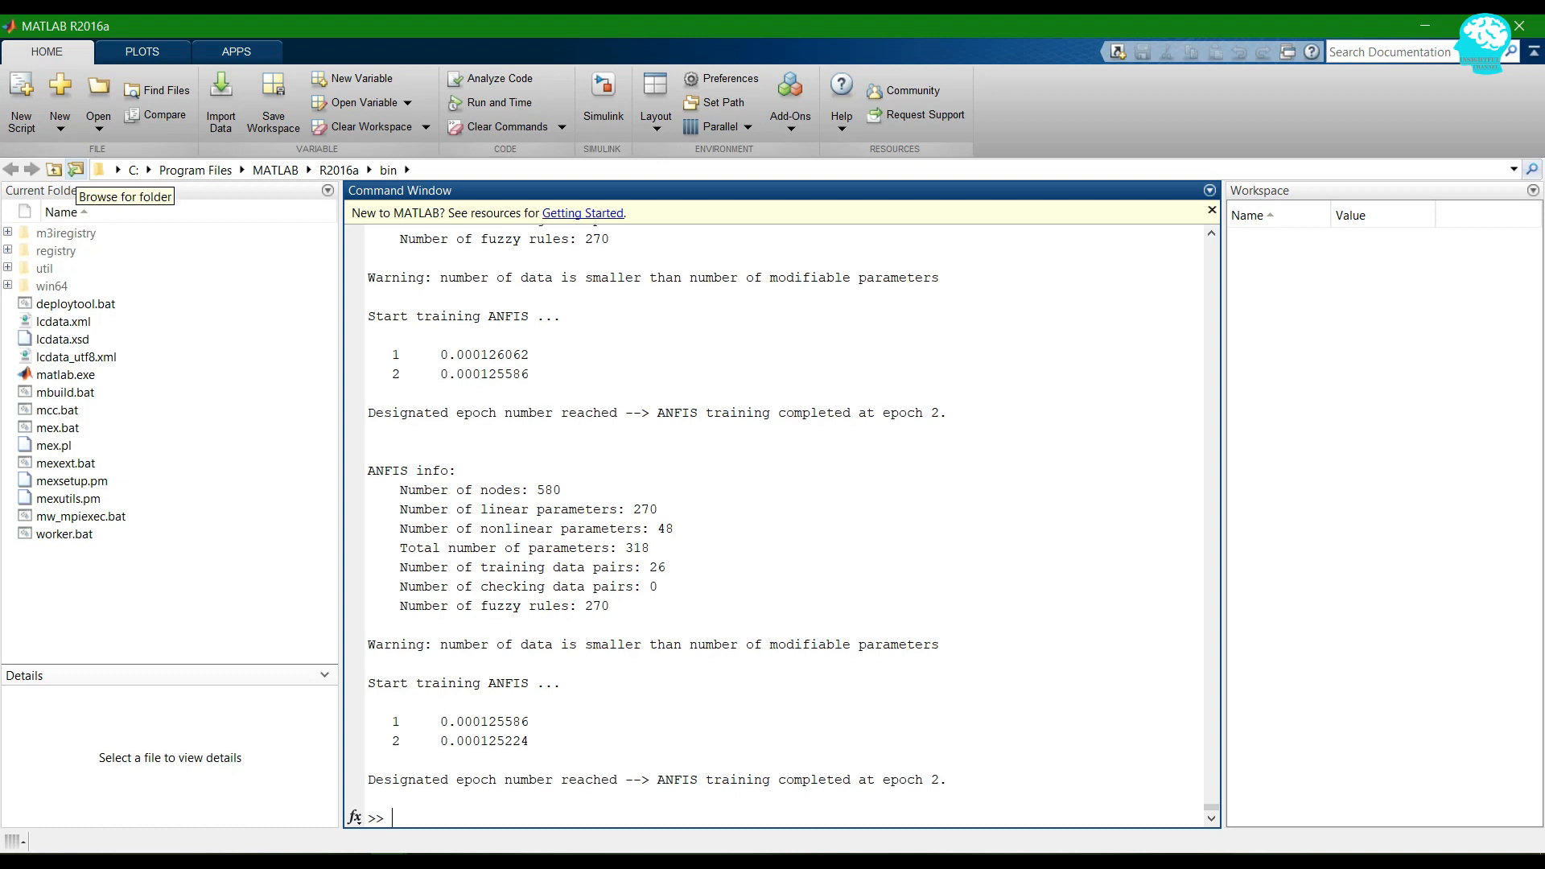
- Change MATLAB's current folder to Olah data on drive E
{"action": "left_click", "coordinate": [75, 170]}
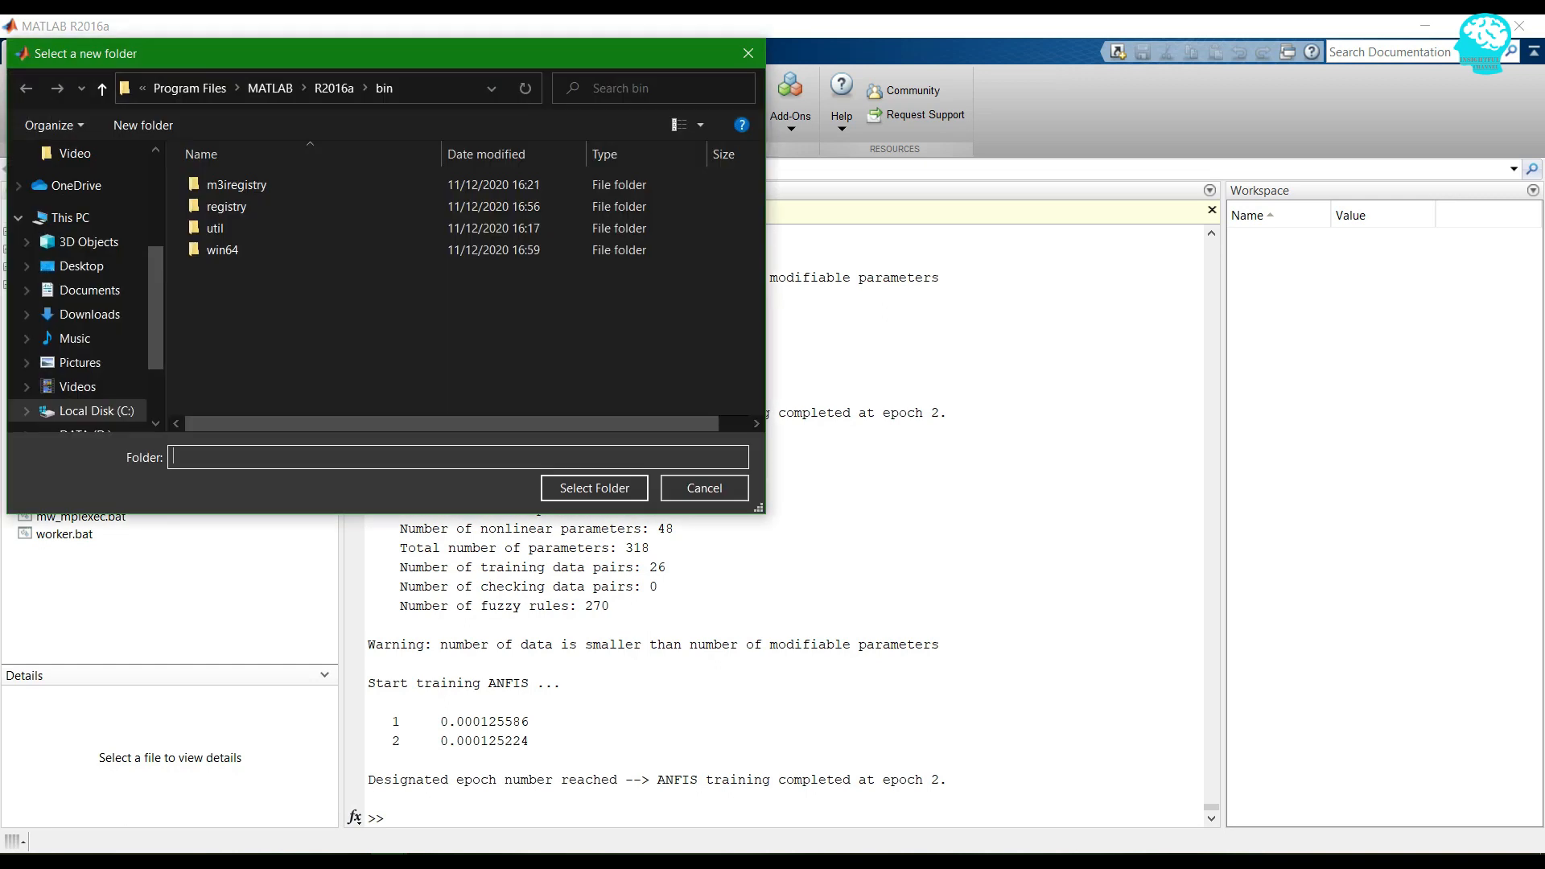
{"action": "left_click_drag", "start_coordinate": [332, 50], "coordinate": [650, 64]}
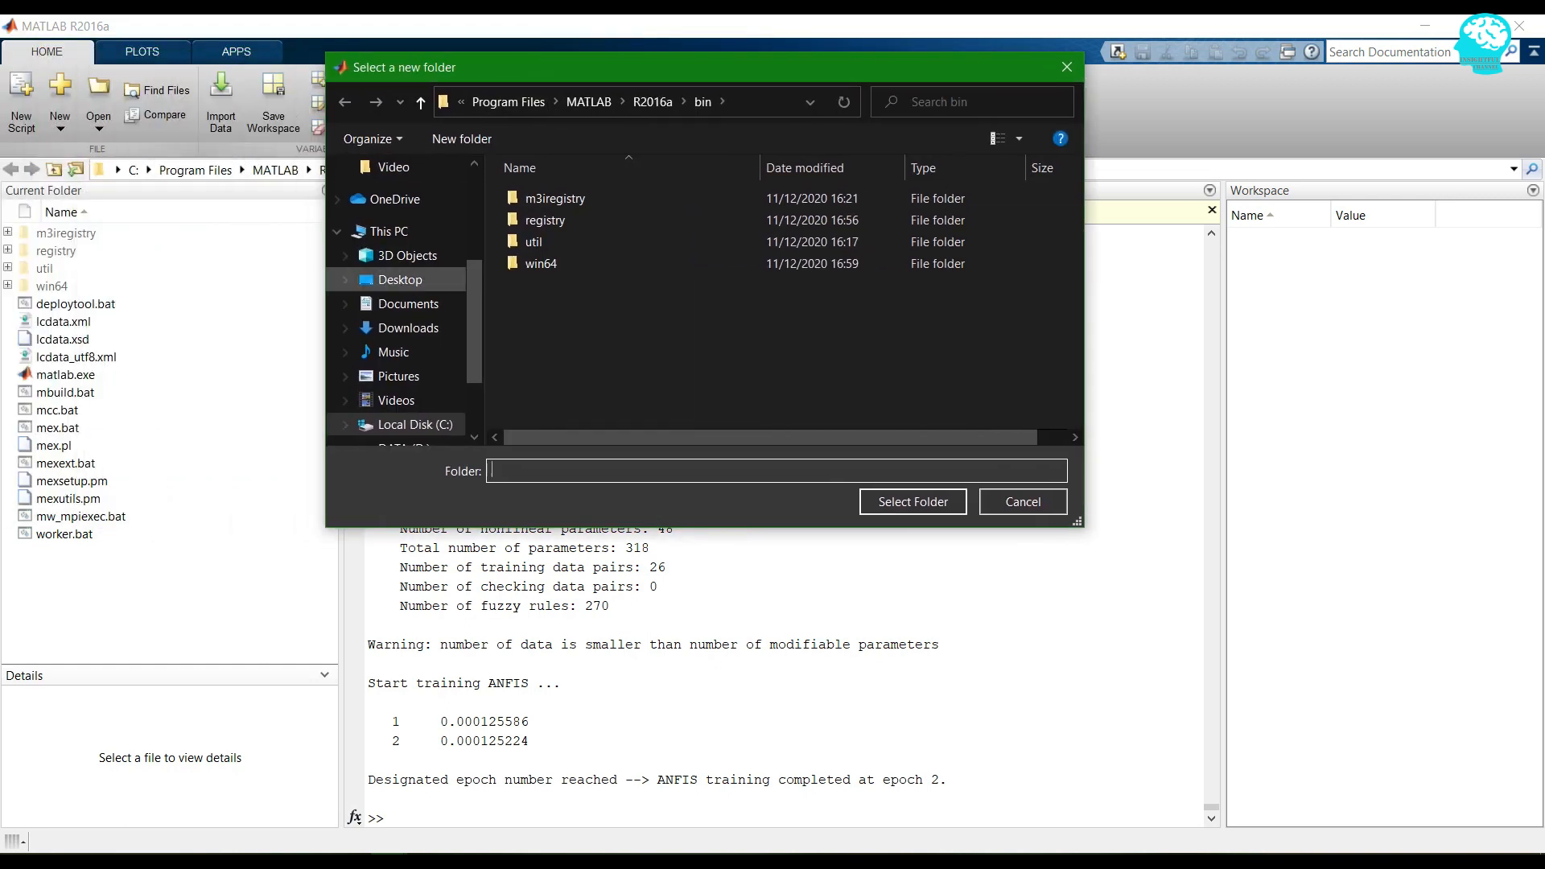
{"action": "scroll", "coordinate": [398, 306], "scroll_direction": "down", "scroll_amount": 2}
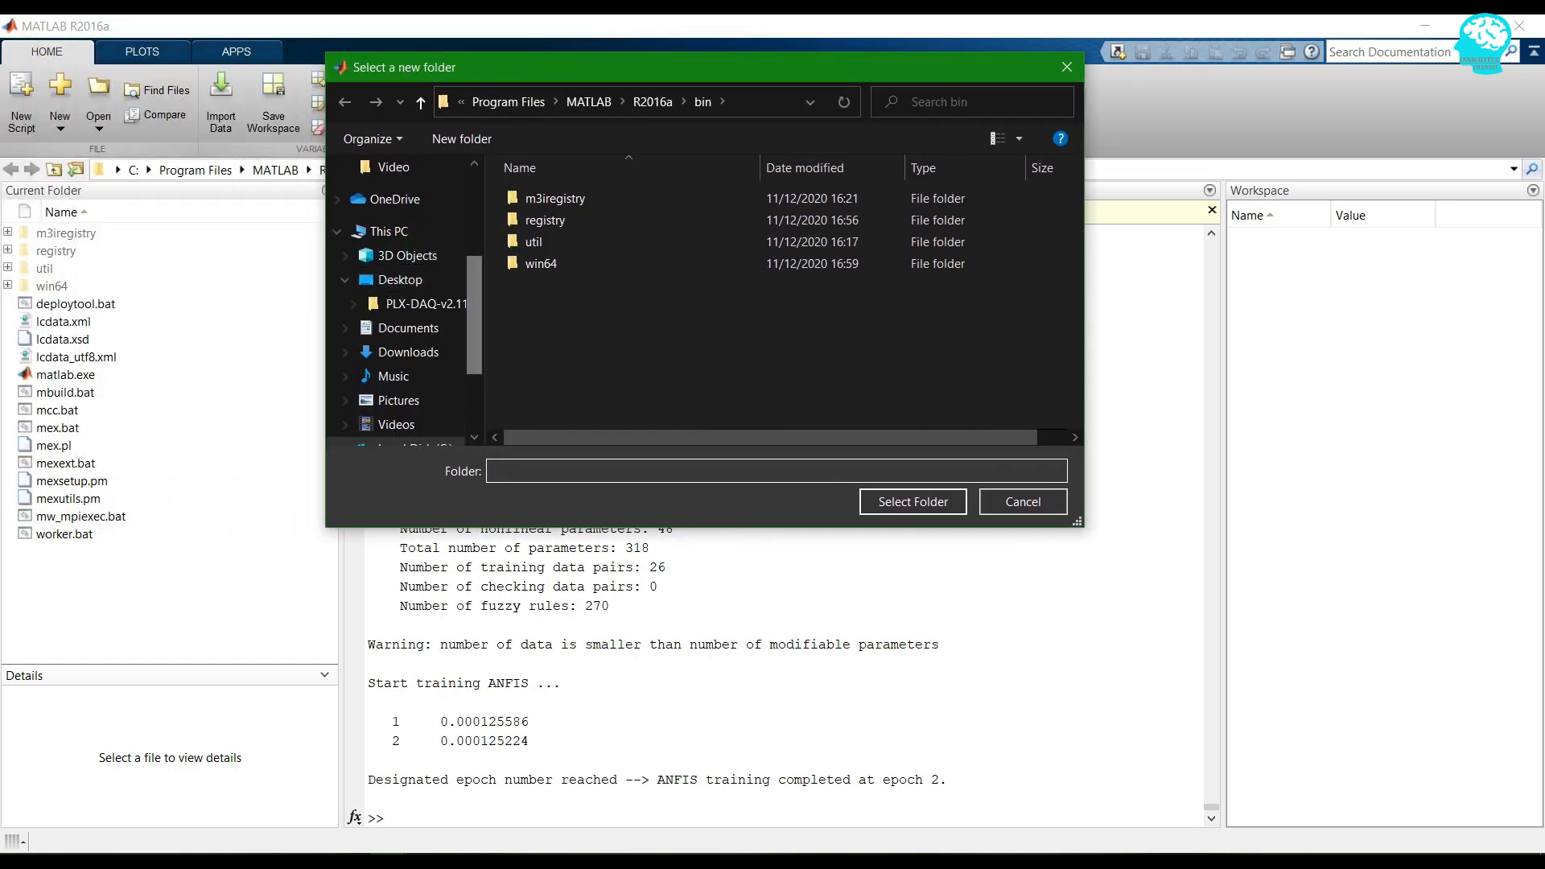
{"action": "left_click", "coordinate": [411, 360]}
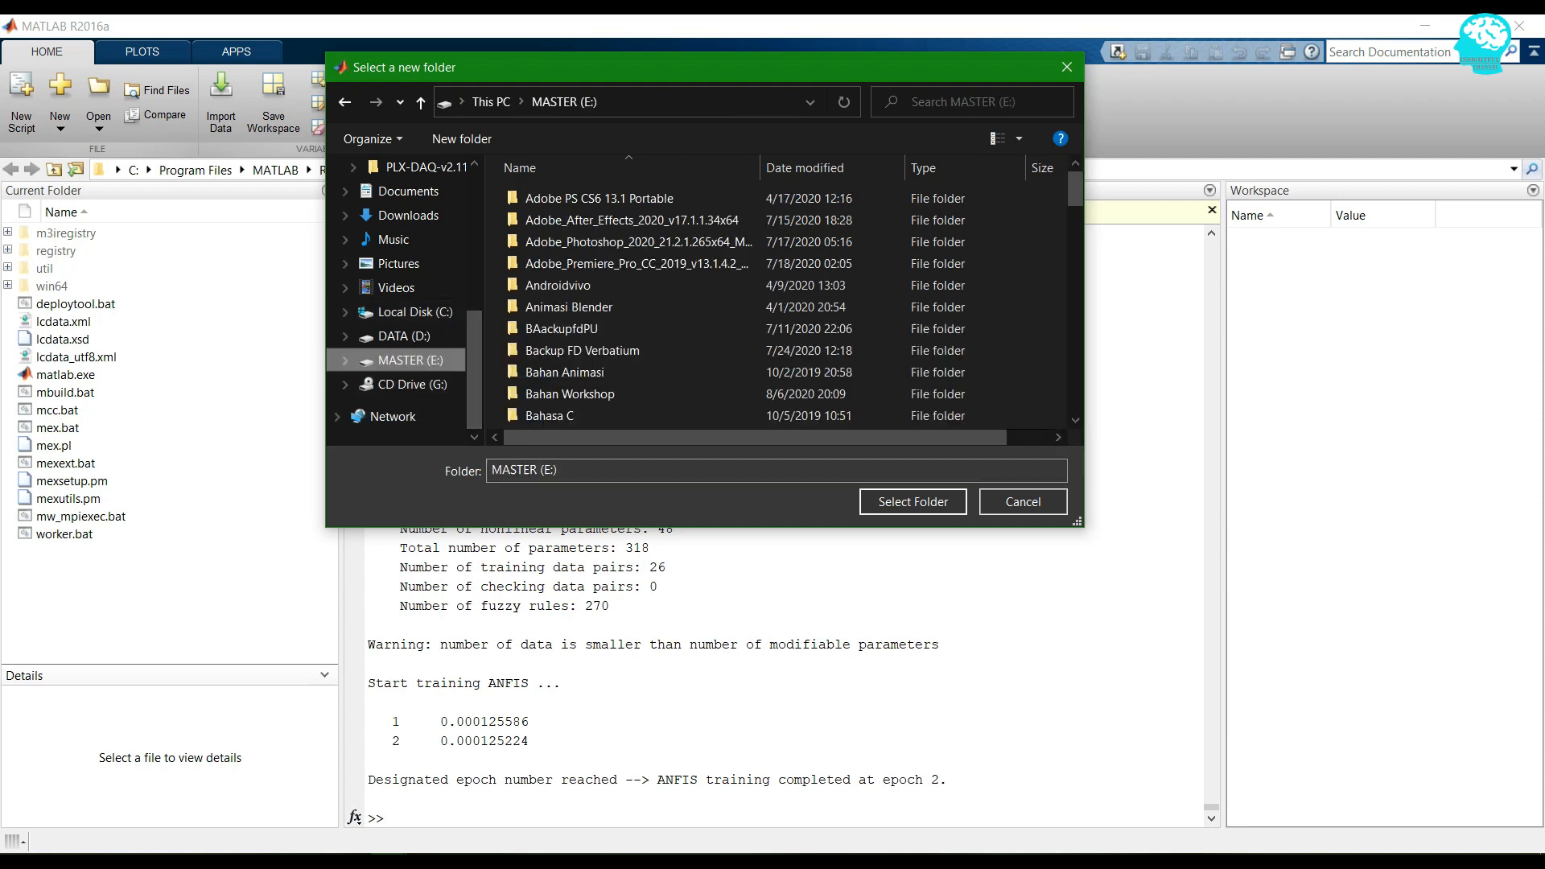
{"action": "scroll", "coordinate": [611, 314], "scroll_direction": "down", "scroll_amount": 4}
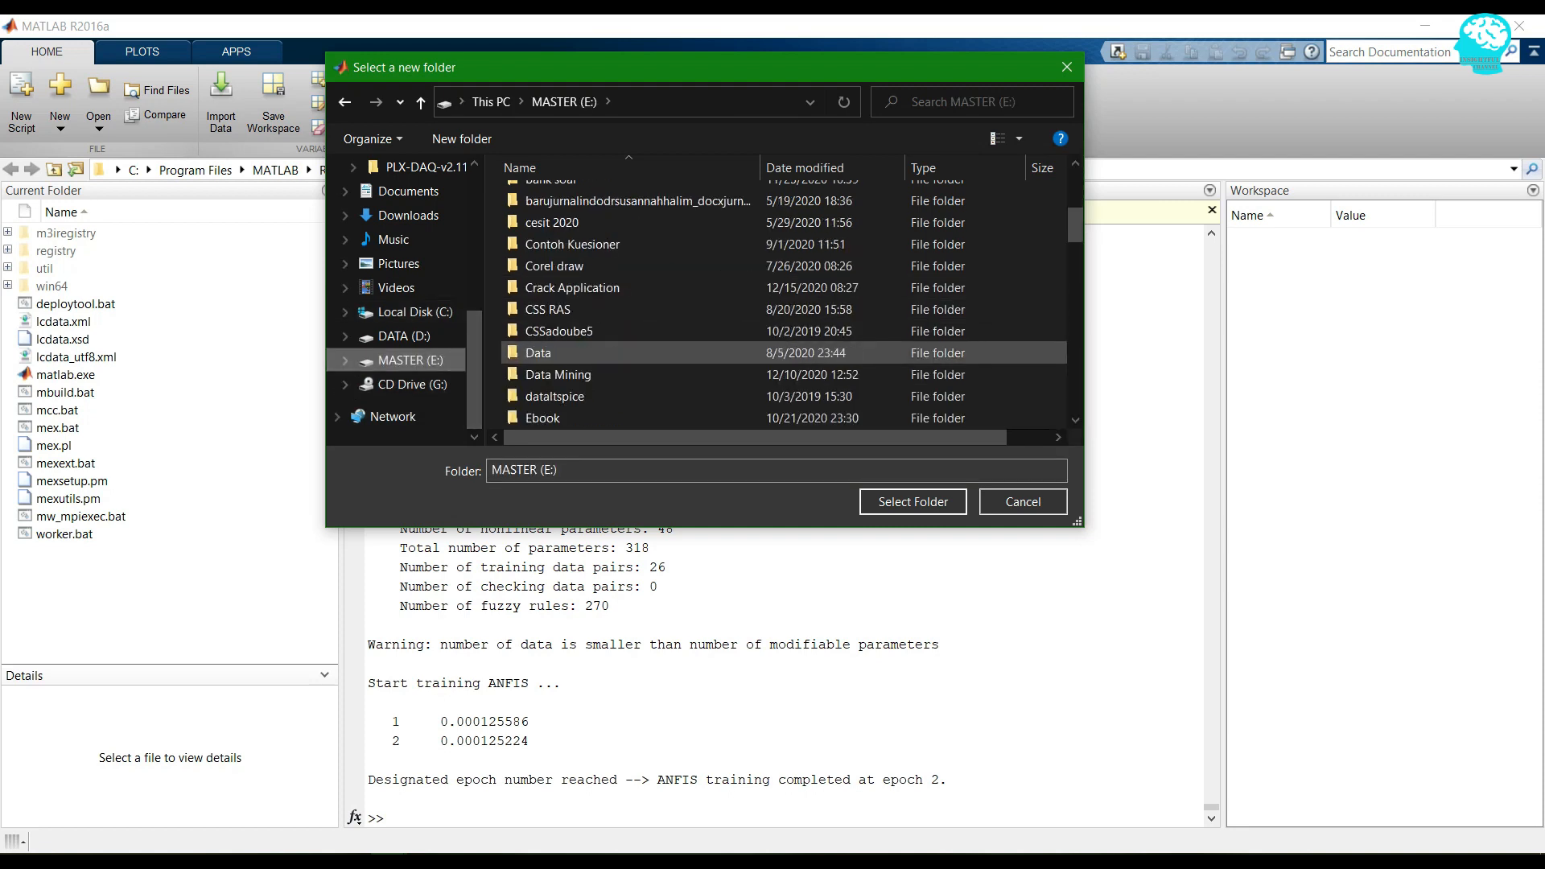
{"action": "type", "text": "proteus"}
{"action": "scroll", "coordinate": [785, 306], "scroll_direction": "down", "scroll_amount": 3}
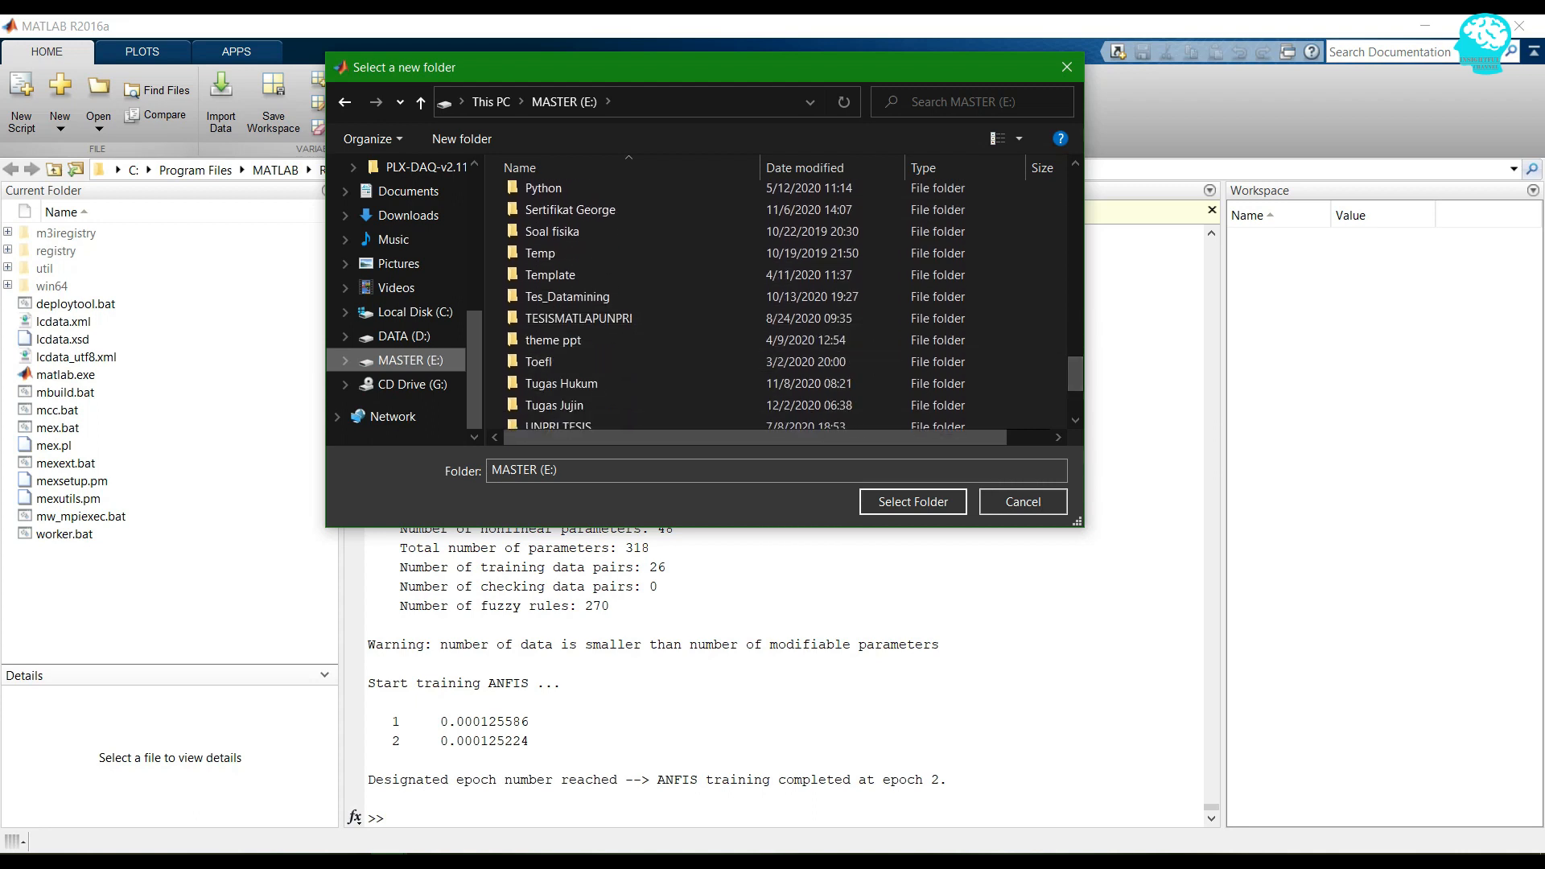
{"action": "type", "text": "Workshop"}
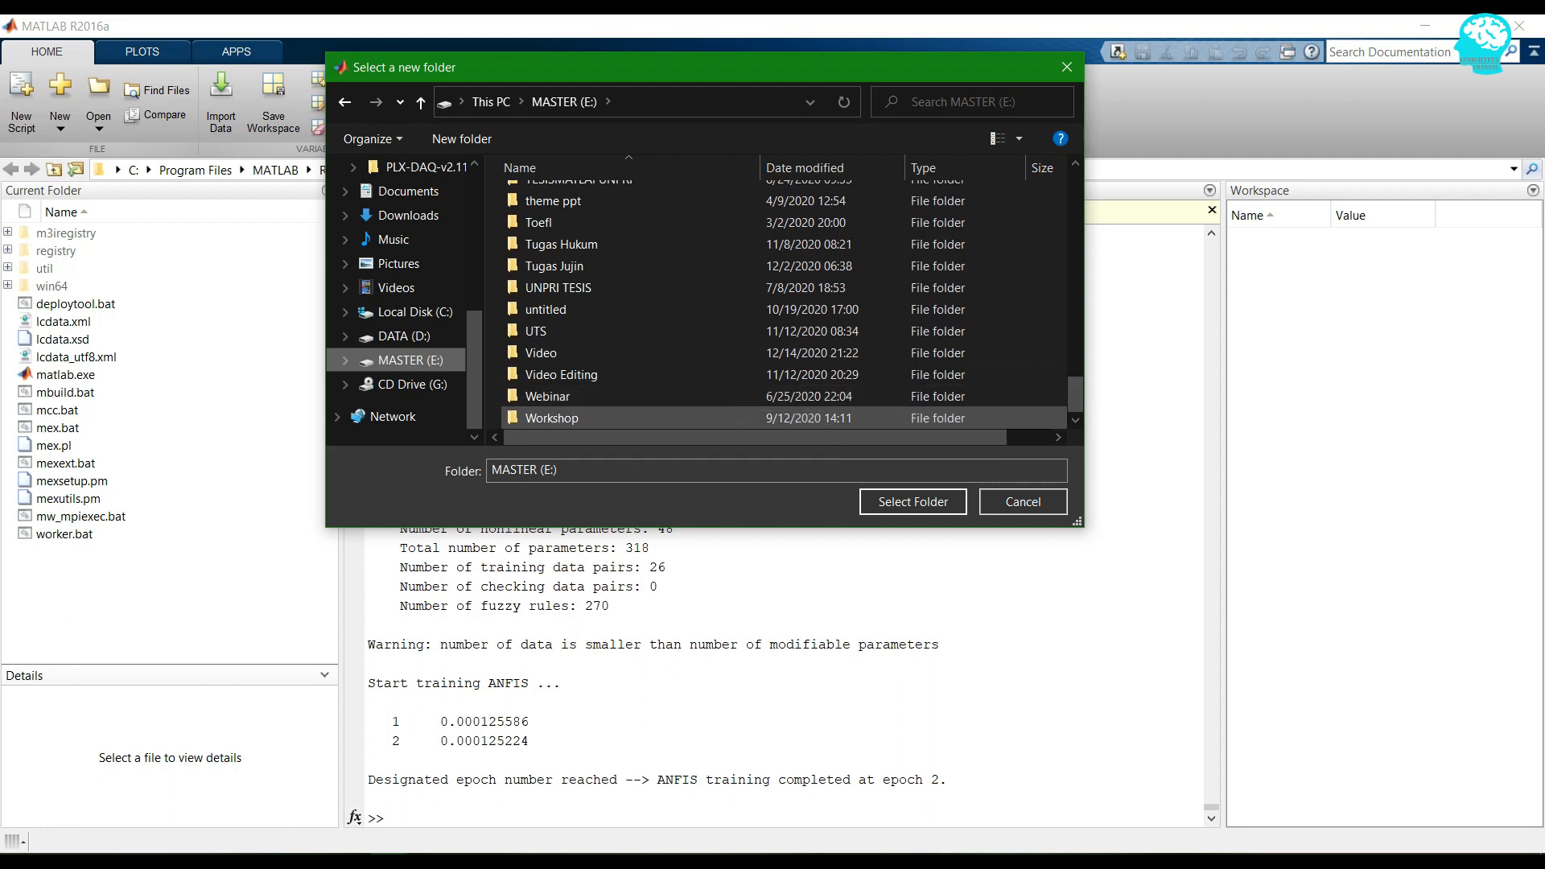
{"action": "scroll", "coordinate": [567, 396], "scroll_direction": "up", "scroll_amount": 3}
{"action": "left_click", "coordinate": [567, 344]}
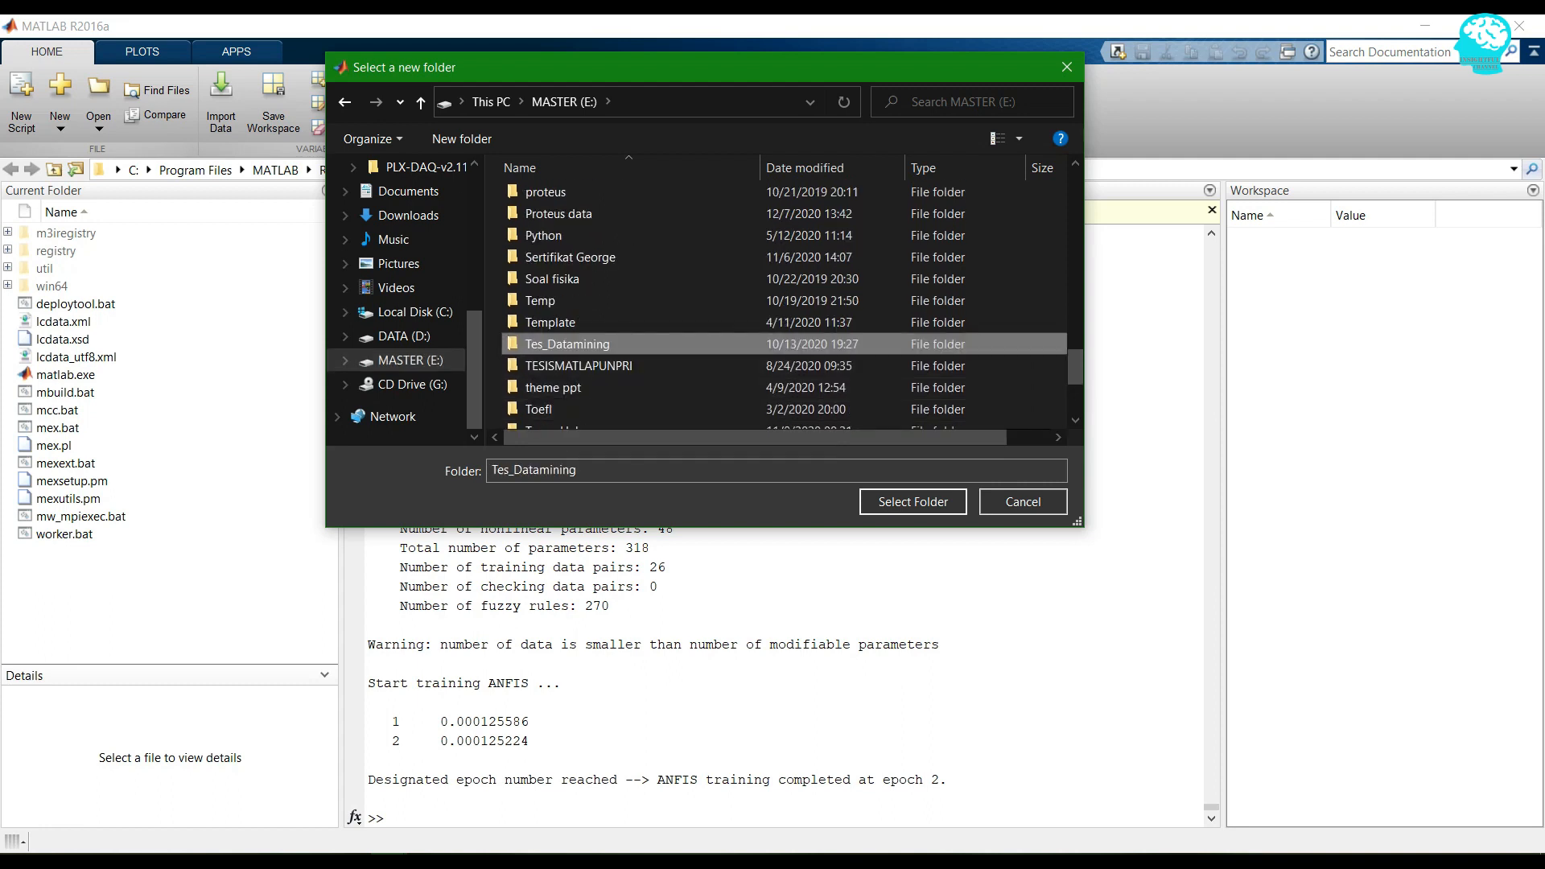
{"action": "key", "text": "o"}
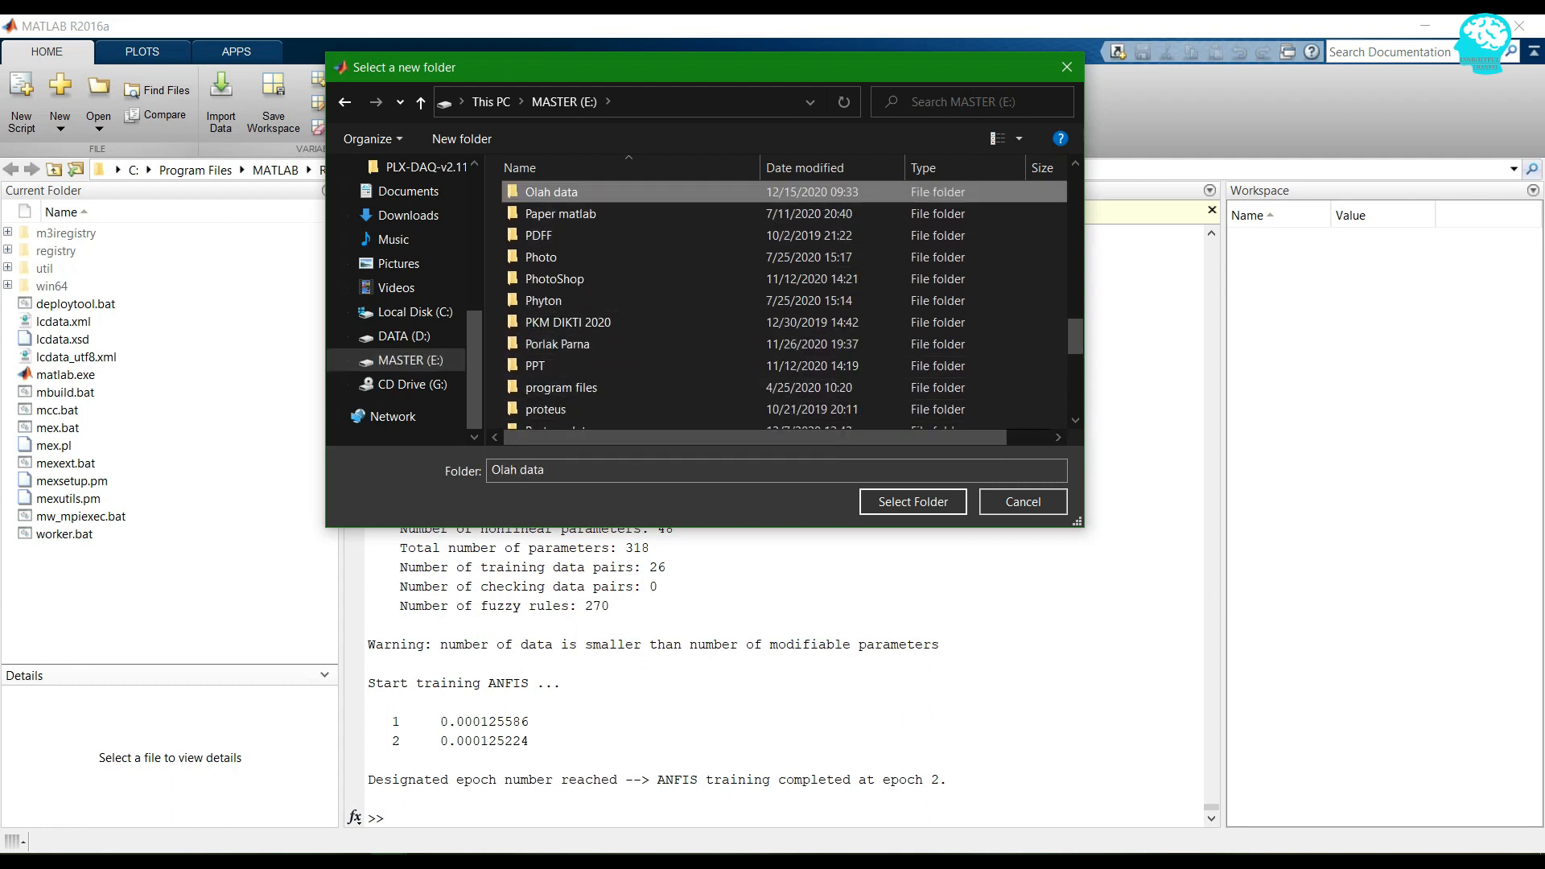
{"action": "key", "text": "Return"}
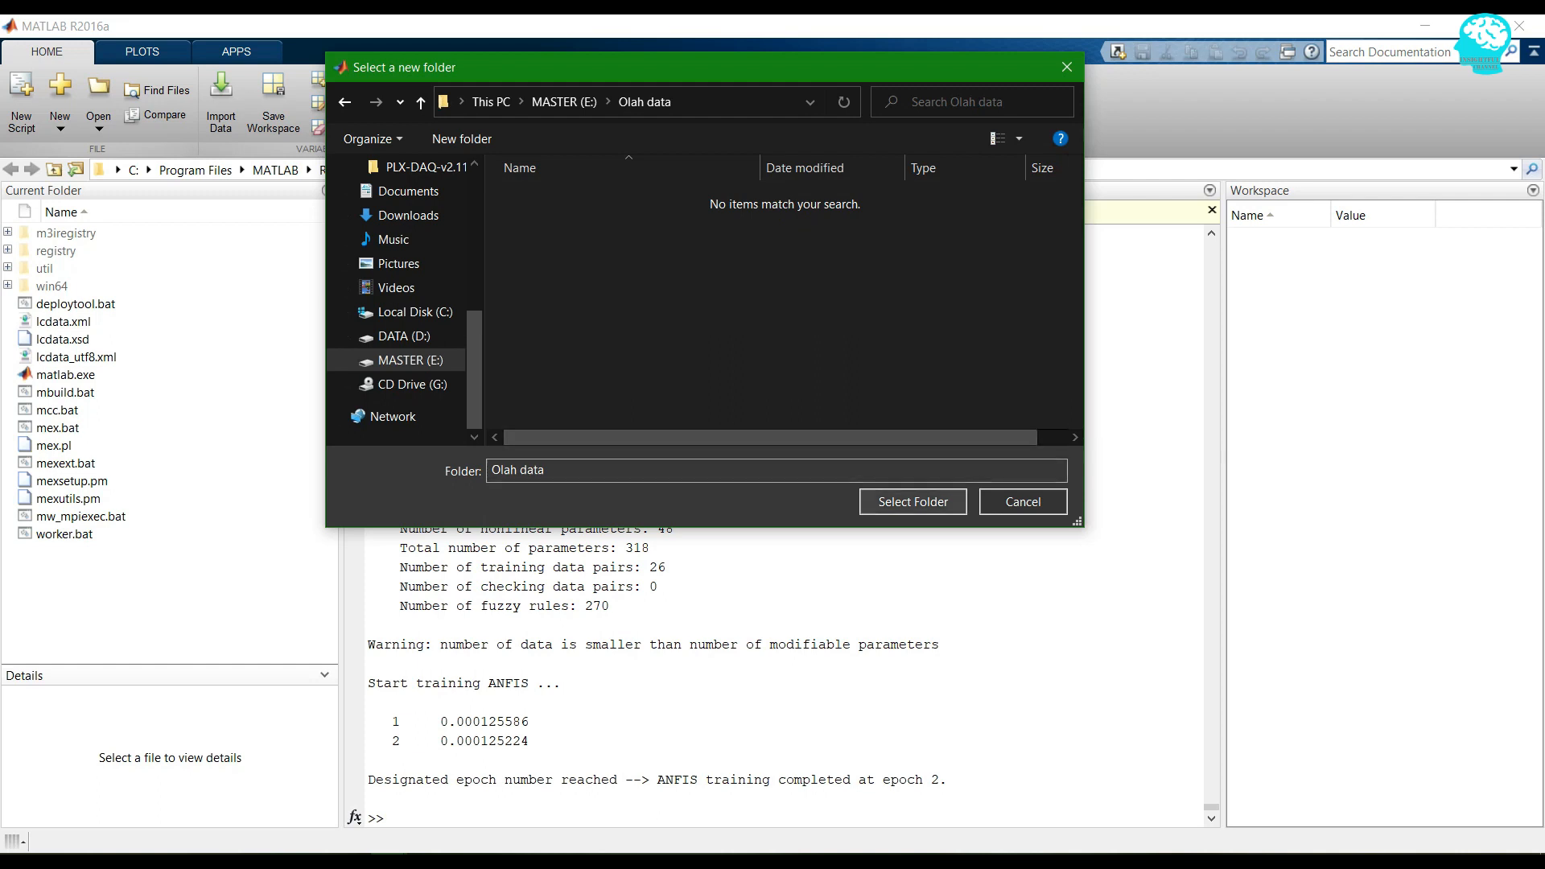
{"action": "left_click", "coordinate": [914, 501]}
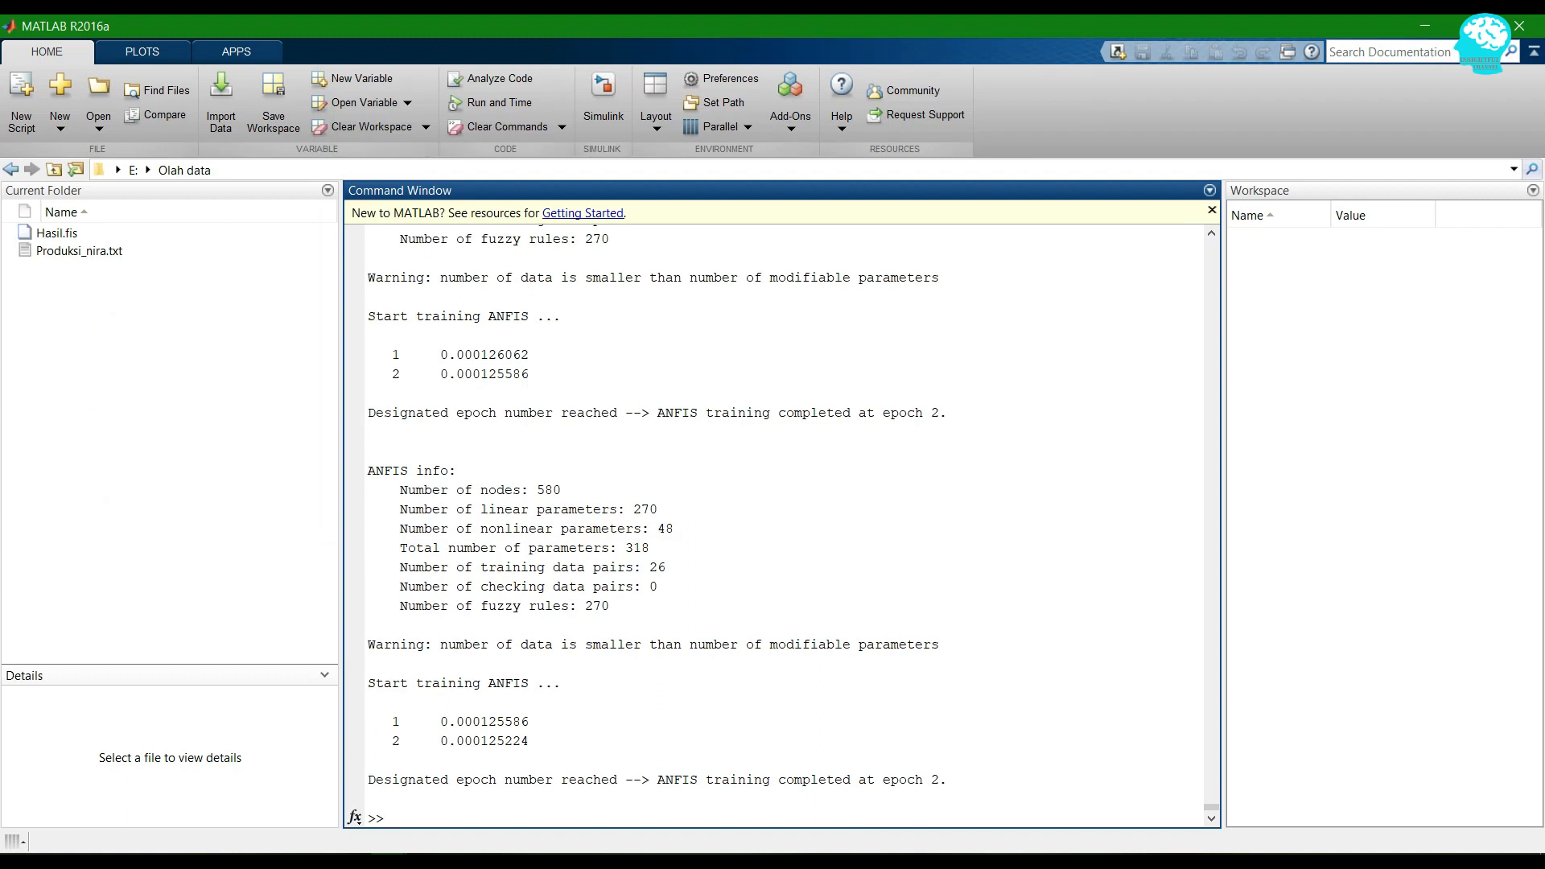
- Load the saved FIS into the workspace by running fis=readfis('Hasil.fis'); in the command window
{"action": "left_click", "coordinate": [57, 233]}
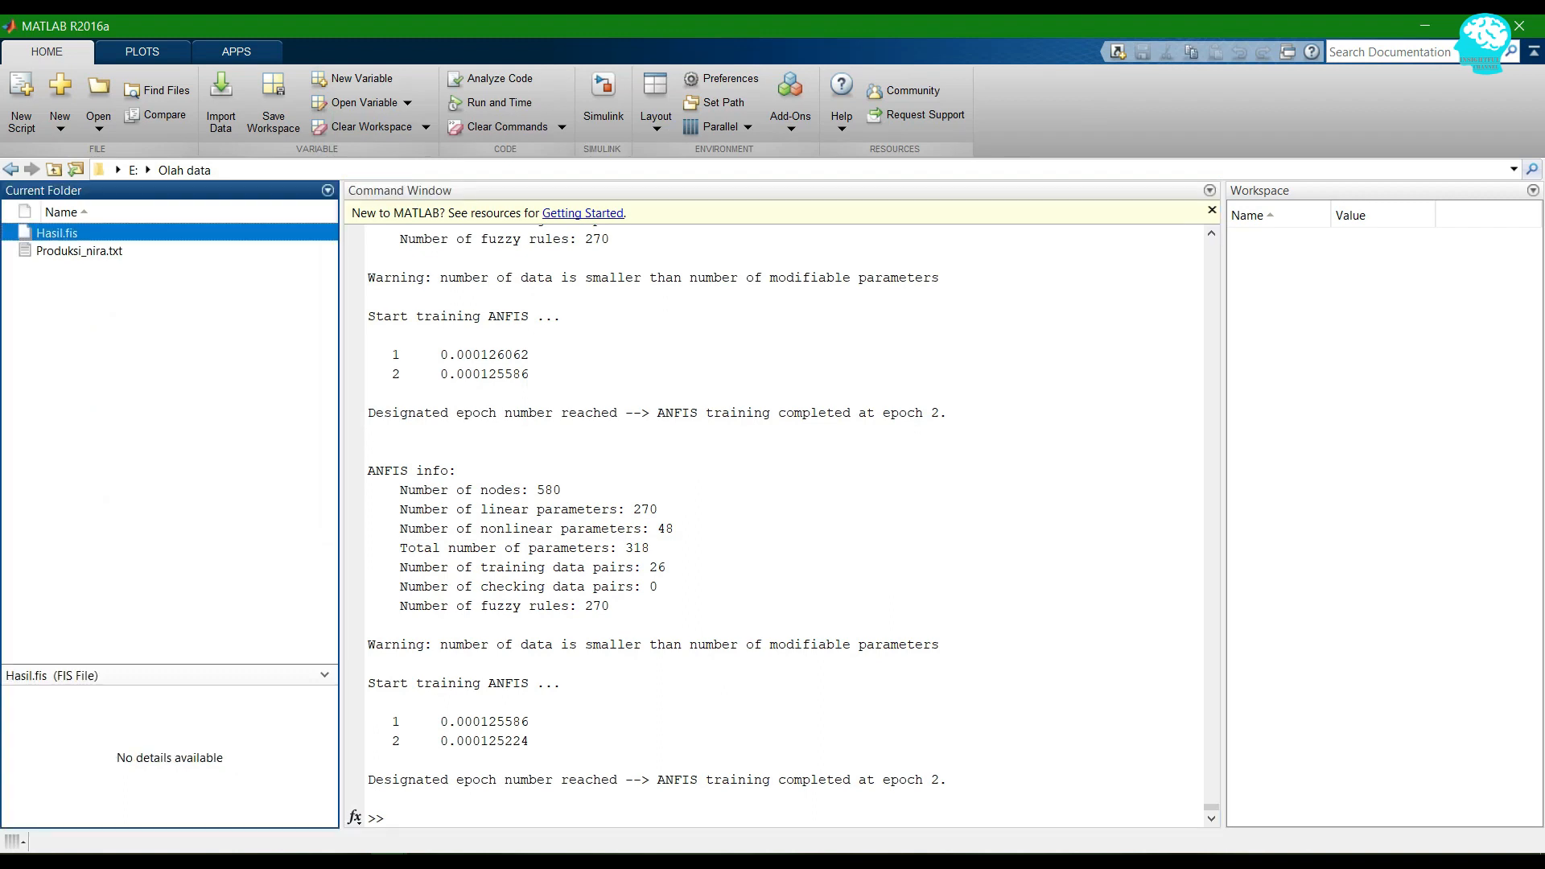
{"action": "left_click", "coordinate": [392, 818]}
{"action": "type", "text": "fis"}
{"action": "type", "text": "-"}
{"action": "type", "text": "="}
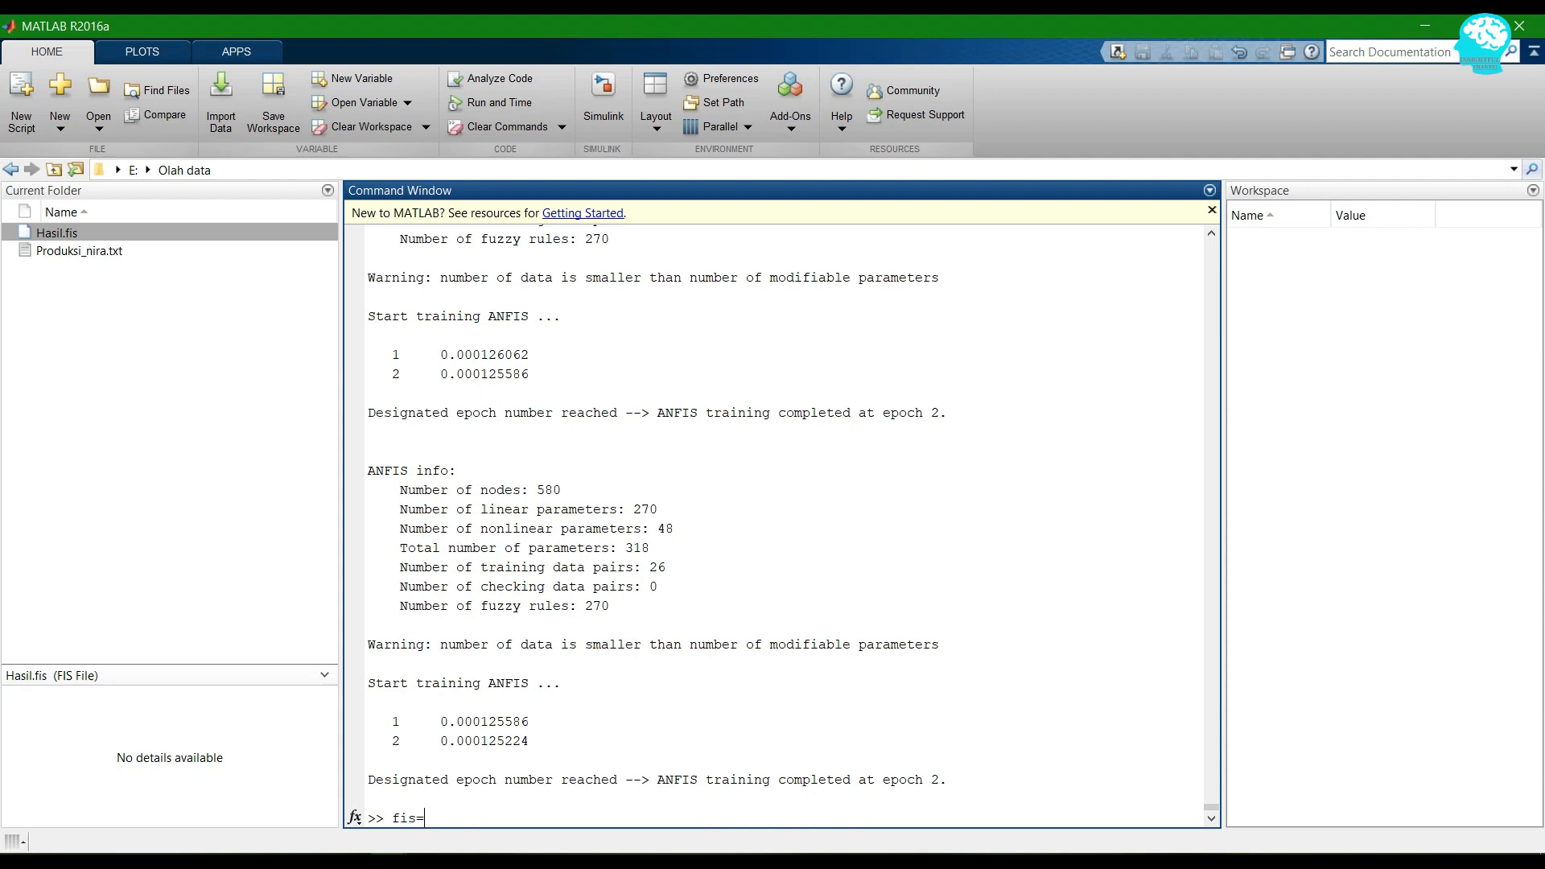
{"action": "type", "text": "readfis('"}
{"action": "scroll", "coordinate": [781, 528], "scroll_direction": "up", "scroll_amount": 1}
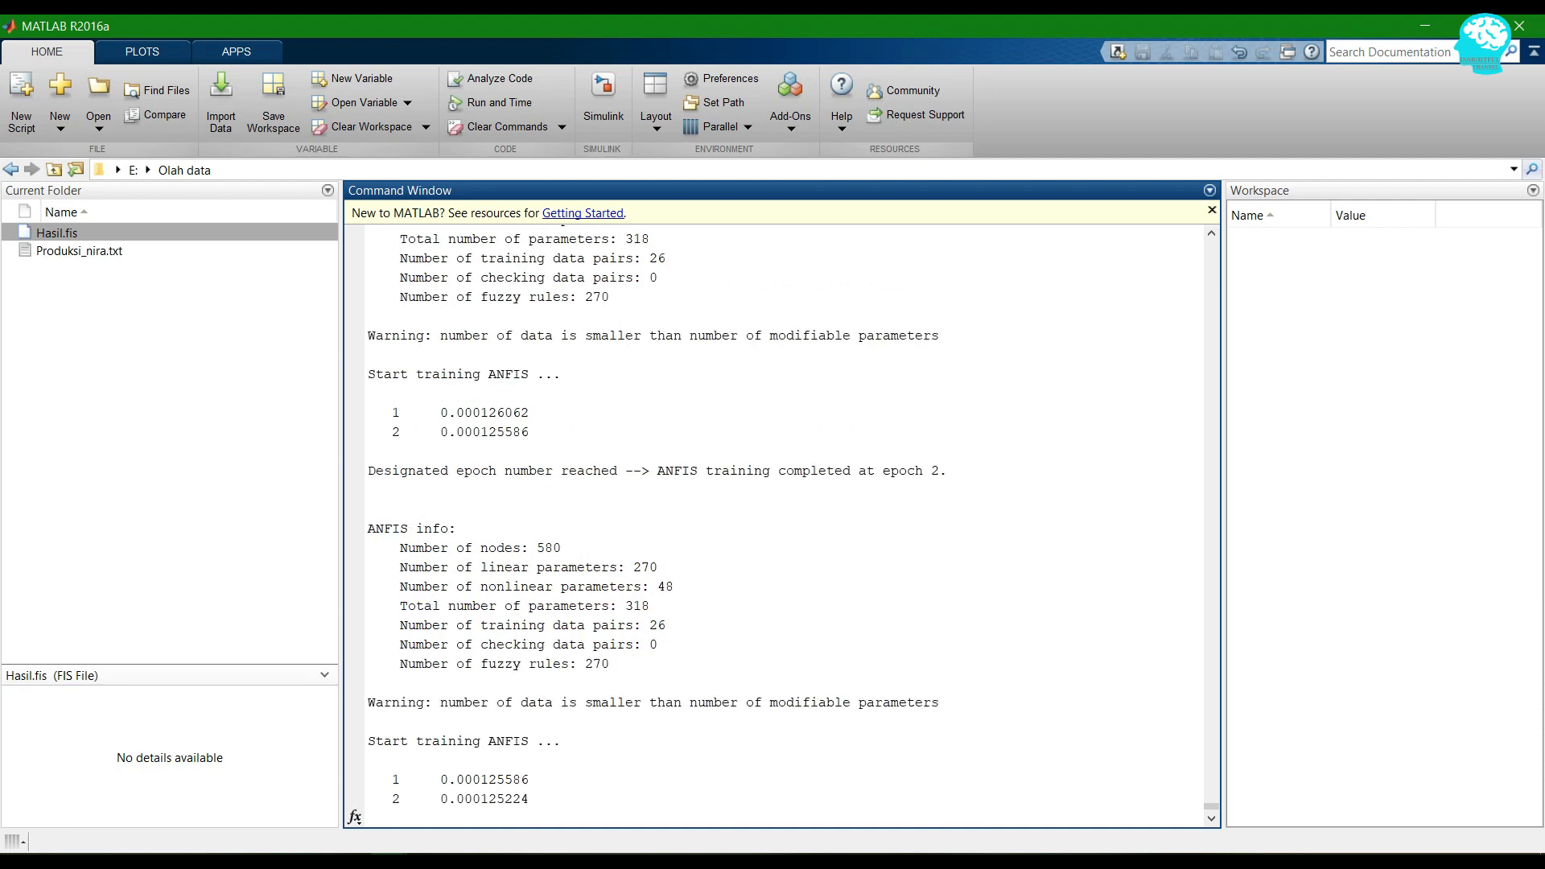
{"action": "left_click", "coordinate": [56, 233]}
{"action": "left_click", "coordinate": [530, 721]}
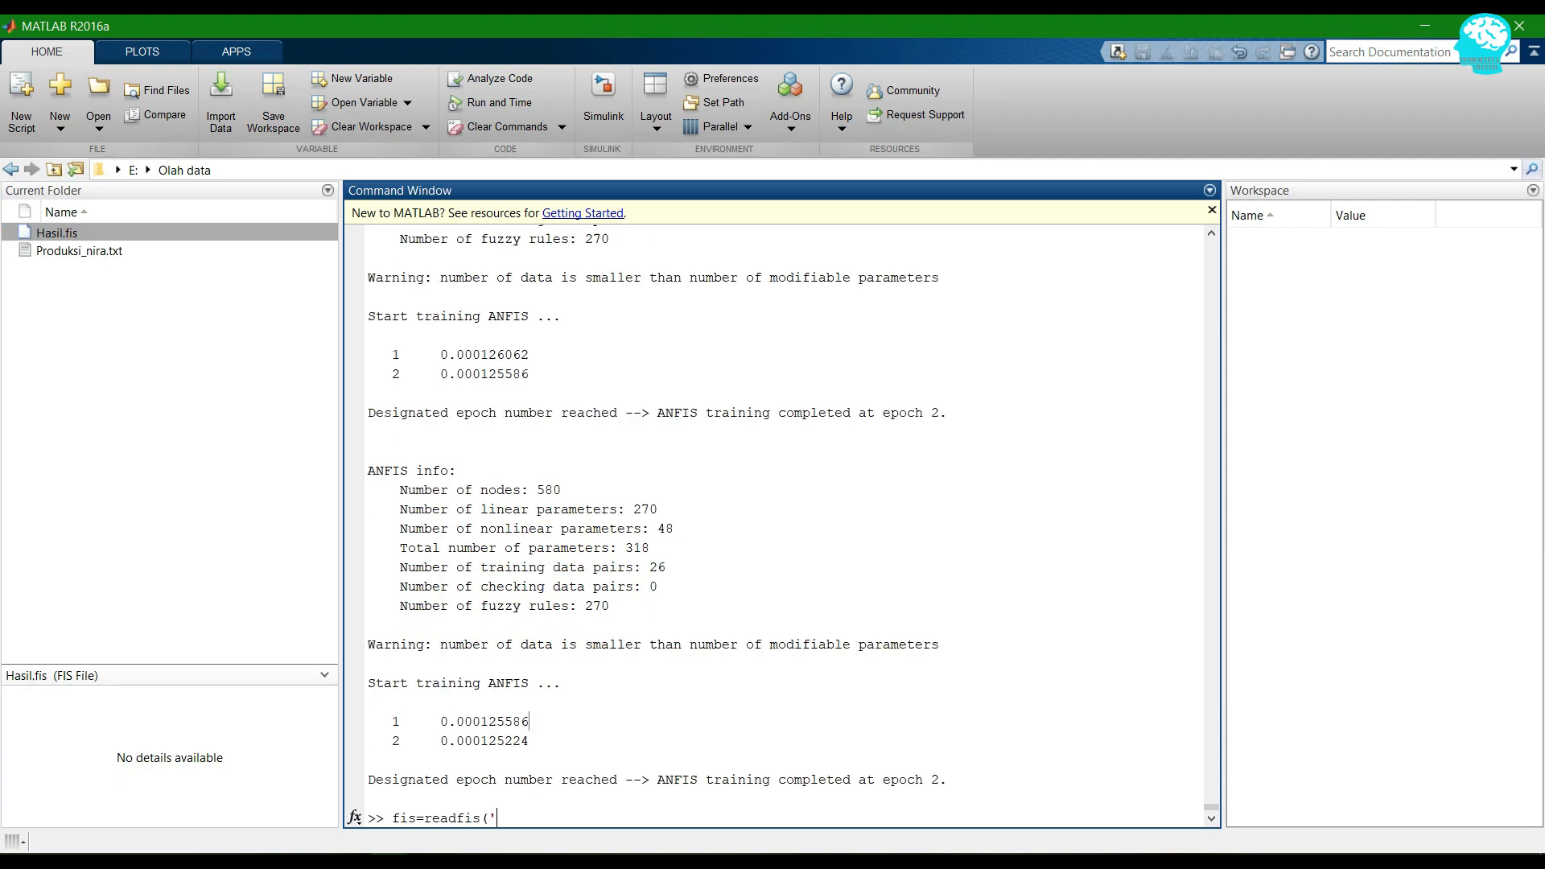
{"action": "type", "text": "Hasil.fis');"}
{"action": "key", "text": "Return"}
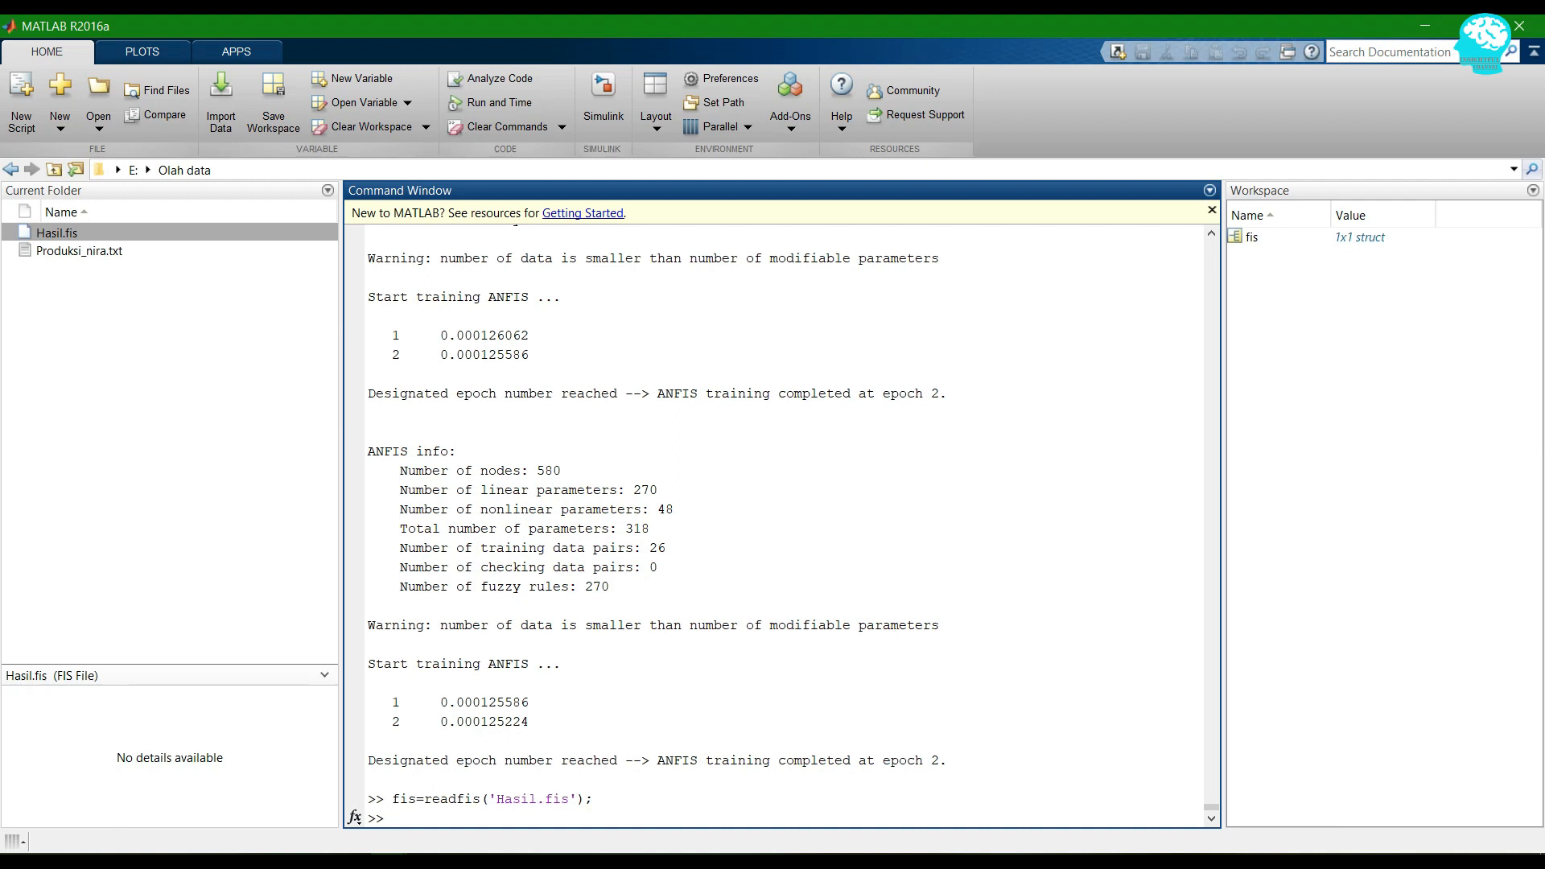
- Write the command out=evalfis([],fis) without running it and put the cursor inside the empty brackets
{"action": "type", "text": "out="}
{"action": "type", "text": "evalfis([],fis)"}
{"action": "key", "text": "Left"}
{"action": "key", "text": "Left"}
{"action": "key", "text": "Right"}
- Copy the five input columns D61:H95 from the Excel workbook and return to MATLAB
{"action": "key", "text": "alt+Tab"}
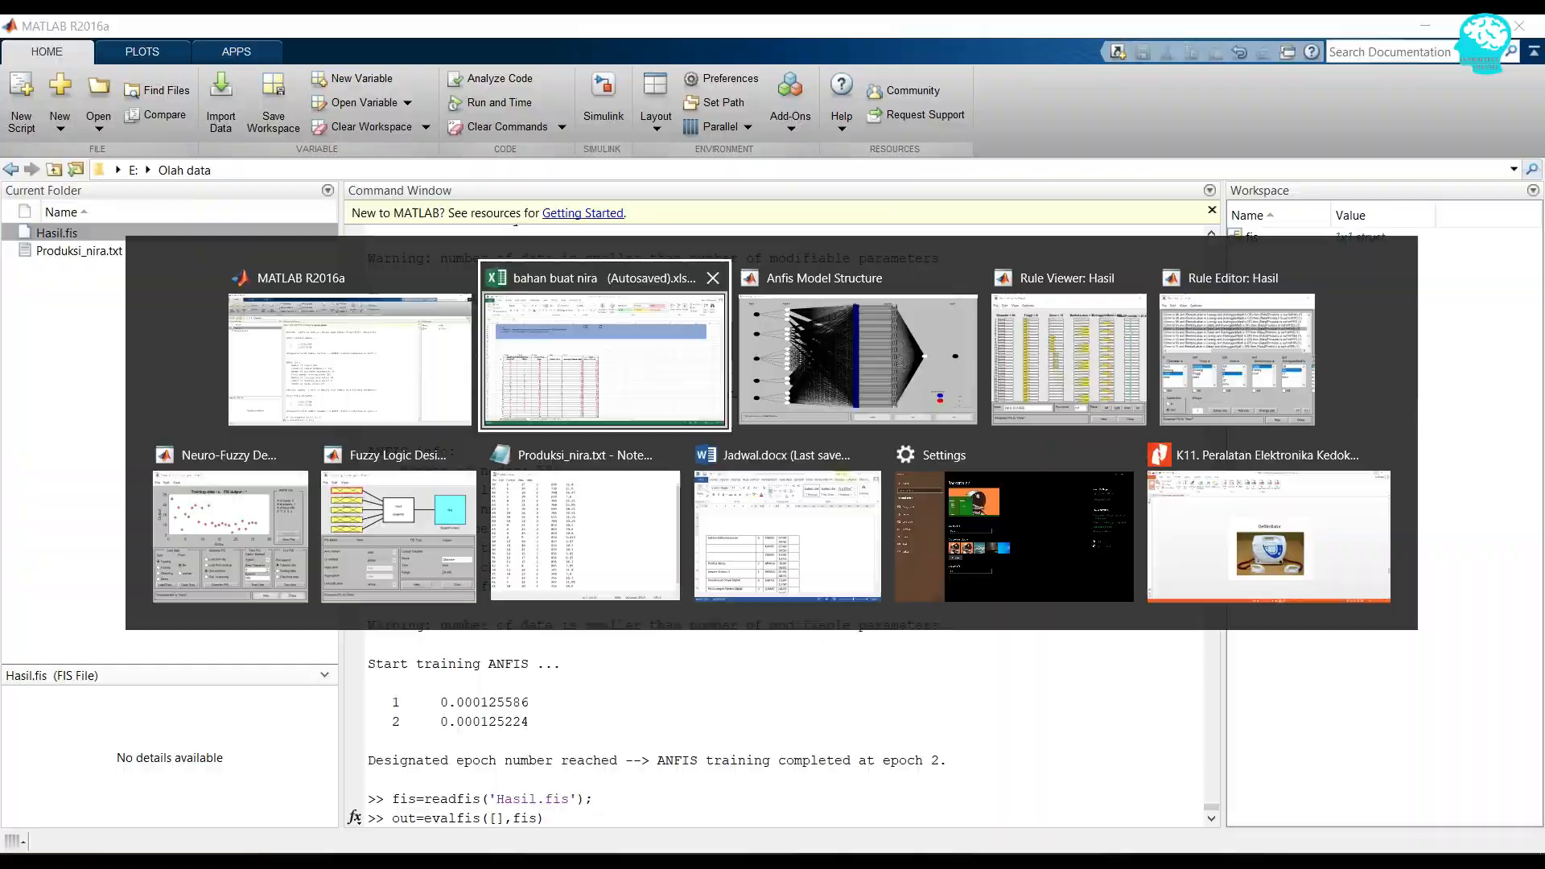
{"action": "left_click_drag", "start_coordinate": [161, 444], "coordinate": [563, 766]}
{"action": "key", "text": "ctrl+c"}
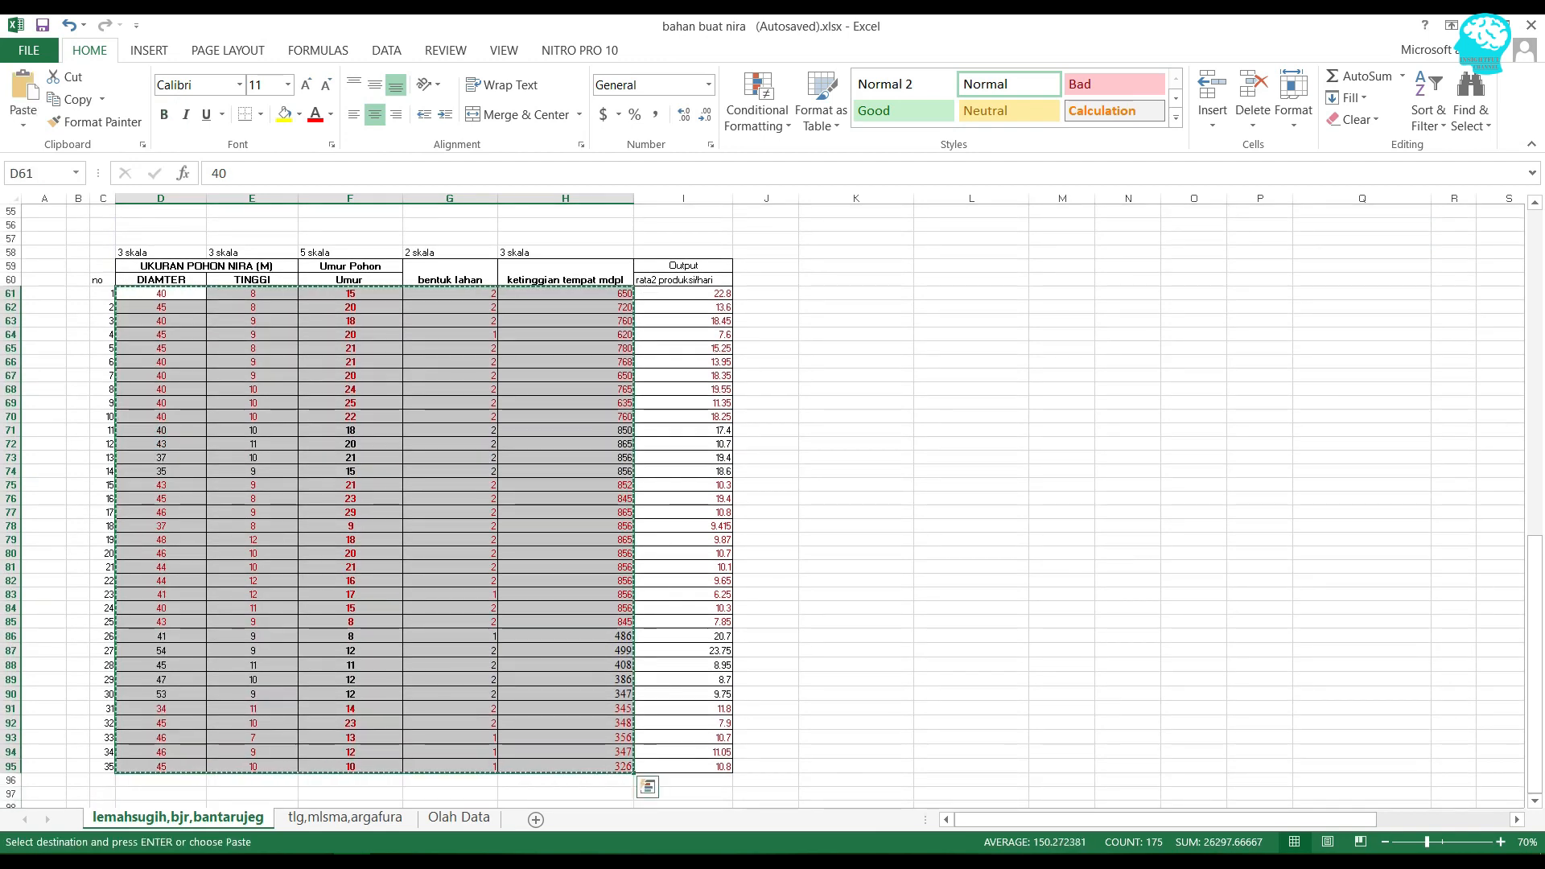
{"action": "key", "text": "alt+Tab"}
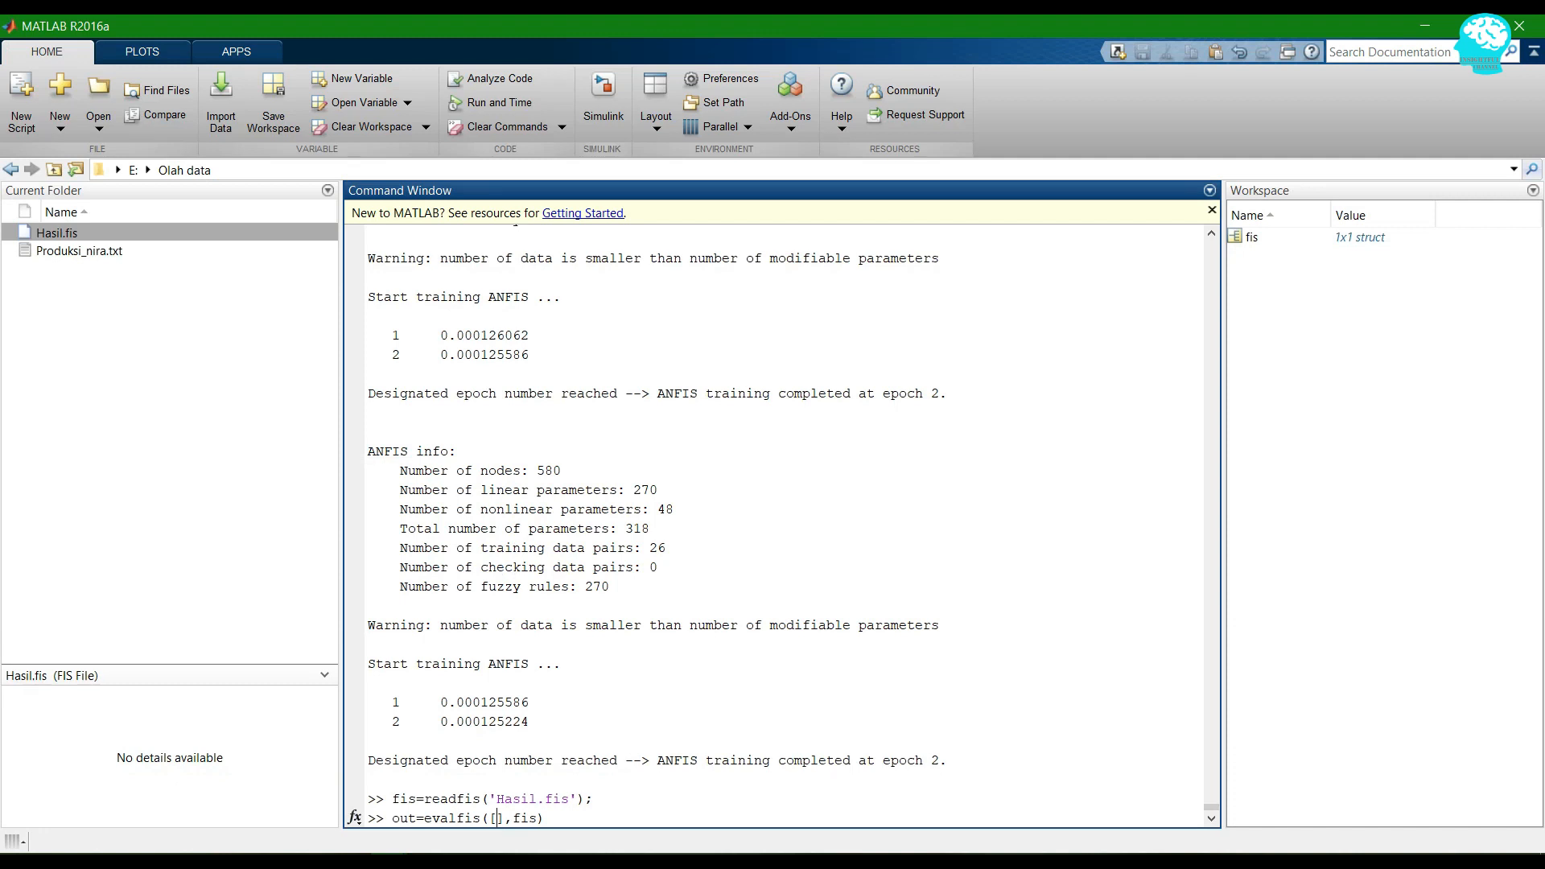
- Run out=evalfis on the pasted Excel input matrix with fis and copy all the resulting output values
{"action": "key", "text": "ctrl+v"}
{"action": "key", "text": "Return"}
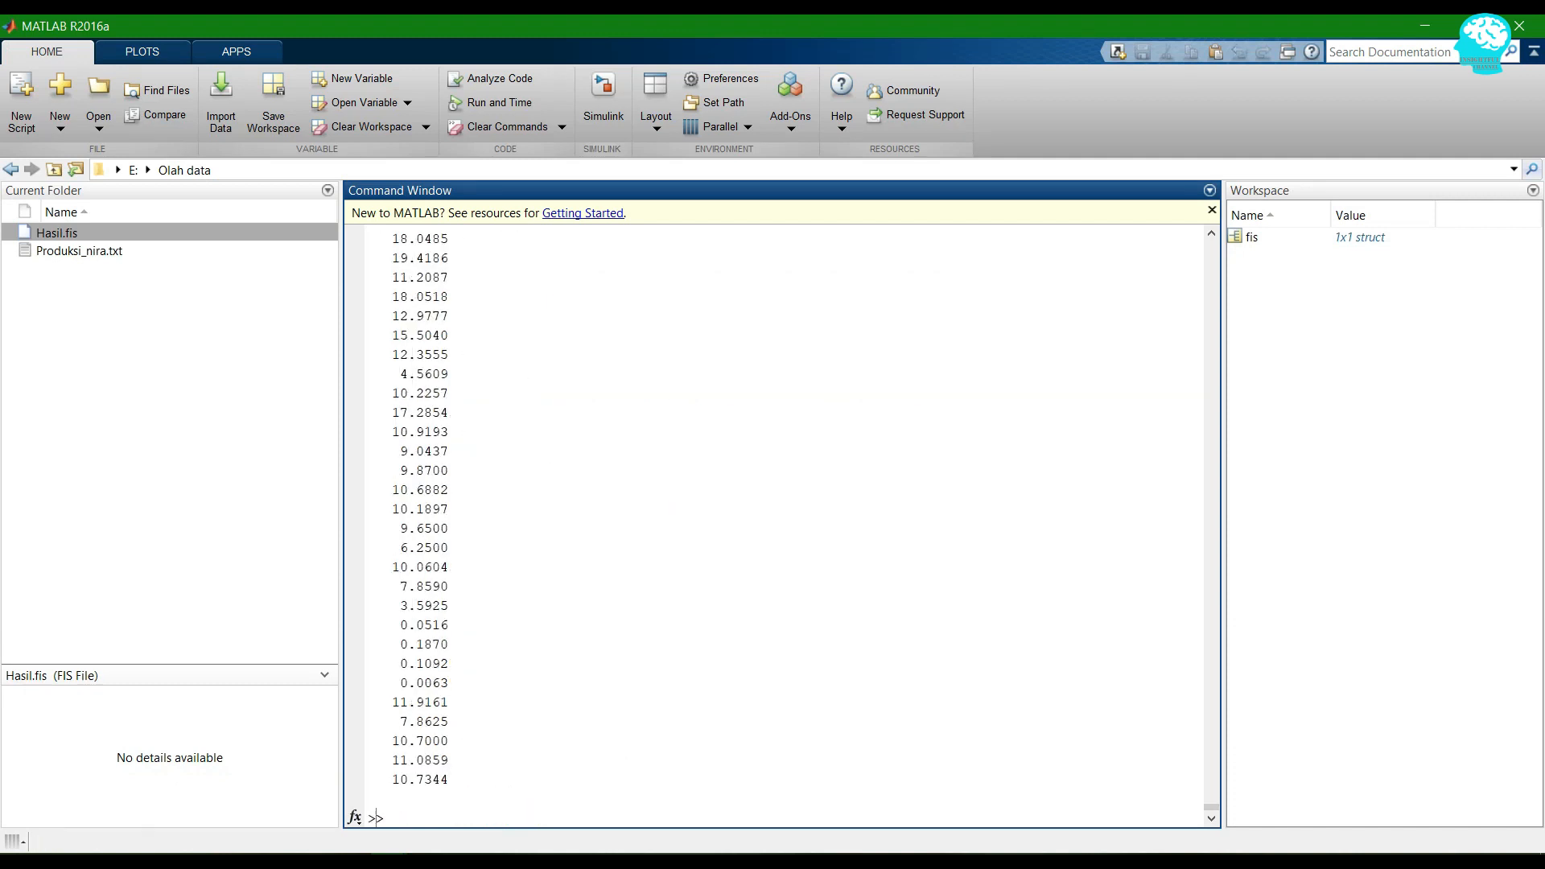
{"action": "left_click_drag", "start_coordinate": [376, 818], "coordinate": [368, 389]}
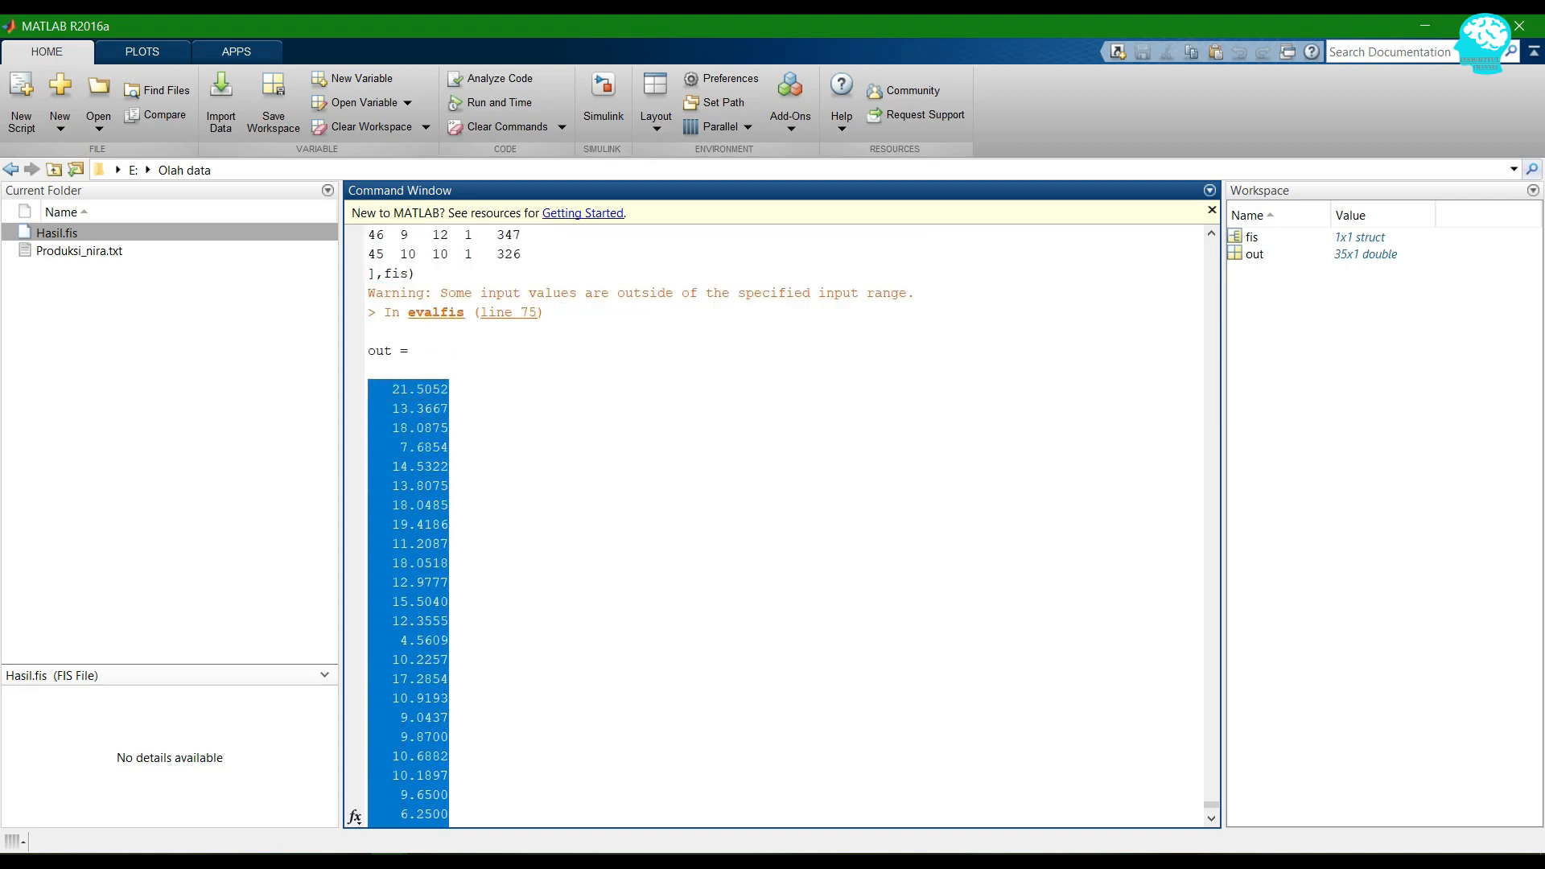
- Switch to the Excel workbook and paste the evalfis outputs into column J starting at J61, beside the measured production
{"action": "key", "text": "alt+Tab"}
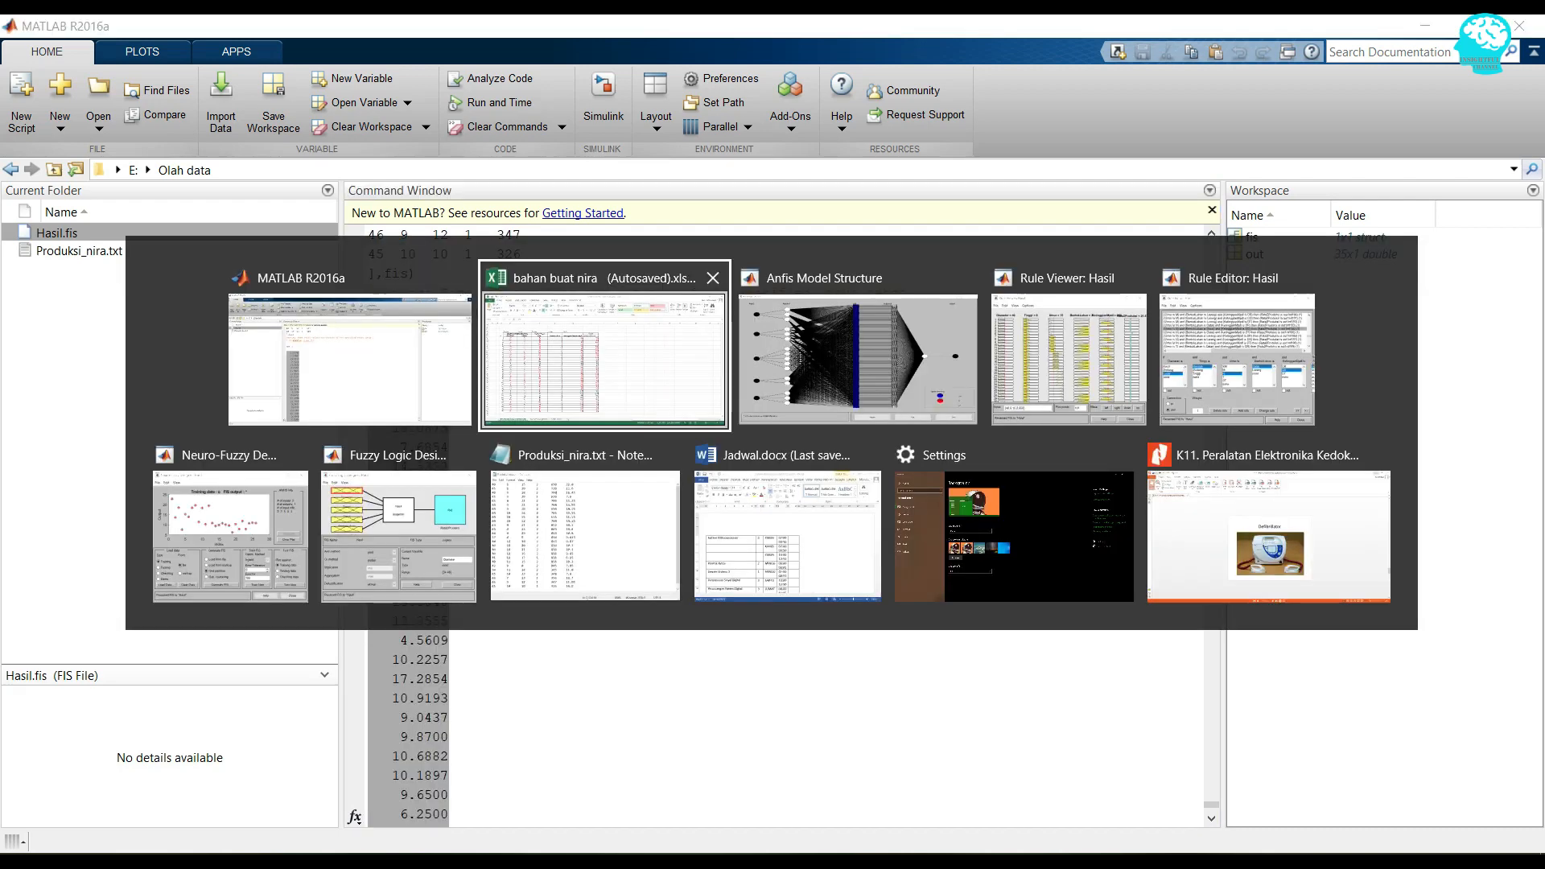
{"action": "left_click", "coordinate": [765, 294]}
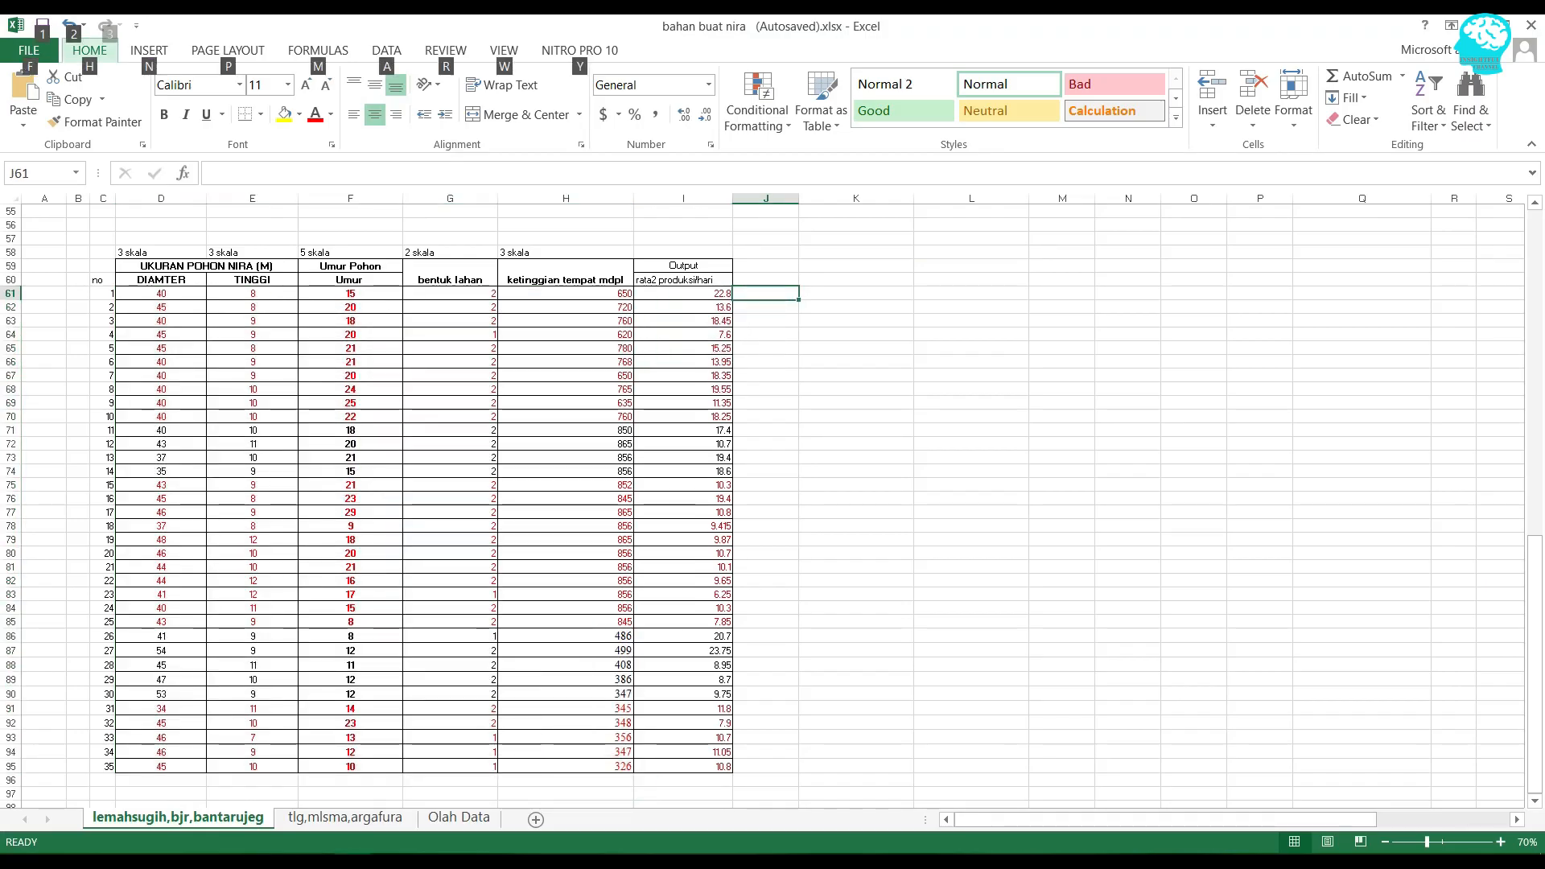
{"action": "left_click", "coordinate": [766, 280]}
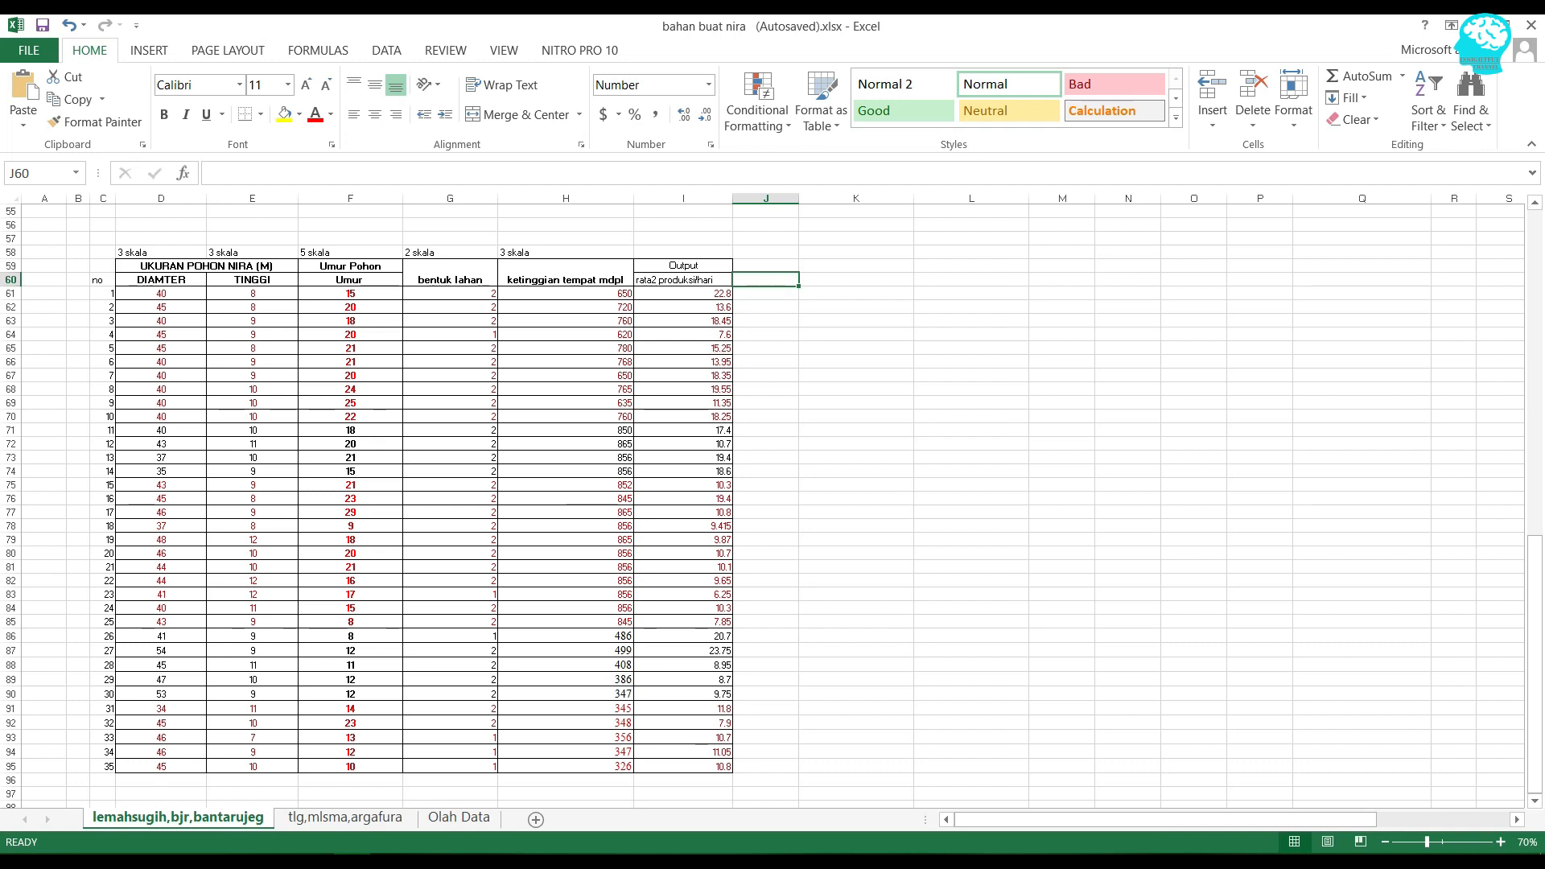
{"action": "type", "text": "21.5 13.4 18.1 7.7 14.5 13.8 18.0 19.4 11.2 18.1 13.0 15.5 12.4 4.6 10.2 17.3 10.9 9.0 9.9 10.7 10.2 9.7 6.3 10.1 7.9 3.6 0.1 0.187 0.1092 0.0063 11.9161 7.8625 10.7 11.0859 10.7344"}
{"action": "key", "text": "ctrl+z"}
{"action": "left_click", "coordinate": [766, 294]}
{"action": "type", "text": "21.5 13.4 18.1 7.7 14.5 13.8 18.0 19.4 11.2 18.1 13.0 15.5 12.4 4.6 10.2 17.3 10.9 9.0 9.9 10.7 10.2 9.7 6.3 10.1 7.9 3.6 0.0516 0.187 0.1092 0.0063 11.9161 7.8625 10.7 11.0859 10.7344"}
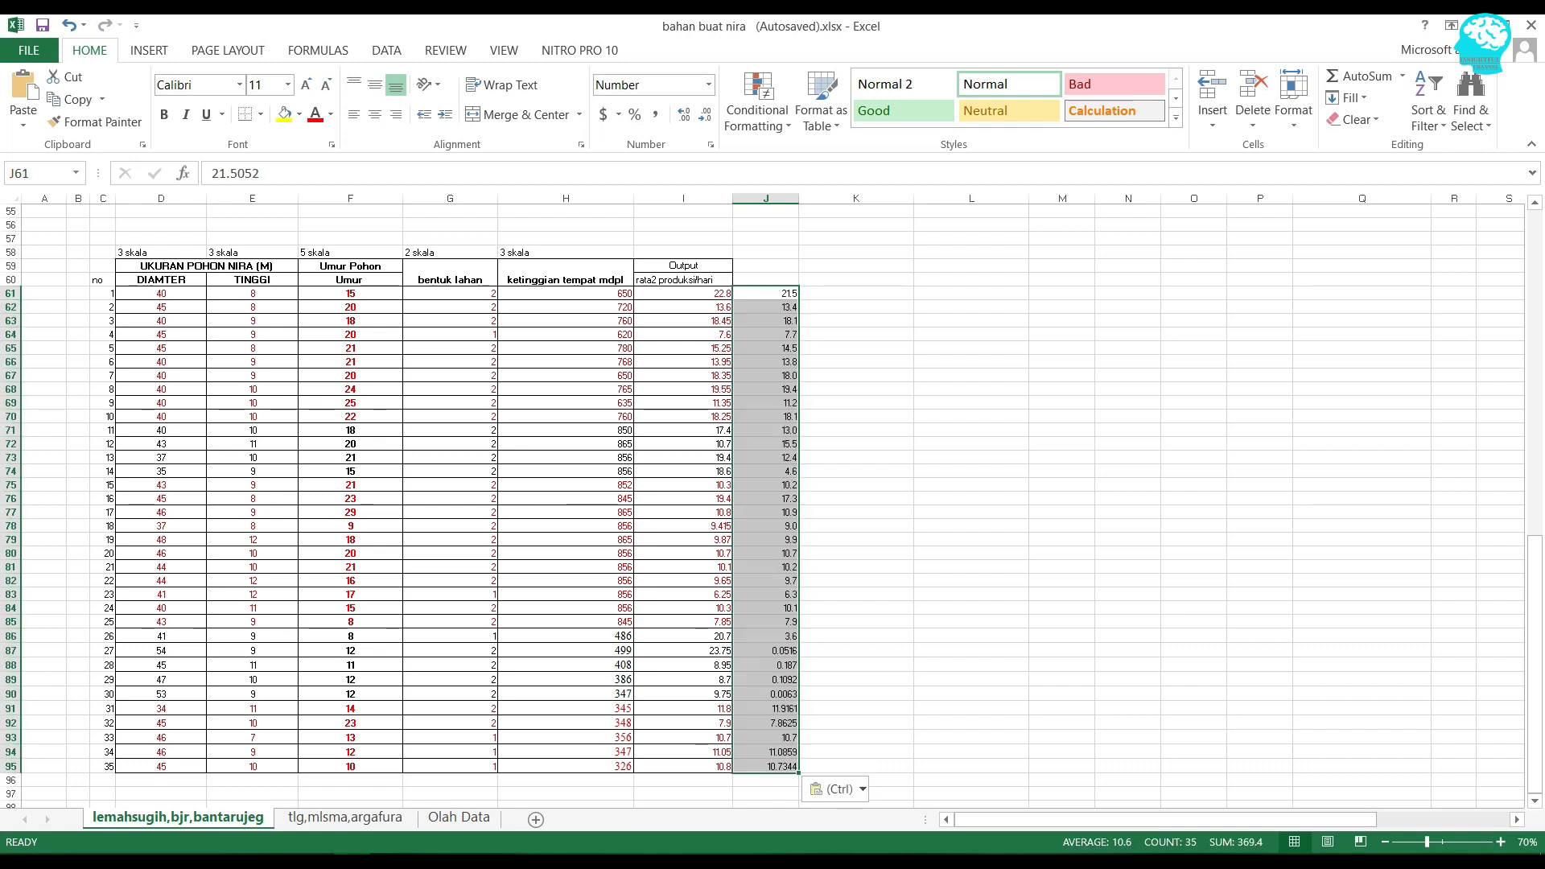
- Compare the measured production values with the pasted predictions across I61:J95
{"action": "left_click", "coordinate": [856, 335]}
{"action": "left_click_drag", "start_coordinate": [685, 293], "coordinate": [766, 739]}
{"action": "left_click", "coordinate": [856, 637]}
{"action": "left_click", "coordinate": [766, 739]}
{"action": "left_click", "coordinate": [683, 280]}
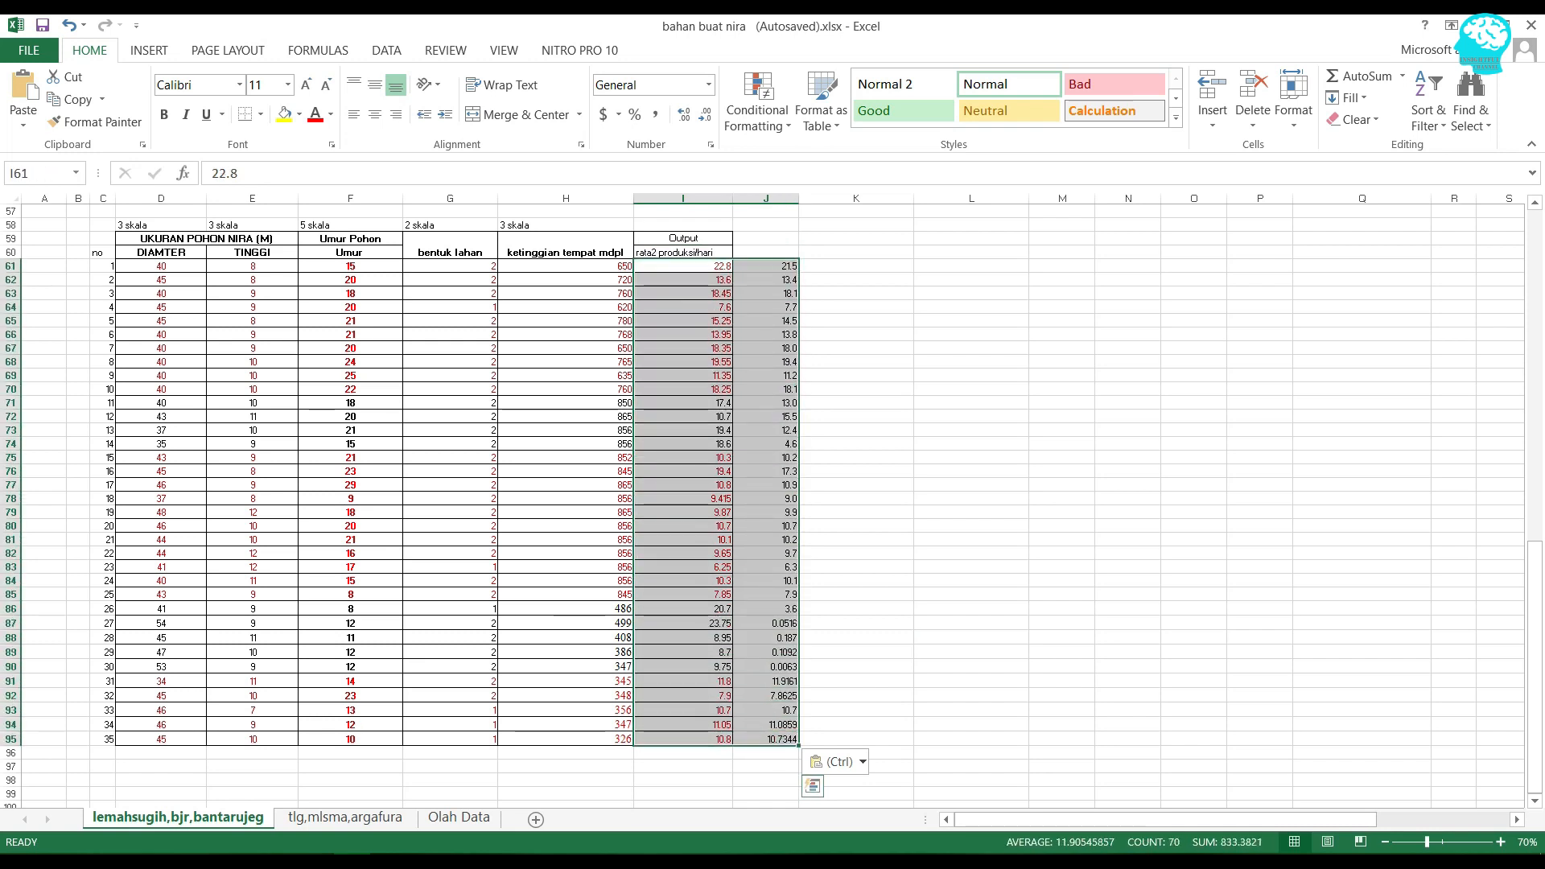
{"action": "left_click", "coordinate": [856, 525]}
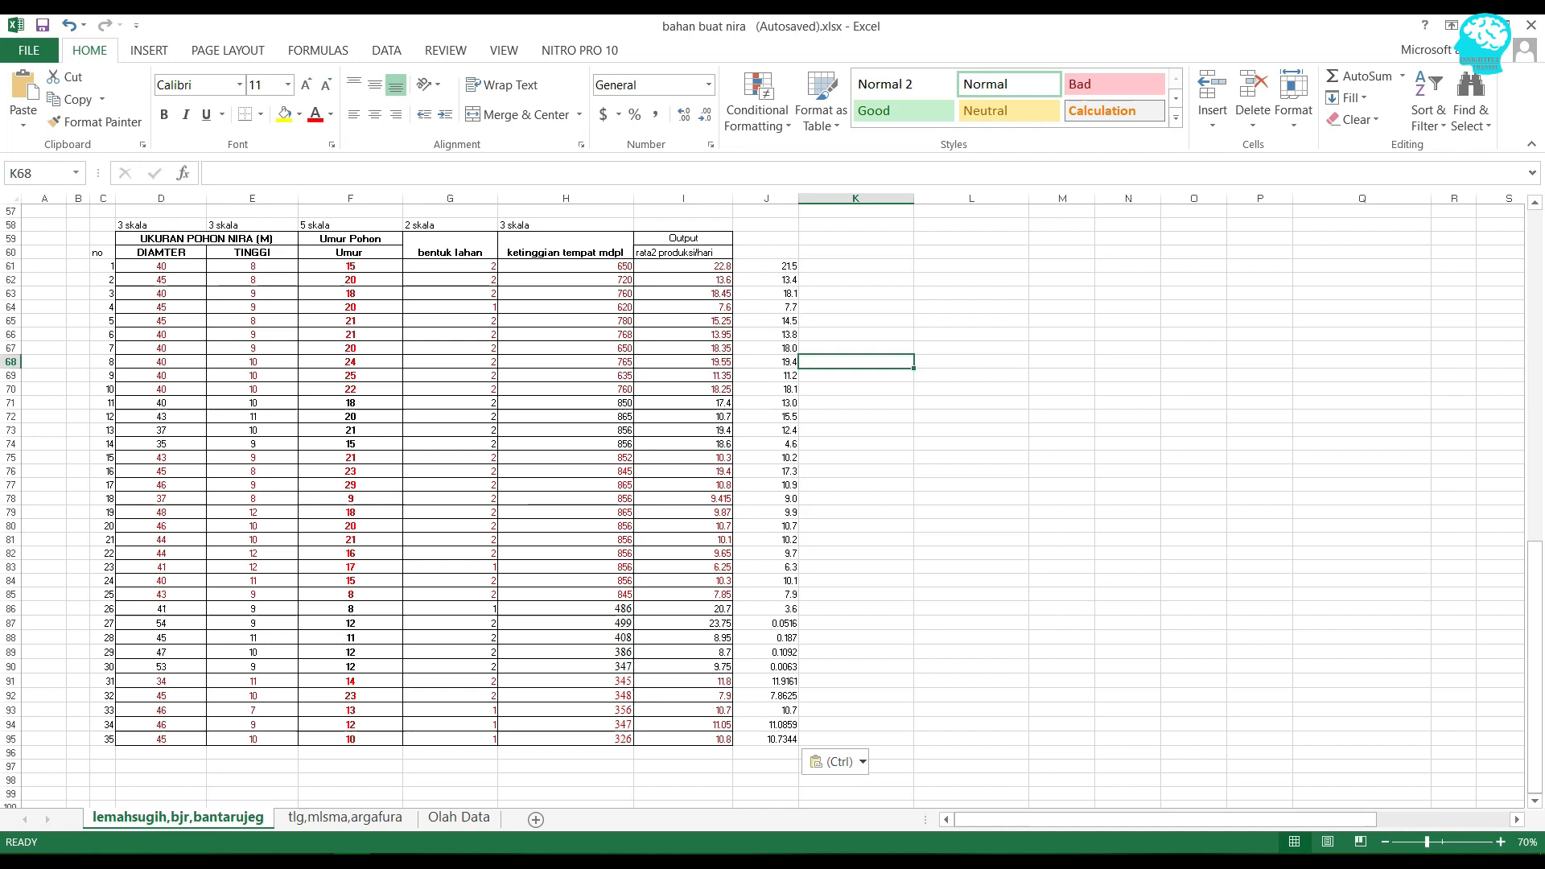
- Label the prediction column with Anfis in J59 and Prediksi in J60
{"action": "double_click", "coordinate": [766, 253]}
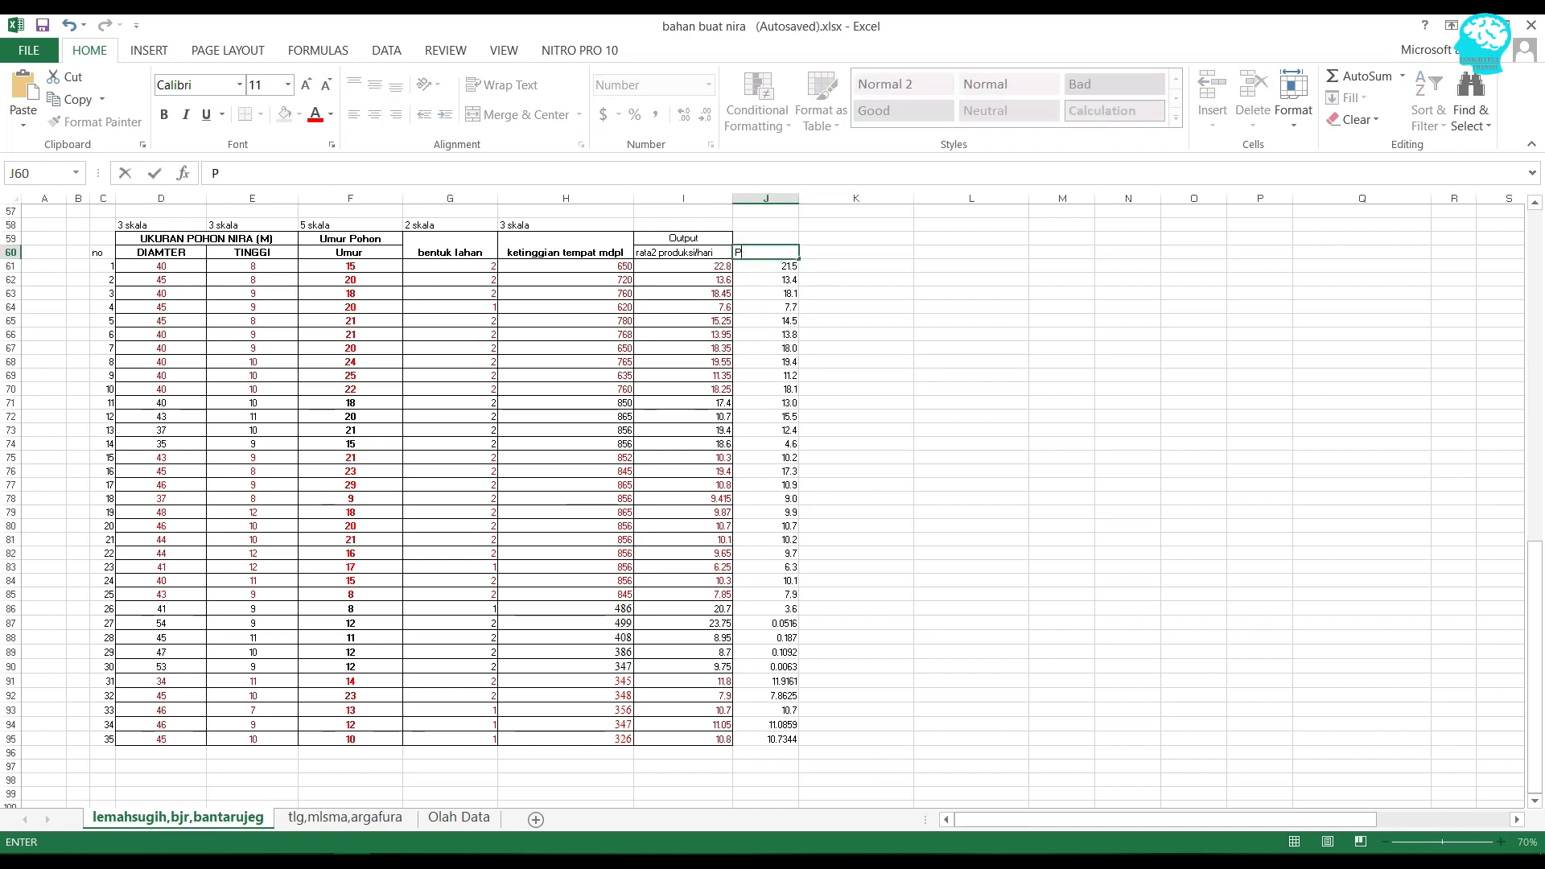
{"action": "type", "text": "Prediksi"}
{"action": "key", "text": "Up"}
{"action": "type", "text": "A"}
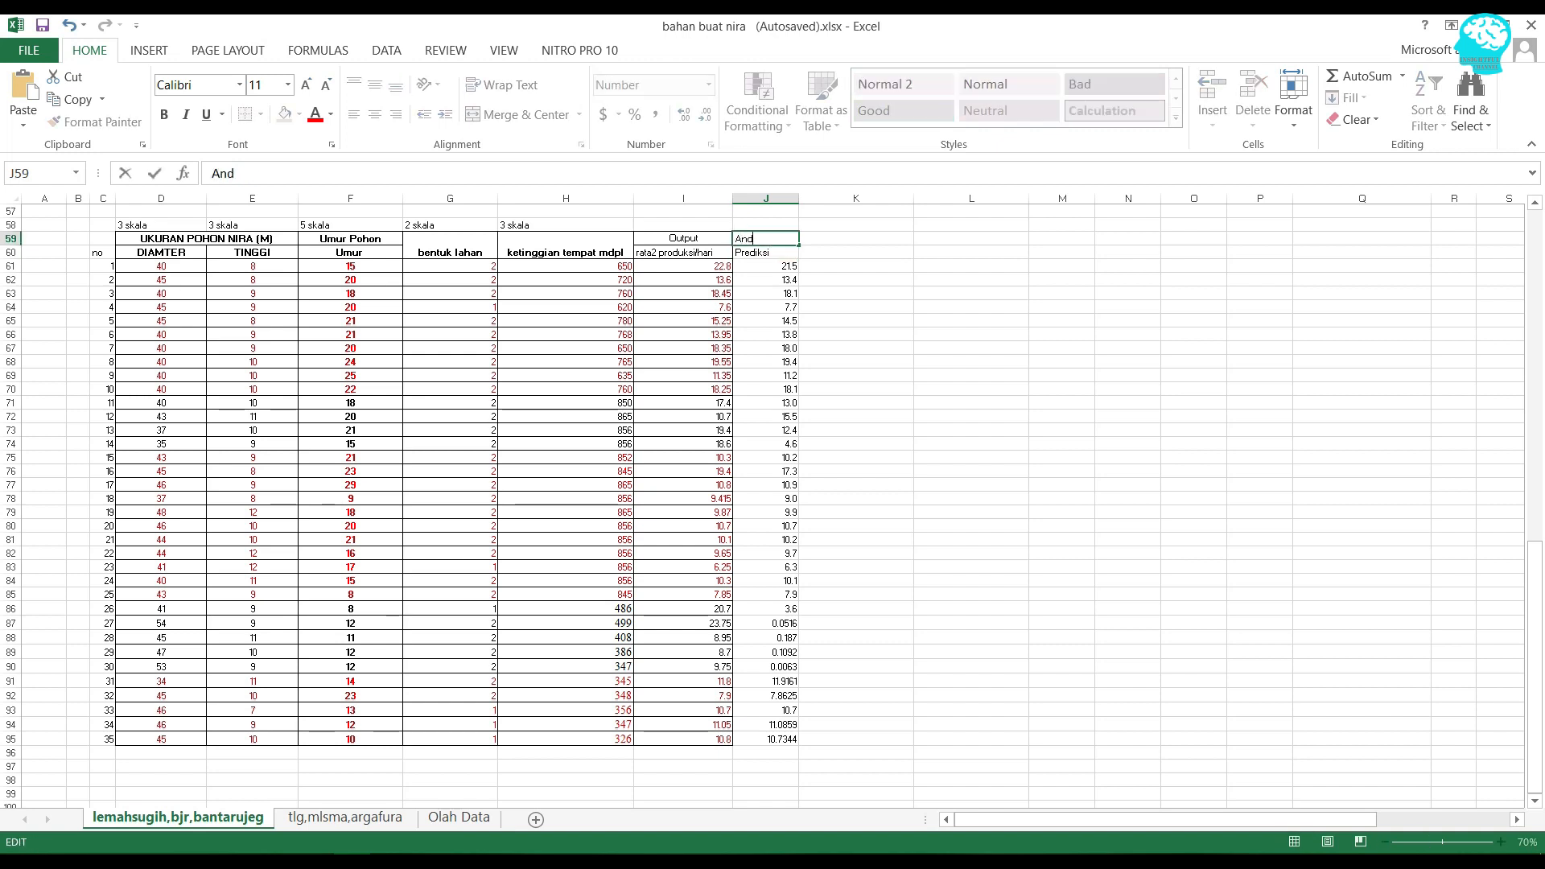
{"action": "type", "text": "nfis"}
{"action": "left_click", "coordinate": [856, 294]}
{"action": "left_click", "coordinate": [856, 348]}
{"action": "left_click", "coordinate": [856, 280]}
{"action": "scroll", "coordinate": [772, 499], "scroll_direction": "down", "scroll_amount": 4}
{"action": "scroll", "coordinate": [773, 499], "scroll_direction": "up", "scroll_amount": 5}
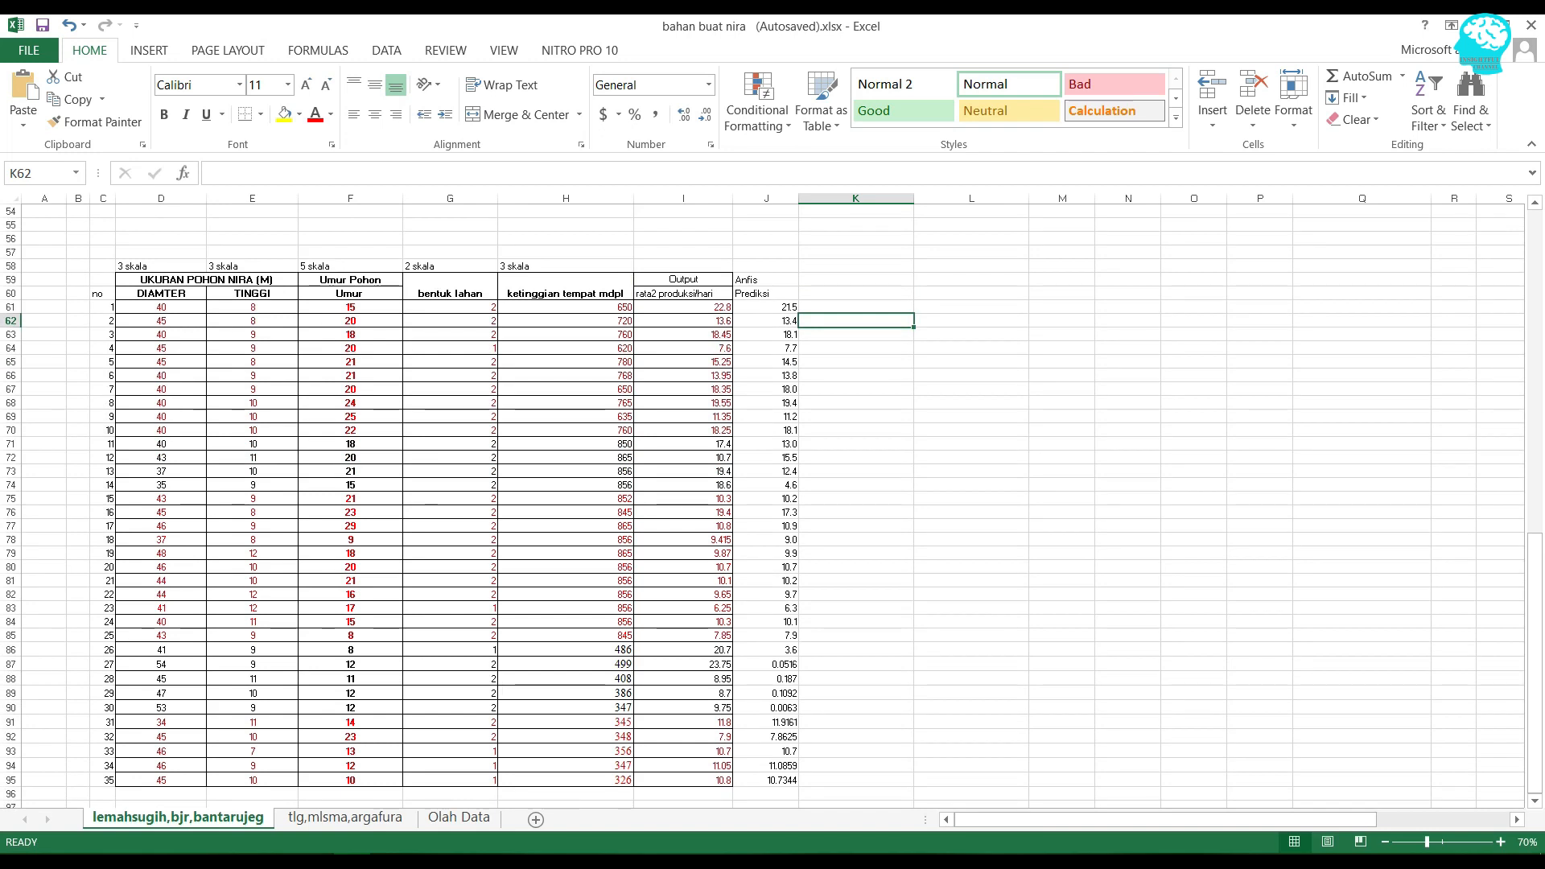
- Calculate the average of the measured production I61:I95 in cell I96 with the AVERAGE function
{"action": "scroll", "coordinate": [773, 499], "scroll_direction": "down", "scroll_amount": 3}
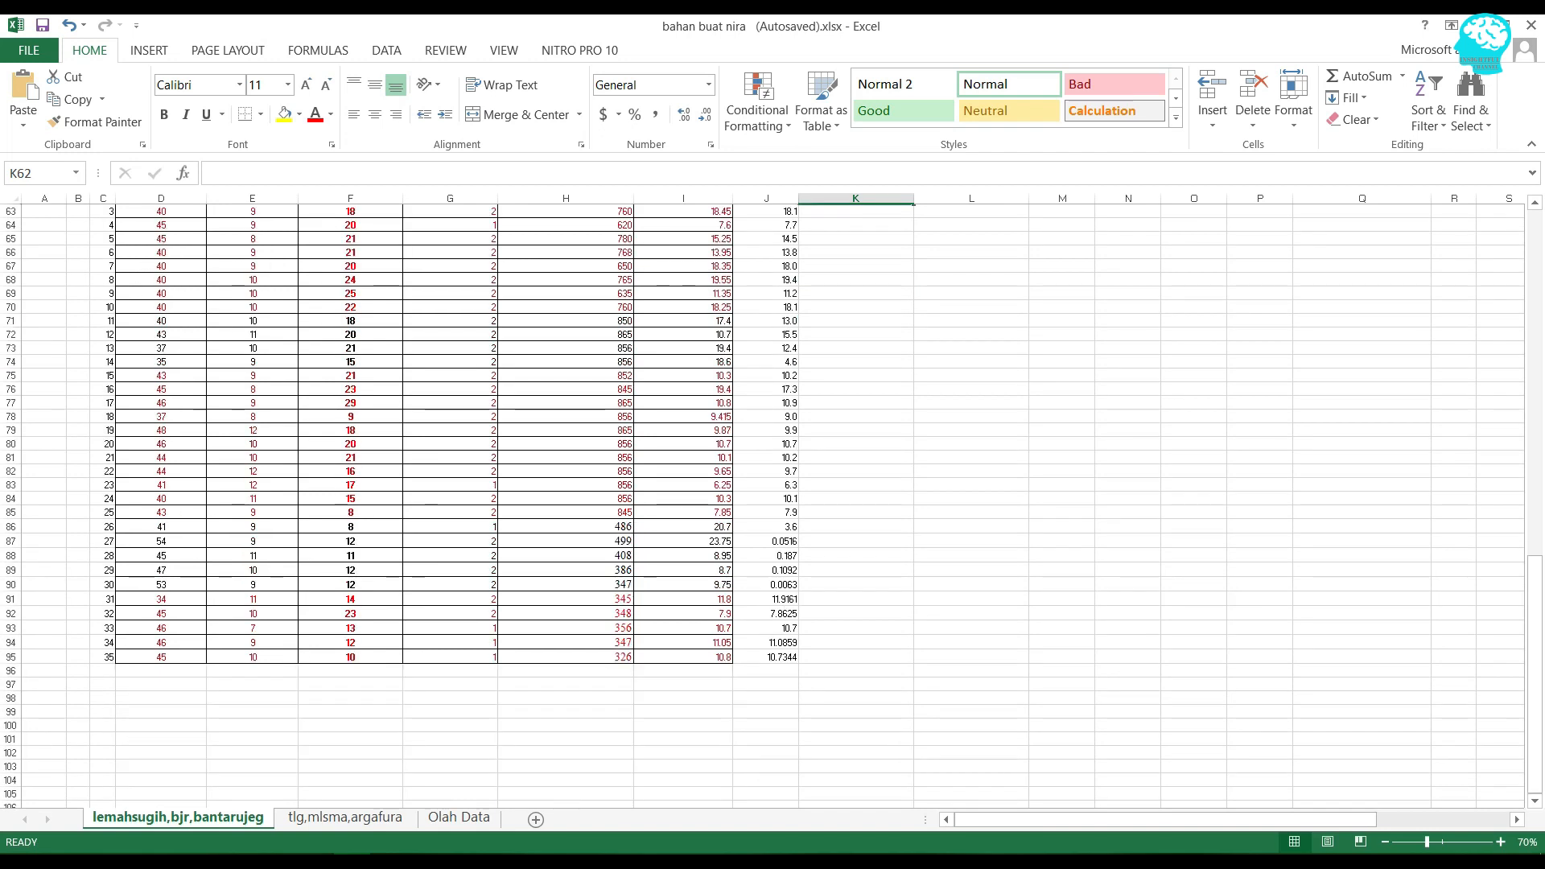
{"action": "left_click", "coordinate": [683, 672]}
{"action": "type", "text": "=a"}
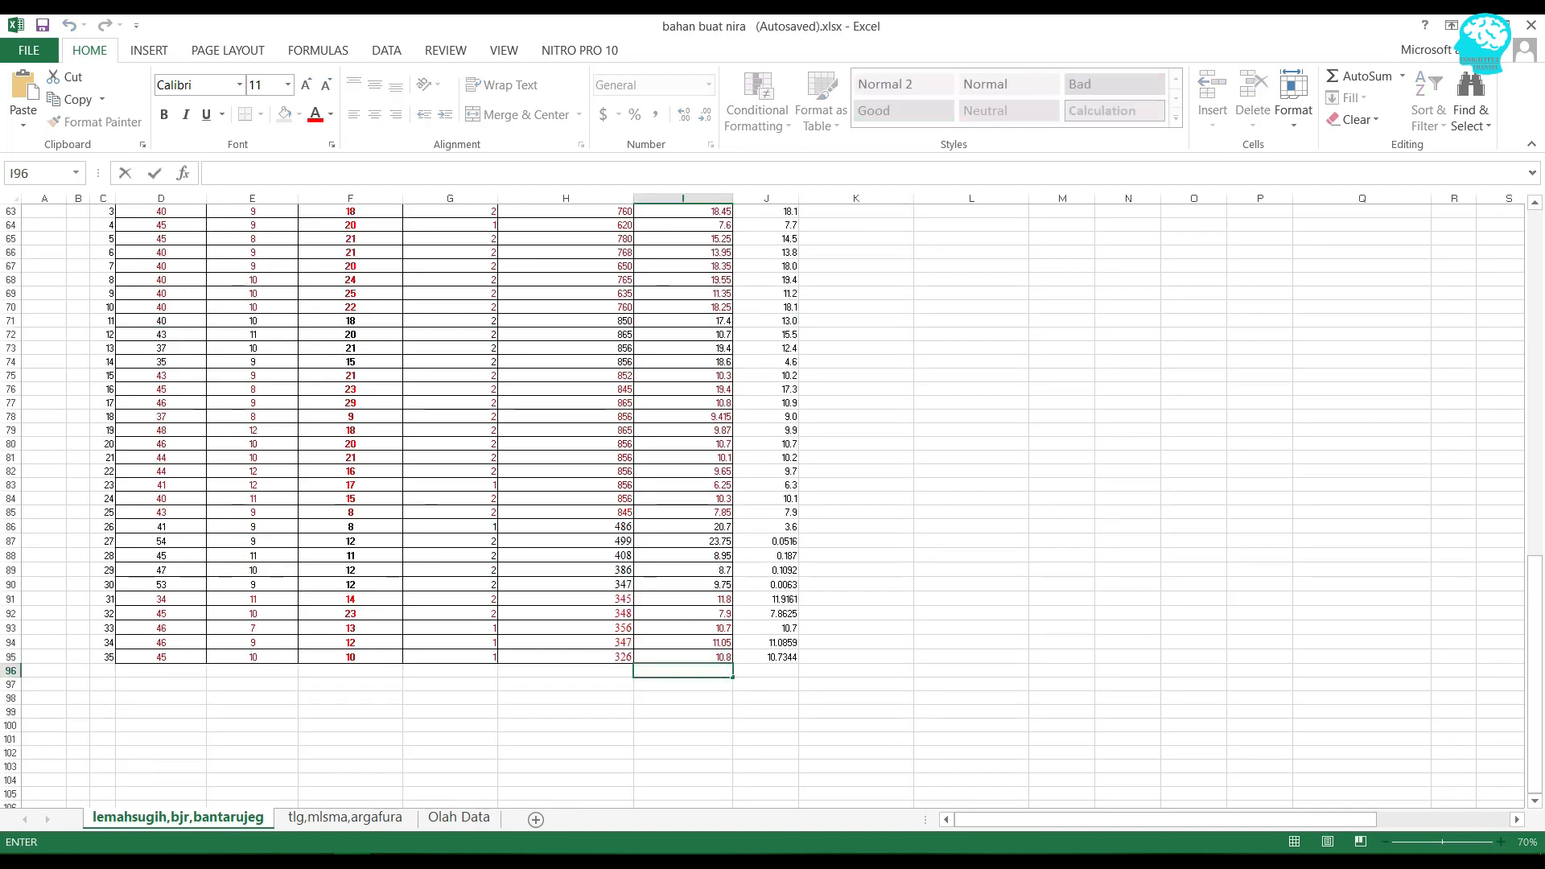
{"action": "key", "text": "BackSpace"}
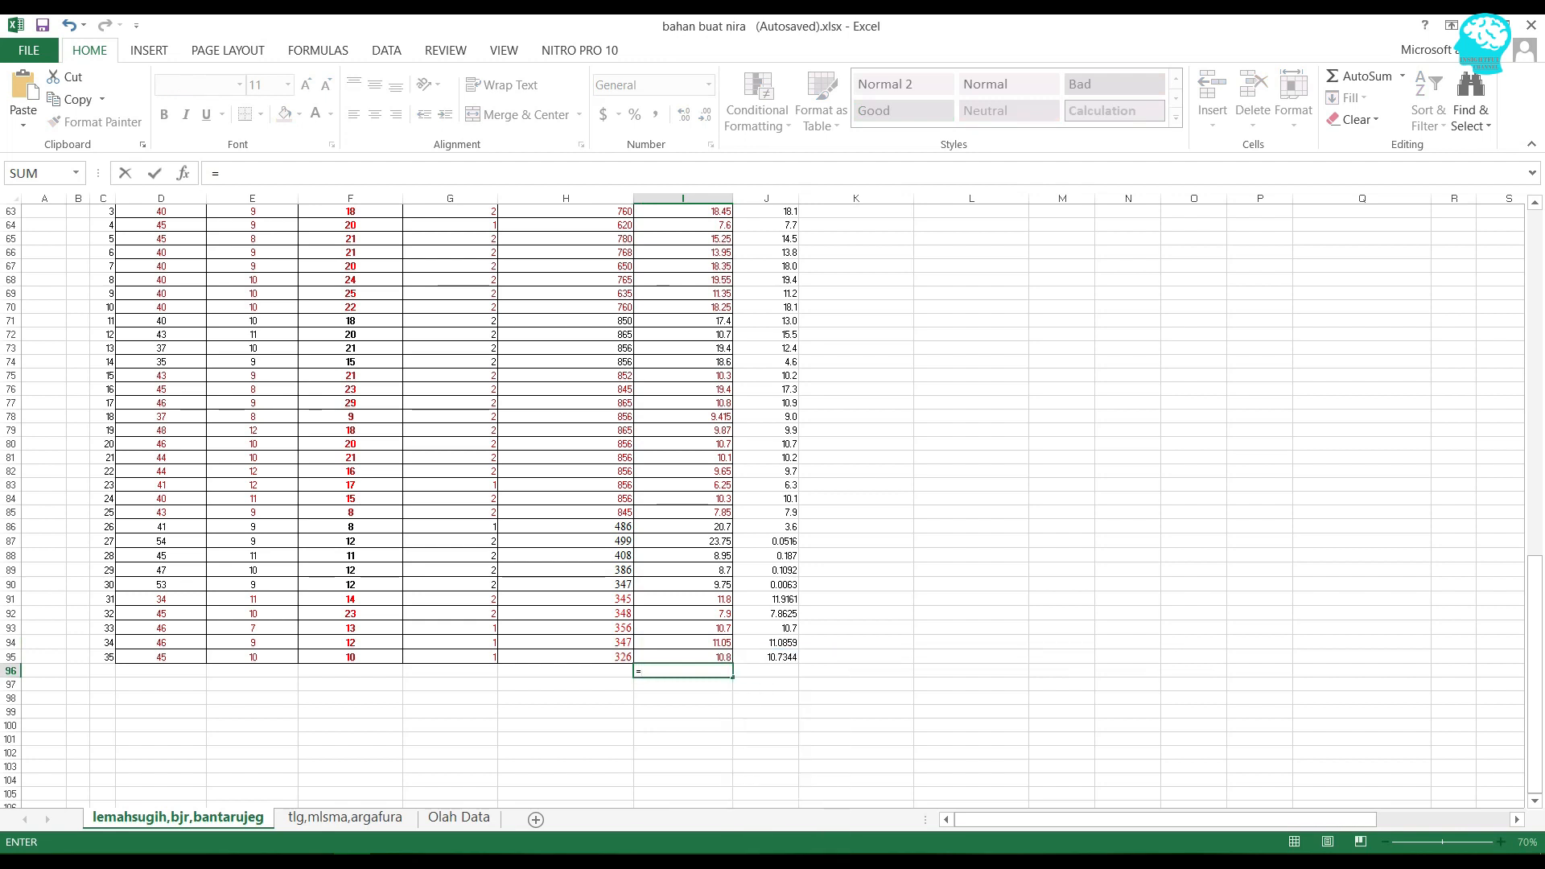
{"action": "type", "text": "(av"}
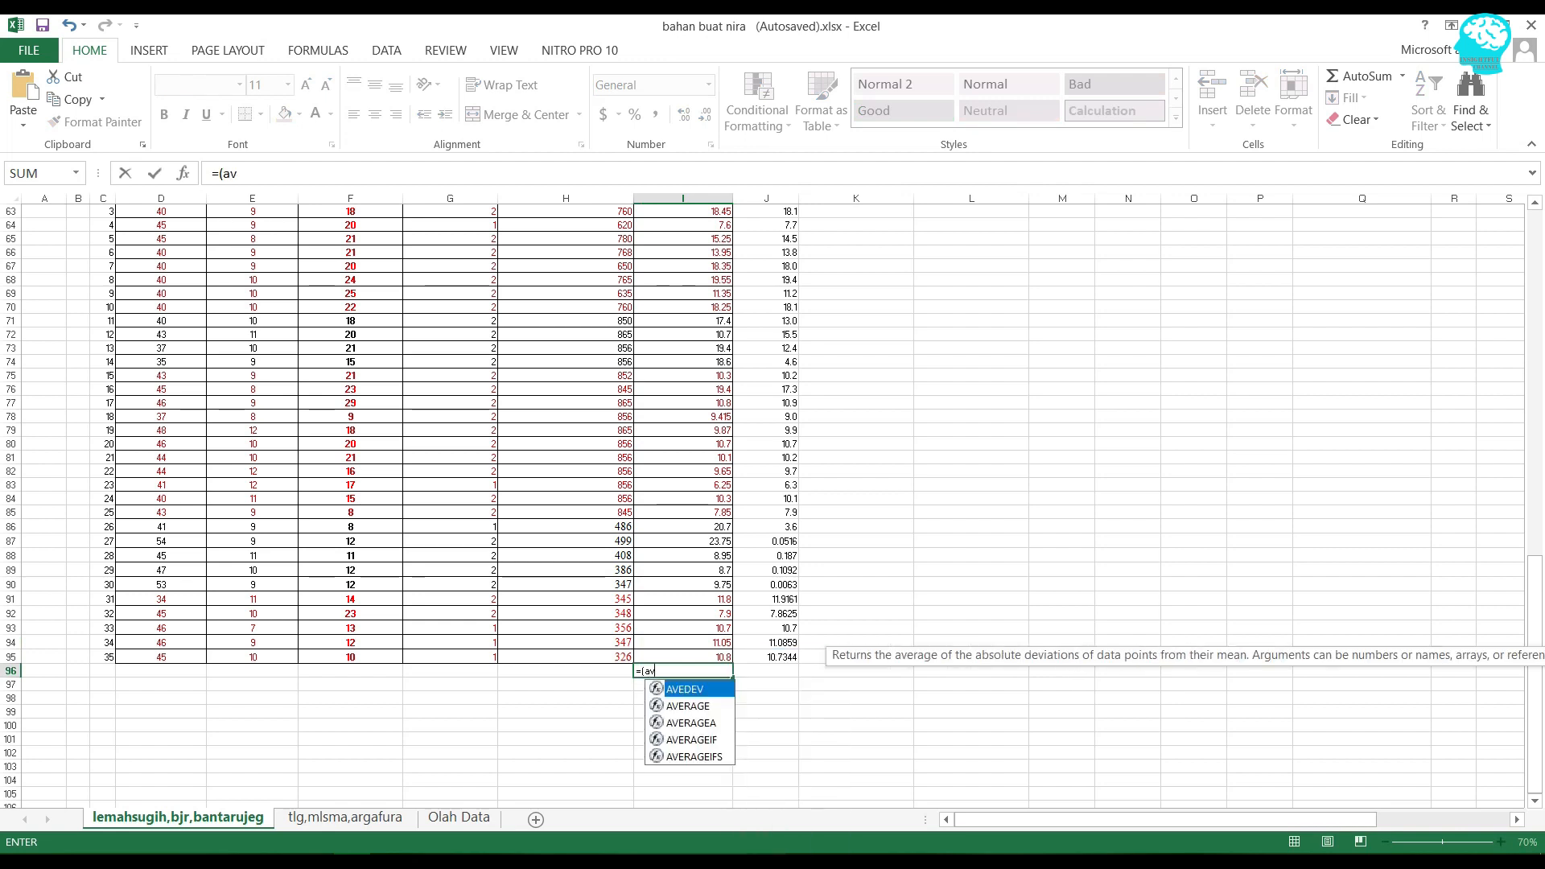
{"action": "key", "text": "BackSpace"}
{"action": "key", "text": "BackSpace"}
{"action": "type", "text": "avera"}
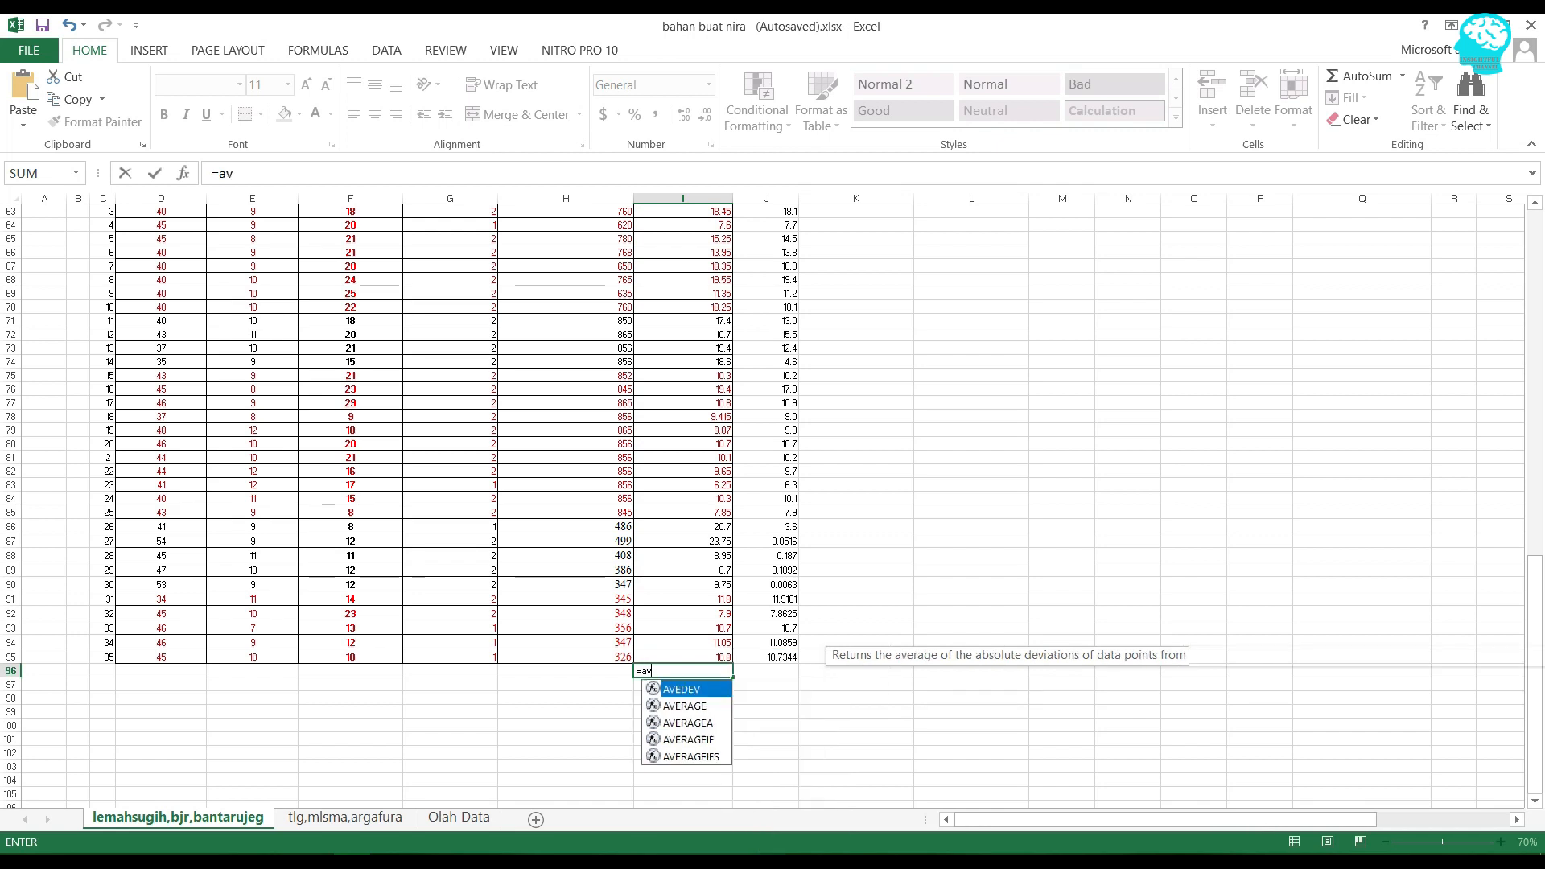
{"action": "type", "text": "ge("}
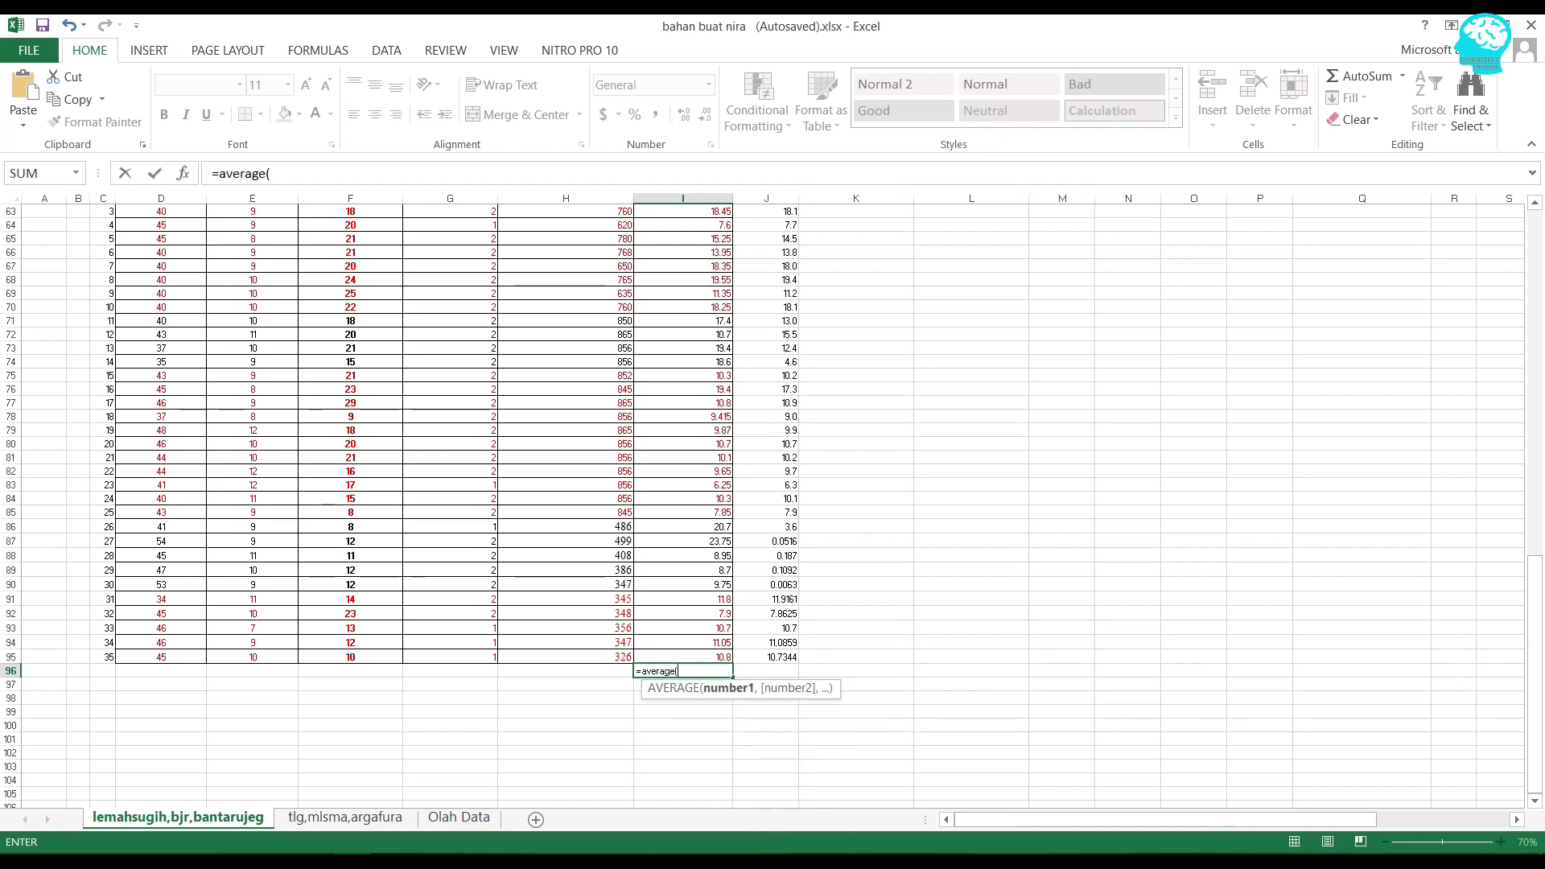
{"action": "scroll", "coordinate": [682, 506], "scroll_direction": "up", "scroll_amount": 4}
{"action": "left_click", "coordinate": [683, 349]}
{"action": "scroll", "coordinate": [683, 506], "scroll_direction": "down", "scroll_amount": 3}
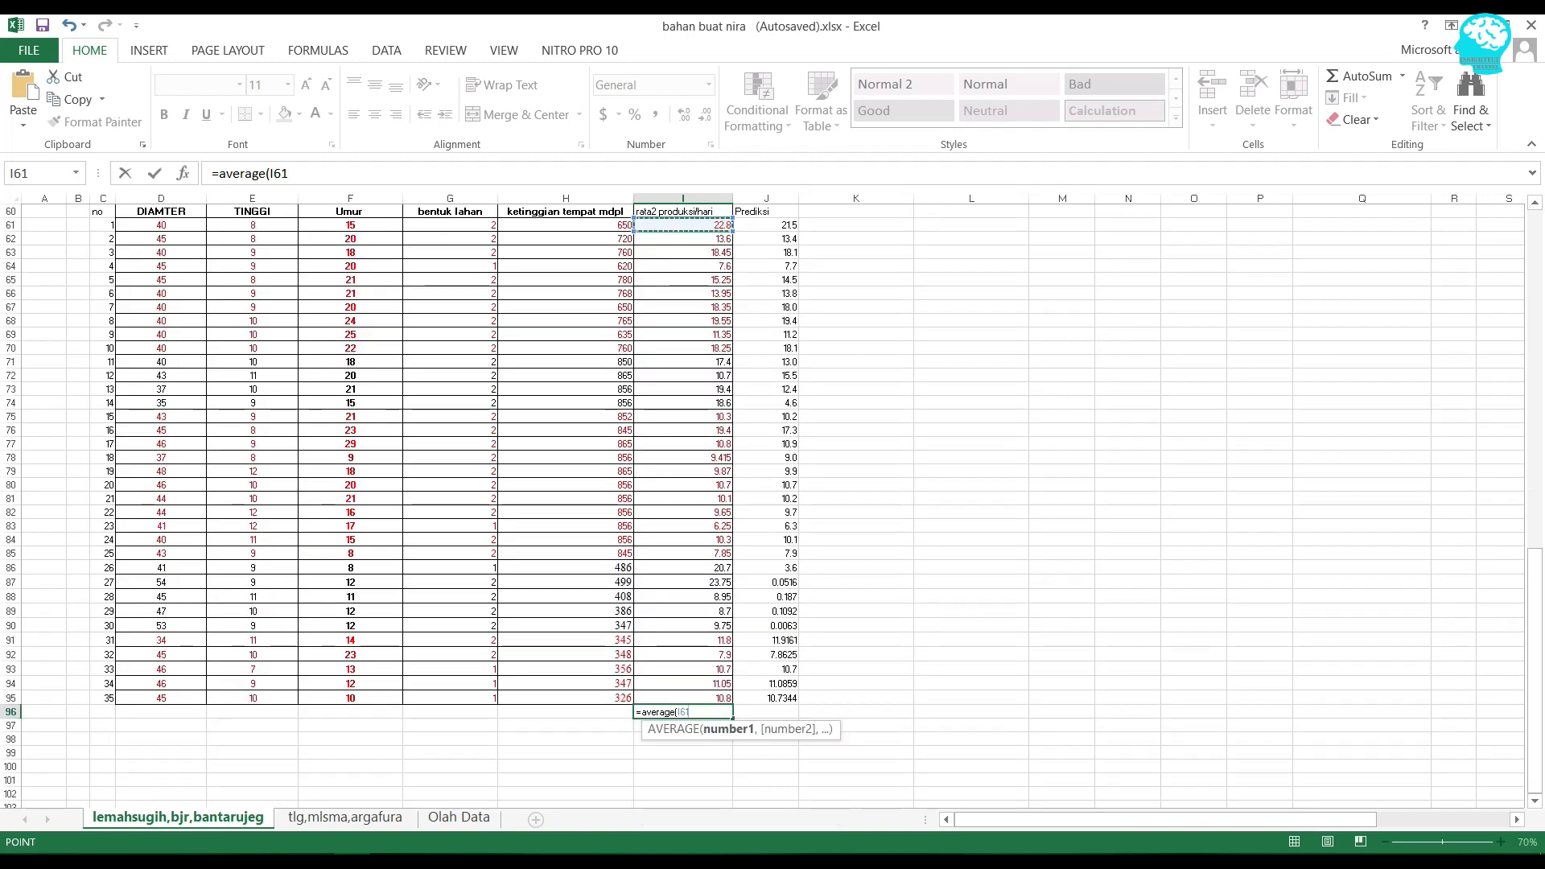
{"action": "left_click_drag", "start_coordinate": [683, 225], "coordinate": [683, 698]}
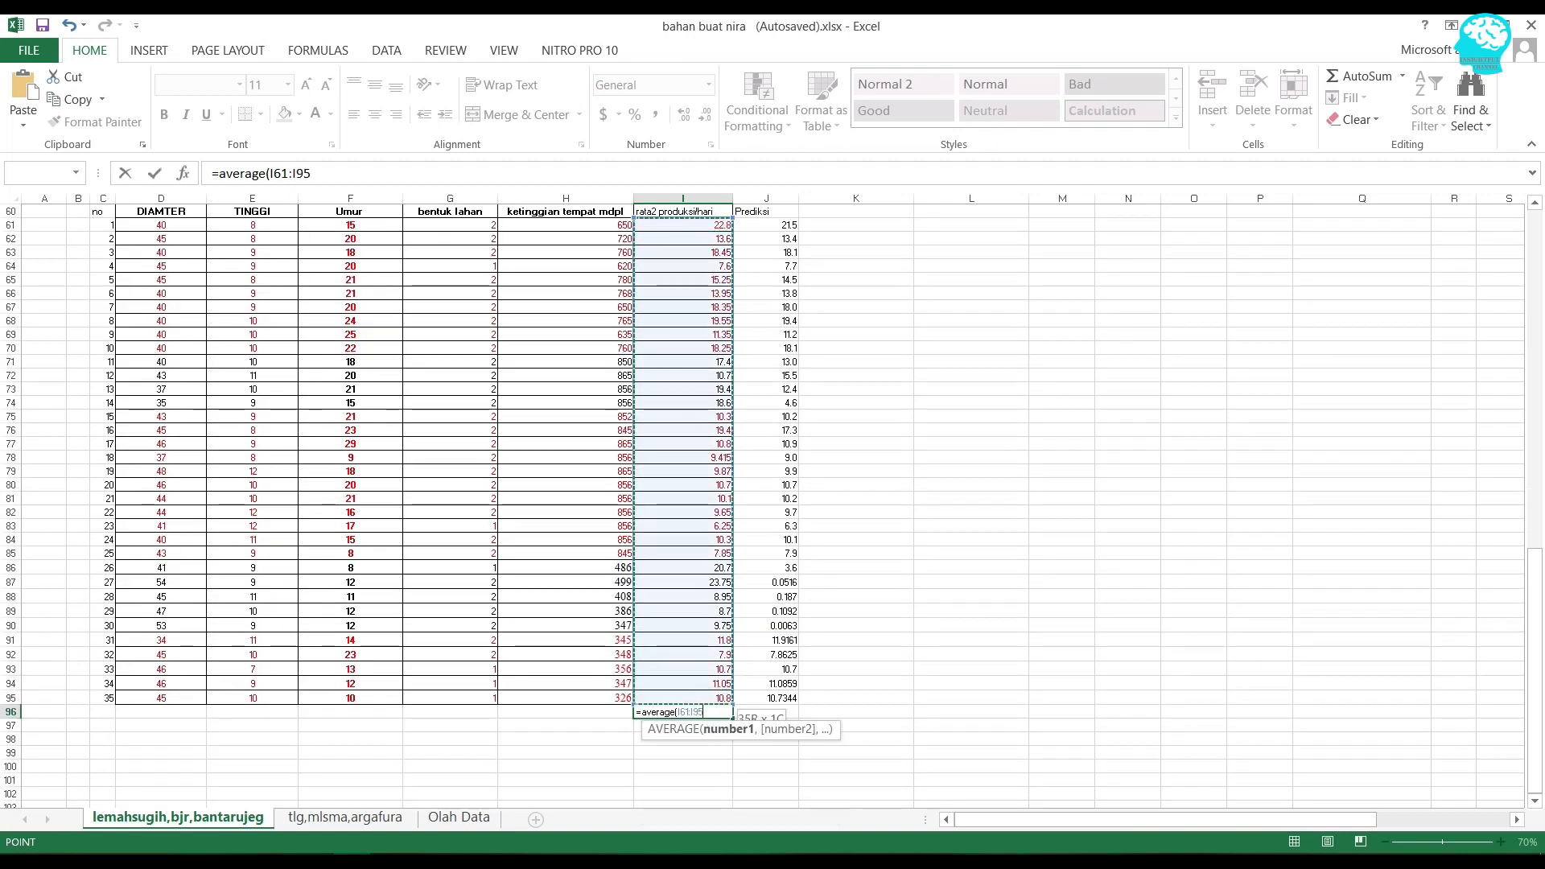
{"action": "key", "text": "Return"}
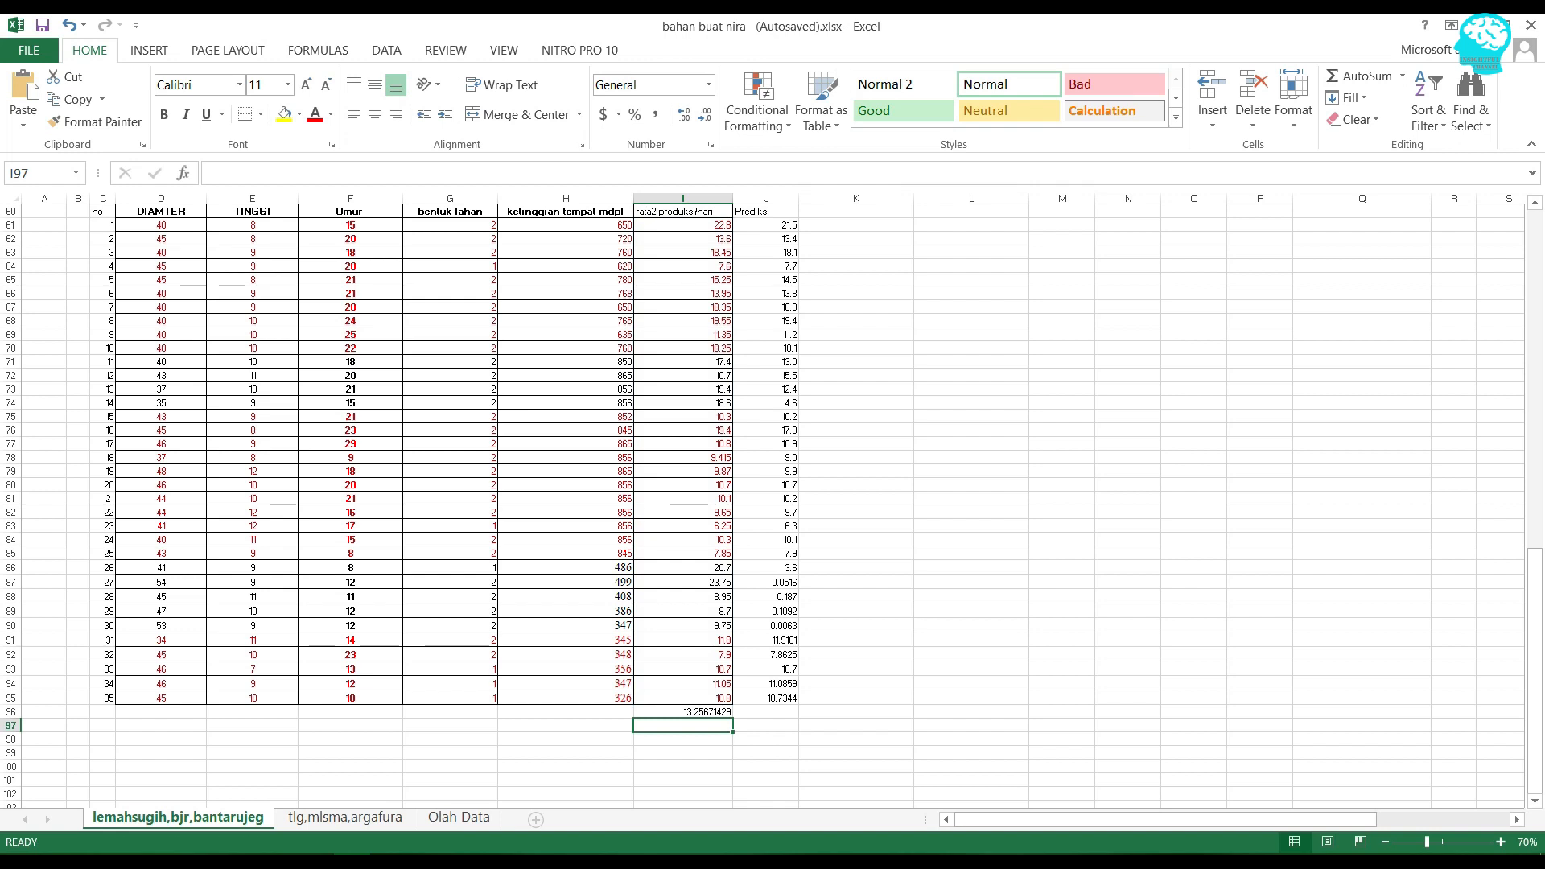
- Fill the average formula from I96 across to J96 for the predicted values
{"action": "left_click", "coordinate": [683, 712]}
{"action": "left_click_drag", "start_coordinate": [733, 719], "coordinate": [770, 715]}
{"action": "left_click", "coordinate": [845, 713]}
- Check the measured and predicted columns against their averages in row 96 and the formula in J96
{"action": "scroll", "coordinate": [845, 712], "scroll_direction": "up", "scroll_amount": 3}
{"action": "scroll", "coordinate": [845, 712], "scroll_direction": "down", "scroll_amount": 6}
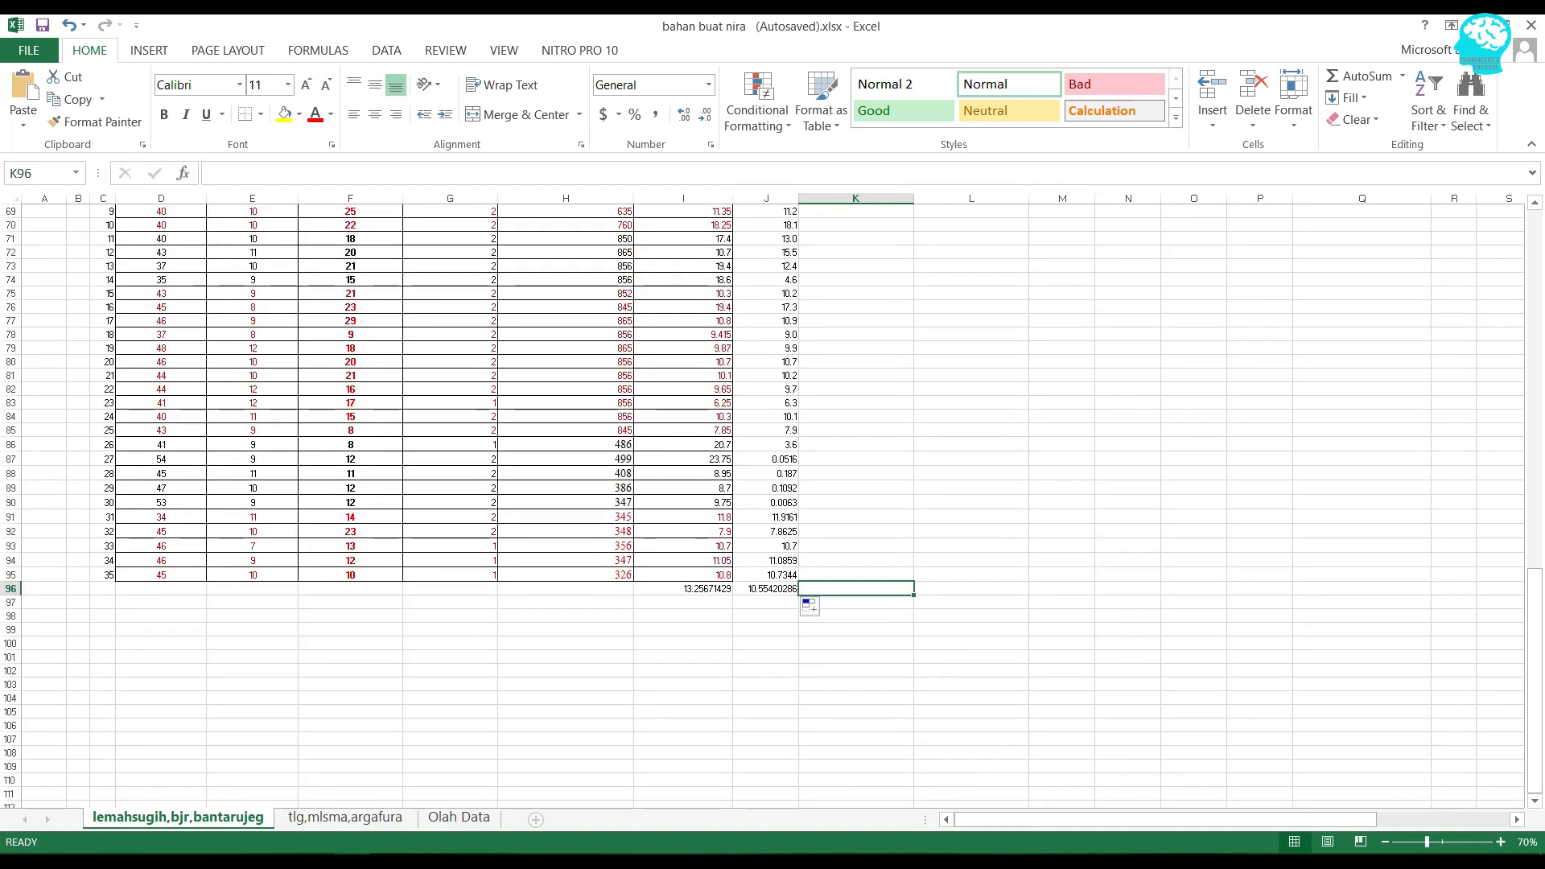
{"action": "double_click", "coordinate": [684, 616]}
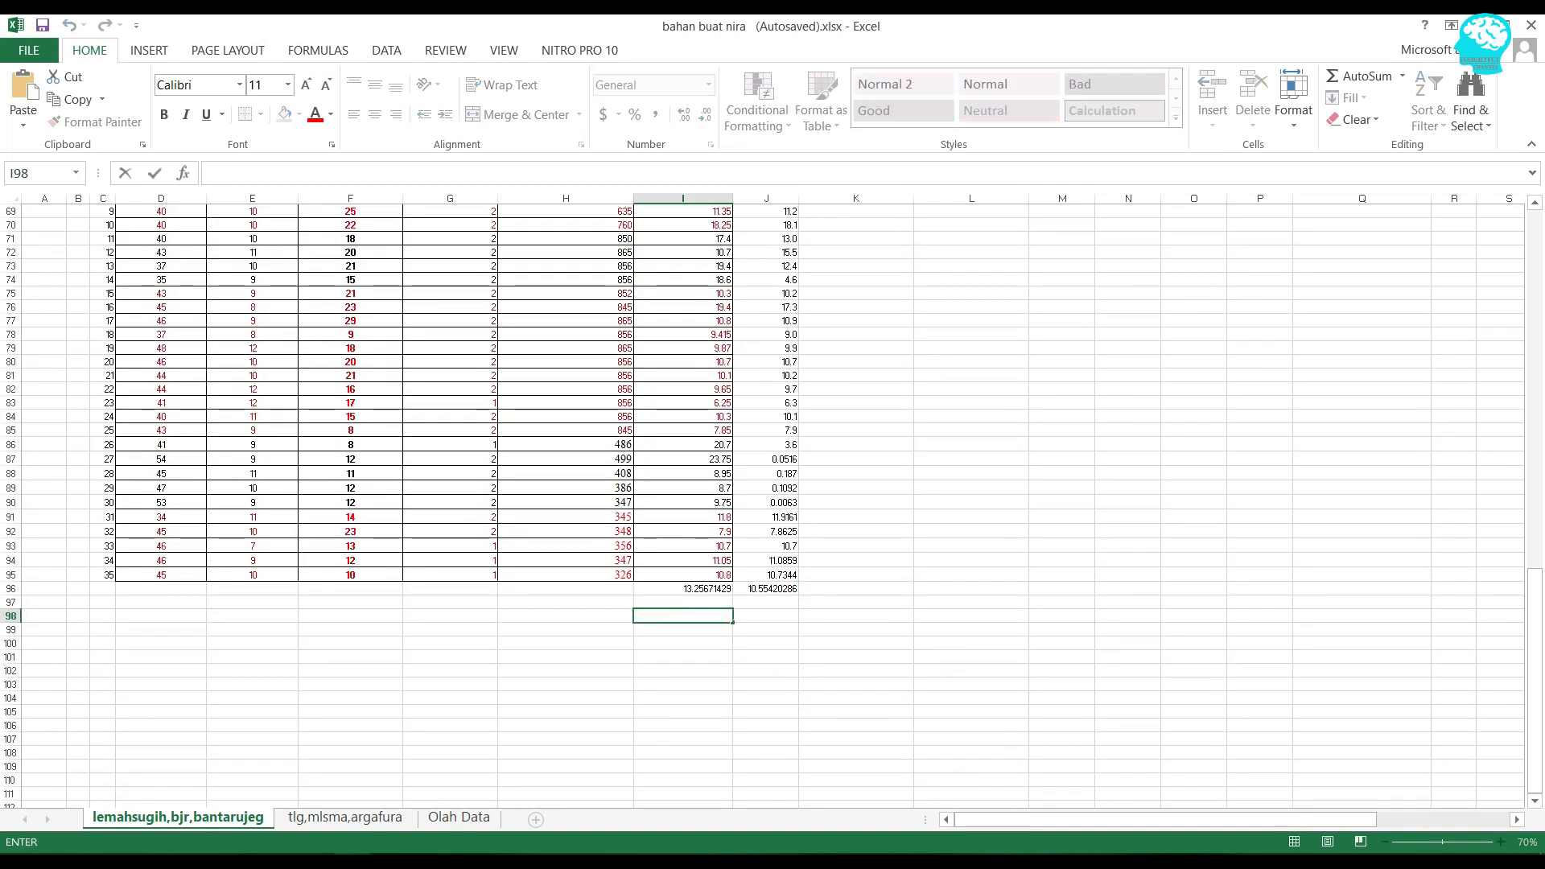
{"action": "left_click", "coordinate": [765, 589]}
{"action": "scroll", "coordinate": [765, 507], "scroll_direction": "up", "scroll_amount": 7}
{"action": "scroll", "coordinate": [764, 507], "scroll_direction": "up", "scroll_amount": 4}
{"action": "scroll", "coordinate": [765, 507], "scroll_direction": "down", "scroll_amount": 10}
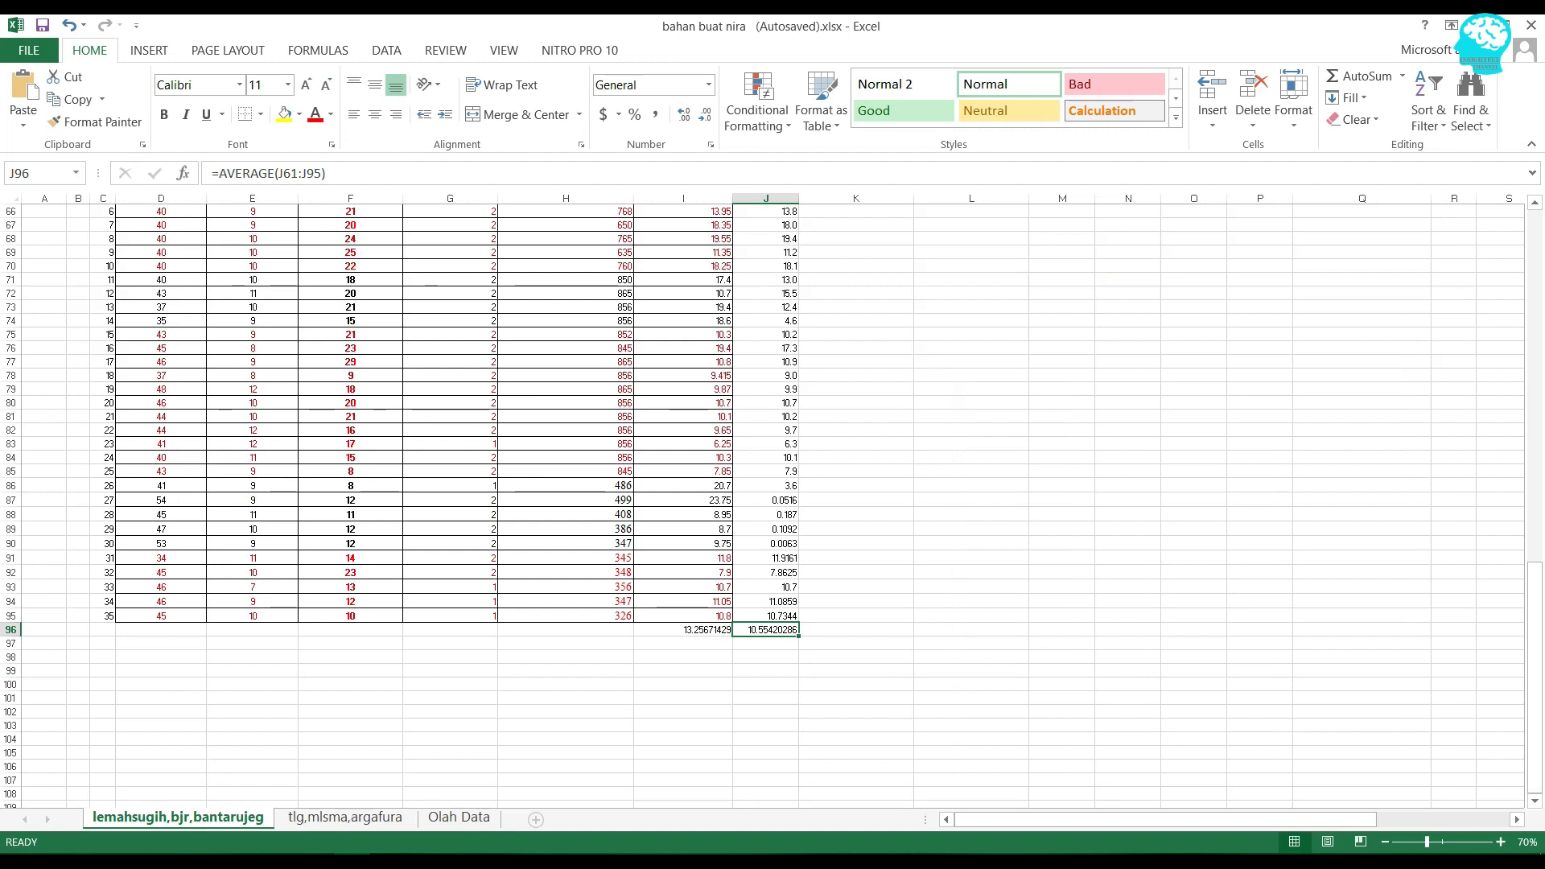
- Calculate the relative error of the averages in I98 with the formula =(I96-J96)/I96
{"action": "left_click", "coordinate": [683, 657]}
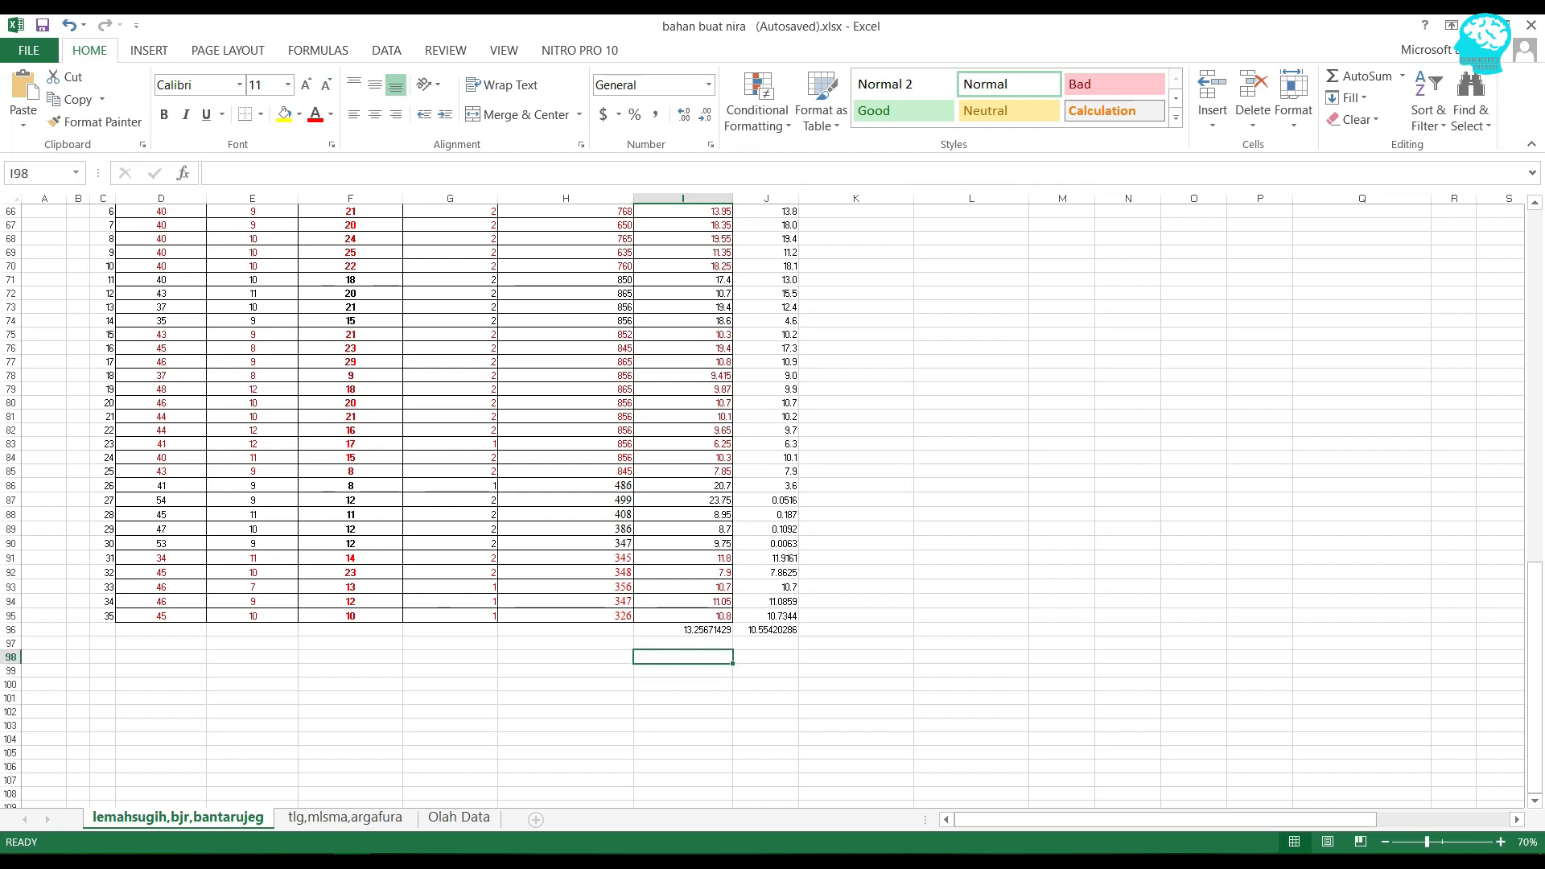
{"action": "double_click", "coordinate": [684, 656]}
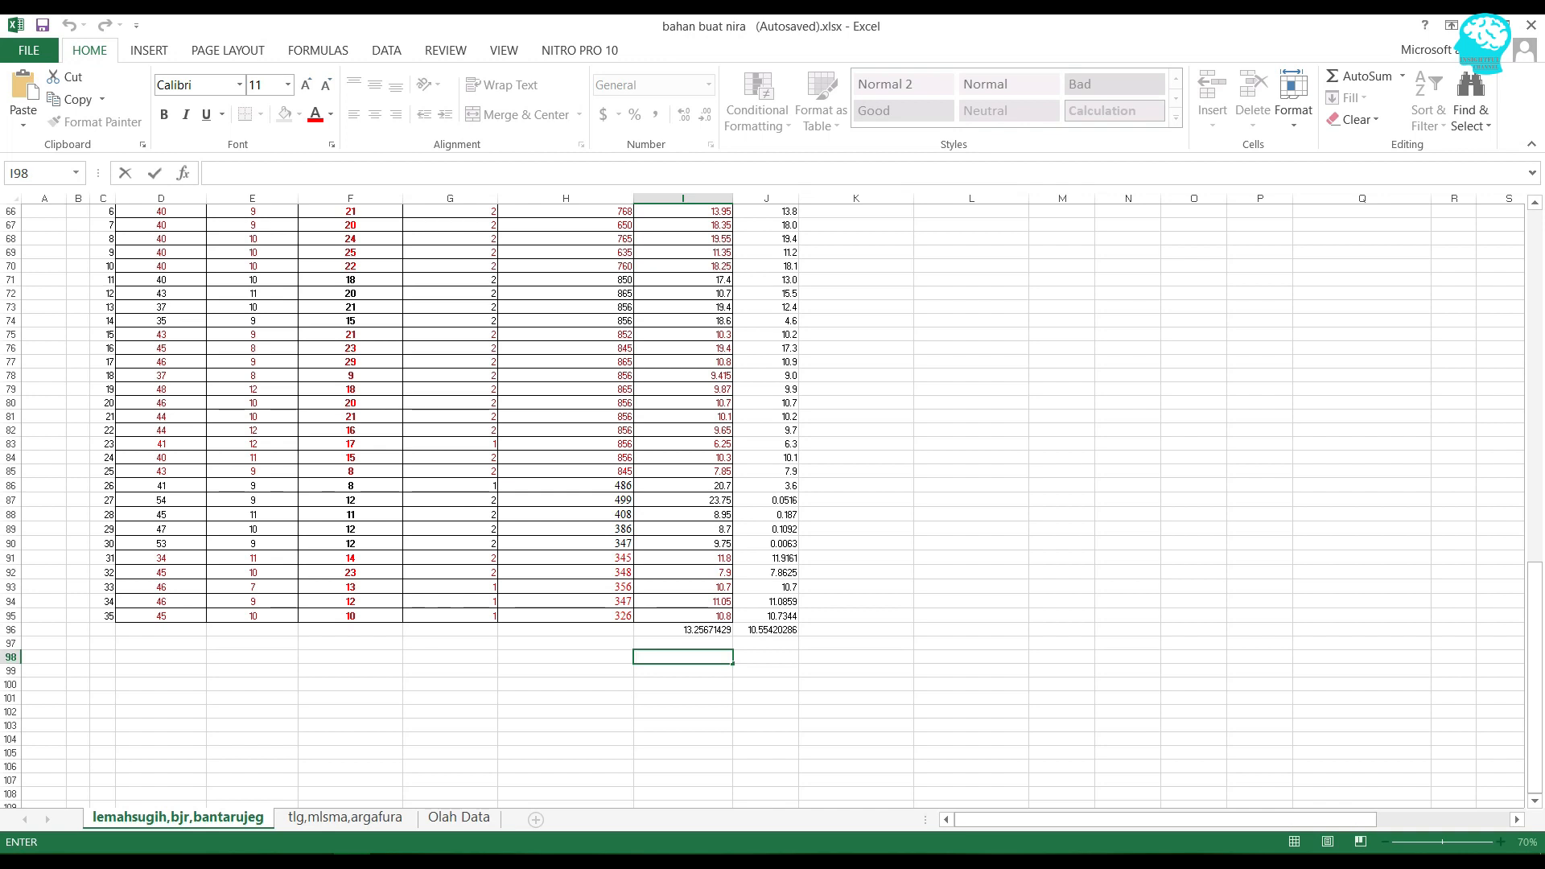
{"action": "type", "text": "=("}
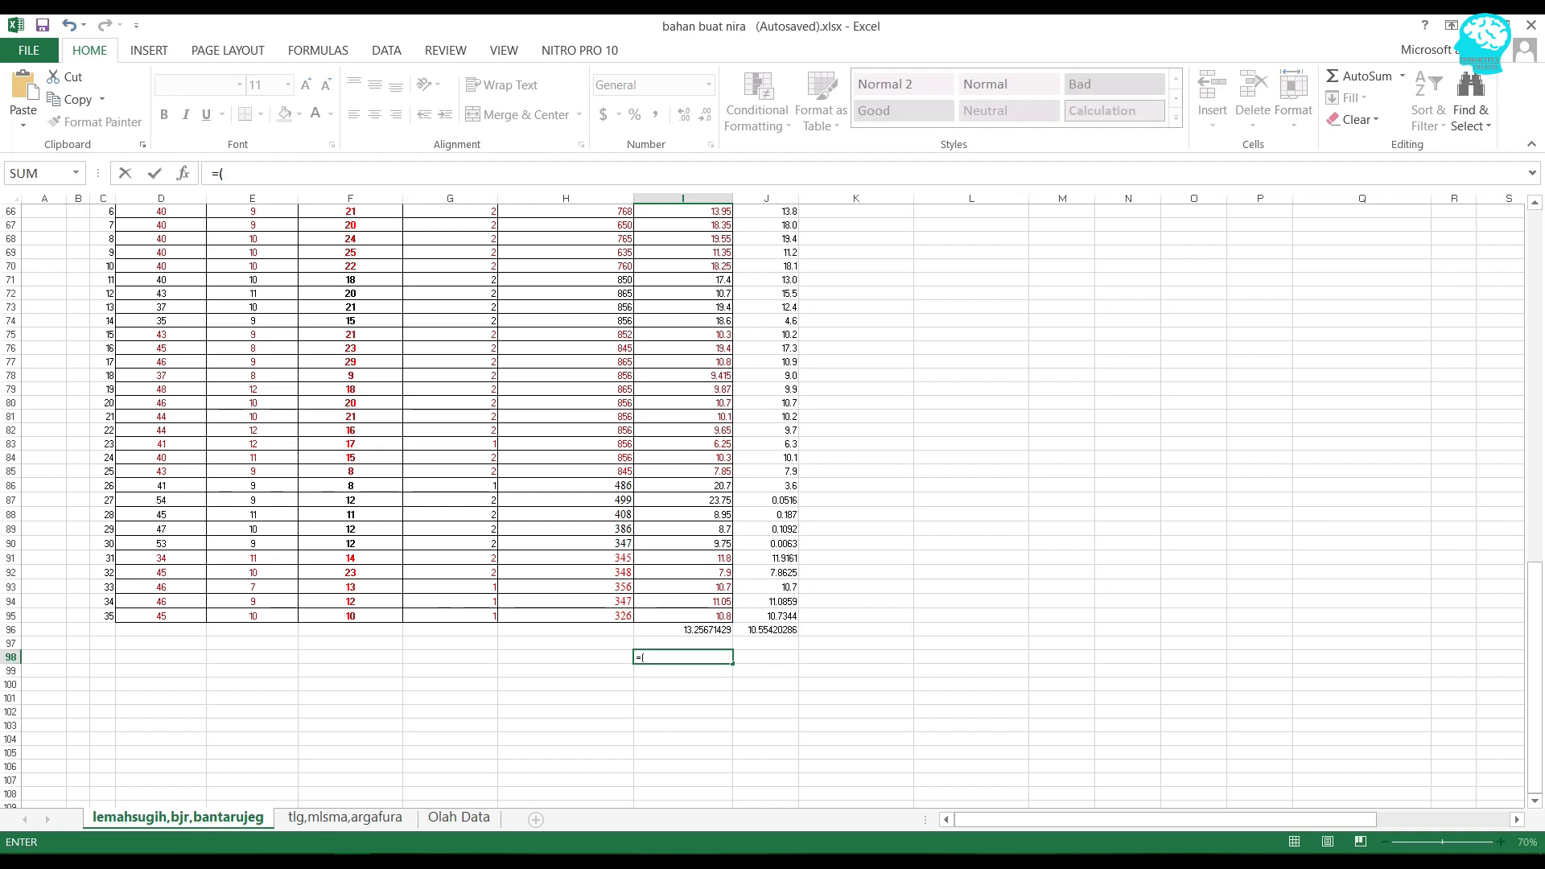
{"action": "left_click", "coordinate": [683, 630]}
{"action": "type", "text": "-"}
{"action": "left_click", "coordinate": [766, 631]}
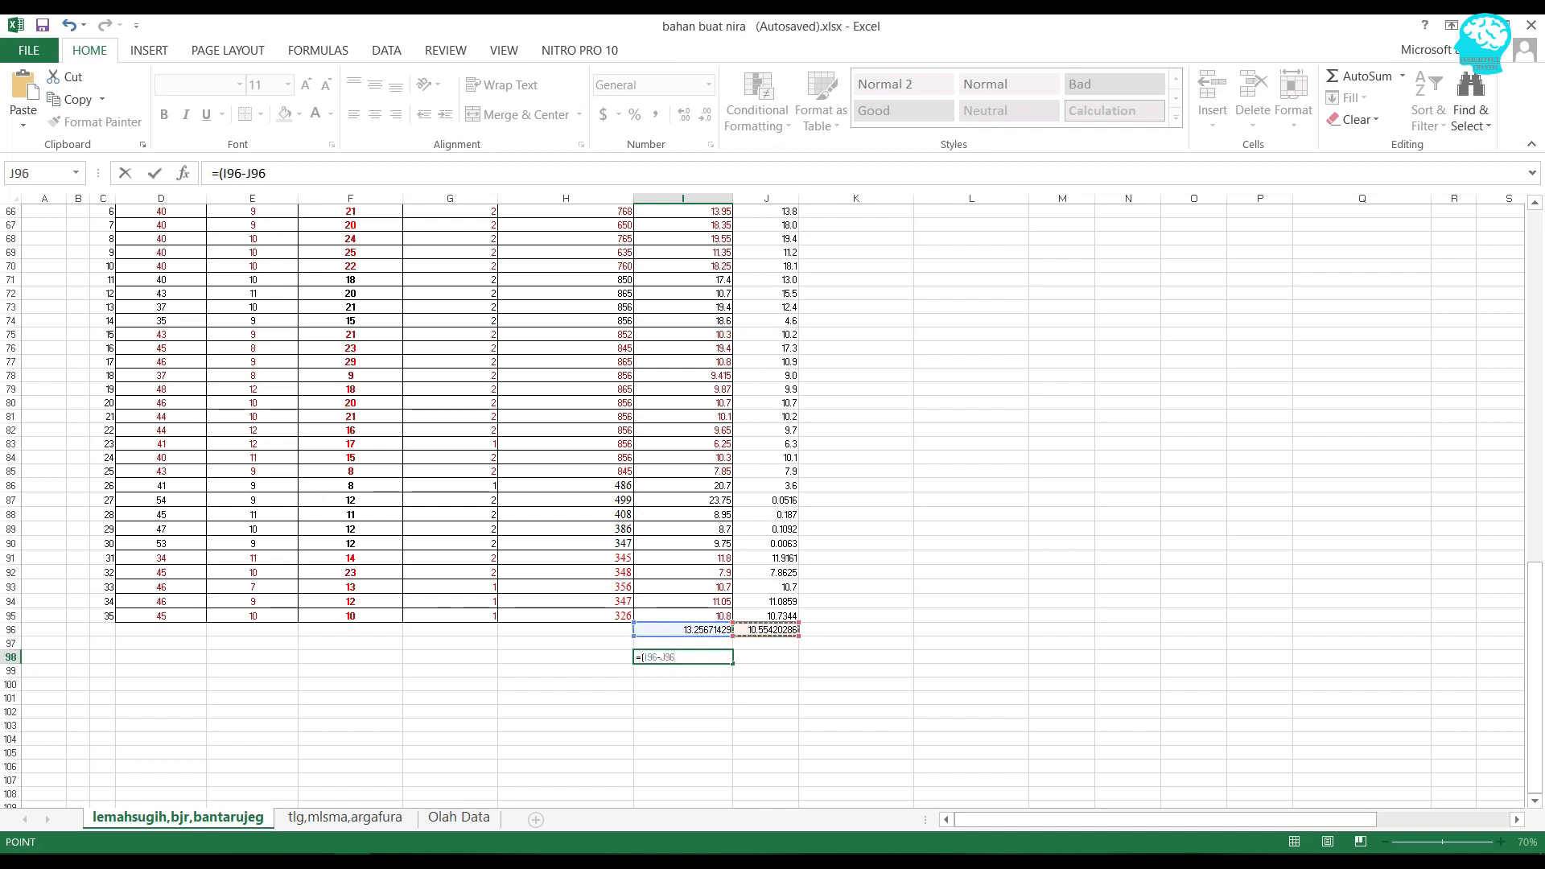
{"action": "type", "text": ")"}
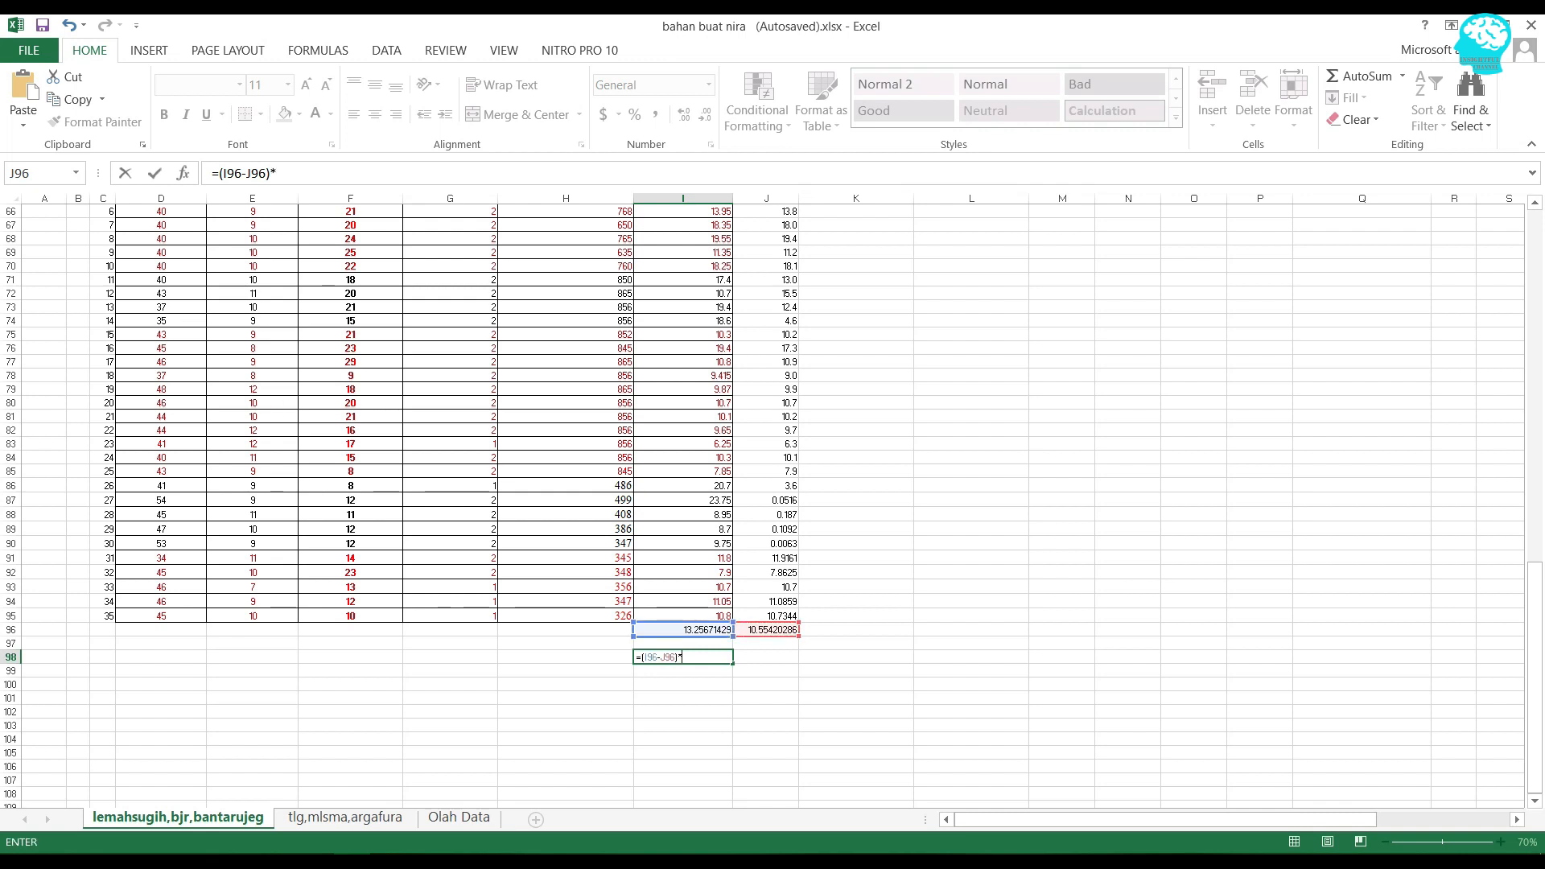
{"action": "type", "text": "/"}
{"action": "key", "text": "Up"}
{"action": "key", "text": "Up"}
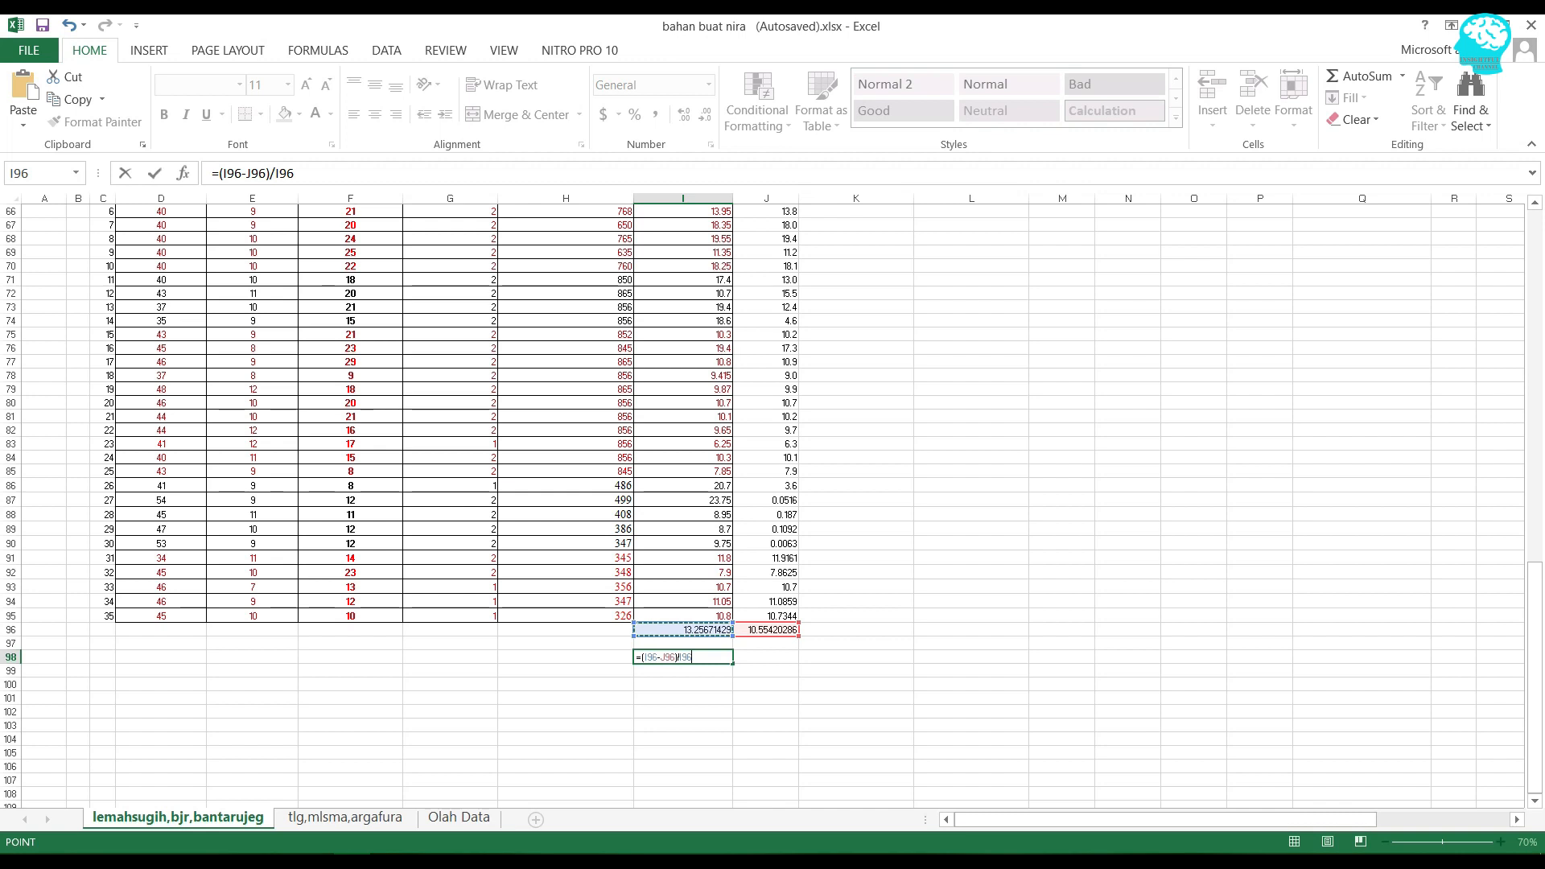
{"action": "key", "text": "Return"}
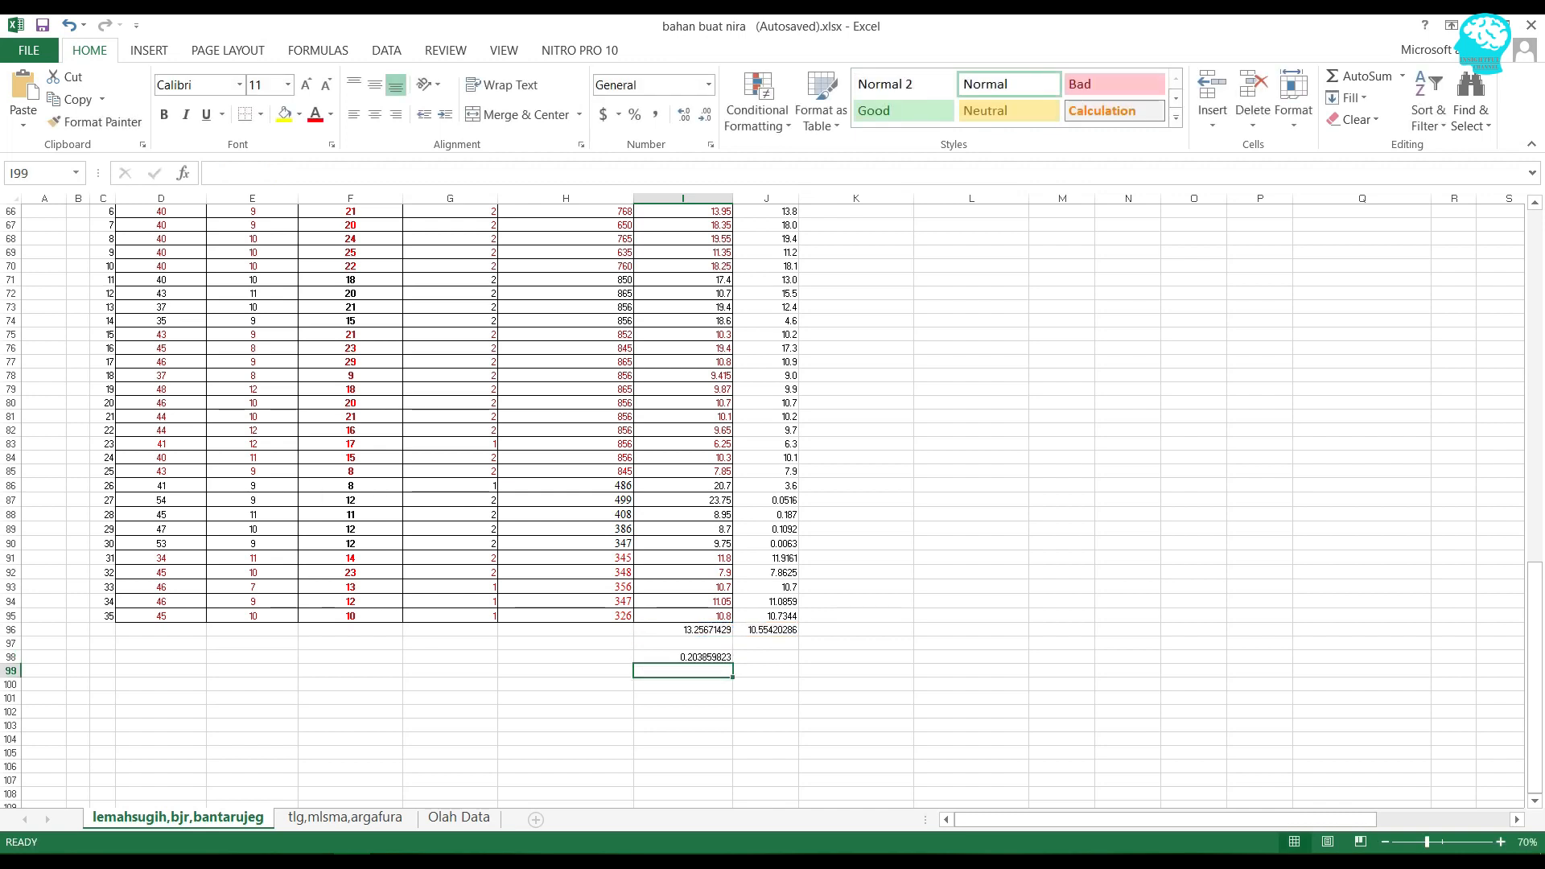
{"action": "key", "text": "Up"}
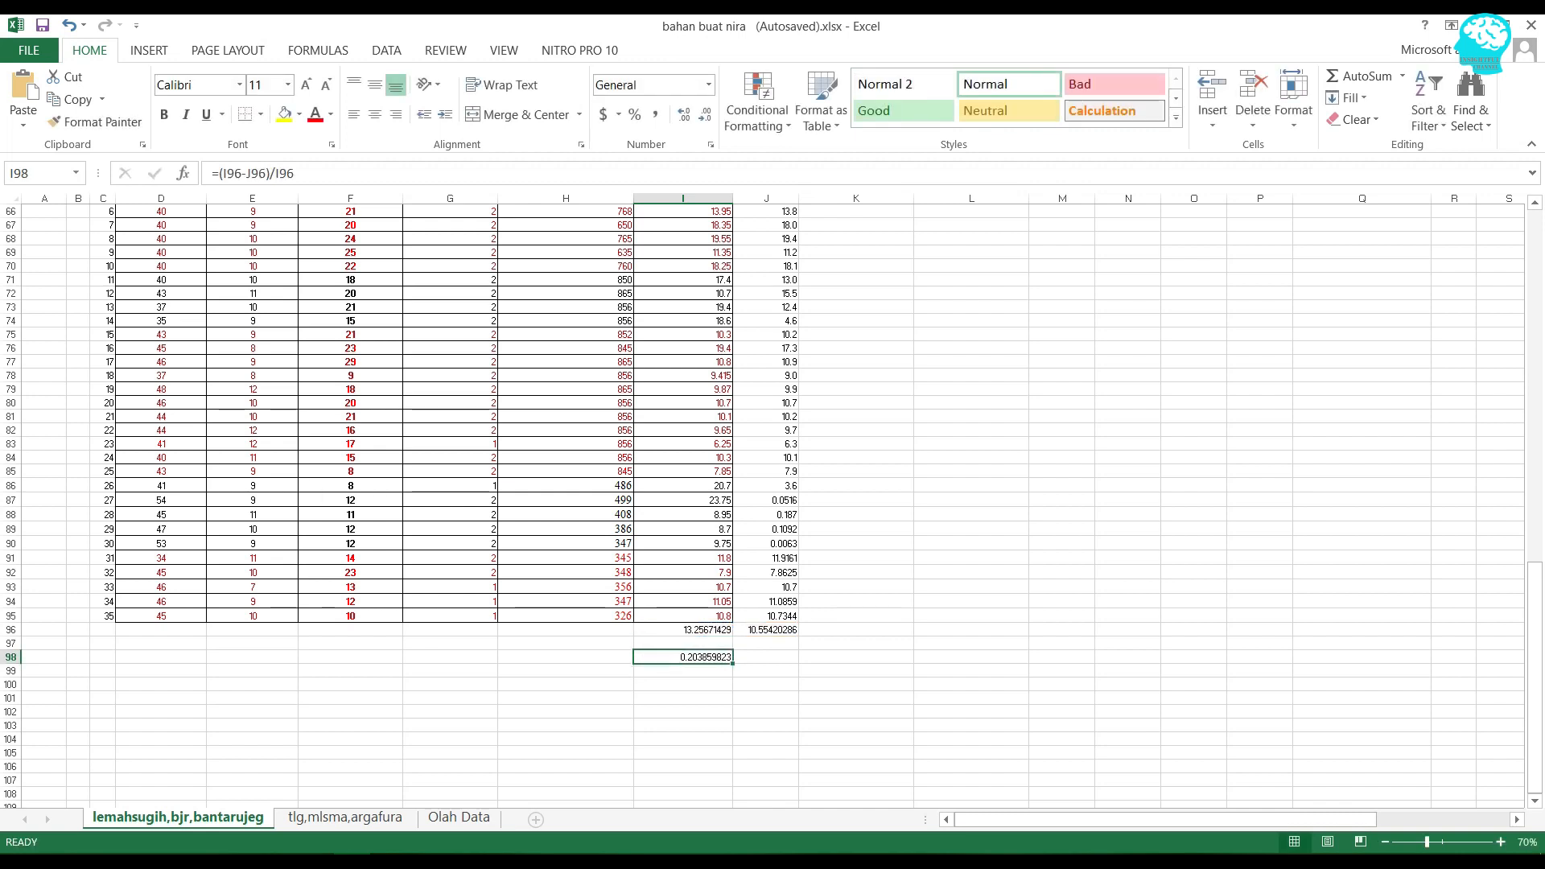
{"action": "left_click", "coordinate": [682, 685]}
{"action": "double_click", "coordinate": [682, 685]}
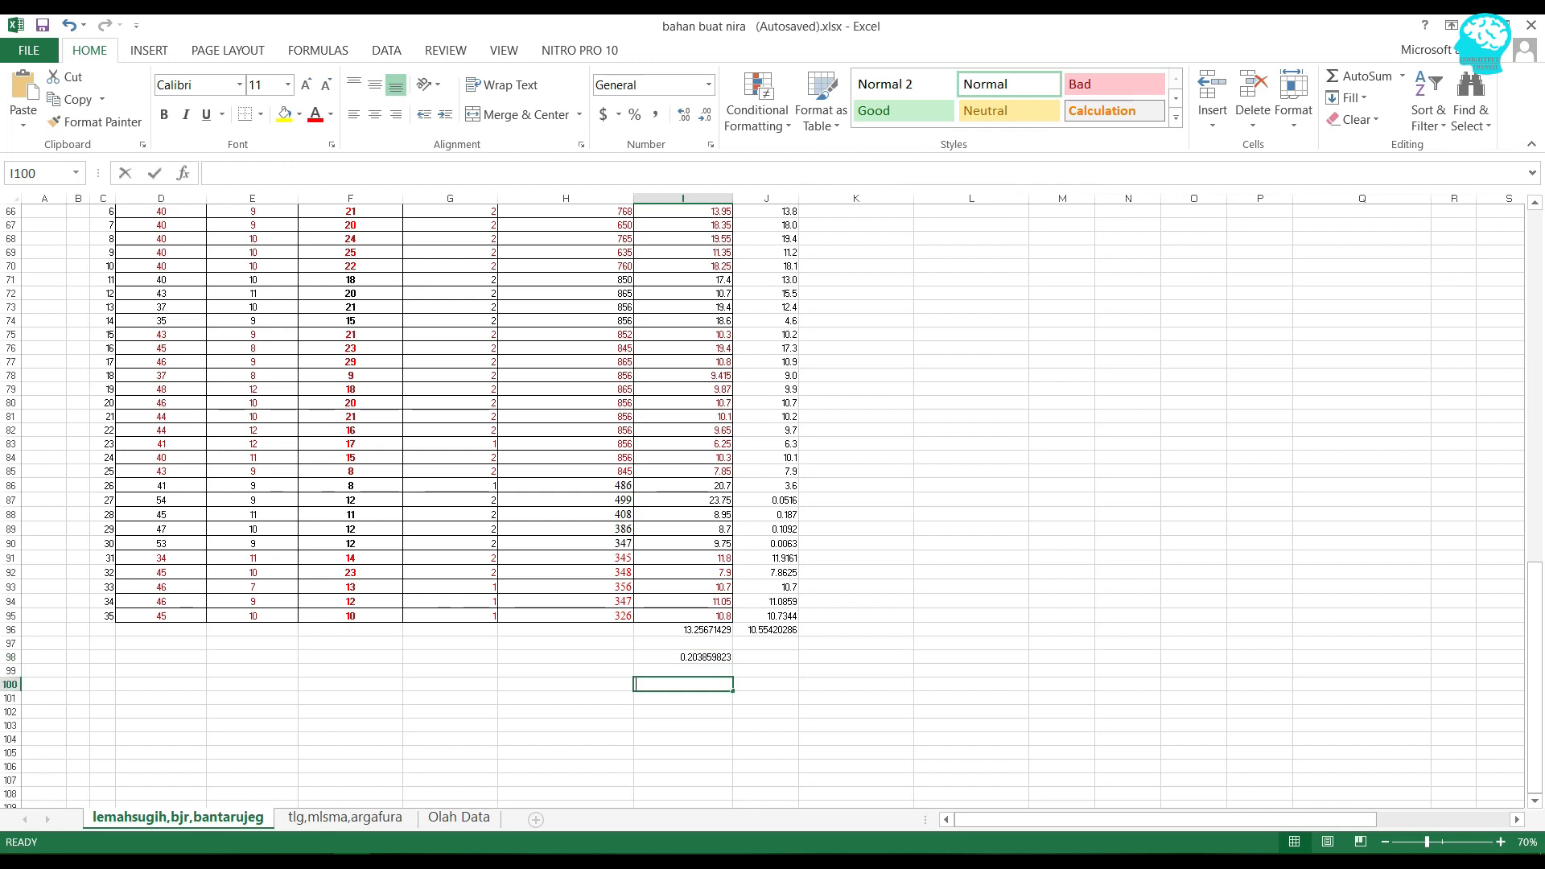
- Label the result rows with Eror in H98 and Akurasi in H99
{"action": "double_click", "coordinate": [566, 658]}
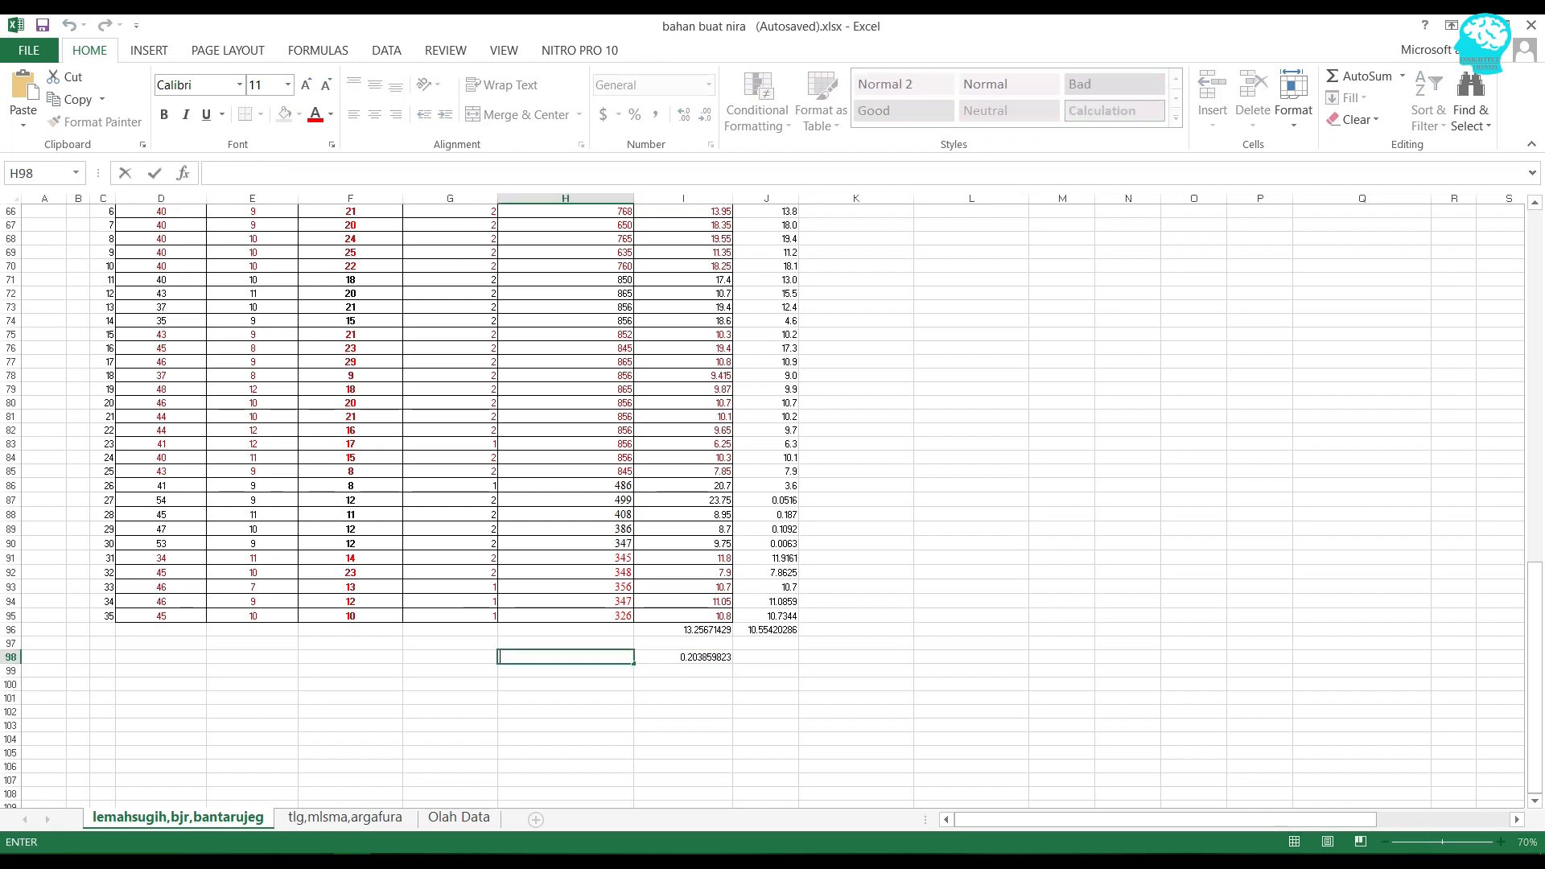
{"action": "type", "text": "Eror"}
{"action": "key", "text": "Return"}
{"action": "type", "text": "A"}
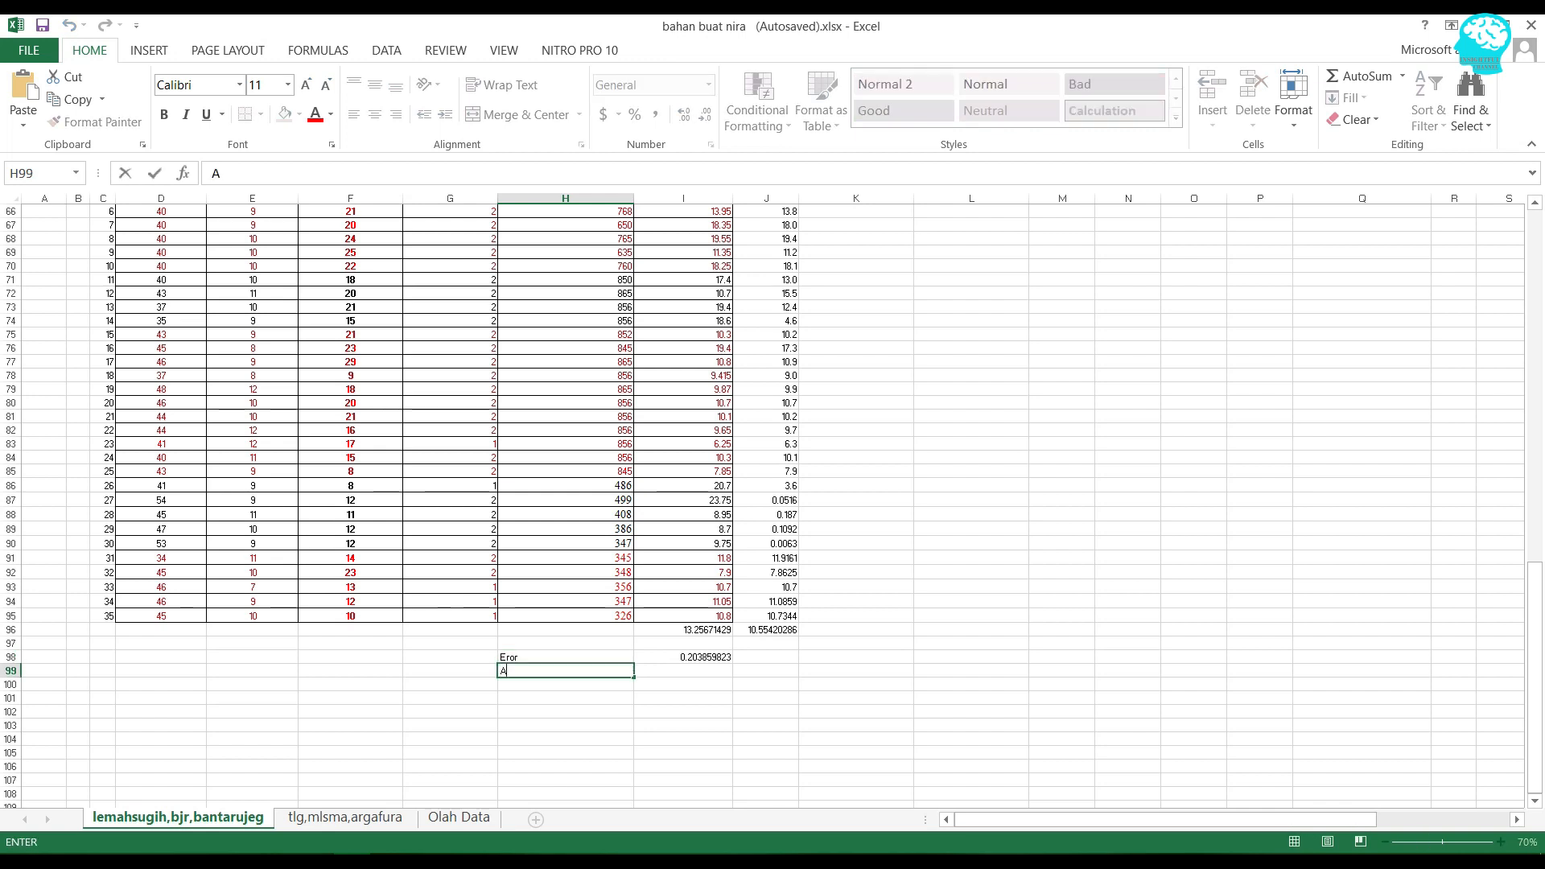
{"action": "type", "text": "lurasi"}
{"action": "key", "text": "BackSpace"}
{"action": "key", "text": "BackSpace"}
{"action": "key", "text": "BackSpace"}
{"action": "key", "text": "BackSpace"}
{"action": "key", "text": "BackSpace"}
{"action": "key", "text": "BackSpace"}
{"action": "type", "text": "kurasi"}
- Calculate the accuracy percentage in I99 with the formula =(1-I98)*100
{"action": "key", "text": "Tab"}
{"action": "type", "text": "1"}
{"action": "key", "text": "BackSpace"}
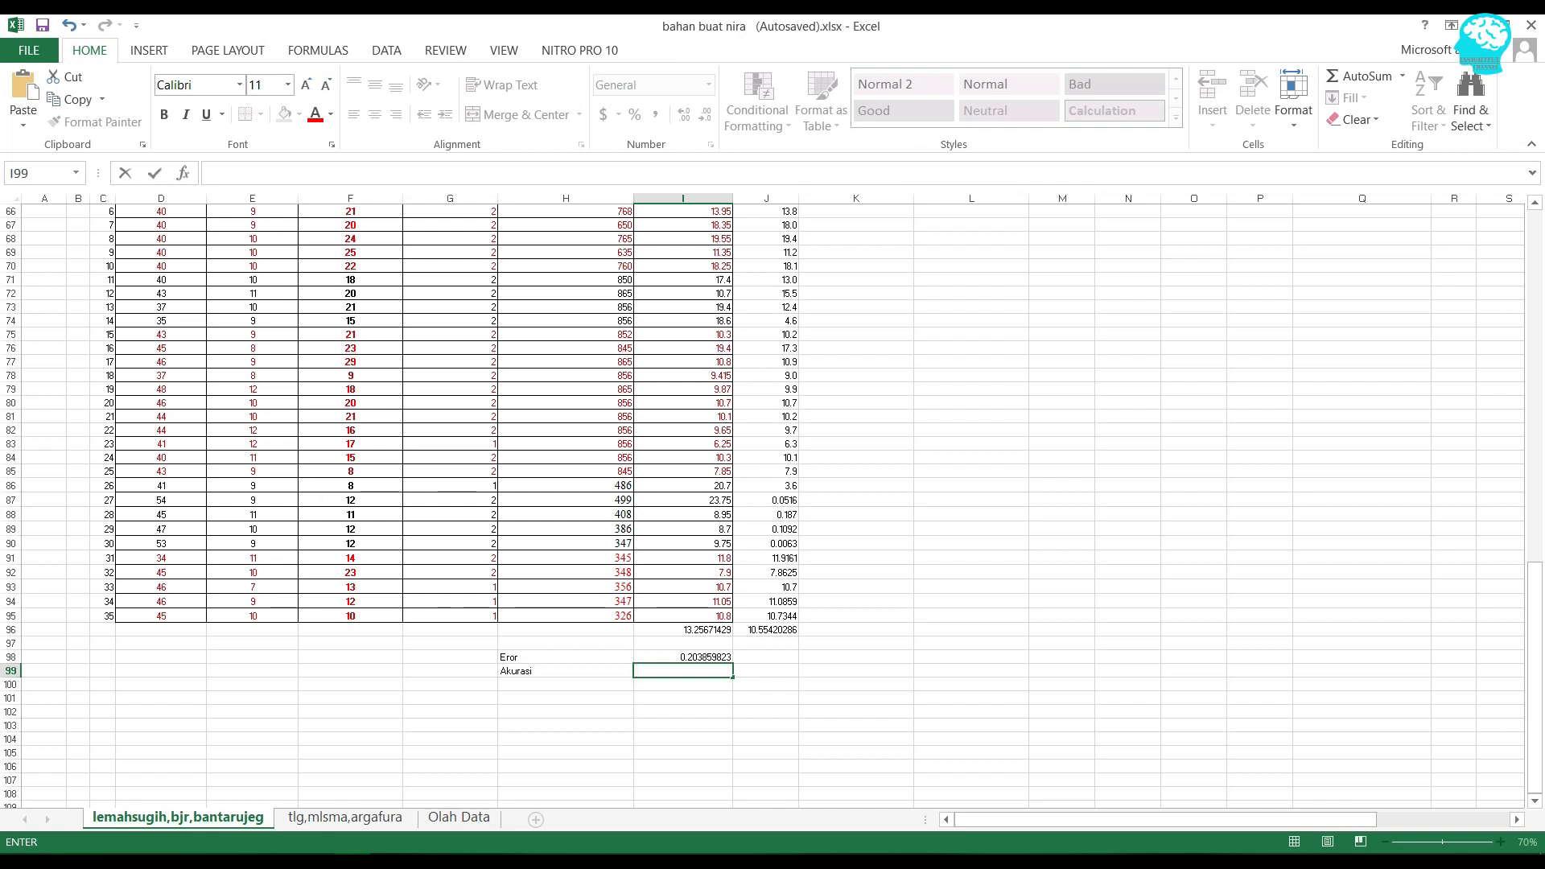
{"action": "type", "text": "=("}
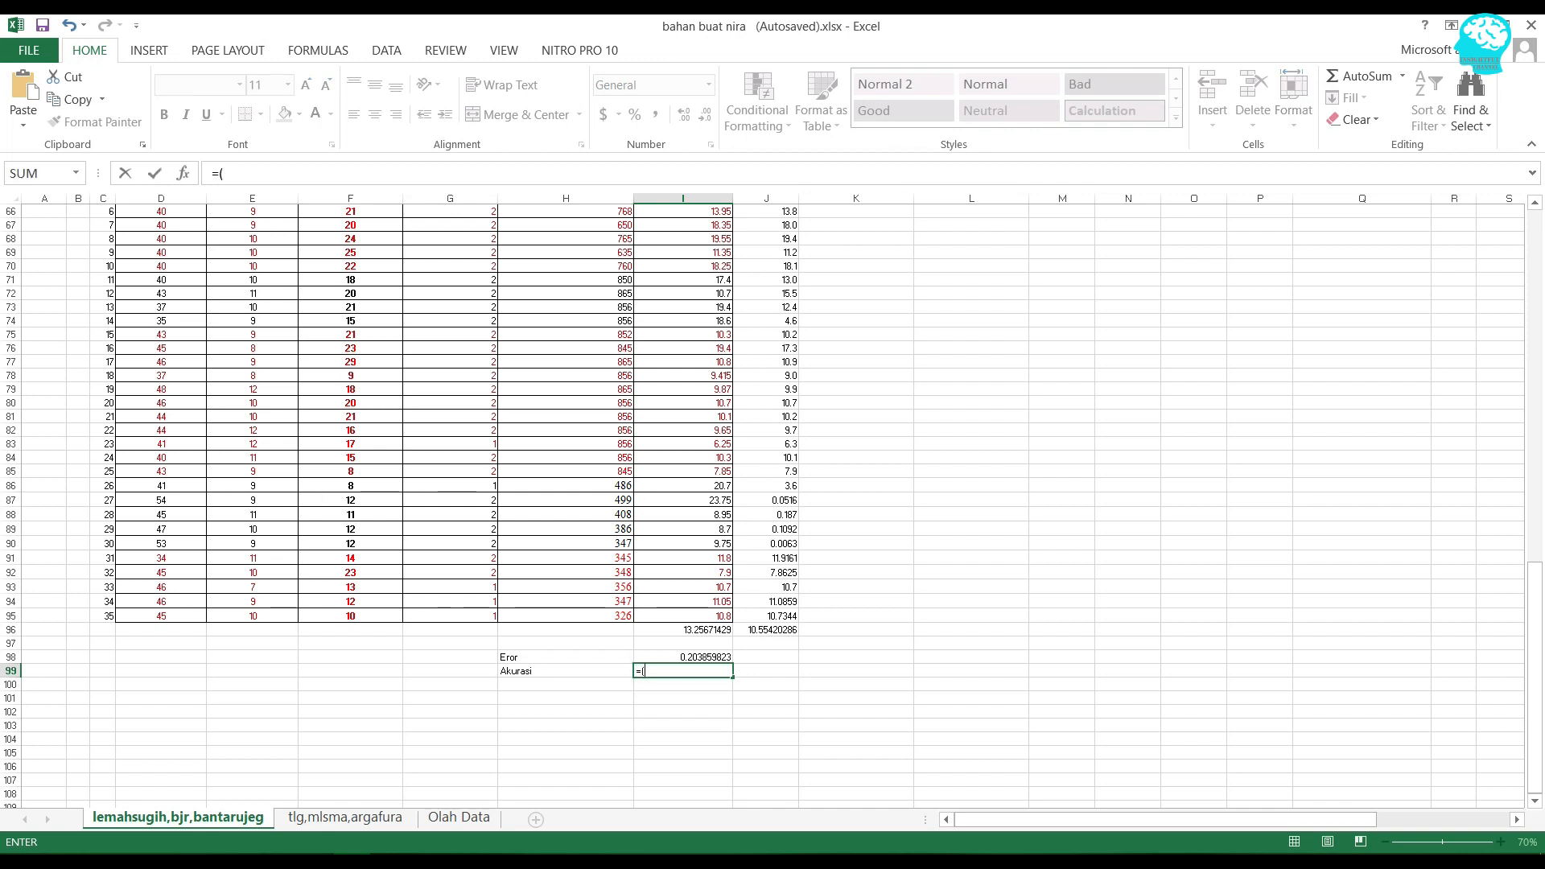
{"action": "type", "text": "2"}
{"action": "key", "text": "BackSpace"}
{"action": "type", "text": "1-"}
{"action": "key", "text": "Up"}
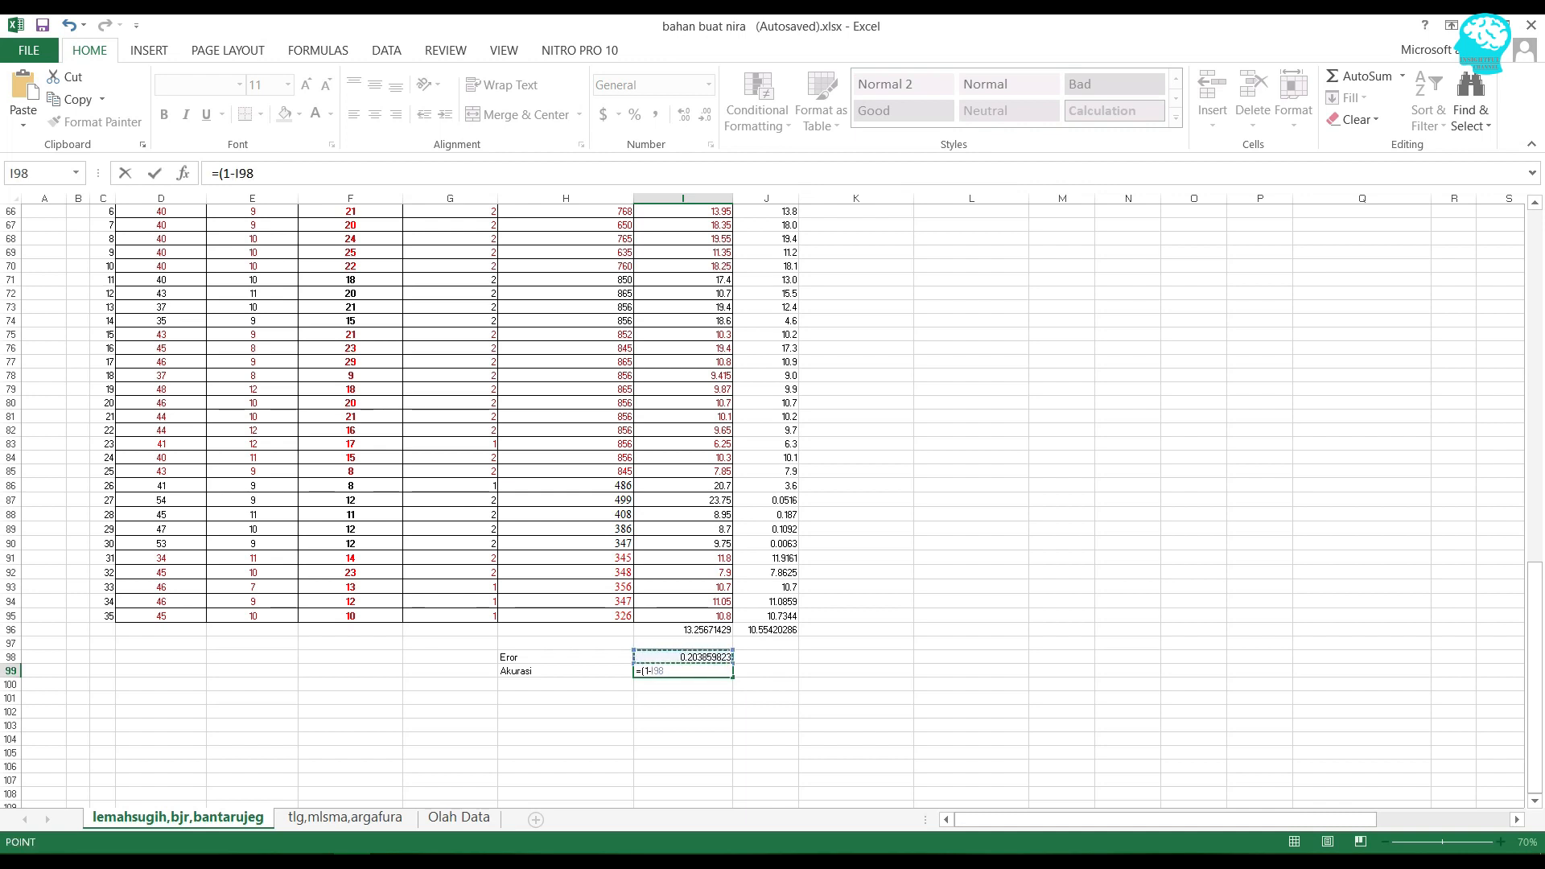
{"action": "type", "text": ")*100"}
{"action": "key", "text": "Return"}
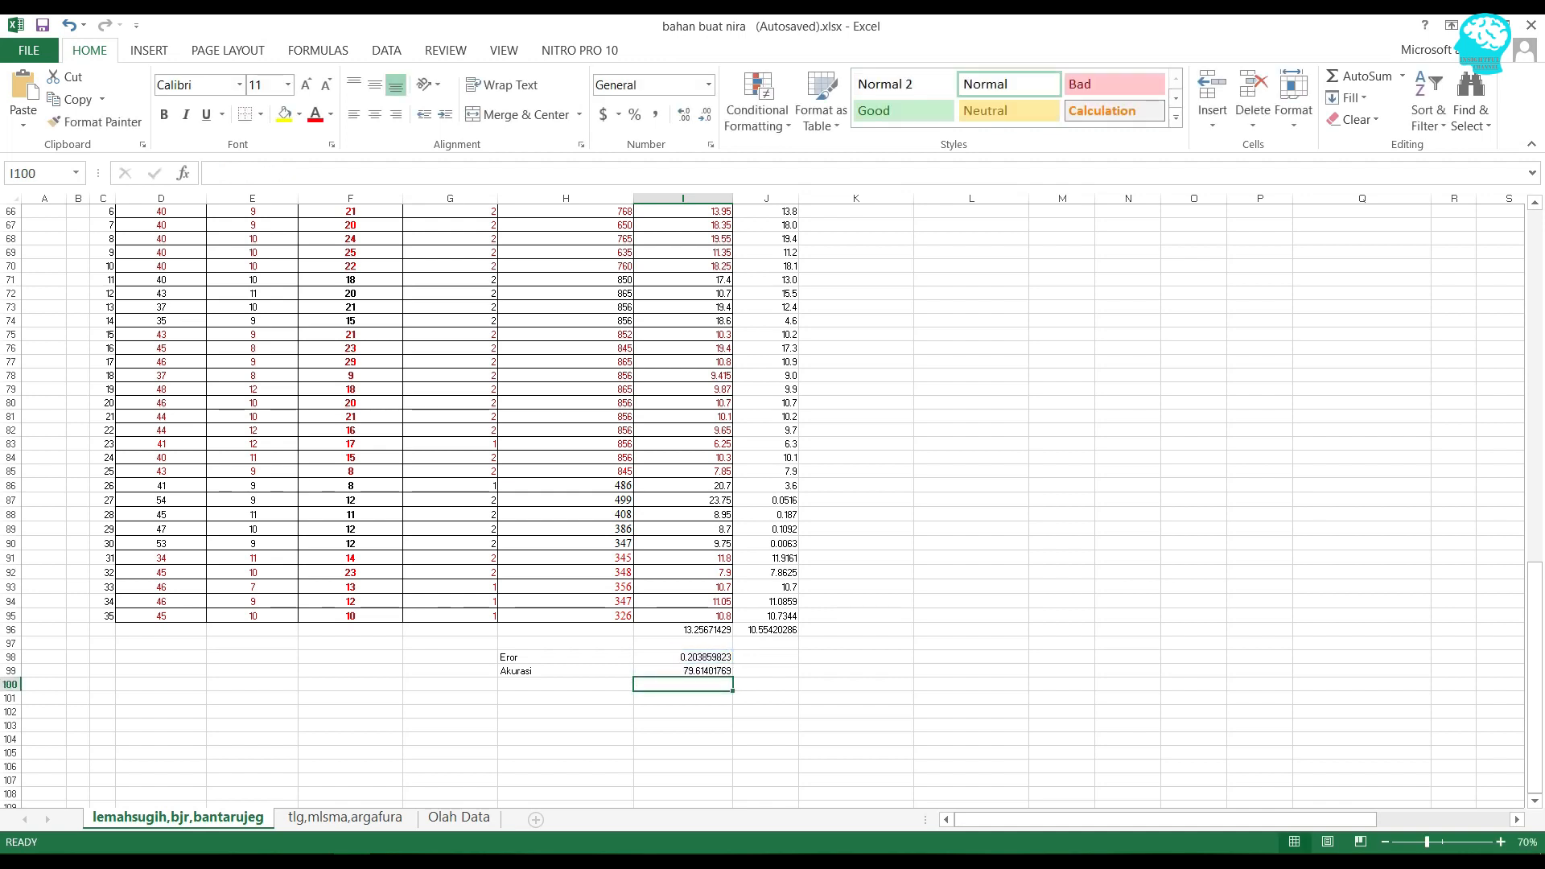
- Check the accuracy formula in I99 and the measured and predicted averages in I96 and J96
{"action": "left_click", "coordinate": [766, 712]}
{"action": "double_click", "coordinate": [697, 672]}
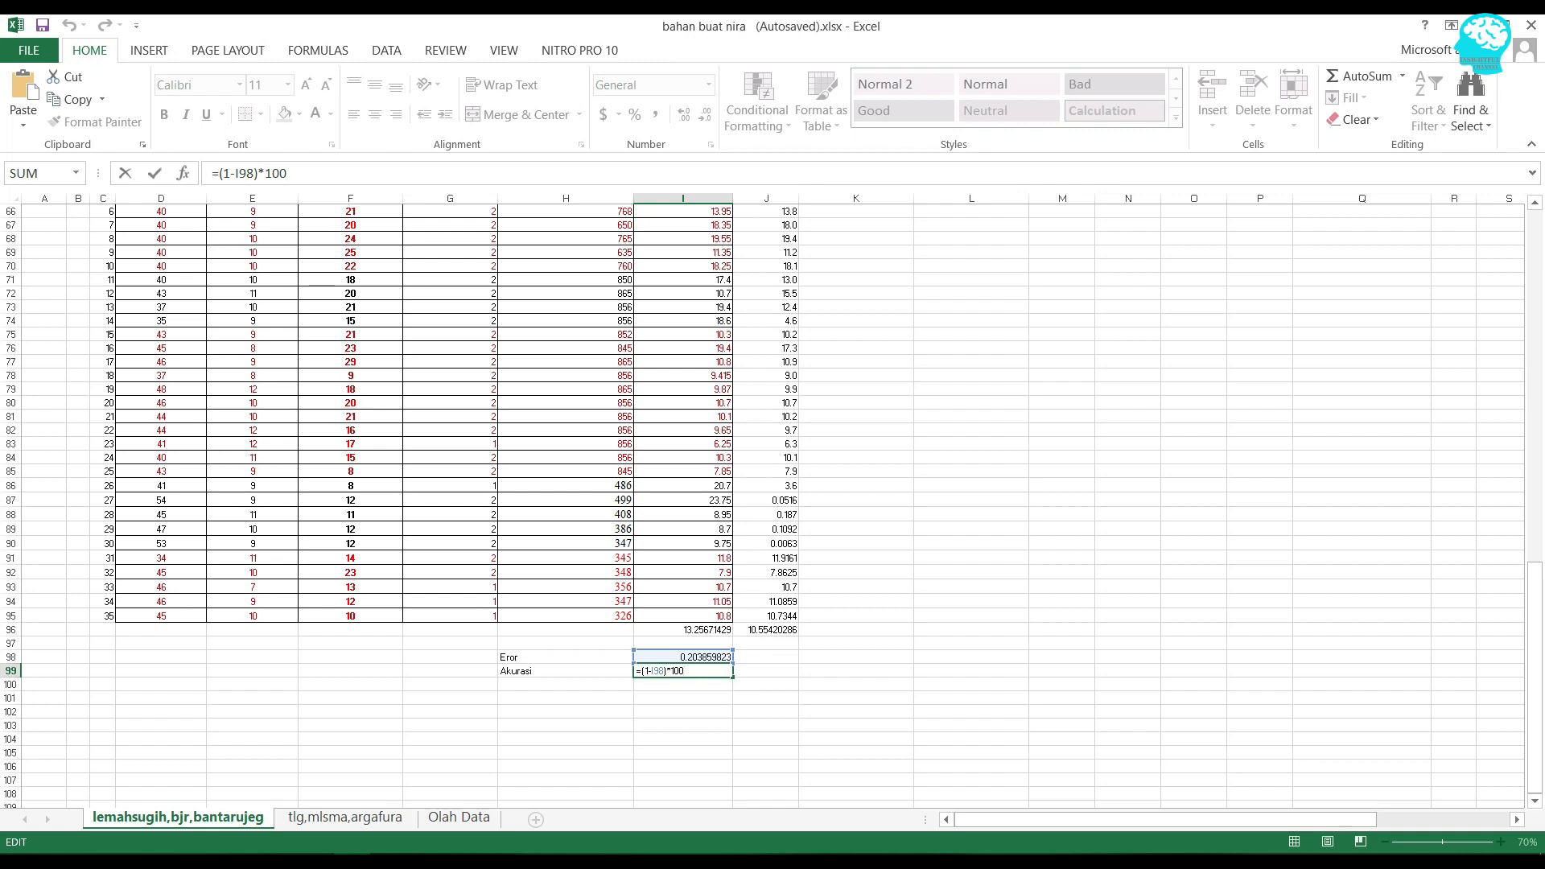
{"action": "left_click", "coordinate": [855, 685]}
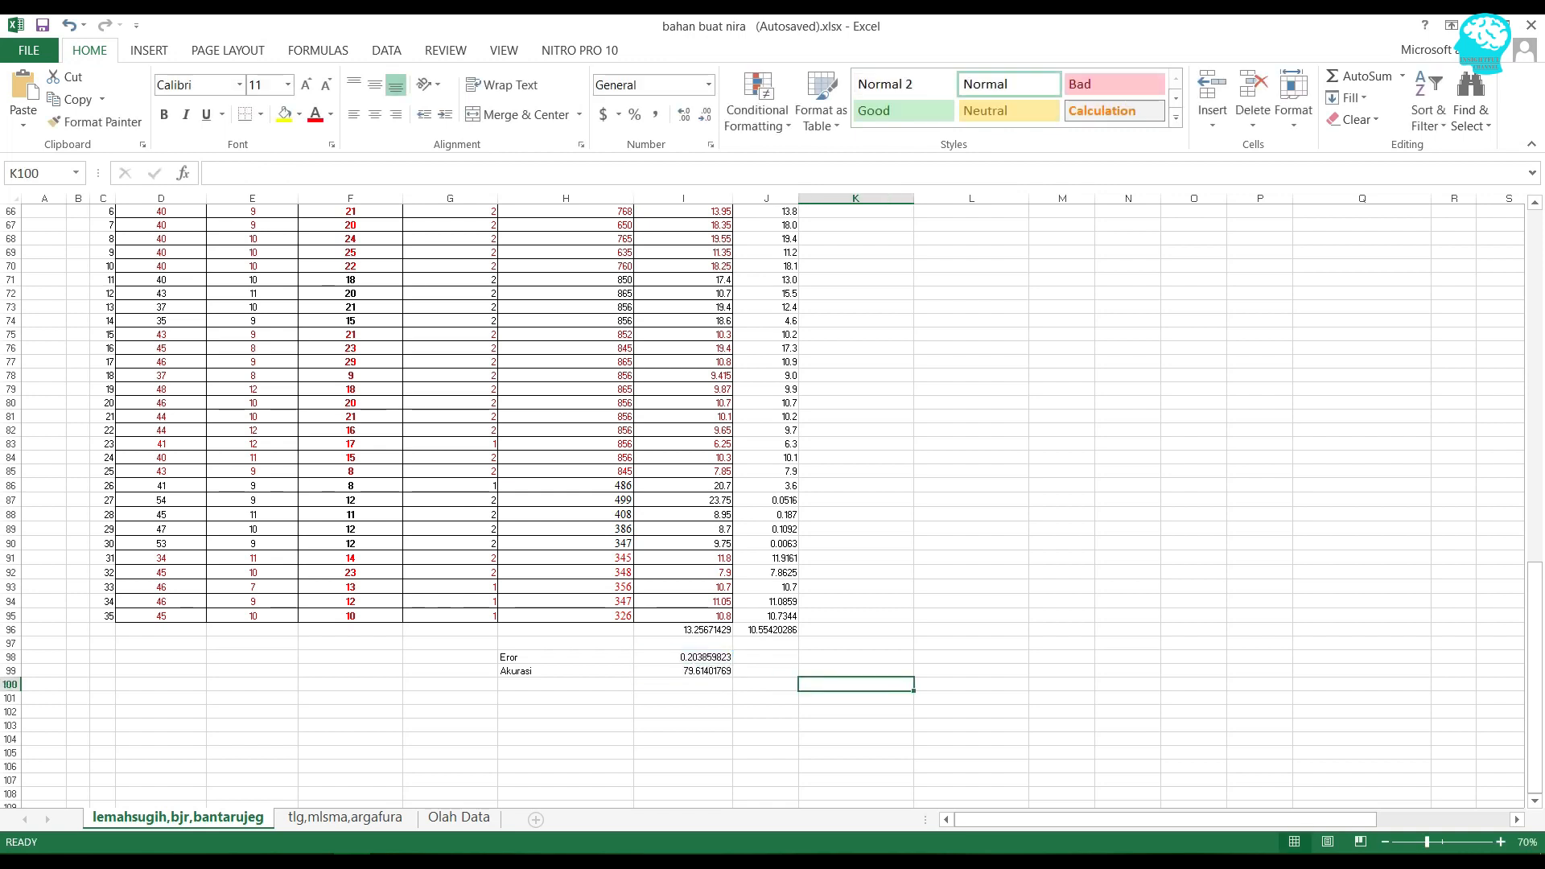
{"action": "left_click", "coordinate": [693, 671]}
{"action": "left_click", "coordinate": [683, 698]}
{"action": "left_click", "coordinate": [683, 671]}
{"action": "left_click", "coordinate": [856, 671]}
{"action": "left_click_drag", "start_coordinate": [683, 631], "coordinate": [767, 630]}
{"action": "left_click", "coordinate": [856, 644]}
{"action": "left_click", "coordinate": [683, 630]}
{"action": "left_click", "coordinate": [766, 630]}
{"action": "left_click", "coordinate": [971, 630]}
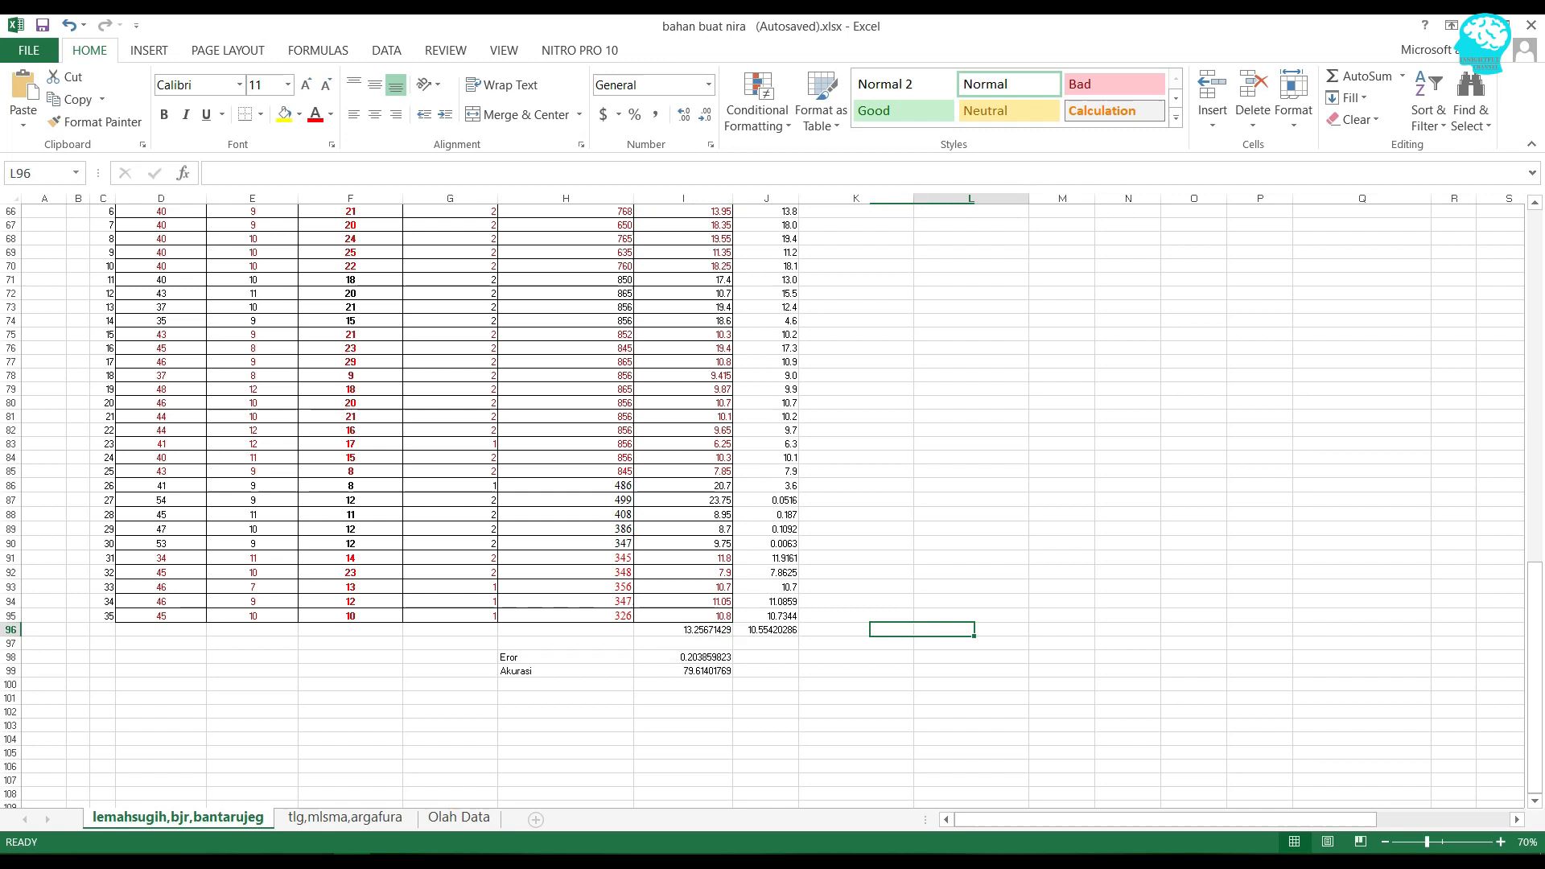
{"action": "left_click", "coordinate": [683, 671]}
- Review the input and output data of the first ten samples in D61:I70
{"action": "scroll", "coordinate": [684, 671], "scroll_direction": "up", "scroll_amount": 1}
{"action": "scroll", "coordinate": [683, 671], "scroll_direction": "up", "scroll_amount": 8}
{"action": "left_click", "coordinate": [856, 663]}
{"action": "scroll", "coordinate": [856, 664], "scroll_direction": "down", "scroll_amount": 6}
{"action": "left_click", "coordinate": [855, 668]}
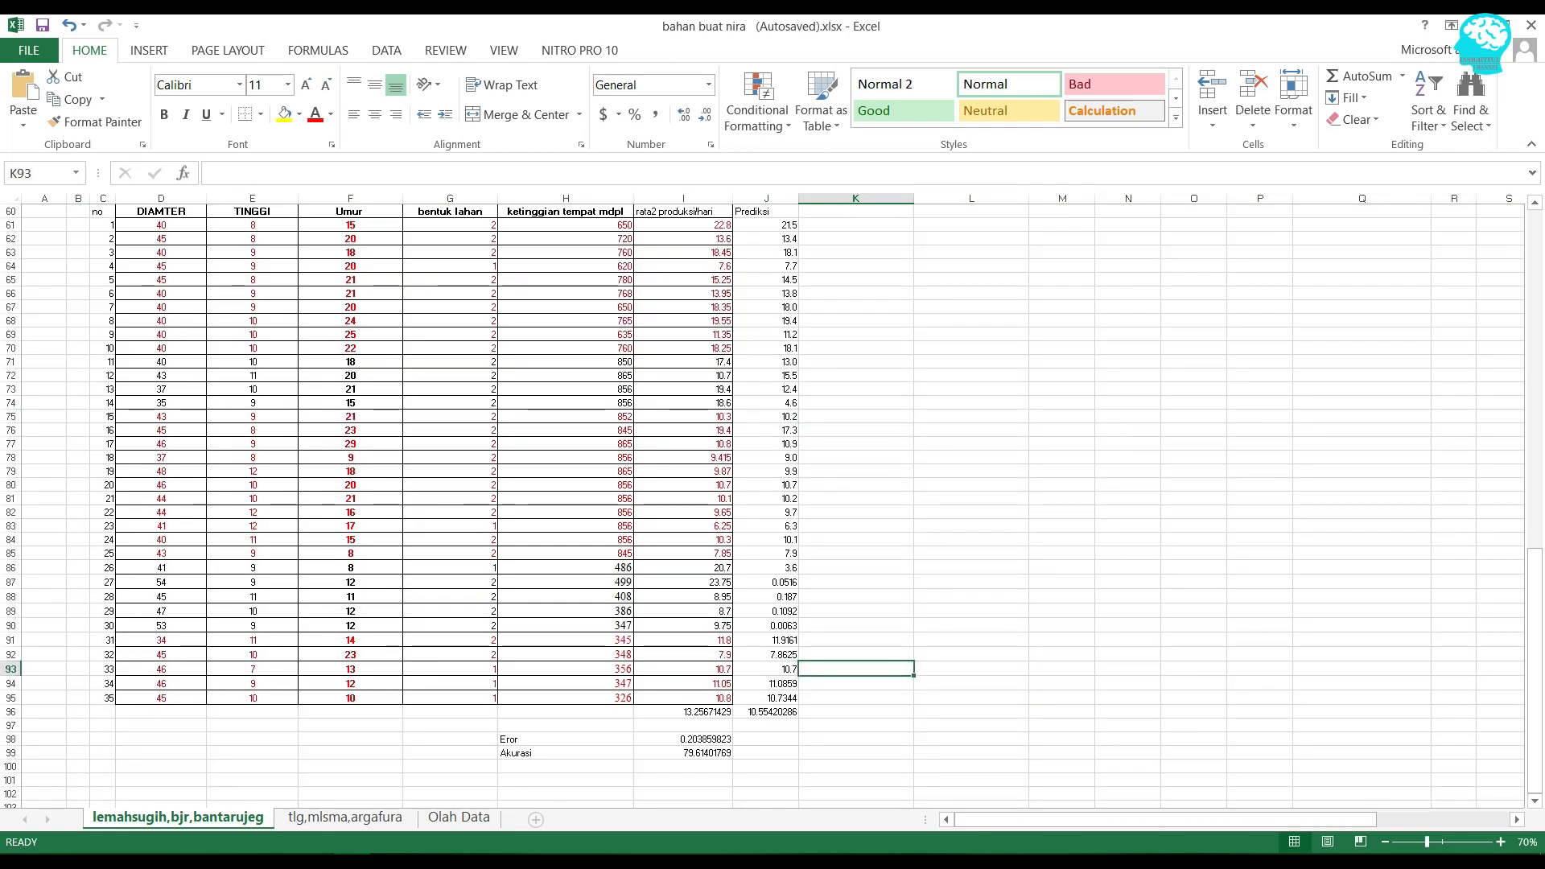
{"action": "scroll", "coordinate": [855, 668], "scroll_direction": "up", "scroll_amount": 3}
{"action": "left_click_drag", "start_coordinate": [161, 348], "coordinate": [683, 471]}
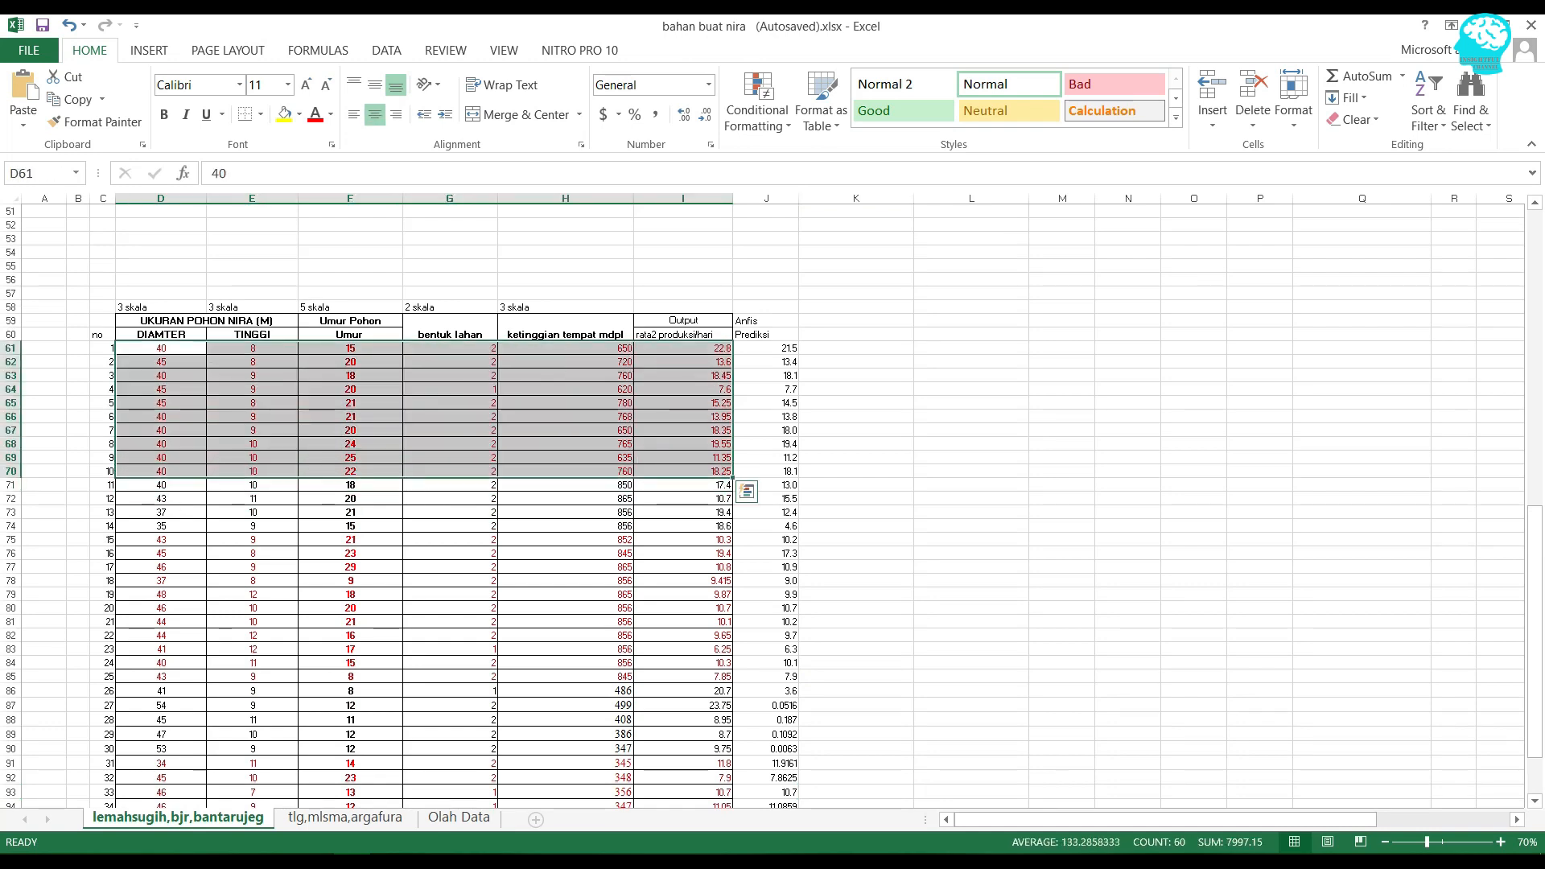
{"action": "left_click", "coordinate": [683, 540]}
{"action": "scroll", "coordinate": [764, 504], "scroll_direction": "down", "scroll_amount": 4}
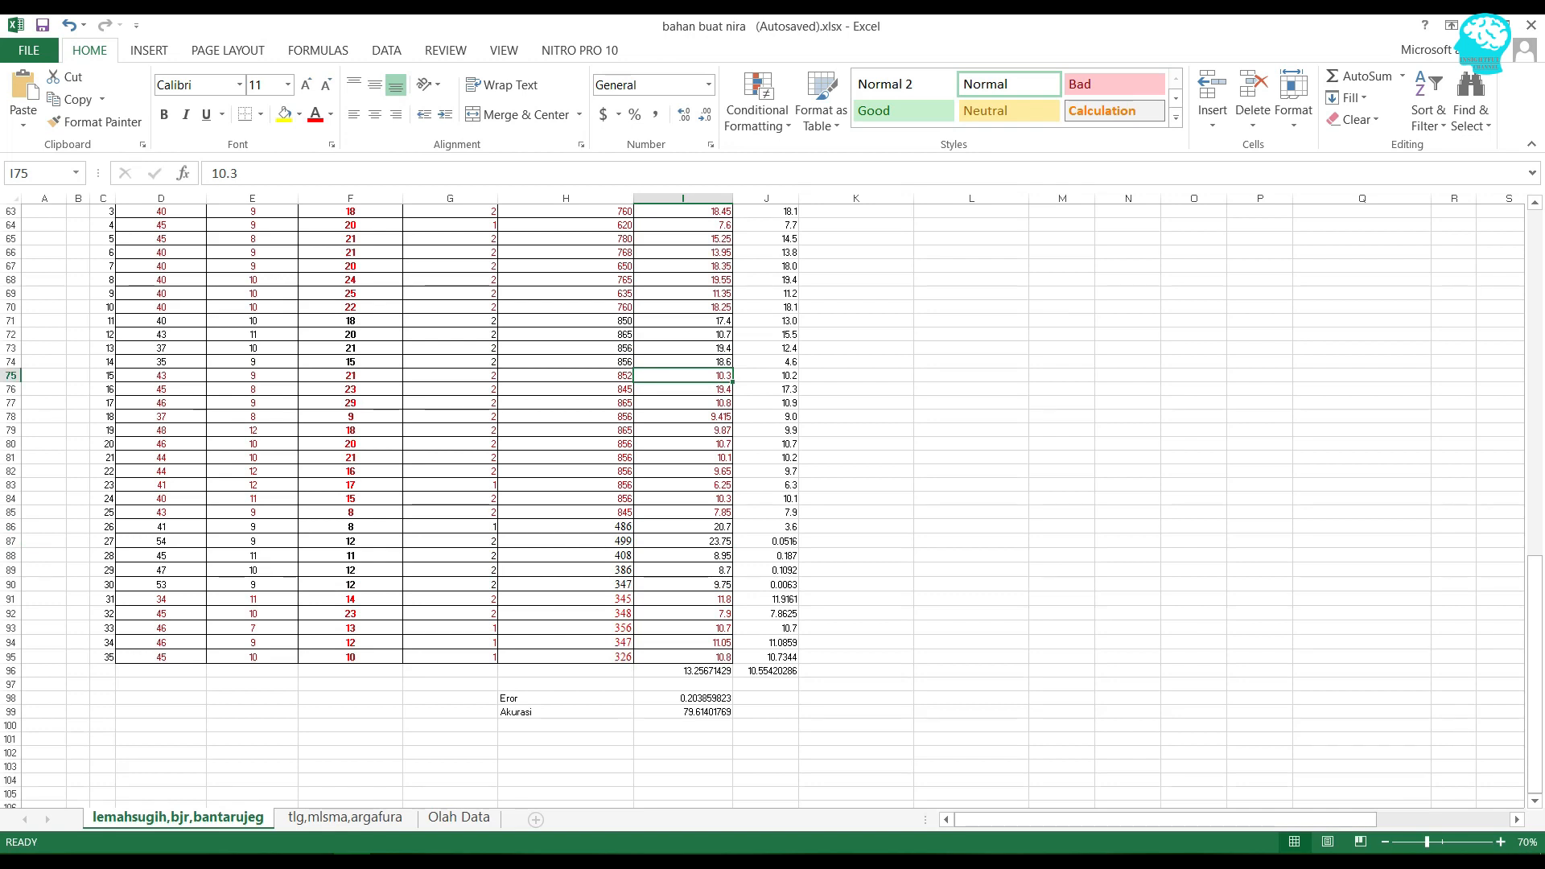
- Compare the measured production with the ANFIS prediction row by row in I71:J74
{"action": "scroll", "coordinate": [857, 553], "scroll_direction": "up", "scroll_amount": 3}
{"action": "left_click", "coordinate": [856, 553]}
{"action": "left_click_drag", "start_coordinate": [683, 444], "coordinate": [683, 485]}
{"action": "left_click", "coordinate": [683, 458]}
{"action": "left_click", "coordinate": [683, 458]}
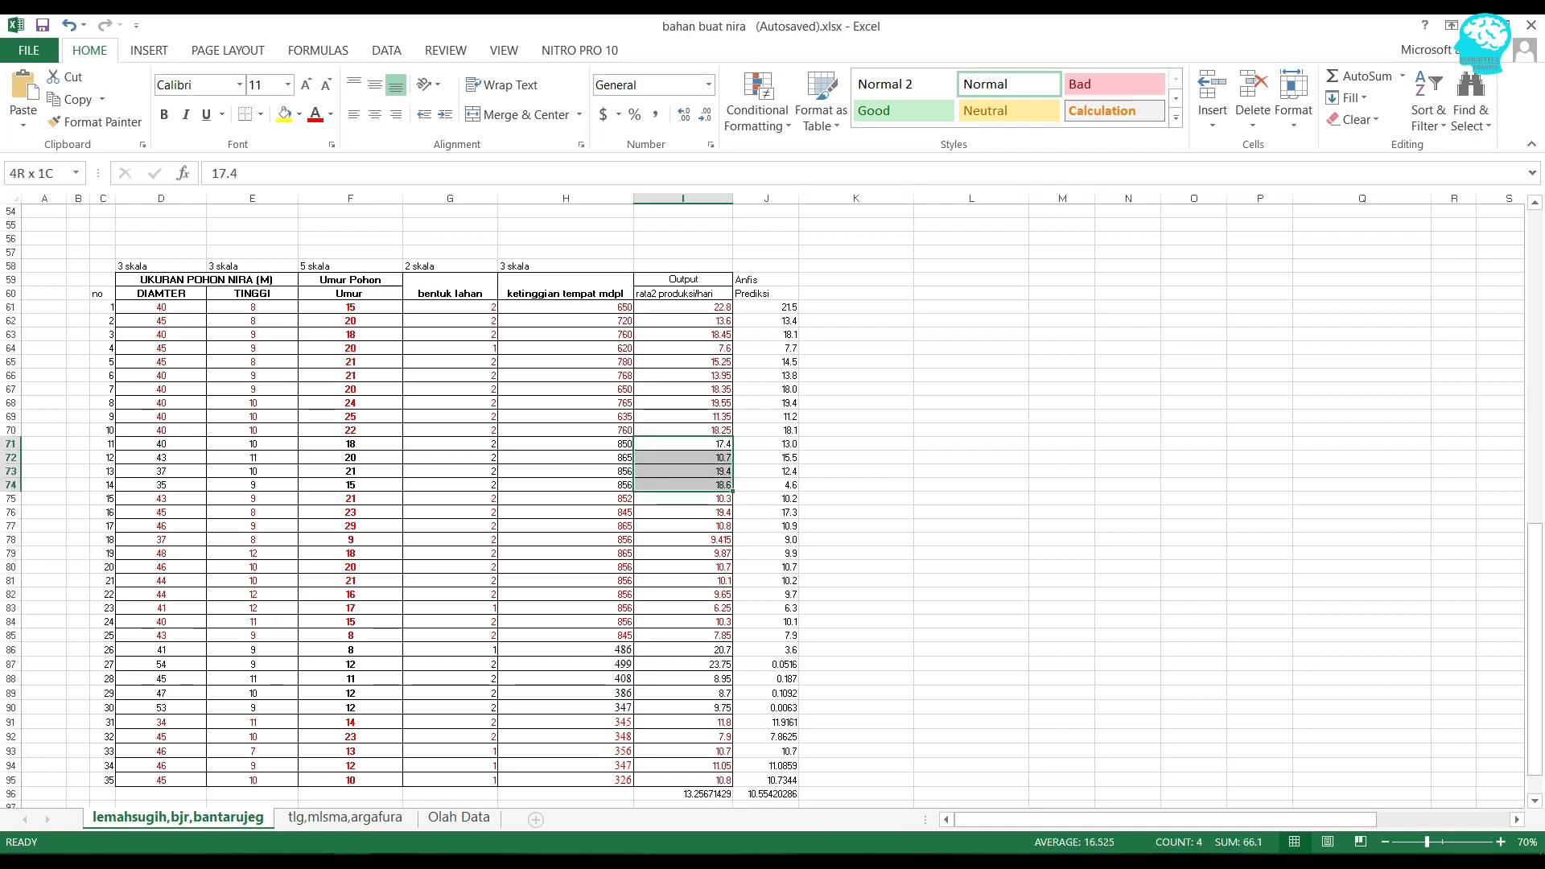
{"action": "key", "text": "Down"}
{"action": "key", "text": "Up"}
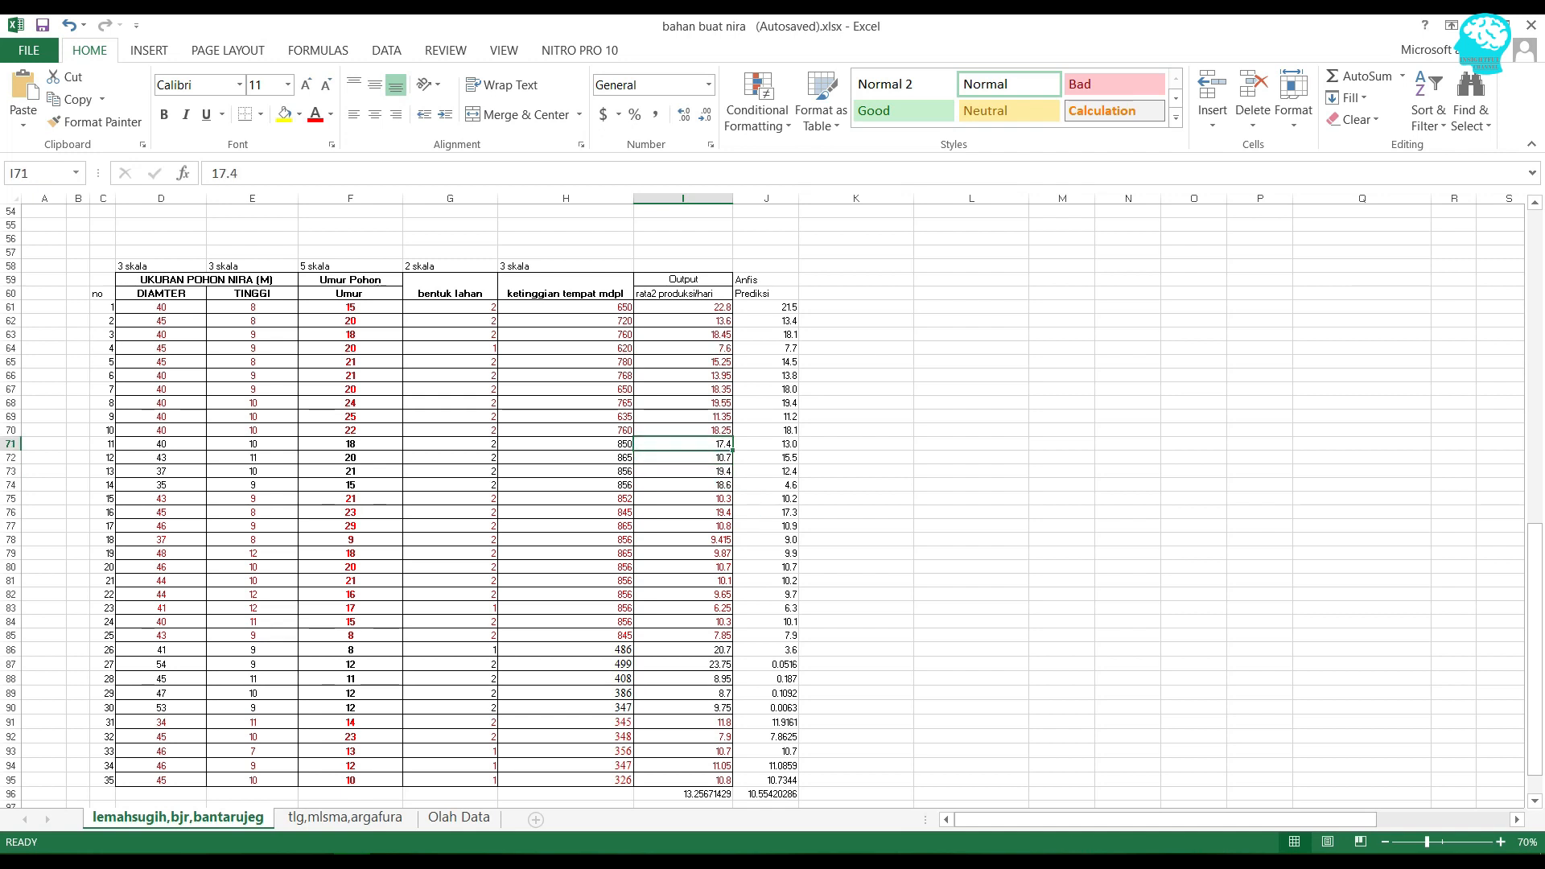
{"action": "key", "text": "Right"}
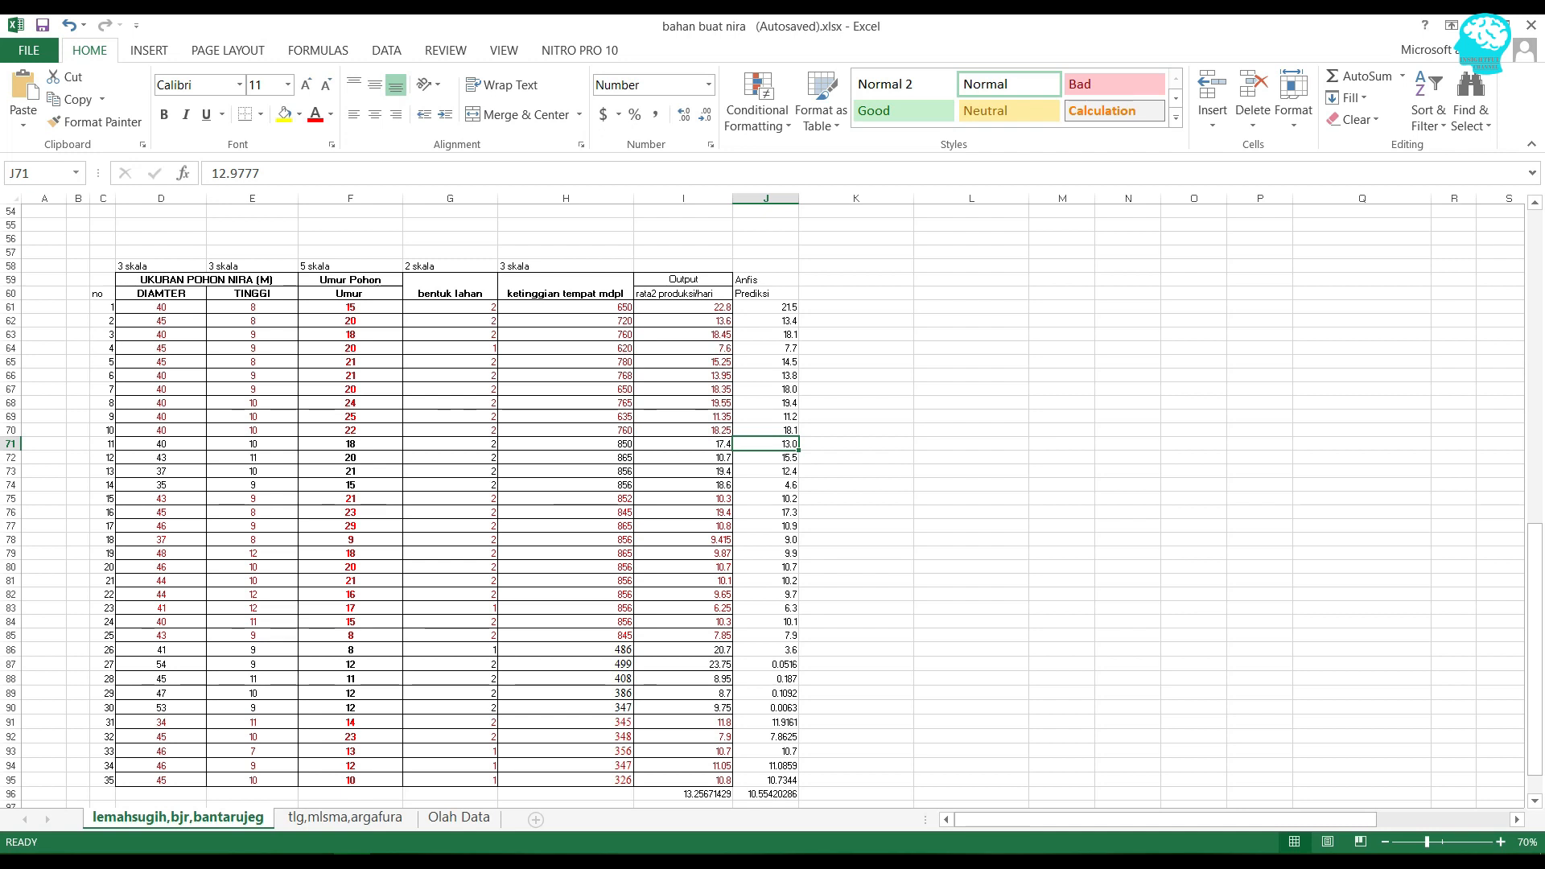
{"action": "left_click", "coordinate": [684, 458]}
{"action": "left_click", "coordinate": [767, 458]}
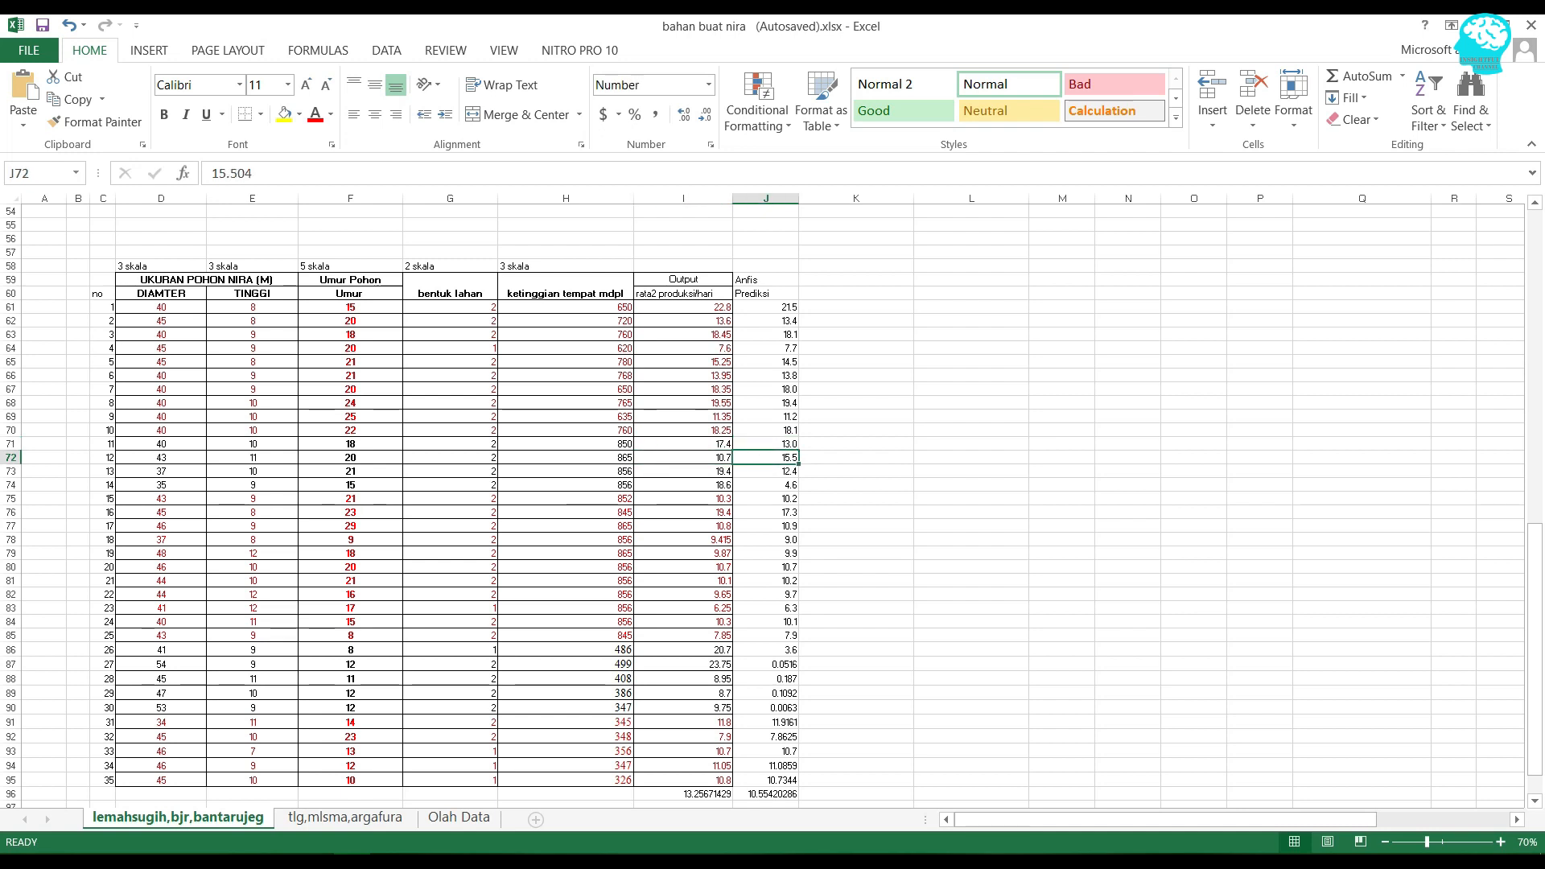
{"action": "left_click", "coordinate": [684, 444]}
{"action": "left_click", "coordinate": [856, 445]}
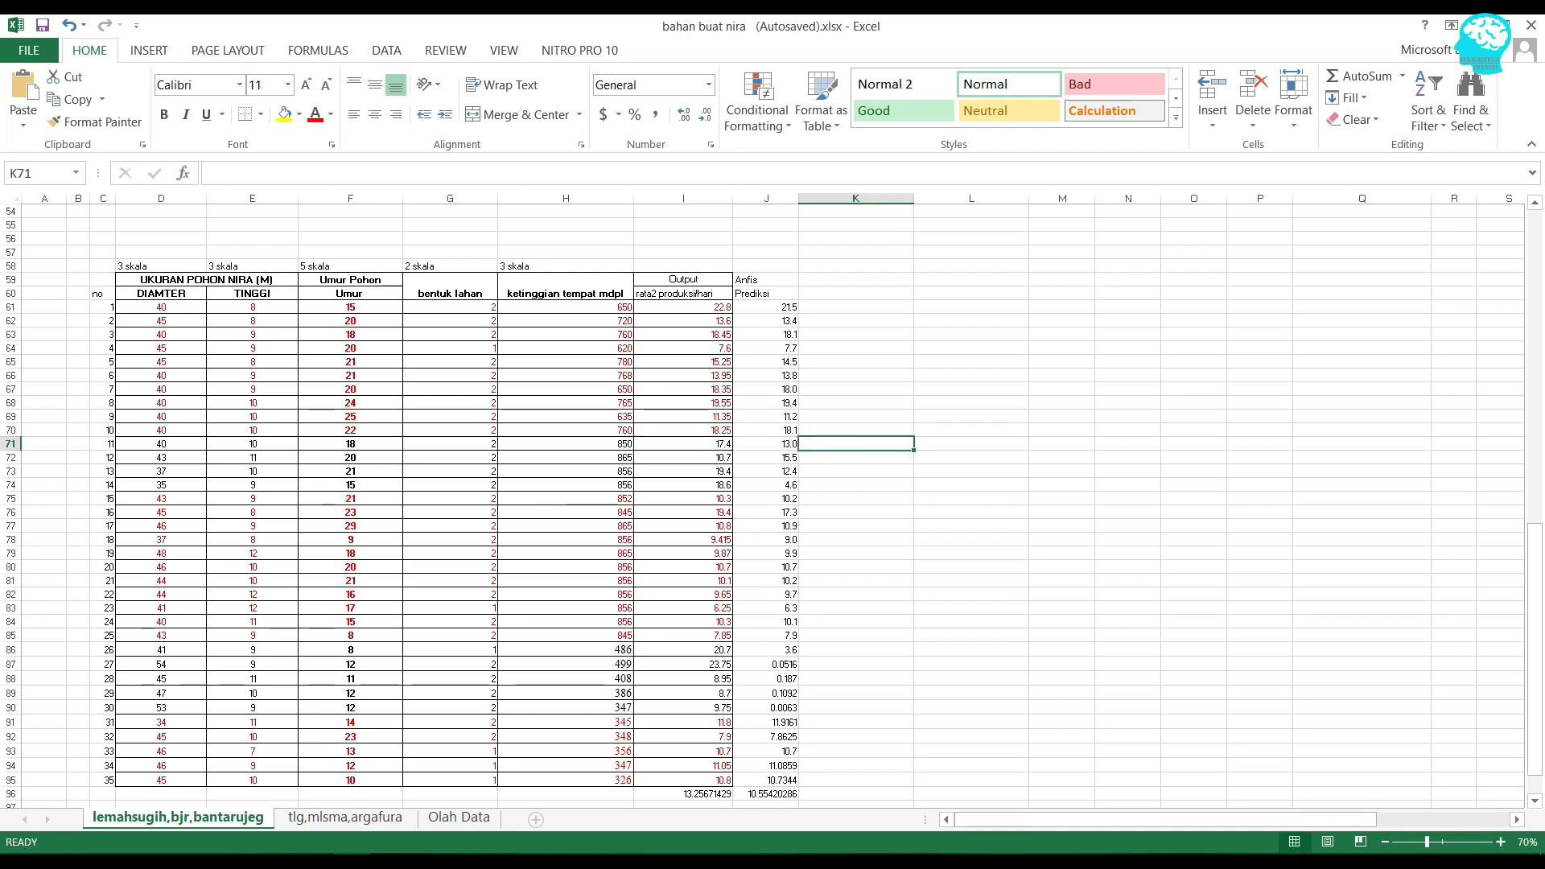
{"action": "left_click", "coordinate": [684, 472]}
{"action": "left_click", "coordinate": [766, 472]}
{"action": "left_click", "coordinate": [683, 485]}
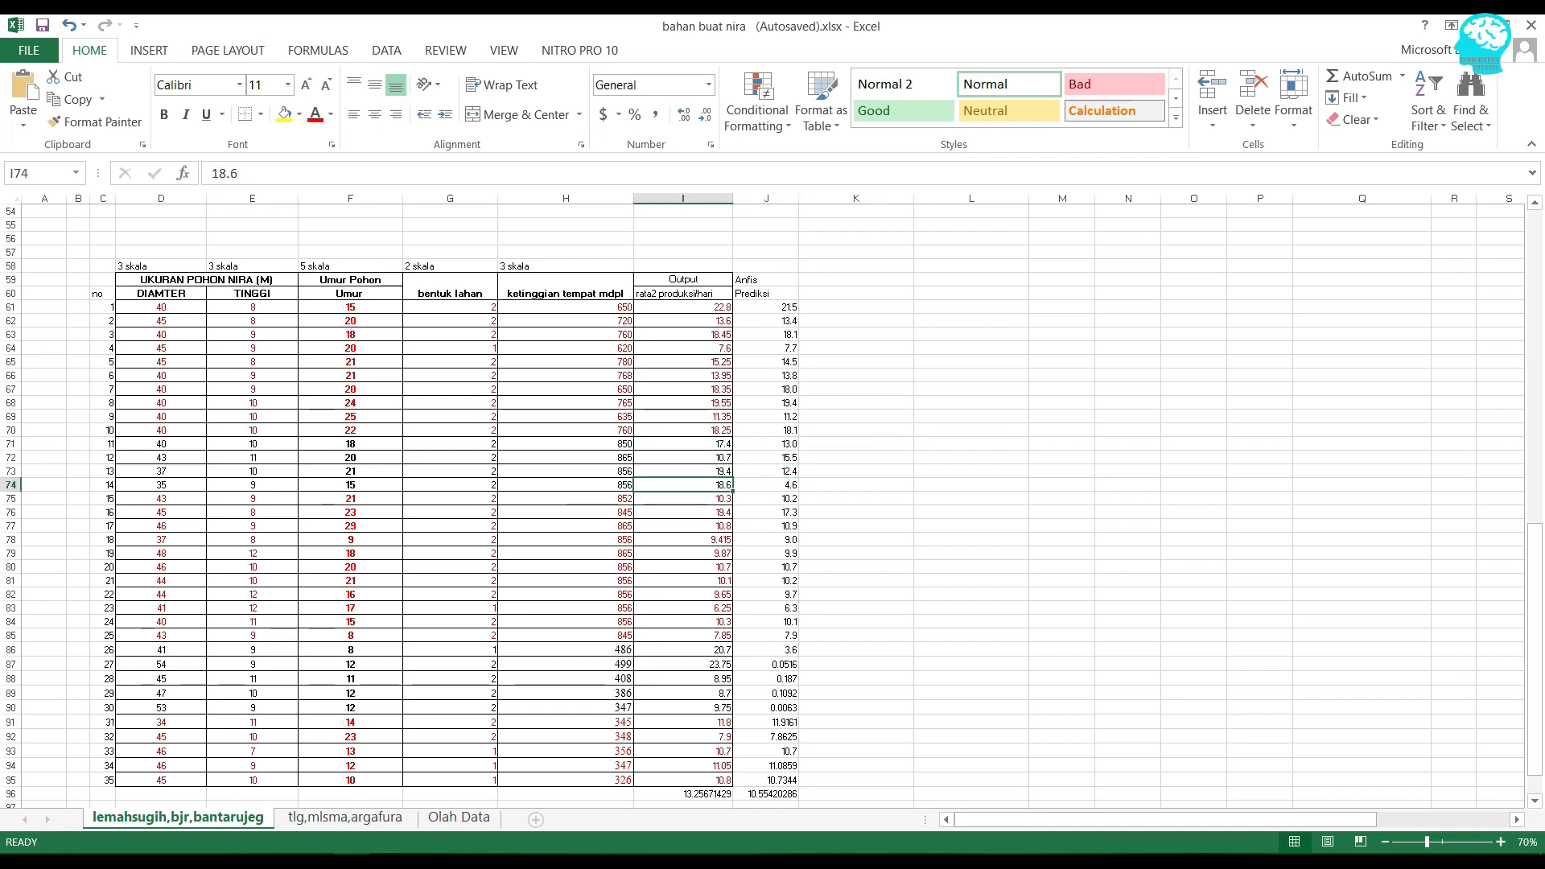
{"action": "left_click", "coordinate": [766, 485]}
{"action": "left_click", "coordinate": [856, 485]}
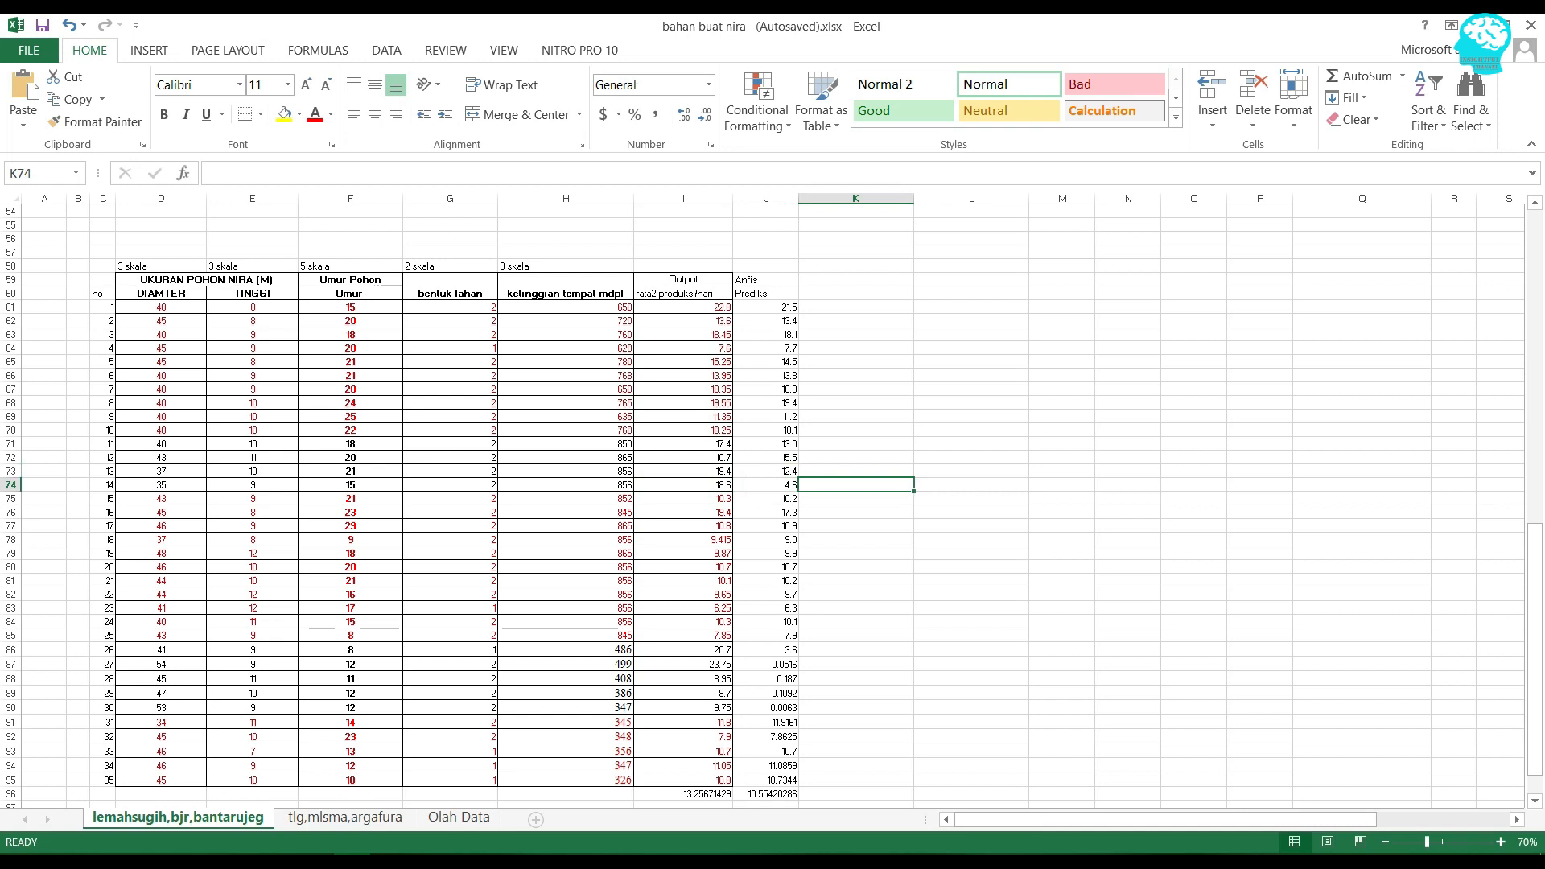
{"action": "left_click", "coordinate": [971, 554]}
{"action": "scroll", "coordinate": [972, 554], "scroll_direction": "down", "scroll_amount": 5}
{"action": "left_click", "coordinate": [767, 574]}
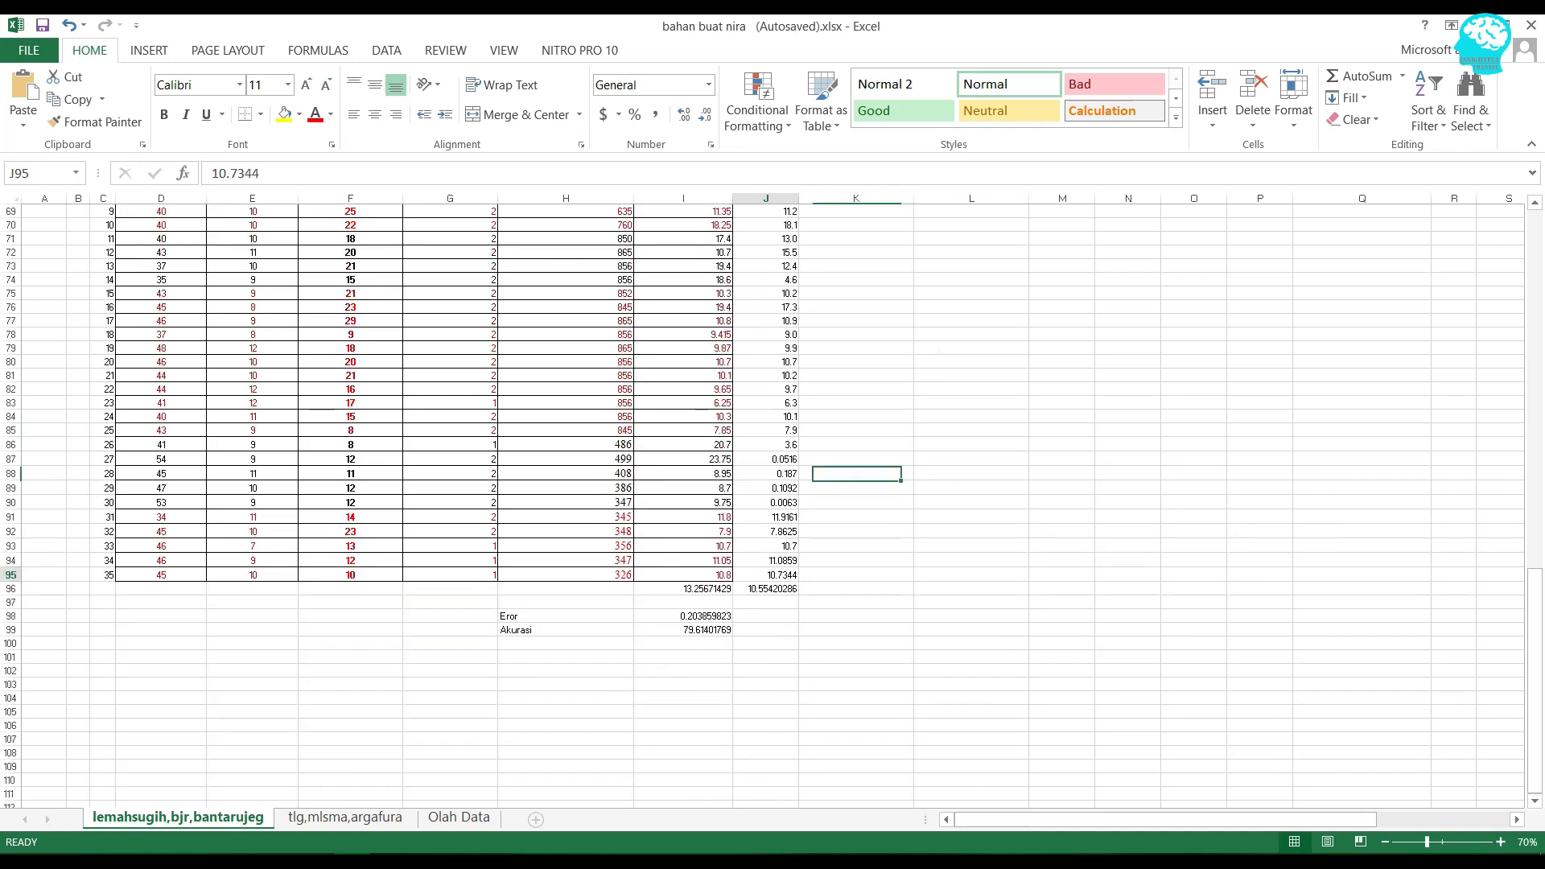
- Insert a 2-D line chart with markers of the measured and predicted columns I60:J95 and place it in the empty area beside the table
{"action": "scroll", "coordinate": [766, 575], "scroll_direction": "up", "scroll_amount": 3}
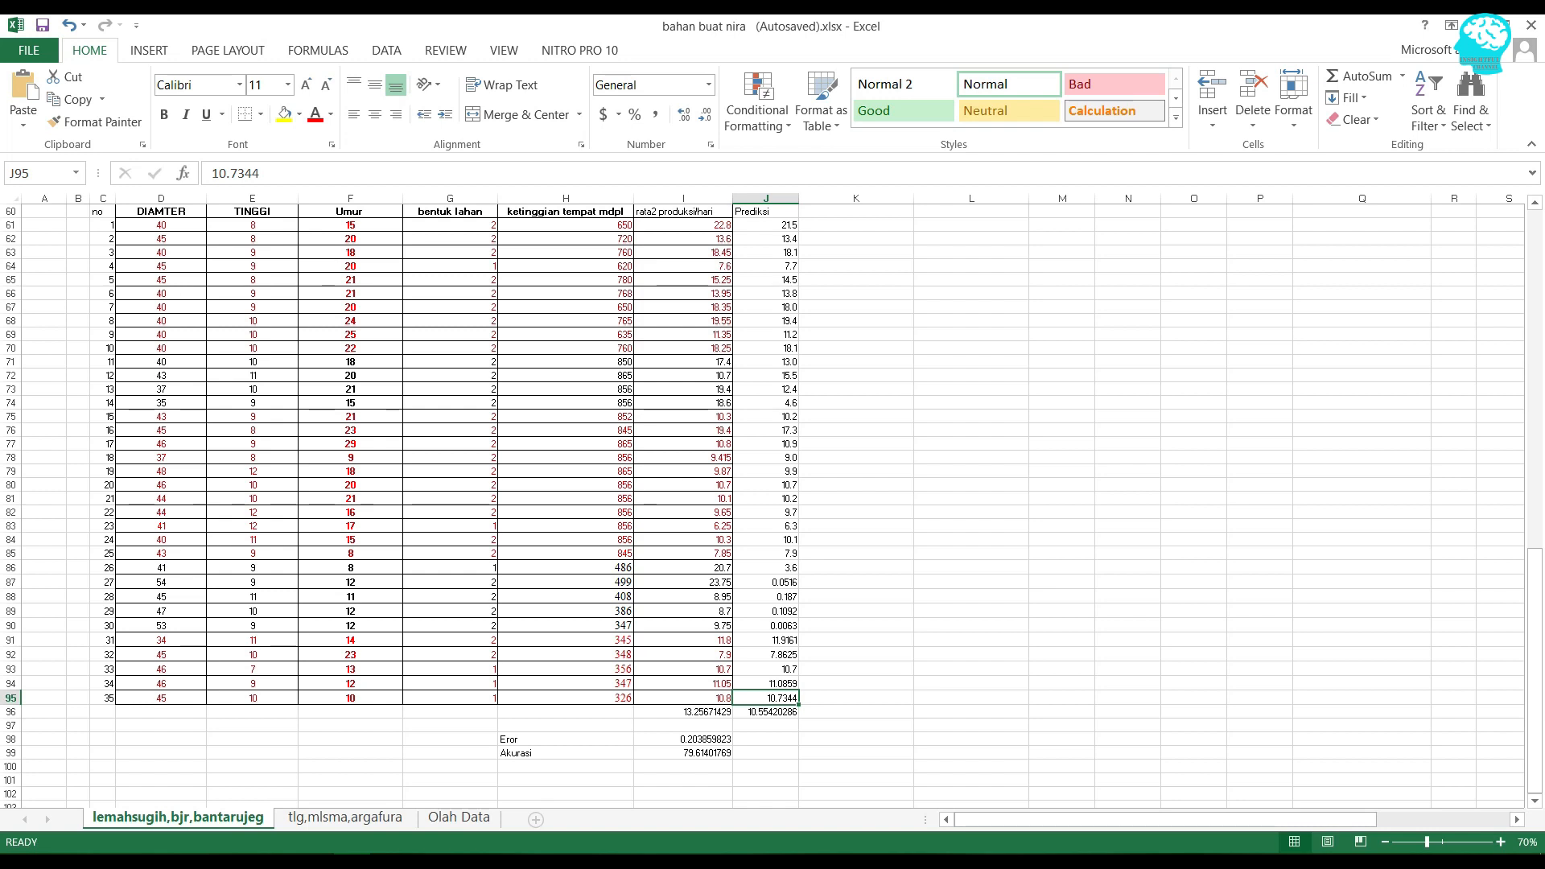
{"action": "left_click", "coordinate": [857, 626]}
{"action": "left_click", "coordinate": [856, 698]}
{"action": "scroll", "coordinate": [857, 699], "scroll_direction": "down", "scroll_amount": 2}
{"action": "scroll", "coordinate": [857, 699], "scroll_direction": "up", "scroll_amount": 4}
{"action": "scroll", "coordinate": [724, 362], "scroll_direction": "up", "scroll_amount": 1}
{"action": "left_click_drag", "start_coordinate": [684, 294], "coordinate": [769, 766]}
{"action": "left_click", "coordinate": [683, 334]}
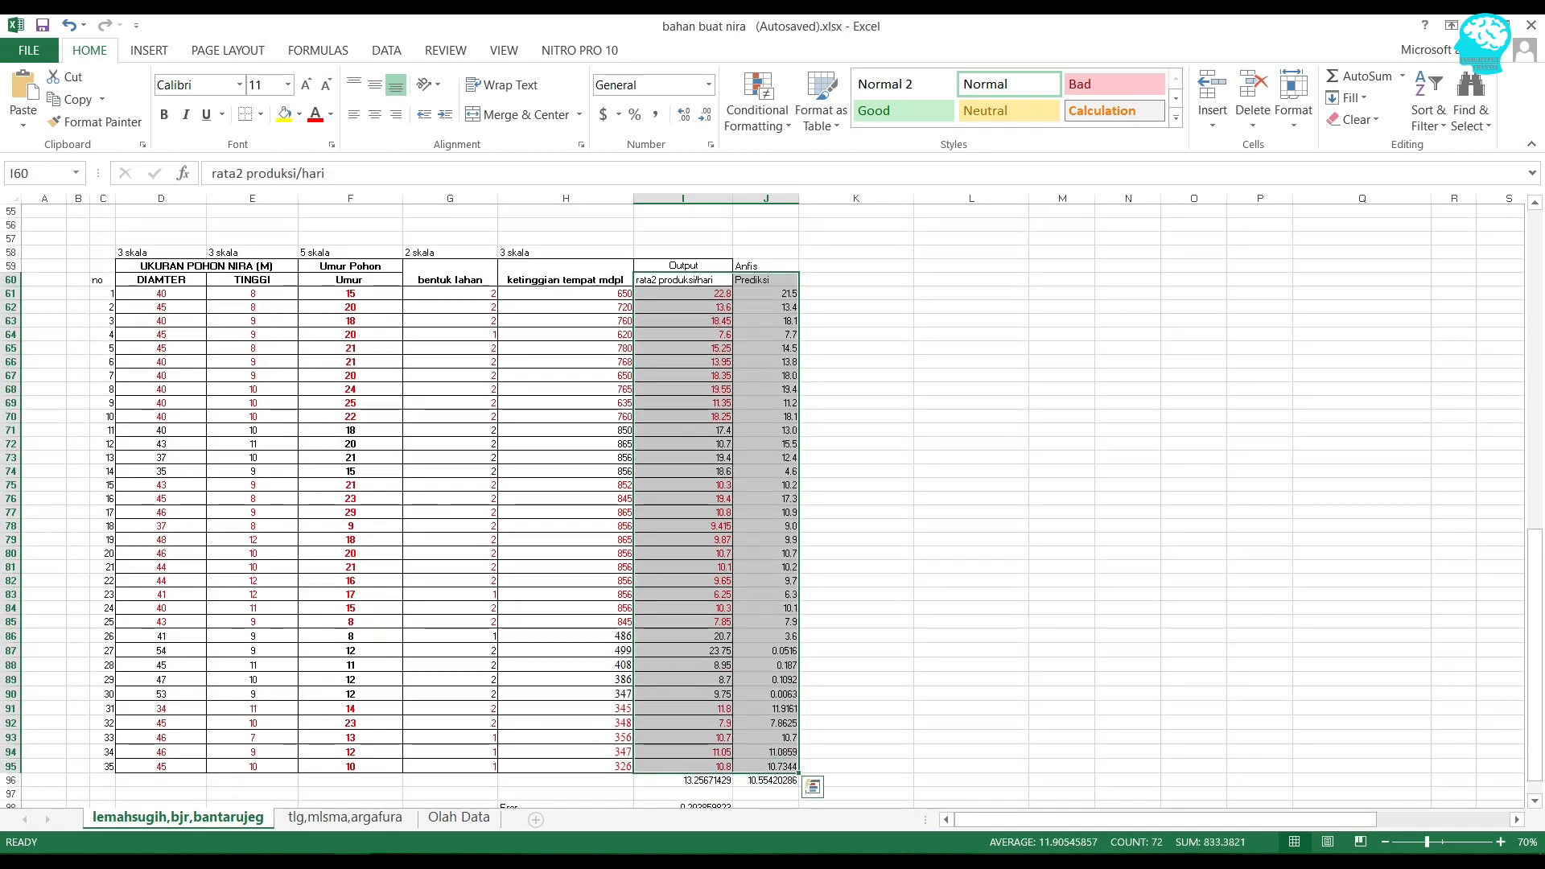
{"action": "left_click", "coordinate": [149, 50]}
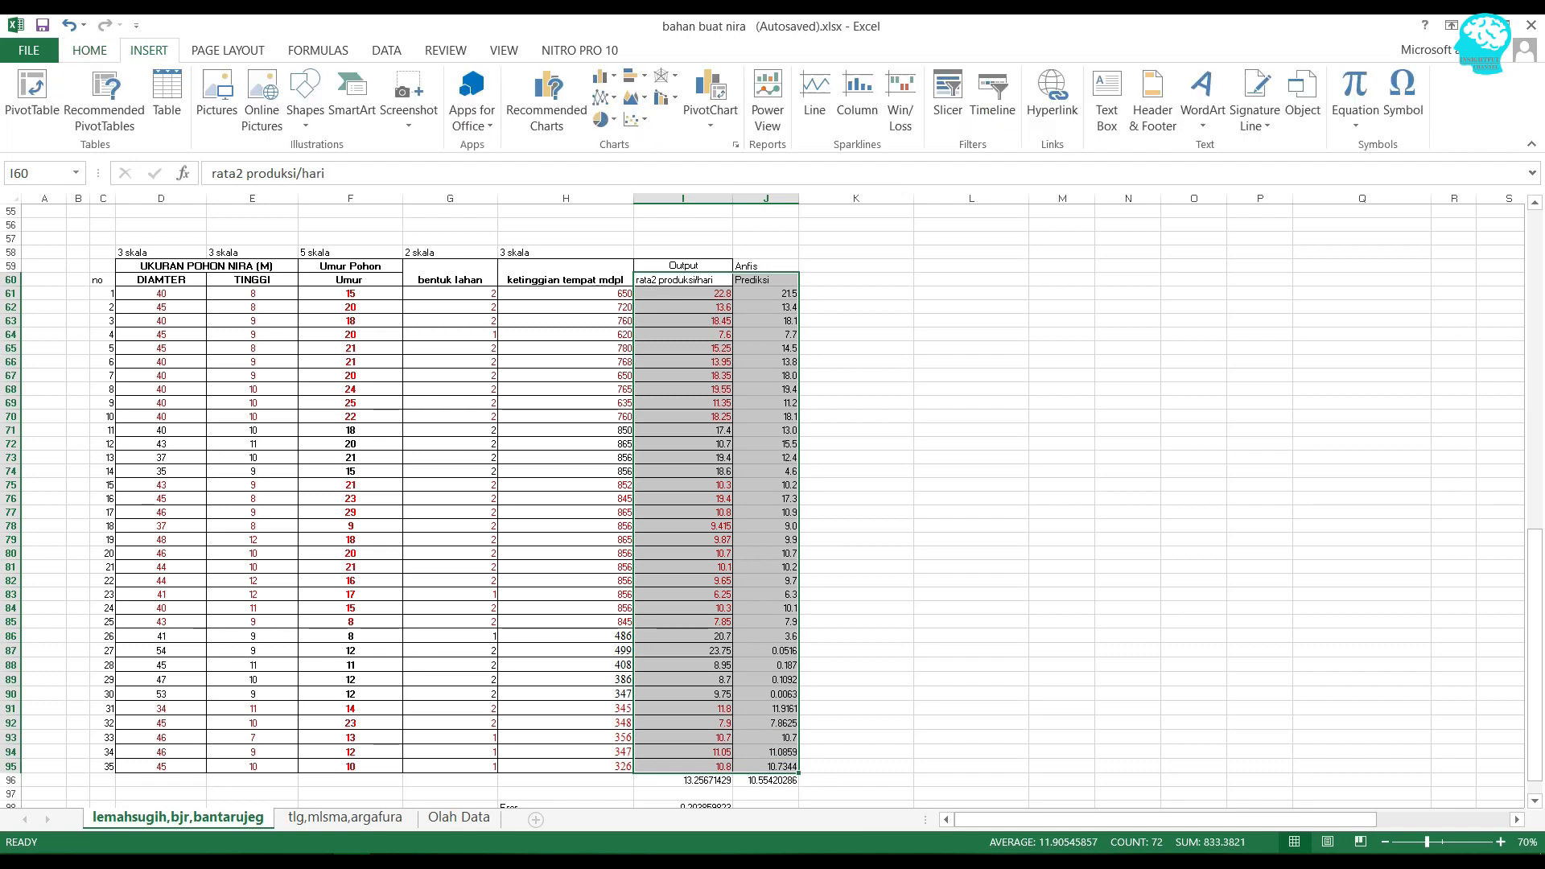
{"action": "left_click", "coordinate": [604, 98]}
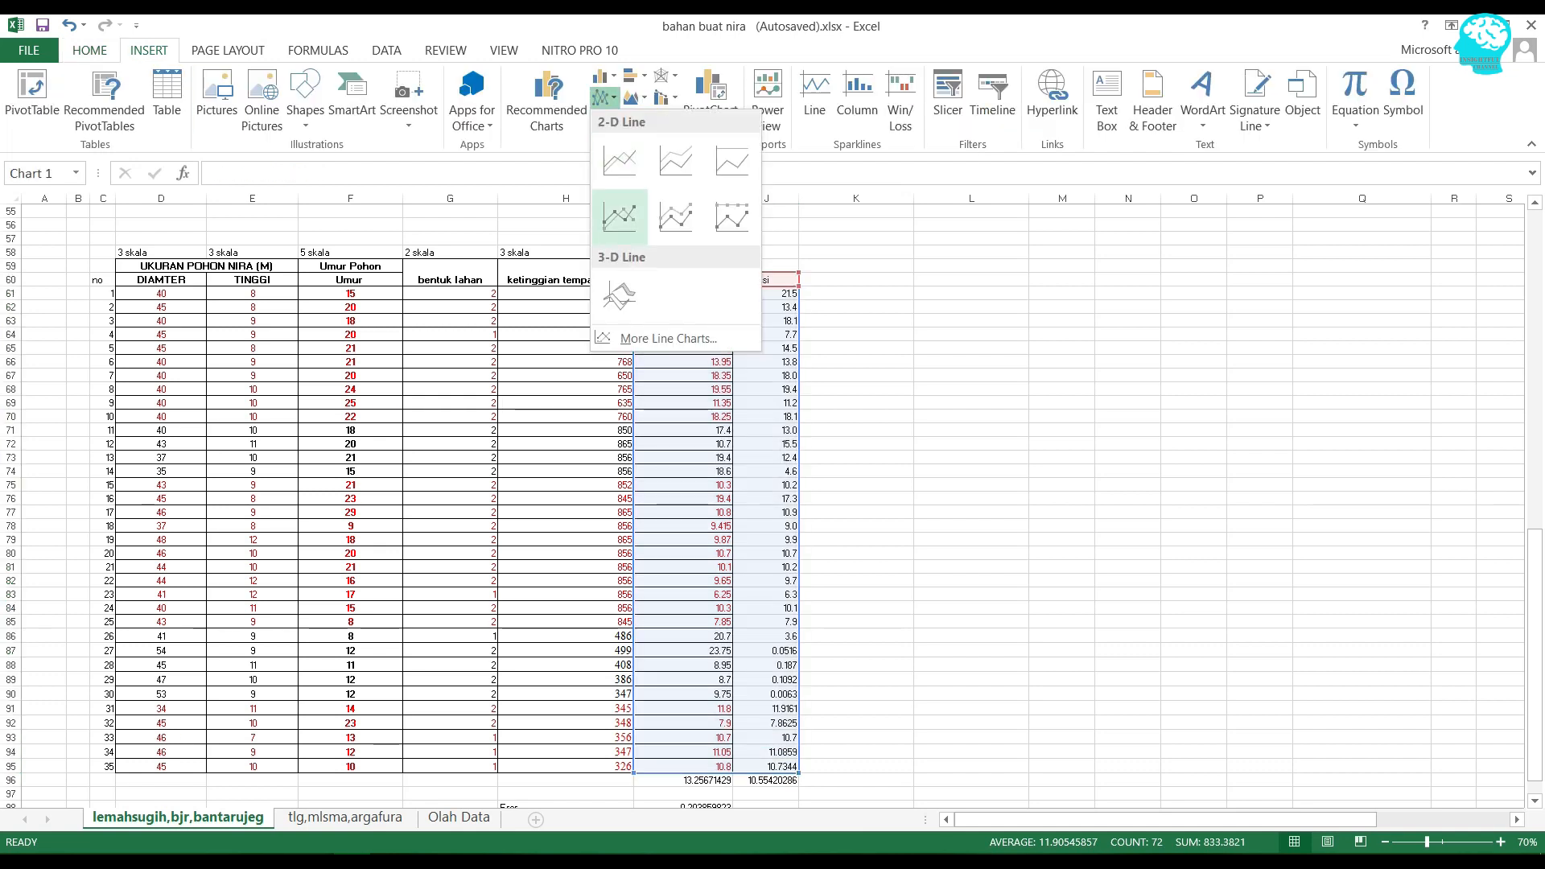
{"action": "left_click", "coordinate": [619, 215]}
{"action": "left_click_drag", "start_coordinate": [709, 427], "coordinate": [951, 326]}
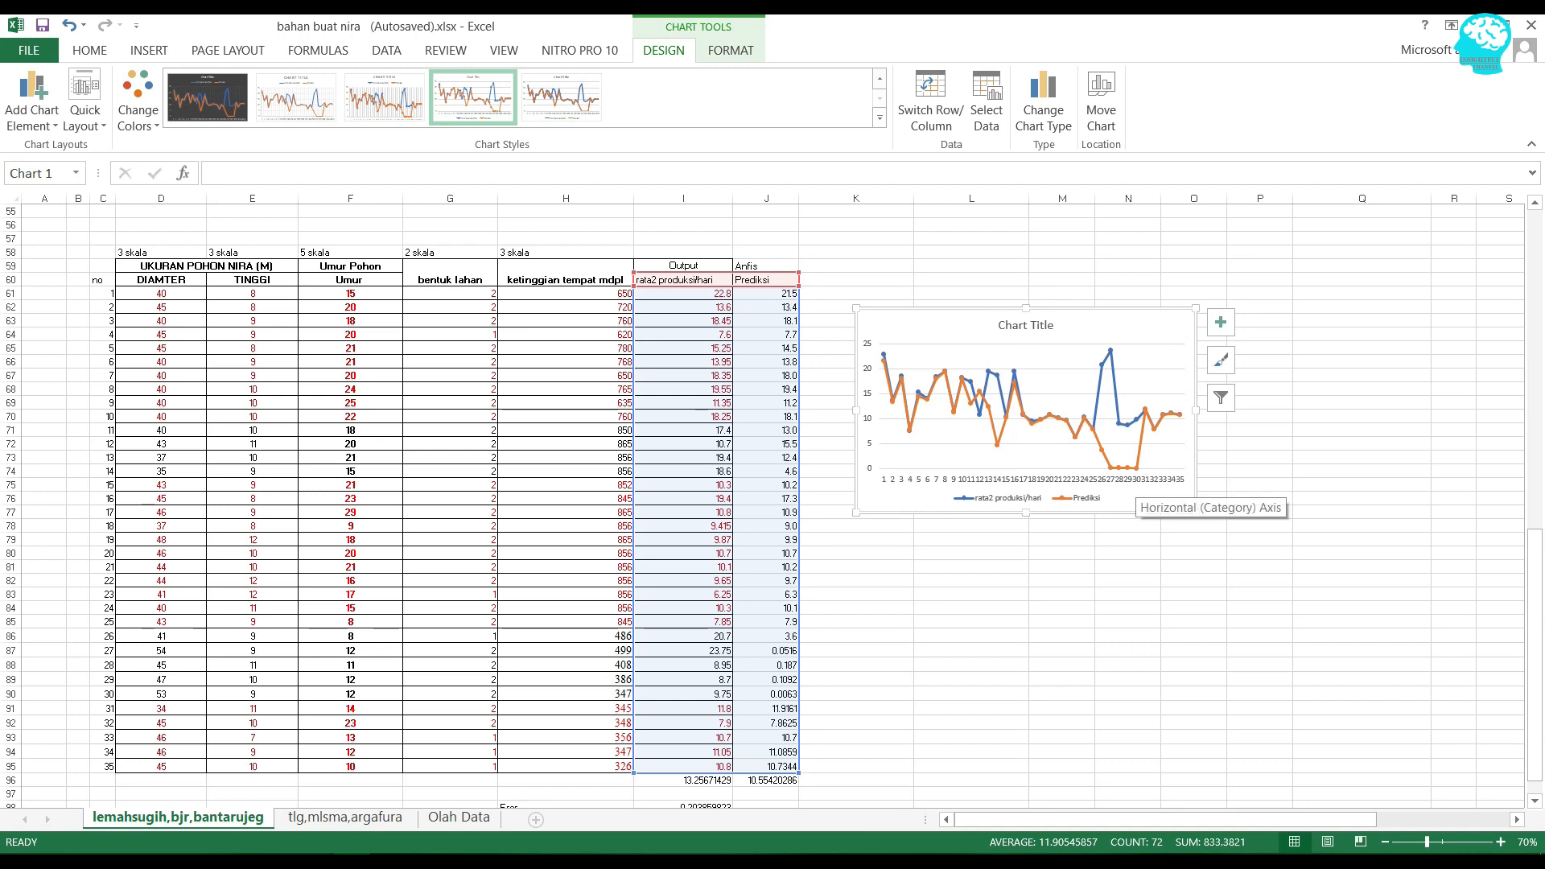
- Examine samples 27 to 30 in D87:J90 against the chart, along with the error and accuracy rows
{"action": "left_click_drag", "start_coordinate": [161, 651], "coordinate": [773, 693]}
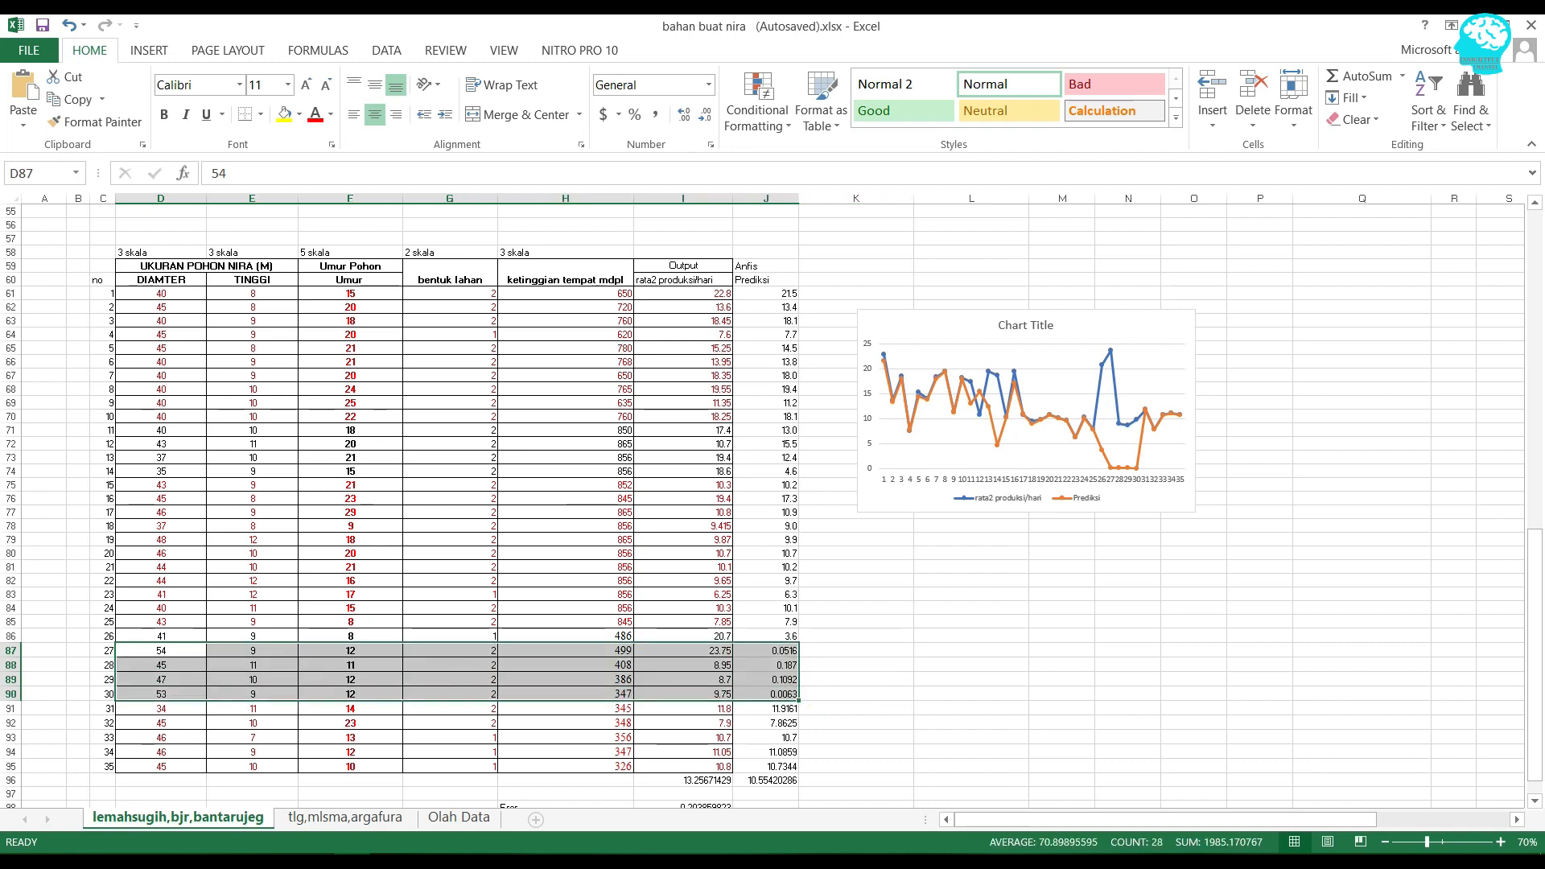
{"action": "left_click", "coordinate": [971, 553]}
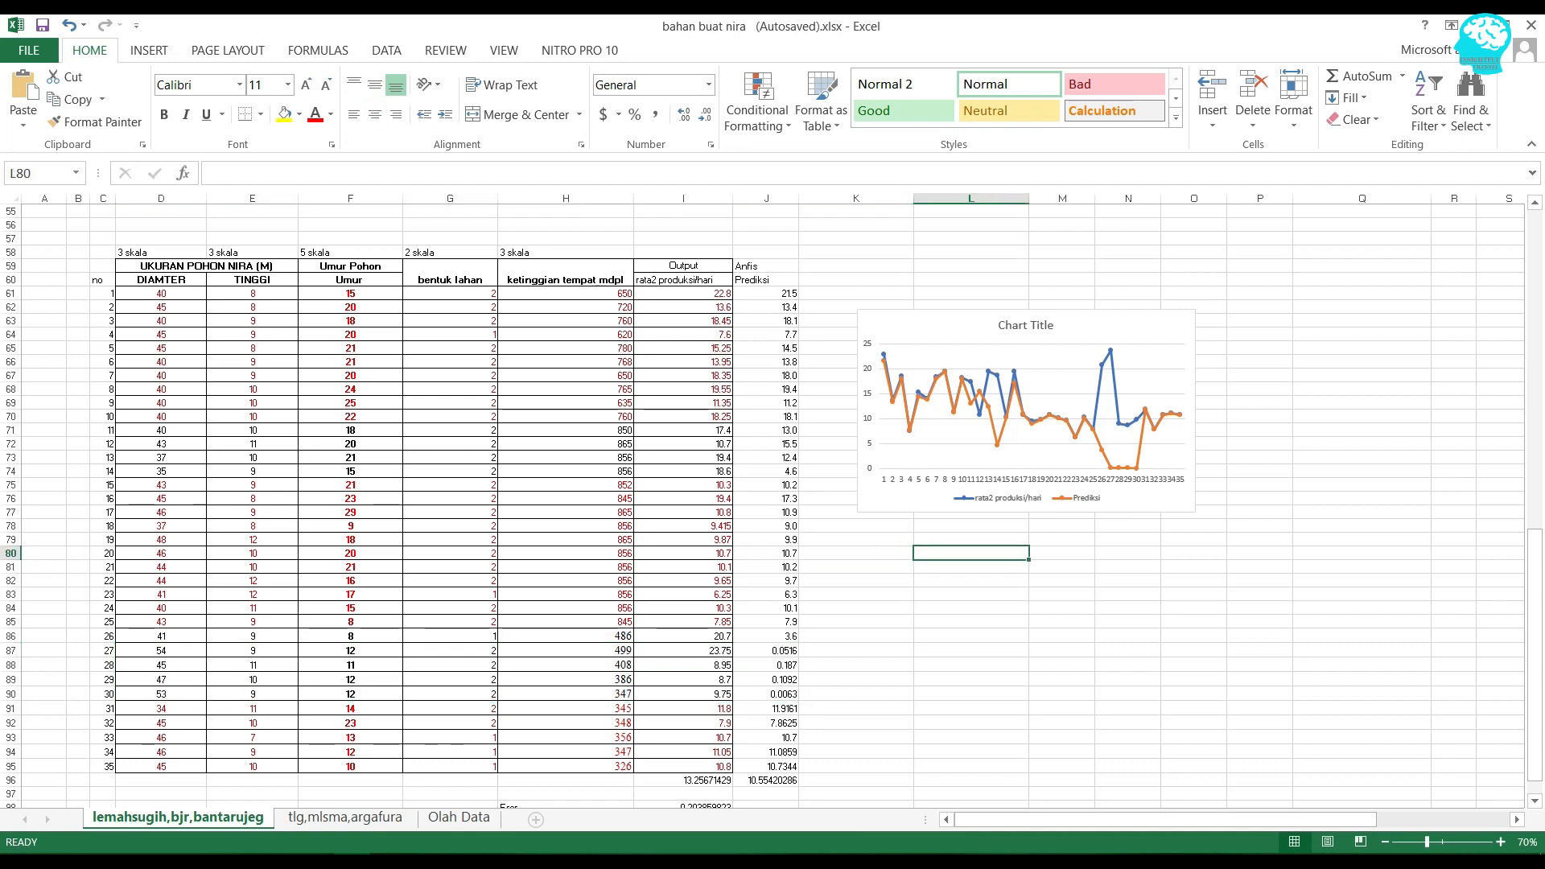
{"action": "scroll", "coordinate": [926, 603], "scroll_direction": "down", "scroll_amount": 3}
{"action": "left_click", "coordinate": [855, 657]}
{"action": "scroll", "coordinate": [856, 652], "scroll_direction": "up", "scroll_amount": 3}
{"action": "left_click", "coordinate": [855, 609]}
{"action": "scroll", "coordinate": [855, 515], "scroll_direction": "down", "scroll_amount": 1}
{"action": "left_click", "coordinate": [856, 513]}
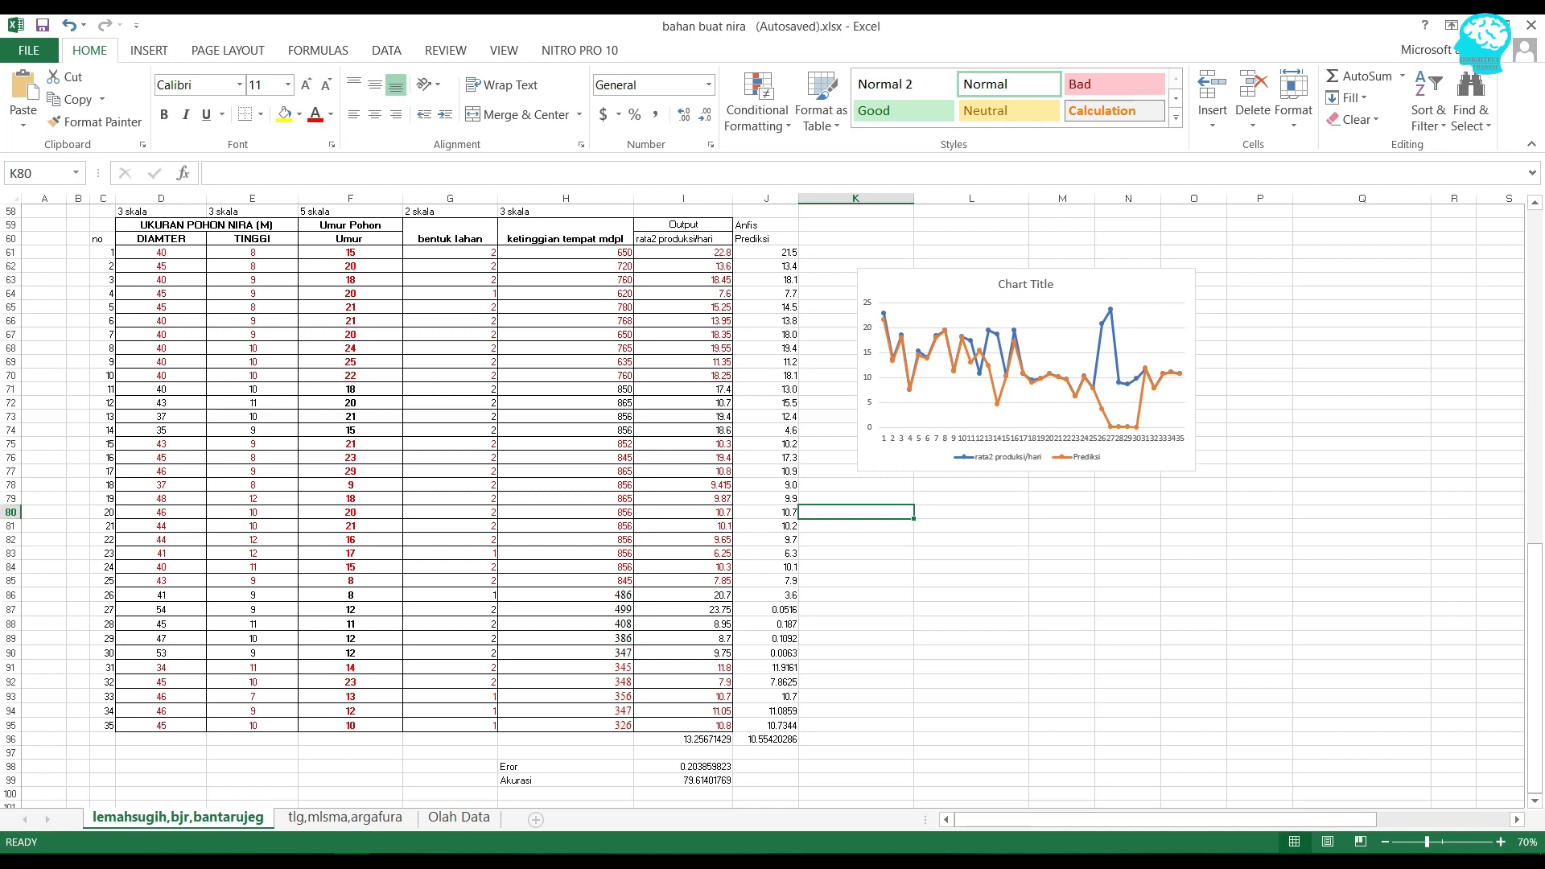
{"action": "left_click", "coordinate": [102, 211]}
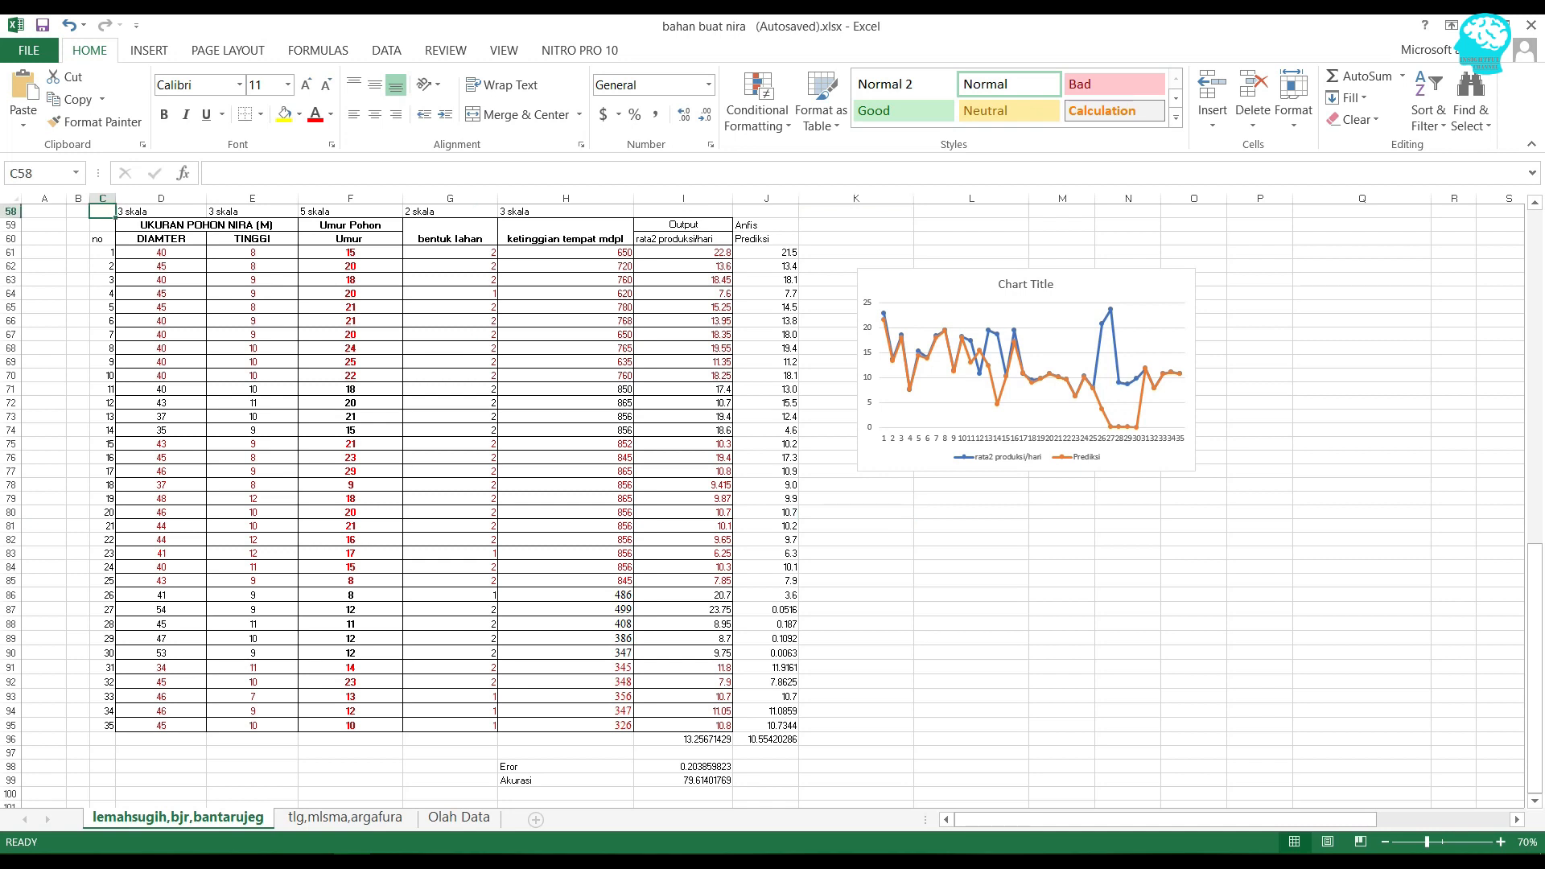
{"action": "left_click", "coordinate": [1062, 710]}
{"action": "scroll", "coordinate": [1061, 711], "scroll_direction": "up", "scroll_amount": 2}
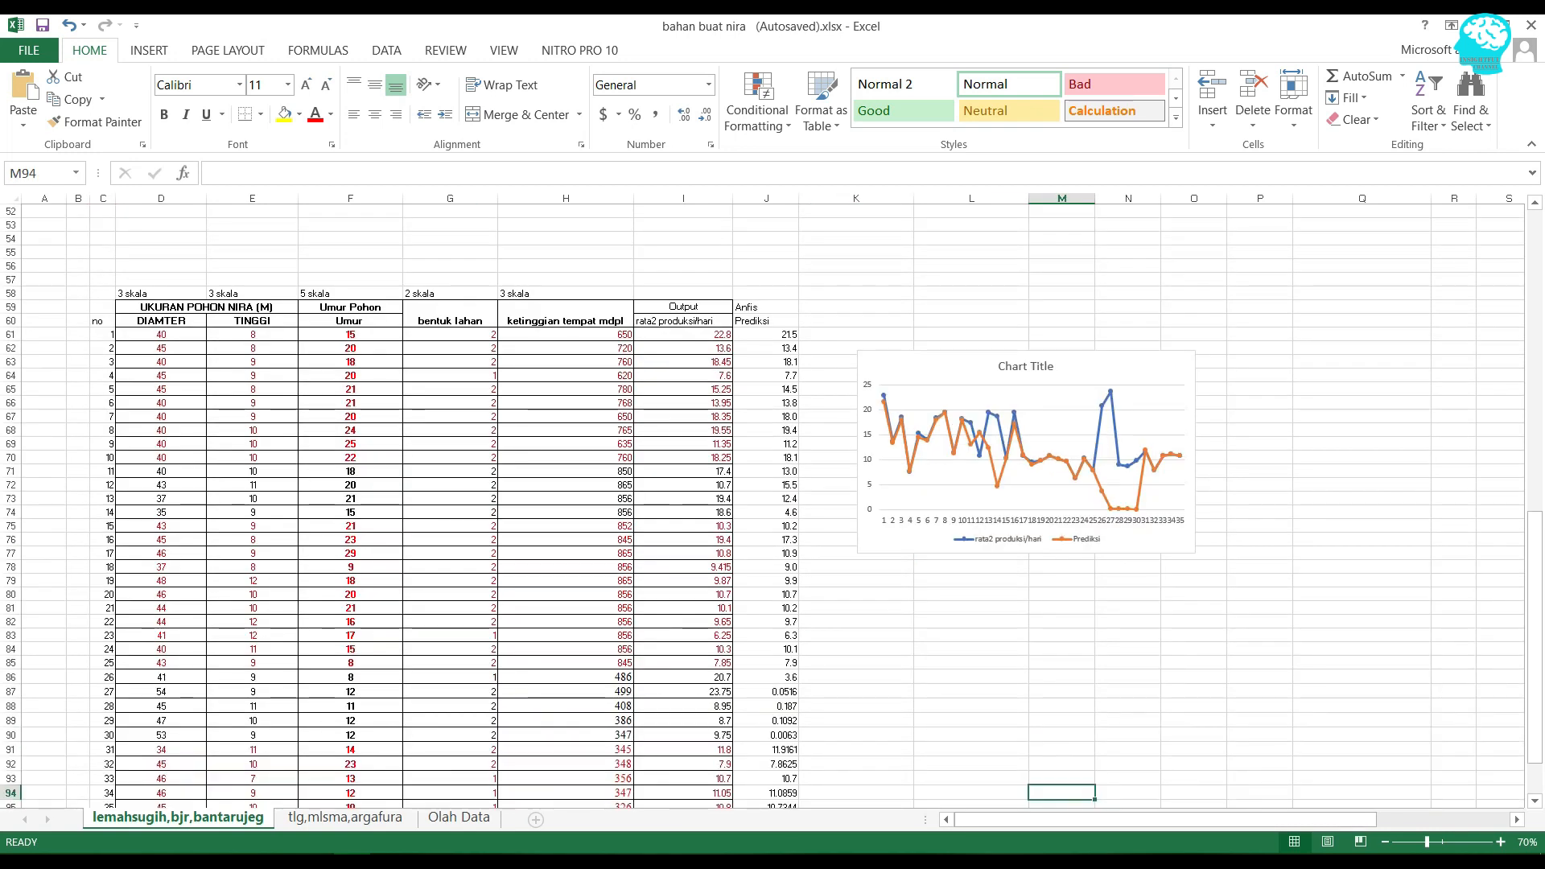
{"action": "scroll", "coordinate": [762, 505], "scroll_direction": "down", "scroll_amount": 2}
- Move the line chart down beside the table so that its upper edge sits at about row 69
{"action": "left_click_drag", "start_coordinate": [1087, 284], "coordinate": [1076, 369]}
{"action": "left_click", "coordinate": [856, 320]}
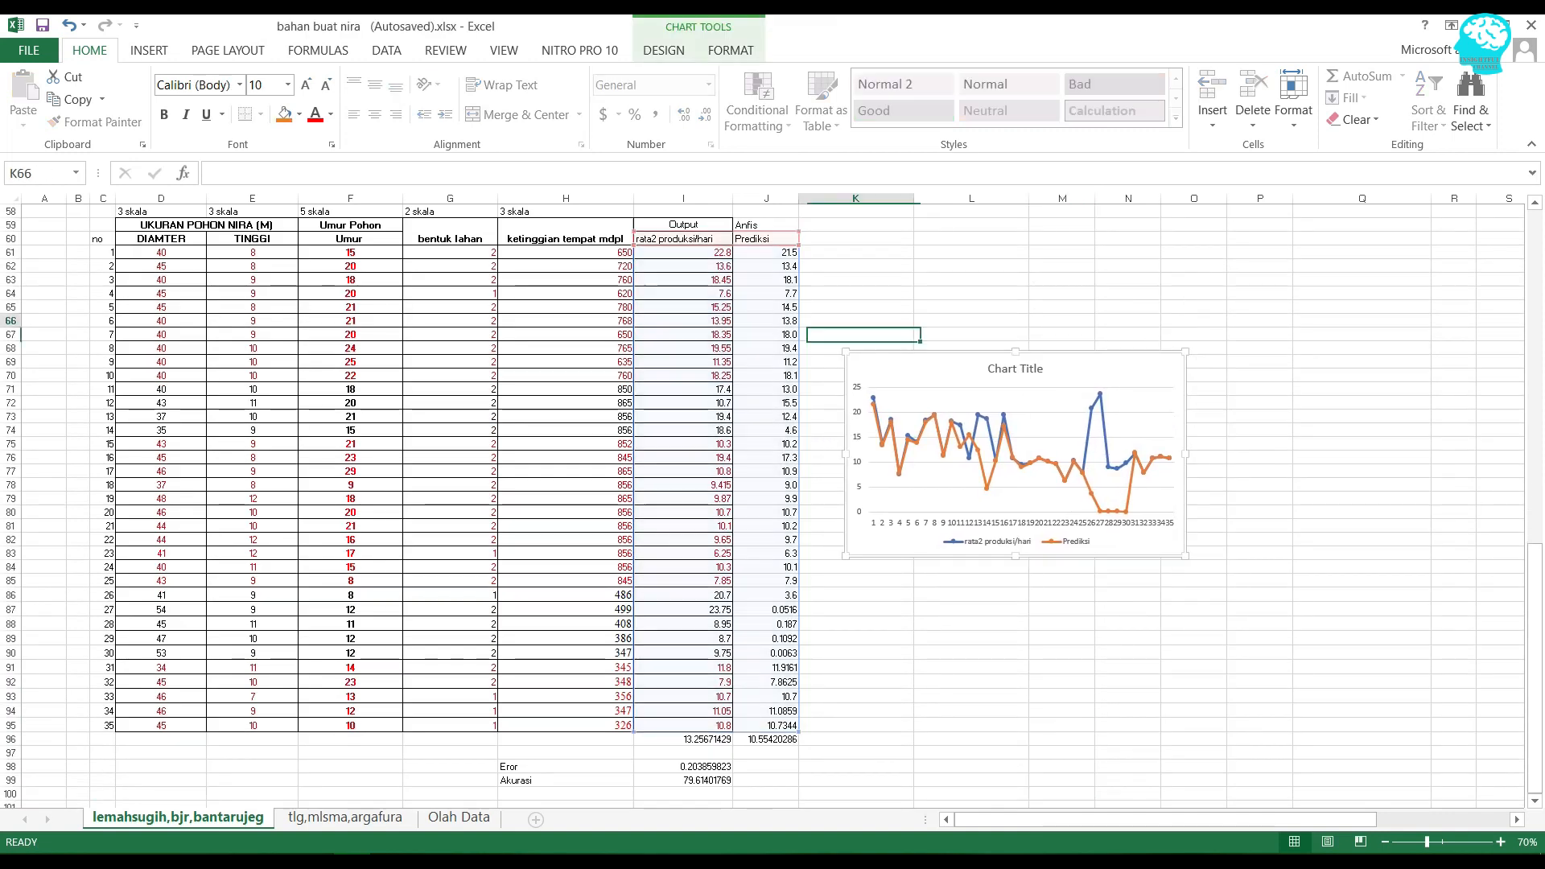
{"action": "left_click", "coordinate": [972, 334]}
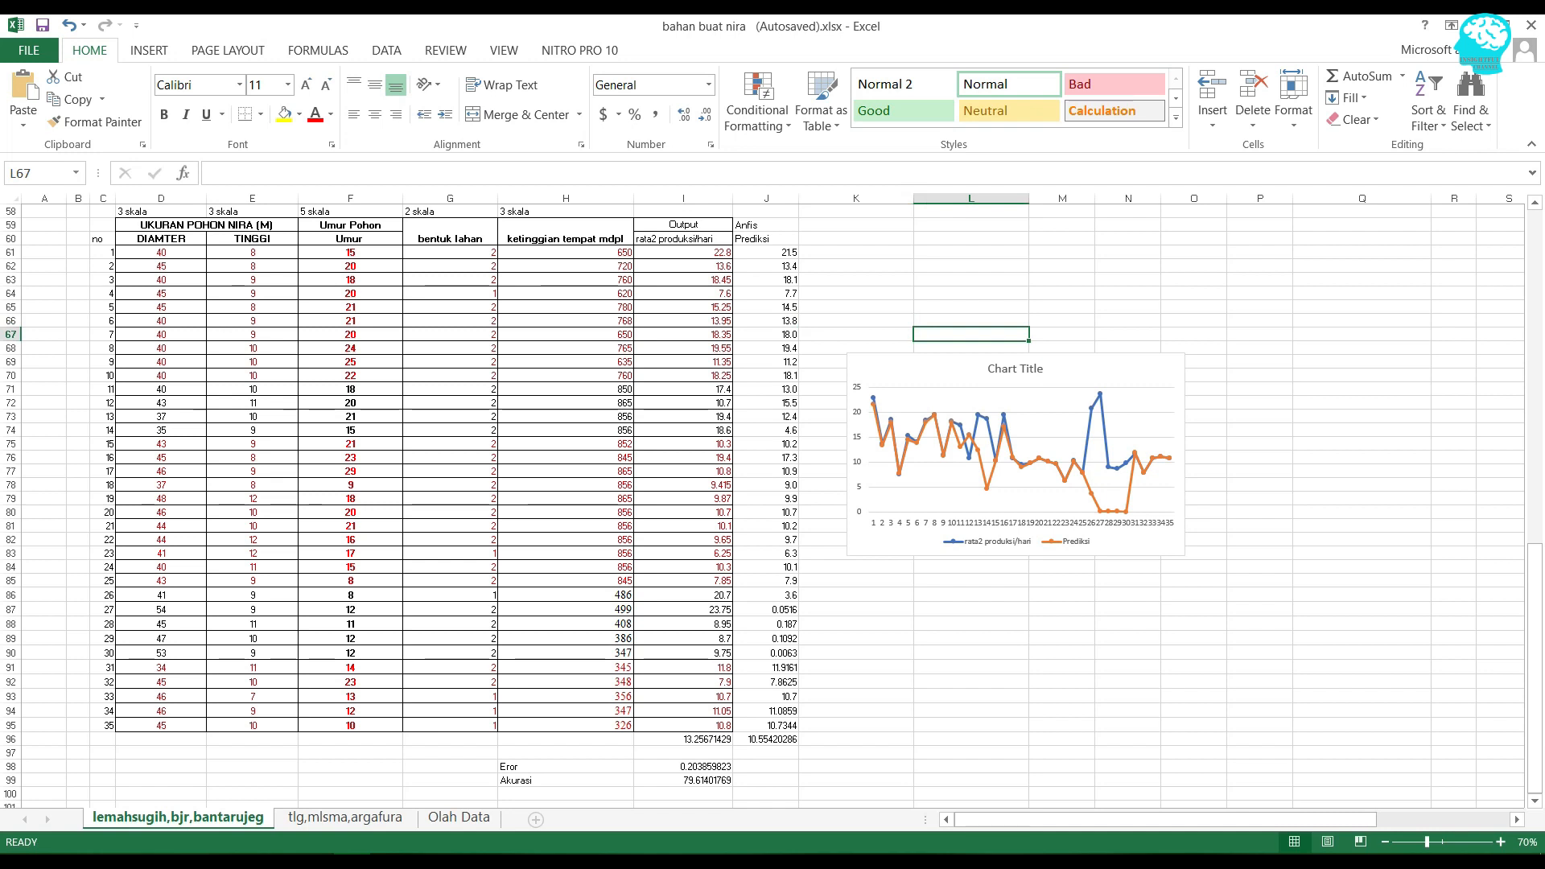
{"action": "left_click", "coordinate": [1260, 362]}
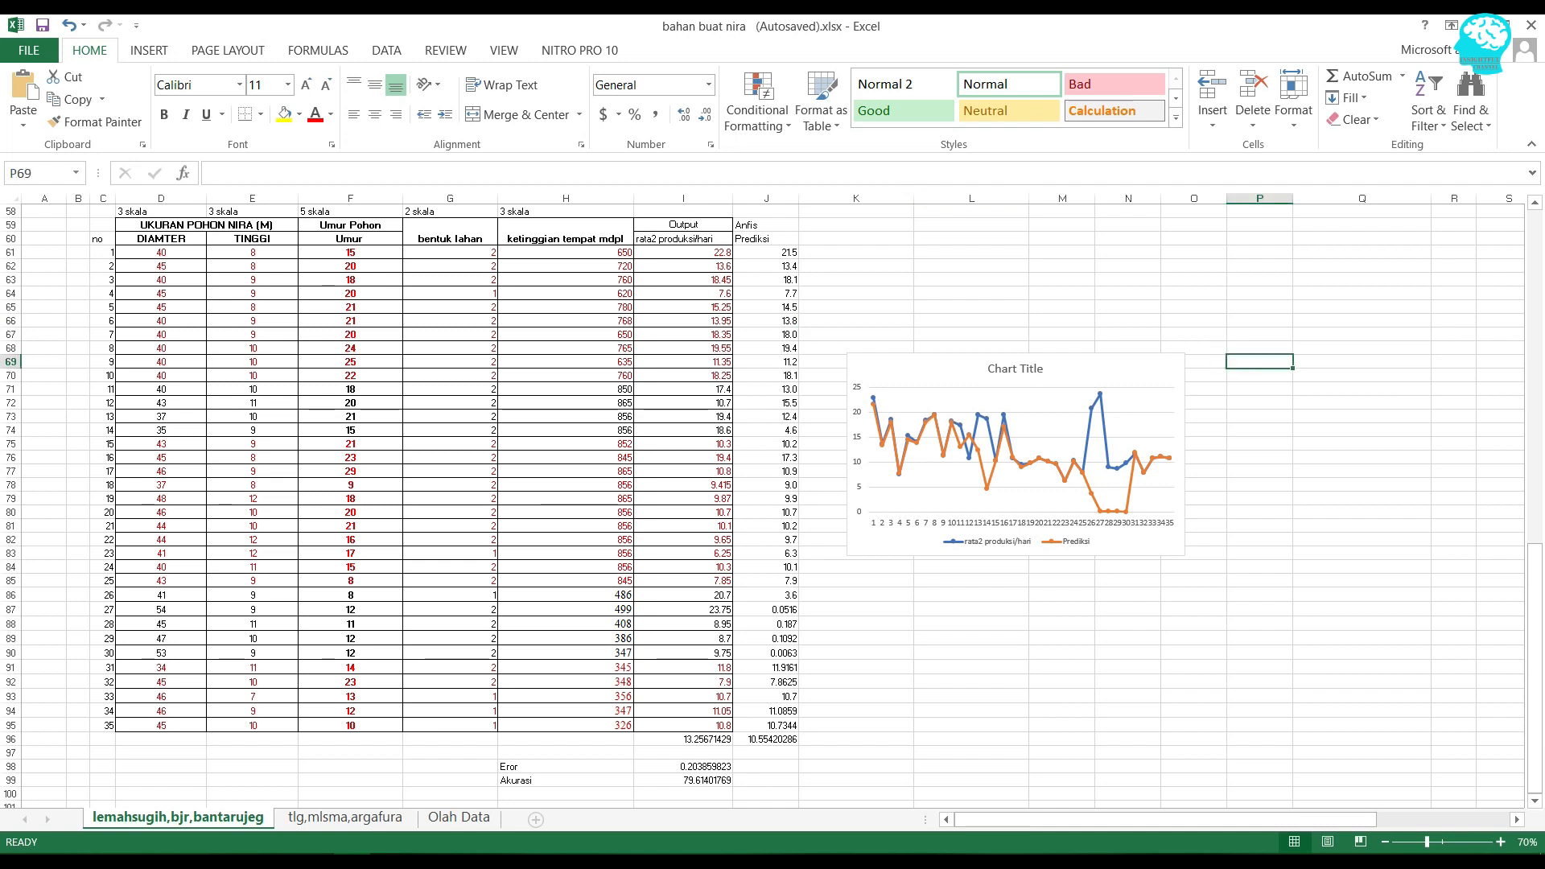
{"action": "left_click_drag", "start_coordinate": [1259, 362], "coordinate": [1260, 541]}
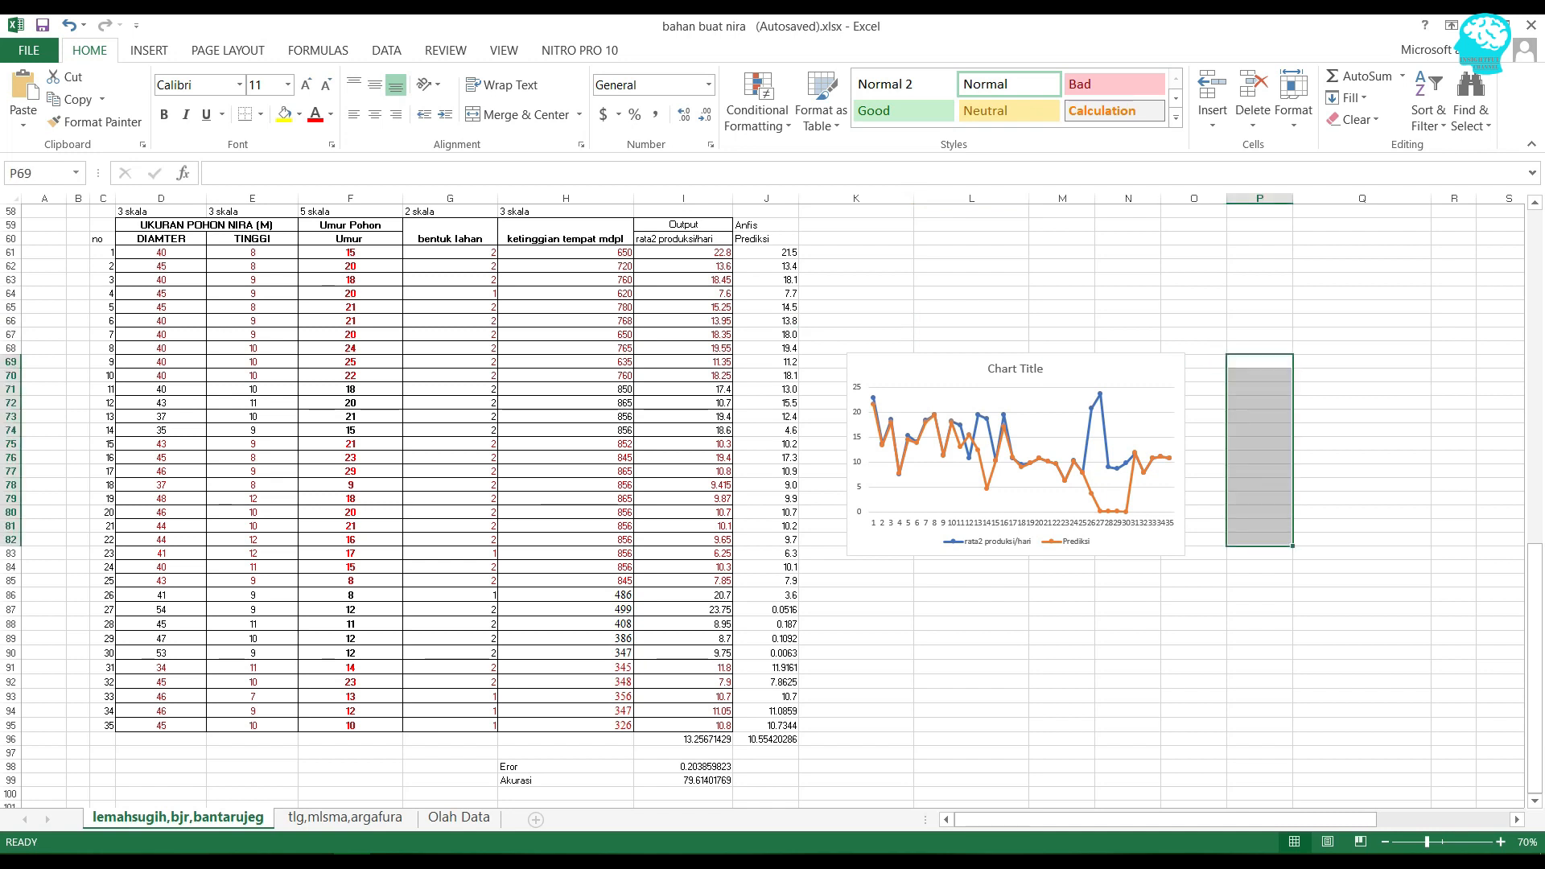
{"action": "left_click", "coordinate": [1193, 321]}
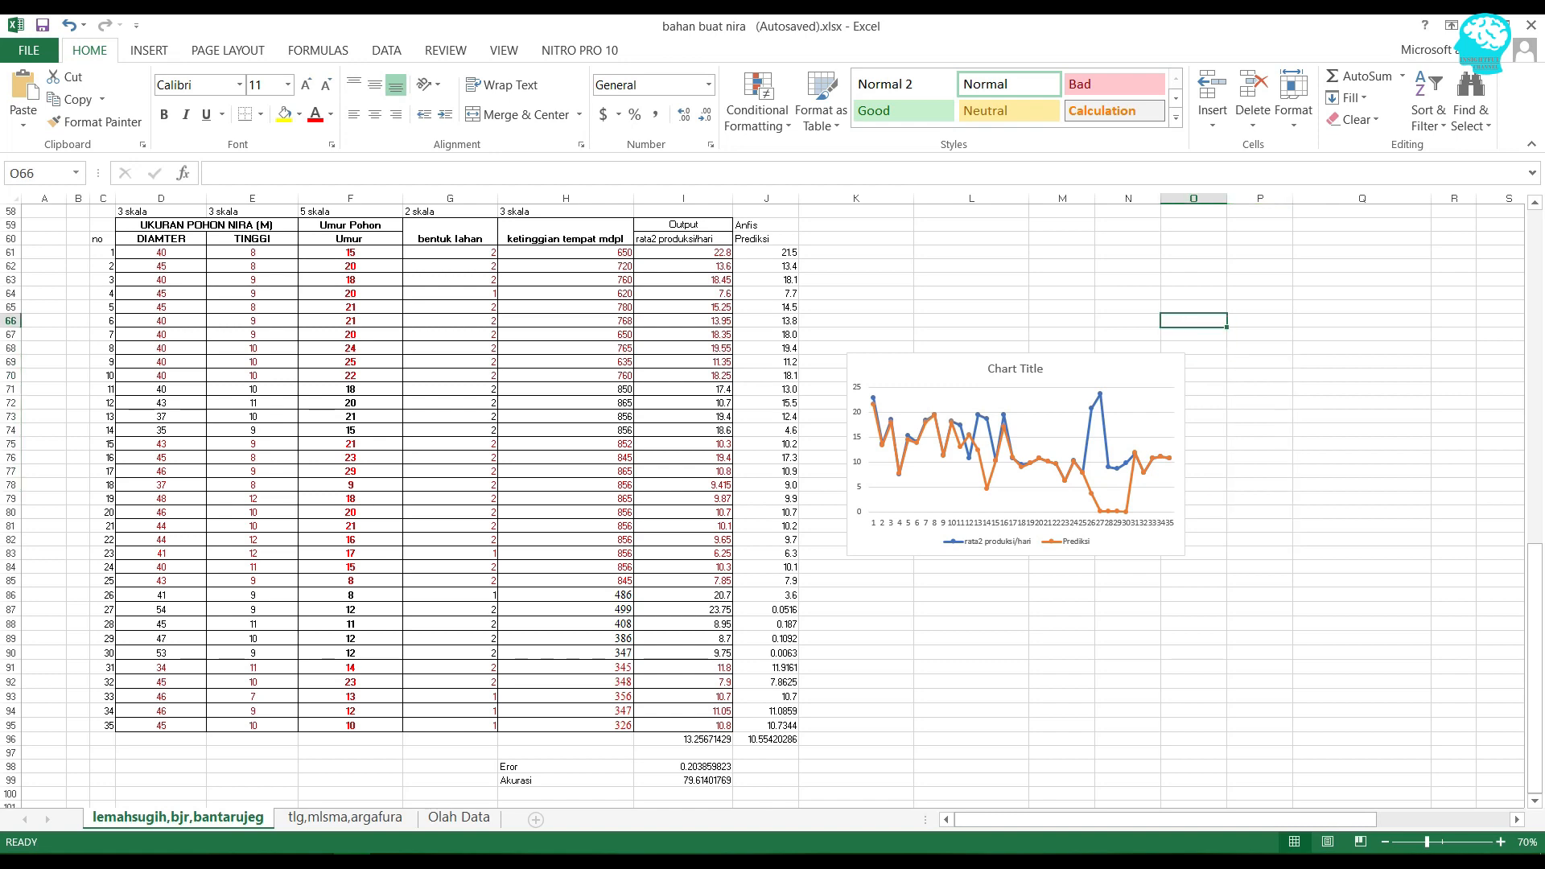